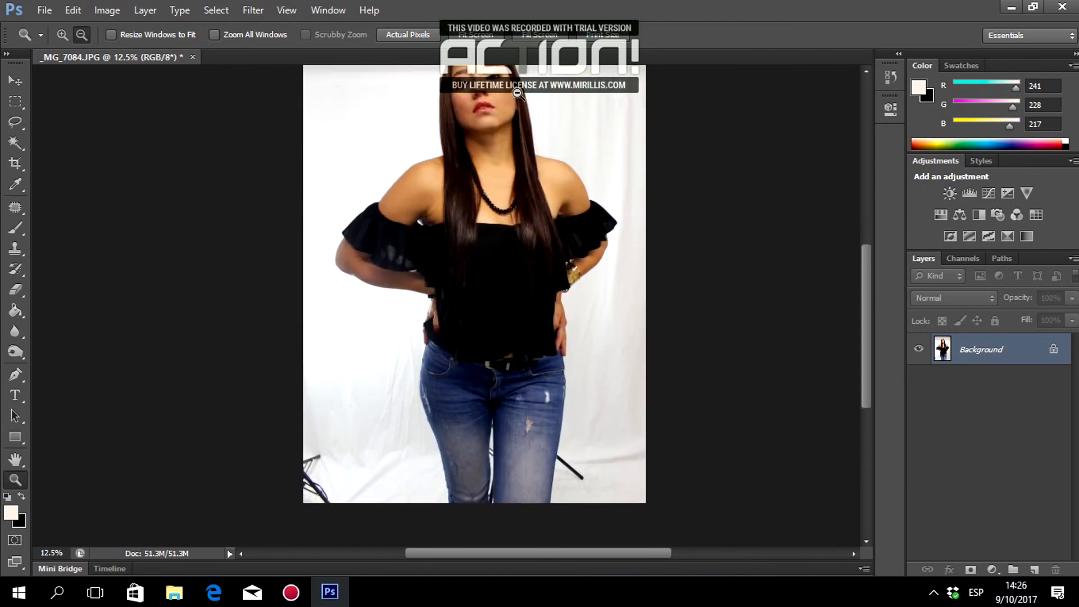
Zoom out until the full-length studio portrait fits entirely in the window.
{"action": "left_click", "coordinate": [478, 306]}
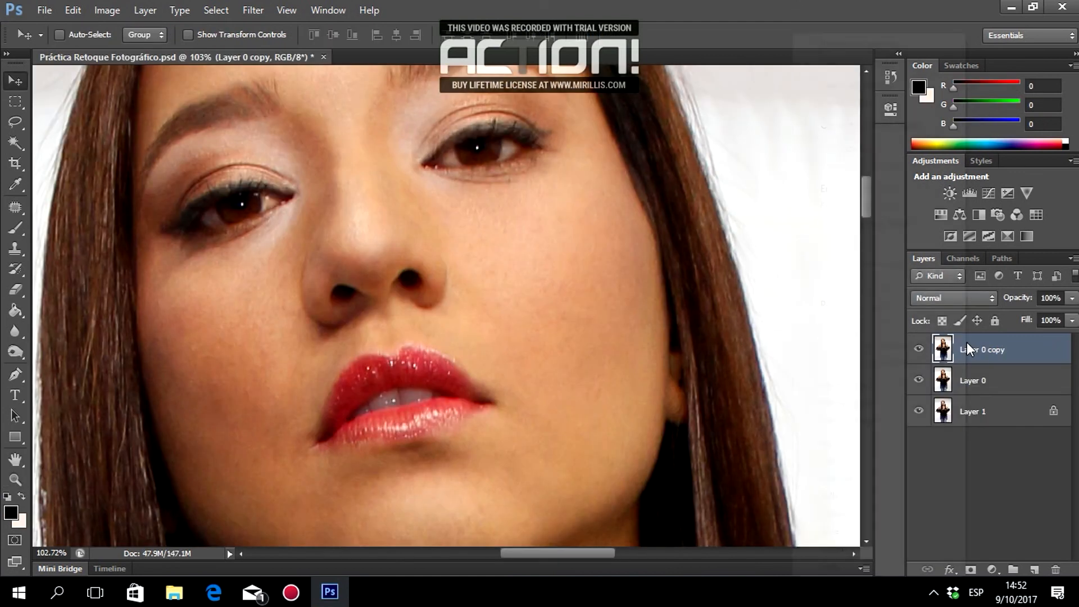
{"action": "right_click", "coordinate": [967, 345]}
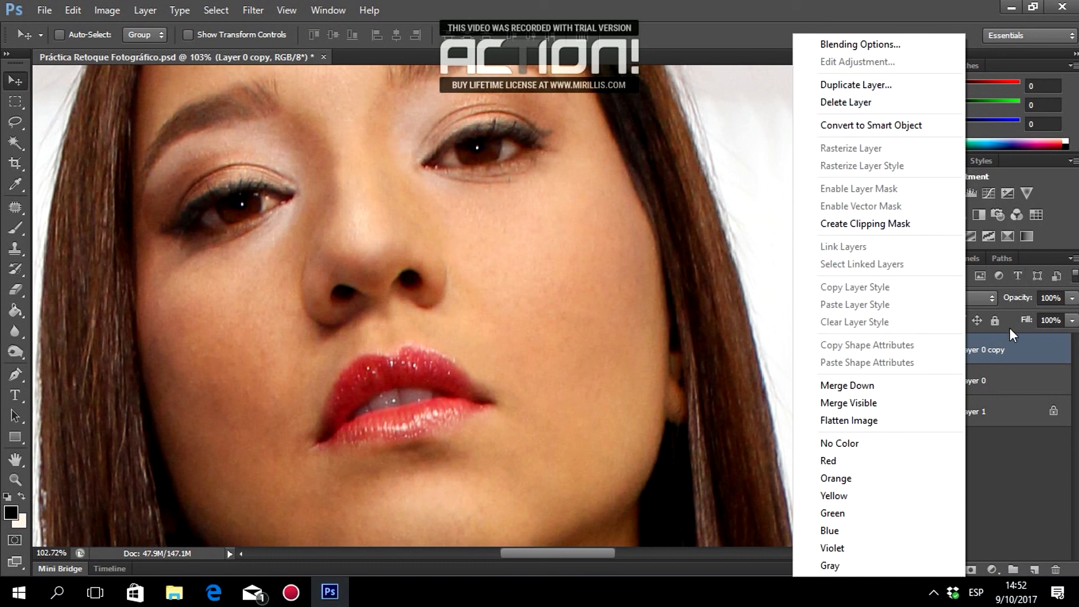
{"action": "left_click", "coordinate": [998, 362]}
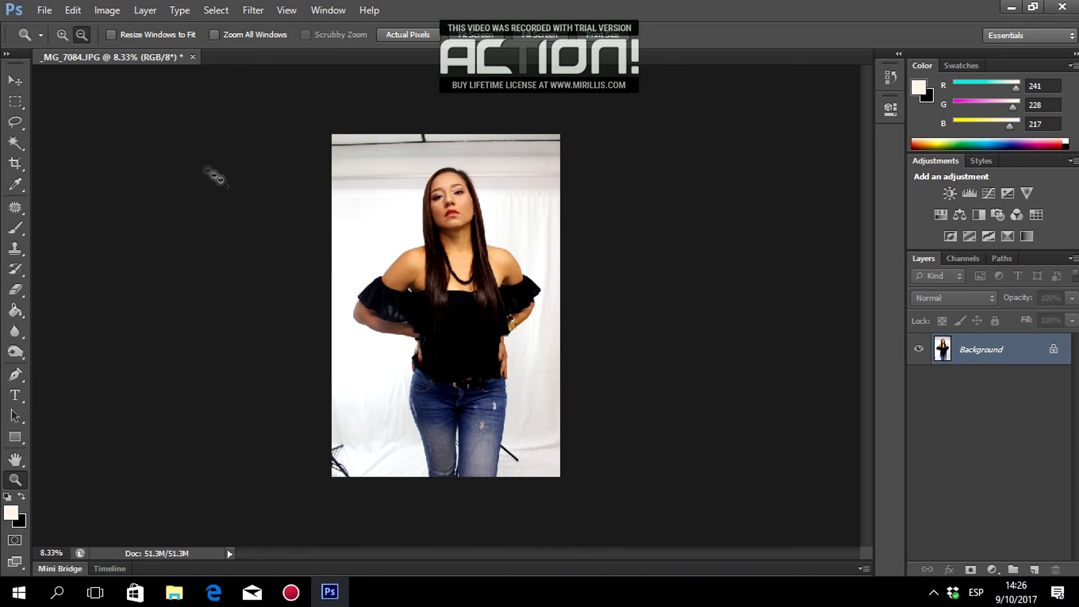
Crop the photo with the rectangular Crop Tool, trimming a little off the bottom-left corner.
{"action": "left_click", "coordinate": [14, 166]}
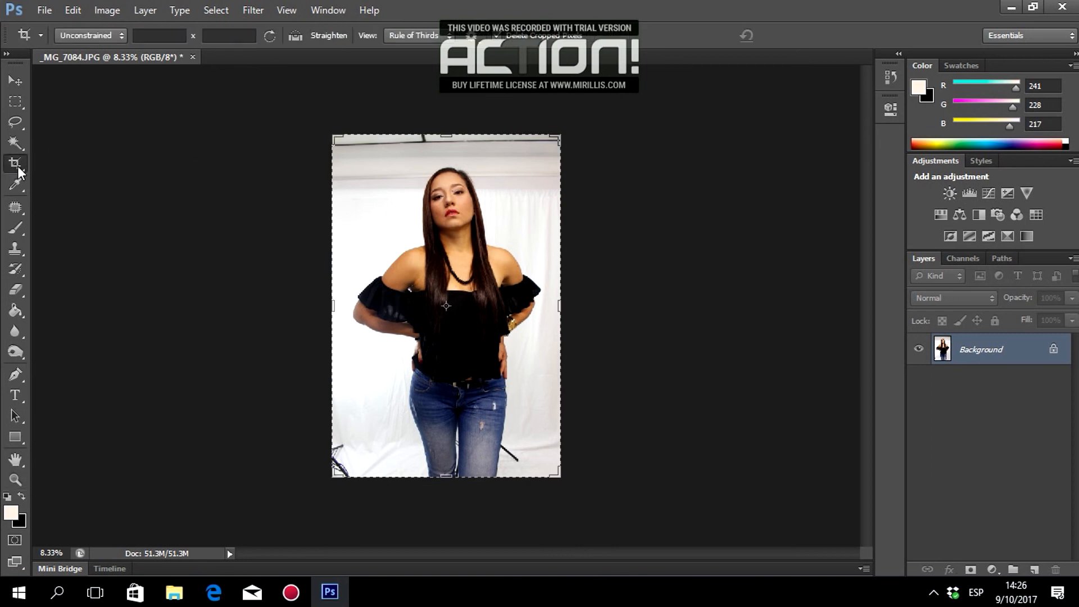
{"action": "right_click", "coordinate": [19, 167]}
{"action": "left_click", "coordinate": [67, 163]}
{"action": "mouse_move", "coordinate": [330, 479]}
{"action": "left_mouse_down"}
{"action": "mouse_move", "coordinate": [332, 467]}
{"action": "mouse_move", "coordinate": [337, 535]}
{"action": "mouse_move", "coordinate": [334, 469]}
{"action": "left_mouse_up"}
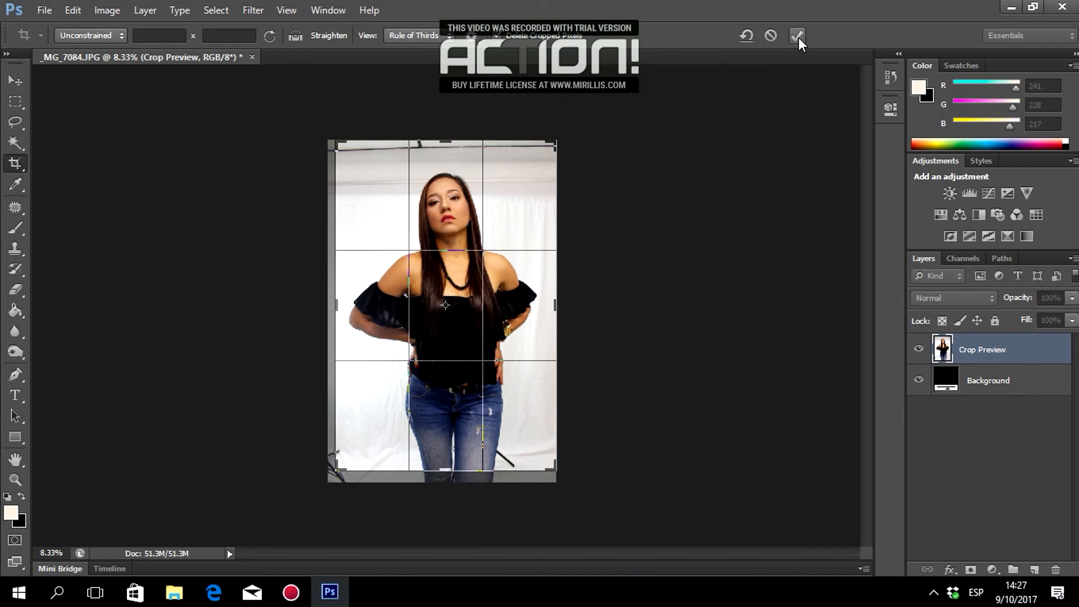
{"action": "left_click", "coordinate": [798, 36]}
{"action": "left_click", "coordinate": [15, 80]}
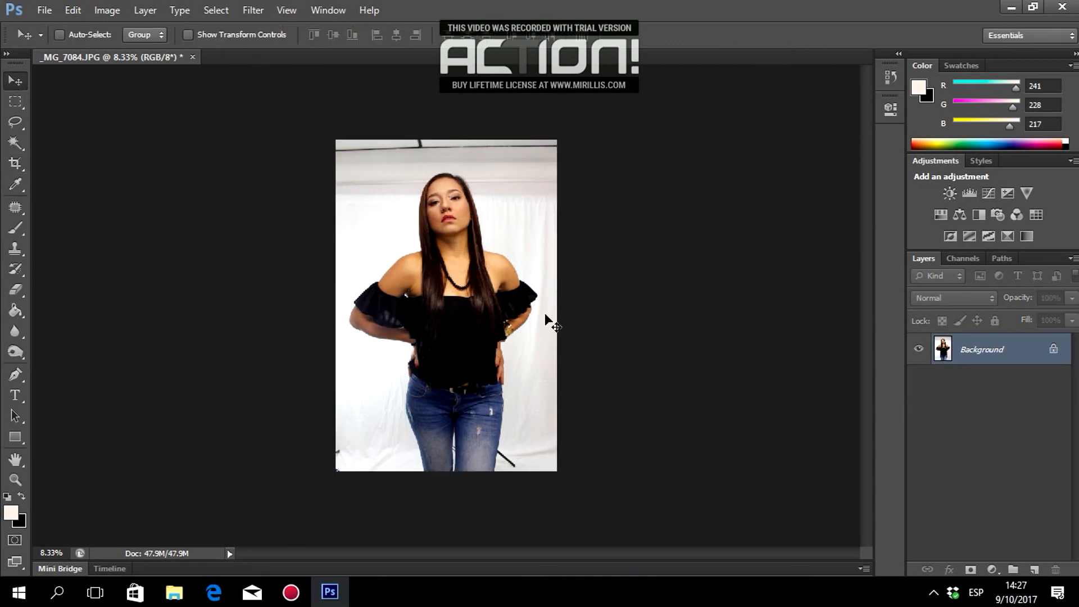
{"action": "scroll", "coordinate": [545, 318], "scroll_direction": "up", "scroll_amount": 2}
Select the Patch Tool from the healing tools.
{"action": "scroll", "coordinate": [545, 316], "scroll_direction": "up", "scroll_amount": 3}
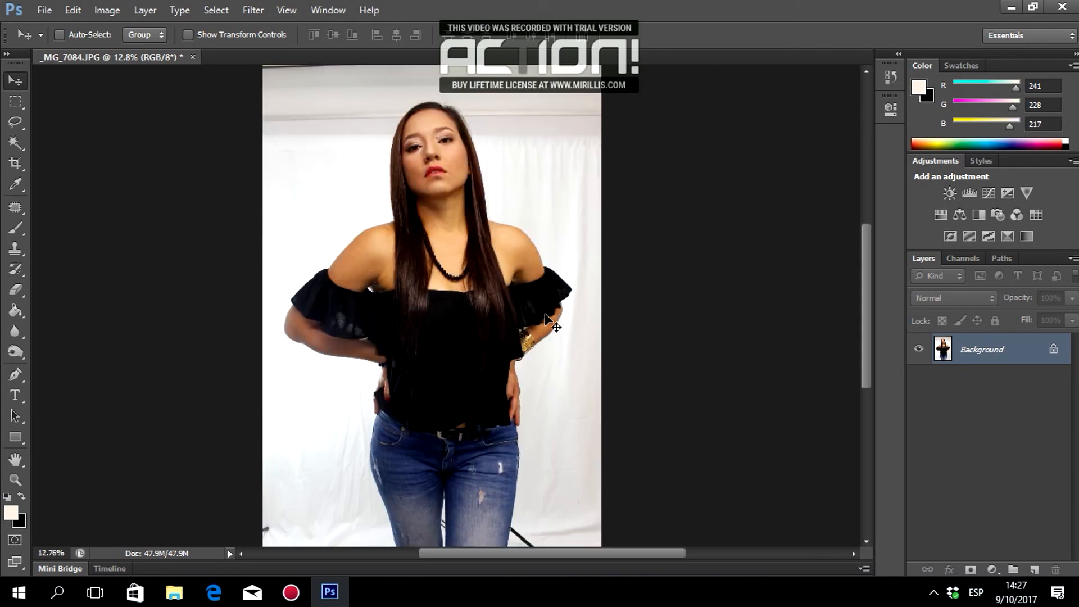
{"action": "scroll", "coordinate": [545, 315], "scroll_direction": "down", "scroll_amount": 2}
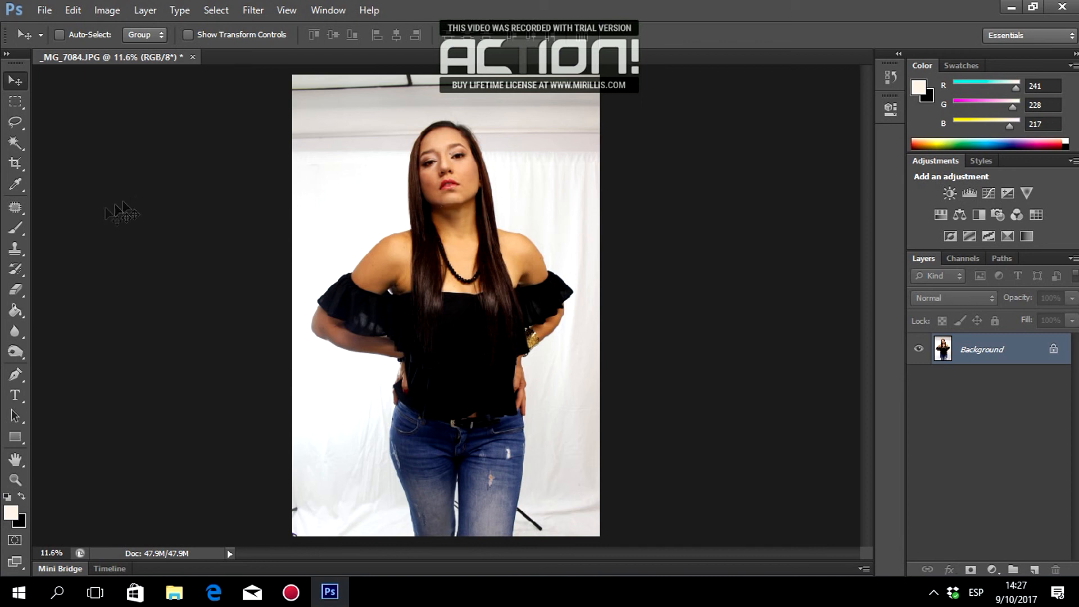
{"action": "left_click", "coordinate": [17, 214]}
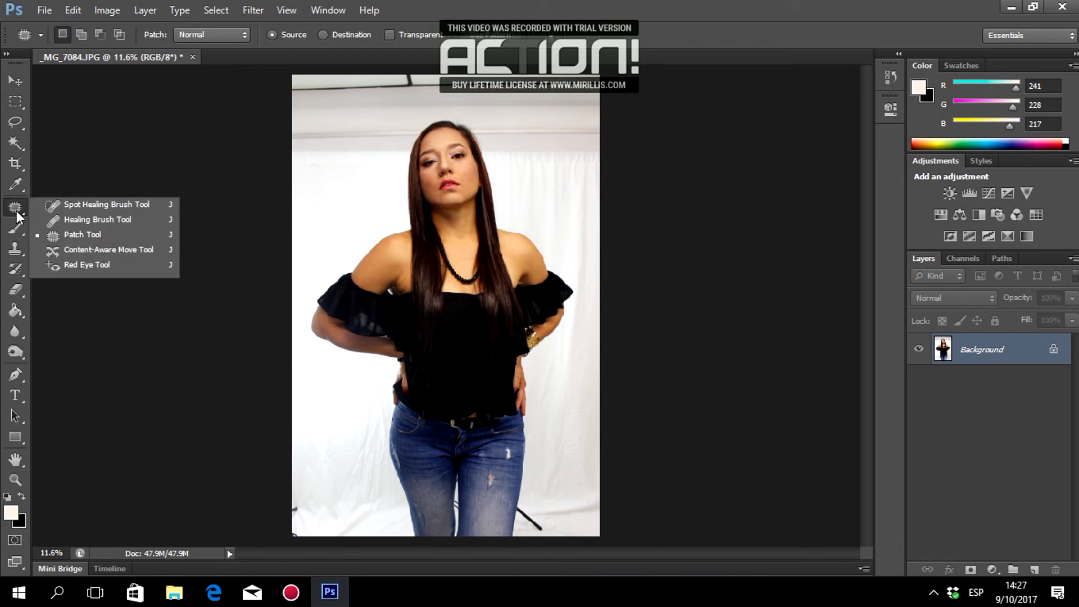
{"action": "left_click", "coordinate": [62, 235]}
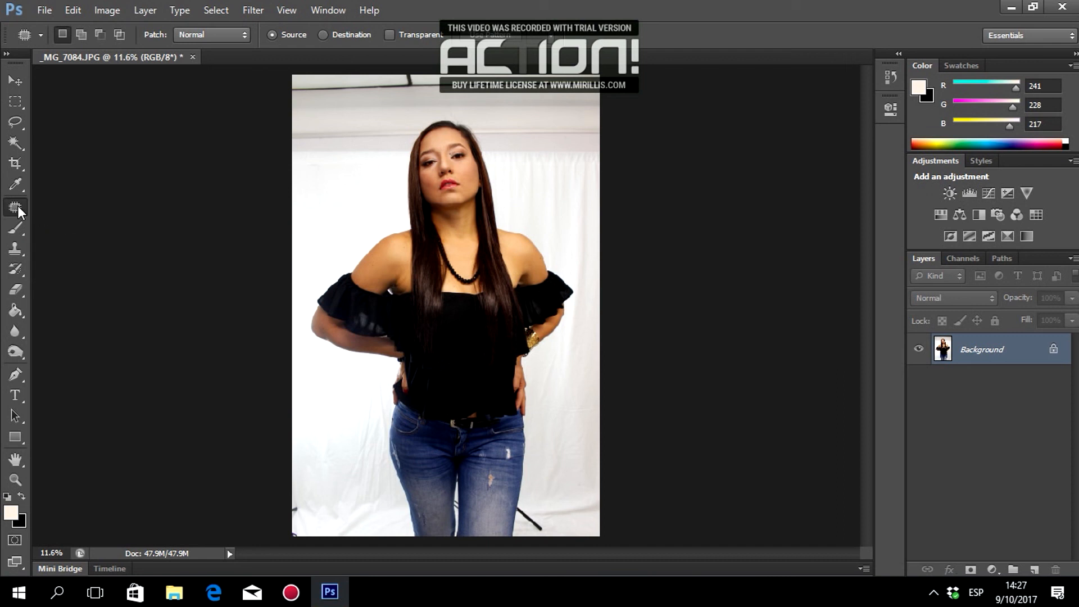
Zoom in to 200% on the nose and lips.
{"action": "left_click", "coordinate": [15, 479]}
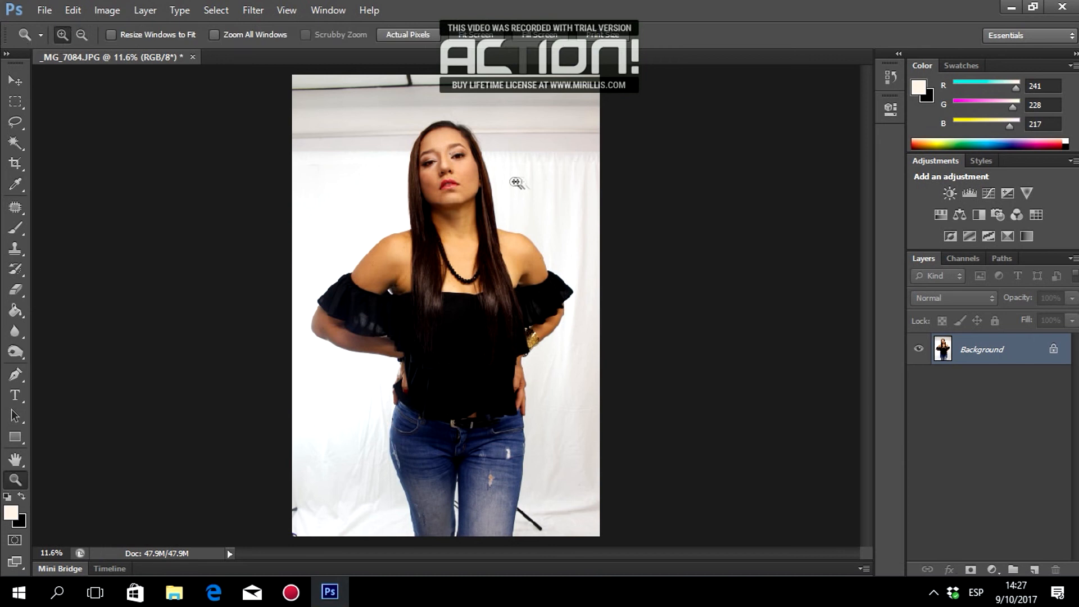
{"action": "left_click", "coordinate": [459, 173]}
{"action": "left_click", "coordinate": [460, 173]}
{"action": "left_click", "coordinate": [459, 173]}
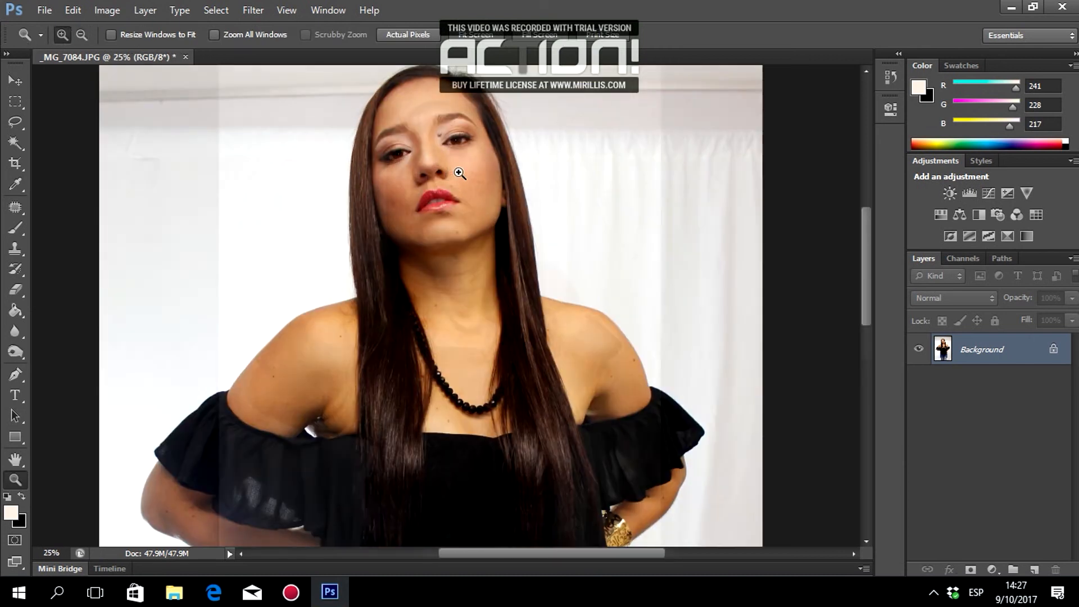
{"action": "left_click", "coordinate": [446, 172]}
{"action": "left_click", "coordinate": [434, 171]}
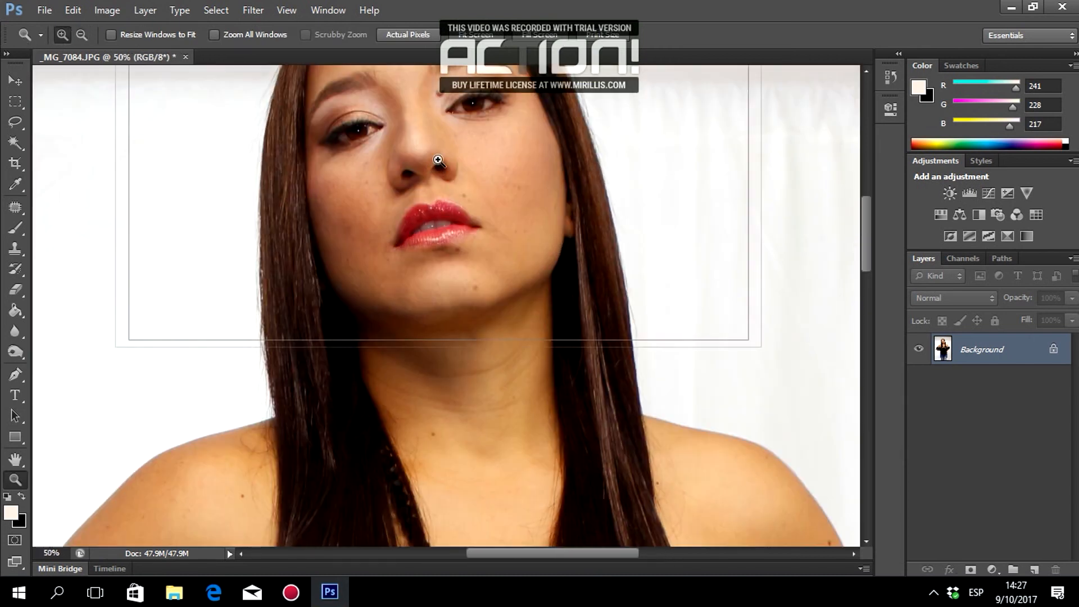
{"action": "left_click", "coordinate": [439, 161]}
{"action": "left_click", "coordinate": [445, 164]}
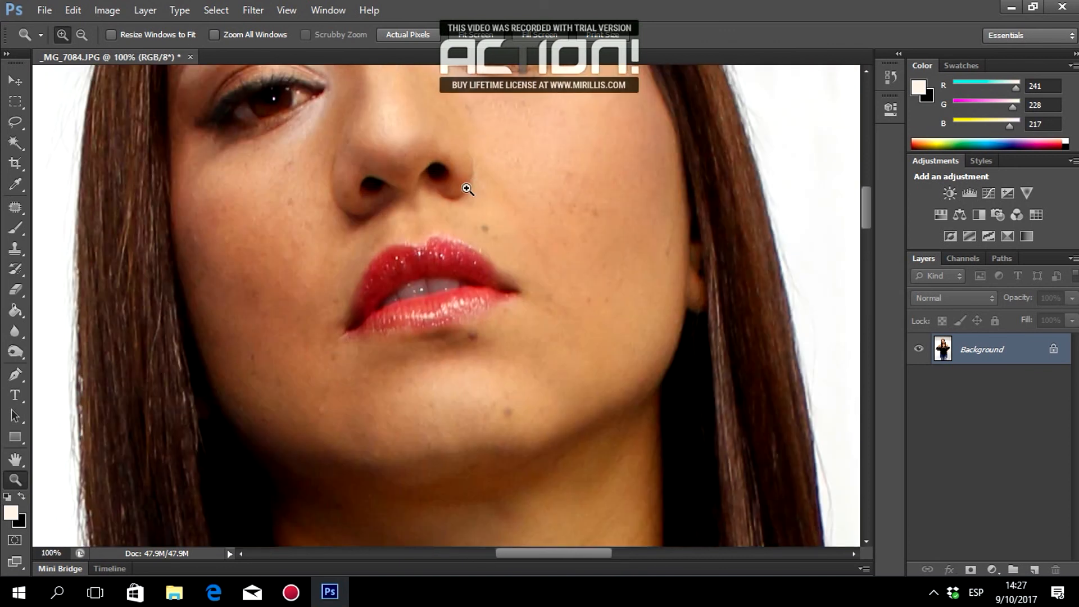
{"action": "left_click", "coordinate": [477, 220]}
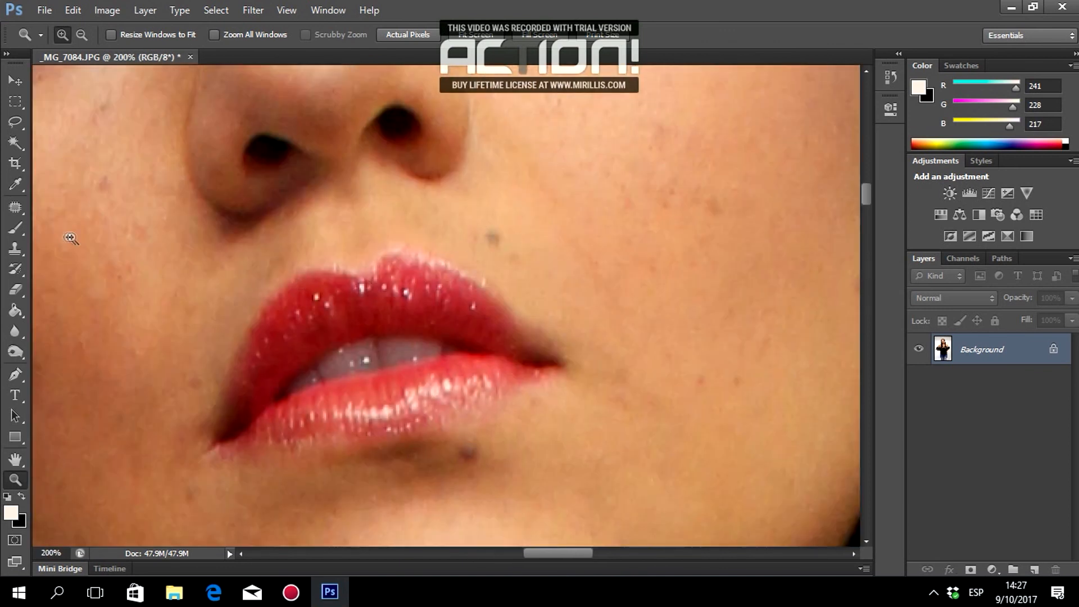
Patch away the spot above the upper lip and the mole near it.
{"action": "left_click", "coordinate": [19, 207]}
{"action": "left_click", "coordinate": [81, 235]}
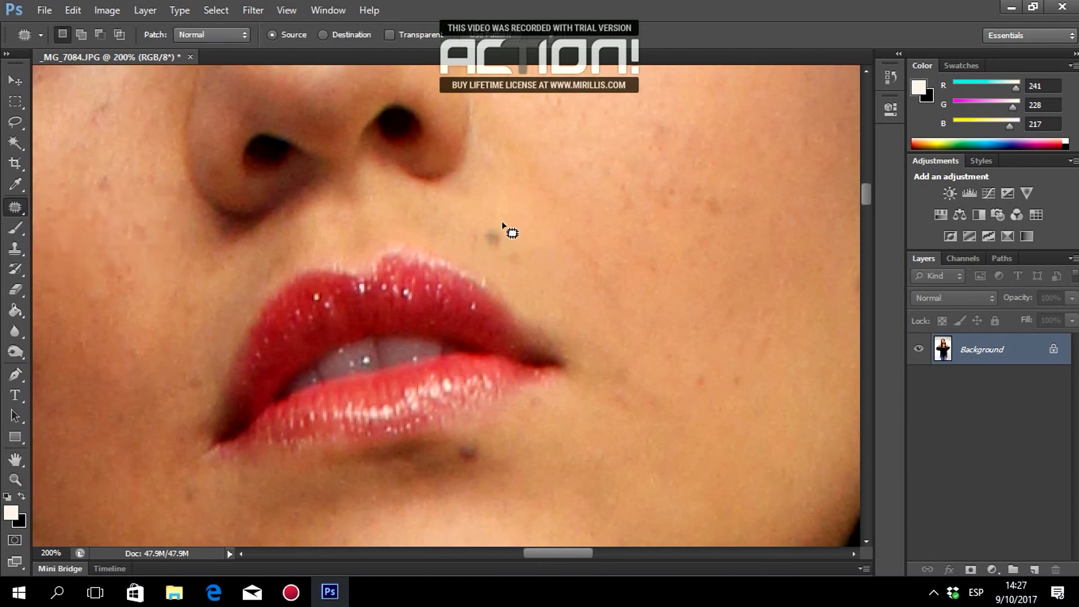
{"action": "mouse_move", "coordinate": [507, 247]}
{"action": "left_mouse_down"}
{"action": "mouse_move", "coordinate": [502, 225]}
{"action": "mouse_move", "coordinate": [518, 197]}
{"action": "mouse_move", "coordinate": [509, 272]}
{"action": "left_mouse_up"}
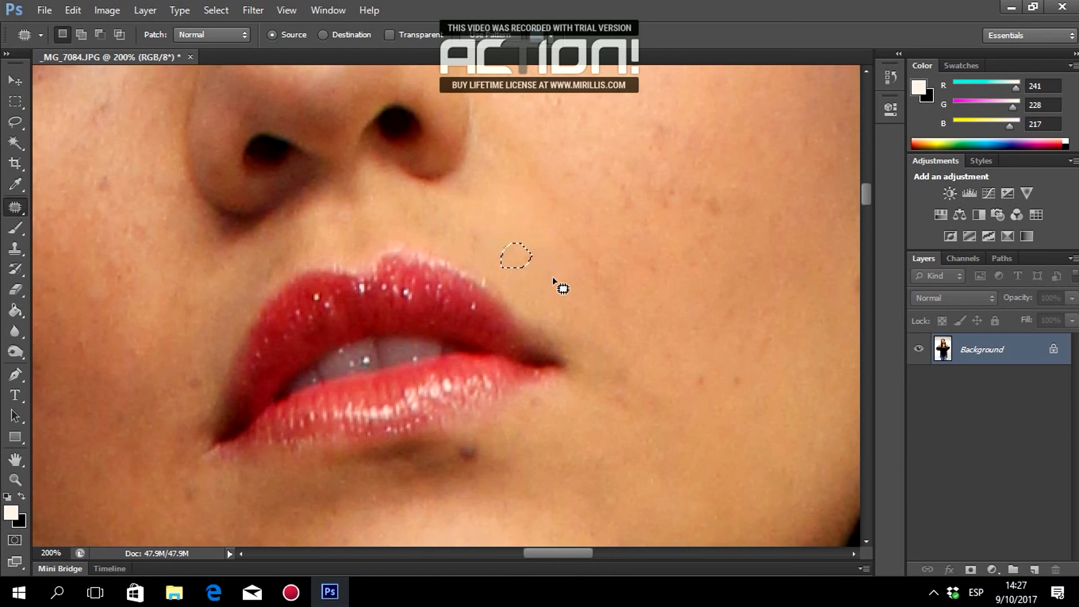
{"action": "scroll", "coordinate": [515, 466], "scroll_direction": "down", "scroll_amount": 3}
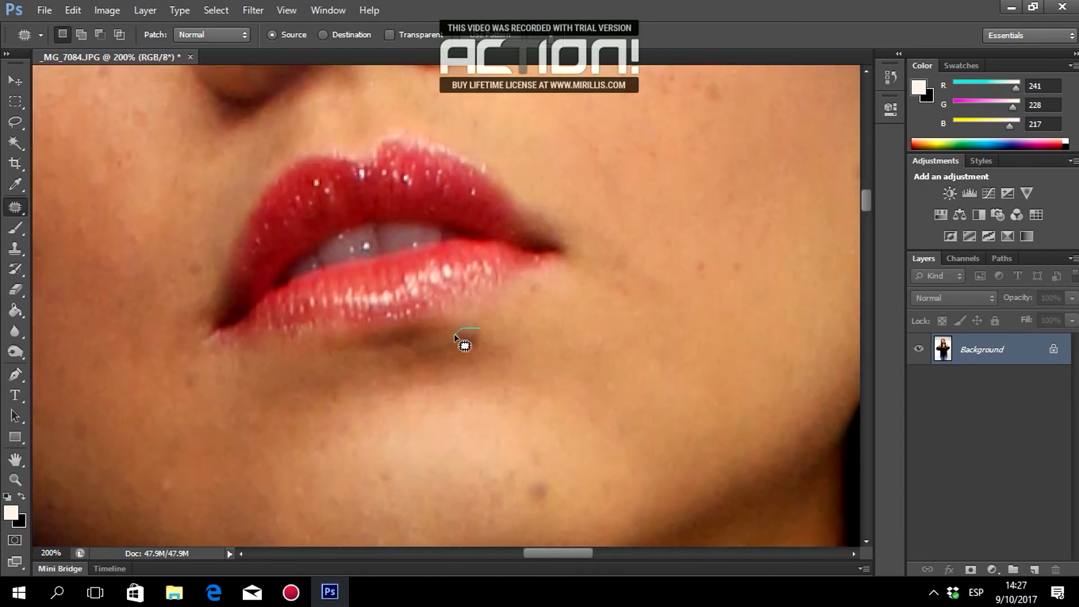
{"action": "mouse_move", "coordinate": [482, 350]}
{"action": "left_mouse_down"}
{"action": "mouse_move", "coordinate": [481, 330]}
{"action": "mouse_move", "coordinate": [505, 396]}
{"action": "mouse_move", "coordinate": [540, 399]}
{"action": "left_mouse_up"}
{"action": "left_click", "coordinate": [507, 396]}
{"action": "scroll", "coordinate": [548, 458], "scroll_direction": "down", "scroll_amount": 3}
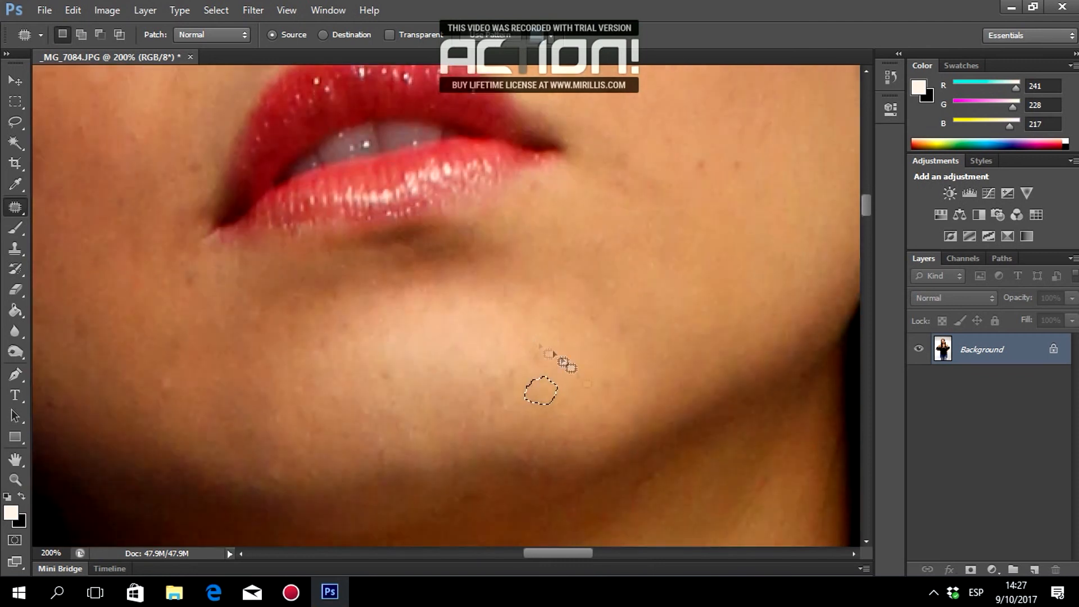
Patch two spots on the chin with clean skin.
{"action": "left_click_drag", "start_coordinate": [627, 387], "coordinate": [626, 384]}
{"action": "left_click_drag", "start_coordinate": [608, 382], "coordinate": [594, 340]}
{"action": "left_click", "coordinate": [640, 326]}
{"action": "mouse_move", "coordinate": [632, 314]}
{"action": "left_mouse_down"}
{"action": "mouse_move", "coordinate": [617, 317]}
{"action": "mouse_move", "coordinate": [646, 331]}
{"action": "mouse_move", "coordinate": [587, 319]}
{"action": "mouse_move", "coordinate": [650, 337]}
{"action": "left_mouse_up"}
{"action": "left_click", "coordinate": [667, 385]}
{"action": "scroll", "coordinate": [732, 253], "scroll_direction": "up", "scroll_amount": 3}
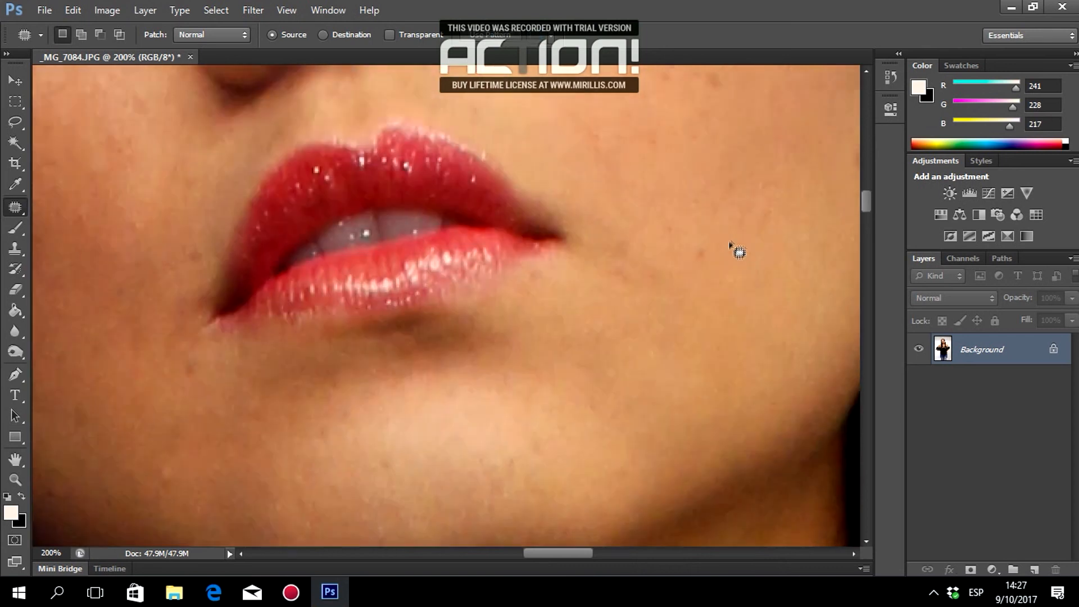
Patch the small spots on the cheek near the chin.
{"action": "mouse_move", "coordinate": [740, 285]}
{"action": "left_mouse_down"}
{"action": "mouse_move", "coordinate": [746, 272]}
{"action": "mouse_move", "coordinate": [727, 273]}
{"action": "mouse_move", "coordinate": [717, 251]}
{"action": "mouse_move", "coordinate": [696, 301]}
{"action": "left_mouse_up"}
{"action": "mouse_move", "coordinate": [627, 243]}
{"action": "left_mouse_down"}
{"action": "mouse_move", "coordinate": [617, 243]}
{"action": "mouse_move", "coordinate": [630, 245]}
{"action": "left_mouse_up"}
{"action": "left_click_drag", "start_coordinate": [627, 260], "coordinate": [679, 274]}
{"action": "left_click", "coordinate": [671, 276]}
{"action": "mouse_move", "coordinate": [614, 298]}
{"action": "left_mouse_down"}
{"action": "mouse_move", "coordinate": [642, 295]}
{"action": "mouse_move", "coordinate": [644, 336]}
{"action": "left_mouse_up"}
{"action": "mouse_move", "coordinate": [659, 274]}
{"action": "left_mouse_down"}
{"action": "mouse_move", "coordinate": [642, 290]}
{"action": "mouse_move", "coordinate": [712, 304]}
{"action": "mouse_move", "coordinate": [725, 287]}
{"action": "left_mouse_up"}
{"action": "left_click_drag", "start_coordinate": [719, 298], "coordinate": [727, 333]}
{"action": "mouse_move", "coordinate": [686, 229]}
{"action": "left_mouse_down"}
{"action": "mouse_move", "coordinate": [701, 267]}
{"action": "mouse_move", "coordinate": [688, 231]}
{"action": "left_mouse_up"}
Patch the spots below the lip corner.
{"action": "left_click_drag", "start_coordinate": [683, 250], "coordinate": [741, 265]}
{"action": "mouse_move", "coordinate": [543, 277]}
{"action": "left_mouse_down"}
{"action": "mouse_move", "coordinate": [531, 286]}
{"action": "mouse_move", "coordinate": [541, 278]}
{"action": "left_mouse_up"}
{"action": "left_click_drag", "start_coordinate": [537, 283], "coordinate": [545, 314]}
{"action": "mouse_move", "coordinate": [577, 293]}
{"action": "left_mouse_down"}
{"action": "mouse_move", "coordinate": [565, 314]}
{"action": "mouse_move", "coordinate": [578, 298]}
{"action": "left_mouse_up"}
{"action": "left_click_drag", "start_coordinate": [581, 281], "coordinate": [594, 288]}
{"action": "left_click_drag", "start_coordinate": [605, 378], "coordinate": [617, 387]}
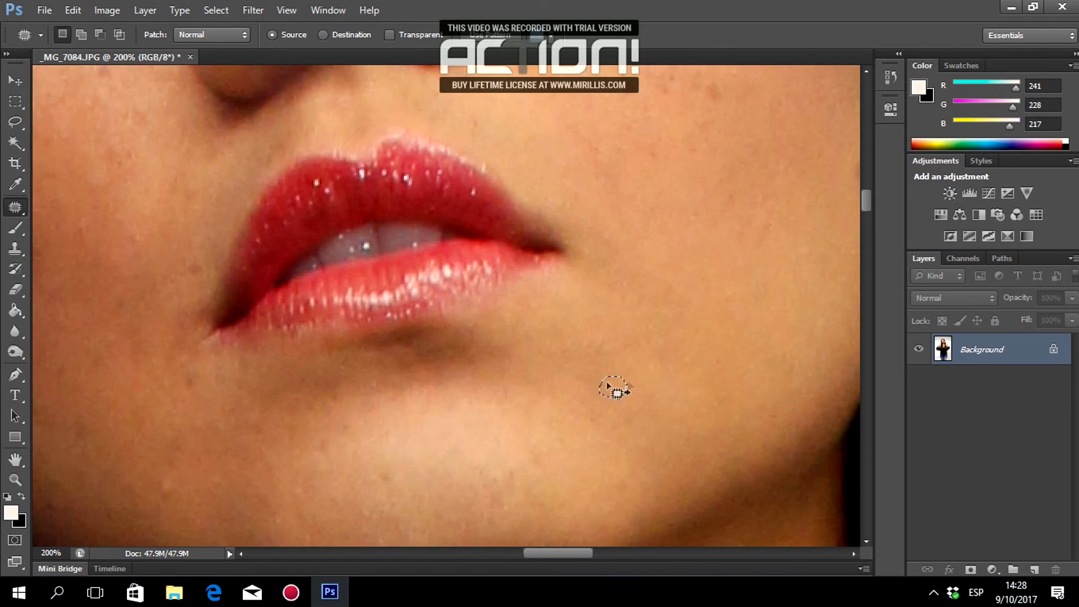
{"action": "scroll", "coordinate": [622, 294], "scroll_direction": "up", "scroll_amount": 3}
Heal the marks on the cheek beside the lips.
{"action": "mouse_move", "coordinate": [591, 263]}
{"action": "left_mouse_down"}
{"action": "mouse_move", "coordinate": [607, 289]}
{"action": "mouse_move", "coordinate": [591, 265]}
{"action": "left_mouse_up"}
{"action": "left_click_drag", "start_coordinate": [593, 284], "coordinate": [600, 303]}
{"action": "mouse_move", "coordinate": [602, 283]}
{"action": "left_mouse_down"}
{"action": "mouse_move", "coordinate": [588, 295]}
{"action": "mouse_move", "coordinate": [601, 286]}
{"action": "left_mouse_up"}
{"action": "left_click_drag", "start_coordinate": [594, 297], "coordinate": [587, 312]}
{"action": "left_click_drag", "start_coordinate": [626, 266], "coordinate": [612, 286]}
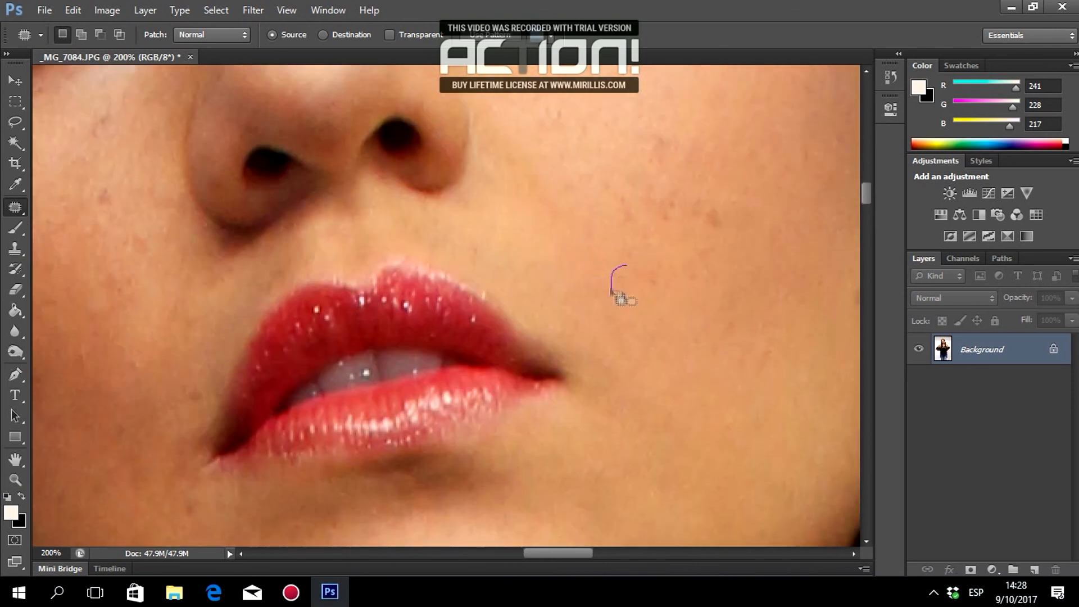
{"action": "left_click", "coordinate": [695, 310]}
{"action": "left_click_drag", "start_coordinate": [706, 203], "coordinate": [709, 208]}
{"action": "mouse_move", "coordinate": [711, 215]}
{"action": "left_mouse_down"}
{"action": "mouse_move", "coordinate": [659, 254]}
{"action": "mouse_move", "coordinate": [728, 296]}
{"action": "left_mouse_up"}
Patch the remaining small spots around the cheek and lips.
{"action": "scroll", "coordinate": [693, 202], "scroll_direction": "up", "scroll_amount": 3}
{"action": "scroll", "coordinate": [704, 274], "scroll_direction": "down", "scroll_amount": 5}
{"action": "scroll", "coordinate": [733, 262], "scroll_direction": "up", "scroll_amount": 3}
{"action": "mouse_move", "coordinate": [670, 248]}
{"action": "left_mouse_down"}
{"action": "mouse_move", "coordinate": [656, 289]}
{"action": "mouse_move", "coordinate": [670, 252]}
{"action": "left_mouse_up"}
{"action": "mouse_move", "coordinate": [660, 265]}
{"action": "left_mouse_down"}
{"action": "mouse_move", "coordinate": [694, 220]}
{"action": "mouse_move", "coordinate": [685, 281]}
{"action": "mouse_move", "coordinate": [665, 312]}
{"action": "left_mouse_up"}
{"action": "mouse_move", "coordinate": [631, 267]}
{"action": "left_mouse_down"}
{"action": "mouse_move", "coordinate": [630, 286]}
{"action": "mouse_move", "coordinate": [634, 269]}
{"action": "left_mouse_up"}
{"action": "left_click_drag", "start_coordinate": [628, 279], "coordinate": [614, 314]}
{"action": "scroll", "coordinate": [500, 294], "scroll_direction": "down", "scroll_amount": 1}
{"action": "left_click_drag", "start_coordinate": [471, 285], "coordinate": [479, 291]}
{"action": "mouse_move", "coordinate": [517, 225]}
{"action": "left_mouse_down"}
{"action": "mouse_move", "coordinate": [552, 248]}
{"action": "mouse_move", "coordinate": [537, 195]}
{"action": "left_mouse_up"}
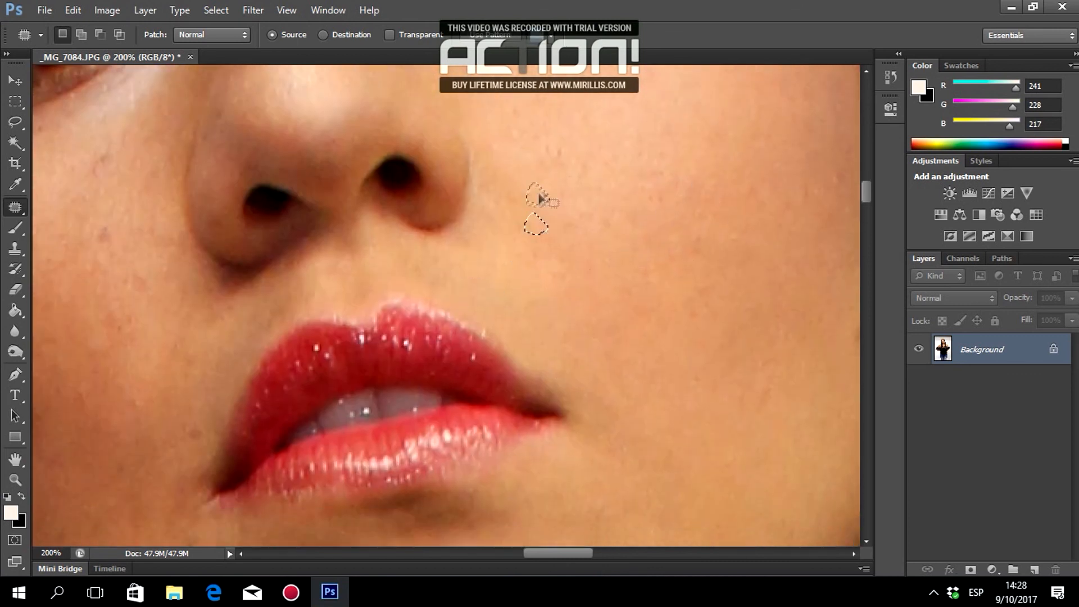
{"action": "scroll", "coordinate": [557, 554], "scroll_direction": "down", "scroll_amount": 2}
Patch the spots near the edge of the cheek.
{"action": "left_click_drag", "start_coordinate": [558, 554], "coordinate": [595, 554]}
{"action": "scroll", "coordinate": [505, 365], "scroll_direction": "up", "scroll_amount": 2}
{"action": "left_click_drag", "start_coordinate": [437, 295], "coordinate": [433, 333]}
{"action": "mouse_move", "coordinate": [439, 266]}
{"action": "left_mouse_down"}
{"action": "mouse_move", "coordinate": [451, 286]}
{"action": "mouse_move", "coordinate": [441, 265]}
{"action": "left_mouse_up"}
{"action": "mouse_move", "coordinate": [443, 279]}
{"action": "left_mouse_down"}
{"action": "mouse_move", "coordinate": [432, 232]}
{"action": "mouse_move", "coordinate": [447, 239]}
{"action": "left_mouse_up"}
{"action": "scroll", "coordinate": [374, 254], "scroll_direction": "up", "scroll_amount": 6}
{"action": "left_click_drag", "start_coordinate": [592, 554], "coordinate": [534, 556]}
{"action": "scroll", "coordinate": [766, 335], "scroll_direction": "up", "scroll_amount": 4}
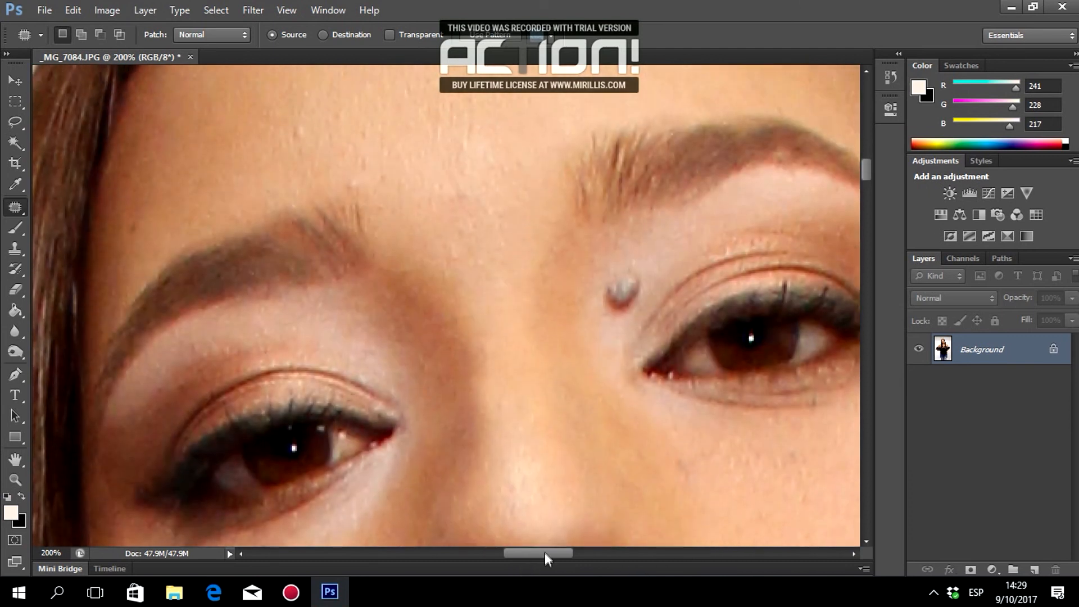
Patch out the grey stud by the inner eye corner and its leftover mark.
{"action": "left_click_drag", "start_coordinate": [544, 556], "coordinate": [571, 555]}
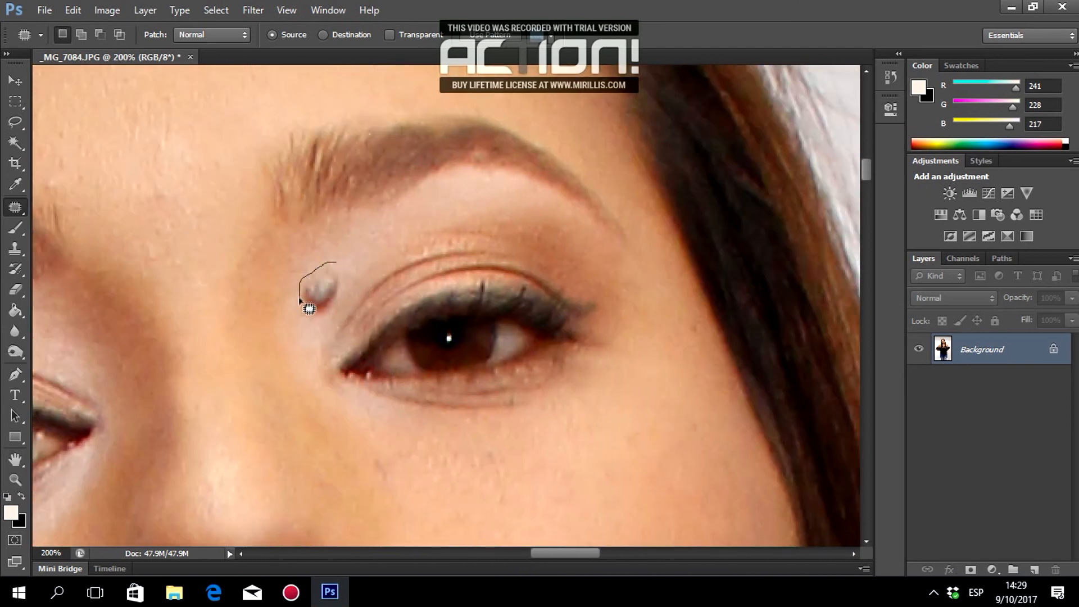
{"action": "mouse_move", "coordinate": [343, 272]}
{"action": "left_mouse_down"}
{"action": "mouse_move", "coordinate": [368, 237]}
{"action": "mouse_move", "coordinate": [386, 242]}
{"action": "left_mouse_up"}
{"action": "key", "text": "ctrl+d"}
{"action": "left_click_drag", "start_coordinate": [341, 290], "coordinate": [319, 300]}
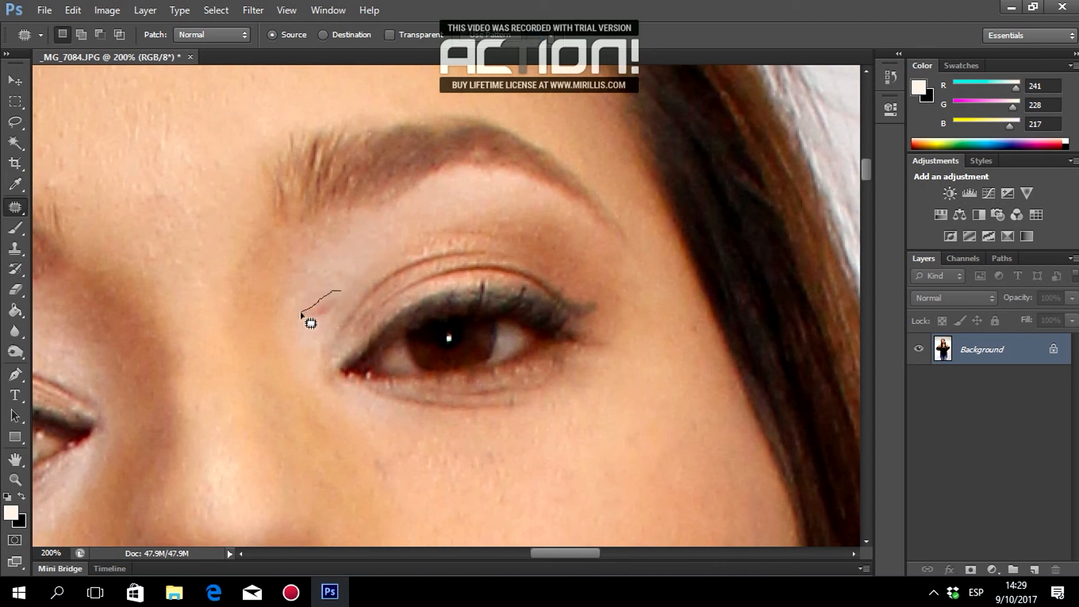
{"action": "left_click_drag", "start_coordinate": [343, 292], "coordinate": [387, 242]}
{"action": "key", "text": "ctrl+d"}
Smooth the skin spots beside the eyelid with nearby clean skin.
{"action": "left_click_drag", "start_coordinate": [333, 312], "coordinate": [366, 247]}
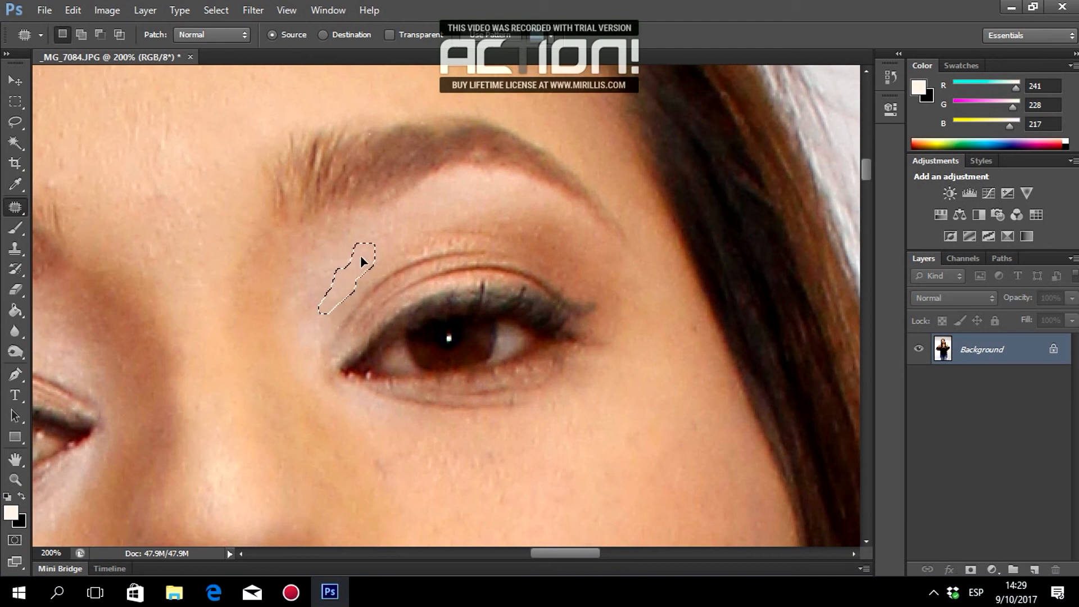
{"action": "left_click_drag", "start_coordinate": [331, 306], "coordinate": [375, 260]}
{"action": "key", "text": "ctrl+d"}
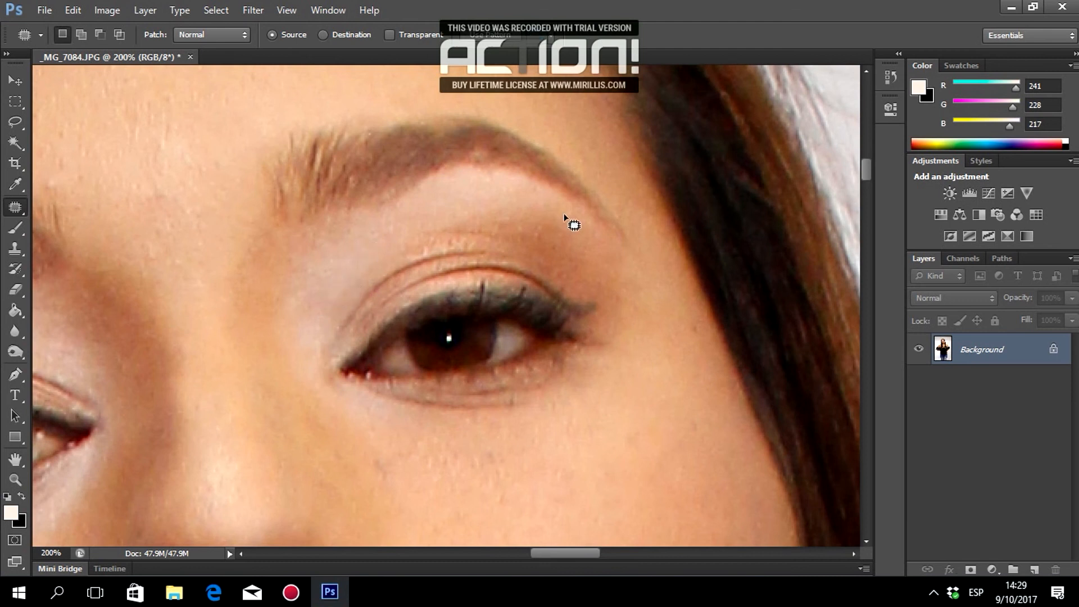
{"action": "scroll", "coordinate": [680, 205], "scroll_direction": "down", "scroll_amount": 3}
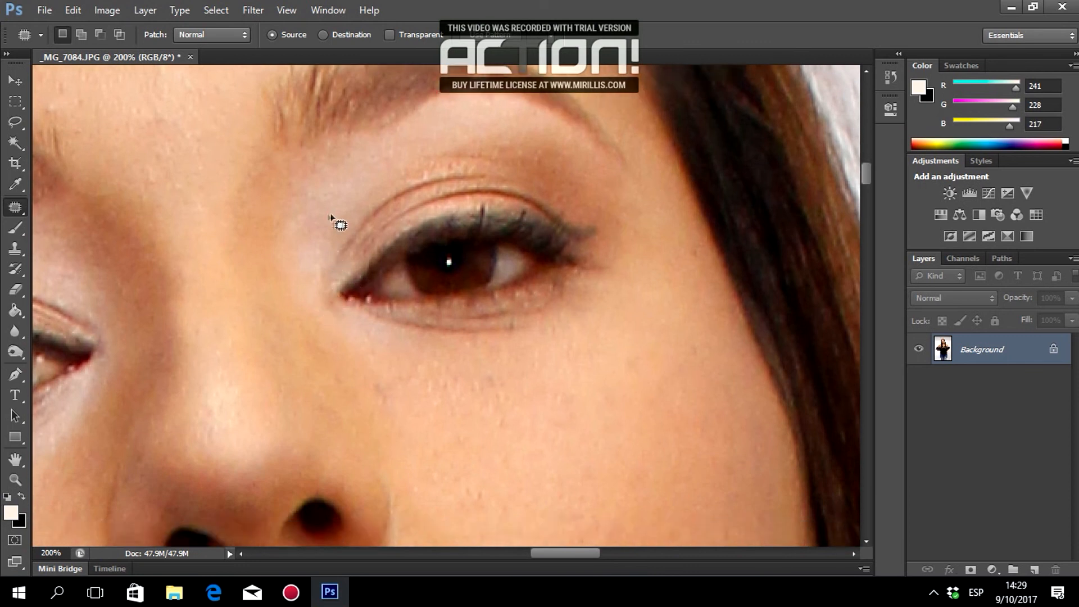
{"action": "left_click_drag", "start_coordinate": [331, 234], "coordinate": [340, 199]}
{"action": "key", "text": "ctrl+d"}
{"action": "left_click_drag", "start_coordinate": [326, 248], "coordinate": [335, 192]}
{"action": "key", "text": "ctrl+d"}
Patch the small blemishes below the eye and on the cheek.
{"action": "scroll", "coordinate": [713, 256], "scroll_direction": "up", "scroll_amount": 1}
{"action": "scroll", "coordinate": [698, 264], "scroll_direction": "down", "scroll_amount": 6}
{"action": "left_click_drag", "start_coordinate": [387, 272], "coordinate": [397, 243]}
{"action": "key", "text": "ctrl+d"}
{"action": "mouse_move", "coordinate": [507, 312]}
{"action": "left_mouse_down"}
{"action": "mouse_move", "coordinate": [510, 335]}
{"action": "mouse_move", "coordinate": [510, 321]}
{"action": "left_mouse_up"}
{"action": "left_click_drag", "start_coordinate": [508, 324], "coordinate": [529, 323]}
{"action": "key", "text": "ctrl+d"}
{"action": "left_click_drag", "start_coordinate": [470, 346], "coordinate": [477, 350]}
{"action": "left_click_drag", "start_coordinate": [478, 354], "coordinate": [491, 349]}
Patch the blemish below the eye and two more small cheek spots.
{"action": "mouse_move", "coordinate": [489, 231]}
{"action": "left_mouse_down"}
{"action": "mouse_move", "coordinate": [503, 260]}
{"action": "mouse_move", "coordinate": [506, 239]}
{"action": "left_mouse_up"}
{"action": "left_click_drag", "start_coordinate": [495, 246], "coordinate": [531, 250]}
{"action": "key", "text": "ctrl+d"}
{"action": "mouse_move", "coordinate": [628, 213]}
{"action": "left_mouse_down"}
{"action": "mouse_move", "coordinate": [646, 223]}
{"action": "mouse_move", "coordinate": [647, 209]}
{"action": "left_mouse_up"}
{"action": "key", "text": "ctrl+d"}
Patch the last few spots on the cheek below the eye.
{"action": "scroll", "coordinate": [540, 247], "scroll_direction": "down", "scroll_amount": 2}
{"action": "left_click_drag", "start_coordinate": [422, 268], "coordinate": [420, 269]}
{"action": "left_click_drag", "start_coordinate": [417, 275], "coordinate": [441, 256]}
{"action": "key", "text": "ctrl+d"}
{"action": "scroll", "coordinate": [634, 297], "scroll_direction": "down", "scroll_amount": 5}
{"action": "left_click_drag", "start_coordinate": [656, 182], "coordinate": [651, 187]}
{"action": "scroll", "coordinate": [660, 197], "scroll_direction": "left", "scroll_amount": 5}
{"action": "scroll", "coordinate": [660, 196], "scroll_direction": "down", "scroll_amount": 2}
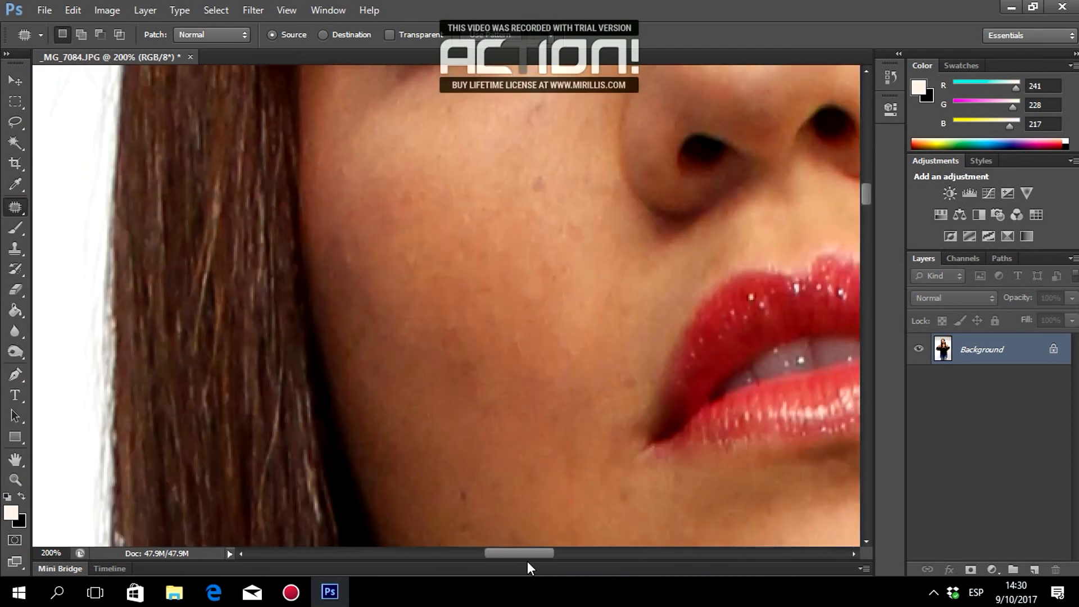
Patch the spots on the cheek with nearby clean skin, deselecting between patches.
{"action": "scroll", "coordinate": [631, 390], "scroll_direction": "down", "scroll_amount": 2}
{"action": "left_click_drag", "start_coordinate": [588, 397], "coordinate": [599, 391]}
{"action": "mouse_move", "coordinate": [595, 394]}
{"action": "left_mouse_down"}
{"action": "mouse_move", "coordinate": [610, 363]}
{"action": "mouse_move", "coordinate": [598, 402]}
{"action": "mouse_move", "coordinate": [619, 388]}
{"action": "left_mouse_up"}
{"action": "key", "text": "ctrl+d"}
{"action": "left_click_drag", "start_coordinate": [826, 378], "coordinate": [828, 393]}
{"action": "key", "text": "ctrl+d"}
{"action": "left_click_drag", "start_coordinate": [826, 450], "coordinate": [831, 453]}
{"action": "left_click_drag", "start_coordinate": [721, 425], "coordinate": [716, 434]}
{"action": "left_click_drag", "start_coordinate": [756, 349], "coordinate": [746, 388]}
Patch further cheek blemishes by dragging their outlines onto clean skin.
{"action": "scroll", "coordinate": [629, 371], "scroll_direction": "up", "scroll_amount": 1}
{"action": "left_click_drag", "start_coordinate": [506, 351], "coordinate": [510, 381]}
{"action": "mouse_move", "coordinate": [459, 303]}
{"action": "left_mouse_down"}
{"action": "mouse_move", "coordinate": [479, 316]}
{"action": "mouse_move", "coordinate": [475, 338]}
{"action": "left_mouse_up"}
{"action": "left_click_drag", "start_coordinate": [466, 341], "coordinate": [484, 382]}
{"action": "mouse_move", "coordinate": [494, 434]}
{"action": "left_mouse_down"}
{"action": "mouse_move", "coordinate": [492, 444]}
{"action": "mouse_move", "coordinate": [495, 419]}
{"action": "left_mouse_up"}
{"action": "scroll", "coordinate": [490, 404], "scroll_direction": "up", "scroll_amount": 4}
{"action": "left_click_drag", "start_coordinate": [458, 259], "coordinate": [446, 250]}
{"action": "mouse_move", "coordinate": [464, 281]}
{"action": "left_mouse_down"}
{"action": "mouse_move", "coordinate": [464, 330]}
{"action": "mouse_move", "coordinate": [429, 347]}
{"action": "left_mouse_up"}
{"action": "left_click_drag", "start_coordinate": [456, 314], "coordinate": [461, 316]}
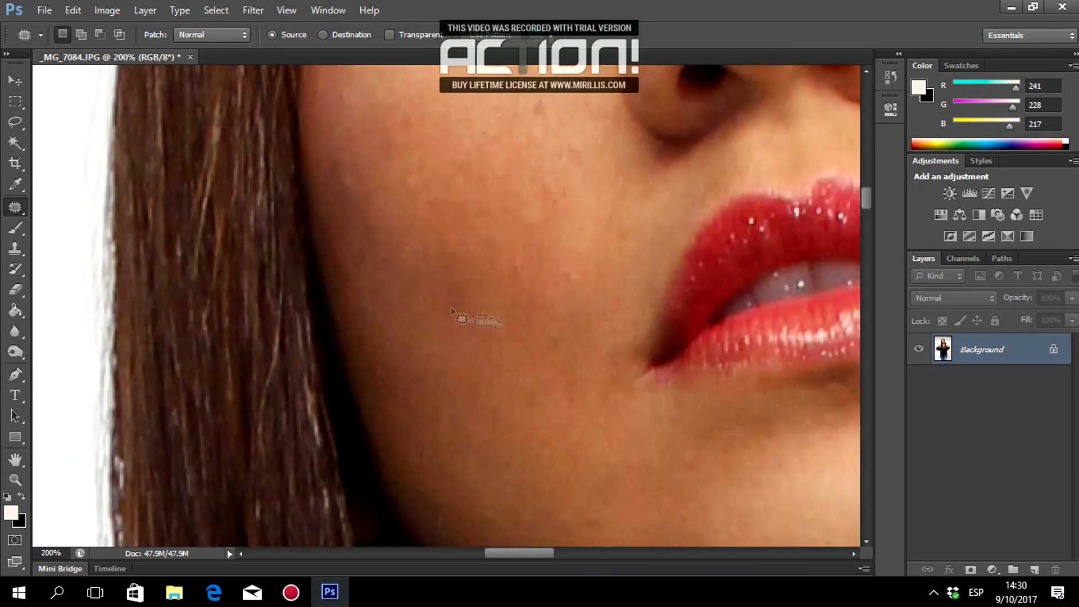
Patch the spots higher up the face with clean skin.
{"action": "scroll", "coordinate": [495, 304], "scroll_direction": "up", "scroll_amount": 2}
{"action": "left_click_drag", "start_coordinate": [512, 250], "coordinate": [535, 293]}
{"action": "scroll", "coordinate": [534, 275], "scroll_direction": "up", "scroll_amount": 2}
{"action": "left_click_drag", "start_coordinate": [531, 199], "coordinate": [550, 212]}
{"action": "mouse_move", "coordinate": [588, 247]}
{"action": "left_mouse_down"}
{"action": "mouse_move", "coordinate": [588, 265]}
{"action": "mouse_move", "coordinate": [588, 250]}
{"action": "left_mouse_up"}
{"action": "left_click_drag", "start_coordinate": [554, 285], "coordinate": [563, 297]}
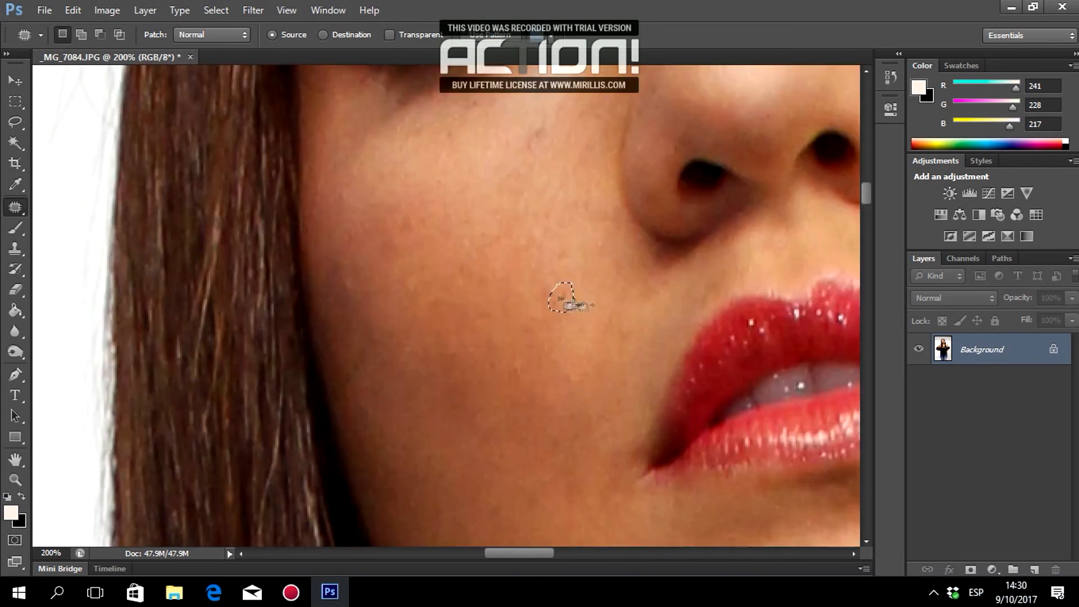
{"action": "scroll", "coordinate": [562, 292], "scroll_direction": "up", "scroll_amount": 3}
{"action": "left_click_drag", "start_coordinate": [541, 210], "coordinate": [536, 243]}
{"action": "left_click_drag", "start_coordinate": [448, 215], "coordinate": [457, 233]}
{"action": "left_click_drag", "start_coordinate": [475, 183], "coordinate": [486, 194]}
{"action": "left_click_drag", "start_coordinate": [470, 191], "coordinate": [483, 232]}
Patch the blemish above the lip and deselect the finished patch.
{"action": "scroll", "coordinate": [421, 275], "scroll_direction": "down", "scroll_amount": 2}
{"action": "left_click_drag", "start_coordinate": [349, 294], "coordinate": [362, 316]}
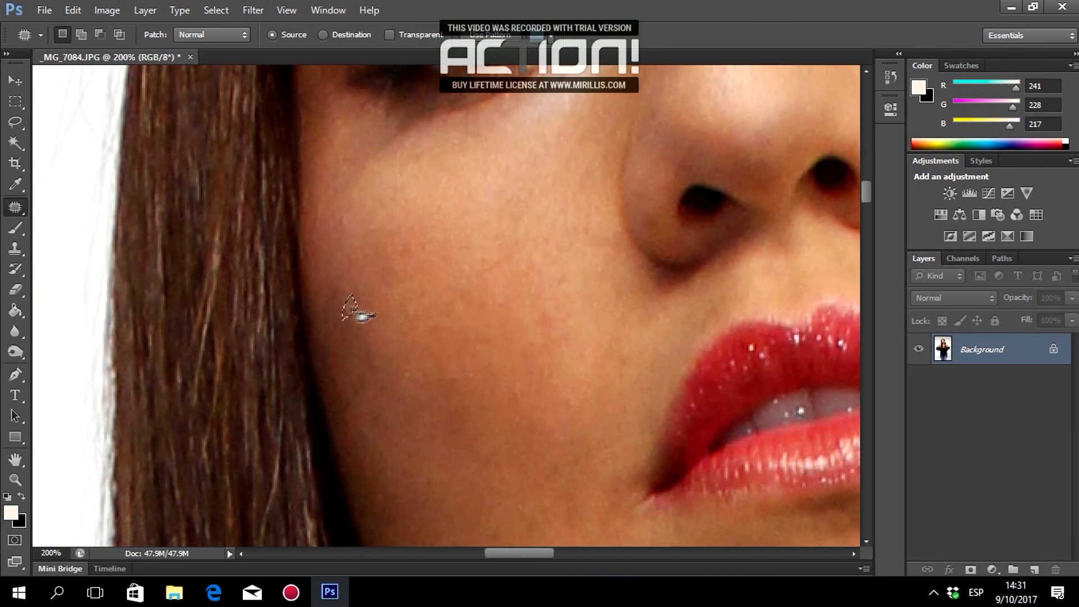
{"action": "left_click_drag", "start_coordinate": [414, 256], "coordinate": [415, 257]}
{"action": "scroll", "coordinate": [719, 321], "scroll_direction": "down", "scroll_amount": 1}
{"action": "mouse_move", "coordinate": [697, 290]}
{"action": "left_mouse_down"}
{"action": "mouse_move", "coordinate": [696, 302]}
{"action": "mouse_move", "coordinate": [655, 303]}
{"action": "left_mouse_up"}
{"action": "left_click_drag", "start_coordinate": [725, 278], "coordinate": [677, 285]}
{"action": "left_click", "coordinate": [678, 298]}
Outline the first forehead blemishes and patch each with clean skin.
{"action": "scroll", "coordinate": [612, 309], "scroll_direction": "down", "scroll_amount": 11}
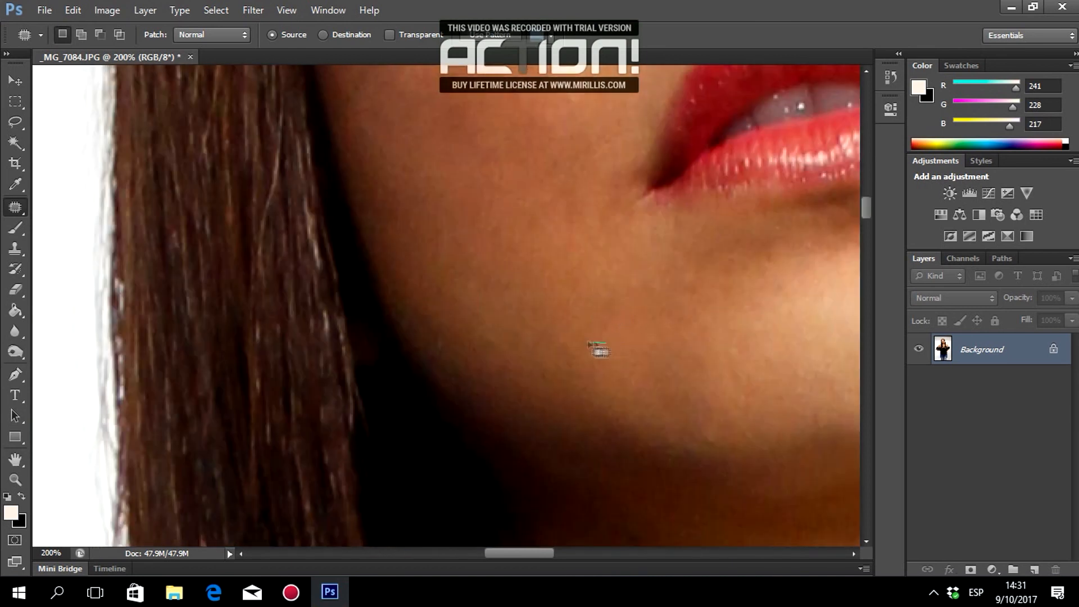
{"action": "scroll", "coordinate": [665, 307], "scroll_direction": "up", "scroll_amount": 8}
{"action": "scroll", "coordinate": [672, 315], "scroll_direction": "up", "scroll_amount": 14}
{"action": "mouse_move", "coordinate": [568, 362]}
{"action": "left_mouse_down"}
{"action": "mouse_move", "coordinate": [585, 375]}
{"action": "mouse_move", "coordinate": [569, 364]}
{"action": "mouse_move", "coordinate": [602, 360]}
{"action": "mouse_move", "coordinate": [582, 341]}
{"action": "left_mouse_up"}
{"action": "mouse_move", "coordinate": [512, 330]}
{"action": "left_mouse_down"}
{"action": "mouse_move", "coordinate": [518, 338]}
{"action": "mouse_move", "coordinate": [561, 313]}
{"action": "left_mouse_up"}
{"action": "left_click_drag", "start_coordinate": [807, 239], "coordinate": [813, 260]}
{"action": "left_click_drag", "start_coordinate": [808, 252], "coordinate": [816, 295]}
{"action": "left_click_drag", "start_coordinate": [770, 161], "coordinate": [772, 164]}
{"action": "left_click_drag", "start_coordinate": [772, 170], "coordinate": [812, 161]}
{"action": "left_click_drag", "start_coordinate": [739, 136], "coordinate": [738, 139]}
Patch three more forehead spots with nearby clean skin.
{"action": "left_click_drag", "start_coordinate": [736, 143], "coordinate": [759, 159]}
{"action": "left_click_drag", "start_coordinate": [548, 251], "coordinate": [543, 261]}
{"action": "mouse_move", "coordinate": [543, 254]}
{"action": "left_mouse_down"}
{"action": "mouse_move", "coordinate": [579, 227]}
{"action": "mouse_move", "coordinate": [602, 228]}
{"action": "mouse_move", "coordinate": [599, 217]}
{"action": "left_mouse_up"}
{"action": "left_click_drag", "start_coordinate": [597, 219], "coordinate": [588, 189]}
{"action": "left_click_drag", "start_coordinate": [644, 218], "coordinate": [651, 225]}
{"action": "left_click_drag", "start_coordinate": [646, 226], "coordinate": [670, 219]}
Dismiss the empty-selection warning, then patch the lower forehead spots with skin below.
{"action": "mouse_move", "coordinate": [685, 322]}
{"action": "left_mouse_down"}
{"action": "mouse_move", "coordinate": [689, 332]}
{"action": "mouse_move", "coordinate": [706, 320]}
{"action": "mouse_move", "coordinate": [727, 259]}
{"action": "left_mouse_up"}
{"action": "key", "text": "Return"}
{"action": "left_click_drag", "start_coordinate": [675, 325], "coordinate": [679, 340]}
{"action": "left_click_drag", "start_coordinate": [674, 338], "coordinate": [674, 357]}
{"action": "mouse_move", "coordinate": [683, 392]}
{"action": "left_mouse_down"}
{"action": "mouse_move", "coordinate": [668, 406]}
{"action": "mouse_move", "coordinate": [682, 409]}
{"action": "left_mouse_up"}
{"action": "left_click_drag", "start_coordinate": [678, 404], "coordinate": [686, 368]}
{"action": "mouse_move", "coordinate": [671, 373]}
{"action": "left_mouse_down"}
{"action": "mouse_move", "coordinate": [670, 399]}
{"action": "mouse_move", "coordinate": [680, 398]}
{"action": "left_mouse_up"}
{"action": "left_click_drag", "start_coordinate": [671, 389], "coordinate": [685, 374]}
Patch a few more small forehead spots and clear the patch selection.
{"action": "left_click_drag", "start_coordinate": [701, 332], "coordinate": [672, 342]}
{"action": "mouse_move", "coordinate": [647, 319]}
{"action": "left_mouse_down"}
{"action": "mouse_move", "coordinate": [657, 336]}
{"action": "mouse_move", "coordinate": [649, 321]}
{"action": "left_mouse_up"}
{"action": "left_click_drag", "start_coordinate": [645, 331], "coordinate": [626, 323]}
{"action": "left_click_drag", "start_coordinate": [610, 286], "coordinate": [612, 286]}
{"action": "scroll", "coordinate": [747, 349], "scroll_direction": "down", "scroll_amount": 2}
{"action": "left_click_drag", "start_coordinate": [340, 319], "coordinate": [346, 321]}
{"action": "left_click", "coordinate": [504, 267]}
Patch the remaining small spots and deselect the last patch.
{"action": "scroll", "coordinate": [472, 395], "scroll_direction": "up", "scroll_amount": 3}
{"action": "mouse_move", "coordinate": [512, 554]}
{"action": "left_mouse_down"}
{"action": "mouse_move", "coordinate": [551, 553]}
{"action": "mouse_move", "coordinate": [500, 555]}
{"action": "left_mouse_up"}
{"action": "scroll", "coordinate": [427, 348], "scroll_direction": "down", "scroll_amount": 2}
{"action": "mouse_move", "coordinate": [394, 273]}
{"action": "left_mouse_down"}
{"action": "mouse_move", "coordinate": [396, 283]}
{"action": "mouse_move", "coordinate": [394, 274]}
{"action": "left_mouse_up"}
{"action": "left_click_drag", "start_coordinate": [387, 282], "coordinate": [376, 305]}
{"action": "mouse_move", "coordinate": [483, 244]}
{"action": "left_mouse_down"}
{"action": "mouse_move", "coordinate": [492, 252]}
{"action": "mouse_move", "coordinate": [484, 247]}
{"action": "left_mouse_up"}
{"action": "mouse_move", "coordinate": [479, 256]}
{"action": "left_mouse_down"}
{"action": "mouse_move", "coordinate": [512, 213]}
{"action": "mouse_move", "coordinate": [508, 263]}
{"action": "left_mouse_up"}
{"action": "left_click", "coordinate": [499, 239]}
Patch the last spot beside the eyebrow and switch to the Zoom tool.
{"action": "scroll", "coordinate": [674, 376], "scroll_direction": "down", "scroll_amount": 2}
{"action": "left_click_drag", "start_coordinate": [576, 321], "coordinate": [582, 342]}
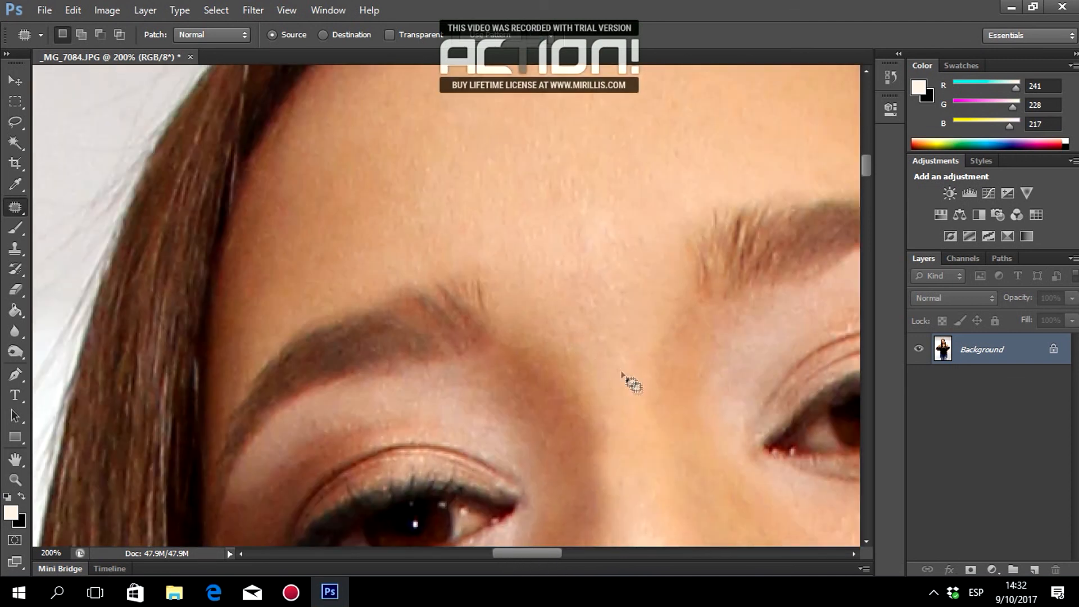
{"action": "scroll", "coordinate": [618, 373], "scroll_direction": "down", "scroll_amount": 10}
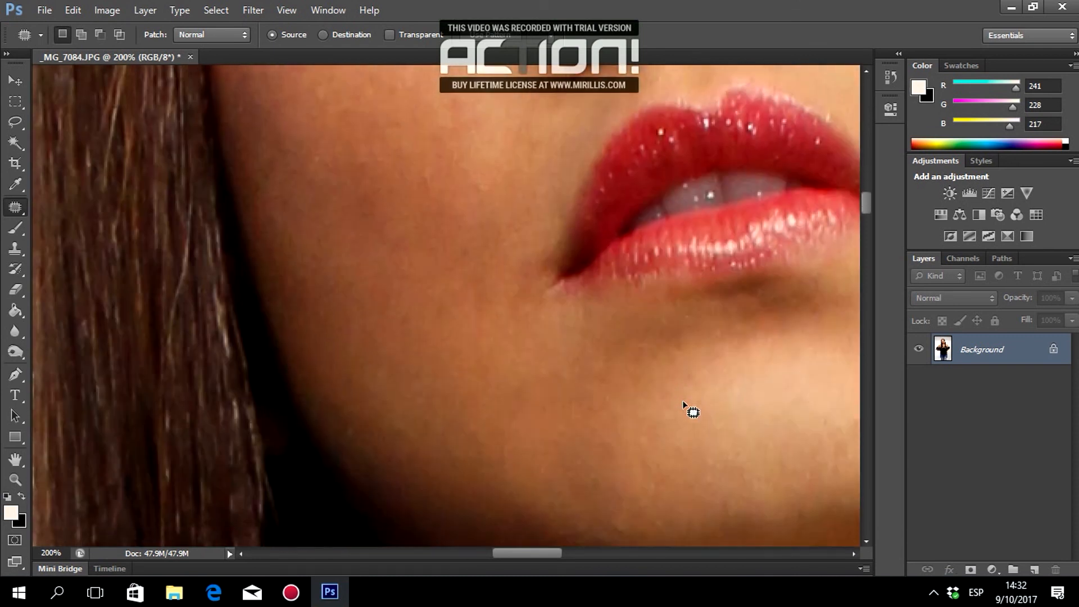
{"action": "scroll", "coordinate": [683, 402], "scroll_direction": "down", "scroll_amount": 3}
{"action": "left_click", "coordinate": [18, 479]}
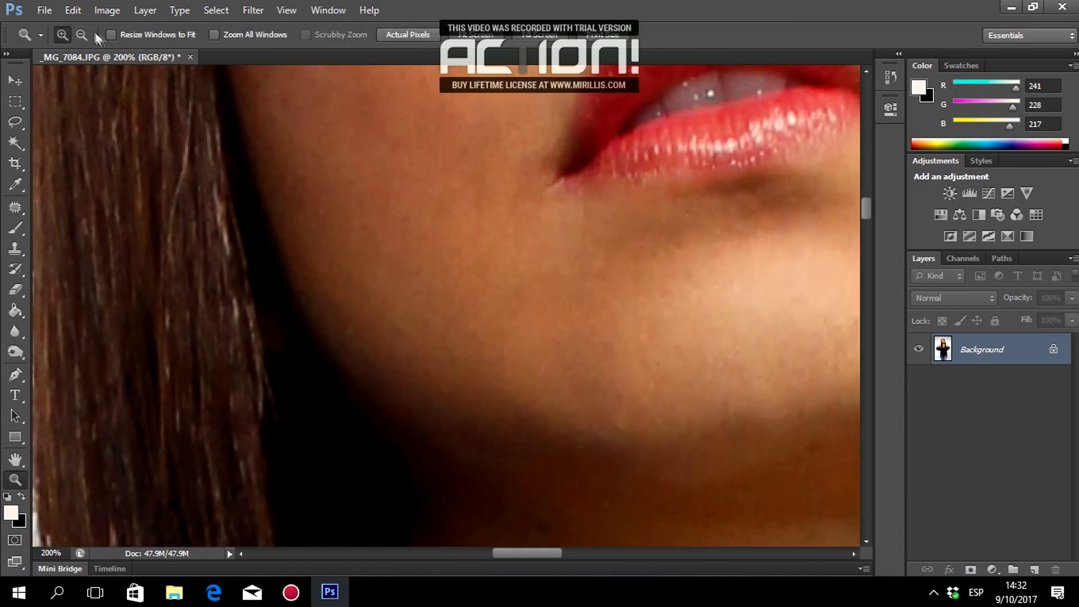
Zoom out to 50% to see the whole face, then back to 100% around the nose.
{"action": "left_click", "coordinate": [693, 212]}
{"action": "left_click", "coordinate": [706, 211]}
{"action": "scroll", "coordinate": [762, 194], "scroll_direction": "up", "scroll_amount": 4}
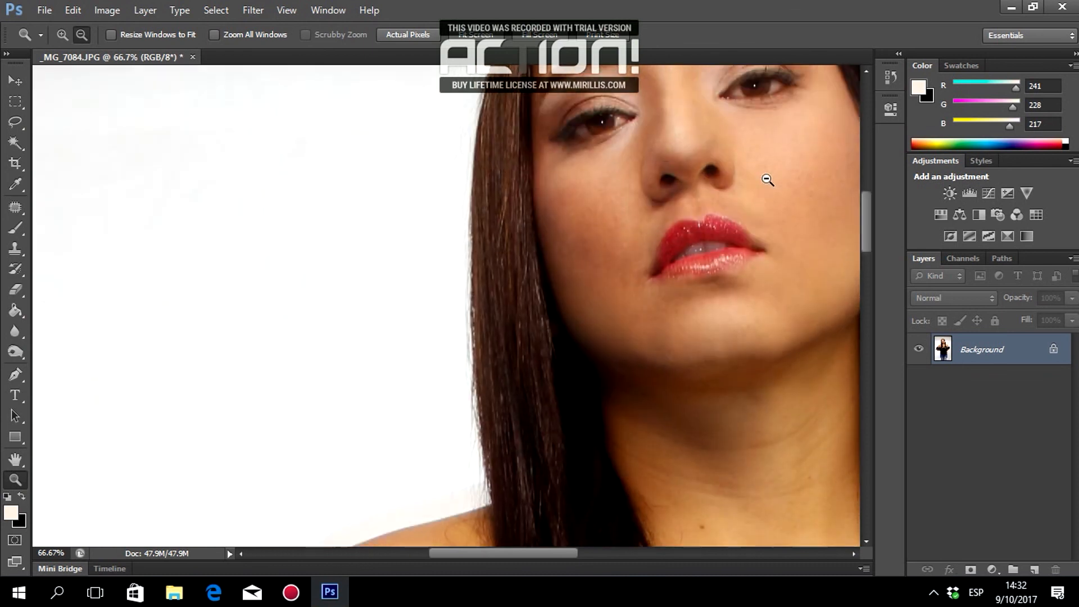
{"action": "left_click", "coordinate": [772, 185]}
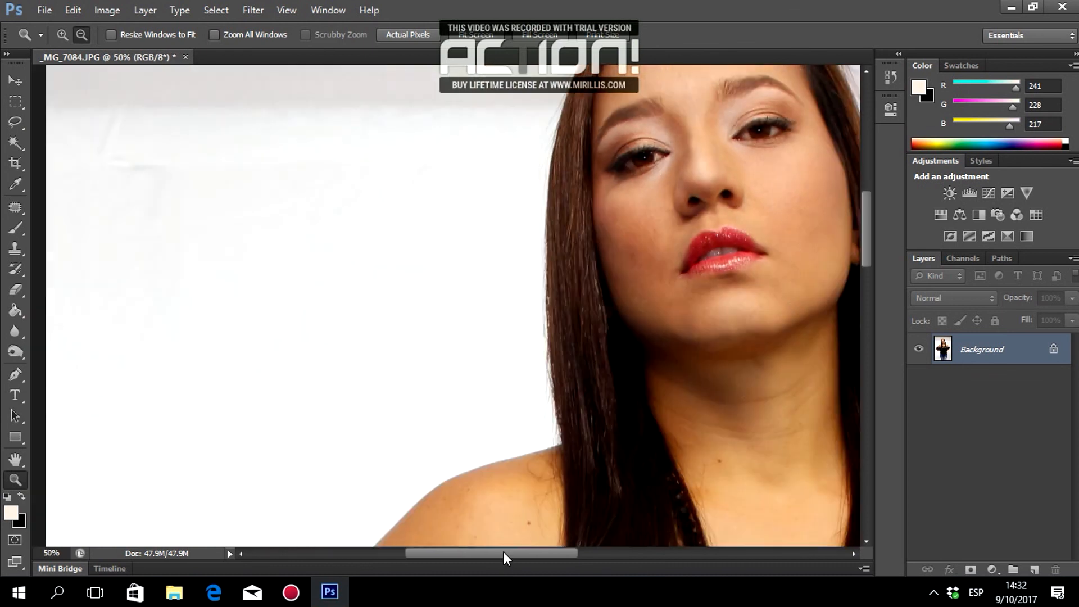
{"action": "left_click_drag", "start_coordinate": [503, 557], "coordinate": [550, 554]}
{"action": "scroll", "coordinate": [551, 436], "scroll_direction": "up", "scroll_amount": 4}
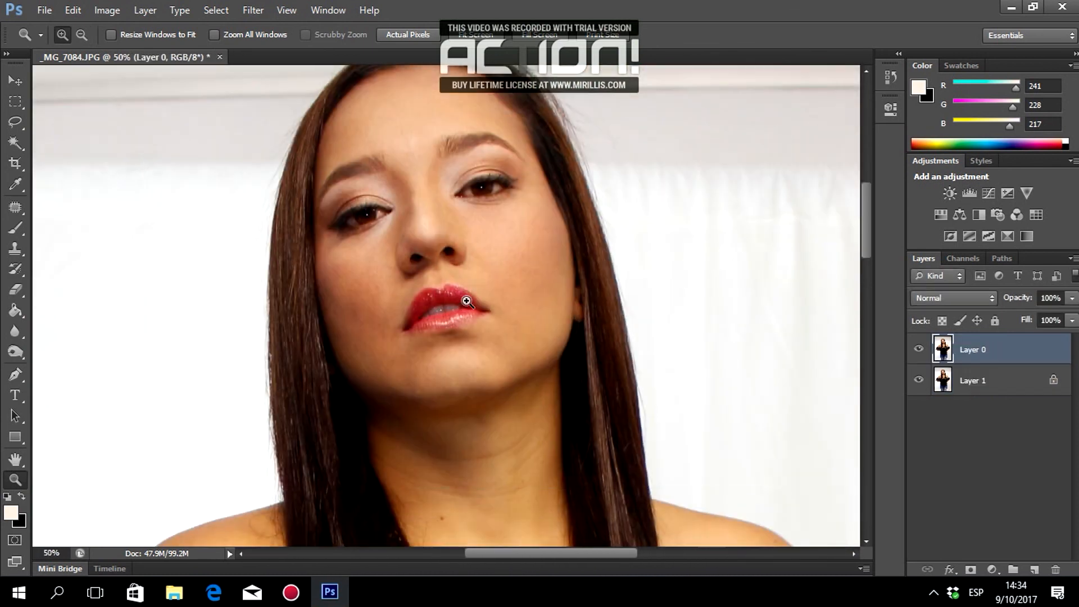
{"action": "left_click", "coordinate": [467, 302]}
{"action": "left_click", "coordinate": [449, 235]}
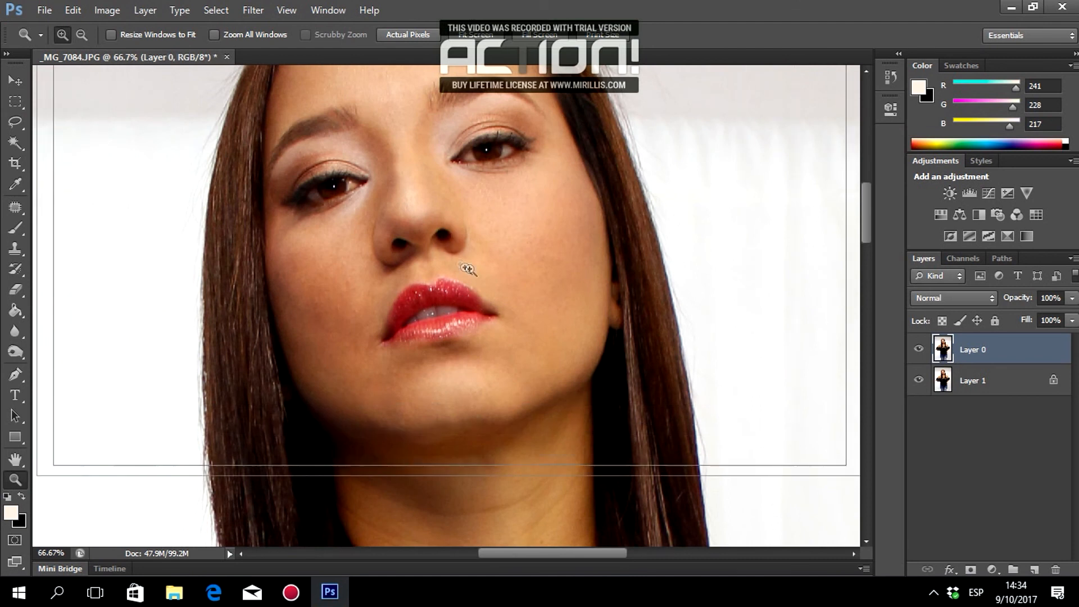
Toggle Layer 0 on and off to compare retouched and original skin, leaving it visible.
{"action": "left_click", "coordinate": [917, 350]}
{"action": "left_click", "coordinate": [917, 350]}
{"action": "left_click", "coordinate": [916, 350]}
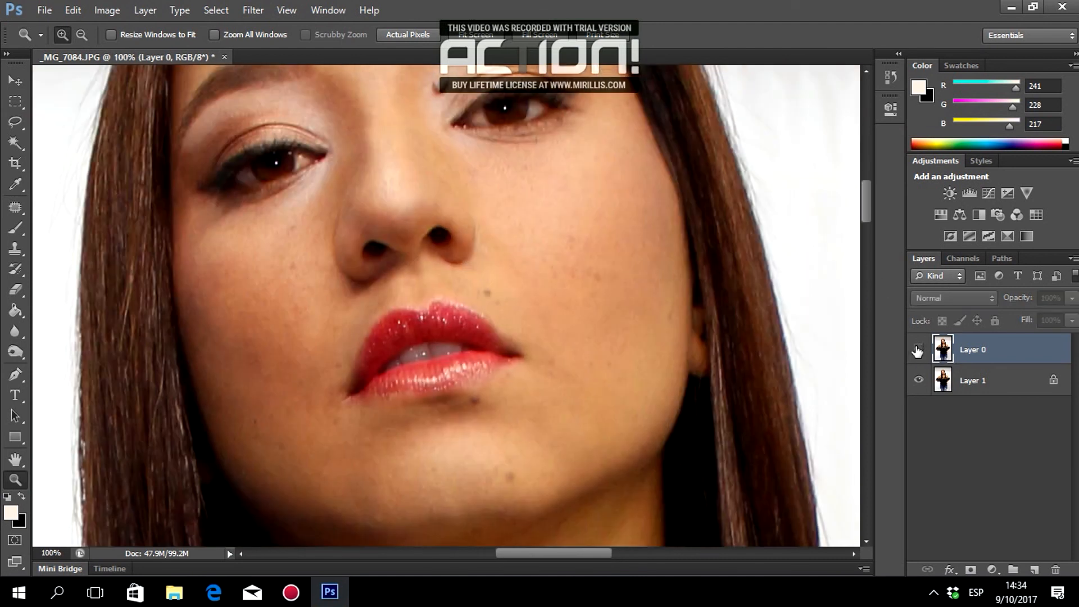
{"action": "left_click", "coordinate": [916, 351]}
{"action": "left_click", "coordinate": [917, 350]}
{"action": "left_click", "coordinate": [916, 351]}
{"action": "scroll", "coordinate": [681, 376], "scroll_direction": "down", "scroll_amount": 10}
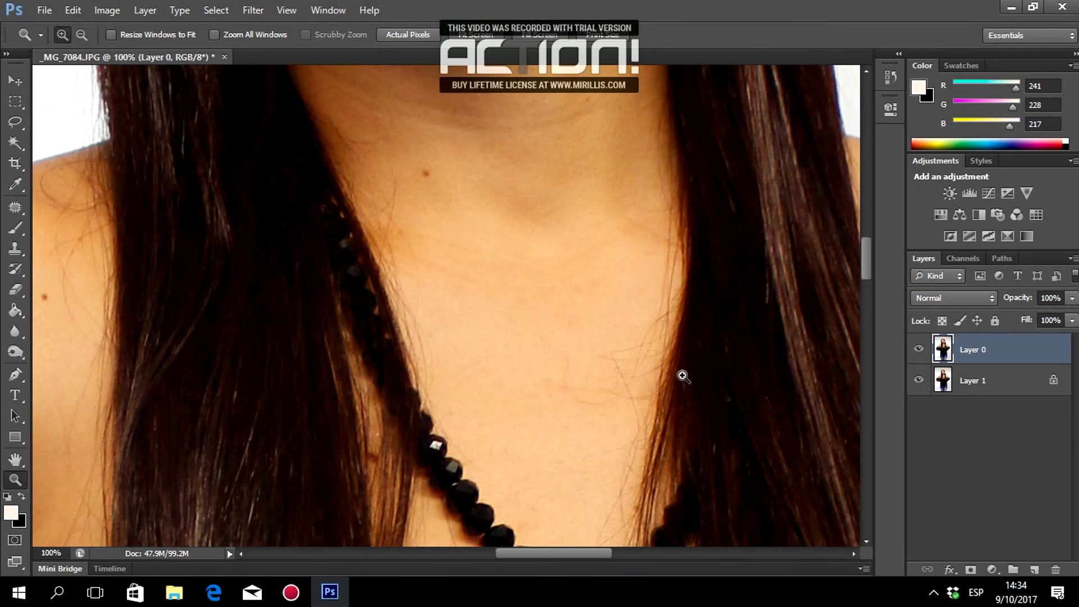
With the Patch tool, cover the chest spots and mole with clean nearby skin.
{"action": "left_click", "coordinate": [17, 208]}
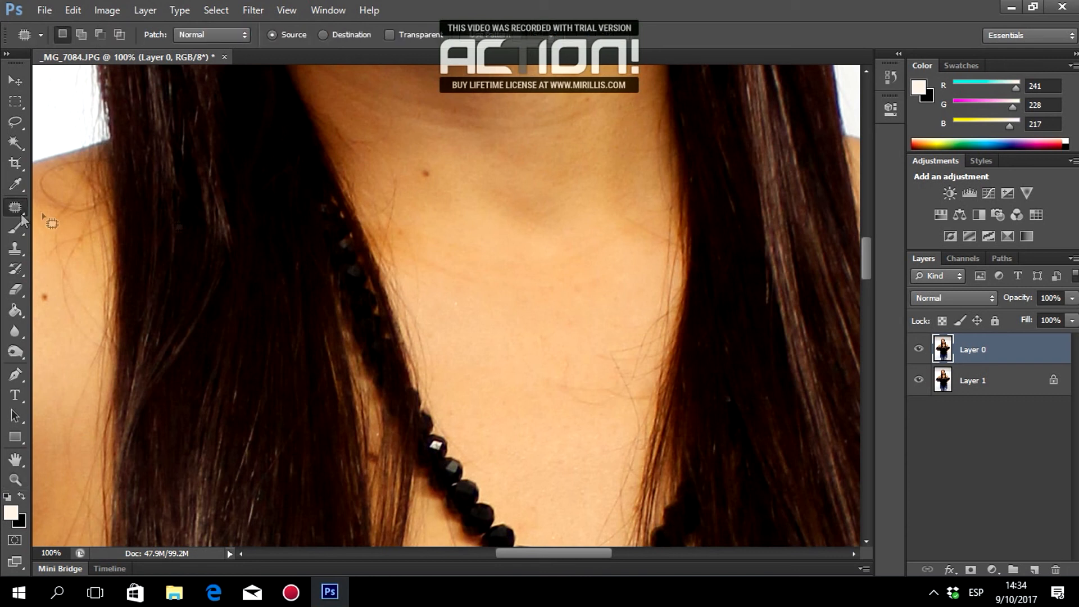
{"action": "left_click_drag", "start_coordinate": [428, 186], "coordinate": [430, 163]}
{"action": "left_click_drag", "start_coordinate": [430, 174], "coordinate": [460, 225]}
{"action": "left_click_drag", "start_coordinate": [586, 90], "coordinate": [590, 91]}
{"action": "left_click_drag", "start_coordinate": [589, 100], "coordinate": [484, 241]}
{"action": "left_click_drag", "start_coordinate": [400, 225], "coordinate": [402, 226]}
{"action": "left_click_drag", "start_coordinate": [402, 234], "coordinate": [509, 315]}
{"action": "left_click_drag", "start_coordinate": [510, 329], "coordinate": [504, 302]}
Patch the spots lower on the chest with surrounding clean skin.
{"action": "scroll", "coordinate": [487, 285], "scroll_direction": "down", "scroll_amount": 3}
{"action": "left_click_drag", "start_coordinate": [426, 412], "coordinate": [427, 416]}
{"action": "left_click_drag", "start_coordinate": [432, 422], "coordinate": [433, 454]}
{"action": "left_click_drag", "start_coordinate": [494, 416], "coordinate": [484, 415]}
{"action": "scroll", "coordinate": [495, 393], "scroll_direction": "up", "scroll_amount": 3}
{"action": "left_click_drag", "start_coordinate": [507, 321], "coordinate": [525, 326]}
{"action": "left_click_drag", "start_coordinate": [540, 318], "coordinate": [541, 319]}
{"action": "mouse_move", "coordinate": [543, 328]}
{"action": "left_mouse_down"}
{"action": "mouse_move", "coordinate": [545, 307]}
{"action": "mouse_move", "coordinate": [590, 281]}
{"action": "left_mouse_up"}
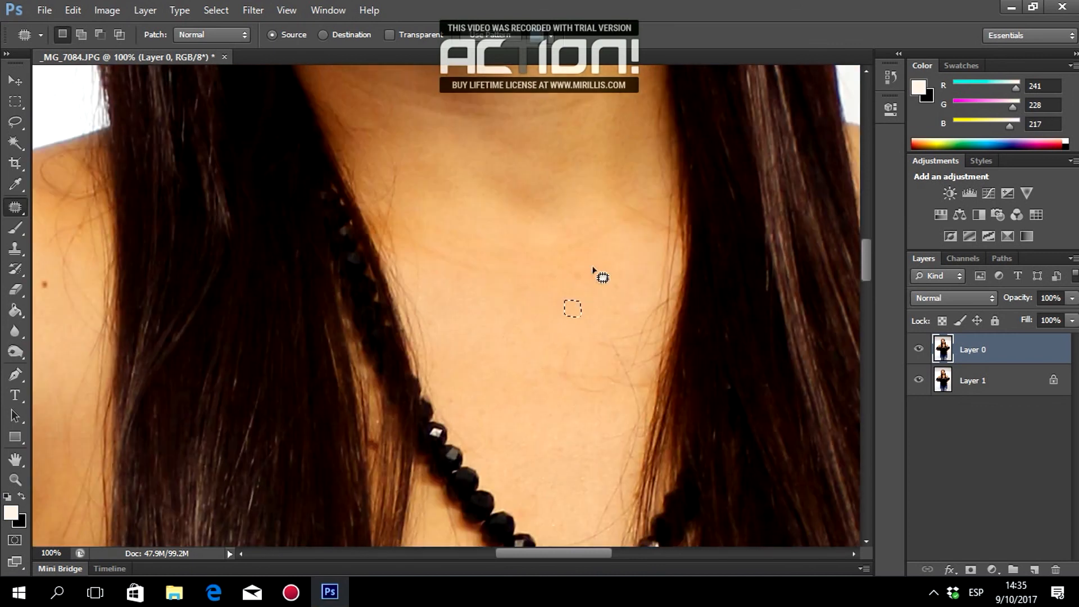
Patch further spots and a mole on the arm with clean skin above.
{"action": "scroll", "coordinate": [567, 325], "scroll_direction": "up", "scroll_amount": 3}
{"action": "scroll", "coordinate": [569, 326], "scroll_direction": "up", "scroll_amount": 2}
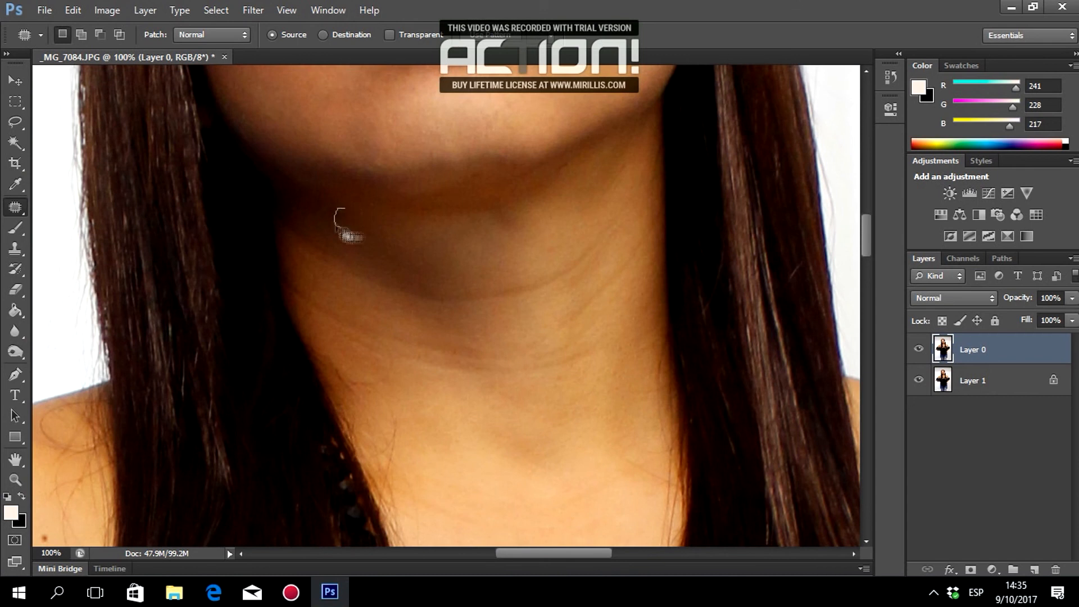
{"action": "mouse_move", "coordinate": [556, 170]}
{"action": "left_mouse_down"}
{"action": "mouse_move", "coordinate": [581, 178]}
{"action": "mouse_move", "coordinate": [570, 162]}
{"action": "left_mouse_up"}
{"action": "scroll", "coordinate": [544, 304], "scroll_direction": "down", "scroll_amount": 9}
{"action": "left_click_drag", "start_coordinate": [565, 553], "coordinate": [475, 554]}
{"action": "scroll", "coordinate": [458, 409], "scroll_direction": "up", "scroll_amount": 2}
{"action": "left_click_drag", "start_coordinate": [405, 296], "coordinate": [400, 307]}
{"action": "left_click_drag", "start_coordinate": [397, 307], "coordinate": [412, 246]}
Remove the remaining arm moles and the dark shoulder mole using skin below it.
{"action": "left_click_drag", "start_coordinate": [393, 199], "coordinate": [393, 200]}
{"action": "mouse_move", "coordinate": [398, 208]}
{"action": "left_mouse_down"}
{"action": "mouse_move", "coordinate": [432, 209]}
{"action": "mouse_move", "coordinate": [377, 245]}
{"action": "left_mouse_up"}
{"action": "left_click_drag", "start_coordinate": [385, 257], "coordinate": [415, 281]}
{"action": "left_click_drag", "start_coordinate": [476, 312], "coordinate": [477, 312]}
{"action": "mouse_move", "coordinate": [493, 383]}
{"action": "left_mouse_down"}
{"action": "mouse_move", "coordinate": [494, 408]}
{"action": "mouse_move", "coordinate": [497, 388]}
{"action": "left_mouse_up"}
{"action": "left_click", "coordinate": [553, 251]}
{"action": "left_click_drag", "start_coordinate": [668, 133], "coordinate": [671, 134]}
{"action": "left_click_drag", "start_coordinate": [666, 148], "coordinate": [670, 179]}
Patch additional blemishes across the shoulder.
{"action": "mouse_move", "coordinate": [596, 373]}
{"action": "left_mouse_down"}
{"action": "mouse_move", "coordinate": [606, 390]}
{"action": "mouse_move", "coordinate": [623, 301]}
{"action": "left_mouse_up"}
{"action": "scroll", "coordinate": [509, 275], "scroll_direction": "up", "scroll_amount": 1}
{"action": "left_click_drag", "start_coordinate": [465, 245], "coordinate": [468, 248]}
{"action": "mouse_move", "coordinate": [469, 253]}
{"action": "left_mouse_down"}
{"action": "mouse_move", "coordinate": [576, 234]}
{"action": "mouse_move", "coordinate": [552, 244]}
{"action": "left_mouse_up"}
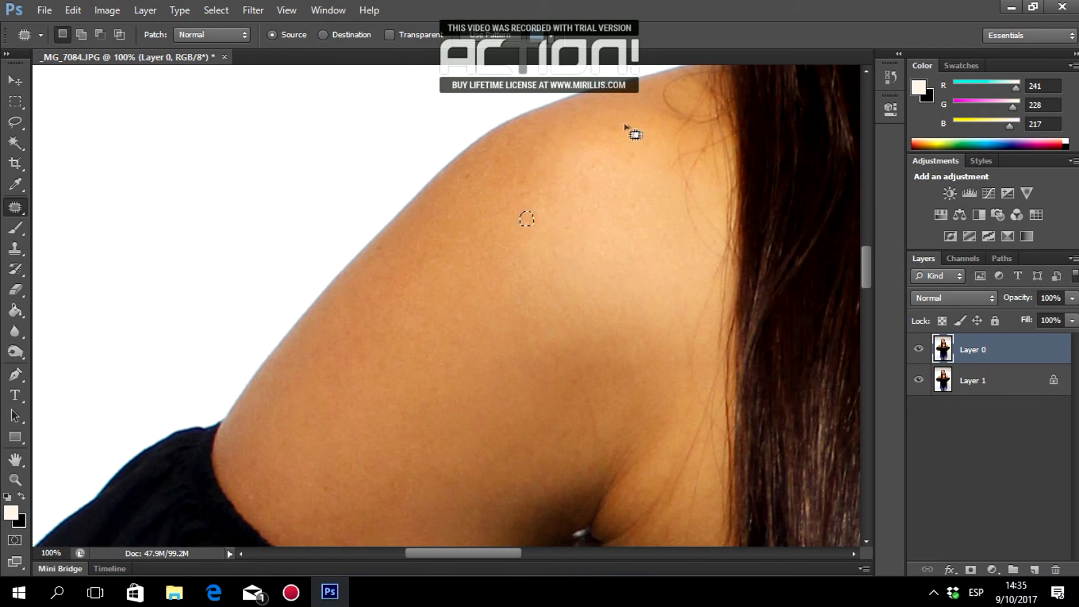
{"action": "left_click_drag", "start_coordinate": [471, 169], "coordinate": [459, 175]}
{"action": "left_click_drag", "start_coordinate": [553, 138], "coordinate": [587, 126]}
{"action": "scroll", "coordinate": [691, 373], "scroll_direction": "down", "scroll_amount": 3}
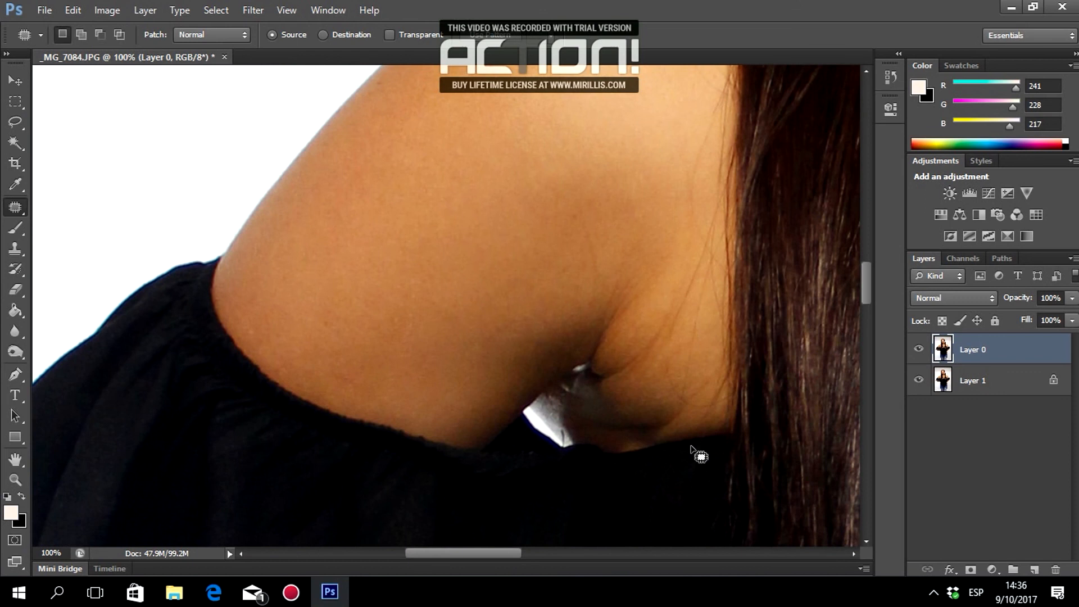
{"action": "scroll", "coordinate": [700, 454], "scroll_direction": "up", "scroll_amount": 1}
Toggle Layer 0's visibility twice to compare the retouch with the original.
{"action": "left_click", "coordinate": [920, 349]}
{"action": "left_click", "coordinate": [920, 350]}
{"action": "left_click", "coordinate": [920, 350]}
{"action": "left_click", "coordinate": [920, 349]}
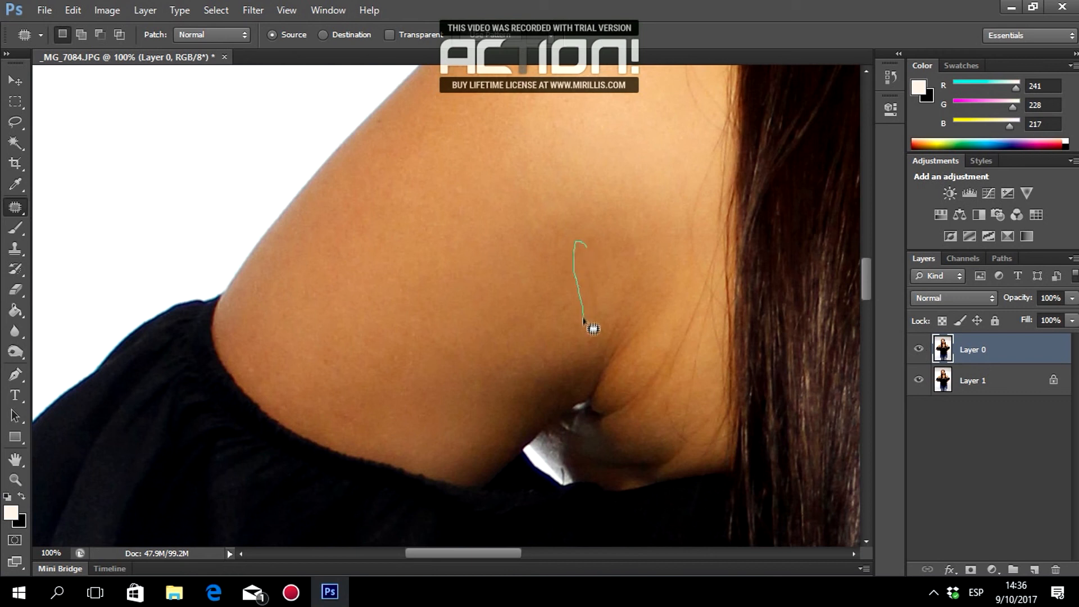
Patch five more small shoulder spots, deselecting after each.
{"action": "left_click_drag", "start_coordinate": [599, 341], "coordinate": [587, 247]}
{"action": "left_click_drag", "start_coordinate": [589, 279], "coordinate": [565, 285]}
{"action": "key", "text": "ctrl+d"}
{"action": "mouse_move", "coordinate": [598, 241]}
{"action": "left_mouse_down"}
{"action": "mouse_move", "coordinate": [611, 196]}
{"action": "mouse_move", "coordinate": [549, 236]}
{"action": "mouse_move", "coordinate": [559, 252]}
{"action": "mouse_move", "coordinate": [559, 228]}
{"action": "left_mouse_up"}
{"action": "key", "text": "ctrl+d"}
{"action": "key", "text": "ctrl+d"}
{"action": "left_click_drag", "start_coordinate": [488, 403], "coordinate": [485, 379]}
{"action": "key", "text": "ctrl+d"}
{"action": "left_click_drag", "start_coordinate": [438, 351], "coordinate": [472, 364]}
{"action": "key", "text": "ctrl+d"}
{"action": "left_click_drag", "start_coordinate": [413, 388], "coordinate": [420, 361]}
Patch more shoulder spots and outline the one near the hair.
{"action": "key", "text": "ctrl+d"}
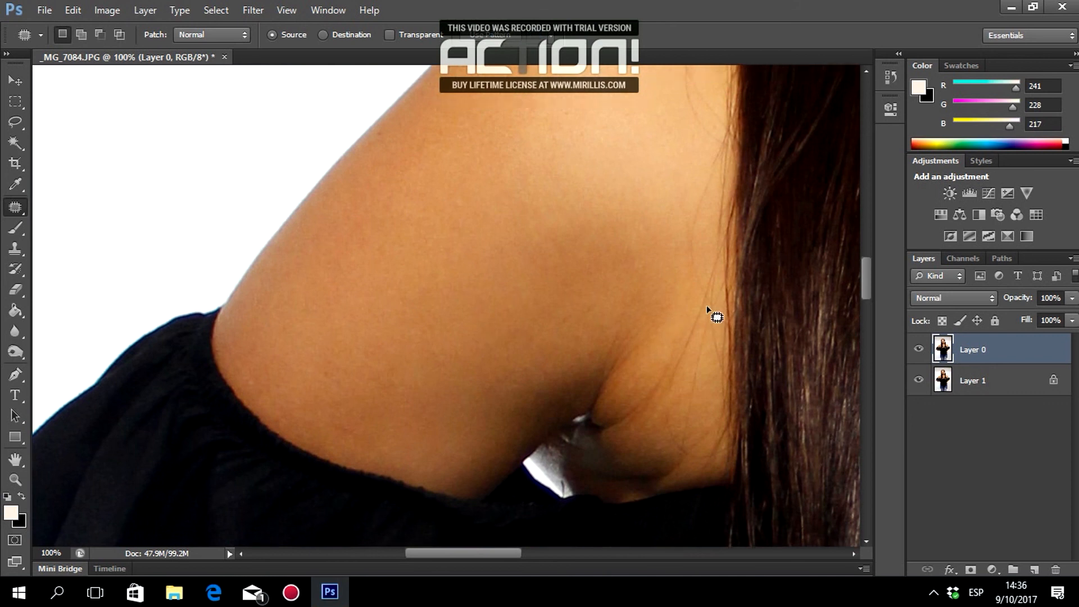
{"action": "scroll", "coordinate": [711, 310], "scroll_direction": "up", "scroll_amount": 2}
{"action": "mouse_move", "coordinate": [643, 294]}
{"action": "left_mouse_down"}
{"action": "mouse_move", "coordinate": [642, 307]}
{"action": "mouse_move", "coordinate": [656, 283]}
{"action": "left_mouse_up"}
{"action": "mouse_move", "coordinate": [541, 285]}
{"action": "left_mouse_down"}
{"action": "mouse_move", "coordinate": [564, 282]}
{"action": "mouse_move", "coordinate": [517, 302]}
{"action": "left_mouse_up"}
{"action": "key", "text": "ctrl+d"}
{"action": "scroll", "coordinate": [681, 285], "scroll_direction": "up", "scroll_amount": 2}
{"action": "scroll", "coordinate": [668, 307], "scroll_direction": "up", "scroll_amount": 2}
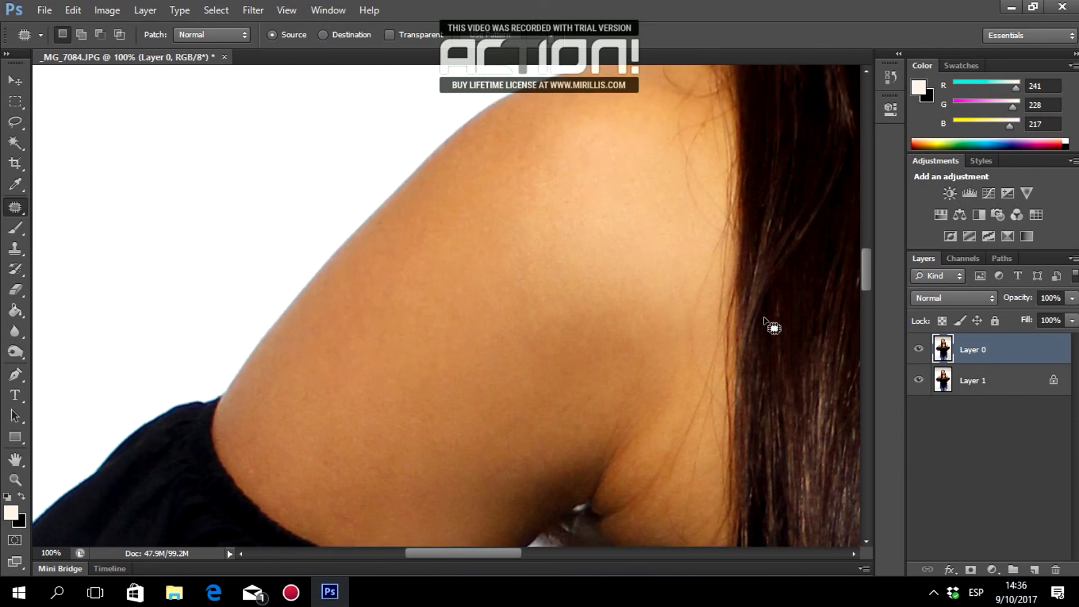
{"action": "scroll", "coordinate": [772, 326], "scroll_direction": "up", "scroll_amount": 3}
{"action": "left_click_drag", "start_coordinate": [695, 178], "coordinate": [707, 181]}
{"action": "scroll", "coordinate": [773, 278], "scroll_direction": "down", "scroll_amount": 6}
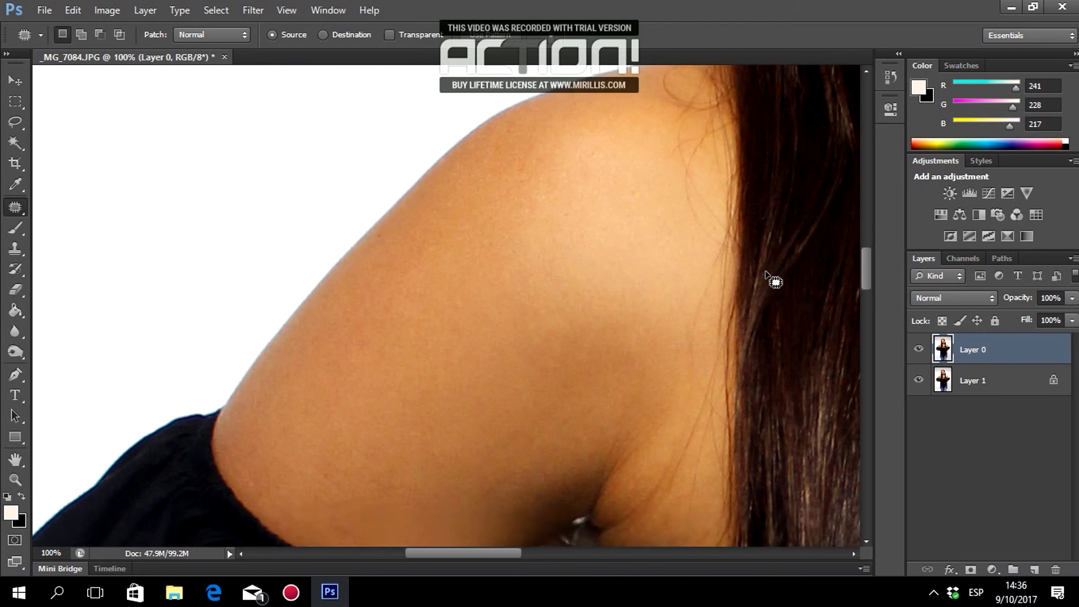
{"action": "scroll", "coordinate": [752, 302], "scroll_direction": "down", "scroll_amount": 2}
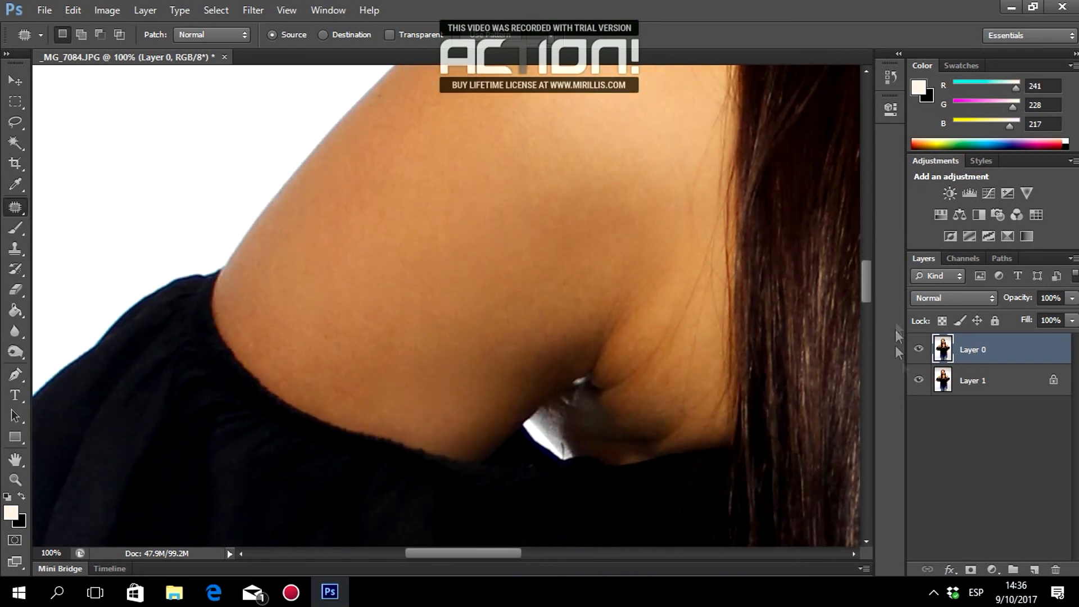
Compare the retouched Layer 0 against the original by toggling it off and on twice.
{"action": "left_click", "coordinate": [918, 351]}
{"action": "left_click", "coordinate": [917, 351]}
{"action": "left_click", "coordinate": [917, 351]}
{"action": "left_click", "coordinate": [917, 351]}
Patch the spot near the hair with skin above it and deselect.
{"action": "left_click_drag", "start_coordinate": [665, 267], "coordinate": [659, 238]}
{"action": "left_click", "coordinate": [663, 241]}
{"action": "scroll", "coordinate": [690, 242], "scroll_direction": "up", "scroll_amount": 5}
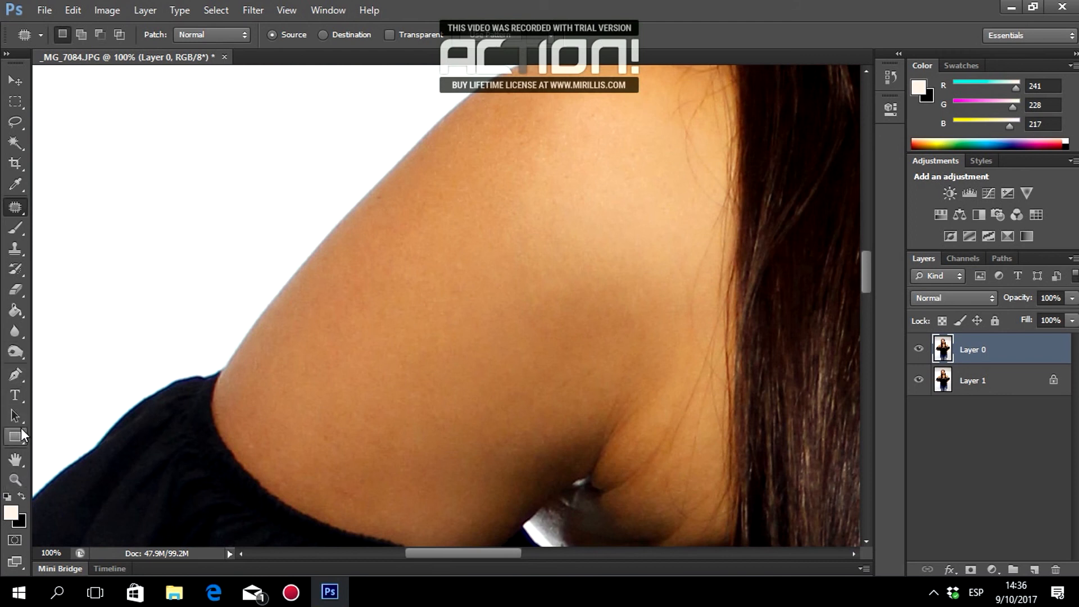
{"action": "left_click", "coordinate": [14, 480]}
Zoom out to 33.33% to view the torso, then zoom the shoulder to 200%.
{"action": "left_click", "coordinate": [82, 34]}
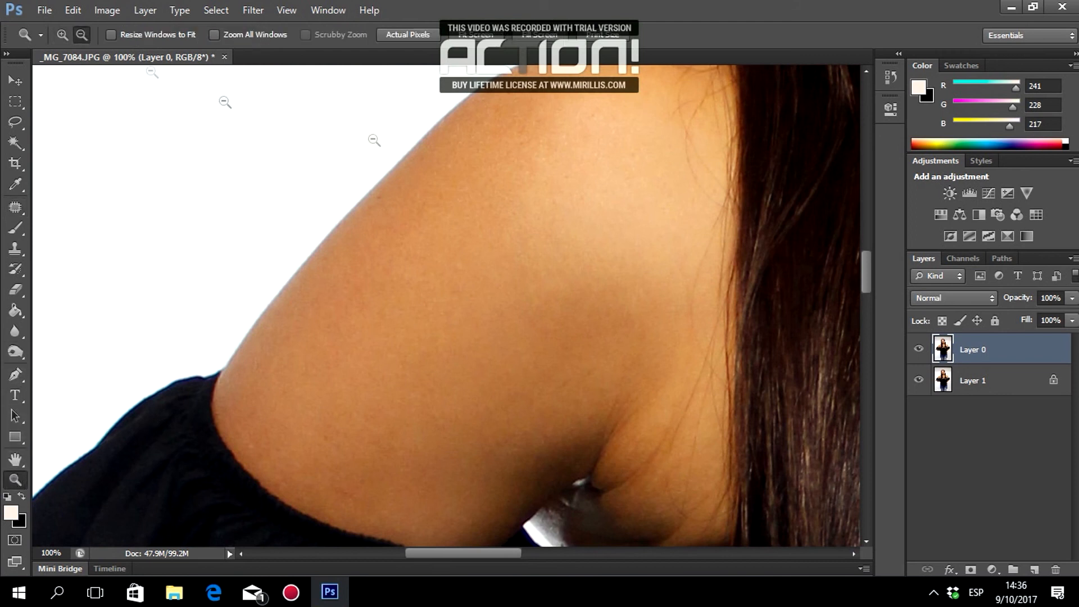
{"action": "left_click", "coordinate": [644, 236]}
{"action": "left_click", "coordinate": [645, 236]}
{"action": "left_click", "coordinate": [647, 237]}
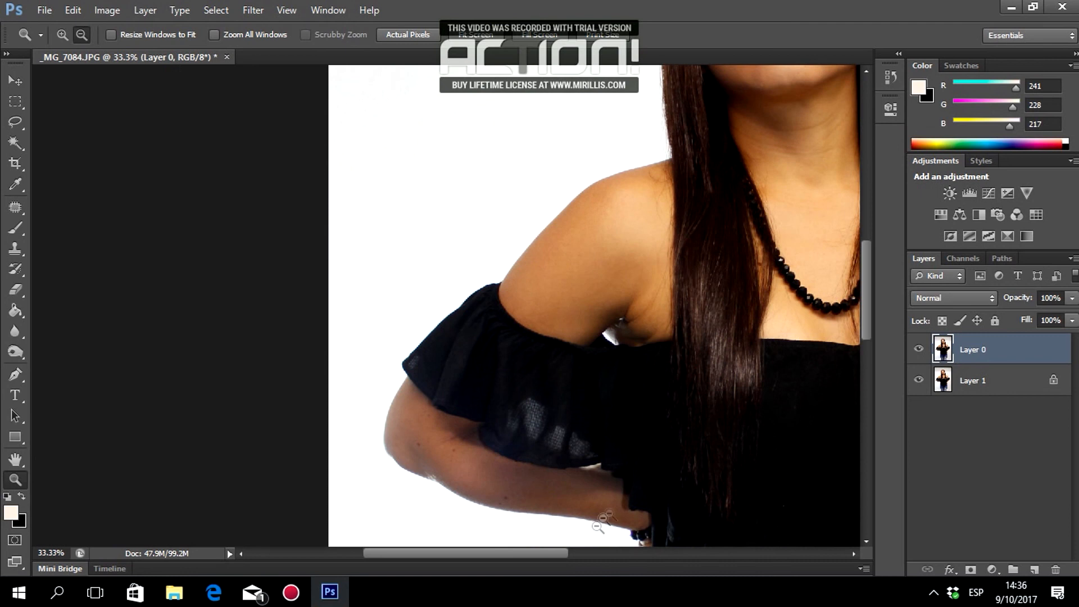
{"action": "left_click_drag", "start_coordinate": [550, 554], "coordinate": [664, 552]}
{"action": "left_click", "coordinate": [63, 34]}
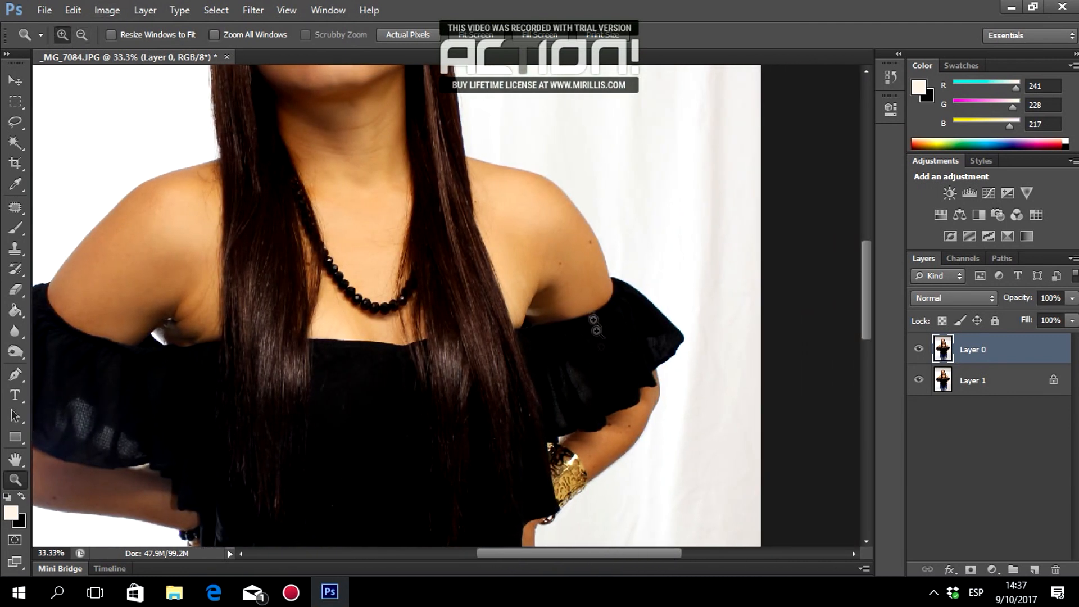
{"action": "left_click", "coordinate": [570, 238]}
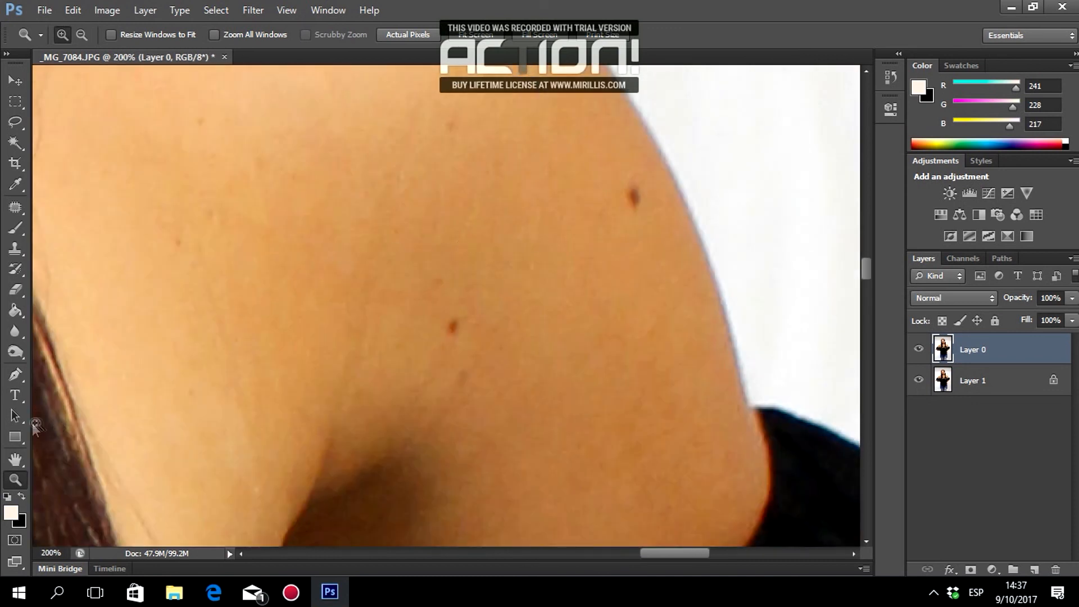
Patch two shoulder moles and another shoulder spot with clean skin.
{"action": "left_click", "coordinate": [16, 207]}
{"action": "left_click_drag", "start_coordinate": [627, 216], "coordinate": [644, 188]}
{"action": "left_click_drag", "start_coordinate": [634, 198], "coordinate": [571, 171]}
{"action": "mouse_move", "coordinate": [658, 323]}
{"action": "left_mouse_down"}
{"action": "mouse_move", "coordinate": [663, 340]}
{"action": "mouse_move", "coordinate": [662, 327]}
{"action": "left_mouse_up"}
{"action": "left_click_drag", "start_coordinate": [653, 337], "coordinate": [674, 308]}
{"action": "left_click_drag", "start_coordinate": [456, 311], "coordinate": [468, 324]}
{"action": "mouse_move", "coordinate": [454, 326]}
{"action": "left_mouse_down"}
{"action": "mouse_move", "coordinate": [463, 272]}
{"action": "mouse_move", "coordinate": [448, 282]}
{"action": "left_mouse_up"}
Patch several more small blemishes along the shoulder and upper arm.
{"action": "left_click_drag", "start_coordinate": [441, 280], "coordinate": [450, 247]}
{"action": "left_click_drag", "start_coordinate": [456, 119], "coordinate": [459, 130]}
{"action": "left_click_drag", "start_coordinate": [450, 126], "coordinate": [438, 157]}
{"action": "scroll", "coordinate": [338, 168], "scroll_direction": "up", "scroll_amount": 2}
{"action": "left_click_drag", "start_coordinate": [206, 224], "coordinate": [219, 258]}
{"action": "left_click_drag", "start_coordinate": [184, 338], "coordinate": [197, 382]}
{"action": "left_click_drag", "start_coordinate": [213, 309], "coordinate": [225, 351]}
{"action": "mouse_move", "coordinate": [253, 269]}
{"action": "left_mouse_down"}
{"action": "mouse_move", "coordinate": [270, 274]}
{"action": "mouse_move", "coordinate": [275, 247]}
{"action": "left_mouse_up"}
{"action": "left_click_drag", "start_coordinate": [316, 127], "coordinate": [343, 163]}
Patch the remaining upper-arm spots and deselect the finished patch.
{"action": "scroll", "coordinate": [489, 213], "scroll_direction": "up", "scroll_amount": 1}
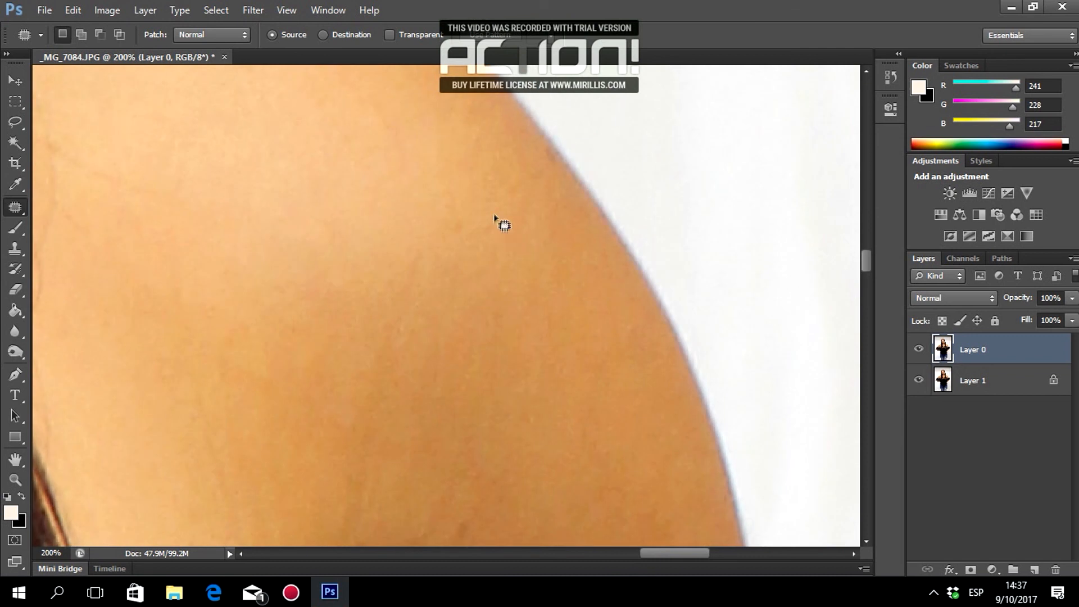
{"action": "scroll", "coordinate": [633, 362], "scroll_direction": "up", "scroll_amount": 3}
{"action": "left_click_drag", "start_coordinate": [665, 554], "coordinate": [635, 556]}
{"action": "left_click_drag", "start_coordinate": [325, 163], "coordinate": [334, 181]}
{"action": "left_click_drag", "start_coordinate": [573, 271], "coordinate": [616, 276]}
{"action": "scroll", "coordinate": [626, 388], "scroll_direction": "down", "scroll_amount": 8}
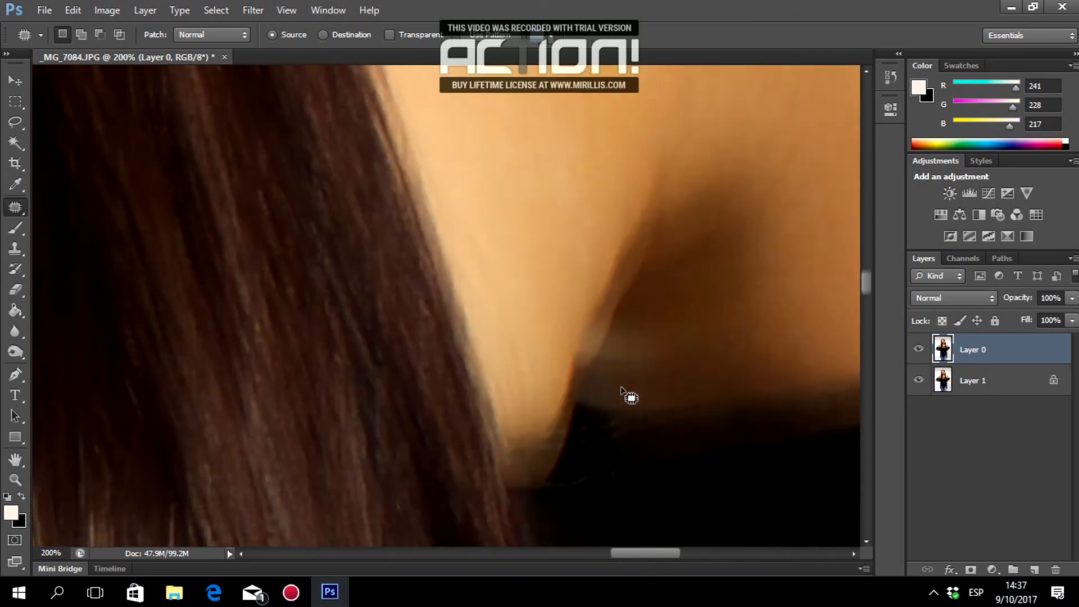
{"action": "left_click_drag", "start_coordinate": [638, 553], "coordinate": [656, 553]}
{"action": "scroll", "coordinate": [741, 416], "scroll_direction": "up", "scroll_amount": 3}
{"action": "left_click_drag", "start_coordinate": [772, 369], "coordinate": [775, 364]}
{"action": "mouse_move", "coordinate": [794, 309]}
{"action": "left_mouse_down"}
{"action": "mouse_move", "coordinate": [798, 342]}
{"action": "mouse_move", "coordinate": [793, 309]}
{"action": "left_mouse_up"}
{"action": "left_click_drag", "start_coordinate": [597, 275], "coordinate": [586, 283]}
{"action": "key", "text": "ctrl+d"}
Patch the last shoulder blemish with nearby clean skin.
{"action": "scroll", "coordinate": [756, 273], "scroll_direction": "up", "scroll_amount": 9}
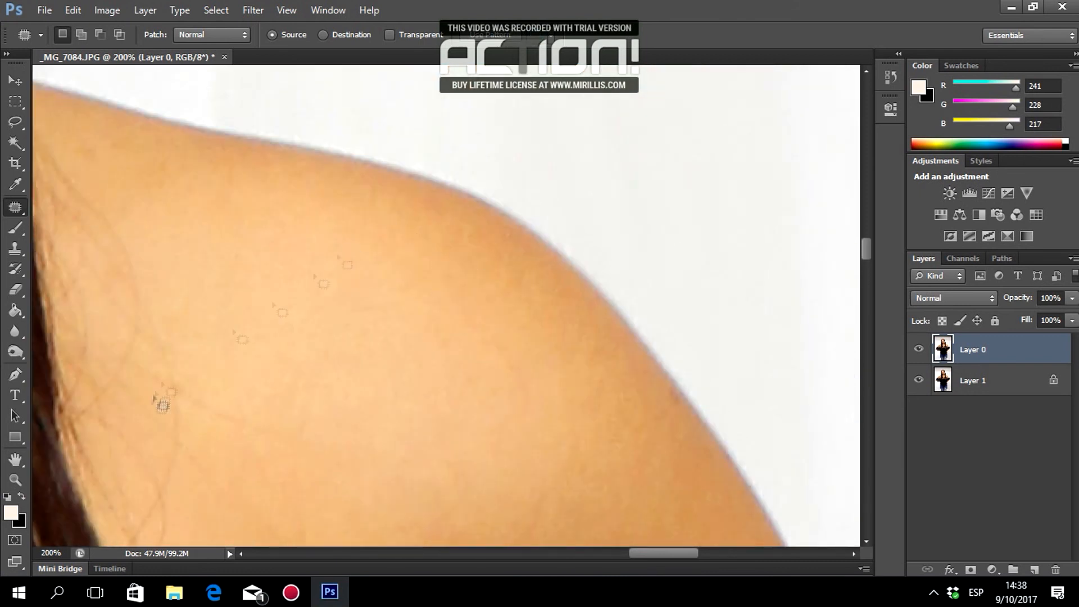
{"action": "scroll", "coordinate": [120, 173], "scroll_direction": "up", "scroll_amount": 1}
{"action": "mouse_move", "coordinate": [169, 178]}
{"action": "left_mouse_down"}
{"action": "mouse_move", "coordinate": [167, 208]}
{"action": "mouse_move", "coordinate": [170, 182]}
{"action": "left_mouse_up"}
{"action": "left_click_drag", "start_coordinate": [163, 192], "coordinate": [123, 175]}
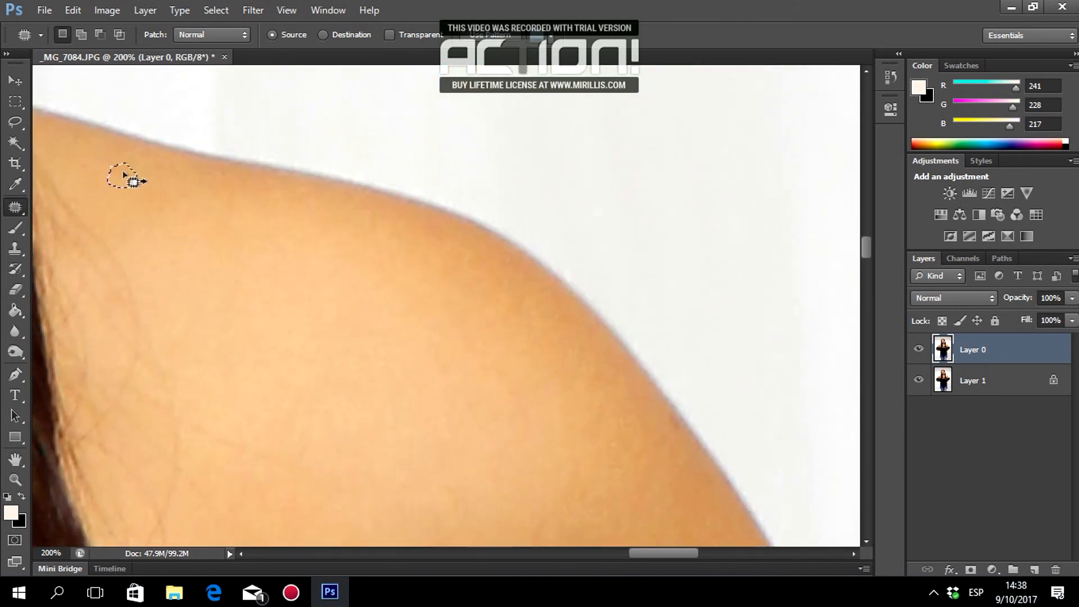
Deselect and zoom out to see the whole figure.
{"action": "key", "text": "ctrl+d"}
{"action": "left_click", "coordinate": [15, 480]}
{"action": "left_click", "coordinate": [81, 35]}
{"action": "left_click", "coordinate": [427, 281]}
{"action": "double_click", "coordinate": [365, 307]}
Zoom in to 200% on the arm blemishes and select the Patch tool.
{"action": "double_click", "coordinate": [196, 332]}
{"action": "scroll", "coordinate": [182, 336], "scroll_direction": "down", "scroll_amount": 10}
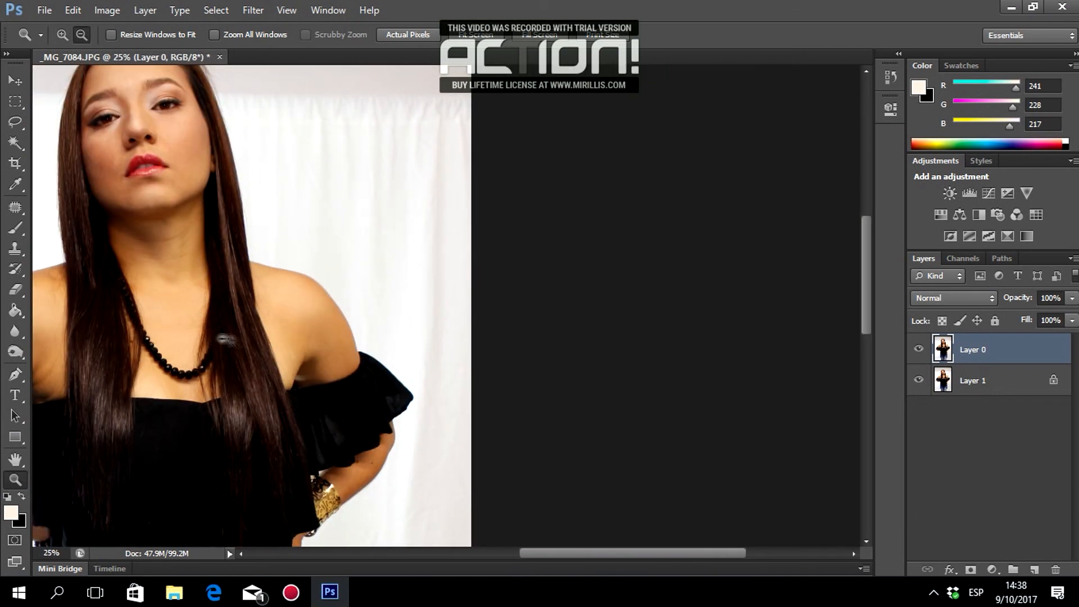
{"action": "left_click", "coordinate": [62, 35]}
{"action": "double_click", "coordinate": [400, 162]}
{"action": "triple_click", "coordinate": [400, 162]}
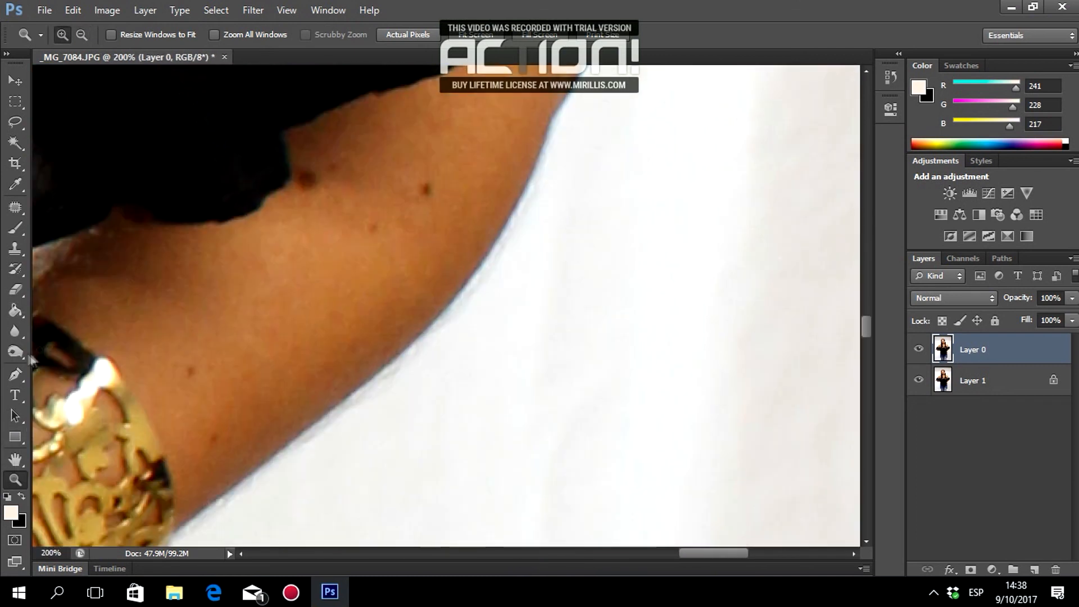
{"action": "left_click", "coordinate": [15, 207]}
Patch the first arm blemishes and the dark mole with nearby clean skin.
{"action": "left_click_drag", "start_coordinate": [187, 378], "coordinate": [192, 375]}
{"action": "left_click_drag", "start_coordinate": [188, 371], "coordinate": [218, 369]}
{"action": "left_click_drag", "start_coordinate": [212, 446], "coordinate": [215, 441]}
{"action": "left_click_drag", "start_coordinate": [211, 438], "coordinate": [218, 369]}
{"action": "scroll", "coordinate": [220, 366], "scroll_direction": "up", "scroll_amount": 1}
{"action": "left_click_drag", "start_coordinate": [297, 184], "coordinate": [306, 185]}
{"action": "left_click_drag", "start_coordinate": [306, 192], "coordinate": [336, 226]}
{"action": "left_click_drag", "start_coordinate": [331, 168], "coordinate": [327, 198]}
{"action": "left_click_drag", "start_coordinate": [423, 191], "coordinate": [441, 188]}
Patch several more small spots on the upper arm with surrounding clean skin.
{"action": "left_click_drag", "start_coordinate": [382, 230], "coordinate": [421, 197]}
{"action": "left_click_drag", "start_coordinate": [426, 188], "coordinate": [416, 205]}
{"action": "left_click_drag", "start_coordinate": [430, 214], "coordinate": [438, 212]}
{"action": "left_click_drag", "start_coordinate": [439, 234], "coordinate": [460, 196]}
{"action": "left_click_drag", "start_coordinate": [435, 188], "coordinate": [440, 193]}
{"action": "left_click_drag", "start_coordinate": [384, 232], "coordinate": [387, 235]}
{"action": "left_click_drag", "start_coordinate": [386, 242], "coordinate": [417, 229]}
{"action": "mouse_move", "coordinate": [352, 295]}
{"action": "left_mouse_down"}
{"action": "mouse_move", "coordinate": [343, 312]}
{"action": "mouse_move", "coordinate": [353, 303]}
{"action": "left_mouse_up"}
{"action": "left_click_drag", "start_coordinate": [347, 306], "coordinate": [375, 301]}
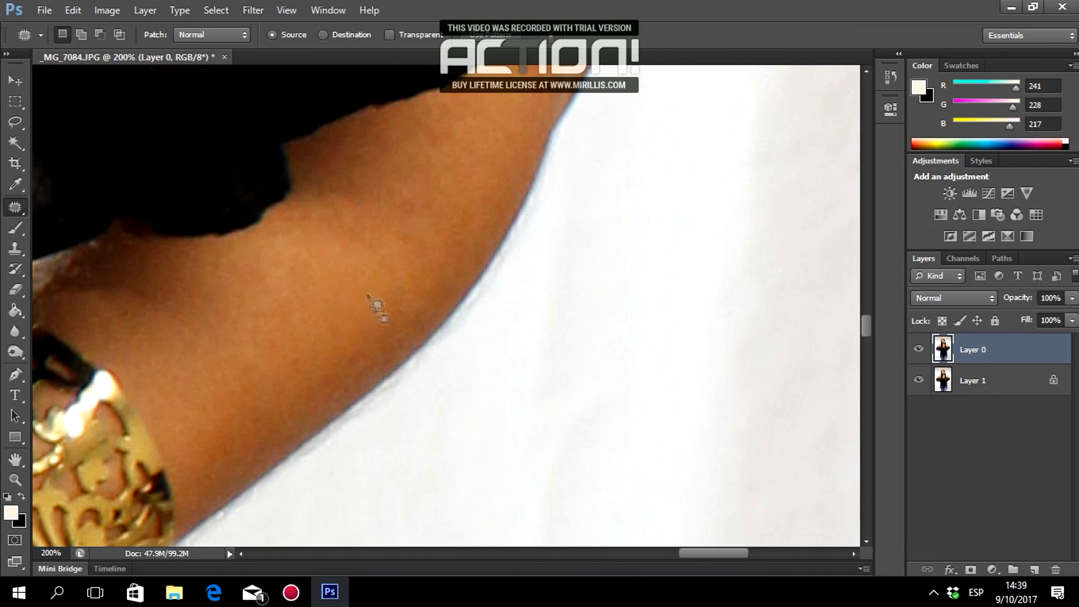
Patch further dark spots on the upper arm with neighbouring skin.
{"action": "scroll", "coordinate": [355, 395], "scroll_direction": "up", "scroll_amount": 3}
{"action": "left_click_drag", "start_coordinate": [535, 127], "coordinate": [544, 134]}
{"action": "mouse_move", "coordinate": [699, 555]}
{"action": "left_mouse_down"}
{"action": "mouse_move", "coordinate": [534, 576]}
{"action": "mouse_move", "coordinate": [347, 570]}
{"action": "left_mouse_up"}
{"action": "scroll", "coordinate": [535, 313], "scroll_direction": "down", "scroll_amount": 1}
{"action": "left_click_drag", "start_coordinate": [494, 218], "coordinate": [492, 226]}
{"action": "left_click_drag", "start_coordinate": [500, 228], "coordinate": [517, 261]}
{"action": "mouse_move", "coordinate": [472, 184]}
{"action": "left_mouse_down"}
{"action": "mouse_move", "coordinate": [468, 212]}
{"action": "mouse_move", "coordinate": [431, 198]}
{"action": "left_mouse_up"}
Patch the spots and the dark mole on the other arm with clean skin.
{"action": "left_click_drag", "start_coordinate": [431, 236], "coordinate": [434, 242]}
{"action": "left_click_drag", "start_coordinate": [435, 249], "coordinate": [395, 242]}
{"action": "mouse_move", "coordinate": [467, 239]}
{"action": "left_mouse_down"}
{"action": "mouse_move", "coordinate": [493, 262]}
{"action": "mouse_move", "coordinate": [484, 243]}
{"action": "left_mouse_up"}
{"action": "left_click_drag", "start_coordinate": [479, 251], "coordinate": [457, 198]}
{"action": "left_click_drag", "start_coordinate": [431, 381], "coordinate": [428, 383]}
{"action": "mouse_move", "coordinate": [438, 409]}
{"action": "left_mouse_down"}
{"action": "mouse_move", "coordinate": [436, 398]}
{"action": "mouse_move", "coordinate": [500, 380]}
{"action": "left_mouse_up"}
{"action": "left_click_drag", "start_coordinate": [500, 394], "coordinate": [505, 343]}
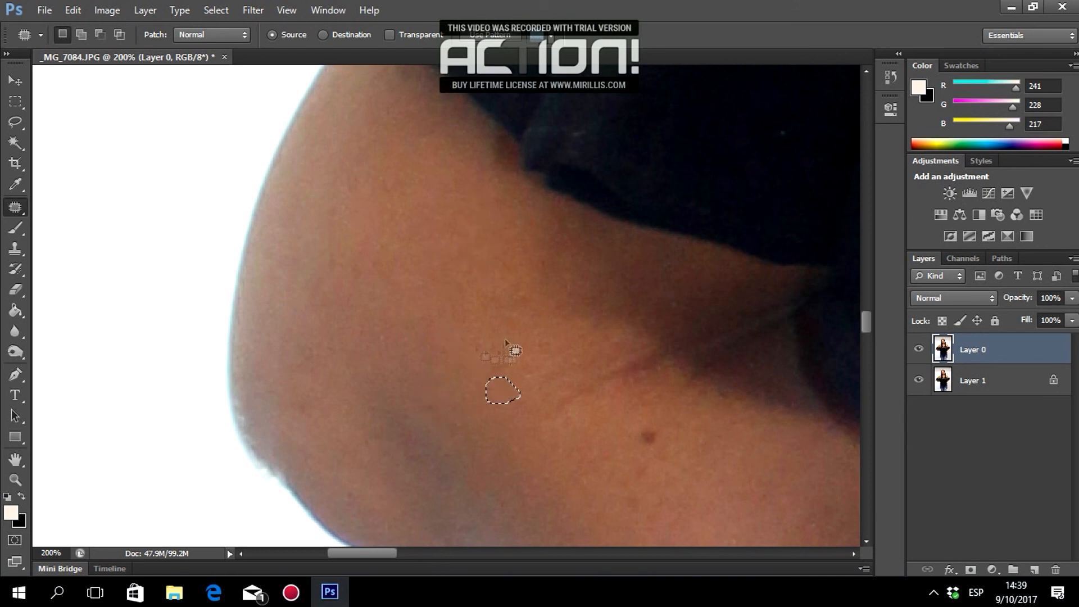
Patch the next pair of spots lower down the arm.
{"action": "scroll", "coordinate": [505, 346], "scroll_direction": "down", "scroll_amount": 3}
{"action": "mouse_move", "coordinate": [646, 287]}
{"action": "left_mouse_down"}
{"action": "mouse_move", "coordinate": [648, 305]}
{"action": "mouse_move", "coordinate": [652, 288]}
{"action": "left_mouse_up"}
{"action": "left_click_drag", "start_coordinate": [647, 298], "coordinate": [637, 363]}
{"action": "left_click_drag", "start_coordinate": [641, 318], "coordinate": [645, 317]}
{"action": "left_click_drag", "start_coordinate": [645, 332], "coordinate": [686, 307]}
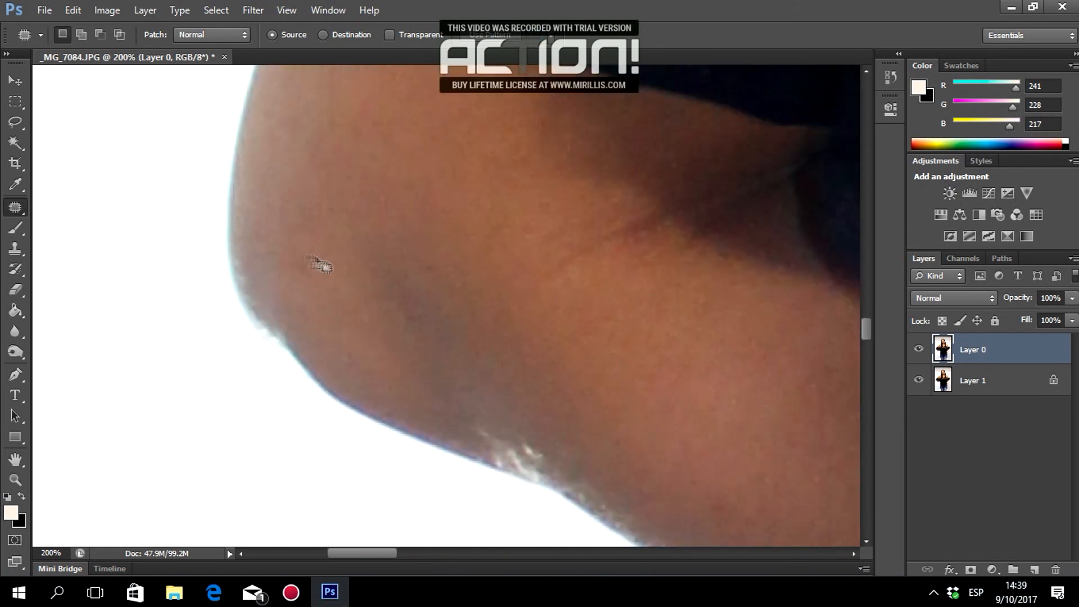
{"action": "scroll", "coordinate": [561, 309], "scroll_direction": "up", "scroll_amount": 2}
{"action": "mouse_move", "coordinate": [383, 189]}
{"action": "left_mouse_down"}
{"action": "mouse_move", "coordinate": [391, 213]}
{"action": "mouse_move", "coordinate": [392, 188]}
{"action": "left_mouse_up"}
{"action": "scroll", "coordinate": [393, 186], "scroll_direction": "down", "scroll_amount": 5}
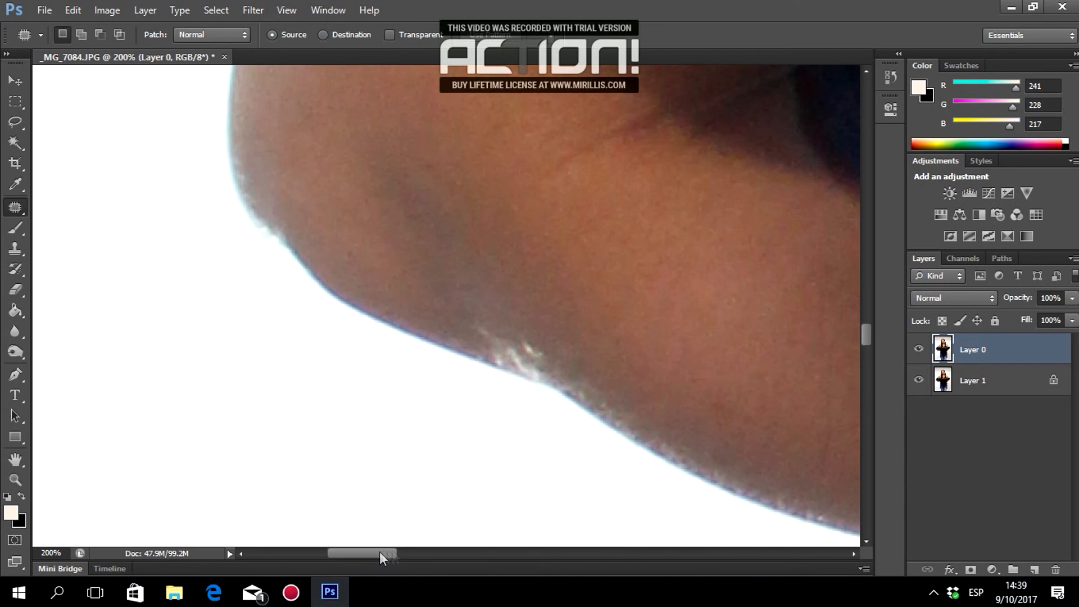
{"action": "scroll", "coordinate": [393, 281], "scroll_direction": "right", "scroll_amount": 8}
Patch the mole near the elbow and two further arm spots.
{"action": "left_click_drag", "start_coordinate": [484, 372], "coordinate": [507, 395]}
{"action": "mouse_move", "coordinate": [484, 391]}
{"action": "left_mouse_down"}
{"action": "mouse_move", "coordinate": [450, 400]}
{"action": "mouse_move", "coordinate": [449, 424]}
{"action": "left_mouse_up"}
{"action": "left_click_drag", "start_coordinate": [449, 428], "coordinate": [477, 405]}
{"action": "left_click_drag", "start_coordinate": [612, 363], "coordinate": [615, 374]}
{"action": "left_click_drag", "start_coordinate": [480, 366], "coordinate": [494, 360]}
{"action": "left_click_drag", "start_coordinate": [561, 279], "coordinate": [570, 295]}
{"action": "left_click_drag", "start_coordinate": [736, 416], "coordinate": [729, 420]}
{"action": "left_click_drag", "start_coordinate": [733, 428], "coordinate": [712, 366]}
Patch the last small arm spots and scroll to review the arms.
{"action": "left_click_drag", "start_coordinate": [411, 553], "coordinate": [450, 555]}
{"action": "left_click_drag", "start_coordinate": [394, 323], "coordinate": [393, 325]}
{"action": "mouse_move", "coordinate": [394, 338]}
{"action": "left_mouse_down"}
{"action": "mouse_move", "coordinate": [373, 316]}
{"action": "mouse_move", "coordinate": [417, 324]}
{"action": "left_mouse_up"}
{"action": "left_click_drag", "start_coordinate": [419, 336], "coordinate": [434, 350]}
{"action": "scroll", "coordinate": [530, 403], "scroll_direction": "down", "scroll_amount": 5}
{"action": "mouse_move", "coordinate": [451, 555]}
{"action": "left_mouse_down"}
{"action": "mouse_move", "coordinate": [472, 557]}
{"action": "mouse_move", "coordinate": [366, 554]}
{"action": "left_mouse_up"}
{"action": "scroll", "coordinate": [543, 502], "scroll_direction": "down", "scroll_amount": 6}
{"action": "scroll", "coordinate": [540, 503], "scroll_direction": "up", "scroll_amount": 10}
{"action": "scroll", "coordinate": [460, 555], "scroll_direction": "down", "scroll_amount": 2}
{"action": "scroll", "coordinate": [351, 382], "scroll_direction": "up", "scroll_amount": 6}
Zoom out to 12.5% to view the whole figure, then bring up the Práctica Retoque Fotográfico document.
{"action": "key", "text": "z"}
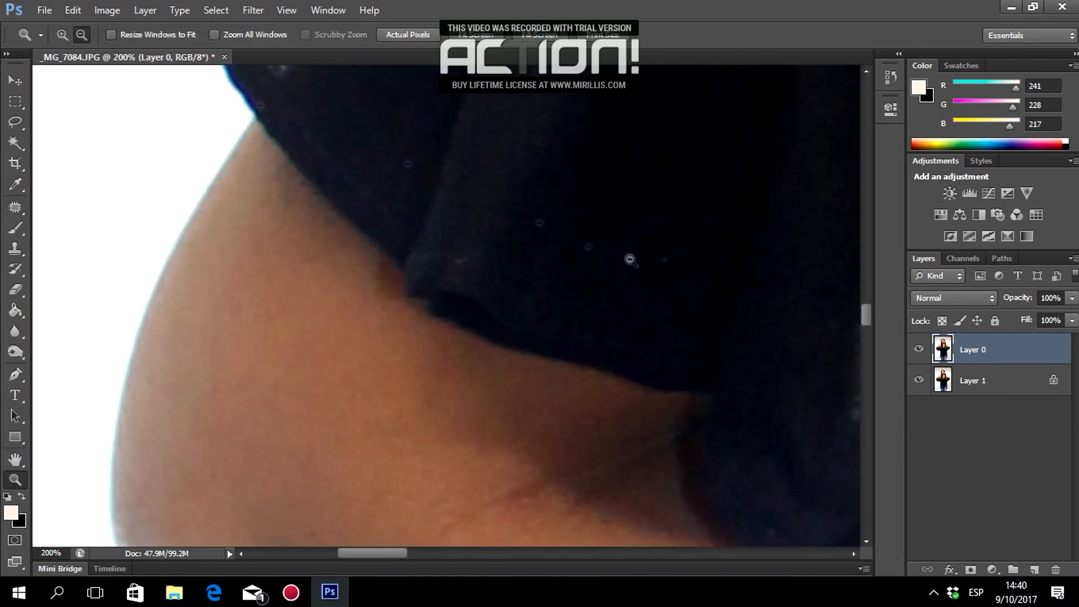
{"action": "left_click", "coordinate": [354, 375], "text": "alt"}
{"action": "left_click", "coordinate": [354, 375], "text": "alt"}
{"action": "left_click", "coordinate": [354, 376], "text": "alt"}
{"action": "left_click", "coordinate": [623, 390], "text": "alt"}
{"action": "left_click", "coordinate": [630, 395], "text": "alt"}
{"action": "left_click", "coordinate": [698, 344], "text": "alt"}
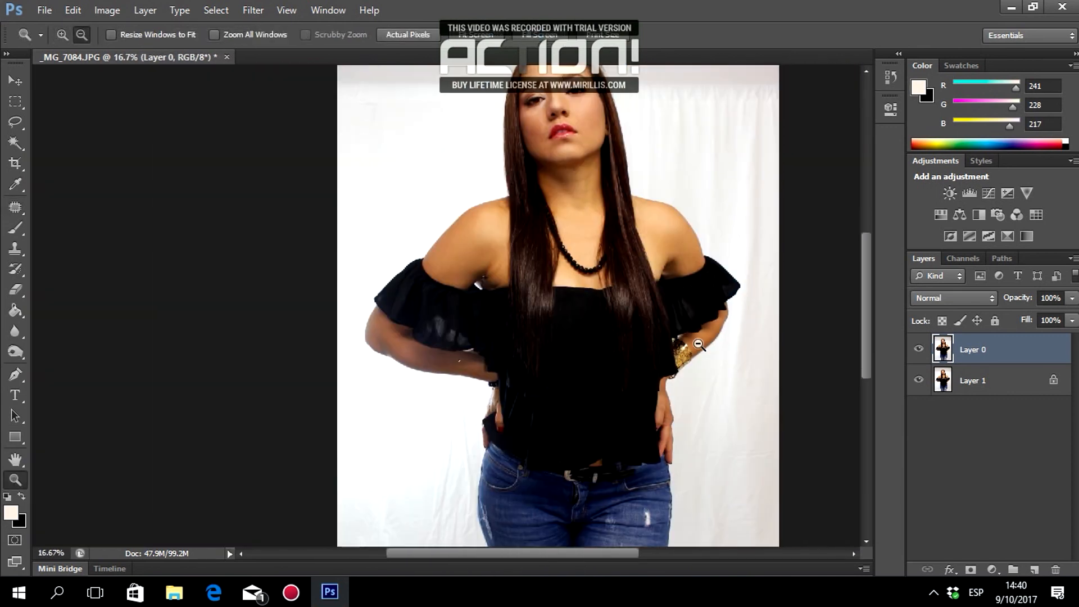
{"action": "left_click", "coordinate": [709, 348], "text": "alt"}
{"action": "left_click_drag", "start_coordinate": [575, 554], "coordinate": [595, 556]}
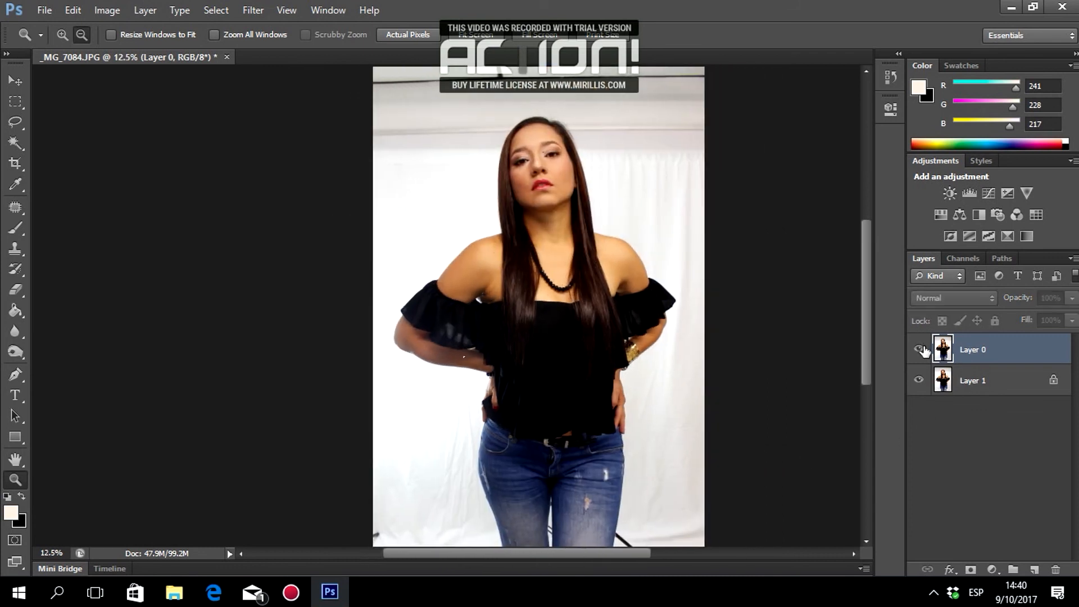
{"action": "left_click_drag", "start_coordinate": [624, 556], "coordinate": [655, 565]}
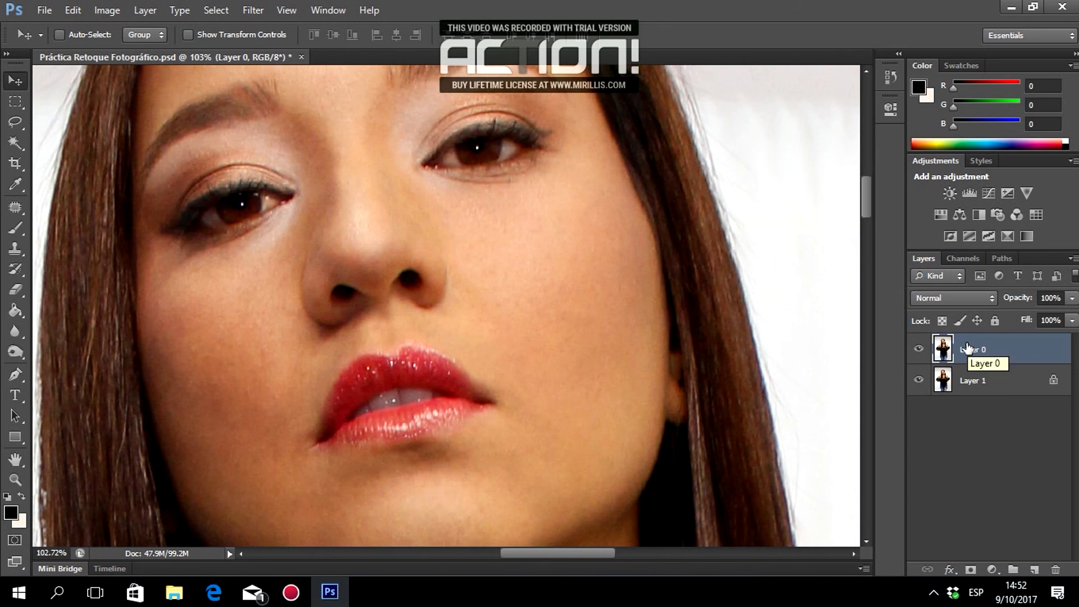
Duplicate Layer 0 and open Reduce Noise with a 200% preview of the face.
{"action": "key", "text": "ctrl+j"}
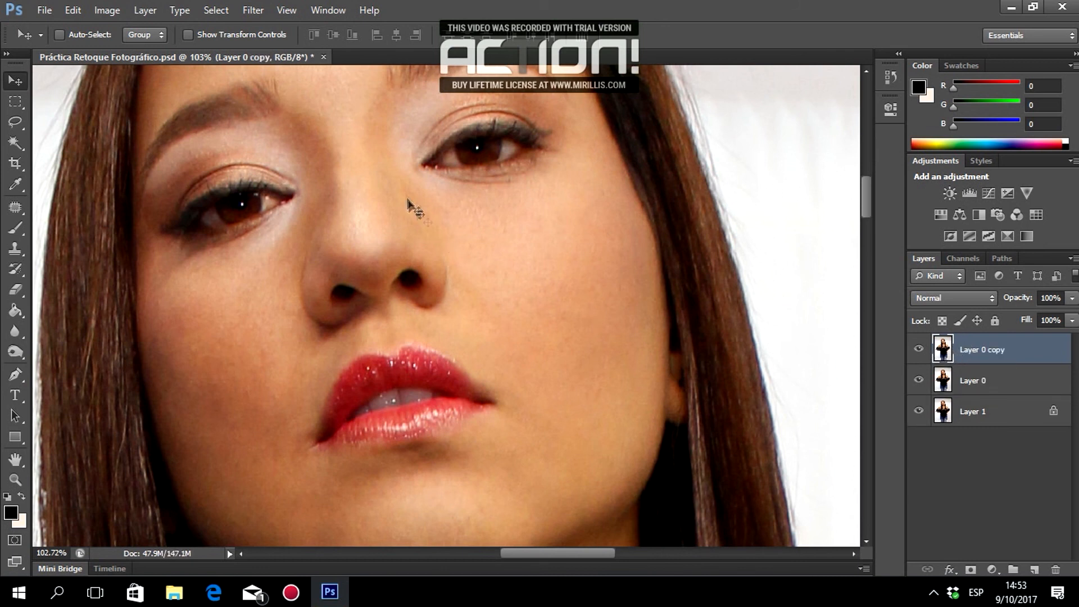
{"action": "left_click", "coordinate": [248, 13]}
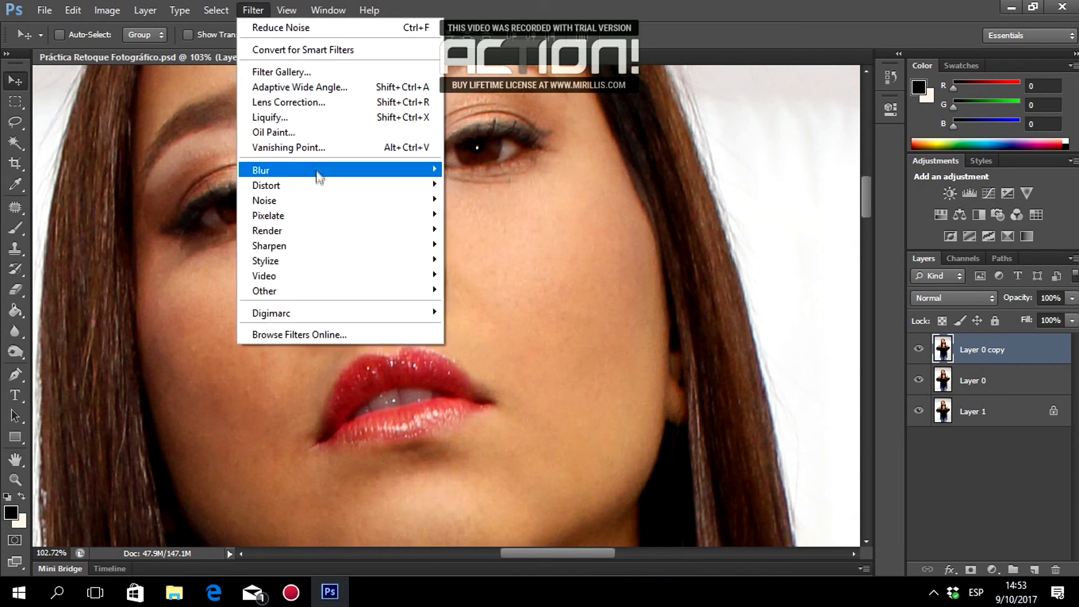
{"action": "mouse_move", "coordinate": [354, 200]}
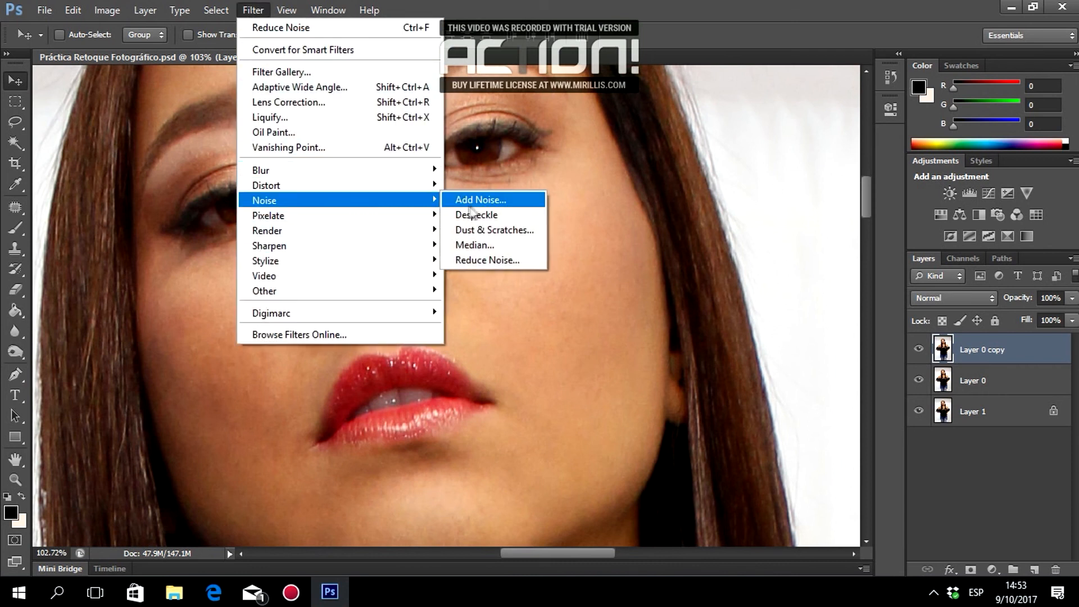
{"action": "left_click", "coordinate": [490, 259]}
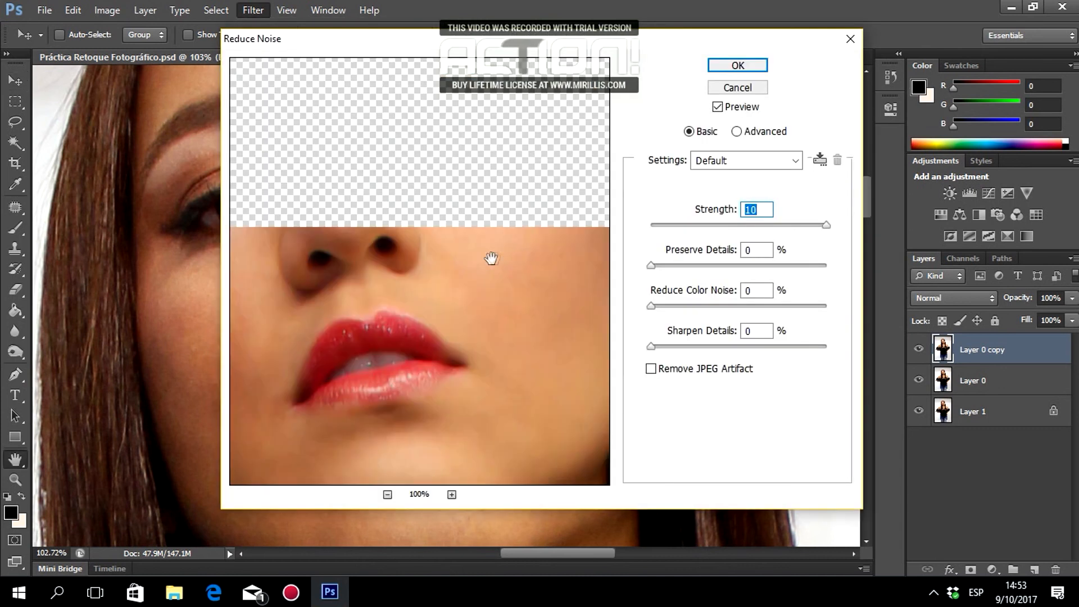
{"action": "left_click_drag", "start_coordinate": [535, 193], "coordinate": [499, 296]}
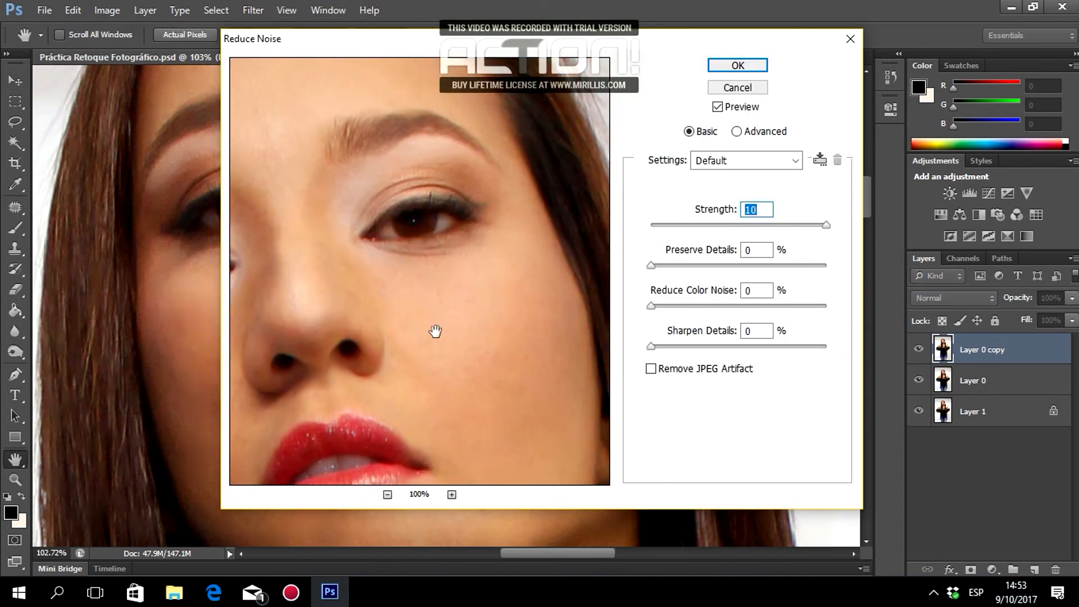
{"action": "left_click", "coordinate": [452, 494]}
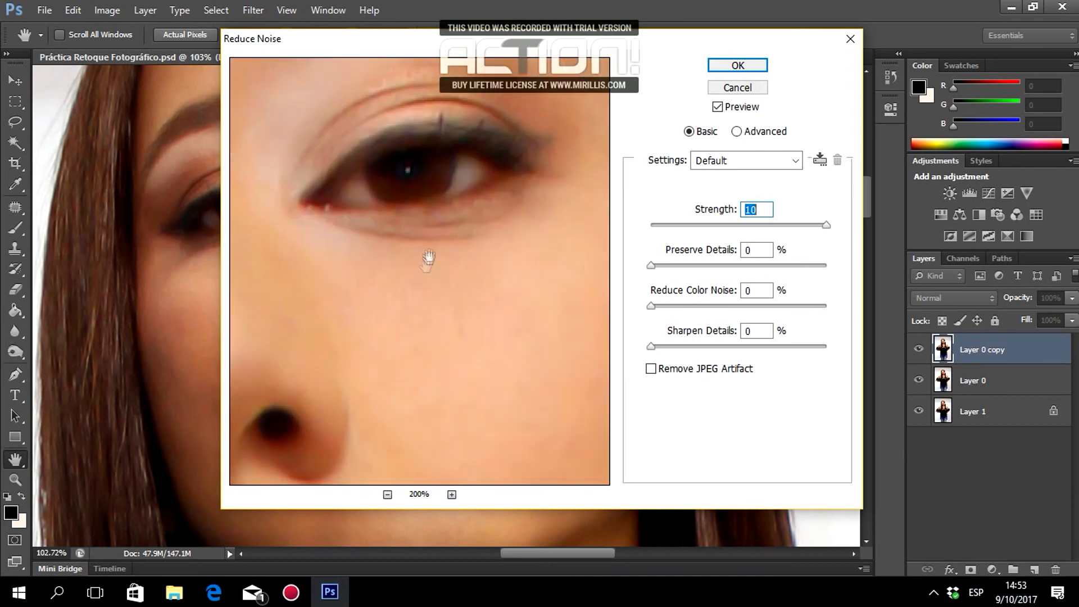
Centre the preview on the eye and apply Strength 10 with 0% Preserve Details.
{"action": "left_click_drag", "start_coordinate": [426, 240], "coordinate": [495, 345]}
{"action": "left_click_drag", "start_coordinate": [421, 202], "coordinate": [380, 254]}
{"action": "left_click_drag", "start_coordinate": [456, 358], "coordinate": [445, 337]}
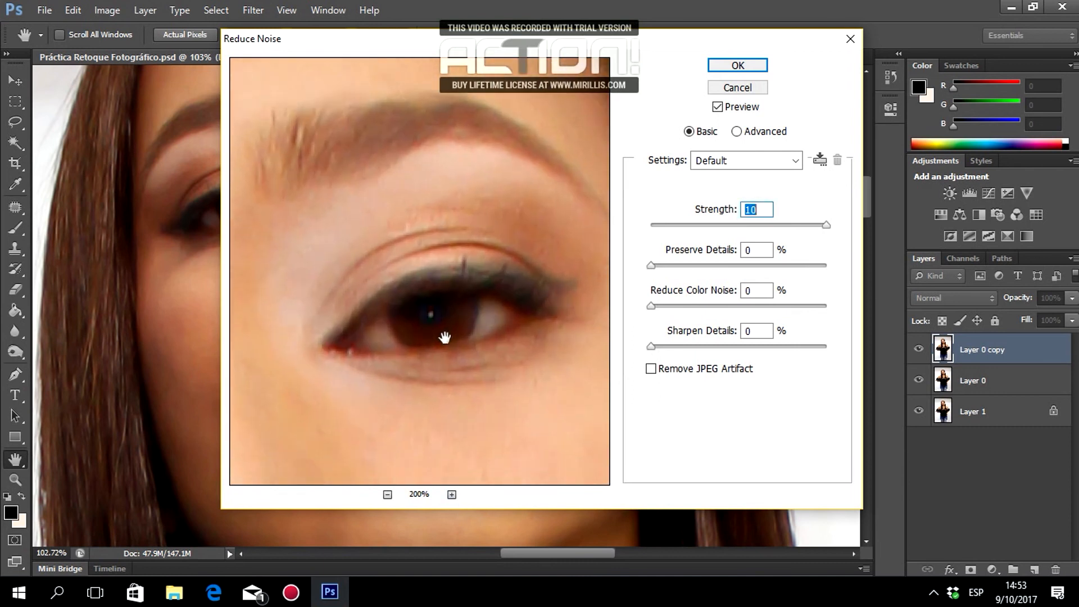
{"action": "type", "text": "10"}
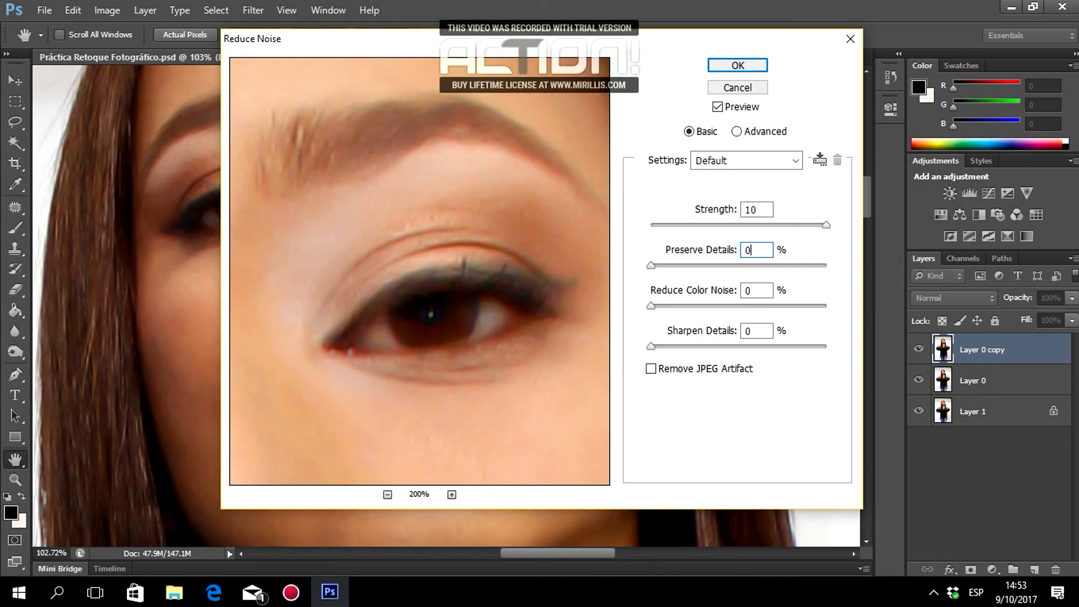
{"action": "left_click", "coordinate": [745, 66]}
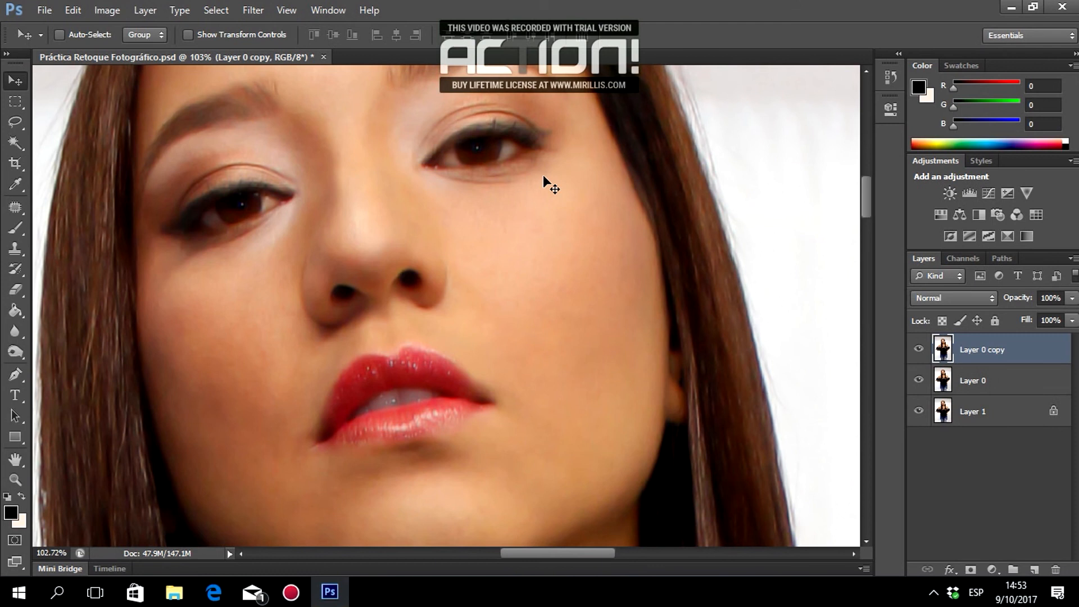
Toggle the Layer 0 copy's visibility to compare the smoothed skin against the original.
{"action": "scroll", "coordinate": [544, 176], "scroll_direction": "down", "scroll_amount": 10}
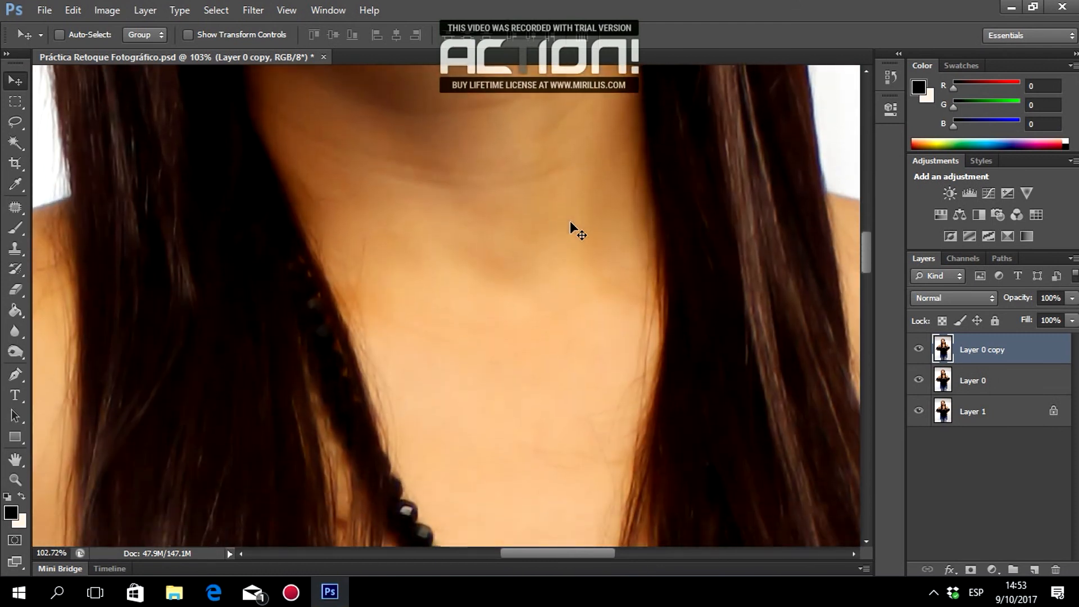
{"action": "scroll", "coordinate": [570, 225], "scroll_direction": "up", "scroll_amount": 10}
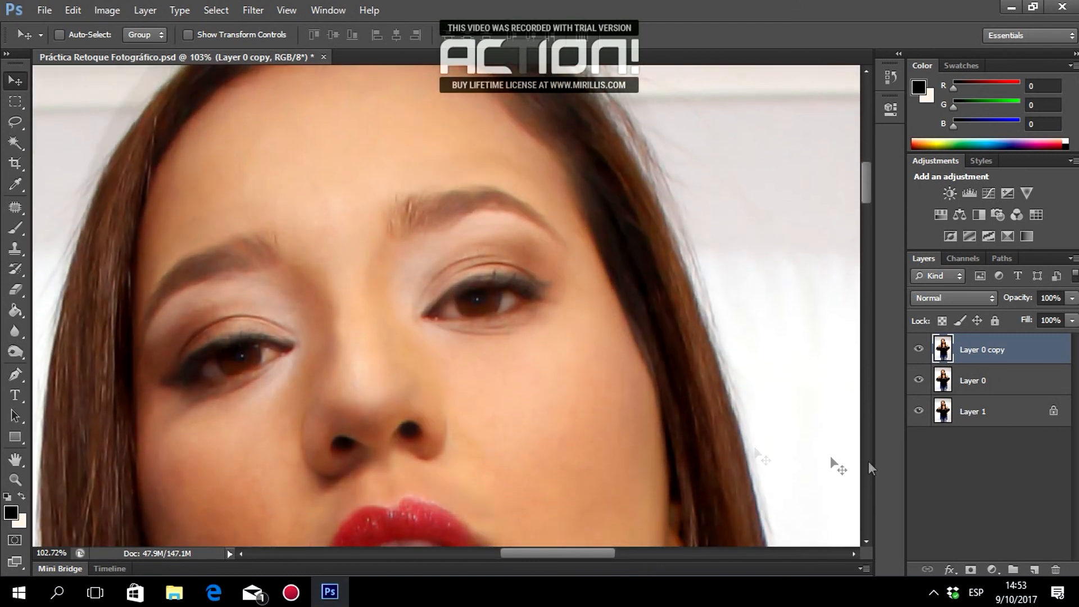
{"action": "scroll", "coordinate": [870, 468], "scroll_direction": "down", "scroll_amount": 1}
{"action": "left_click", "coordinate": [919, 352]}
{"action": "left_click", "coordinate": [918, 353]}
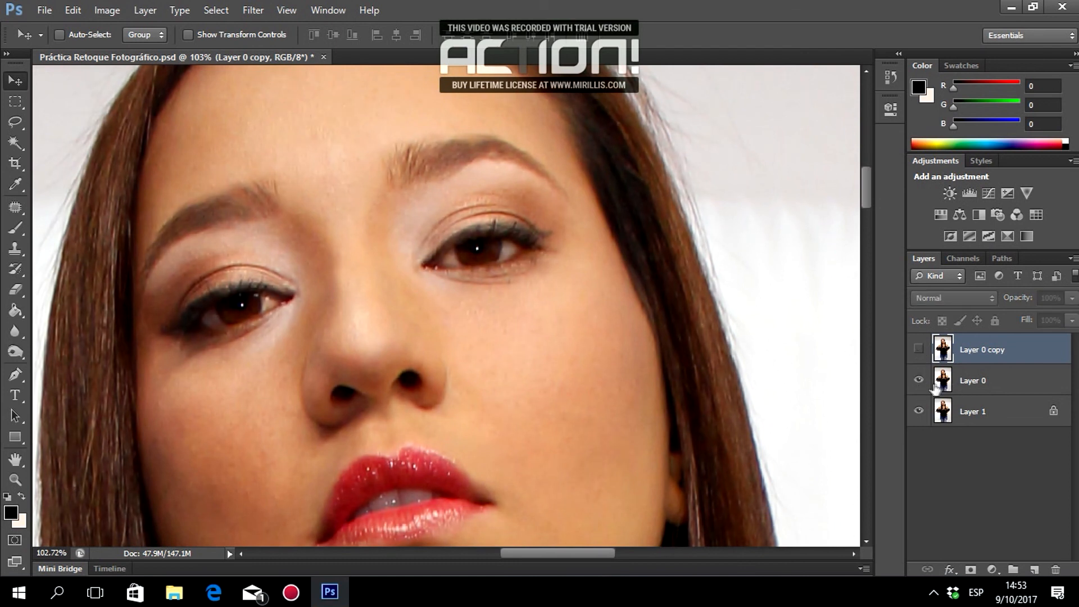
{"action": "left_click", "coordinate": [919, 349]}
{"action": "left_click", "coordinate": [919, 349]}
{"action": "left_click", "coordinate": [919, 349]}
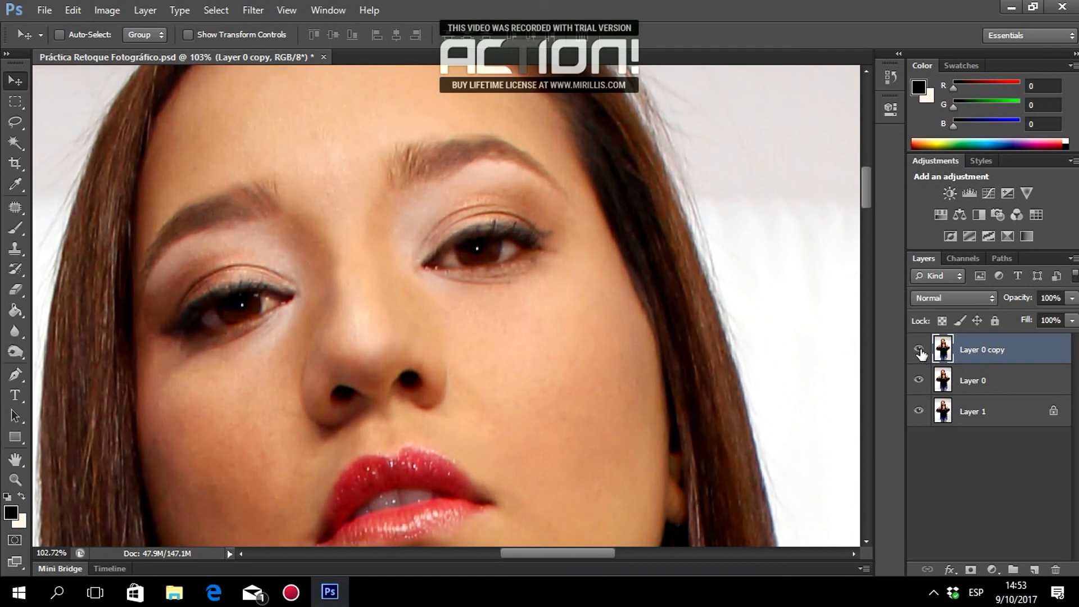
Zoom to 300% on the eye and select the Eraser tool.
{"action": "left_click", "coordinate": [15, 480]}
{"action": "left_click", "coordinate": [486, 232]}
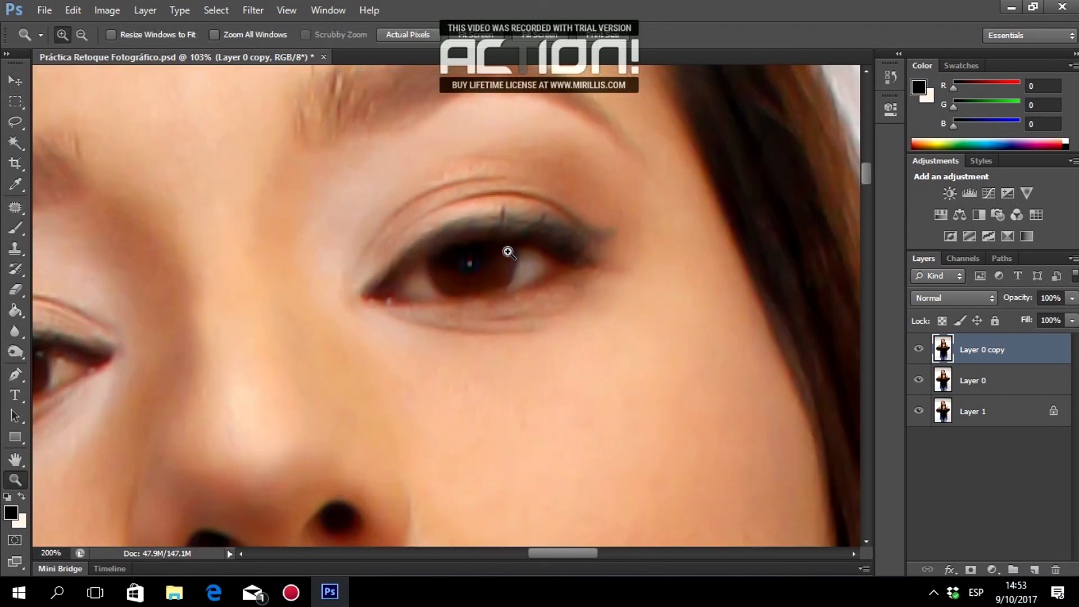
{"action": "left_click", "coordinate": [507, 251]}
{"action": "left_click", "coordinate": [507, 254]}
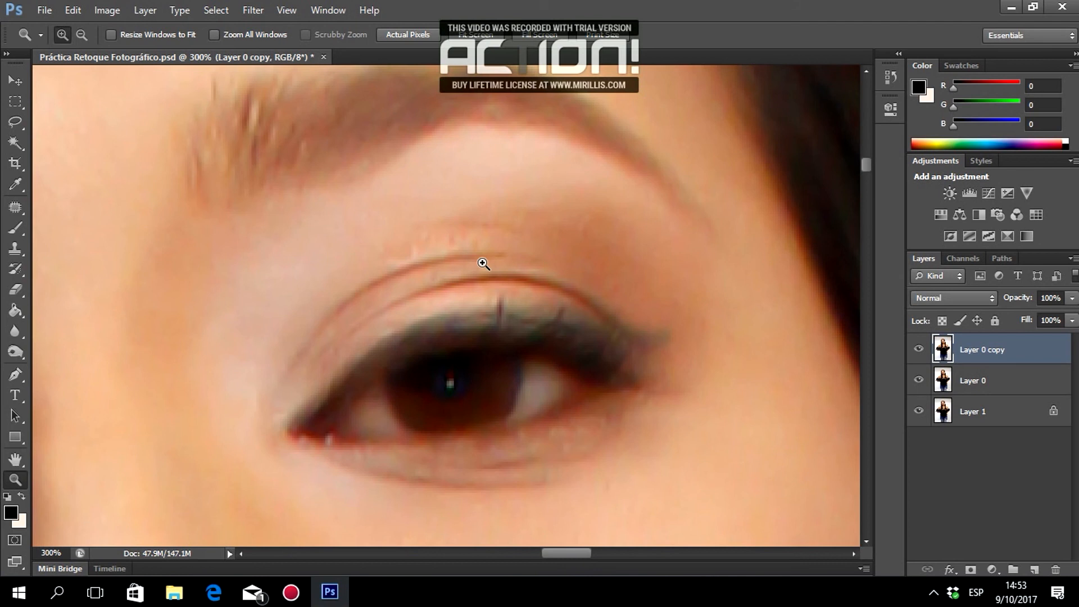
{"action": "left_click", "coordinate": [17, 289]}
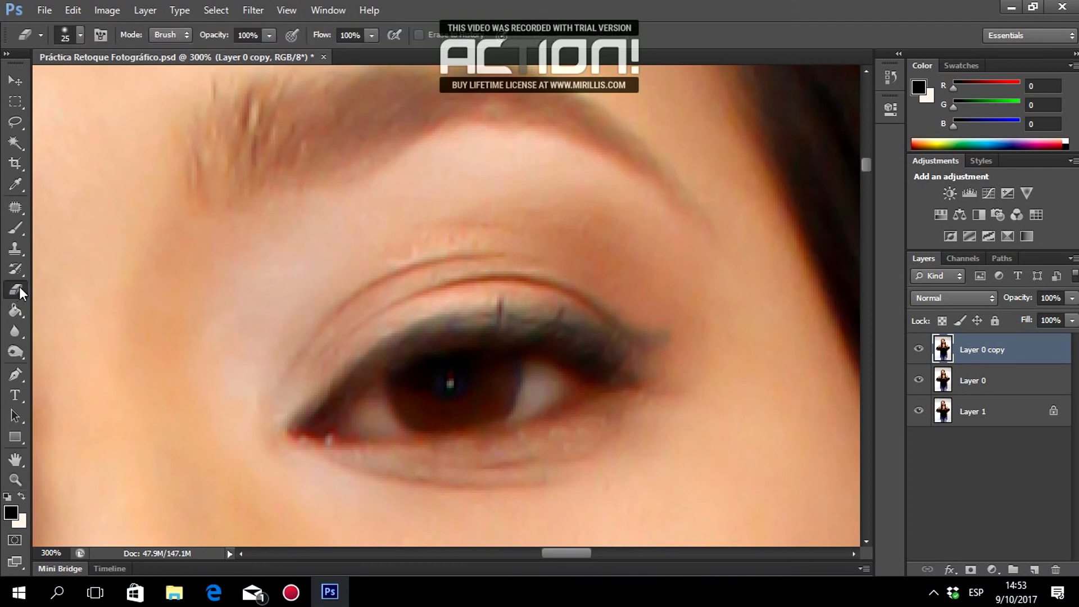
Set the eraser to 17 px and erase the copy along the eyebrow's lower edge.
{"action": "right_click", "coordinate": [448, 317]}
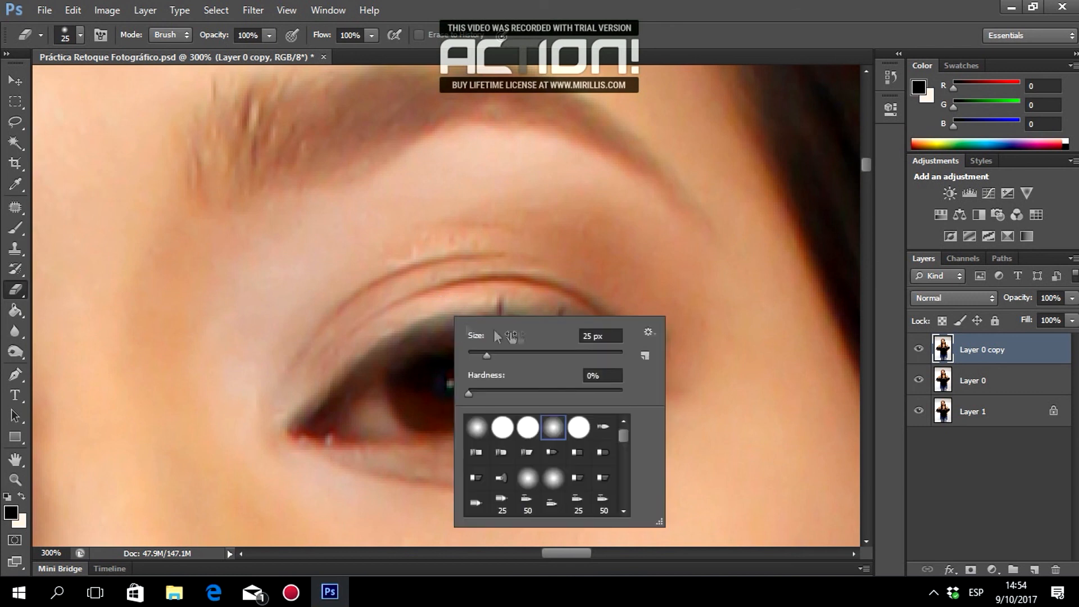
{"action": "left_click", "coordinate": [481, 355]}
{"action": "key", "text": "Return"}
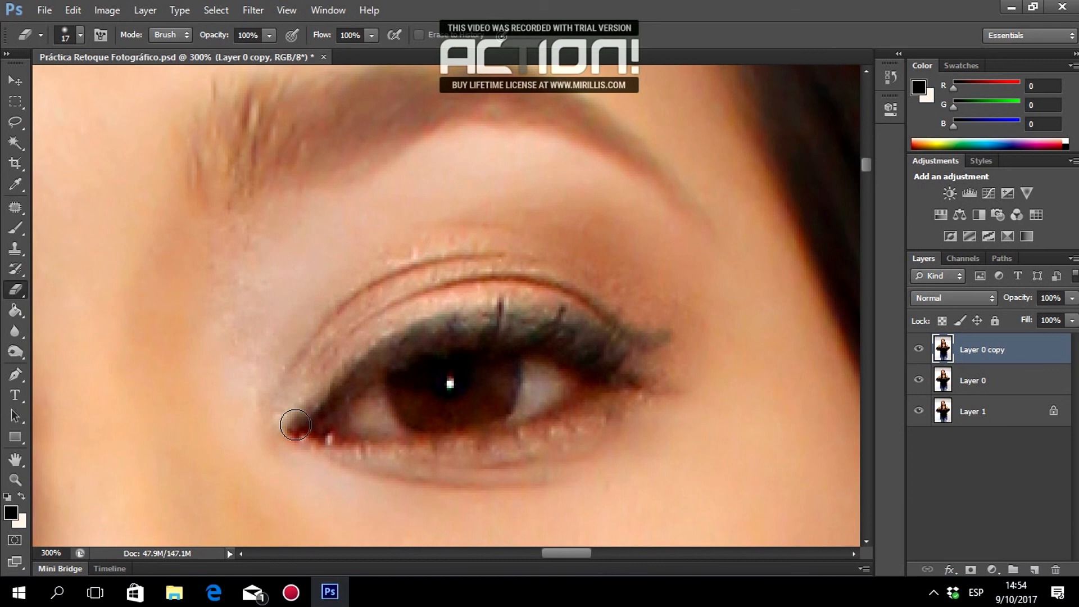
{"action": "scroll", "coordinate": [378, 260], "scroll_direction": "up", "scroll_amount": 3}
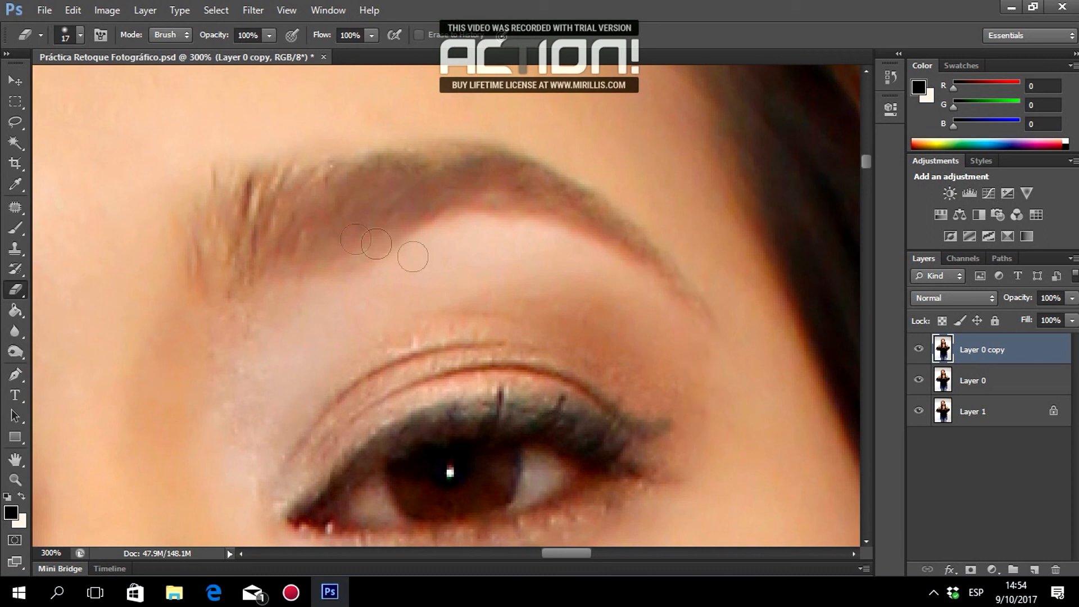
{"action": "mouse_move", "coordinate": [433, 221]}
{"action": "left_mouse_down"}
{"action": "mouse_move", "coordinate": [494, 210]}
{"action": "mouse_move", "coordinate": [563, 228]}
{"action": "mouse_move", "coordinate": [636, 254]}
{"action": "mouse_move", "coordinate": [697, 310]}
{"action": "mouse_move", "coordinate": [563, 200]}
{"action": "left_mouse_up"}
Enlarge the eraser to 29 px and erase over the lower lid and crease.
{"action": "scroll", "coordinate": [393, 230], "scroll_direction": "down", "scroll_amount": 2}
{"action": "right_click", "coordinate": [418, 220]}
{"action": "left_click", "coordinate": [460, 259]}
{"action": "key", "text": "Return"}
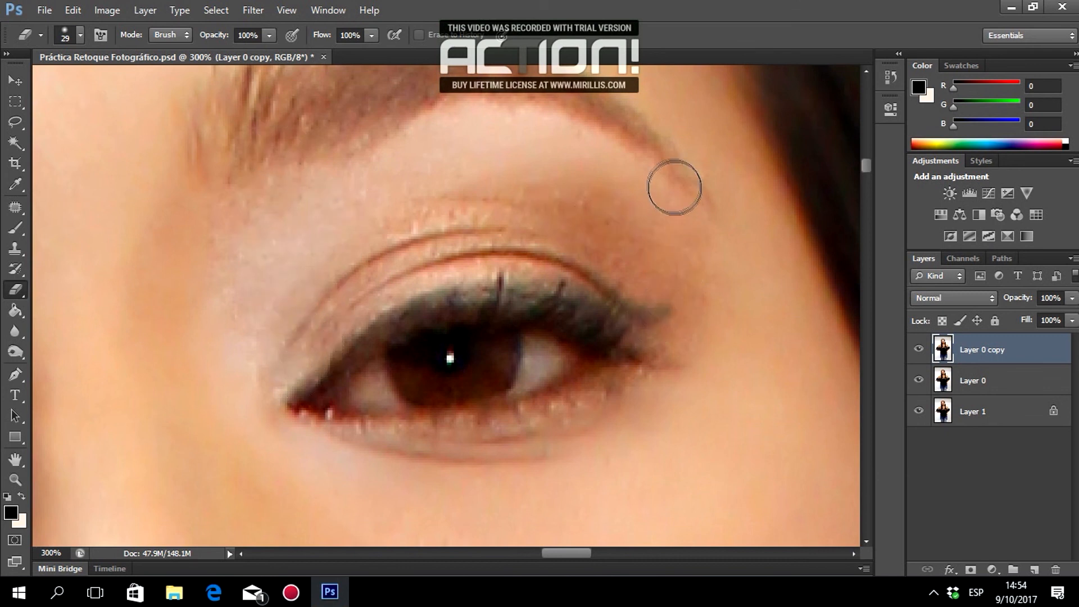
{"action": "scroll", "coordinate": [675, 191], "scroll_direction": "up", "scroll_amount": 2}
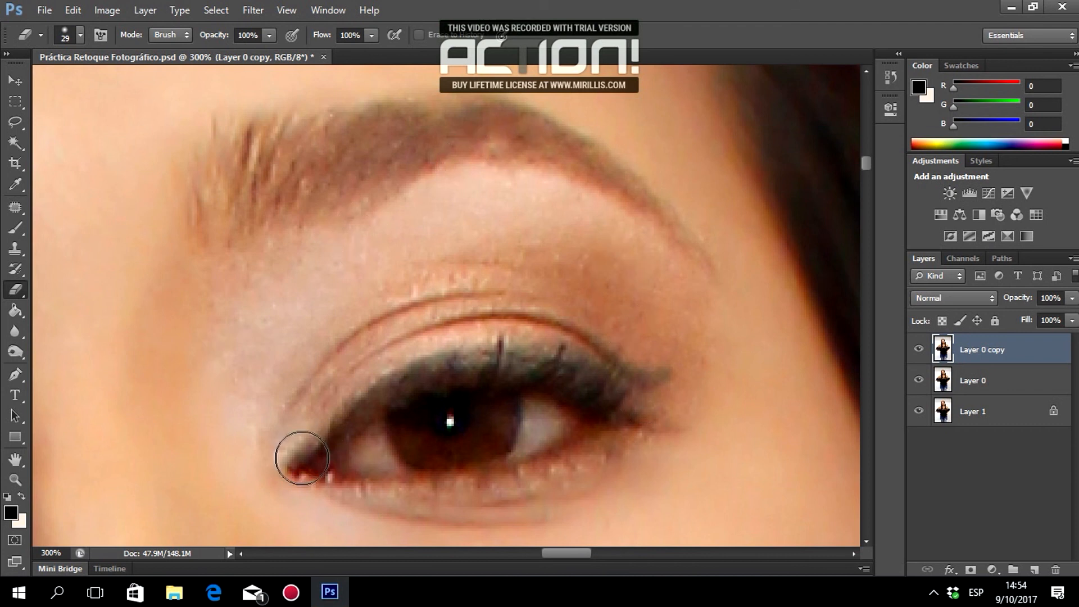
{"action": "scroll", "coordinate": [607, 466], "scroll_direction": "down", "scroll_amount": 5}
{"action": "left_click_drag", "start_coordinate": [566, 553], "coordinate": [531, 559]}
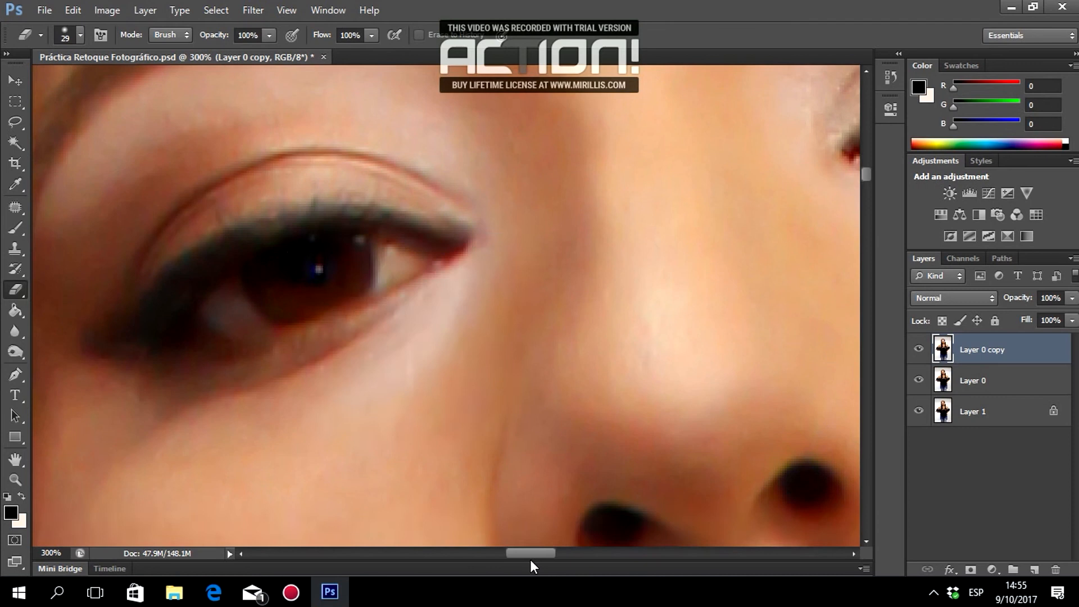
{"action": "scroll", "coordinate": [337, 314], "scroll_direction": "up", "scroll_amount": 1}
{"action": "right_click", "coordinate": [313, 272]}
{"action": "left_click_drag", "start_coordinate": [343, 307], "coordinate": [337, 307]}
{"action": "mouse_move", "coordinate": [359, 278]}
{"action": "left_mouse_down"}
{"action": "mouse_move", "coordinate": [319, 306]}
{"action": "mouse_move", "coordinate": [207, 292]}
{"action": "left_mouse_up"}
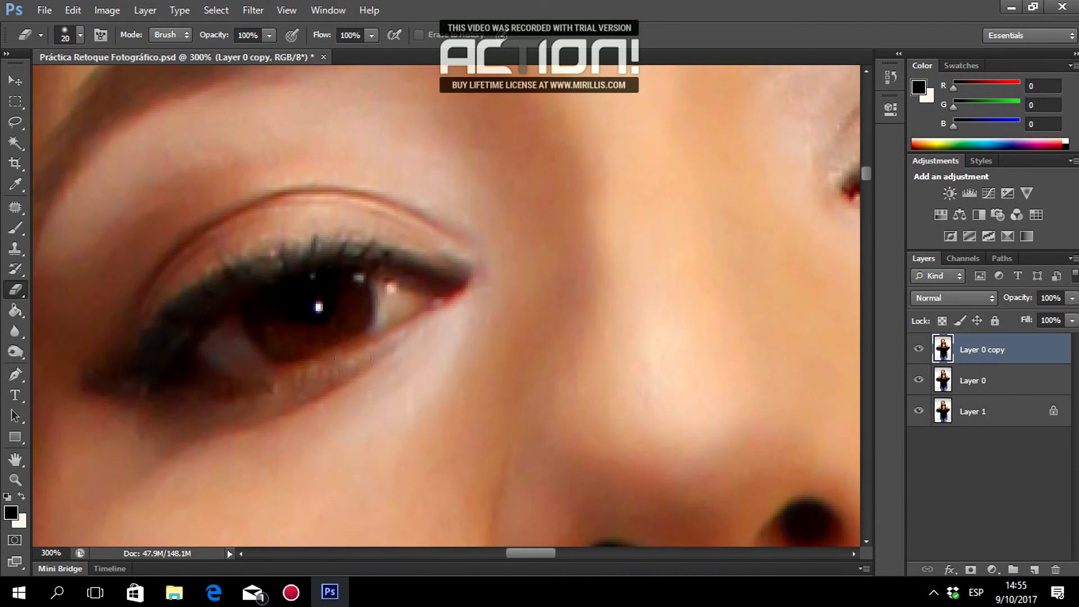
{"action": "mouse_move", "coordinate": [332, 344]}
{"action": "left_mouse_down"}
{"action": "mouse_move", "coordinate": [457, 253]}
{"action": "mouse_move", "coordinate": [136, 352]}
{"action": "left_mouse_up"}
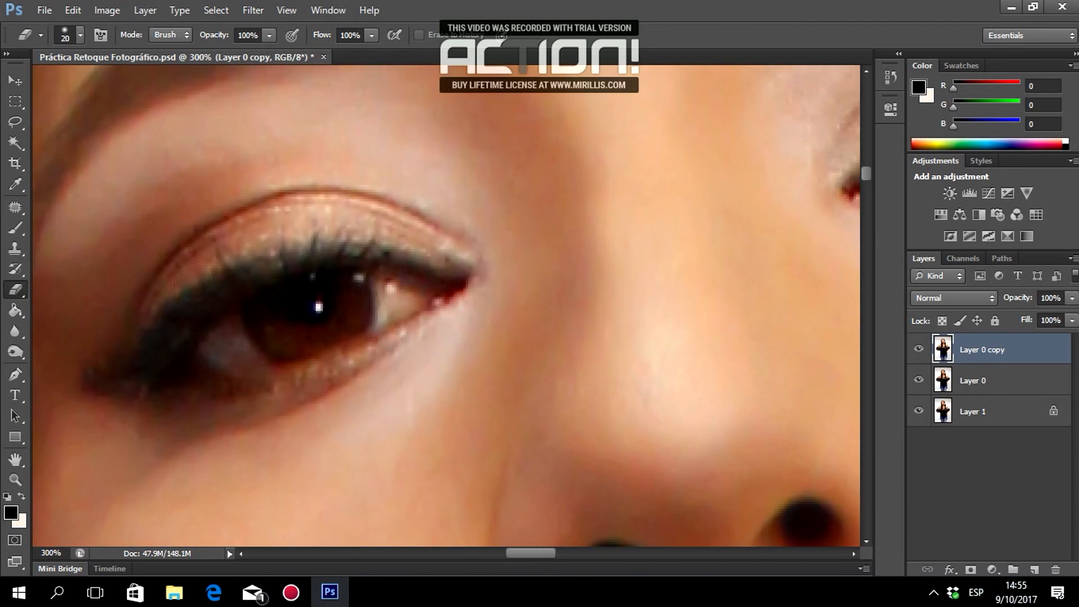
Enlarge the eraser to 35 px, then zoom out to see more of the face.
{"action": "left_click_drag", "start_coordinate": [531, 554], "coordinate": [510, 554]}
{"action": "scroll", "coordinate": [381, 441], "scroll_direction": "up", "scroll_amount": 1}
{"action": "scroll", "coordinate": [462, 149], "scroll_direction": "up", "scroll_amount": 1}
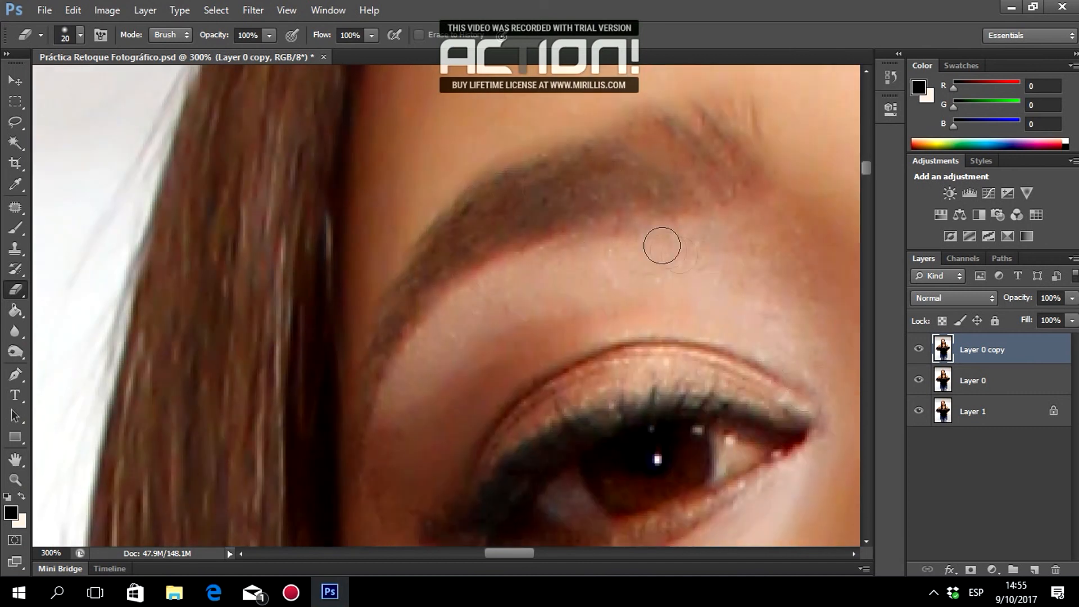
{"action": "scroll", "coordinate": [661, 245], "scroll_direction": "down", "scroll_amount": 2}
{"action": "key", "text": "bracketright"}
{"action": "key", "text": "bracketright"}
{"action": "key", "text": "bracketright"}
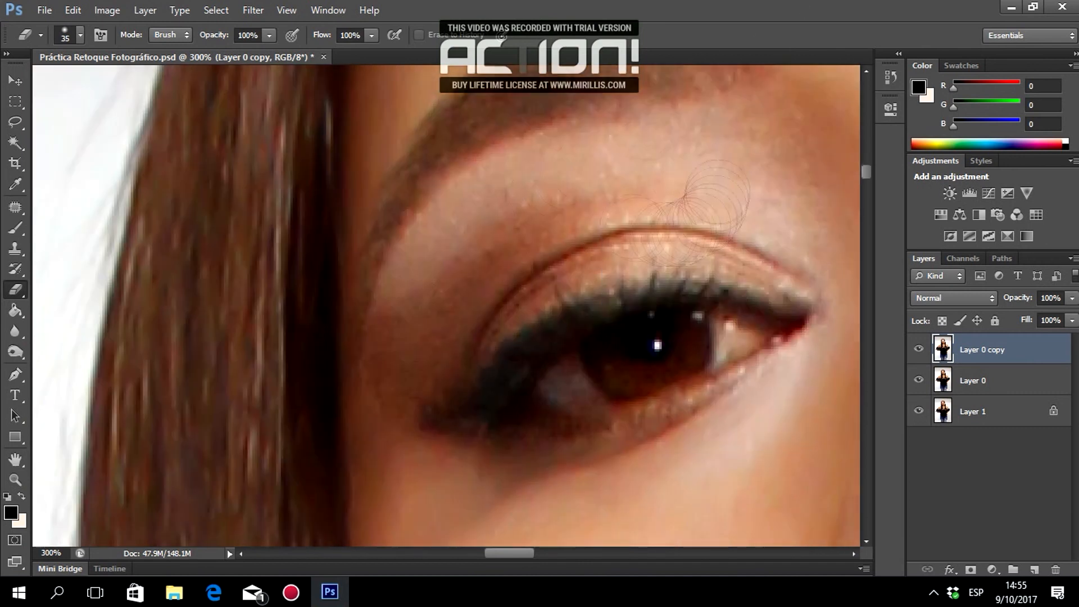
{"action": "scroll", "coordinate": [751, 301], "scroll_direction": "up", "scroll_amount": 1}
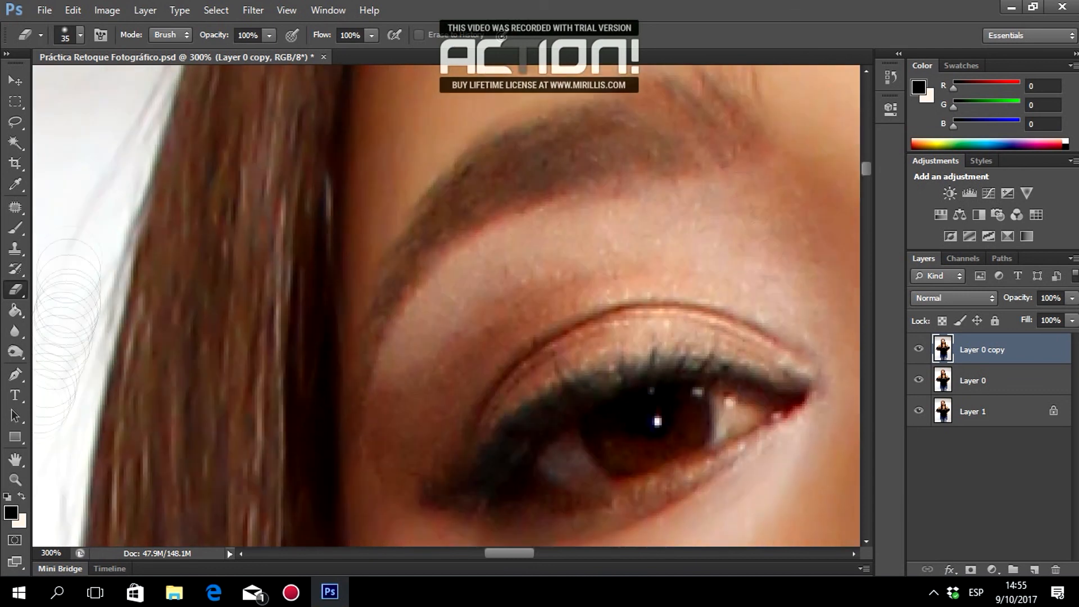
{"action": "key", "text": "z"}
{"action": "left_click", "coordinate": [583, 338]}
{"action": "left_click", "coordinate": [649, 341]}
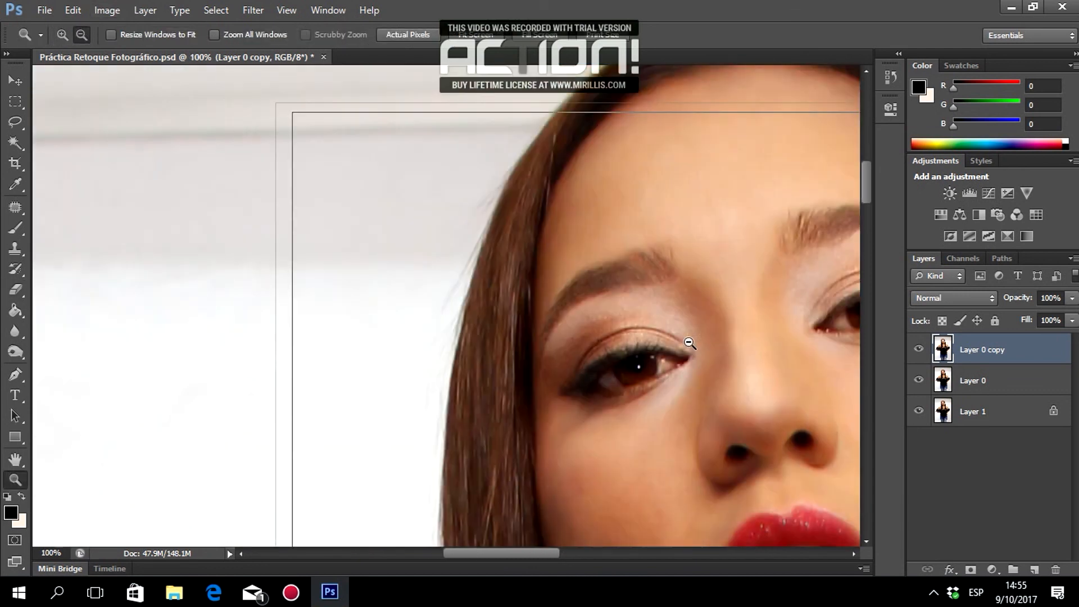
Zoom out further on the face and make the smoothed copy layer visible.
{"action": "left_click", "coordinate": [685, 345]}
{"action": "left_click_drag", "start_coordinate": [491, 557], "coordinate": [547, 556]}
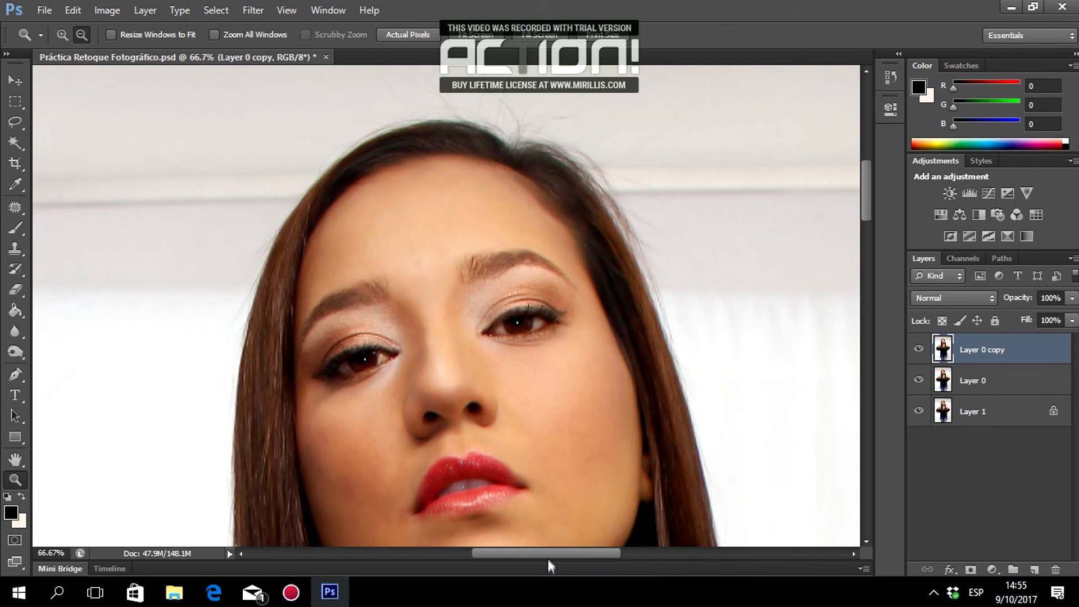
{"action": "scroll", "coordinate": [542, 542], "scroll_direction": "down", "scroll_amount": 3}
{"action": "scroll", "coordinate": [543, 542], "scroll_direction": "down", "scroll_amount": 1}
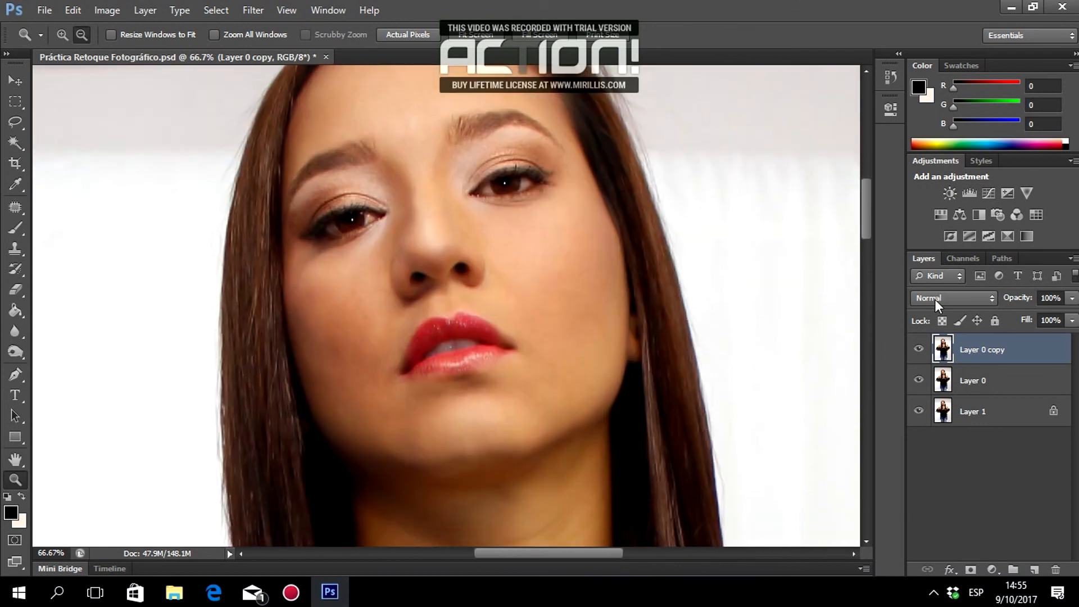
{"action": "left_click", "coordinate": [921, 351]}
Toggle Layer 0 to compare the eyes, leaving it hidden to show the erased holes.
{"action": "left_click", "coordinate": [919, 381]}
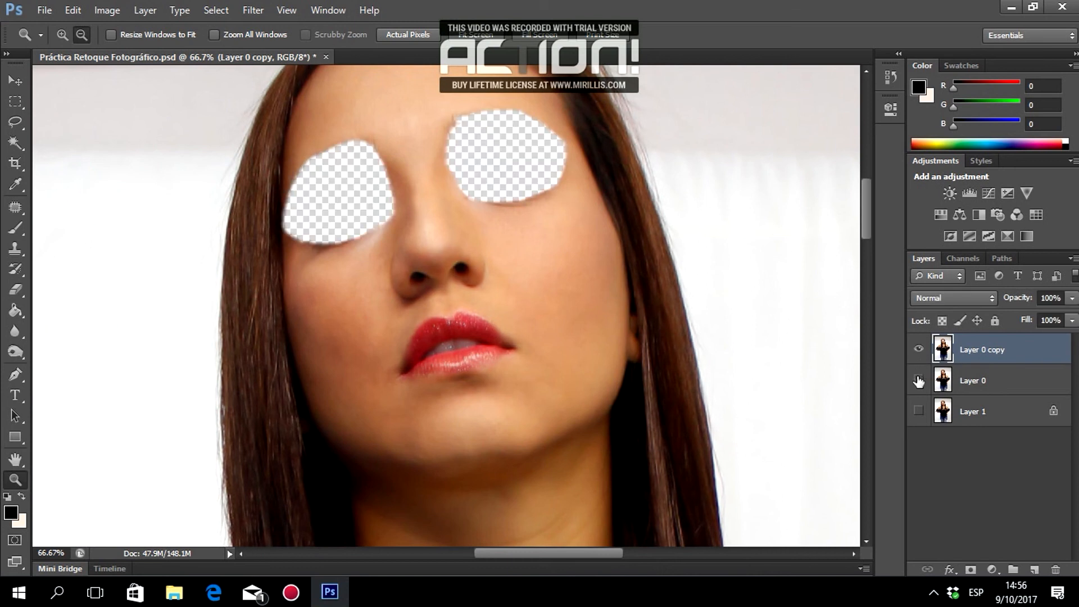
{"action": "left_click", "coordinate": [918, 382]}
{"action": "left_click", "coordinate": [919, 382]}
{"action": "left_click", "coordinate": [918, 381]}
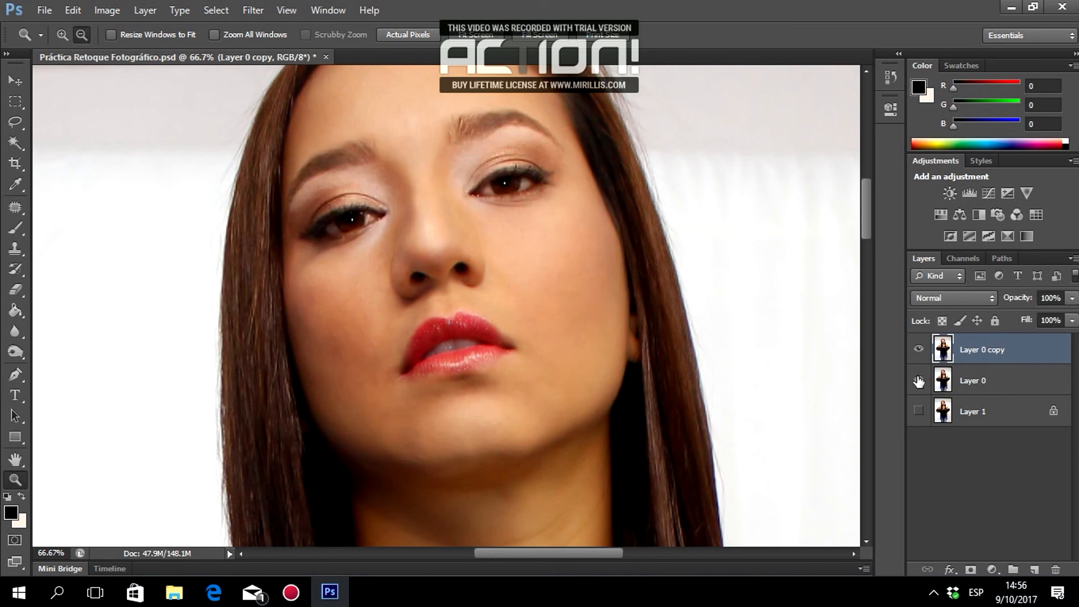
{"action": "left_click", "coordinate": [918, 381]}
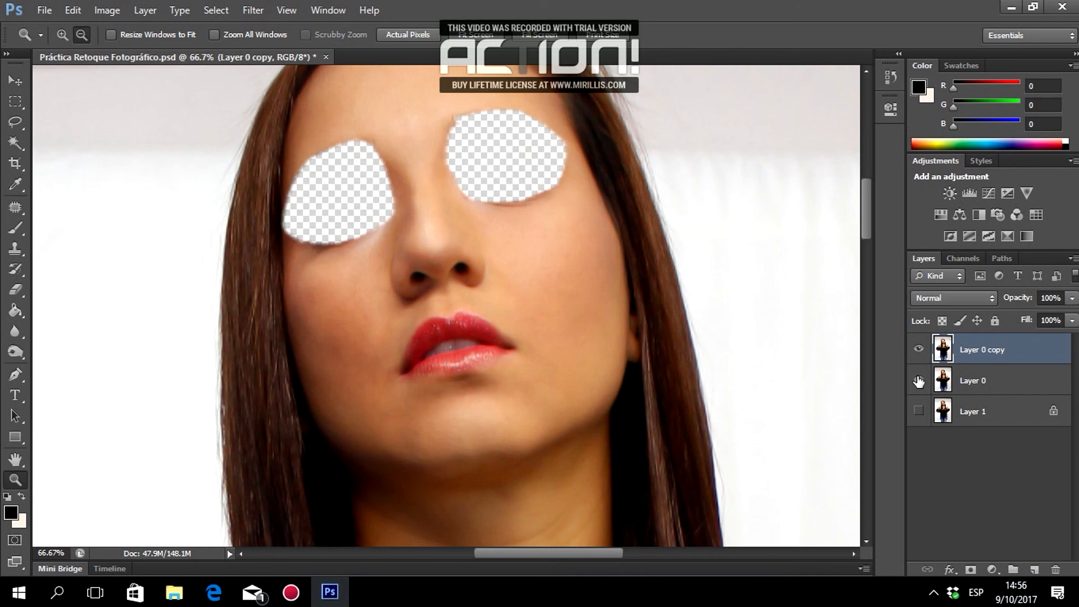
{"action": "left_click", "coordinate": [918, 382]}
{"action": "left_click", "coordinate": [919, 382]}
Zoom in to 300% on the nose.
{"action": "left_click", "coordinate": [450, 279]}
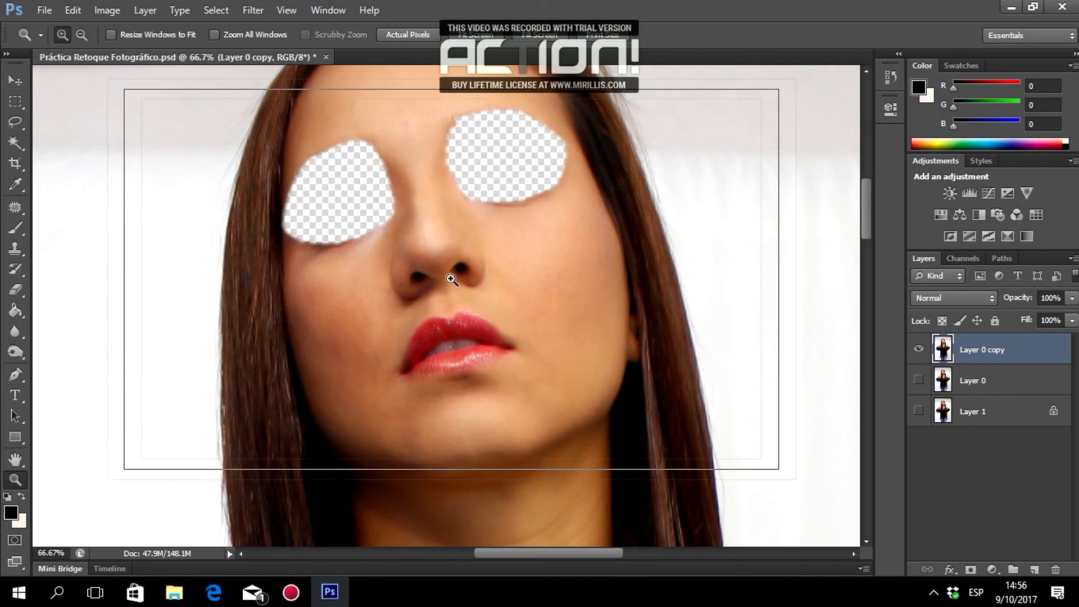
{"action": "left_click", "coordinate": [451, 279]}
{"action": "left_click", "coordinate": [451, 279]}
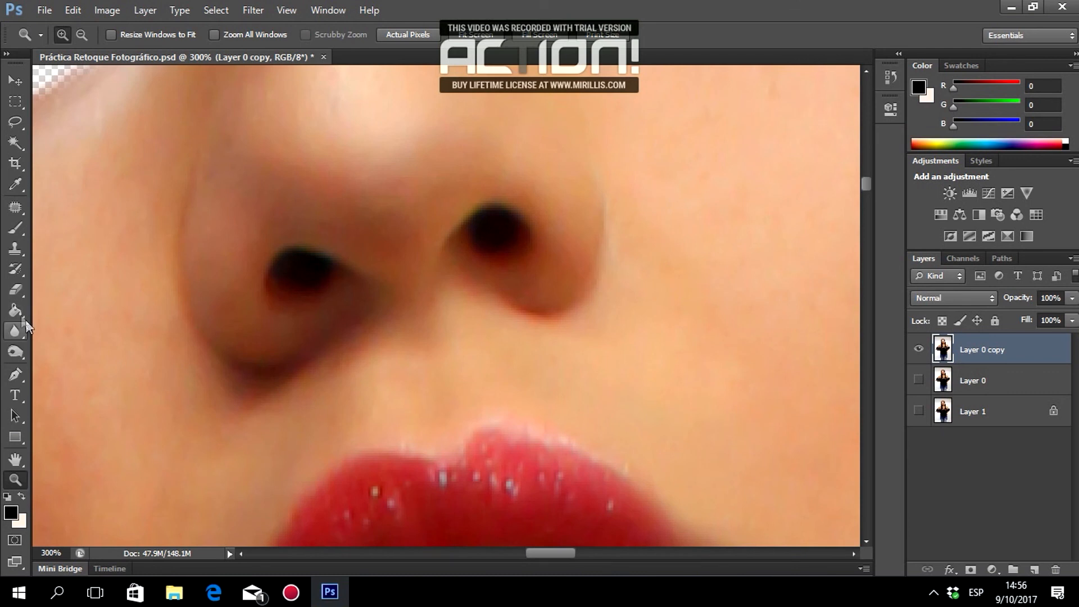
Erase the smoothed copy over both nostrils with a 16 px Eraser.
{"action": "left_click", "coordinate": [16, 289]}
{"action": "right_click", "coordinate": [368, 260]}
{"action": "left_click_drag", "start_coordinate": [402, 297], "coordinate": [396, 296]}
{"action": "mouse_move", "coordinate": [304, 257]}
{"action": "left_mouse_down"}
{"action": "mouse_move", "coordinate": [281, 269]}
{"action": "mouse_move", "coordinate": [284, 295]}
{"action": "mouse_move", "coordinate": [308, 267]}
{"action": "mouse_move", "coordinate": [342, 281]}
{"action": "left_mouse_up"}
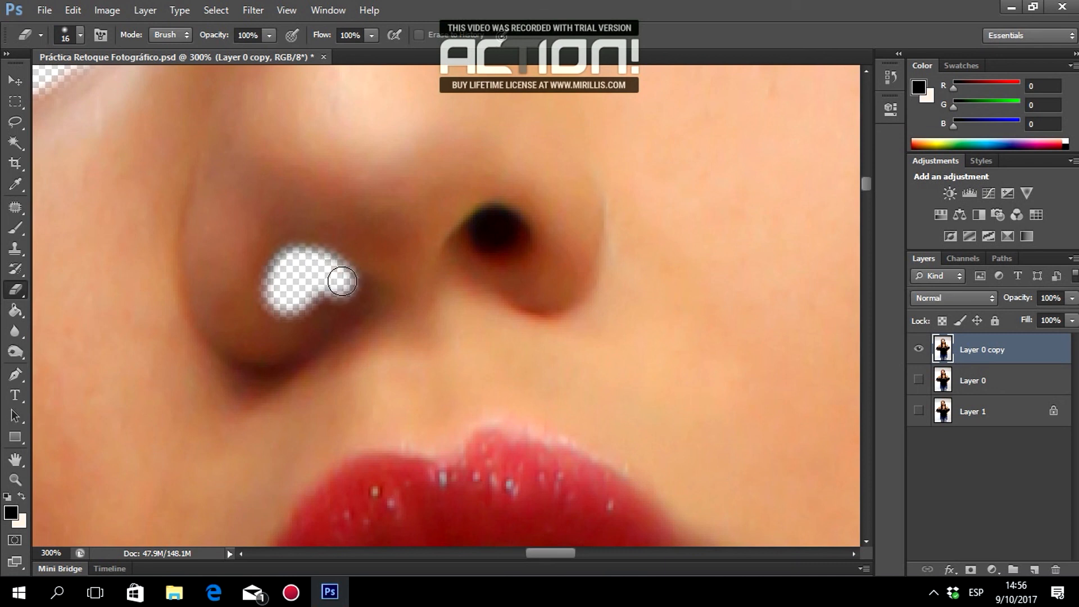
{"action": "mouse_move", "coordinate": [480, 250]}
{"action": "left_mouse_down"}
{"action": "mouse_move", "coordinate": [453, 250]}
{"action": "mouse_move", "coordinate": [476, 227]}
{"action": "mouse_move", "coordinate": [504, 219]}
{"action": "mouse_move", "coordinate": [515, 231]}
{"action": "mouse_move", "coordinate": [507, 243]}
{"action": "mouse_move", "coordinate": [482, 235]}
{"action": "left_mouse_up"}
Erase along the left nose side and nostril edge at 50% opacity, then restore 100%.
{"action": "right_click", "coordinate": [687, 223]}
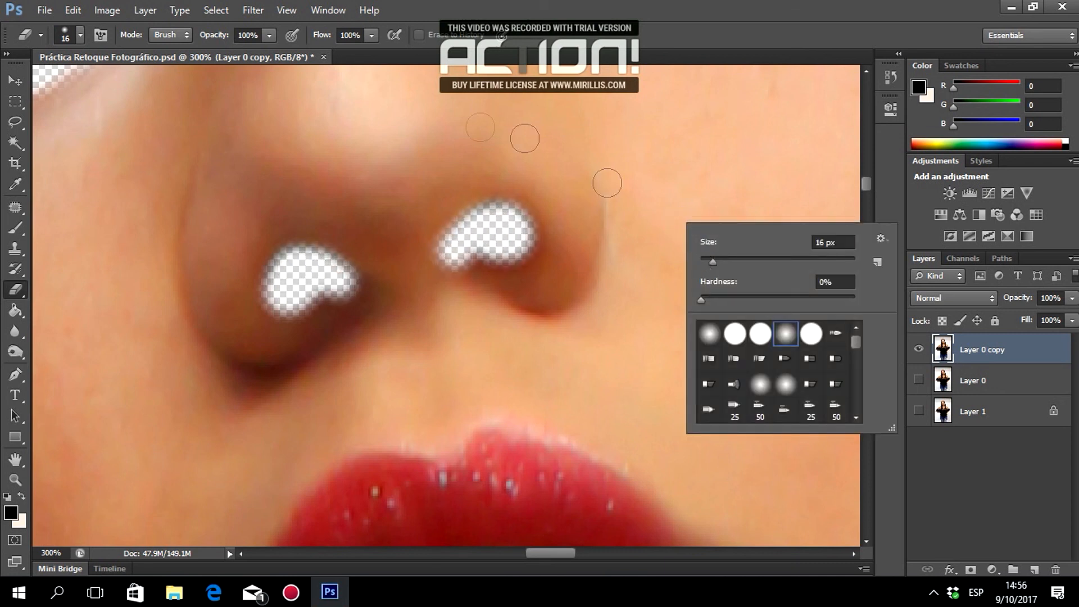
{"action": "left_click", "coordinate": [249, 36]}
{"action": "type", "text": "50"}
{"action": "mouse_move", "coordinate": [185, 157]}
{"action": "left_mouse_down"}
{"action": "mouse_move", "coordinate": [177, 264]}
{"action": "mouse_move", "coordinate": [193, 326]}
{"action": "mouse_move", "coordinate": [236, 359]}
{"action": "mouse_move", "coordinate": [282, 366]}
{"action": "mouse_move", "coordinate": [303, 357]}
{"action": "left_mouse_up"}
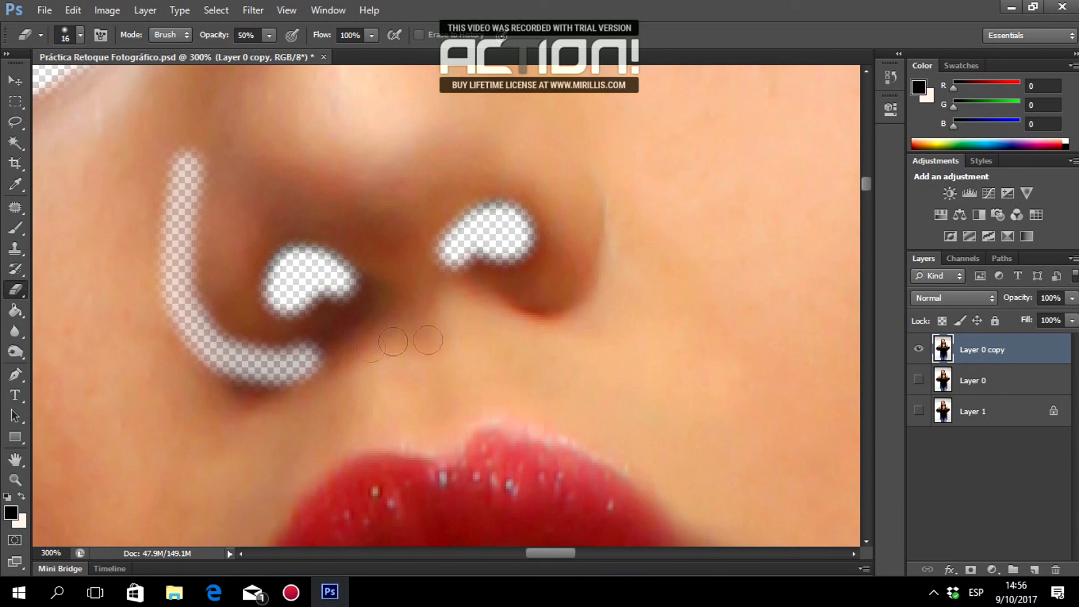
{"action": "mouse_move", "coordinate": [524, 314]}
{"action": "left_mouse_down"}
{"action": "mouse_move", "coordinate": [573, 303]}
{"action": "mouse_move", "coordinate": [609, 236]}
{"action": "mouse_move", "coordinate": [604, 180]}
{"action": "mouse_move", "coordinate": [622, 207]}
{"action": "left_mouse_up"}
{"action": "scroll", "coordinate": [622, 207], "scroll_direction": "down", "scroll_amount": 4}
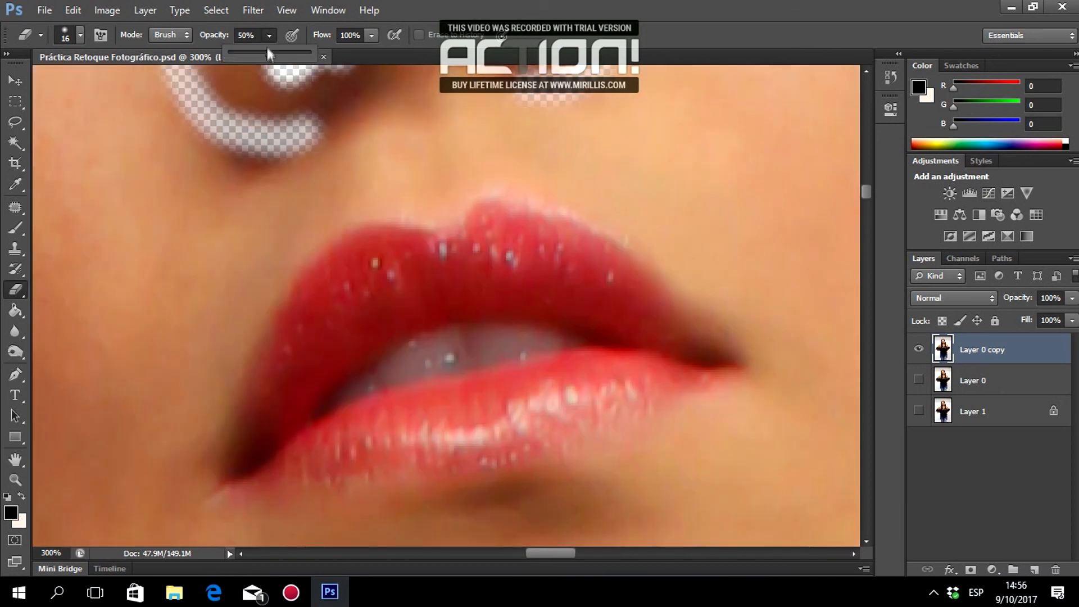
{"action": "left_click", "coordinate": [600, 7]}
Erase Layer 0 copy over the entire lips and make Layer 0 visible again.
{"action": "mouse_move", "coordinate": [437, 251]}
{"action": "left_mouse_down"}
{"action": "mouse_move", "coordinate": [359, 243]}
{"action": "mouse_move", "coordinate": [308, 289]}
{"action": "mouse_move", "coordinate": [231, 480]}
{"action": "mouse_move", "coordinate": [301, 472]}
{"action": "mouse_move", "coordinate": [431, 484]}
{"action": "mouse_move", "coordinate": [651, 413]}
{"action": "mouse_move", "coordinate": [735, 364]}
{"action": "mouse_move", "coordinate": [616, 259]}
{"action": "mouse_move", "coordinate": [528, 214]}
{"action": "mouse_move", "coordinate": [475, 212]}
{"action": "mouse_move", "coordinate": [423, 249]}
{"action": "mouse_move", "coordinate": [376, 240]}
{"action": "mouse_move", "coordinate": [341, 275]}
{"action": "mouse_move", "coordinate": [266, 450]}
{"action": "mouse_move", "coordinate": [310, 329]}
{"action": "mouse_move", "coordinate": [358, 280]}
{"action": "mouse_move", "coordinate": [435, 276]}
{"action": "mouse_move", "coordinate": [371, 263]}
{"action": "mouse_move", "coordinate": [449, 270]}
{"action": "mouse_move", "coordinate": [480, 232]}
{"action": "mouse_move", "coordinate": [528, 231]}
{"action": "mouse_move", "coordinate": [646, 299]}
{"action": "mouse_move", "coordinate": [702, 349]}
{"action": "mouse_move", "coordinate": [701, 364]}
{"action": "mouse_move", "coordinate": [462, 459]}
{"action": "mouse_move", "coordinate": [291, 459]}
{"action": "mouse_move", "coordinate": [272, 447]}
{"action": "mouse_move", "coordinate": [347, 313]}
{"action": "mouse_move", "coordinate": [448, 295]}
{"action": "mouse_move", "coordinate": [488, 253]}
{"action": "mouse_move", "coordinate": [525, 242]}
{"action": "mouse_move", "coordinate": [646, 318]}
{"action": "mouse_move", "coordinate": [657, 377]}
{"action": "mouse_move", "coordinate": [455, 446]}
{"action": "mouse_move", "coordinate": [321, 440]}
{"action": "mouse_move", "coordinate": [324, 404]}
{"action": "mouse_move", "coordinate": [393, 313]}
{"action": "mouse_move", "coordinate": [494, 271]}
{"action": "mouse_move", "coordinate": [618, 302]}
{"action": "mouse_move", "coordinate": [636, 365]}
{"action": "mouse_move", "coordinate": [388, 418]}
{"action": "mouse_move", "coordinate": [414, 438]}
{"action": "mouse_move", "coordinate": [362, 427]}
{"action": "mouse_move", "coordinate": [431, 344]}
{"action": "mouse_move", "coordinate": [362, 349]}
{"action": "mouse_move", "coordinate": [501, 294]}
{"action": "mouse_move", "coordinate": [457, 301]}
{"action": "mouse_move", "coordinate": [531, 311]}
{"action": "mouse_move", "coordinate": [457, 321]}
{"action": "mouse_move", "coordinate": [614, 306]}
{"action": "mouse_move", "coordinate": [450, 360]}
{"action": "mouse_move", "coordinate": [508, 344]}
{"action": "mouse_move", "coordinate": [638, 337]}
{"action": "mouse_move", "coordinate": [505, 410]}
{"action": "mouse_move", "coordinate": [423, 380]}
{"action": "mouse_move", "coordinate": [584, 340]}
{"action": "left_mouse_up"}
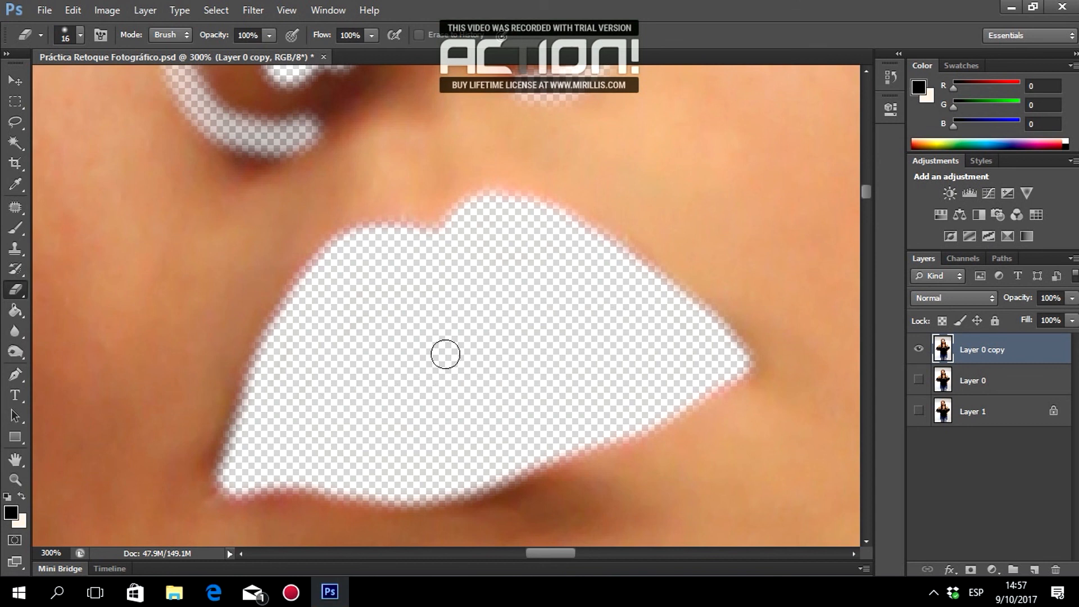
{"action": "left_click", "coordinate": [919, 382]}
Toggle Layer 0 copy on and off to compare the face before and after smoothing.
{"action": "left_click", "coordinate": [918, 351]}
{"action": "left_click", "coordinate": [919, 351]}
{"action": "left_click", "coordinate": [918, 352]}
{"action": "left_click", "coordinate": [918, 351]}
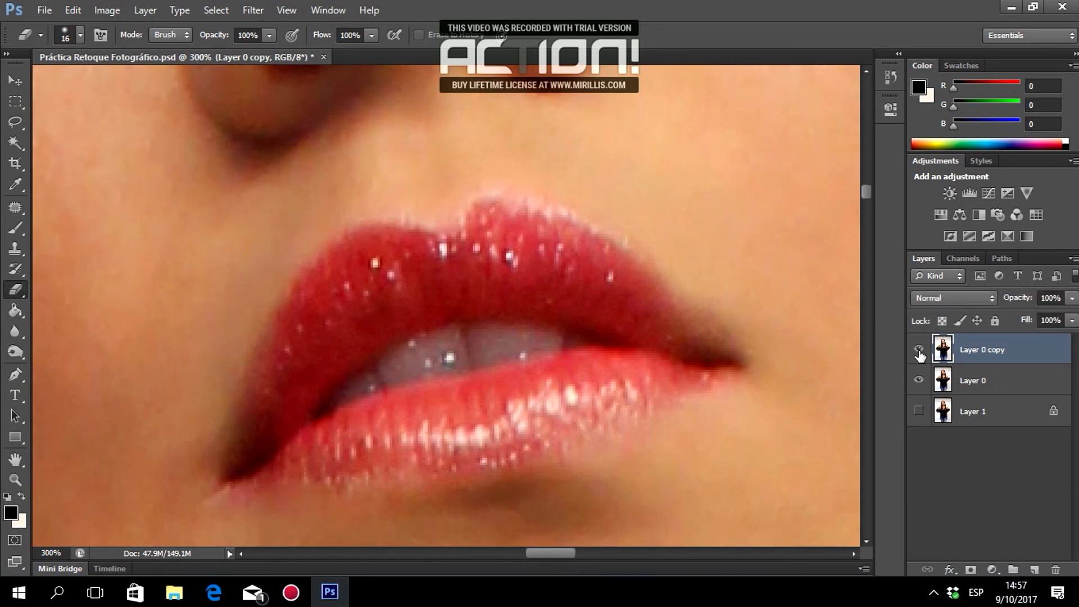
Zoom out to 66.7%, recompare with and without the copy, then zoom to 100%.
{"action": "left_click", "coordinate": [15, 478]}
{"action": "left_click", "coordinate": [400, 192]}
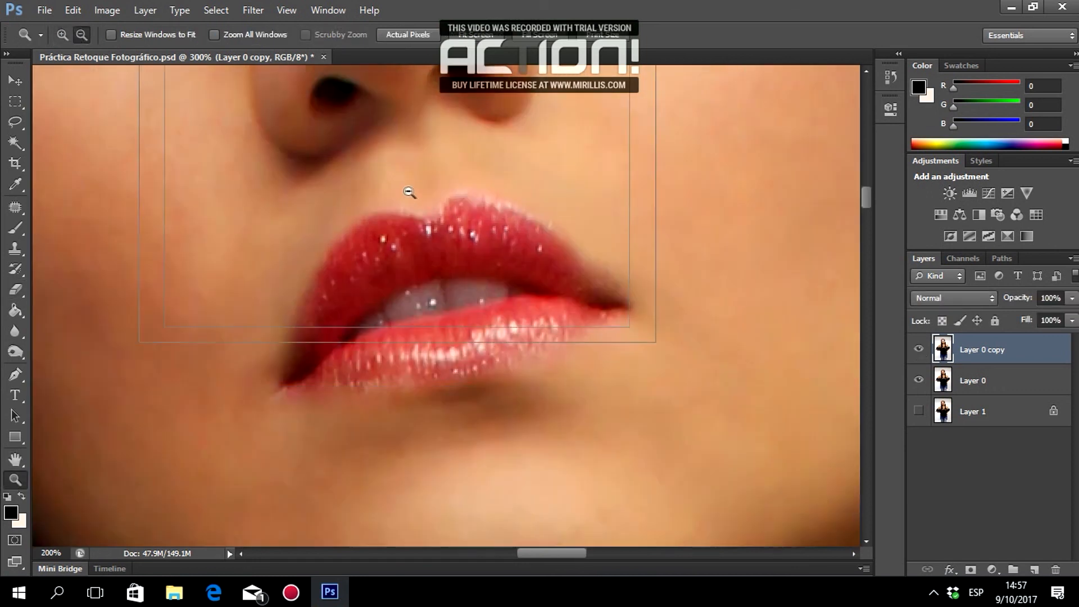
{"action": "left_click", "coordinate": [412, 193]}
{"action": "left_click", "coordinate": [417, 194]}
{"action": "left_click", "coordinate": [918, 352]}
{"action": "left_click", "coordinate": [919, 351]}
{"action": "left_click", "coordinate": [919, 352]}
{"action": "left_click", "coordinate": [918, 351]}
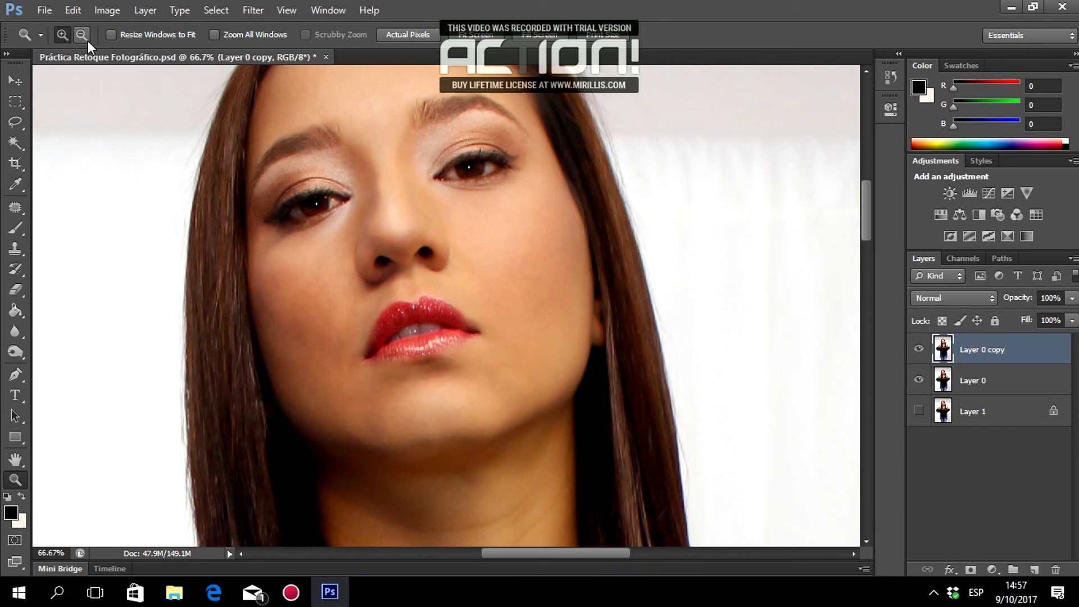
{"action": "scroll", "coordinate": [482, 167], "scroll_direction": "up", "scroll_amount": 4}
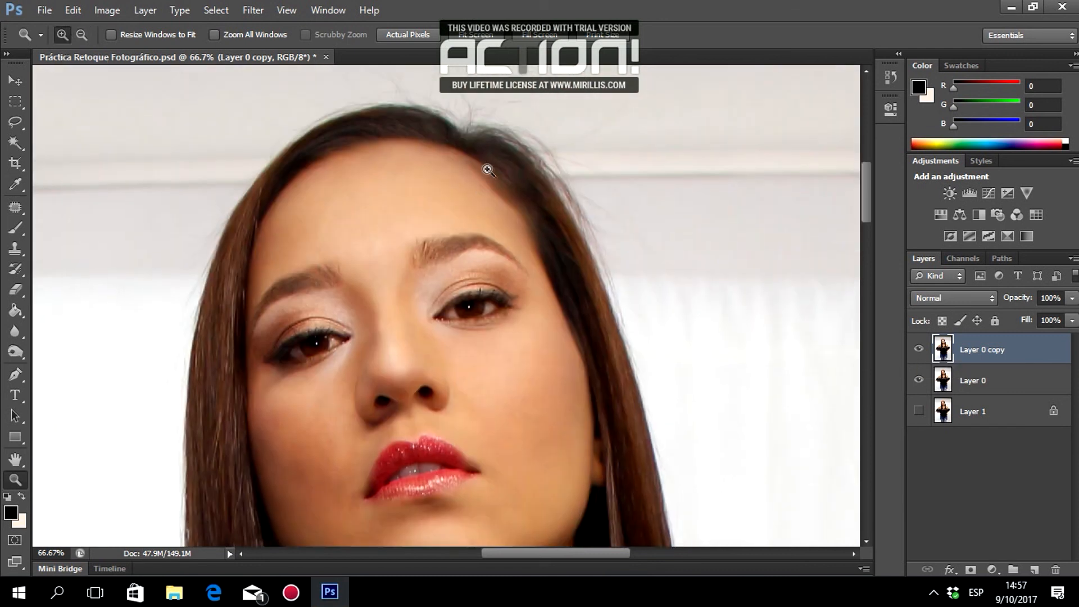
{"action": "left_click", "coordinate": [549, 170]}
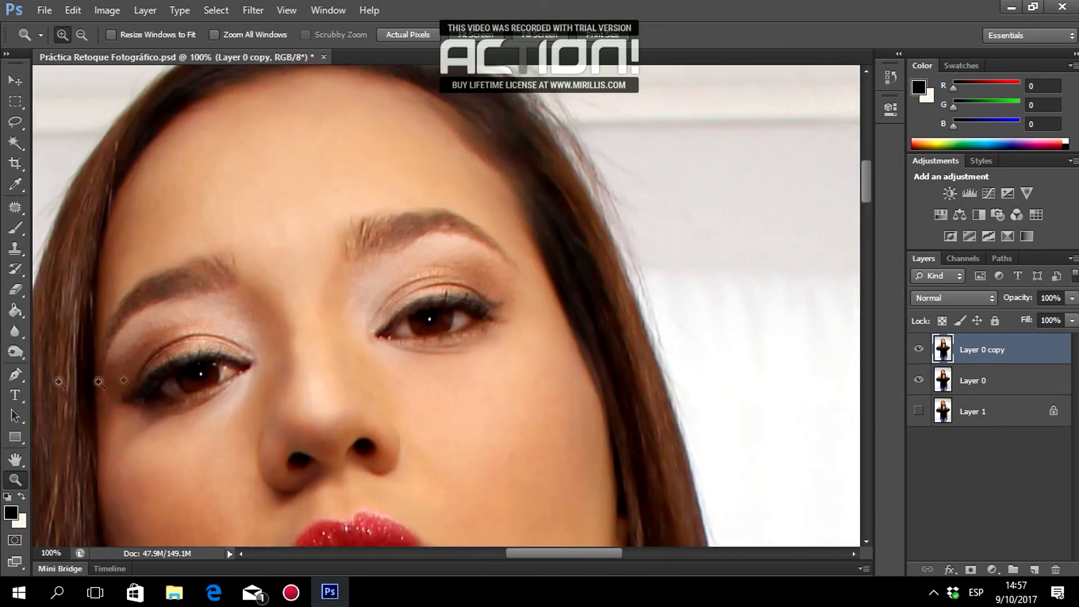
Hide Layer 0 and start erasing hair on the right side of the head with the Eraser.
{"action": "left_click", "coordinate": [15, 289]}
{"action": "right_click", "coordinate": [581, 163]}
{"action": "scroll", "coordinate": [508, 212], "scroll_direction": "up", "scroll_amount": 4}
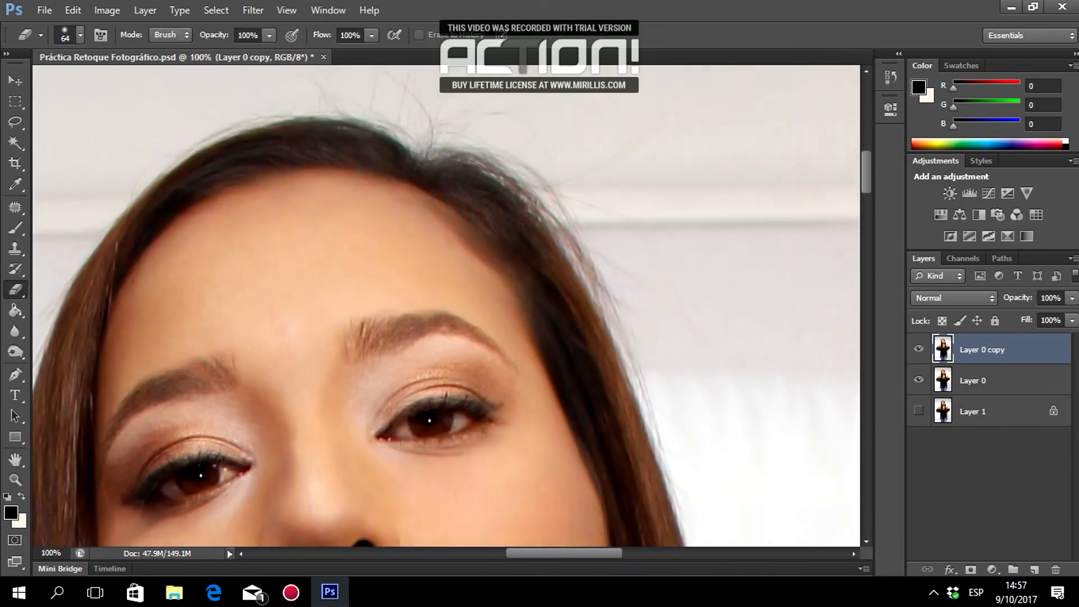
{"action": "left_click", "coordinate": [919, 380]}
{"action": "scroll", "coordinate": [567, 252], "scroll_direction": "down", "scroll_amount": 4}
{"action": "mouse_move", "coordinate": [543, 211]}
{"action": "left_mouse_down"}
{"action": "mouse_move", "coordinate": [638, 433]}
{"action": "mouse_move", "coordinate": [677, 332]}
{"action": "left_mouse_up"}
{"action": "left_click_drag", "start_coordinate": [522, 187], "coordinate": [593, 321]}
{"action": "scroll", "coordinate": [669, 331], "scroll_direction": "down", "scroll_amount": 6}
{"action": "left_click_drag", "start_coordinate": [642, 332], "coordinate": [691, 393]}
{"action": "scroll", "coordinate": [669, 183], "scroll_direction": "down", "scroll_amount": 3}
{"action": "left_click_drag", "start_coordinate": [669, 184], "coordinate": [681, 259]}
{"action": "scroll", "coordinate": [697, 351], "scroll_direction": "up", "scroll_amount": 4}
{"action": "scroll", "coordinate": [696, 351], "scroll_direction": "down", "scroll_amount": 4}
Erase the right-side hair on Layer 0 copy down past the neck and chest.
{"action": "mouse_move", "coordinate": [630, 210]}
{"action": "left_mouse_down"}
{"action": "mouse_move", "coordinate": [619, 267]}
{"action": "mouse_move", "coordinate": [750, 486]}
{"action": "left_mouse_up"}
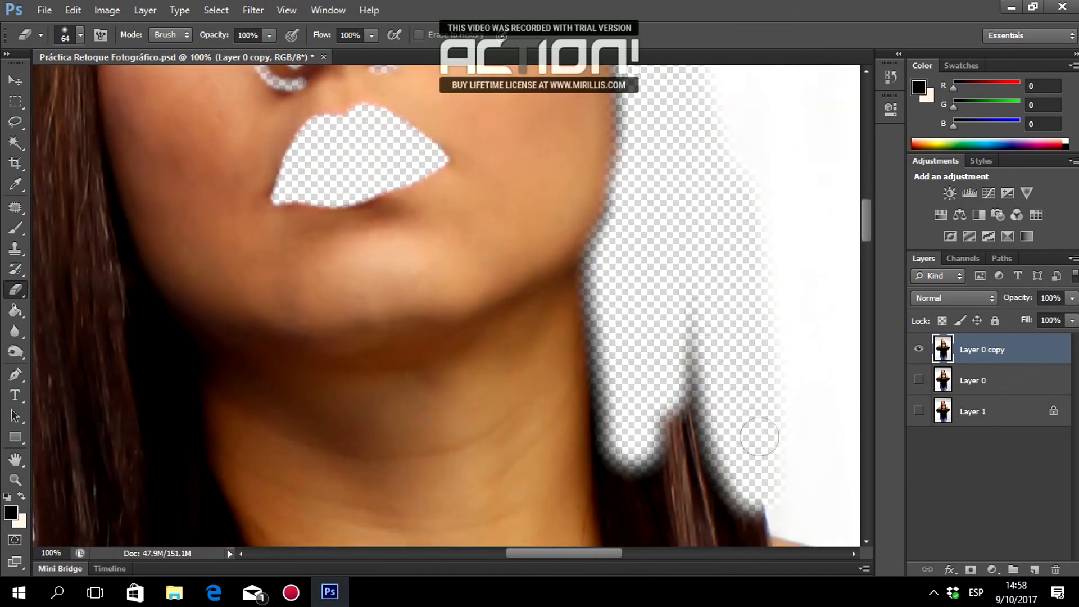
{"action": "scroll", "coordinate": [697, 337], "scroll_direction": "down", "scroll_amount": 4}
{"action": "mouse_move", "coordinate": [631, 194]}
{"action": "left_mouse_down"}
{"action": "mouse_move", "coordinate": [699, 359]}
{"action": "mouse_move", "coordinate": [679, 209]}
{"action": "mouse_move", "coordinate": [744, 292]}
{"action": "left_mouse_up"}
{"action": "scroll", "coordinate": [697, 252], "scroll_direction": "up", "scroll_amount": 3}
{"action": "left_click_drag", "start_coordinate": [612, 209], "coordinate": [623, 489]}
{"action": "scroll", "coordinate": [646, 337], "scroll_direction": "down", "scroll_amount": 6}
{"action": "mouse_move", "coordinate": [712, 183]}
{"action": "left_mouse_down"}
{"action": "mouse_move", "coordinate": [753, 106]}
{"action": "mouse_move", "coordinate": [630, 106]}
{"action": "mouse_move", "coordinate": [657, 393]}
{"action": "mouse_move", "coordinate": [732, 193]}
{"action": "mouse_move", "coordinate": [820, 348]}
{"action": "mouse_move", "coordinate": [770, 360]}
{"action": "left_mouse_up"}
{"action": "scroll", "coordinate": [770, 360], "scroll_direction": "down", "scroll_amount": 4}
{"action": "left_click_drag", "start_coordinate": [577, 553], "coordinate": [614, 557]}
{"action": "mouse_move", "coordinate": [441, 169]}
{"action": "left_mouse_down"}
{"action": "mouse_move", "coordinate": [453, 280]}
{"action": "mouse_move", "coordinate": [523, 163]}
{"action": "mouse_move", "coordinate": [578, 303]}
{"action": "mouse_move", "coordinate": [629, 528]}
{"action": "mouse_move", "coordinate": [398, 190]}
{"action": "mouse_move", "coordinate": [595, 236]}
{"action": "mouse_move", "coordinate": [663, 495]}
{"action": "mouse_move", "coordinate": [659, 564]}
{"action": "left_mouse_up"}
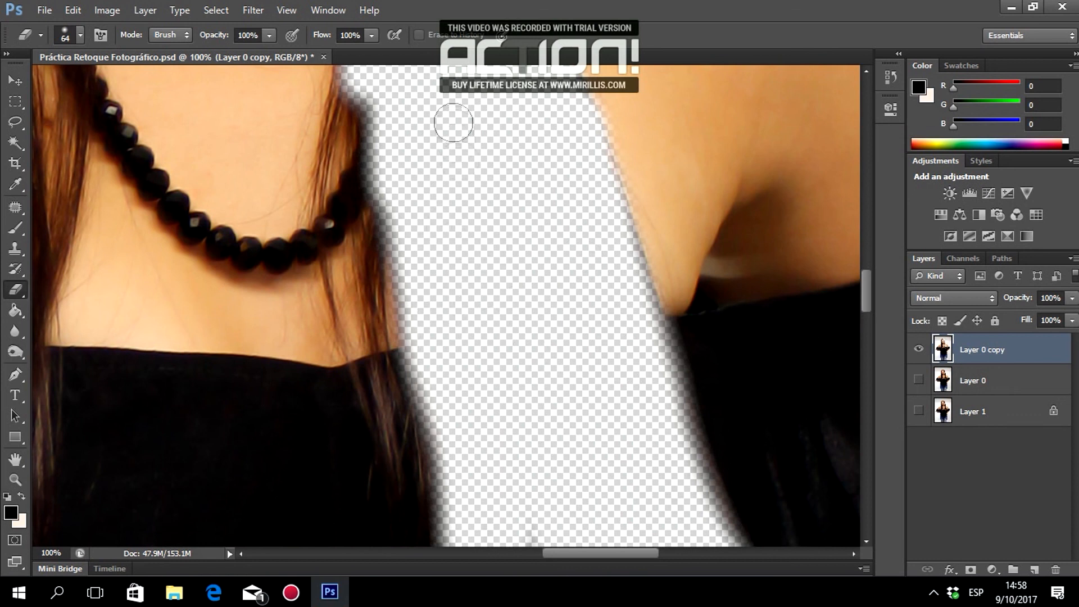
{"action": "scroll", "coordinate": [461, 168], "scroll_direction": "up", "scroll_amount": 3}
With a 44 px eraser, erase strips along the left hair edge beside the face.
{"action": "key", "text": "bracketleft"}
{"action": "key", "text": "bracketleft"}
{"action": "mouse_move", "coordinate": [367, 282]}
{"action": "left_mouse_down"}
{"action": "mouse_move", "coordinate": [361, 253]}
{"action": "mouse_move", "coordinate": [349, 327]}
{"action": "mouse_move", "coordinate": [376, 540]}
{"action": "left_mouse_up"}
{"action": "scroll", "coordinate": [225, 309], "scroll_direction": "up", "scroll_amount": 1}
{"action": "mouse_move", "coordinate": [75, 264]}
{"action": "left_mouse_down"}
{"action": "mouse_move", "coordinate": [219, 441]}
{"action": "mouse_move", "coordinate": [295, 453]}
{"action": "left_mouse_up"}
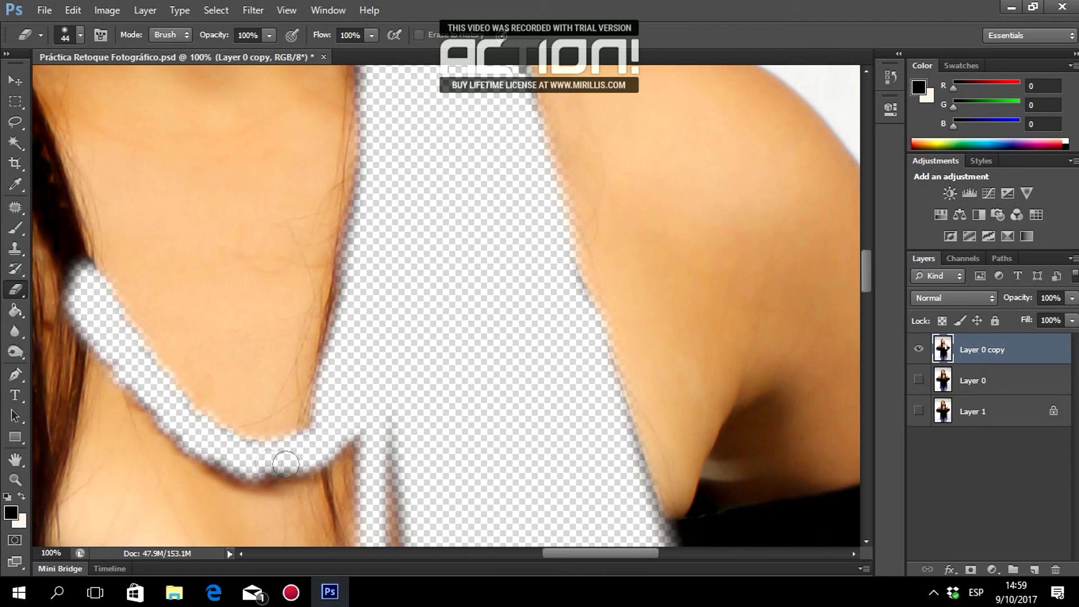
{"action": "left_click_drag", "start_coordinate": [574, 555], "coordinate": [532, 565]}
{"action": "scroll", "coordinate": [337, 337], "scroll_direction": "up", "scroll_amount": 4}
{"action": "left_click_drag", "start_coordinate": [281, 191], "coordinate": [362, 401]}
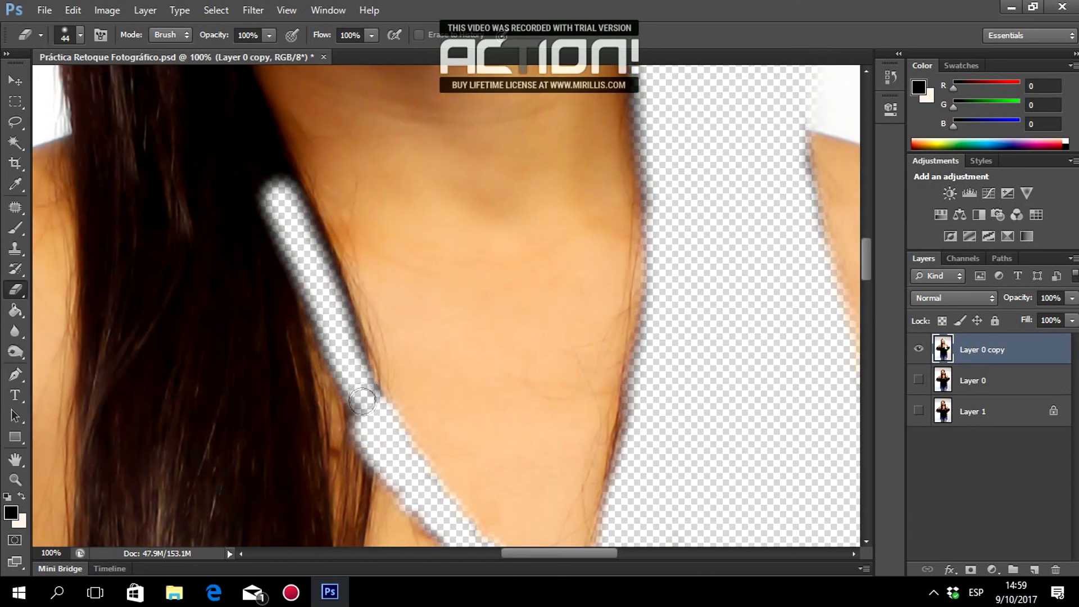
{"action": "scroll", "coordinate": [330, 273], "scroll_direction": "up", "scroll_amount": 5}
{"action": "left_click_drag", "start_coordinate": [215, 193], "coordinate": [250, 418]}
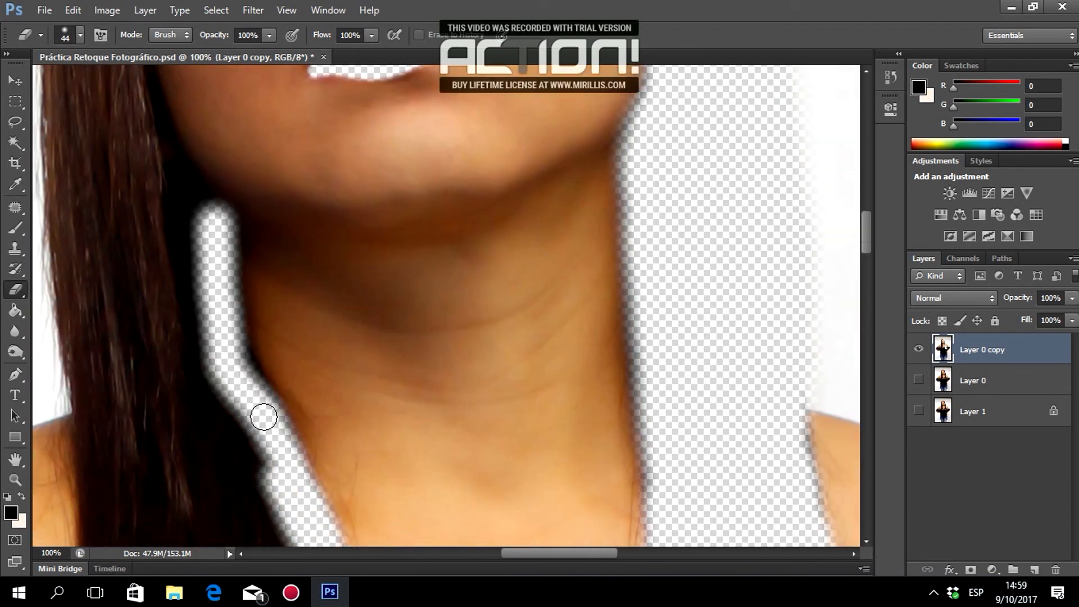
{"action": "scroll", "coordinate": [250, 418], "scroll_direction": "up", "scroll_amount": 5}
{"action": "mouse_move", "coordinate": [114, 177]}
{"action": "left_mouse_down"}
{"action": "mouse_move", "coordinate": [178, 356]}
{"action": "mouse_move", "coordinate": [206, 395]}
{"action": "mouse_move", "coordinate": [117, 413]}
{"action": "left_mouse_up"}
{"action": "scroll", "coordinate": [206, 394], "scroll_direction": "up", "scroll_amount": 9}
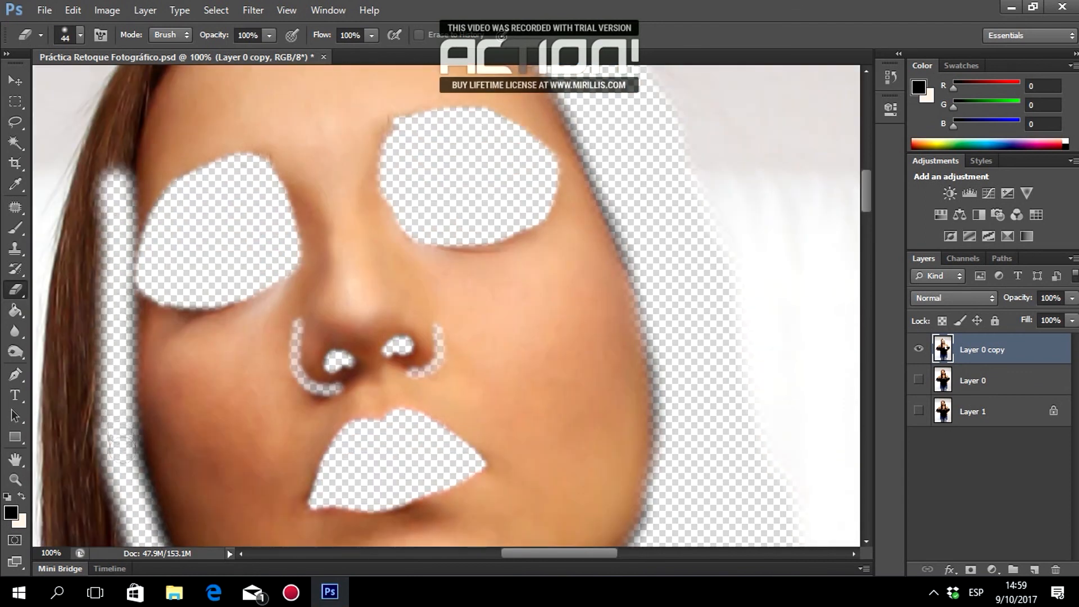
{"action": "scroll", "coordinate": [117, 413], "scroll_direction": "up", "scroll_amount": 5}
{"action": "left_click_drag", "start_coordinate": [189, 154], "coordinate": [149, 207]}
{"action": "scroll", "coordinate": [149, 207], "scroll_direction": "up", "scroll_amount": 3}
Erase the long hair strand falling to the left of the face.
{"action": "mouse_move", "coordinate": [445, 180]}
{"action": "left_mouse_down"}
{"action": "mouse_move", "coordinate": [174, 264]}
{"action": "mouse_move", "coordinate": [410, 196]}
{"action": "left_mouse_up"}
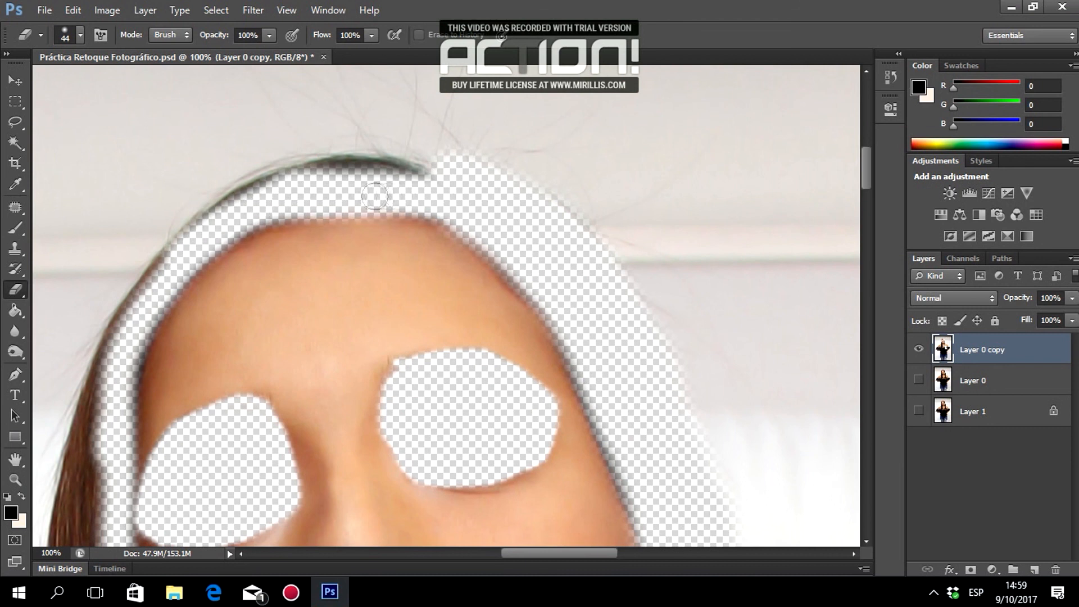
{"action": "left_click_drag", "start_coordinate": [377, 160], "coordinate": [182, 216]}
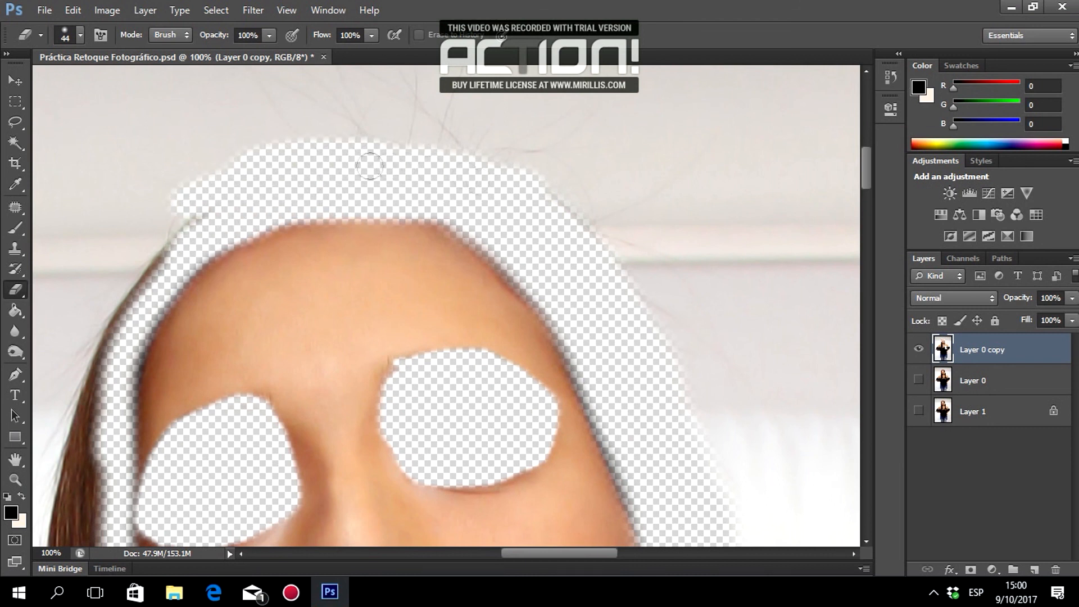
{"action": "left_click_drag", "start_coordinate": [572, 553], "coordinate": [526, 553]}
{"action": "scroll", "coordinate": [489, 168], "scroll_direction": "down", "scroll_amount": 2}
{"action": "left_click_drag", "start_coordinate": [491, 139], "coordinate": [400, 317]}
{"action": "scroll", "coordinate": [459, 187], "scroll_direction": "down", "scroll_amount": 1}
{"action": "mouse_move", "coordinate": [397, 230]}
{"action": "left_mouse_down"}
{"action": "mouse_move", "coordinate": [388, 421]}
{"action": "mouse_move", "coordinate": [420, 432]}
{"action": "left_mouse_up"}
{"action": "scroll", "coordinate": [416, 427], "scroll_direction": "down", "scroll_amount": 1}
{"action": "mouse_move", "coordinate": [374, 292]}
{"action": "left_mouse_down"}
{"action": "mouse_move", "coordinate": [404, 396]}
{"action": "mouse_move", "coordinate": [351, 466]}
{"action": "left_mouse_up"}
{"action": "scroll", "coordinate": [352, 410], "scroll_direction": "down", "scroll_amount": 2}
{"action": "mouse_move", "coordinate": [353, 412]}
{"action": "left_mouse_down"}
{"action": "mouse_move", "coordinate": [427, 393]}
{"action": "mouse_move", "coordinate": [393, 478]}
{"action": "mouse_move", "coordinate": [477, 365]}
{"action": "mouse_move", "coordinate": [524, 464]}
{"action": "left_mouse_up"}
{"action": "scroll", "coordinate": [526, 494], "scroll_direction": "down", "scroll_amount": 6}
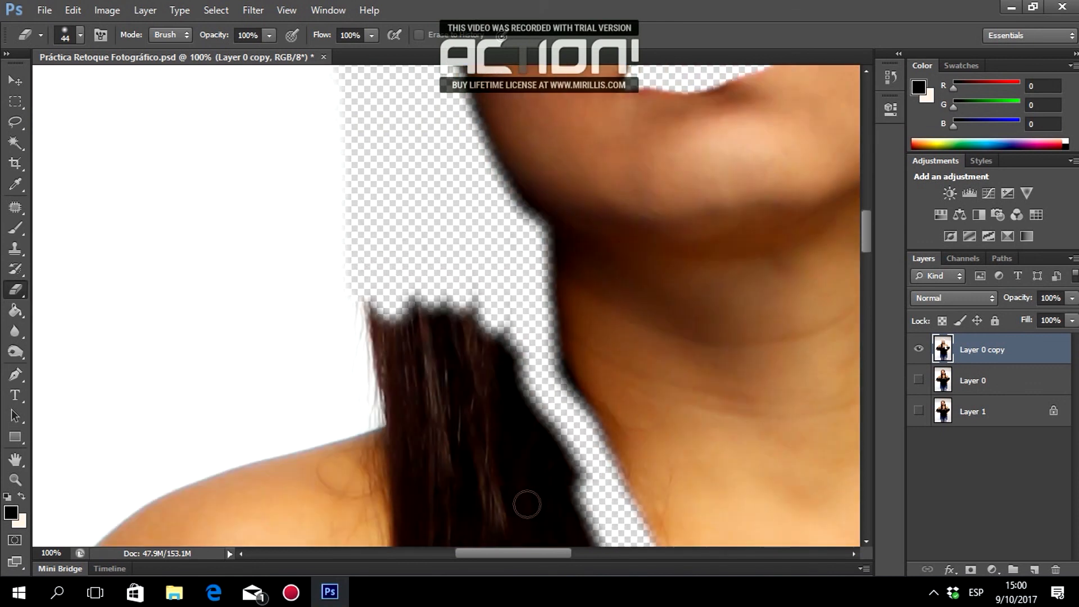
Clear the upper hair between the shoulders and around the neck.
{"action": "left_click_drag", "start_coordinate": [368, 167], "coordinate": [400, 326]}
{"action": "scroll", "coordinate": [400, 326], "scroll_direction": "down", "scroll_amount": 3}
{"action": "left_click_drag", "start_coordinate": [400, 185], "coordinate": [405, 338]}
{"action": "scroll", "coordinate": [407, 331], "scroll_direction": "down", "scroll_amount": 8}
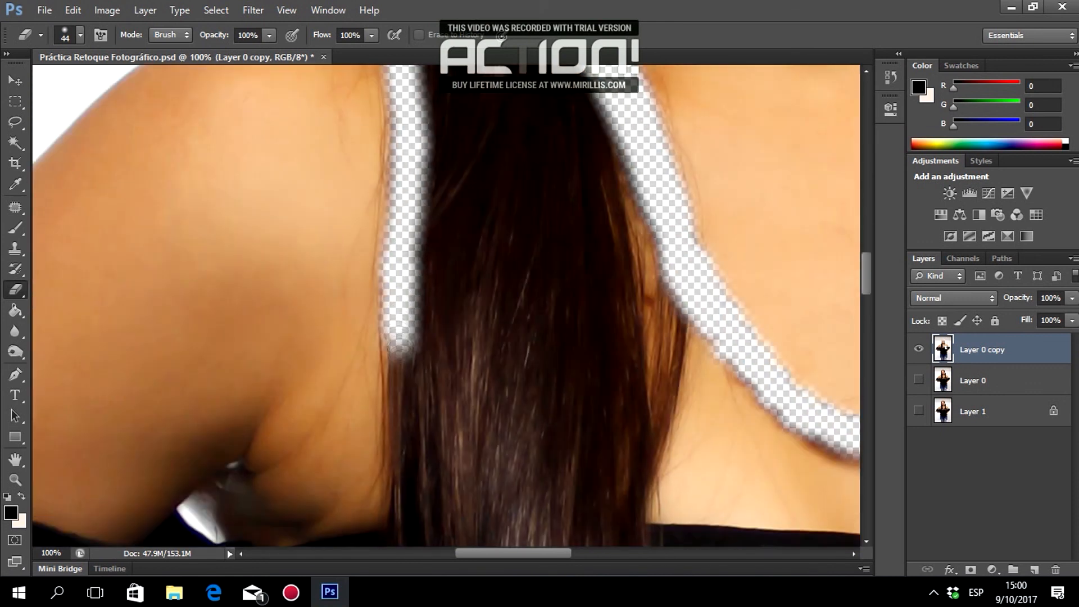
{"action": "mouse_move", "coordinate": [404, 377]}
{"action": "left_mouse_down"}
{"action": "mouse_move", "coordinate": [634, 400]}
{"action": "mouse_move", "coordinate": [621, 364]}
{"action": "mouse_move", "coordinate": [669, 191]}
{"action": "left_mouse_up"}
{"action": "scroll", "coordinate": [669, 191], "scroll_direction": "up", "scroll_amount": 8}
{"action": "mouse_move", "coordinate": [403, 125]}
{"action": "left_mouse_down"}
{"action": "mouse_move", "coordinate": [426, 385]}
{"action": "mouse_move", "coordinate": [388, 106]}
{"action": "mouse_move", "coordinate": [535, 301]}
{"action": "mouse_move", "coordinate": [585, 332]}
{"action": "mouse_move", "coordinate": [513, 356]}
{"action": "mouse_move", "coordinate": [460, 427]}
{"action": "left_mouse_up"}
{"action": "scroll", "coordinate": [461, 427], "scroll_direction": "down", "scroll_amount": 5}
{"action": "mouse_move", "coordinate": [530, 202]}
{"action": "left_mouse_down"}
{"action": "mouse_move", "coordinate": [545, 135]}
{"action": "mouse_move", "coordinate": [621, 289]}
{"action": "mouse_move", "coordinate": [656, 441]}
{"action": "left_mouse_up"}
{"action": "scroll", "coordinate": [629, 365], "scroll_direction": "down", "scroll_amount": 6}
Enlarge the eraser to 72 px and erase a wider band around the head.
{"action": "right_click", "coordinate": [581, 287]}
{"action": "left_click_drag", "start_coordinate": [628, 326], "coordinate": [638, 326]}
{"action": "mouse_move", "coordinate": [426, 182]}
{"action": "left_mouse_down"}
{"action": "mouse_move", "coordinate": [494, 449]}
{"action": "mouse_move", "coordinate": [606, 163]}
{"action": "mouse_move", "coordinate": [534, 394]}
{"action": "mouse_move", "coordinate": [590, 365]}
{"action": "left_mouse_up"}
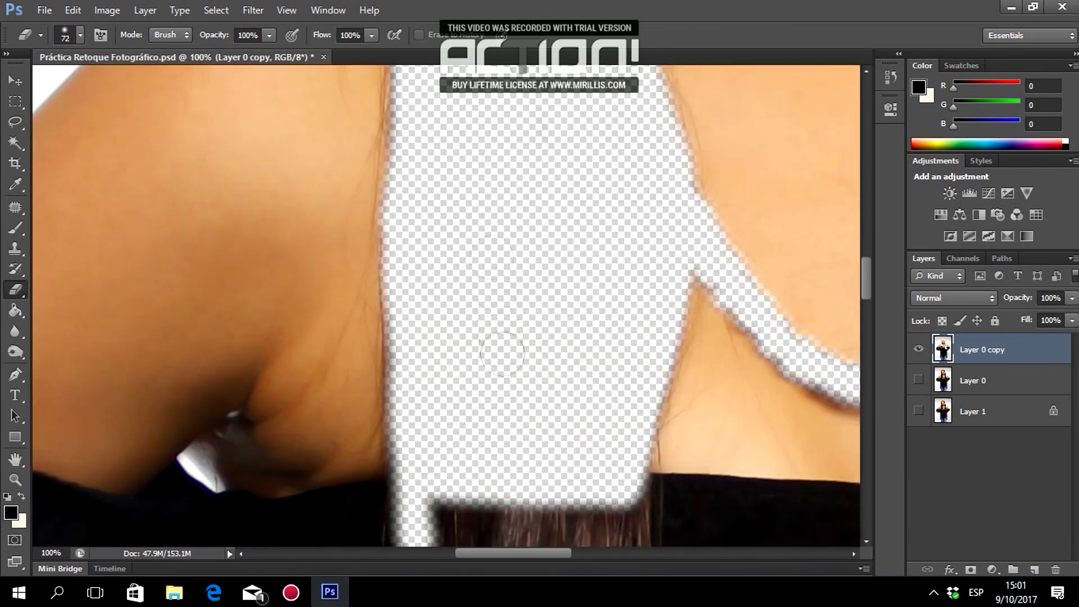
{"action": "scroll", "coordinate": [502, 360], "scroll_direction": "up", "scroll_amount": 8}
Zoom out to 33.33% to see more of the figure.
{"action": "left_click", "coordinate": [16, 479]}
{"action": "left_click", "coordinate": [81, 35]}
{"action": "left_click", "coordinate": [567, 230]}
{"action": "left_click", "coordinate": [566, 231]}
{"action": "left_click", "coordinate": [567, 231]}
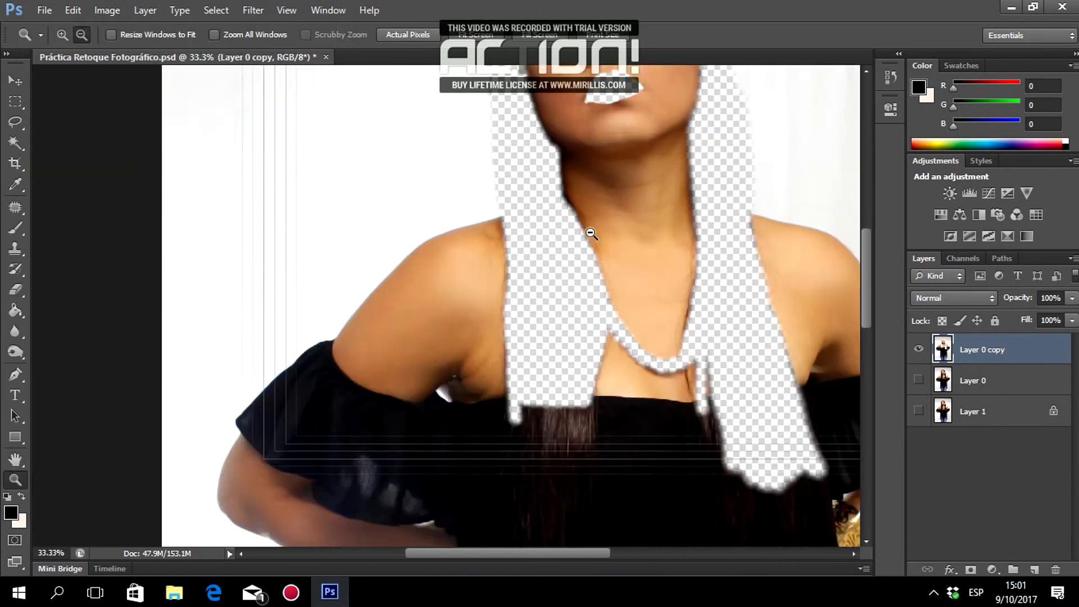
Zoom out to 25%, delete the strip along the top of the image, and deselect.
{"action": "left_click", "coordinate": [590, 233]}
{"action": "scroll", "coordinate": [672, 295], "scroll_direction": "down", "scroll_amount": 6}
{"action": "left_click_drag", "start_coordinate": [582, 555], "coordinate": [634, 556]}
{"action": "scroll", "coordinate": [512, 321], "scroll_direction": "up", "scroll_amount": 8}
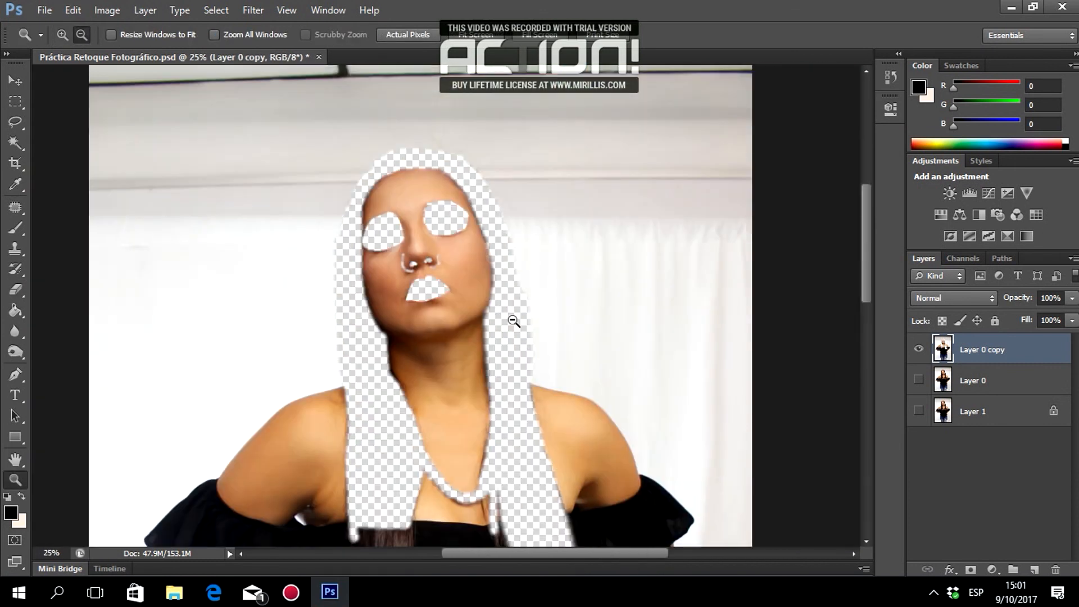
{"action": "scroll", "coordinate": [513, 321], "scroll_direction": "up", "scroll_amount": 3}
{"action": "key", "text": "m"}
{"action": "left_click_drag", "start_coordinate": [771, 201], "coordinate": [804, 211]}
{"action": "key", "text": "Delete"}
{"action": "left_click", "coordinate": [216, 10]}
{"action": "left_click", "coordinate": [230, 42]}
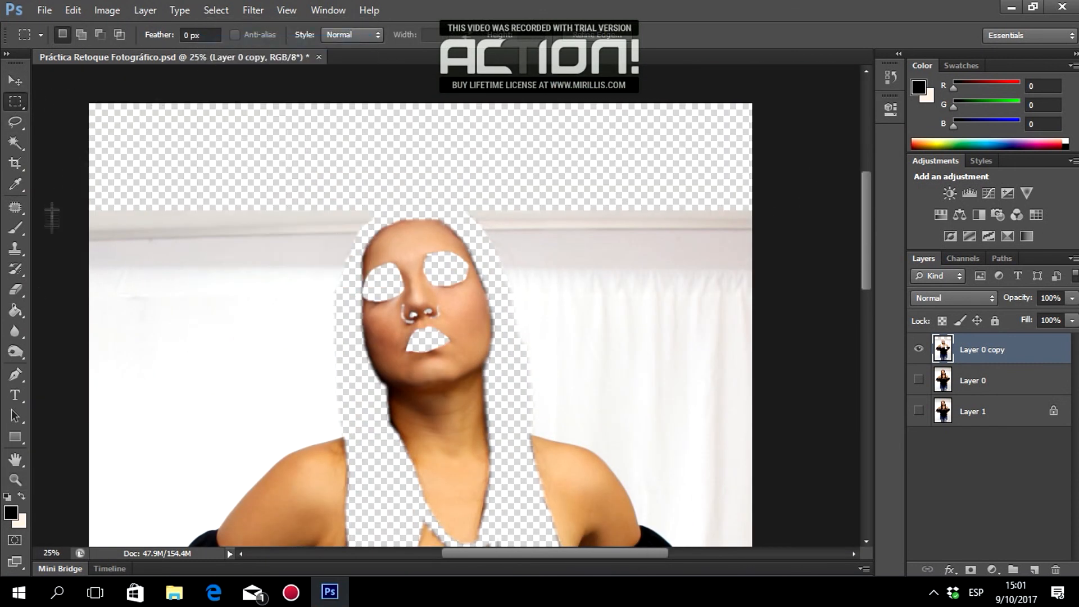
Erase the white background beside the head with a hard round 339 px eraser.
{"action": "right_click", "coordinate": [15, 289]}
{"action": "left_click", "coordinate": [54, 291]}
{"action": "right_click", "coordinate": [163, 233]}
{"action": "left_click", "coordinate": [238, 343]}
{"action": "left_click_drag", "start_coordinate": [266, 273], "coordinate": [283, 272]}
{"action": "left_click", "coordinate": [590, 282]}
{"action": "mouse_move", "coordinate": [590, 283]}
{"action": "left_mouse_down"}
{"action": "mouse_move", "coordinate": [722, 358]}
{"action": "mouse_move", "coordinate": [546, 319]}
{"action": "mouse_move", "coordinate": [576, 217]}
{"action": "left_mouse_up"}
Erase the white background down the right side of the figure.
{"action": "scroll", "coordinate": [681, 335], "scroll_direction": "down", "scroll_amount": 4}
{"action": "left_click_drag", "start_coordinate": [650, 237], "coordinate": [707, 304]}
{"action": "scroll", "coordinate": [707, 304], "scroll_direction": "down", "scroll_amount": 4}
{"action": "mouse_move", "coordinate": [715, 225]}
{"action": "left_mouse_down"}
{"action": "mouse_move", "coordinate": [674, 320]}
{"action": "mouse_move", "coordinate": [646, 526]}
{"action": "left_mouse_up"}
{"action": "scroll", "coordinate": [646, 526], "scroll_direction": "down", "scroll_amount": 4}
{"action": "left_click_drag", "start_coordinate": [640, 315], "coordinate": [744, 539]}
{"action": "scroll", "coordinate": [744, 539], "scroll_direction": "up", "scroll_amount": 4}
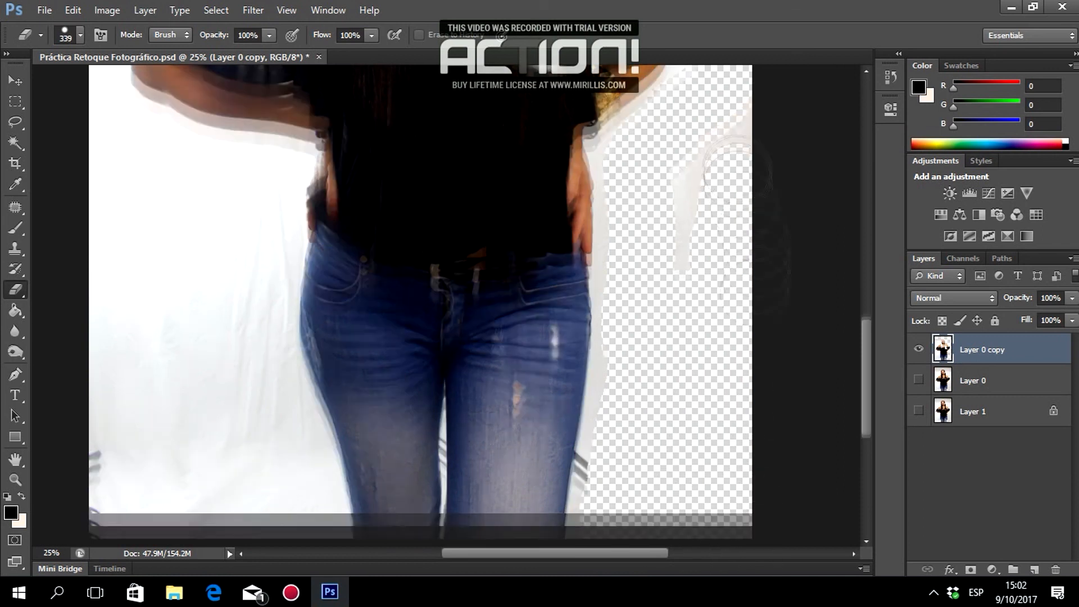
{"action": "left_click_drag", "start_coordinate": [724, 494], "coordinate": [756, 354]}
{"action": "scroll", "coordinate": [755, 354], "scroll_direction": "down", "scroll_amount": 4}
Erase the white background along the left side of the figure.
{"action": "mouse_move", "coordinate": [259, 149]}
{"action": "left_mouse_down"}
{"action": "mouse_move", "coordinate": [245, 231]}
{"action": "mouse_move", "coordinate": [278, 416]}
{"action": "mouse_move", "coordinate": [272, 377]}
{"action": "mouse_move", "coordinate": [228, 413]}
{"action": "mouse_move", "coordinate": [152, 333]}
{"action": "mouse_move", "coordinate": [104, 237]}
{"action": "mouse_move", "coordinate": [101, 163]}
{"action": "mouse_move", "coordinate": [197, 191]}
{"action": "mouse_move", "coordinate": [161, 370]}
{"action": "left_mouse_up"}
{"action": "scroll", "coordinate": [99, 147], "scroll_direction": "up", "scroll_amount": 1}
{"action": "scroll", "coordinate": [76, 406], "scroll_direction": "up", "scroll_amount": 5}
{"action": "mouse_move", "coordinate": [75, 406]}
{"action": "left_mouse_down"}
{"action": "mouse_move", "coordinate": [104, 238]}
{"action": "mouse_move", "coordinate": [254, 125]}
{"action": "left_mouse_up"}
{"action": "scroll", "coordinate": [244, 168], "scroll_direction": "up", "scroll_amount": 3}
{"action": "mouse_move", "coordinate": [255, 273]}
{"action": "left_mouse_down"}
{"action": "mouse_move", "coordinate": [313, 254]}
{"action": "mouse_move", "coordinate": [312, 149]}
{"action": "left_mouse_up"}
{"action": "scroll", "coordinate": [313, 224], "scroll_direction": "up", "scroll_amount": 5}
{"action": "mouse_move", "coordinate": [315, 272]}
{"action": "left_mouse_down"}
{"action": "mouse_move", "coordinate": [265, 270]}
{"action": "mouse_move", "coordinate": [178, 168]}
{"action": "left_mouse_up"}
{"action": "scroll", "coordinate": [141, 242], "scroll_direction": "down", "scroll_amount": 5}
{"action": "left_click_drag", "start_coordinate": [121, 298], "coordinate": [130, 274]}
{"action": "scroll", "coordinate": [129, 281], "scroll_direction": "down", "scroll_amount": 7}
{"action": "scroll", "coordinate": [129, 315], "scroll_direction": "up", "scroll_amount": 4}
Switch the eraser to a soft 63 px brush and zoom in on the torso to 50%.
{"action": "right_click", "coordinate": [313, 328]}
{"action": "left_click", "coordinate": [413, 430]}
{"action": "left_click_drag", "start_coordinate": [424, 367], "coordinate": [376, 367]}
{"action": "left_click", "coordinate": [292, 340]}
{"action": "scroll", "coordinate": [206, 303], "scroll_direction": "down", "scroll_amount": 3}
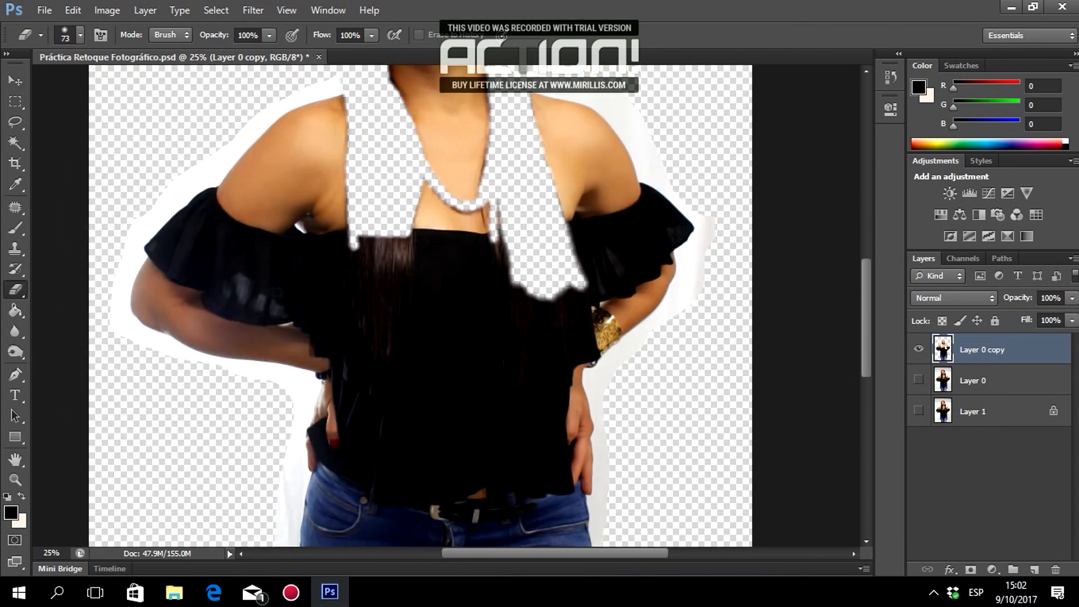
{"action": "left_click", "coordinate": [20, 479]}
{"action": "left_click", "coordinate": [478, 304]}
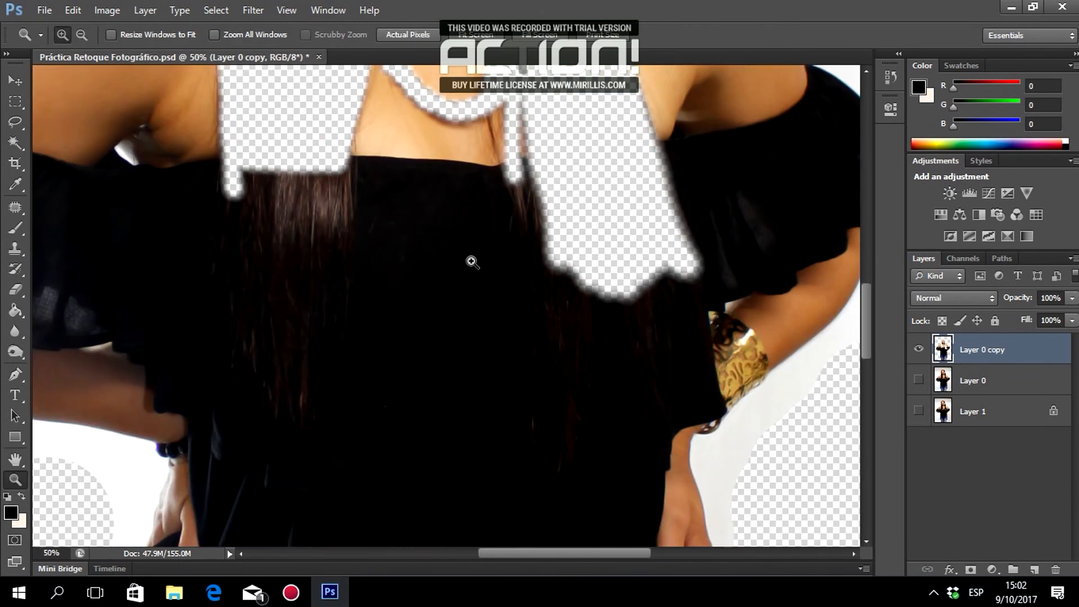
Erase a band along the shoulder and the arm's lower edge under the armpit.
{"action": "left_click", "coordinate": [16, 289]}
{"action": "scroll", "coordinate": [365, 193], "scroll_direction": "up", "scroll_amount": 1}
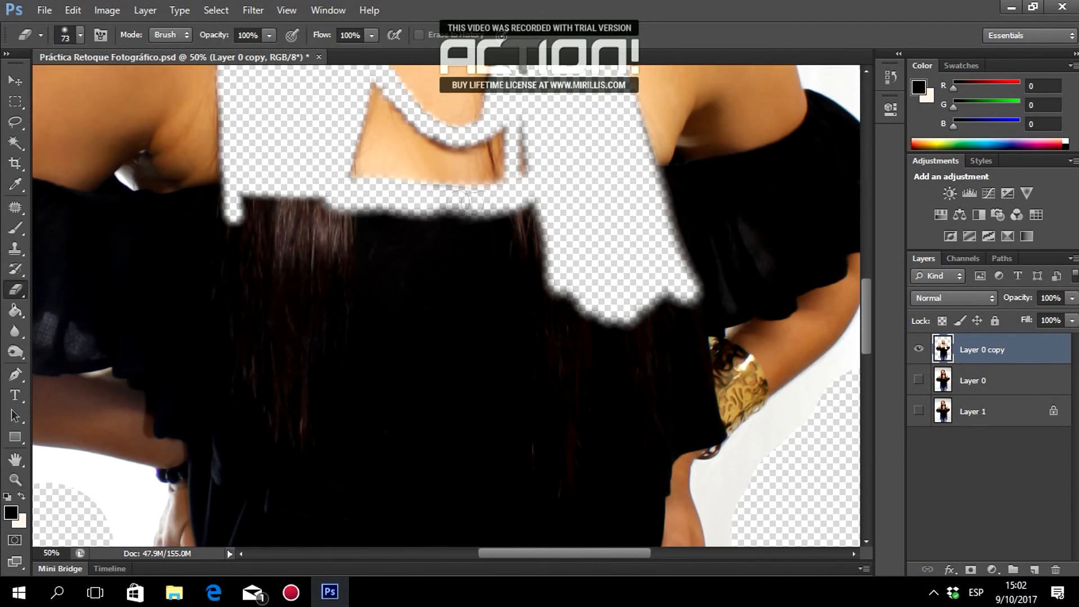
{"action": "mouse_move", "coordinate": [718, 169]}
{"action": "left_mouse_down"}
{"action": "mouse_move", "coordinate": [808, 131]}
{"action": "mouse_move", "coordinate": [812, 73]}
{"action": "left_mouse_up"}
{"action": "scroll", "coordinate": [631, 190], "scroll_direction": "up", "scroll_amount": 2}
{"action": "left_click_drag", "start_coordinate": [506, 557], "coordinate": [467, 556]}
{"action": "left_click_drag", "start_coordinate": [132, 158], "coordinate": [138, 141]}
{"action": "left_click_drag", "start_coordinate": [191, 227], "coordinate": [350, 242]}
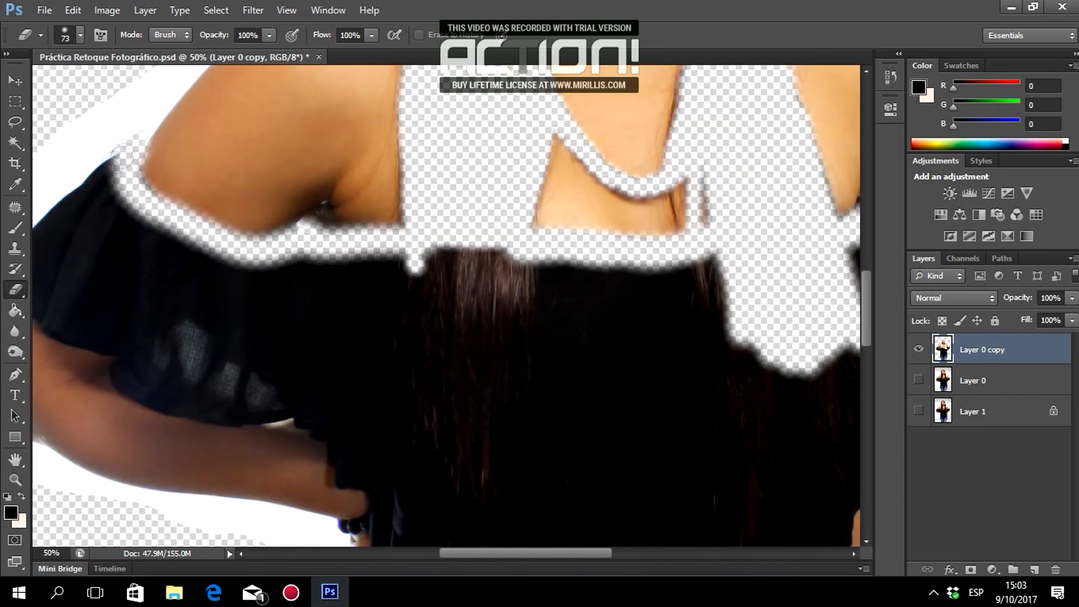
Erase the dark sleeve from the shoulder up to the hair.
{"action": "left_click", "coordinate": [467, 542]}
{"action": "left_click_drag", "start_coordinate": [465, 554], "coordinate": [440, 562]}
{"action": "left_click_drag", "start_coordinate": [191, 198], "coordinate": [111, 263]}
{"action": "mouse_move", "coordinate": [191, 338]}
{"action": "left_mouse_down"}
{"action": "mouse_move", "coordinate": [312, 402]}
{"action": "mouse_move", "coordinate": [409, 416]}
{"action": "left_mouse_up"}
{"action": "scroll", "coordinate": [408, 416], "scroll_direction": "down", "scroll_amount": 2}
{"action": "left_click_drag", "start_coordinate": [419, 363], "coordinate": [499, 431]}
{"action": "mouse_move", "coordinate": [146, 219]}
{"action": "left_mouse_down"}
{"action": "mouse_move", "coordinate": [197, 225]}
{"action": "mouse_move", "coordinate": [270, 151]}
{"action": "mouse_move", "coordinate": [540, 210]}
{"action": "mouse_move", "coordinate": [504, 246]}
{"action": "mouse_move", "coordinate": [214, 275]}
{"action": "mouse_move", "coordinate": [304, 317]}
{"action": "mouse_move", "coordinate": [461, 292]}
{"action": "mouse_move", "coordinate": [313, 326]}
{"action": "mouse_move", "coordinate": [495, 348]}
{"action": "mouse_move", "coordinate": [606, 225]}
{"action": "mouse_move", "coordinate": [725, 269]}
{"action": "mouse_move", "coordinate": [517, 367]}
{"action": "mouse_move", "coordinate": [523, 421]}
{"action": "mouse_move", "coordinate": [618, 389]}
{"action": "left_mouse_up"}
{"action": "scroll", "coordinate": [618, 389], "scroll_direction": "right", "scroll_amount": 3}
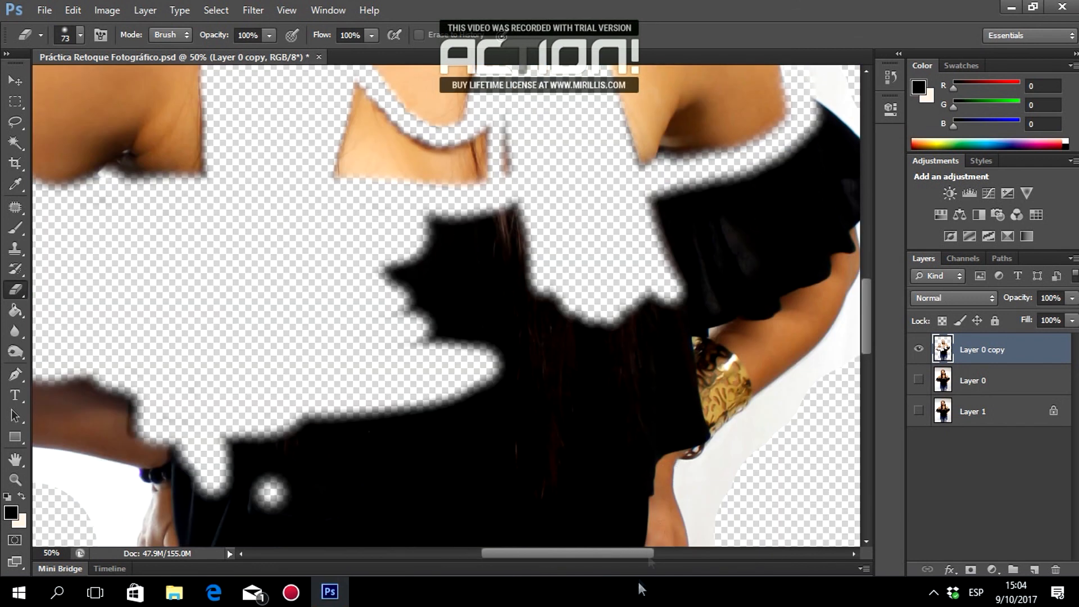
{"action": "left_click_drag", "start_coordinate": [641, 589], "coordinate": [679, 584]}
{"action": "mouse_move", "coordinate": [655, 107]}
{"action": "left_mouse_down"}
{"action": "mouse_move", "coordinate": [674, 225]}
{"action": "mouse_move", "coordinate": [601, 306]}
{"action": "mouse_move", "coordinate": [524, 318]}
{"action": "mouse_move", "coordinate": [550, 296]}
{"action": "left_mouse_up"}
{"action": "mouse_move", "coordinate": [632, 140]}
{"action": "left_mouse_down"}
{"action": "mouse_move", "coordinate": [494, 236]}
{"action": "mouse_move", "coordinate": [551, 269]}
{"action": "mouse_move", "coordinate": [624, 218]}
{"action": "left_mouse_up"}
{"action": "scroll", "coordinate": [443, 281], "scroll_direction": "down", "scroll_amount": 3}
{"action": "scroll", "coordinate": [438, 280], "scroll_direction": "up", "scroll_amount": 1}
Shrink the eraser to 49 px and erase small remaining areas of the sleeve.
{"action": "right_click", "coordinate": [425, 274]}
{"action": "left_click", "coordinate": [528, 285]}
{"action": "left_click", "coordinate": [550, 221]}
{"action": "left_click_drag", "start_coordinate": [512, 198], "coordinate": [515, 207]}
{"action": "left_click_drag", "start_coordinate": [471, 471], "coordinate": [479, 497]}
{"action": "scroll", "coordinate": [478, 497], "scroll_direction": "down", "scroll_amount": 2}
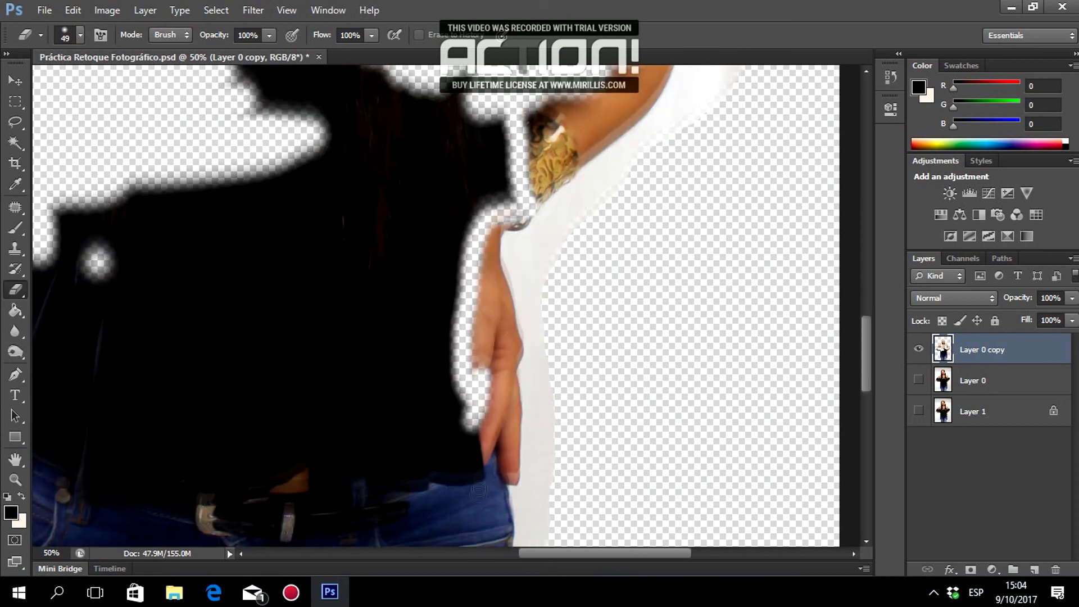
{"action": "left_click_drag", "start_coordinate": [476, 401], "coordinate": [492, 434]}
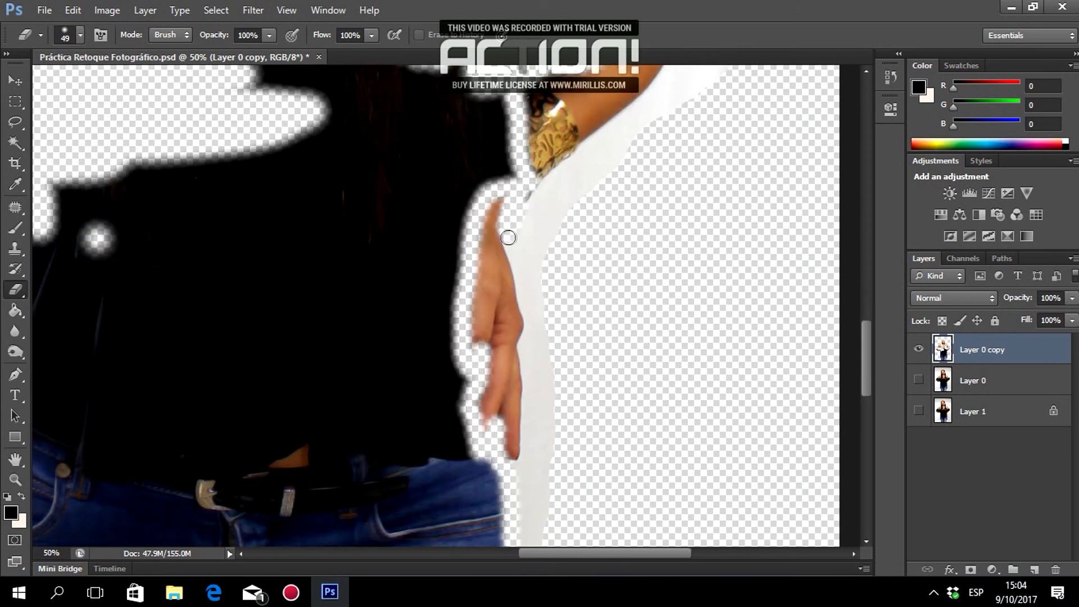
{"action": "scroll", "coordinate": [539, 358], "scroll_direction": "down", "scroll_amount": 2}
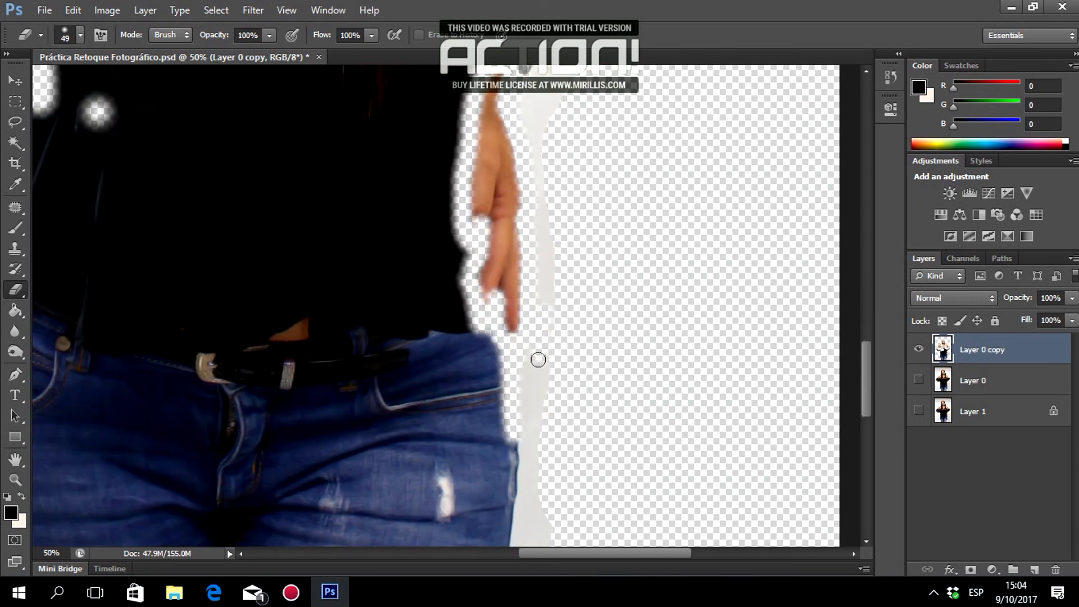
{"action": "scroll", "coordinate": [690, 174], "scroll_direction": "up", "scroll_amount": 5}
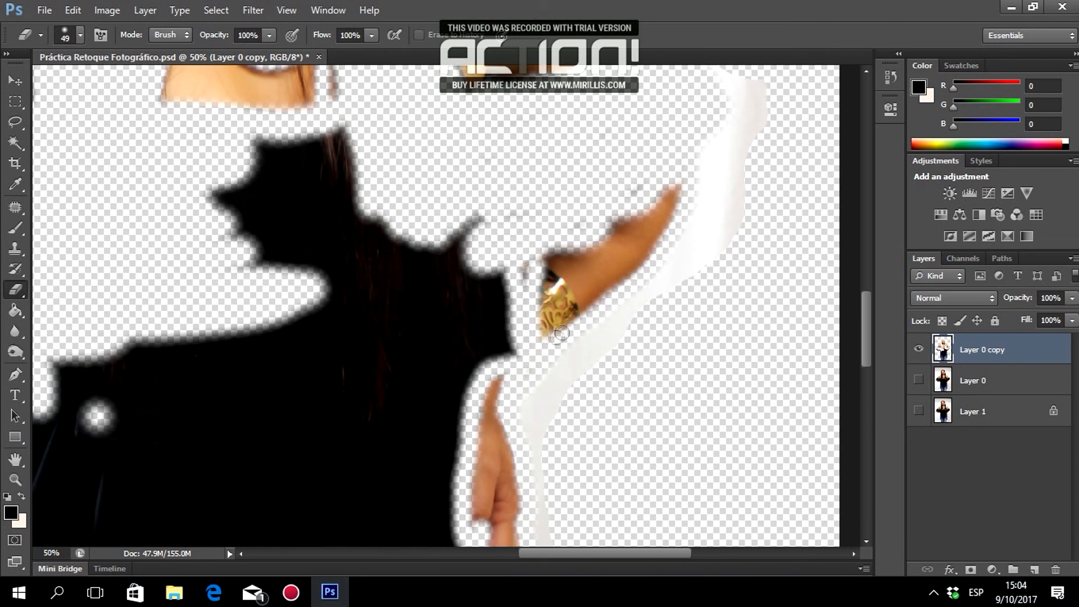
{"action": "scroll", "coordinate": [571, 320], "scroll_direction": "up", "scroll_amount": 1}
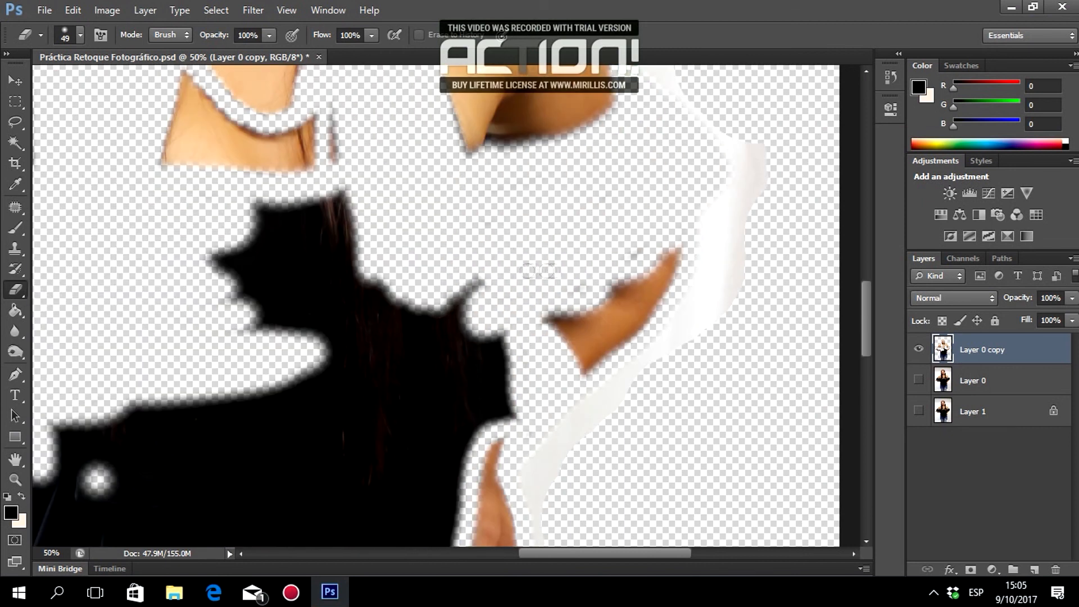
{"action": "scroll", "coordinate": [639, 254], "scroll_direction": "up", "scroll_amount": 5}
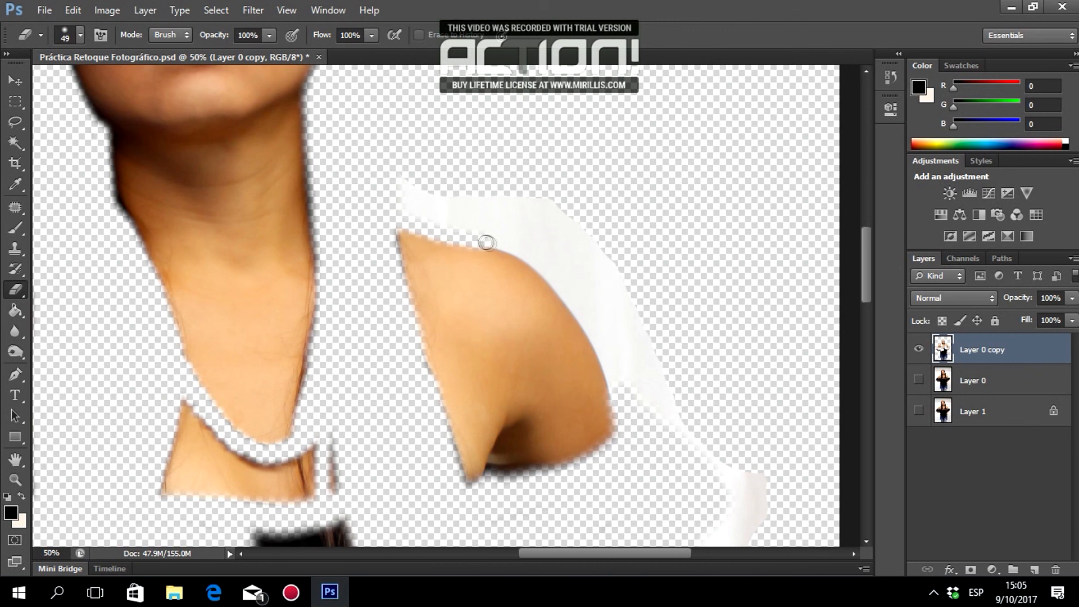
{"action": "scroll", "coordinate": [556, 268], "scroll_direction": "down", "scroll_amount": 1}
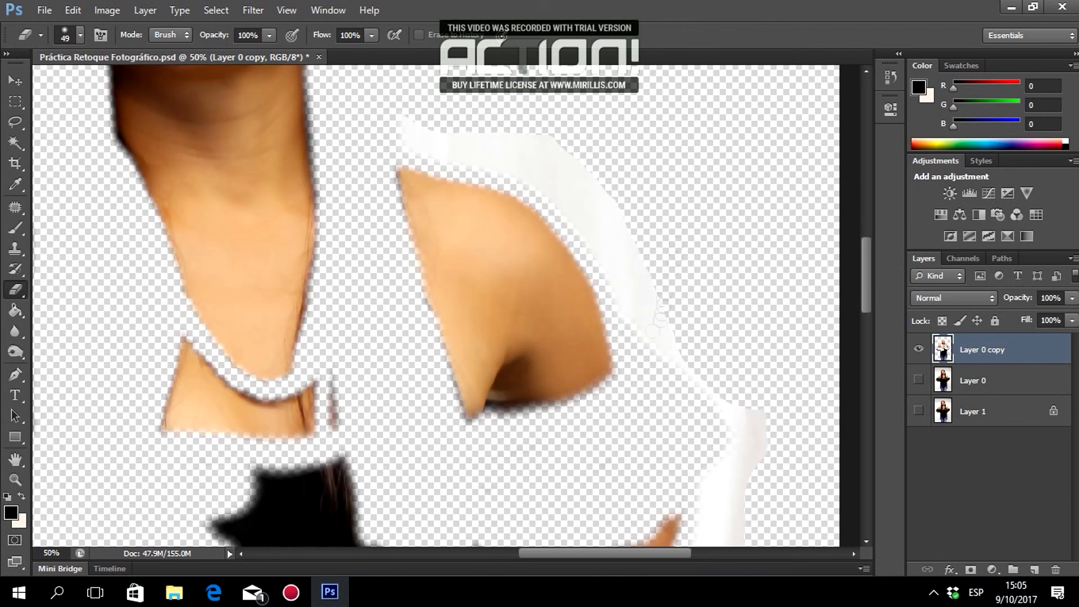
{"action": "scroll", "coordinate": [635, 363], "scroll_direction": "up", "scroll_amount": 1}
Resize the eraser and erase the leftover white strip.
{"action": "right_click", "coordinate": [678, 191]}
{"action": "left_click_drag", "start_coordinate": [706, 234], "coordinate": [710, 234]}
{"action": "left_click_drag", "start_coordinate": [584, 207], "coordinate": [533, 171]}
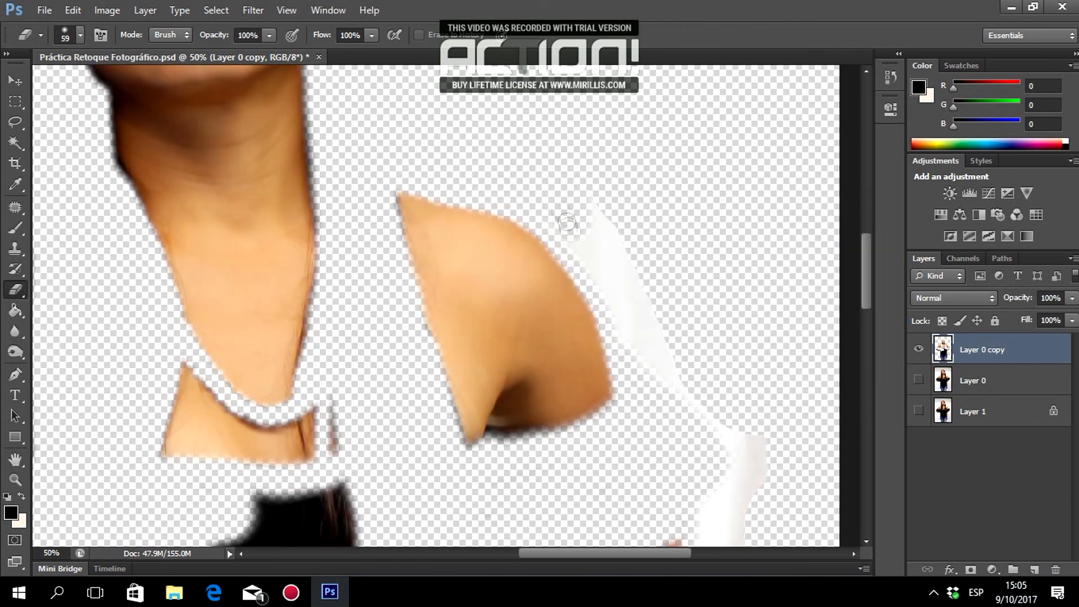
{"action": "scroll", "coordinate": [668, 247], "scroll_direction": "down", "scroll_amount": 4}
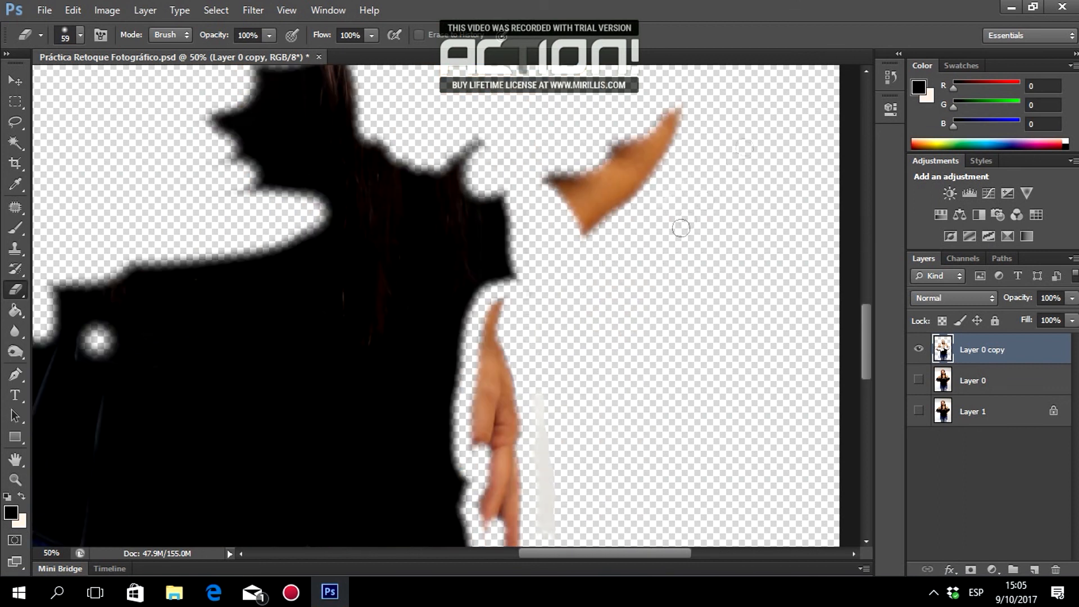
{"action": "scroll", "coordinate": [782, 147], "scroll_direction": "down", "scroll_amount": 6}
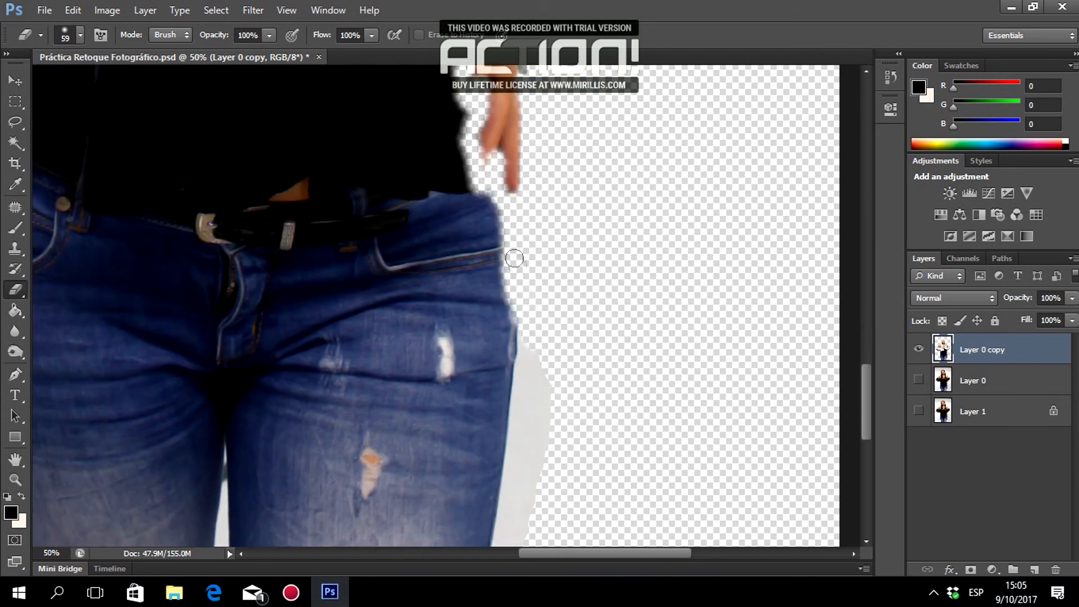
{"action": "scroll", "coordinate": [570, 393], "scroll_direction": "up", "scroll_amount": 10}
{"action": "scroll", "coordinate": [571, 271], "scroll_direction": "down", "scroll_amount": 1}
Switch to a hard-edged 102 px eraser and erase the dark clothing down the torso.
{"action": "right_click", "coordinate": [336, 253]}
{"action": "left_click", "coordinate": [407, 363]}
{"action": "mouse_move", "coordinate": [270, 239]}
{"action": "left_mouse_down"}
{"action": "mouse_move", "coordinate": [301, 200]}
{"action": "mouse_move", "coordinate": [427, 204]}
{"action": "mouse_move", "coordinate": [386, 313]}
{"action": "mouse_move", "coordinate": [530, 368]}
{"action": "mouse_move", "coordinate": [446, 404]}
{"action": "mouse_move", "coordinate": [399, 385]}
{"action": "left_mouse_up"}
{"action": "scroll", "coordinate": [399, 385], "scroll_direction": "down", "scroll_amount": 4}
{"action": "left_click_drag", "start_coordinate": [458, 188], "coordinate": [451, 370]}
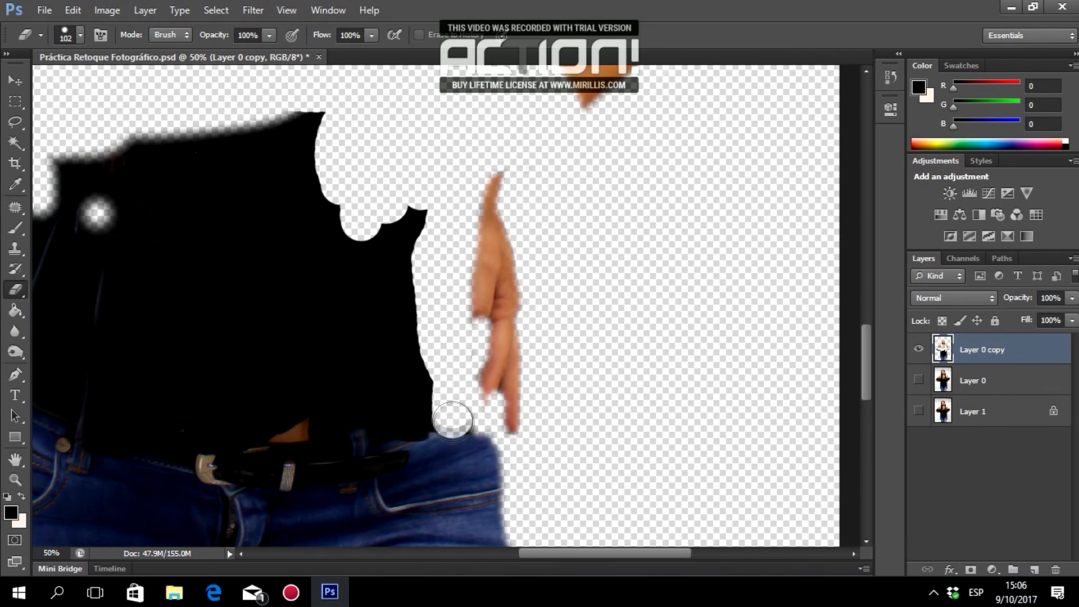
{"action": "scroll", "coordinate": [452, 406], "scroll_direction": "down", "scroll_amount": 4}
{"action": "left_click_drag", "start_coordinate": [452, 317], "coordinate": [489, 385]}
{"action": "scroll", "coordinate": [489, 386], "scroll_direction": "down", "scroll_amount": 7}
{"action": "left_click_drag", "start_coordinate": [494, 236], "coordinate": [502, 405]}
{"action": "scroll", "coordinate": [502, 404], "scroll_direction": "down", "scroll_amount": 9}
{"action": "left_click_drag", "start_coordinate": [501, 202], "coordinate": [475, 492]}
Erase the belt and upper jeans.
{"action": "scroll", "coordinate": [474, 492], "scroll_direction": "up", "scroll_amount": 20}
{"action": "mouse_move", "coordinate": [320, 149]}
{"action": "left_mouse_down"}
{"action": "mouse_move", "coordinate": [164, 160]}
{"action": "mouse_move", "coordinate": [185, 205]}
{"action": "mouse_move", "coordinate": [301, 186]}
{"action": "left_mouse_up"}
{"action": "left_click_drag", "start_coordinate": [546, 554], "coordinate": [493, 556]}
{"action": "mouse_move", "coordinate": [301, 225]}
{"action": "left_mouse_down"}
{"action": "mouse_move", "coordinate": [304, 291]}
{"action": "mouse_move", "coordinate": [211, 499]}
{"action": "mouse_move", "coordinate": [585, 407]}
{"action": "mouse_move", "coordinate": [455, 427]}
{"action": "mouse_move", "coordinate": [365, 270]}
{"action": "mouse_move", "coordinate": [407, 236]}
{"action": "mouse_move", "coordinate": [568, 236]}
{"action": "mouse_move", "coordinate": [650, 421]}
{"action": "mouse_move", "coordinate": [646, 494]}
{"action": "left_mouse_up"}
{"action": "scroll", "coordinate": [418, 268], "scroll_direction": "down", "scroll_amount": 5}
{"action": "mouse_move", "coordinate": [419, 268]}
{"action": "left_mouse_down"}
{"action": "mouse_move", "coordinate": [180, 264]}
{"action": "mouse_move", "coordinate": [450, 348]}
{"action": "mouse_move", "coordinate": [508, 351]}
{"action": "mouse_move", "coordinate": [196, 372]}
{"action": "left_mouse_up"}
At 25% zoom, delete the remaining jeans area with a rectangular selection and deselect.
{"action": "left_click", "coordinate": [15, 479]}
{"action": "left_click", "coordinate": [469, 353], "text": "alt"}
{"action": "left_click", "coordinate": [470, 352], "text": "alt"}
{"action": "scroll", "coordinate": [543, 323], "scroll_direction": "down", "scroll_amount": 3}
{"action": "left_click", "coordinate": [16, 102]}
{"action": "left_click_drag", "start_coordinate": [268, 211], "coordinate": [650, 457]}
{"action": "key", "text": "Delete"}
{"action": "scroll", "coordinate": [640, 393], "scroll_direction": "up", "scroll_amount": 5}
{"action": "left_click", "coordinate": [218, 10]}
{"action": "left_click", "coordinate": [228, 42]}
{"action": "scroll", "coordinate": [224, 202], "scroll_direction": "up", "scroll_amount": 3}
Zoom to 50% on the face and erase white along the arm's left edge with a soft 64 px brush.
{"action": "left_click", "coordinate": [16, 479]}
{"action": "left_click", "coordinate": [337, 271]}
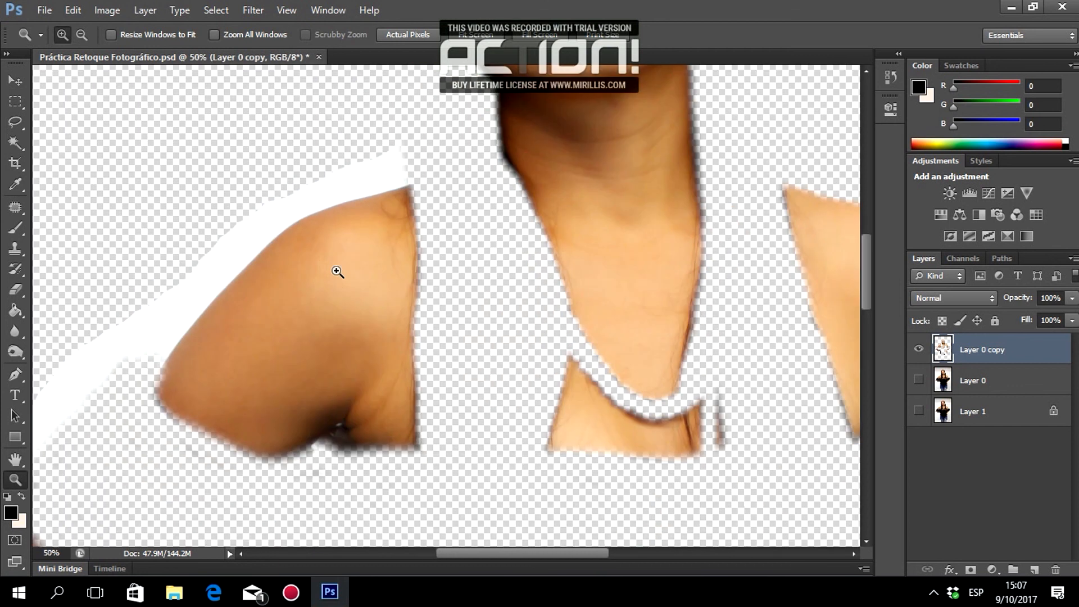
{"action": "key", "text": "e"}
{"action": "right_click", "coordinate": [352, 178]}
{"action": "left_click", "coordinate": [440, 281]}
{"action": "left_click_drag", "start_coordinate": [166, 359], "coordinate": [217, 281]}
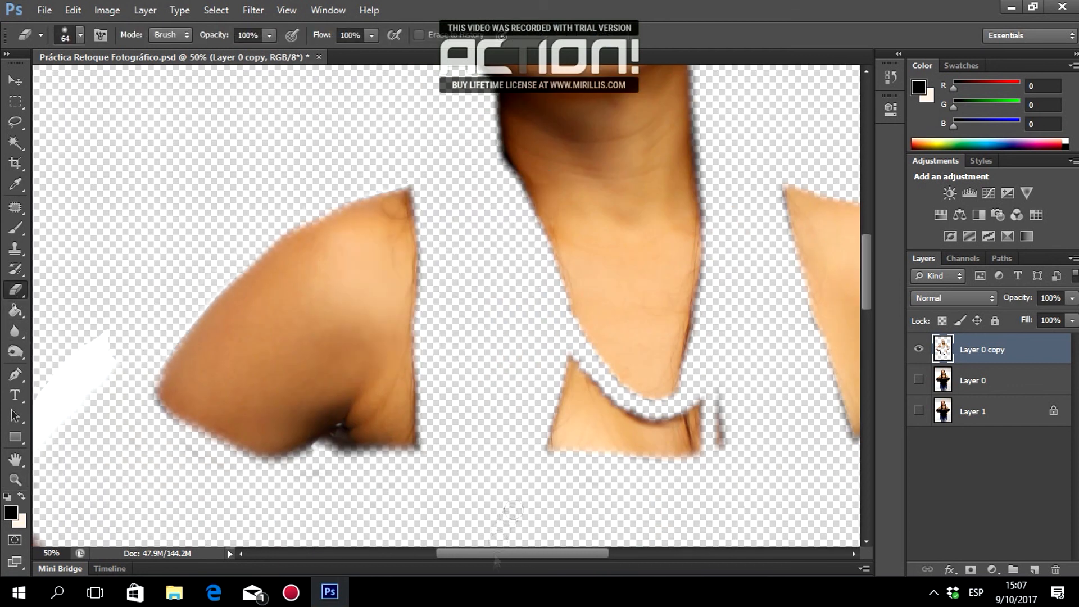
{"action": "left_click_drag", "start_coordinate": [494, 553], "coordinate": [462, 553]}
{"action": "left_click_drag", "start_coordinate": [274, 351], "coordinate": [442, 198]}
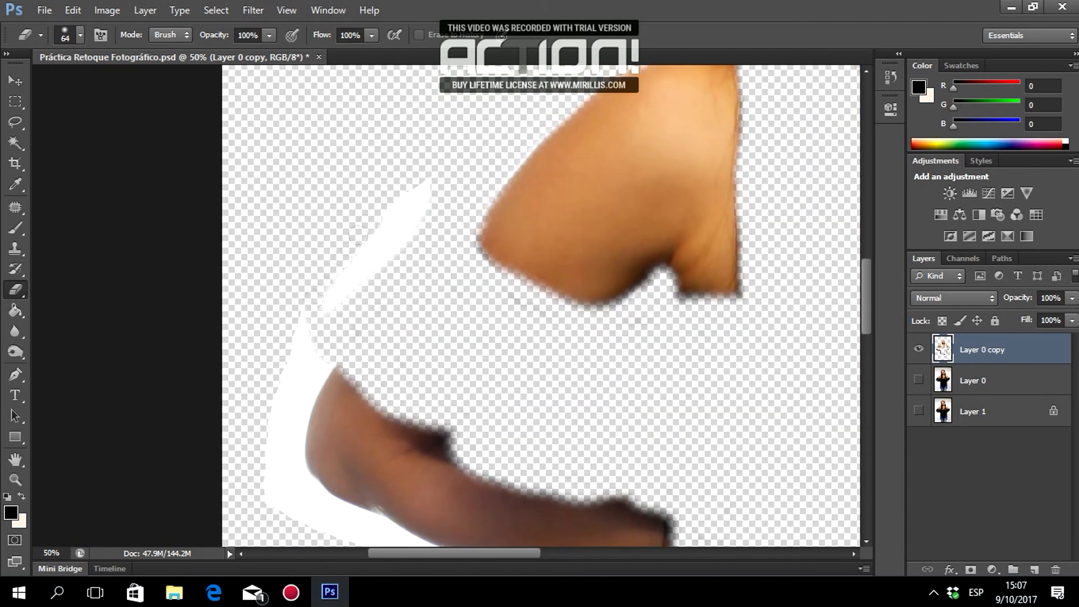
Reduce the eraser to 30 px and erase the leftover black clothing near the hand.
{"action": "scroll", "coordinate": [304, 281], "scroll_direction": "down", "scroll_amount": 3}
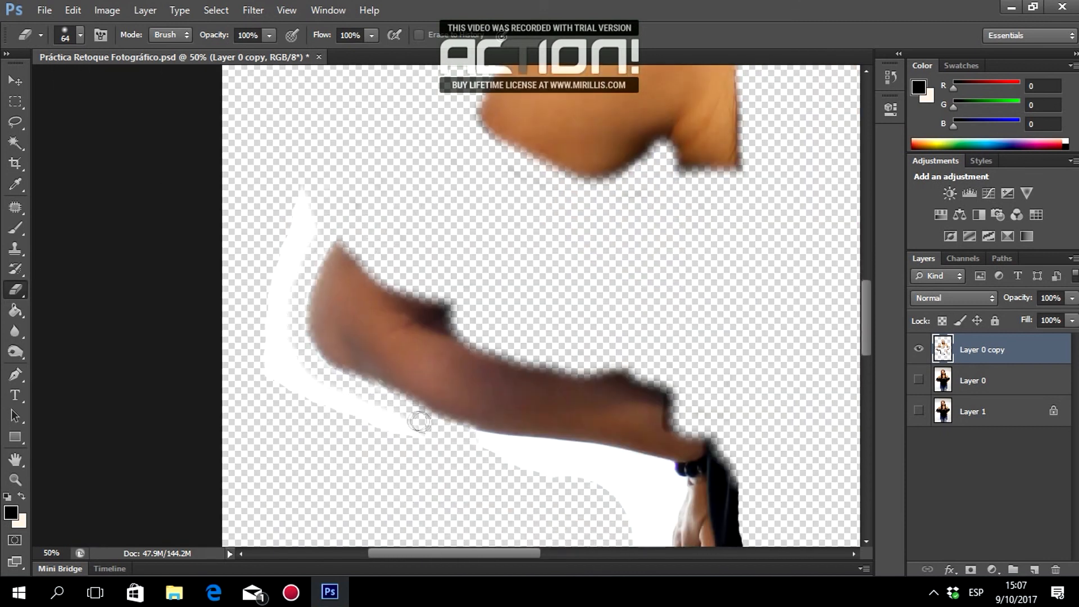
{"action": "scroll", "coordinate": [506, 327], "scroll_direction": "down", "scroll_amount": 3}
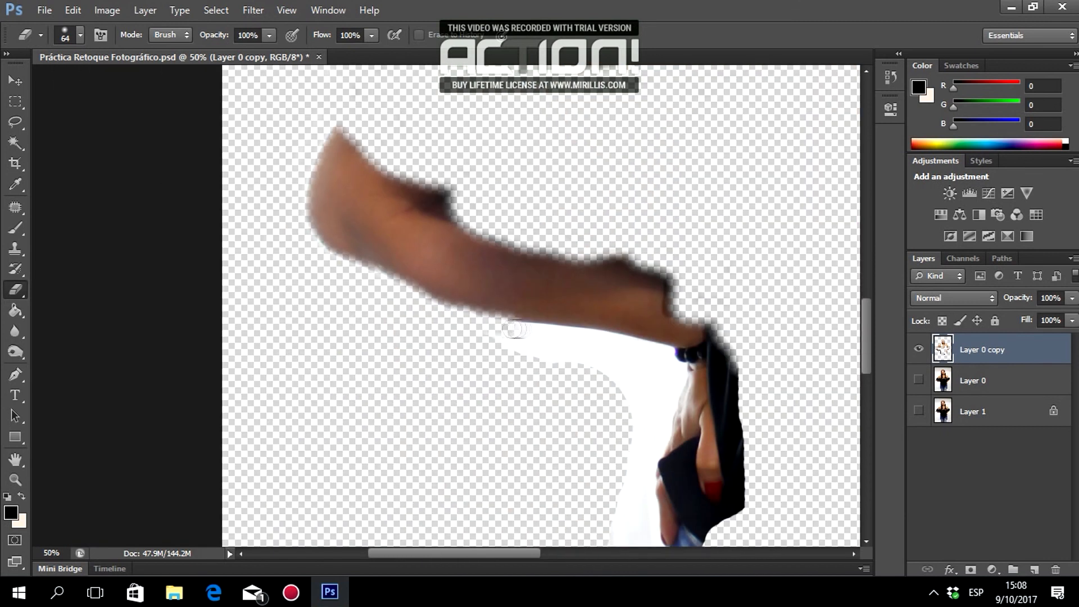
{"action": "scroll", "coordinate": [650, 353], "scroll_direction": "down", "scroll_amount": 3}
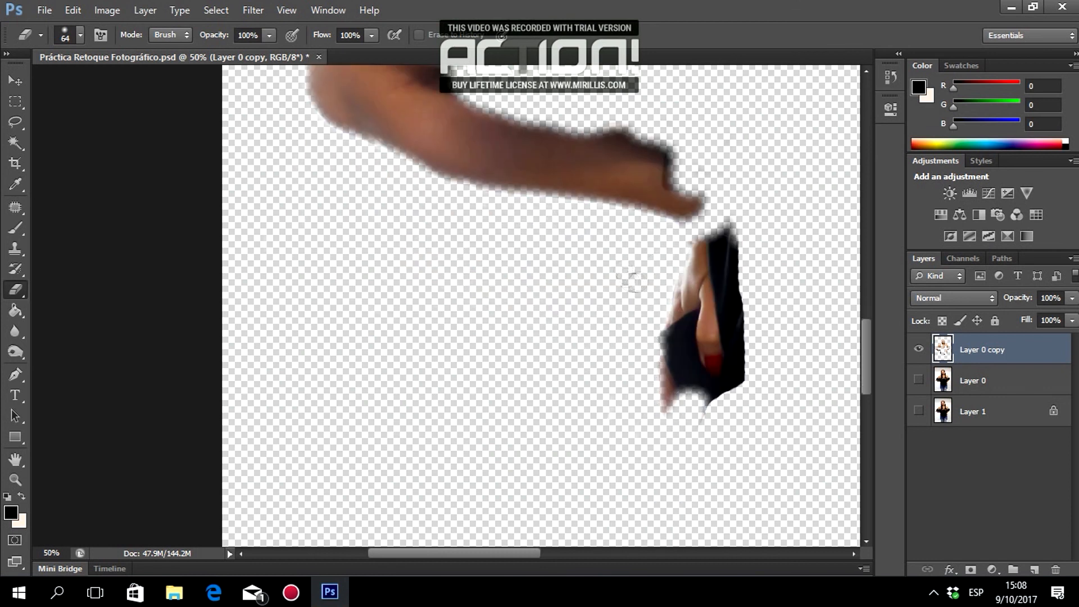
{"action": "right_click", "coordinate": [766, 344]}
{"action": "left_click", "coordinate": [809, 382]}
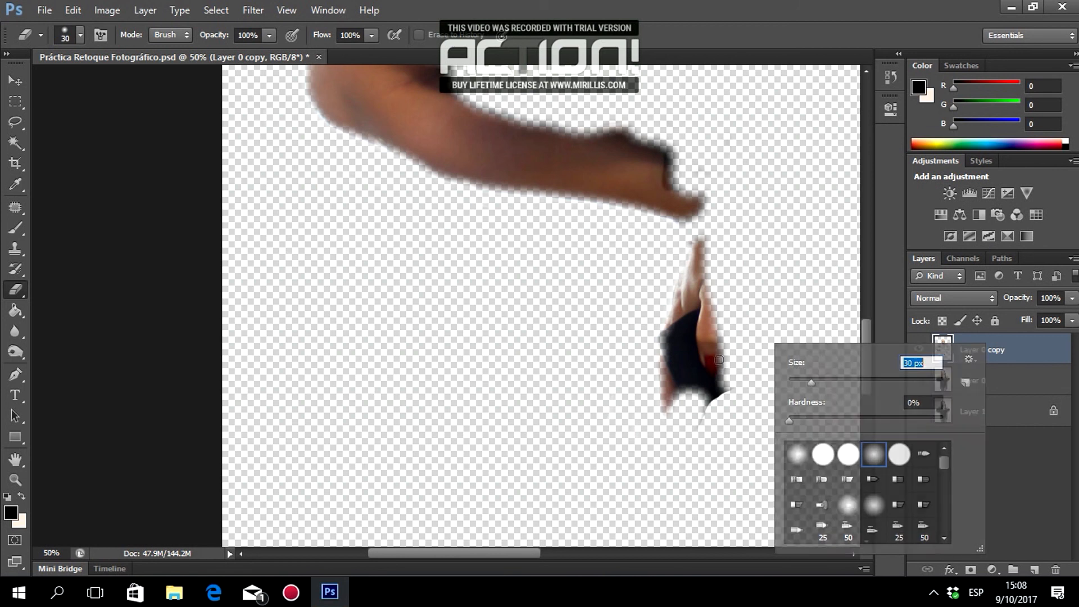
{"action": "left_click_drag", "start_coordinate": [719, 360], "coordinate": [720, 396]}
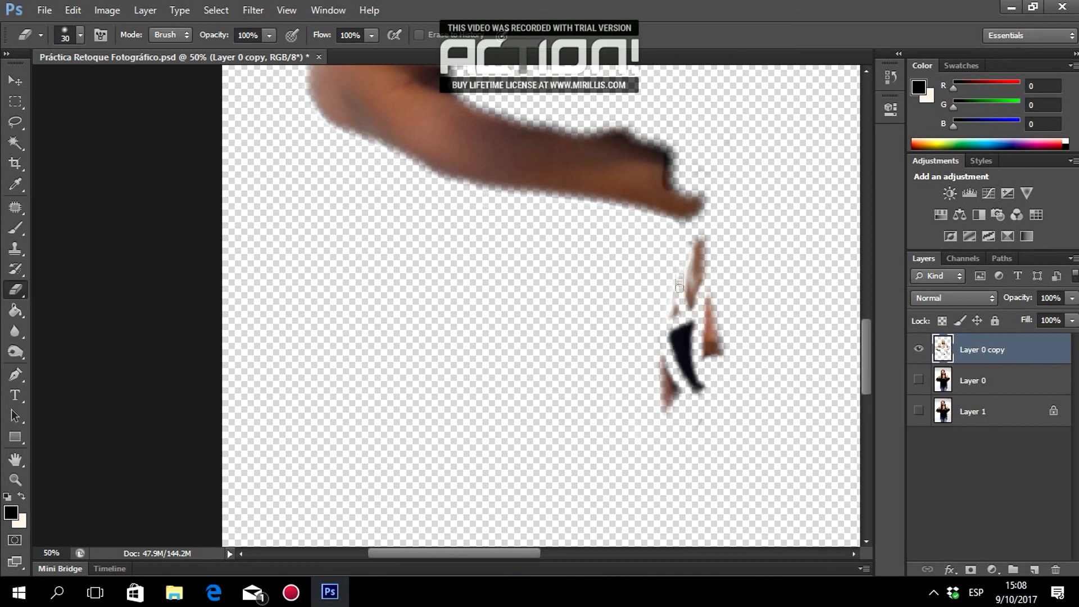
{"action": "left_click_drag", "start_coordinate": [494, 554], "coordinate": [614, 554]}
{"action": "scroll", "coordinate": [518, 488], "scroll_direction": "down", "scroll_amount": 4}
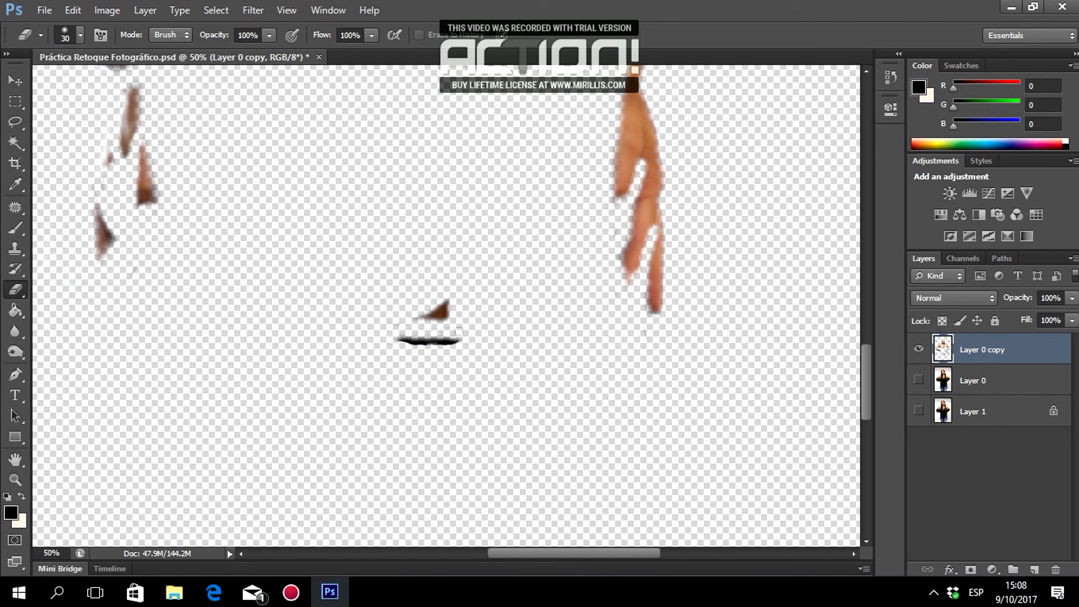
Zoom out to 12.5% to frame the whole image and make Layer 0 visible again.
{"action": "key", "text": "z"}
{"action": "left_click", "coordinate": [324, 173], "text": "alt"}
{"action": "left_click", "coordinate": [314, 166], "text": "alt"}
{"action": "left_click", "coordinate": [275, 133], "text": "alt"}
{"action": "left_click", "coordinate": [274, 132], "text": "alt"}
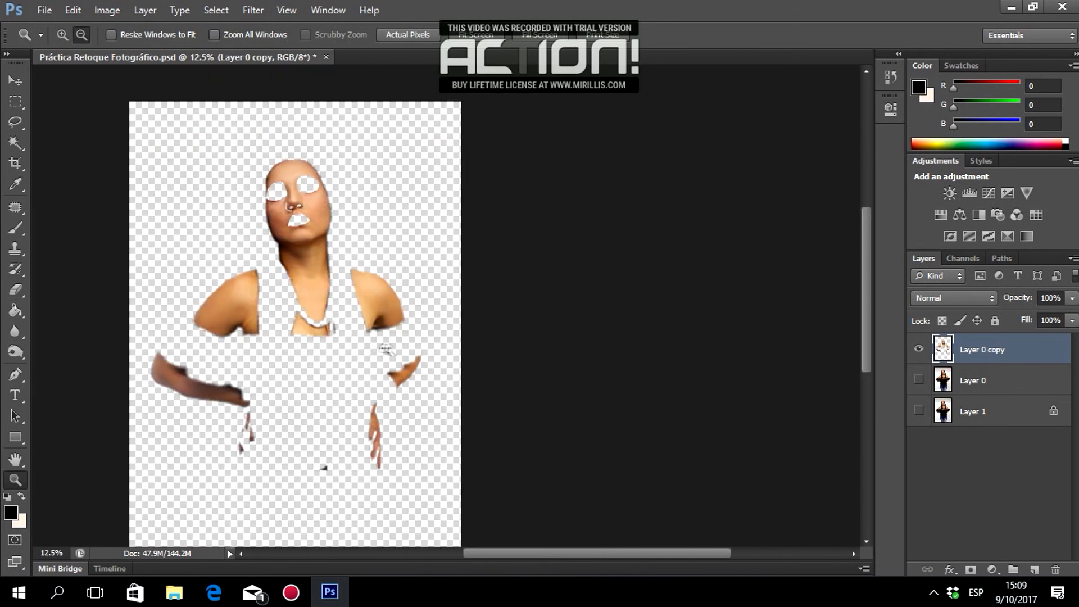
{"action": "left_click", "coordinate": [389, 339]}
{"action": "left_click", "coordinate": [389, 335]}
{"action": "left_click", "coordinate": [389, 335]}
{"action": "left_click", "coordinate": [389, 335]}
{"action": "left_click", "coordinate": [389, 335]}
{"action": "key", "text": "e"}
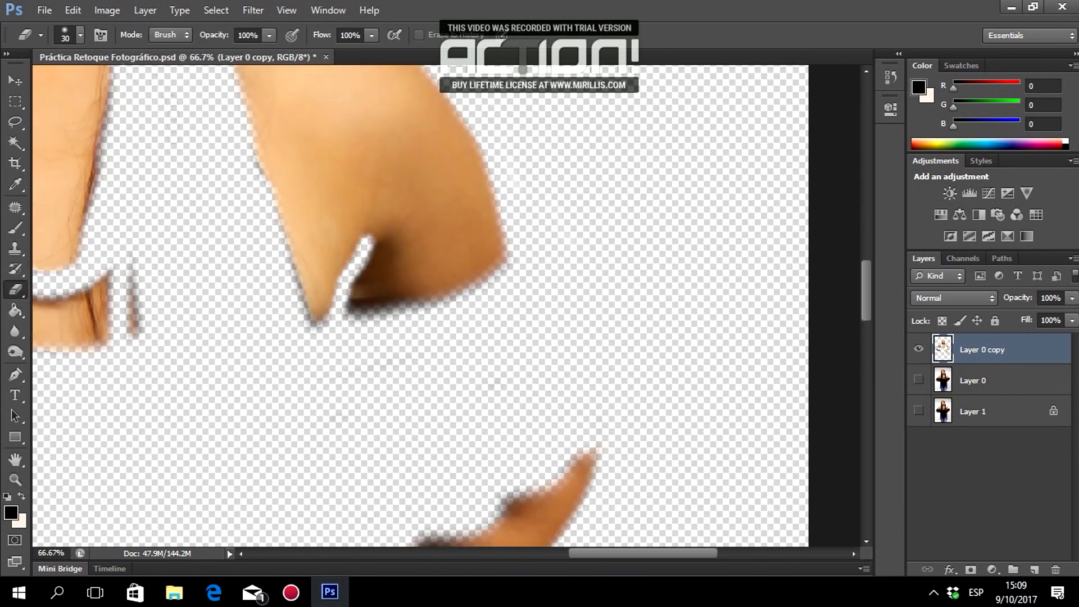
{"action": "key", "text": "z"}
{"action": "left_click", "coordinate": [203, 136], "text": "alt"}
{"action": "left_click", "coordinate": [200, 137], "text": "alt"}
{"action": "left_click", "coordinate": [194, 138], "text": "alt"}
{"action": "left_click", "coordinate": [182, 140], "text": "alt"}
{"action": "left_click", "coordinate": [165, 144], "text": "alt"}
{"action": "left_click_drag", "start_coordinate": [113, 135], "coordinate": [374, 250]}
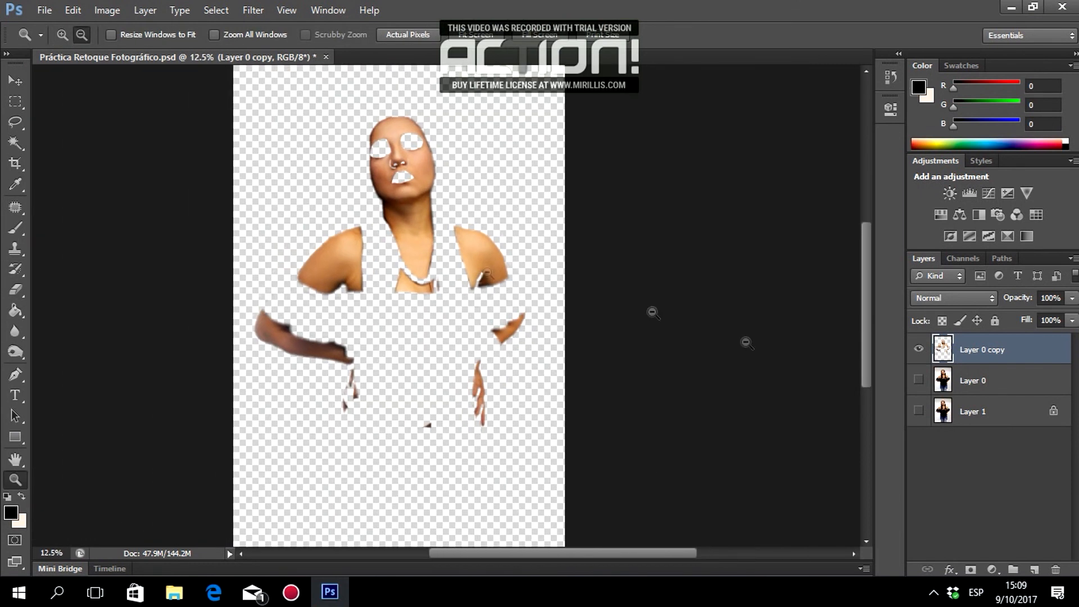
{"action": "left_click", "coordinate": [917, 380]}
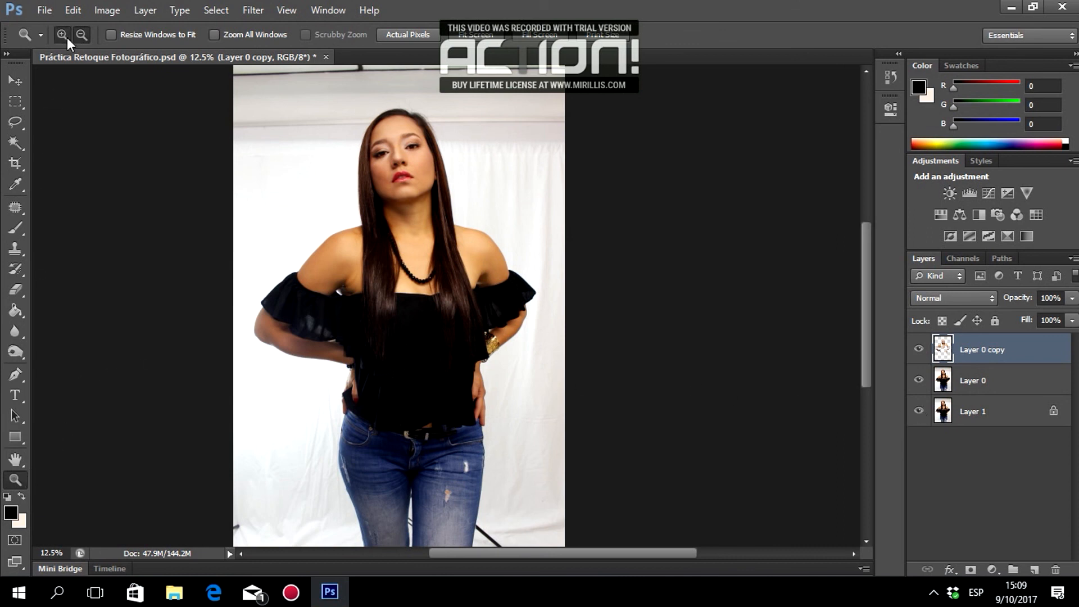
Inspect the face and lips up to 100%, then select Layer 0 with Layer 0 copy.
{"action": "left_click", "coordinate": [466, 196]}
{"action": "left_click", "coordinate": [489, 209]}
{"action": "left_click", "coordinate": [508, 219]}
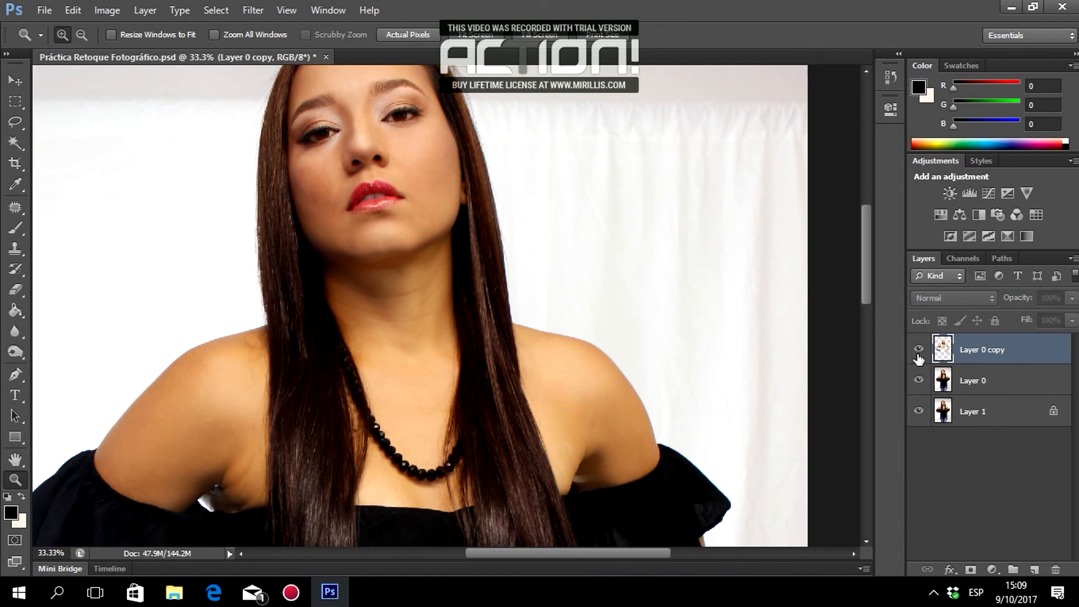
{"action": "left_click", "coordinate": [402, 188]}
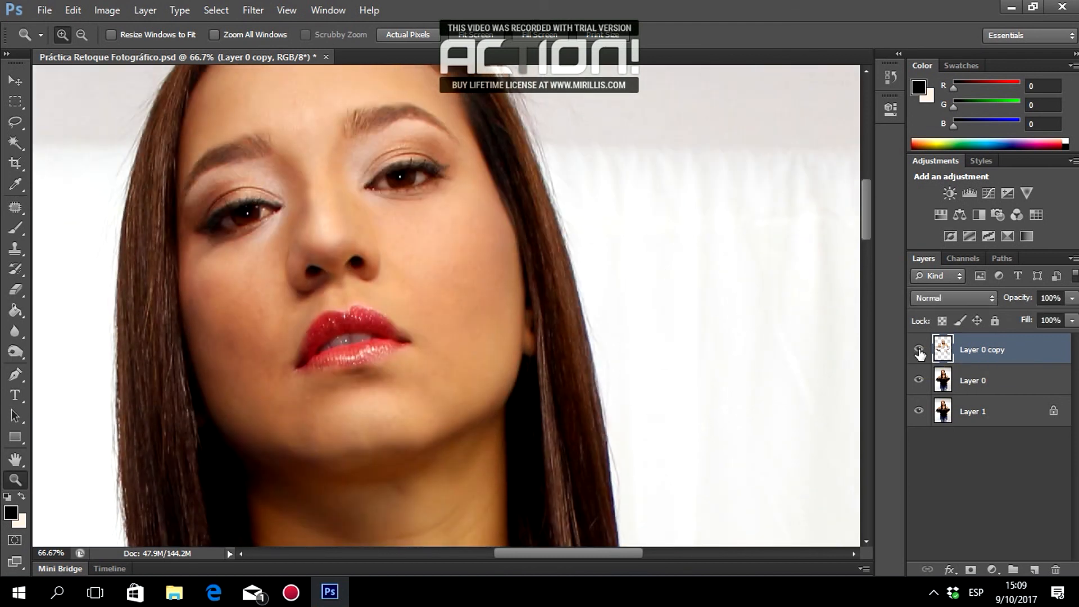
{"action": "left_click", "coordinate": [363, 342]}
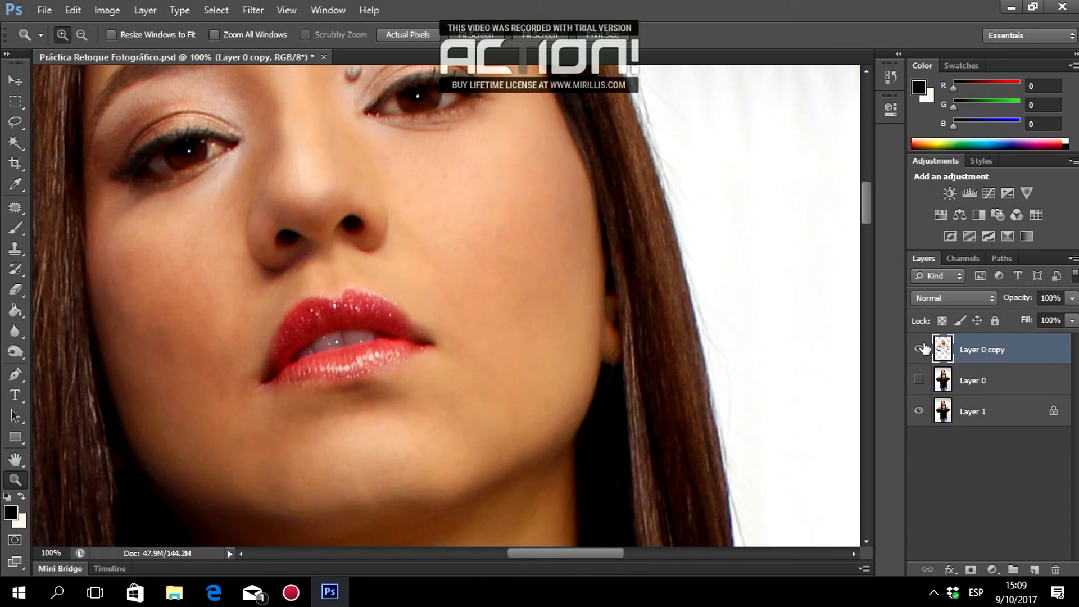
{"action": "left_click", "coordinate": [347, 312], "text": "alt"}
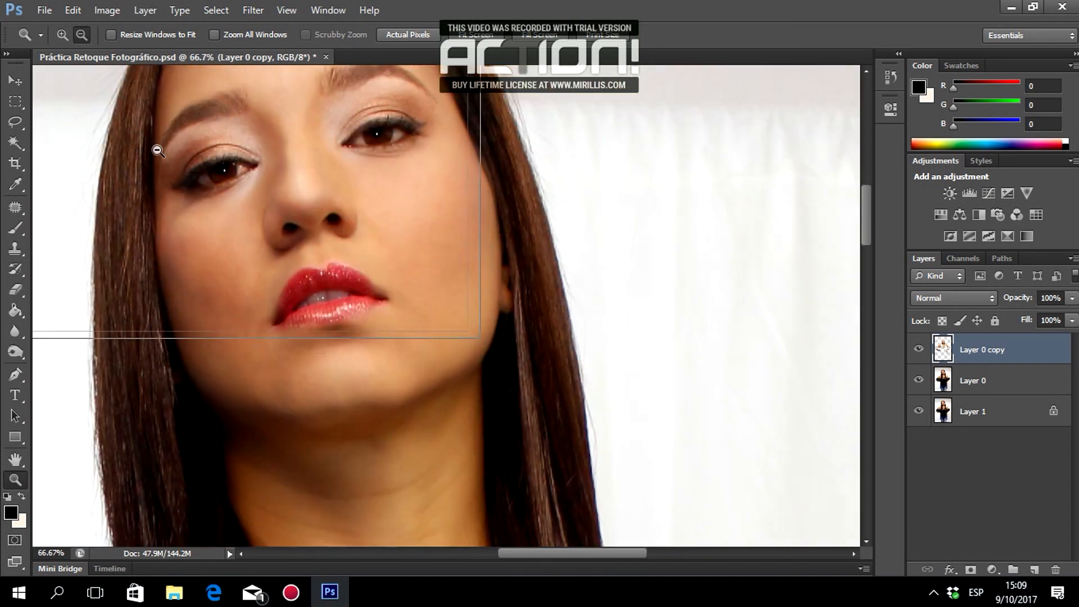
{"action": "left_click", "coordinate": [160, 158], "text": "alt"}
{"action": "left_click_drag", "start_coordinate": [160, 156], "coordinate": [393, 236]}
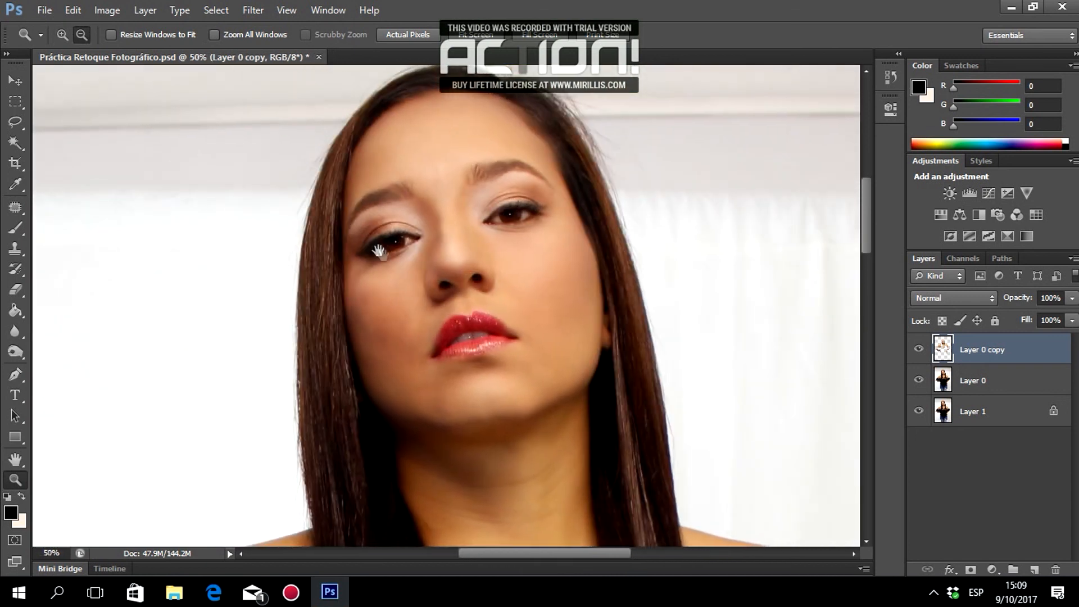
{"action": "left_click", "coordinate": [408, 326], "text": "alt"}
{"action": "left_click", "coordinate": [426, 330], "text": "alt"}
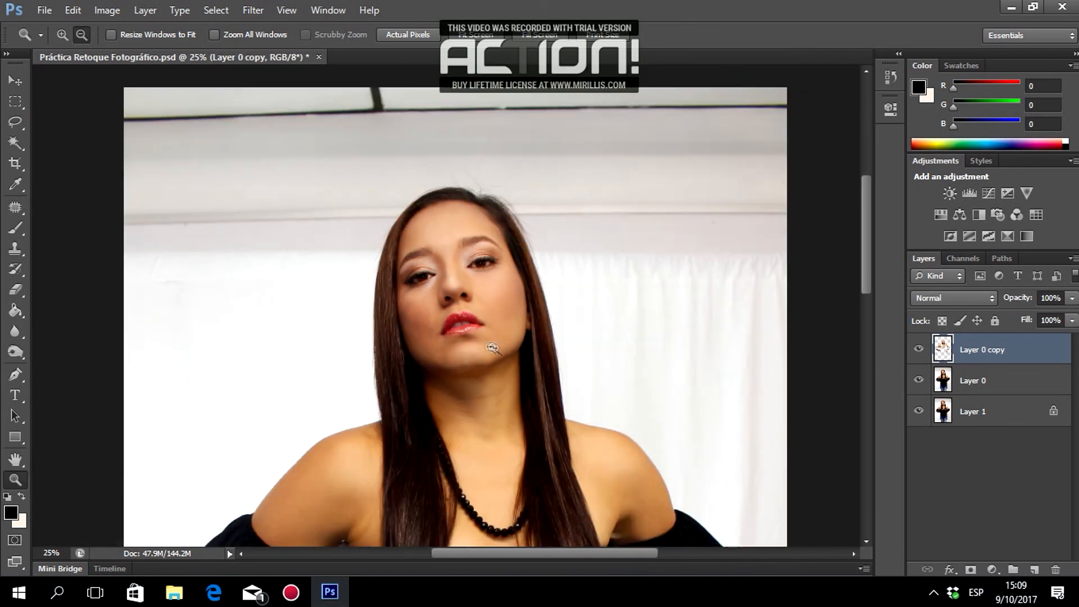
{"action": "scroll", "coordinate": [489, 349], "scroll_direction": "down", "scroll_amount": 5}
{"action": "left_click", "coordinate": [487, 294], "text": "alt"}
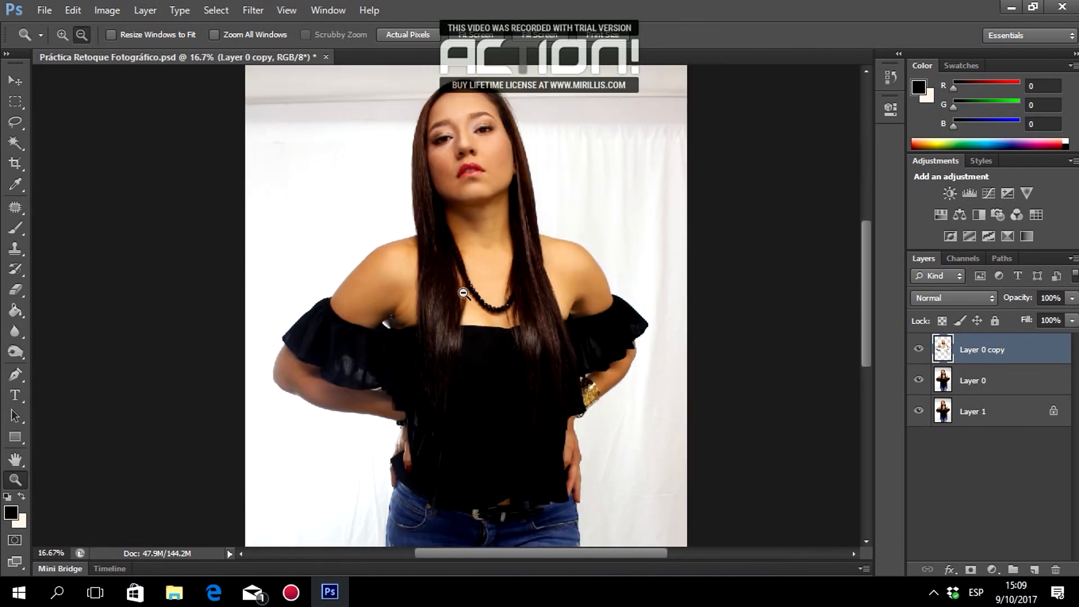
{"action": "scroll", "coordinate": [463, 293], "scroll_direction": "down", "scroll_amount": 5}
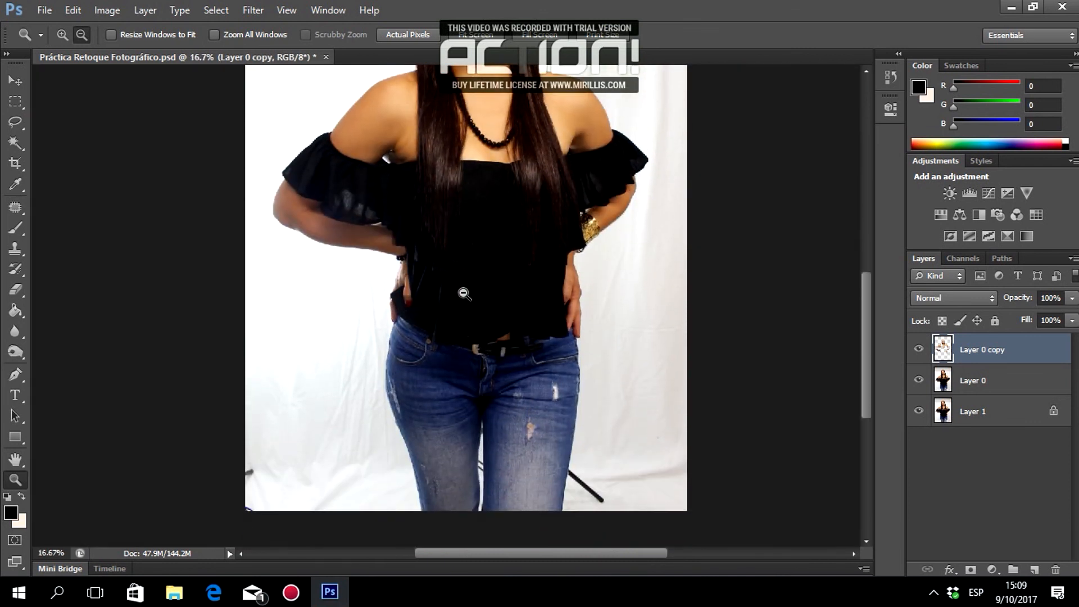
{"action": "scroll", "coordinate": [578, 433], "scroll_direction": "up", "scroll_amount": 4}
{"action": "left_click", "coordinate": [990, 387], "text": "ctrl"}
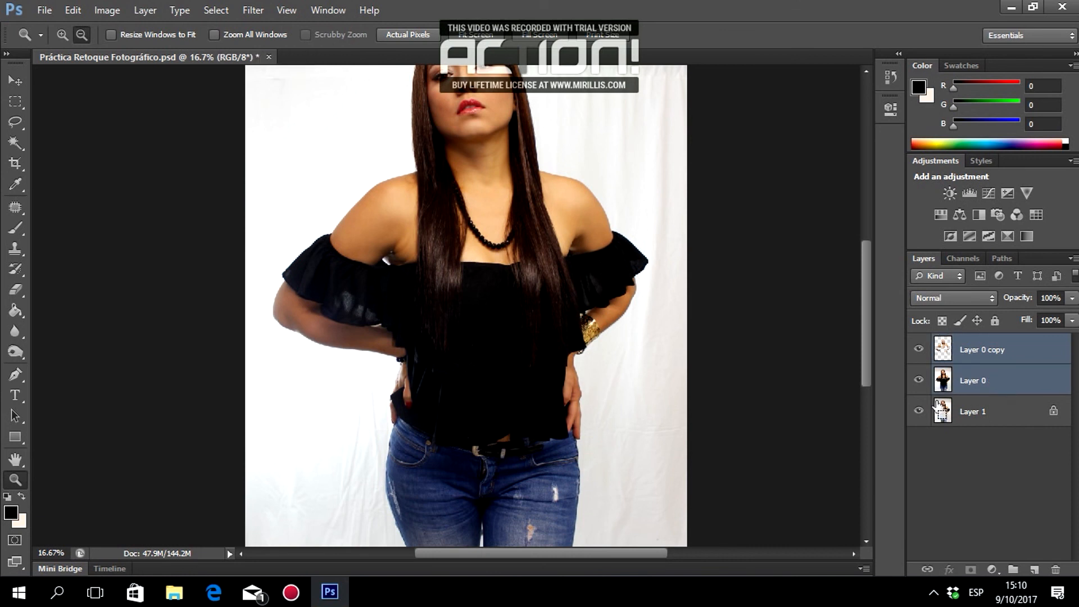
Stamp visible layers into Layer 2 with Ctrl+Alt+Shift+E, hiding Layer 0 copy, Layer 0 and Layer 1.
{"action": "key", "text": "ctrl+shift+alt+e"}
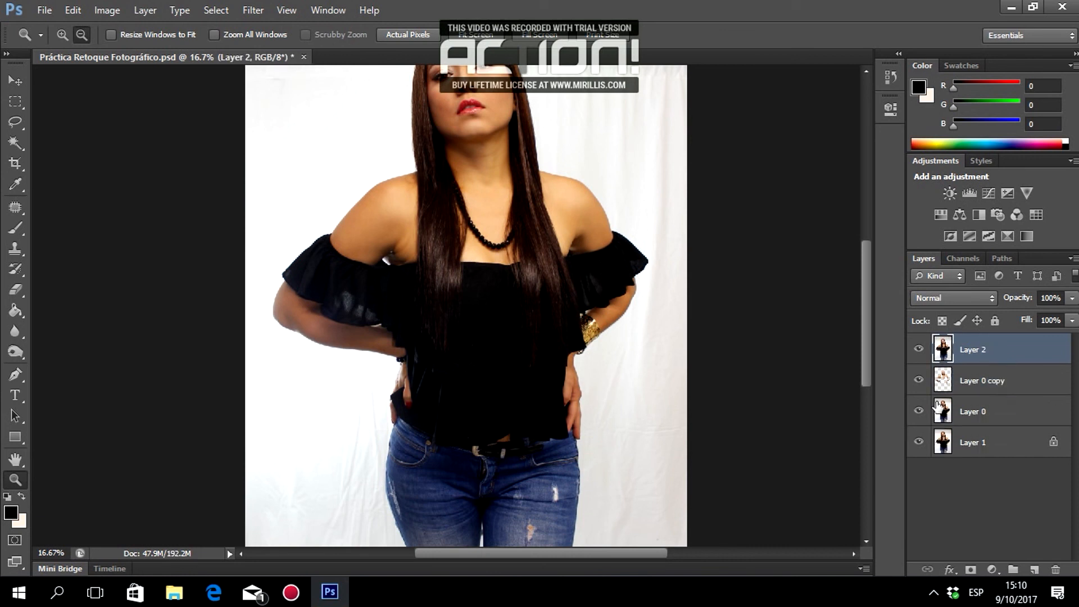
{"action": "left_click", "coordinate": [918, 411]}
{"action": "left_click", "coordinate": [919, 380]}
{"action": "left_click", "coordinate": [919, 441]}
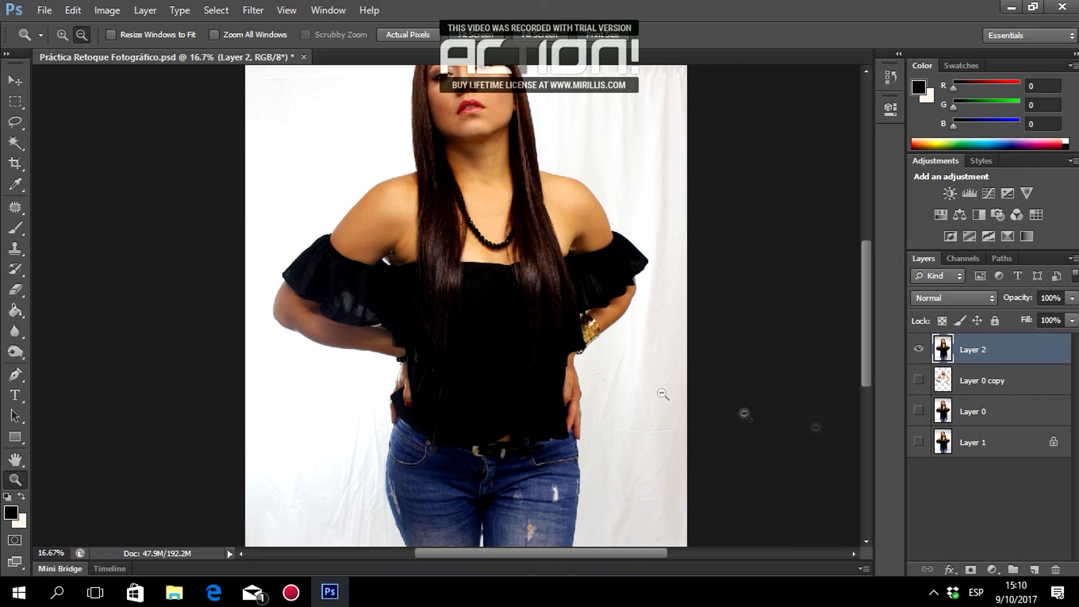
{"action": "scroll", "coordinate": [505, 302], "scroll_direction": "up", "scroll_amount": 3}
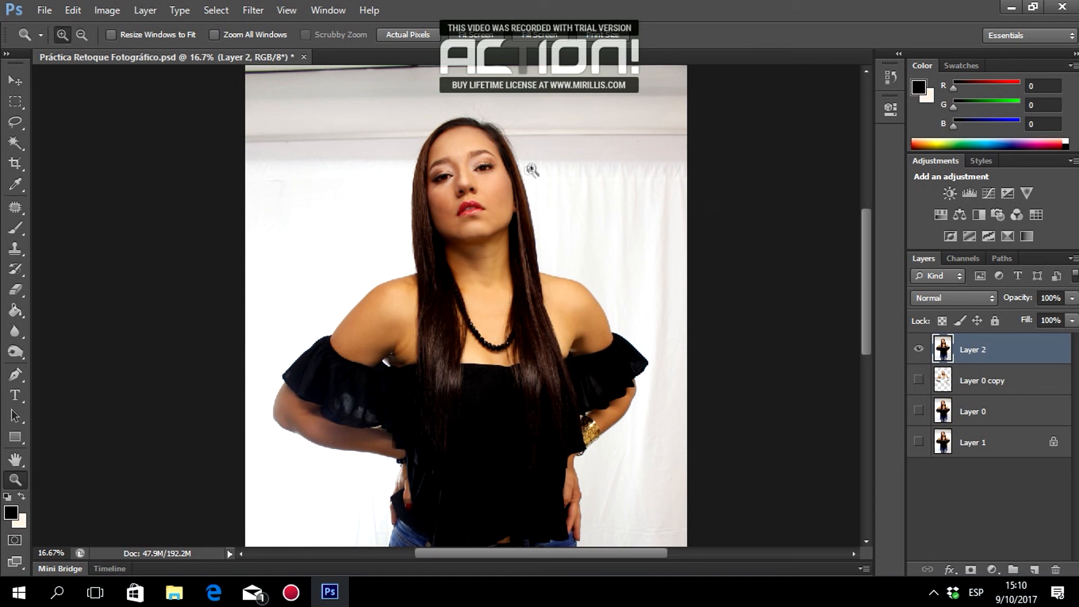
{"action": "left_click", "coordinate": [485, 207]}
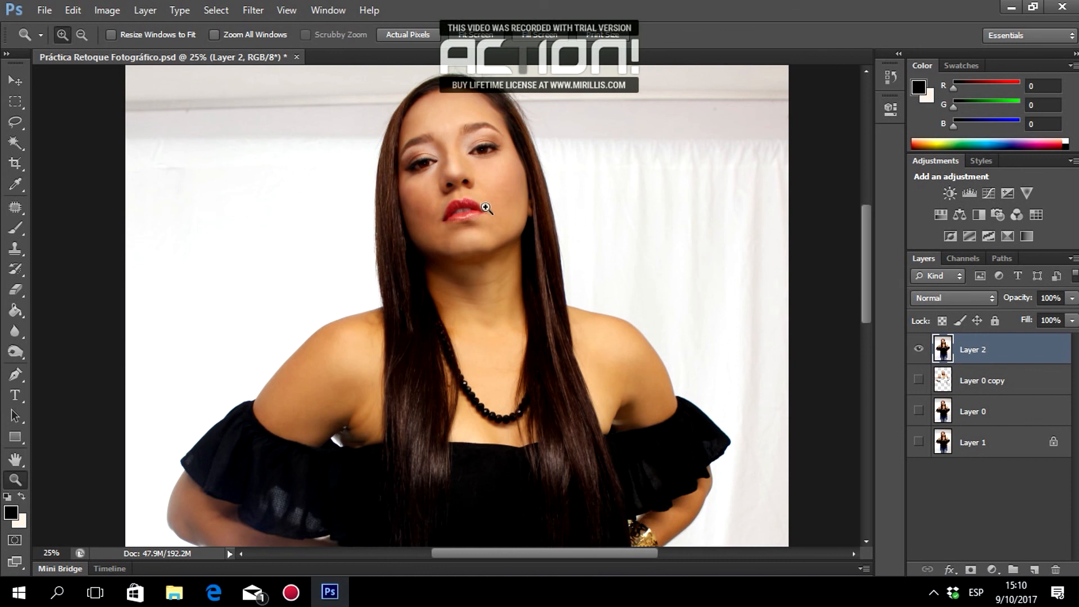
{"action": "scroll", "coordinate": [614, 253], "scroll_direction": "down", "scroll_amount": 1}
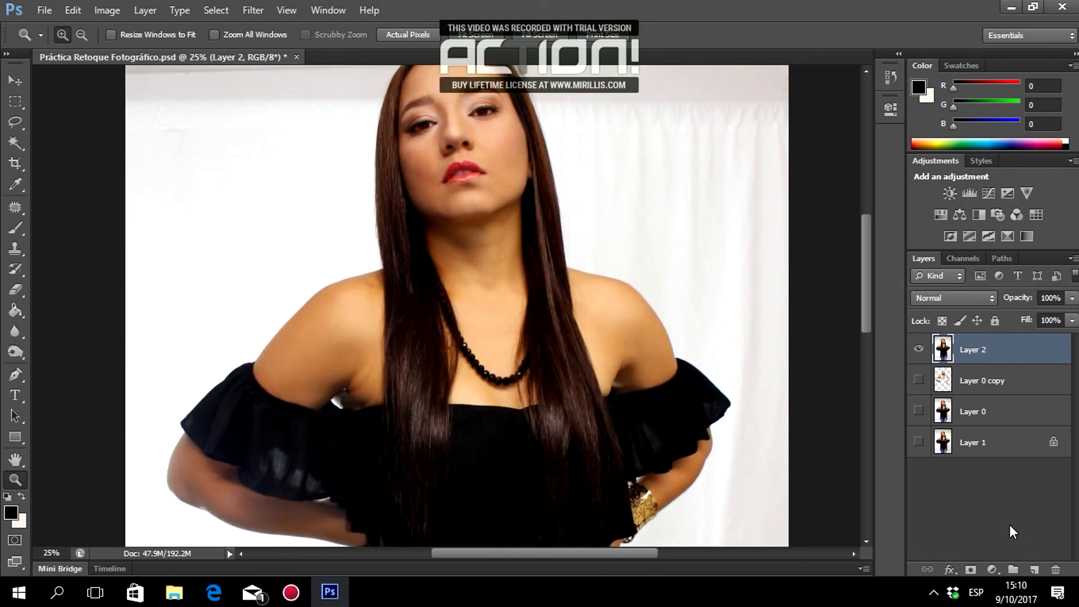
Add a Selective Color adjustment layer clipped to Layer 2.
{"action": "left_click", "coordinate": [993, 571]}
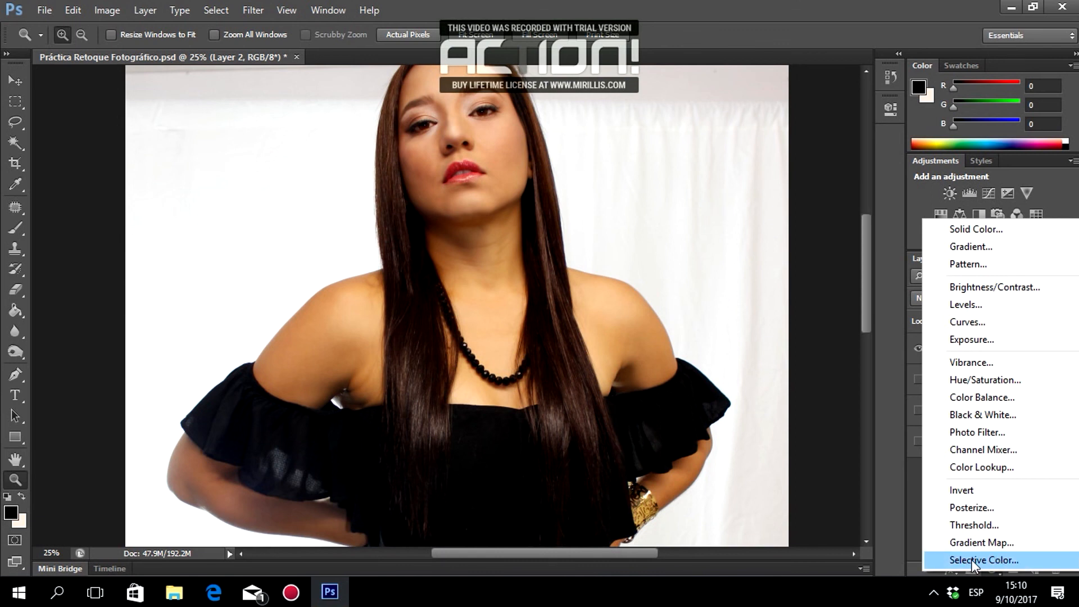
{"action": "left_click", "coordinate": [970, 558]}
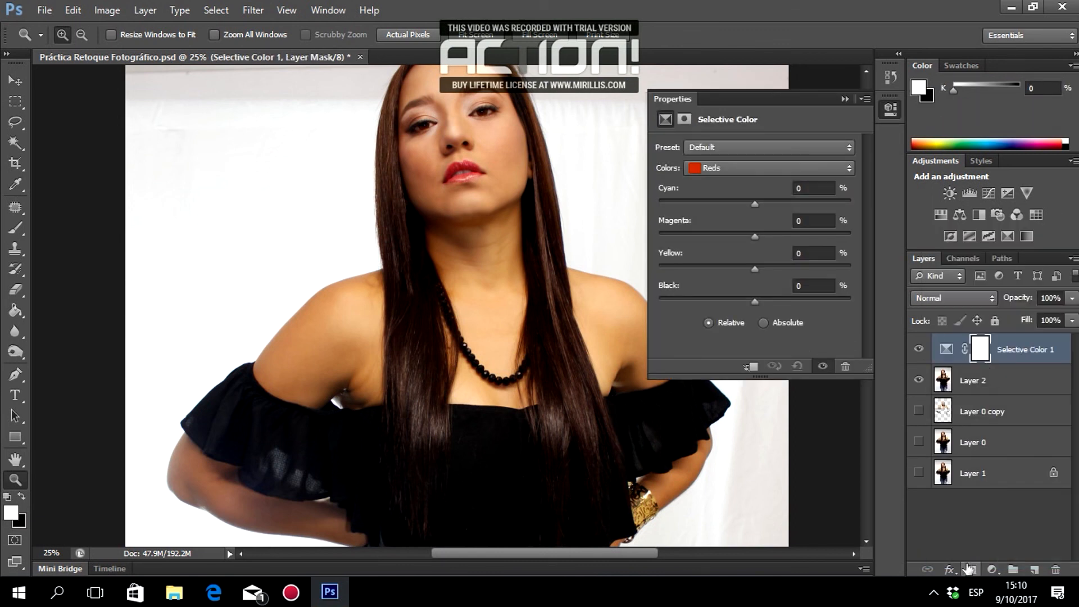
{"action": "left_click", "coordinate": [751, 366]}
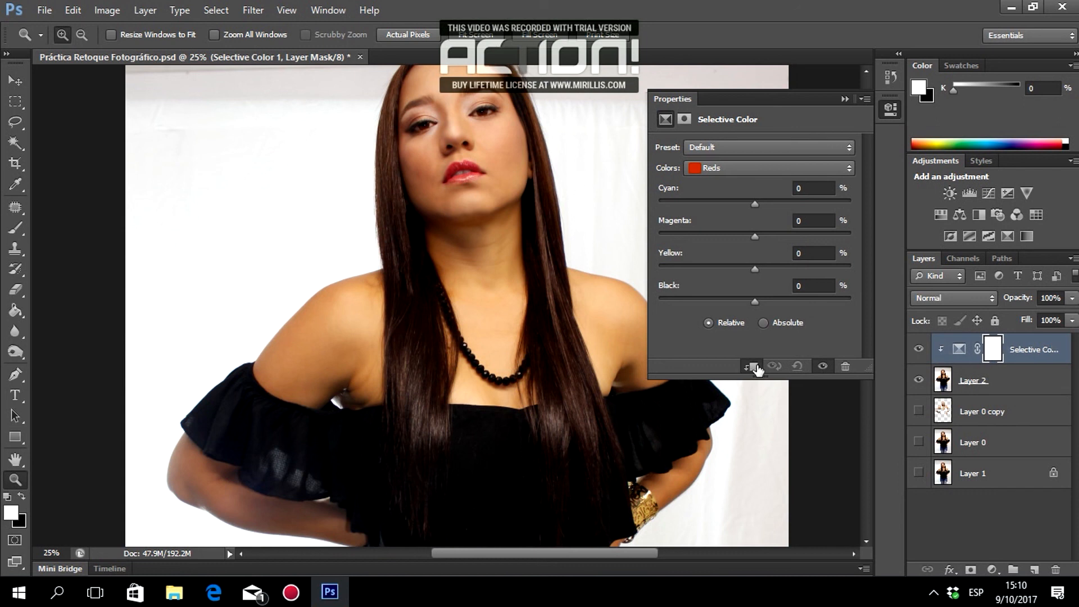
Set the Reds range to Cyan -10 and Yellow +10.
{"action": "left_click_drag", "start_coordinate": [754, 201], "coordinate": [729, 206]}
{"action": "left_click", "coordinate": [808, 189]}
{"action": "key", "text": "BackSpace"}
{"action": "type", "text": "5"}
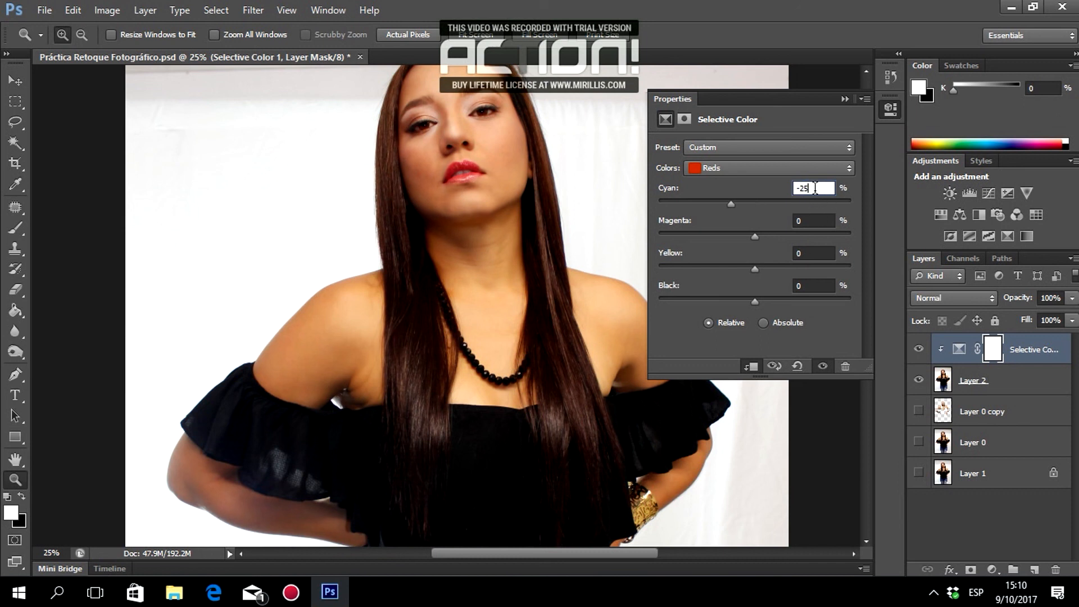
{"action": "key", "text": "BackSpace"}
{"action": "key", "text": "BackSpace"}
{"action": "type", "text": "10"}
{"action": "left_click", "coordinate": [823, 254]}
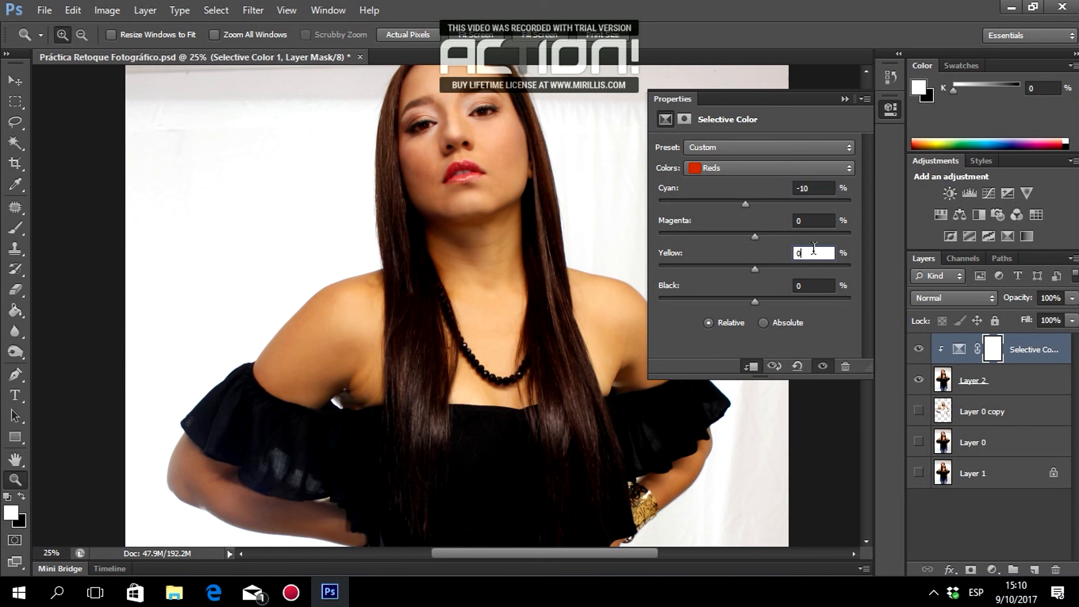
{"action": "double_click", "coordinate": [804, 253]}
{"action": "type", "text": "10"}
Set the Yellows range to Cyan -10 and Yellow +10, then zoom in on the face.
{"action": "left_click", "coordinate": [750, 166]}
{"action": "left_click", "coordinate": [733, 192]}
{"action": "mouse_move", "coordinate": [752, 201]}
{"action": "left_mouse_down"}
{"action": "mouse_move", "coordinate": [602, 228]}
{"action": "mouse_move", "coordinate": [978, 212]}
{"action": "mouse_move", "coordinate": [733, 206]}
{"action": "left_mouse_up"}
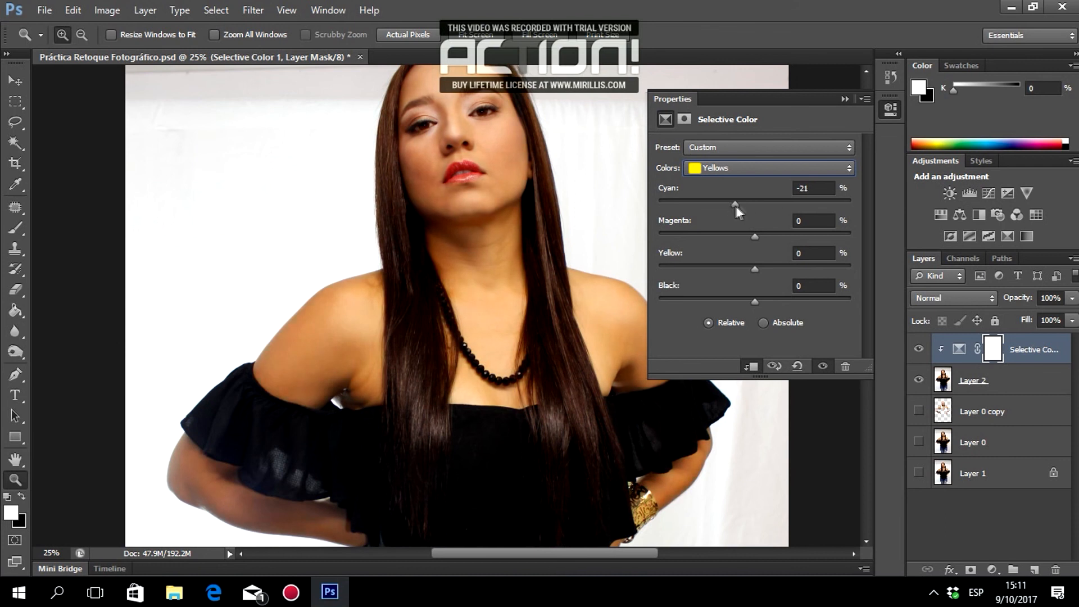
{"action": "left_click", "coordinate": [813, 187]}
{"action": "key", "text": "BackSpace"}
{"action": "key", "text": "BackSpace"}
{"action": "type", "text": "10"}
{"action": "left_click", "coordinate": [809, 253]}
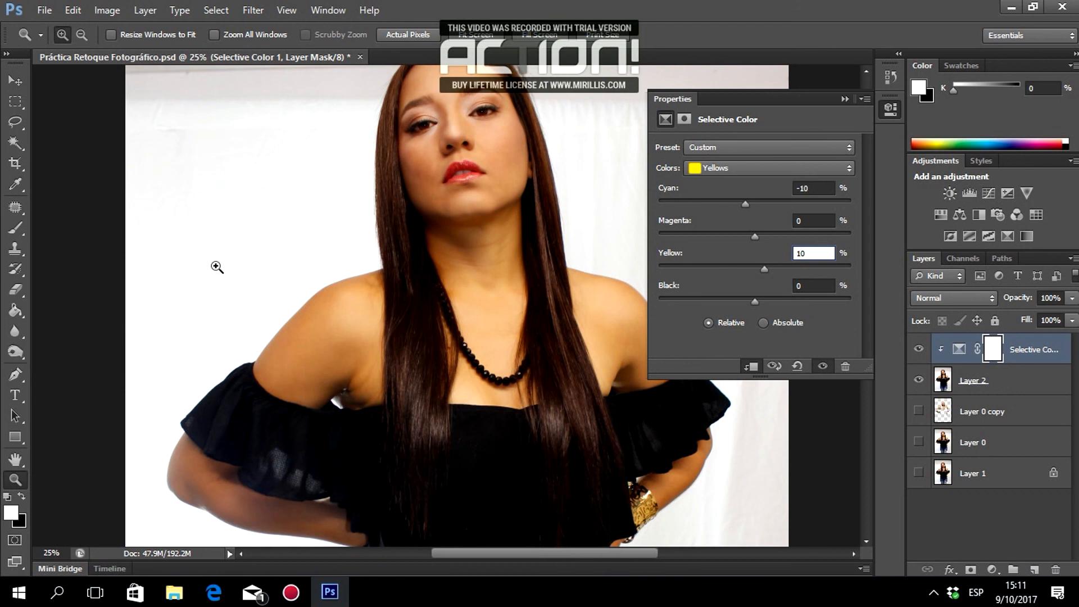
{"action": "left_click", "coordinate": [489, 203]}
{"action": "scroll", "coordinate": [499, 195], "scroll_direction": "up", "scroll_amount": 5}
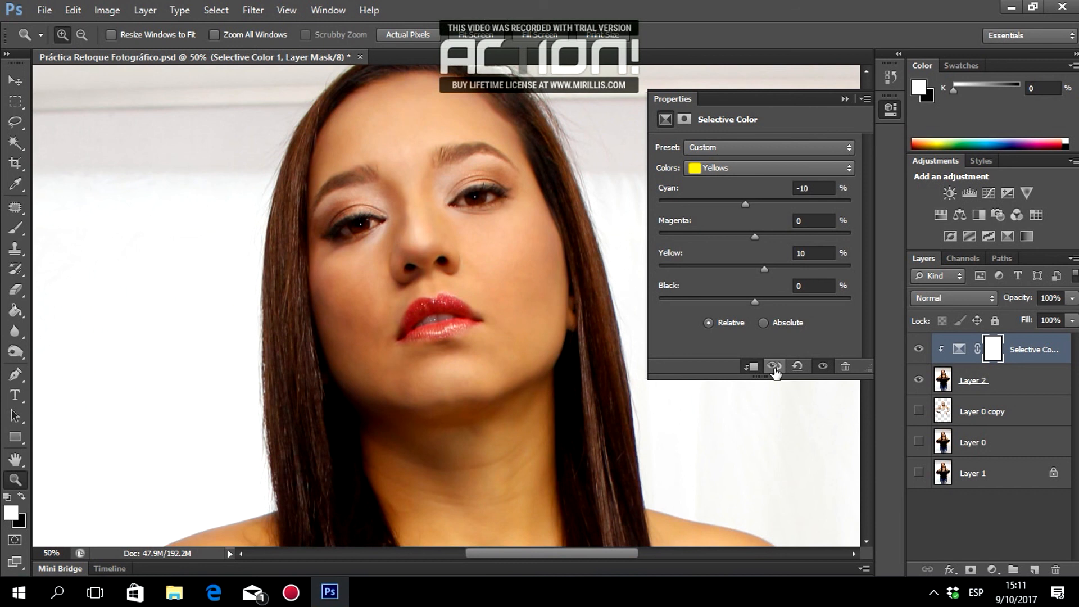
{"action": "left_click", "coordinate": [727, 170]}
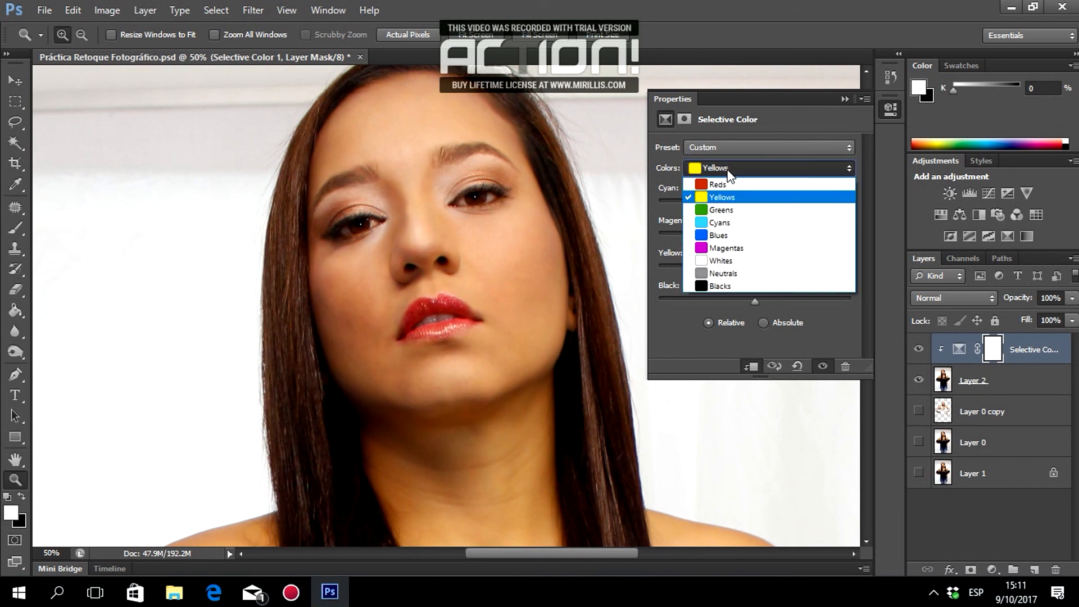
Set the Whites range's Black to -50 with the whole figure in view.
{"action": "left_click", "coordinate": [717, 260]}
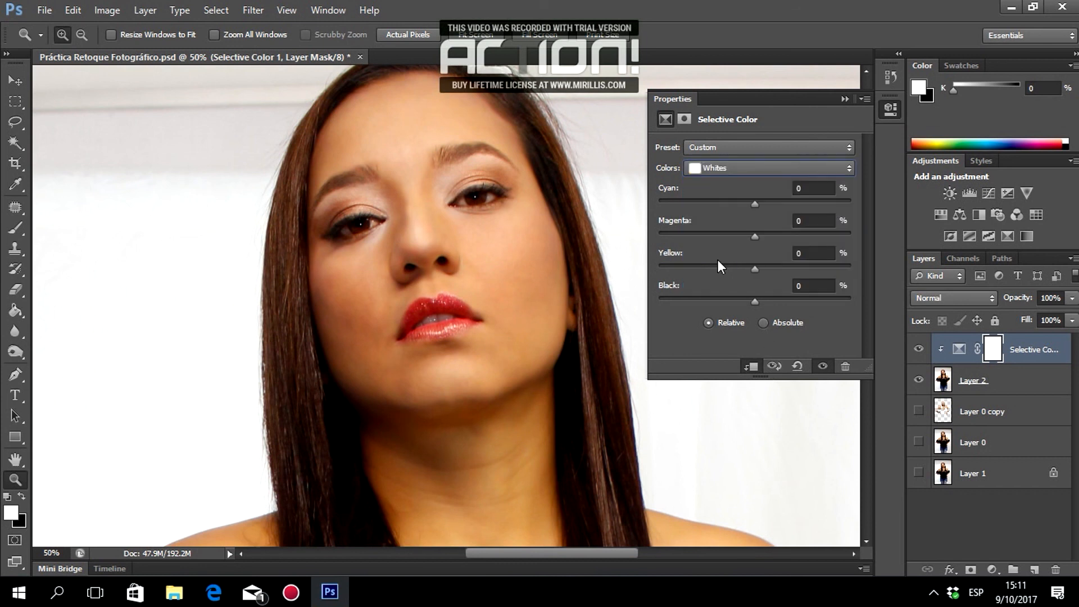
{"action": "left_click", "coordinate": [256, 256], "text": "alt"}
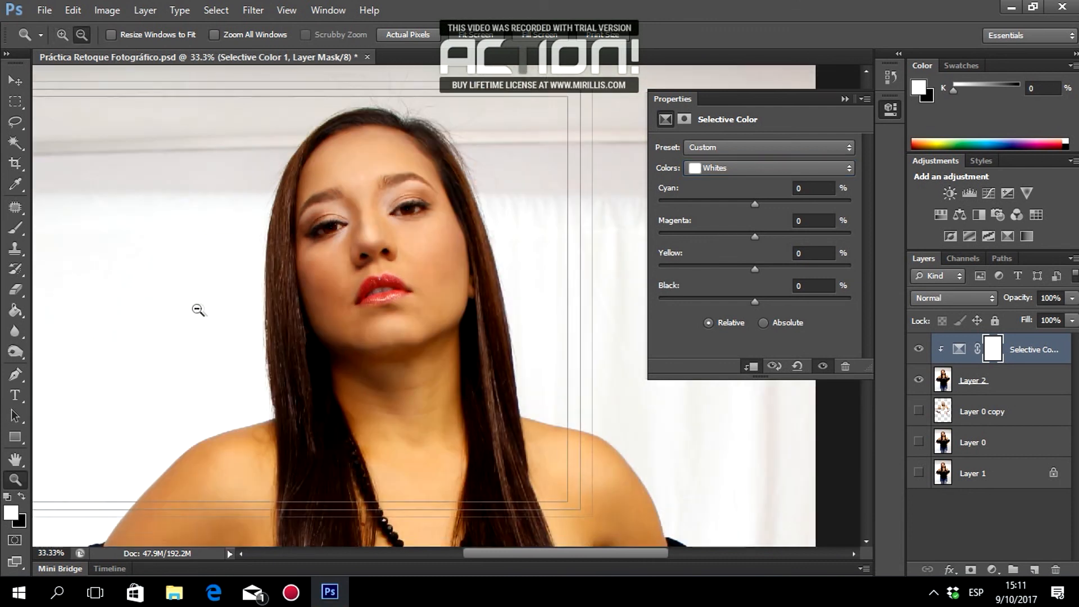
{"action": "left_click", "coordinate": [186, 317]}
{"action": "left_click_drag", "start_coordinate": [582, 556], "coordinate": [516, 554]}
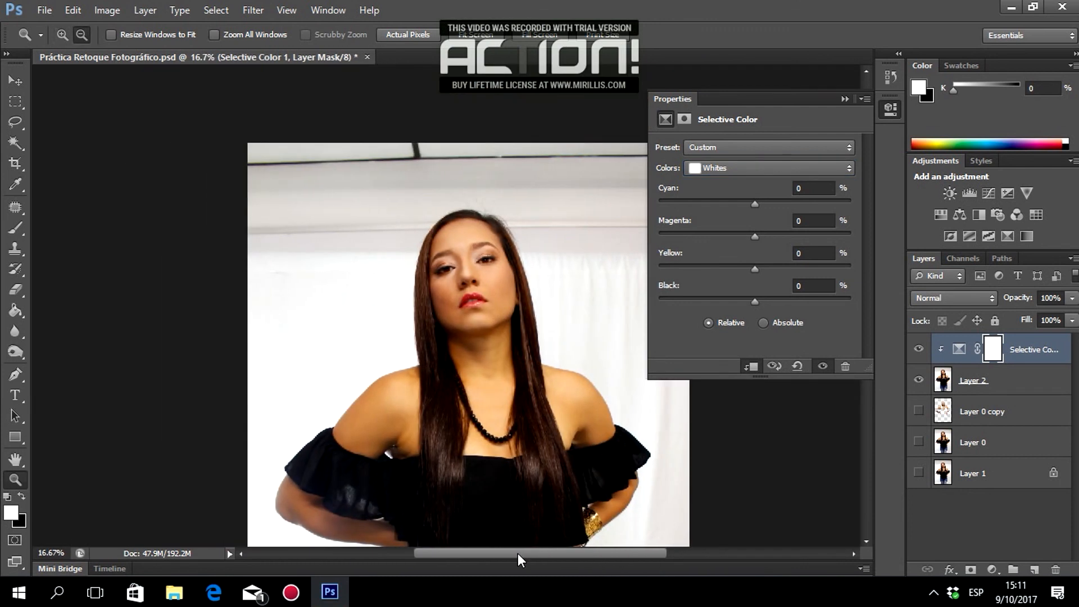
{"action": "scroll", "coordinate": [541, 394], "scroll_direction": "down", "scroll_amount": 1}
{"action": "scroll", "coordinate": [541, 394], "scroll_direction": "down", "scroll_amount": 3}
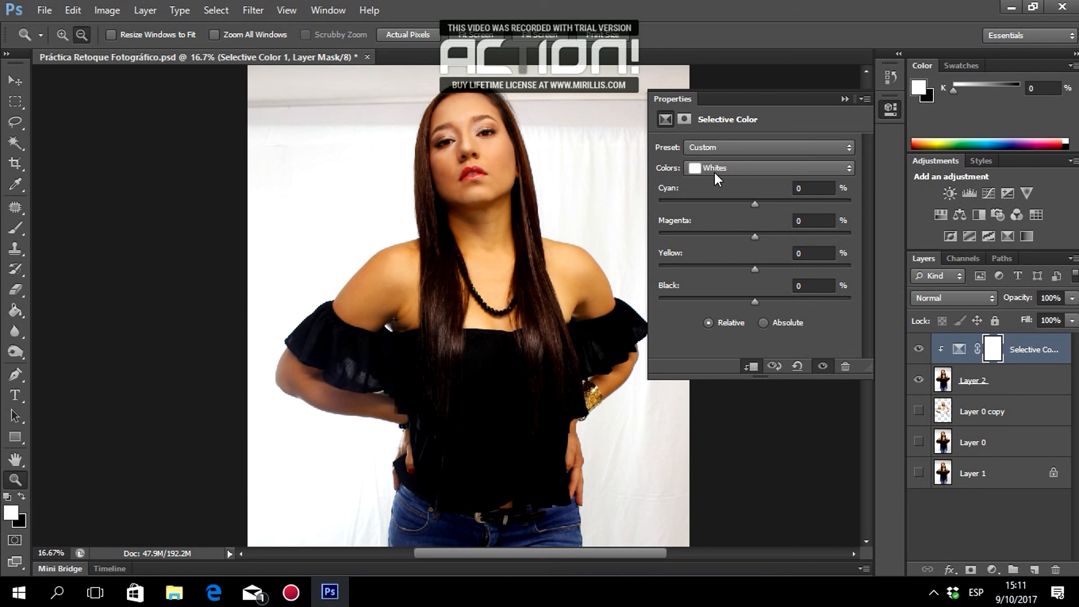
{"action": "left_click_drag", "start_coordinate": [746, 304], "coordinate": [716, 311]}
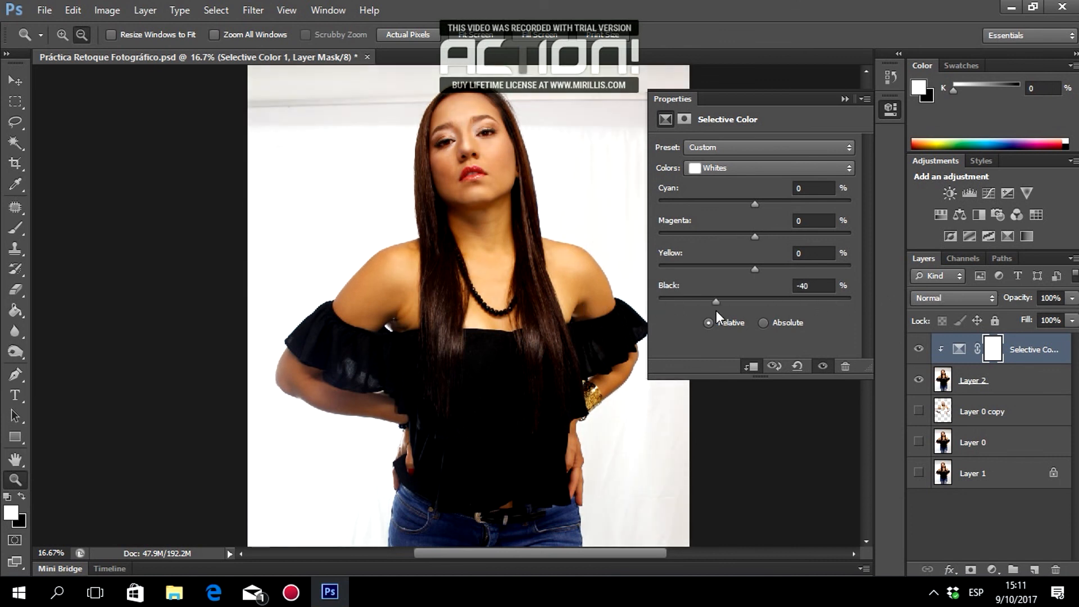
{"action": "left_click", "coordinate": [823, 281]}
{"action": "key", "text": "BackSpace"}
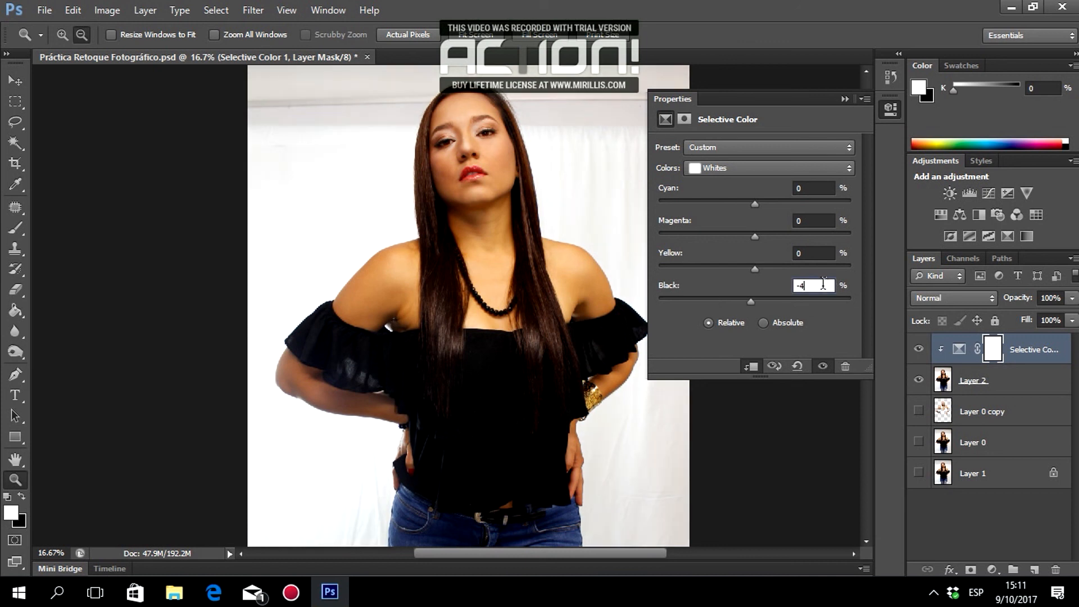
{"action": "type", "text": "0"}
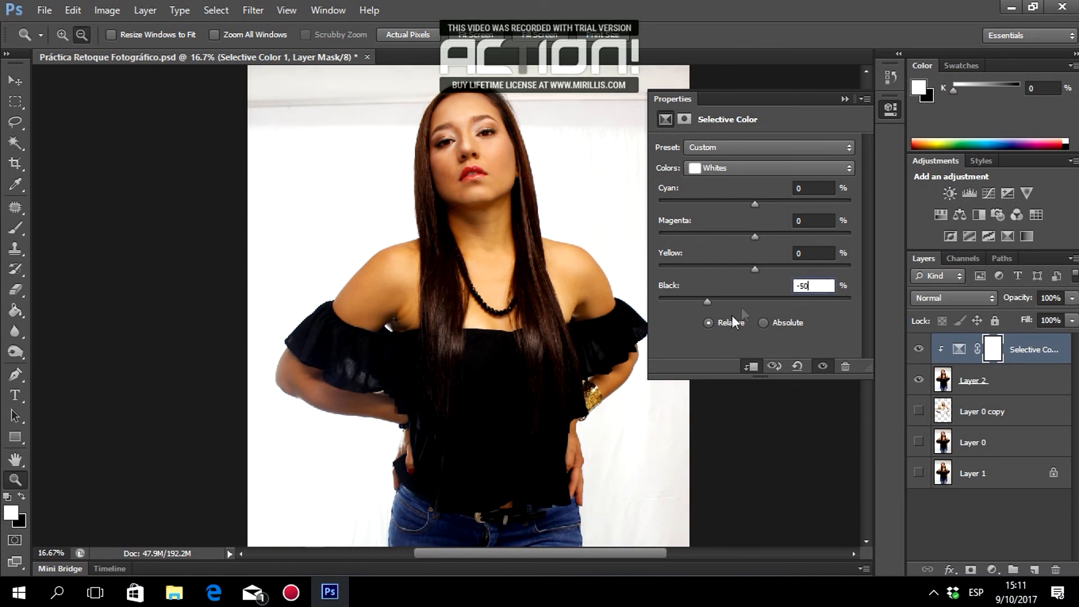
Toggle the previous-state view to compare the image before and after the adjustment.
{"action": "left_click", "coordinate": [775, 366]}
{"action": "left_click", "coordinate": [779, 367]}
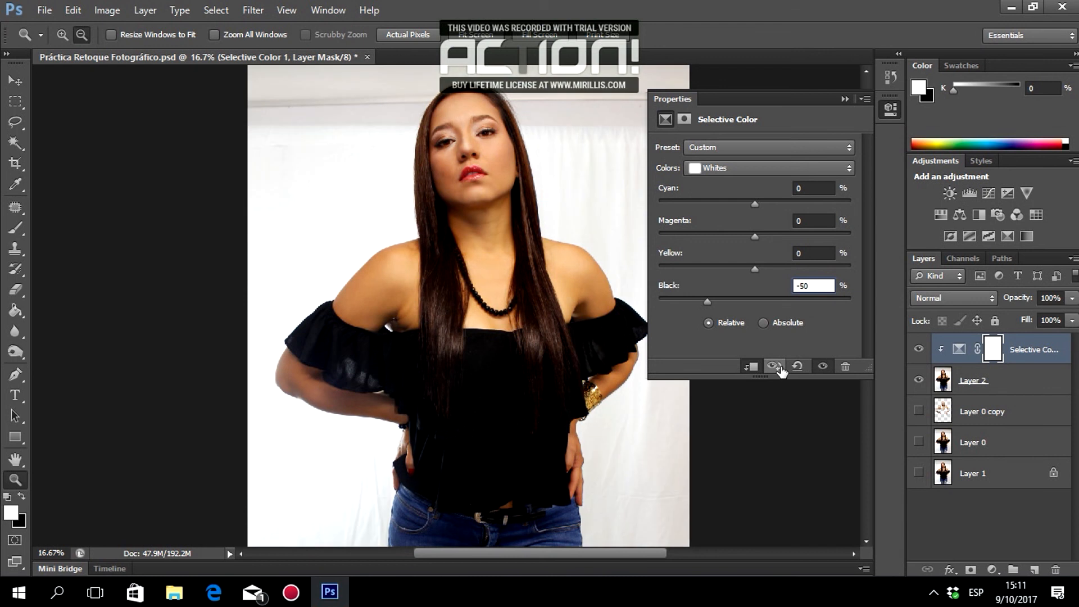
{"action": "left_click", "coordinate": [780, 368]}
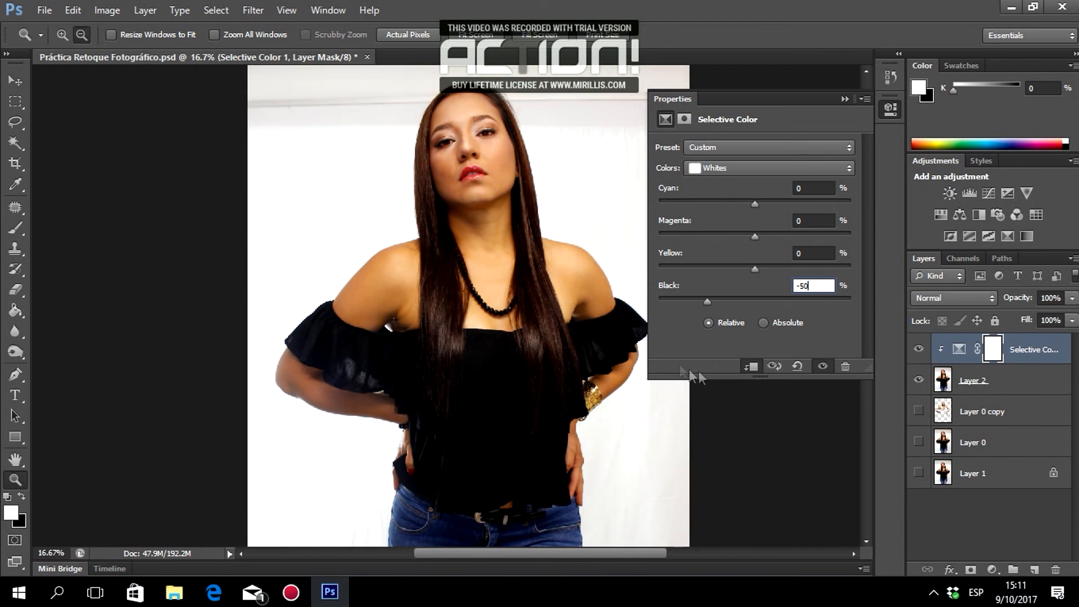
{"action": "scroll", "coordinate": [485, 338], "scroll_direction": "down", "scroll_amount": 7}
{"action": "scroll", "coordinate": [485, 336], "scroll_direction": "up", "scroll_amount": 8}
{"action": "left_click", "coordinate": [722, 164]}
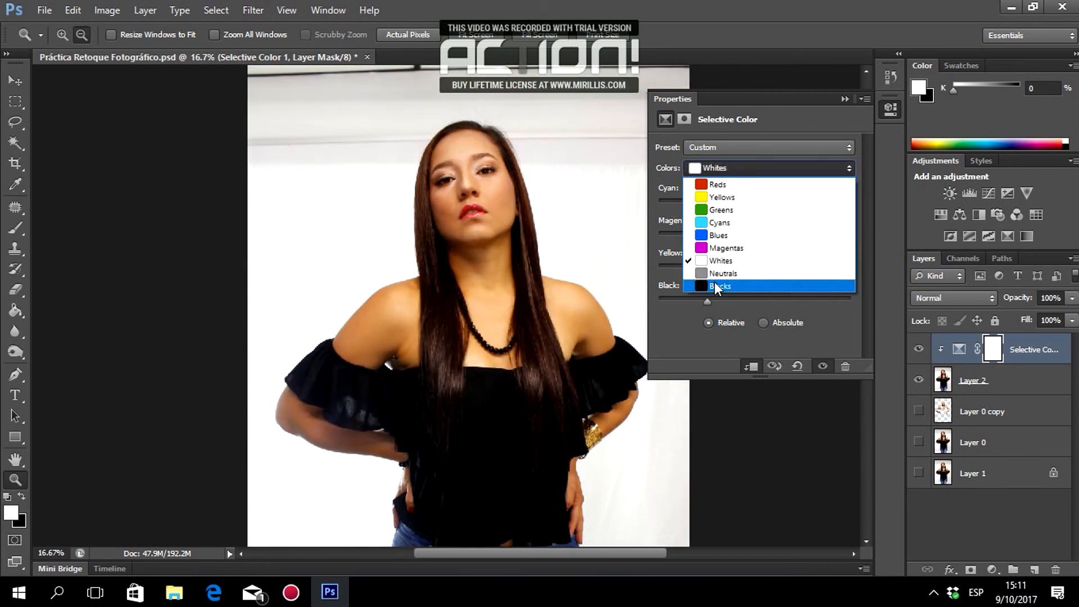
Set the Cyans range to Cyan +100, Yellow +100 and Magenta 0.
{"action": "left_click", "coordinate": [719, 223]}
{"action": "scroll", "coordinate": [646, 286], "scroll_direction": "down", "scroll_amount": 5}
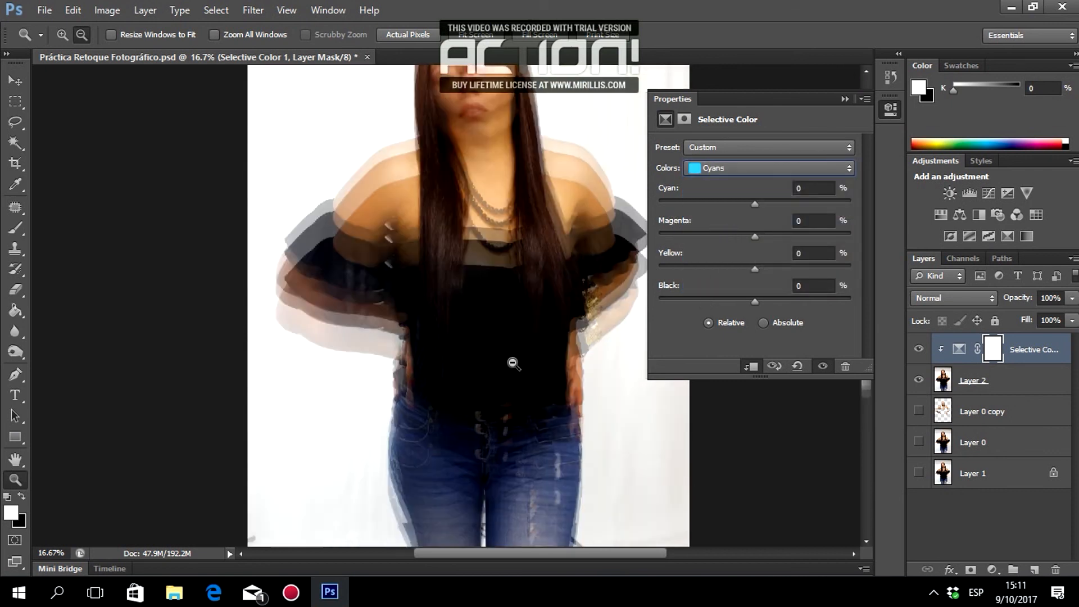
{"action": "left_click_drag", "start_coordinate": [754, 203], "coordinate": [609, 228]}
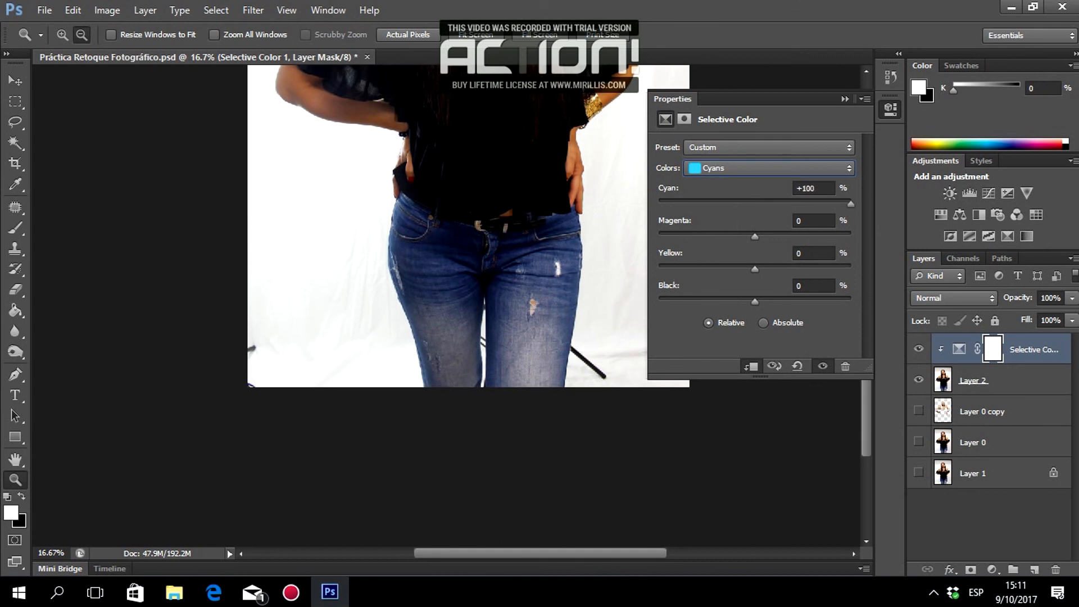
{"action": "left_click_drag", "start_coordinate": [659, 204], "coordinate": [947, 239]}
{"action": "left_click_drag", "start_coordinate": [755, 268], "coordinate": [541, 291]}
{"action": "left_click_drag", "start_coordinate": [214, 284], "coordinate": [1078, 281]}
{"action": "left_click_drag", "start_coordinate": [752, 243], "coordinate": [1046, 244]}
{"action": "left_click", "coordinate": [816, 220]}
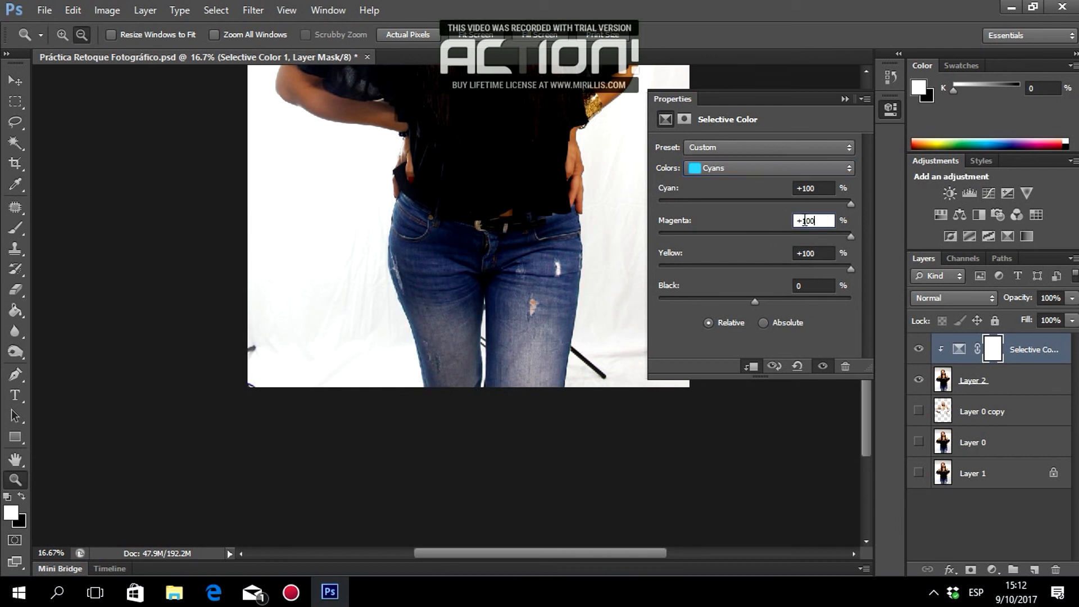
{"action": "key", "text": "BackSpace"}
{"action": "key", "text": "BackSpace"}
{"action": "key", "text": "BackSpace"}
{"action": "key", "text": "BackSpace"}
{"action": "type", "text": "0"}
Set the Blues range to Cyan +100 and Yellow +100.
{"action": "left_click", "coordinate": [767, 168]}
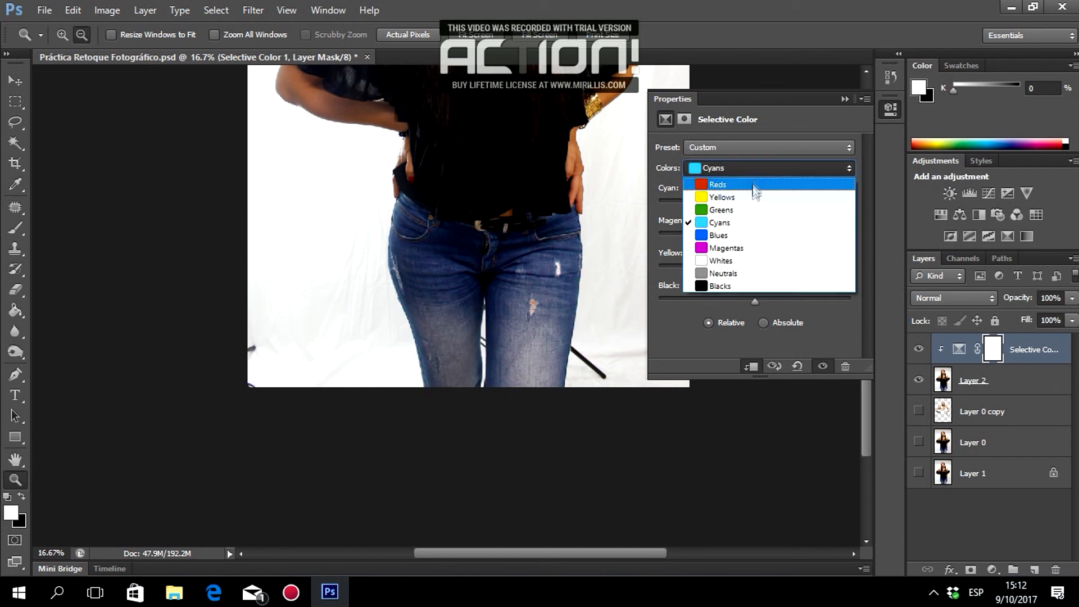
{"action": "left_click", "coordinate": [754, 232]}
{"action": "left_click_drag", "start_coordinate": [754, 205], "coordinate": [852, 205]}
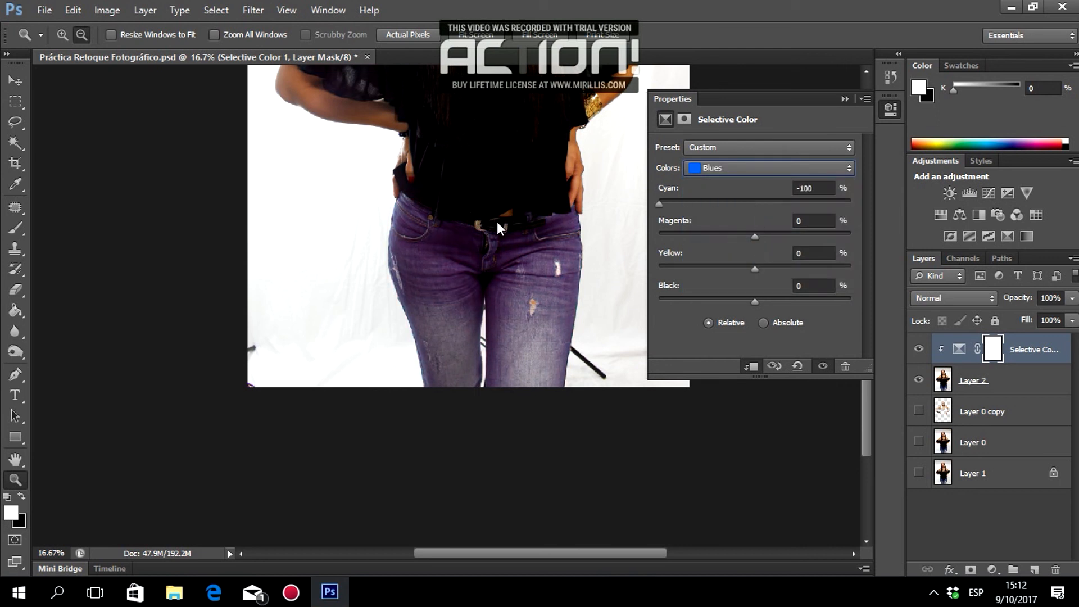
{"action": "left_click_drag", "start_coordinate": [754, 269], "coordinate": [558, 289]}
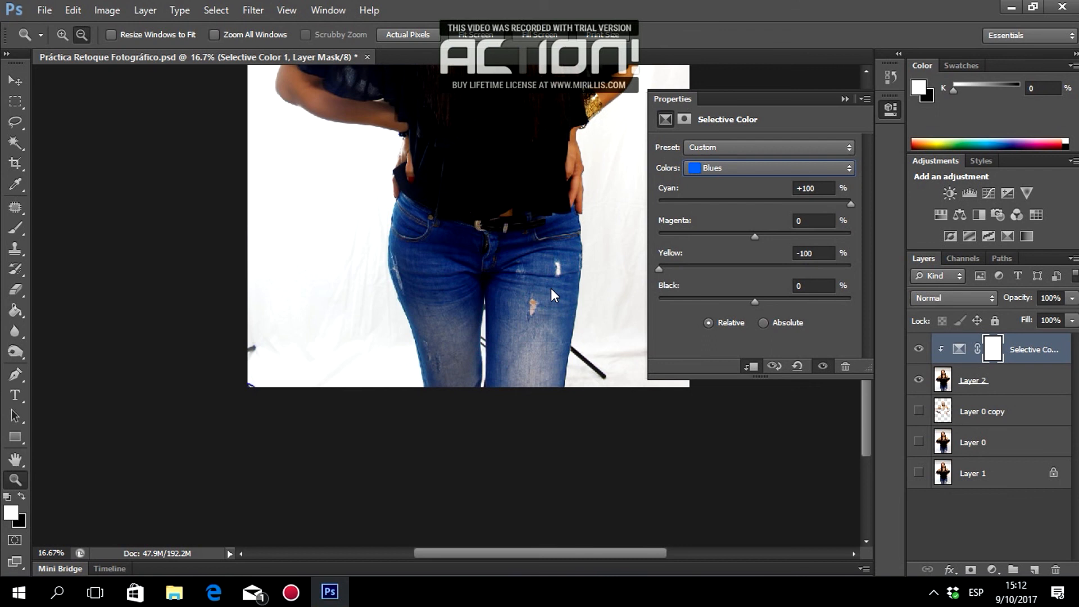
{"action": "scroll", "coordinate": [551, 288], "scroll_direction": "up", "scroll_amount": 10}
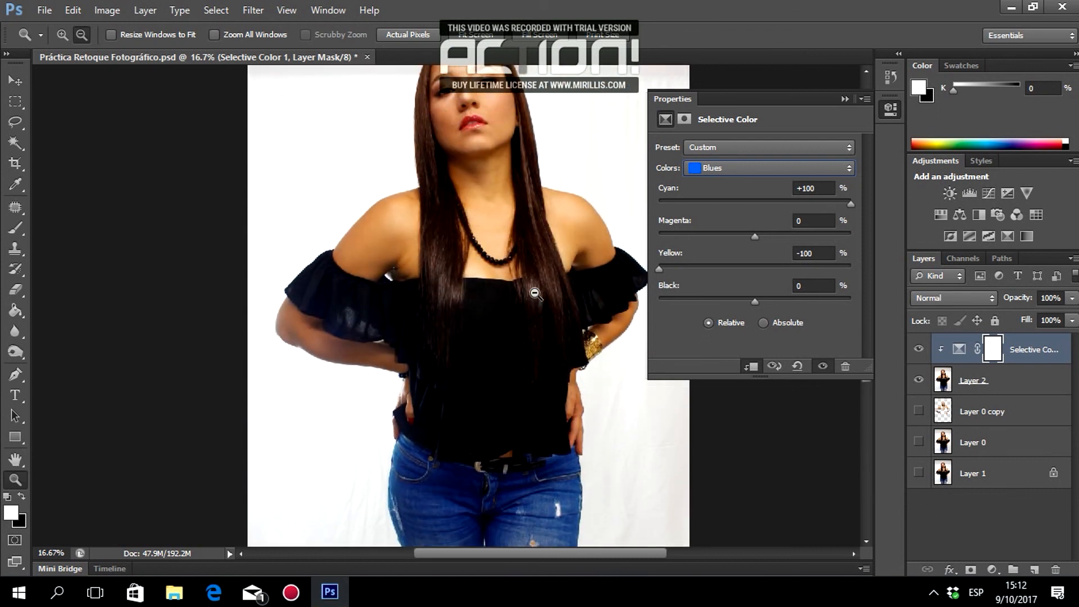
{"action": "scroll", "coordinate": [562, 298], "scroll_direction": "down", "scroll_amount": 5}
{"action": "left_click_drag", "start_coordinate": [659, 269], "coordinate": [917, 284]}
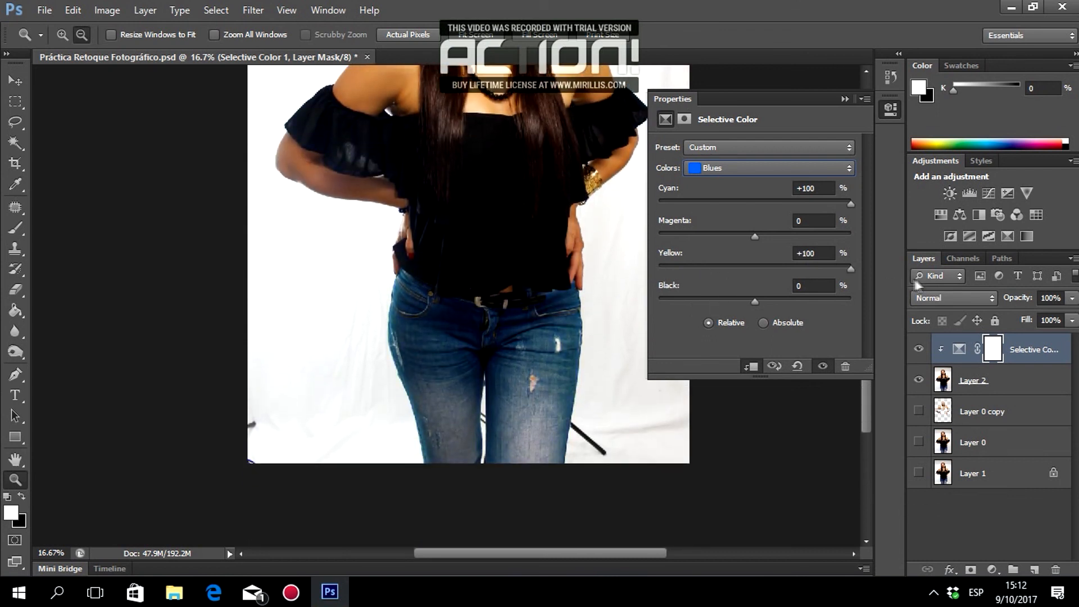
{"action": "scroll", "coordinate": [506, 274], "scroll_direction": "up", "scroll_amount": 5}
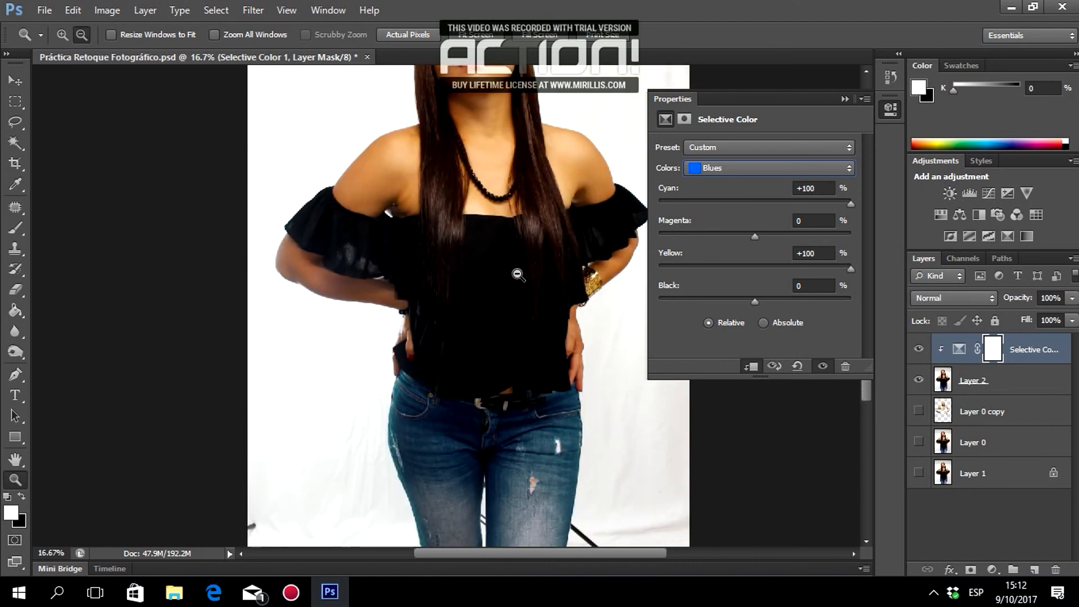
{"action": "scroll", "coordinate": [517, 274], "scroll_direction": "down", "scroll_amount": 3}
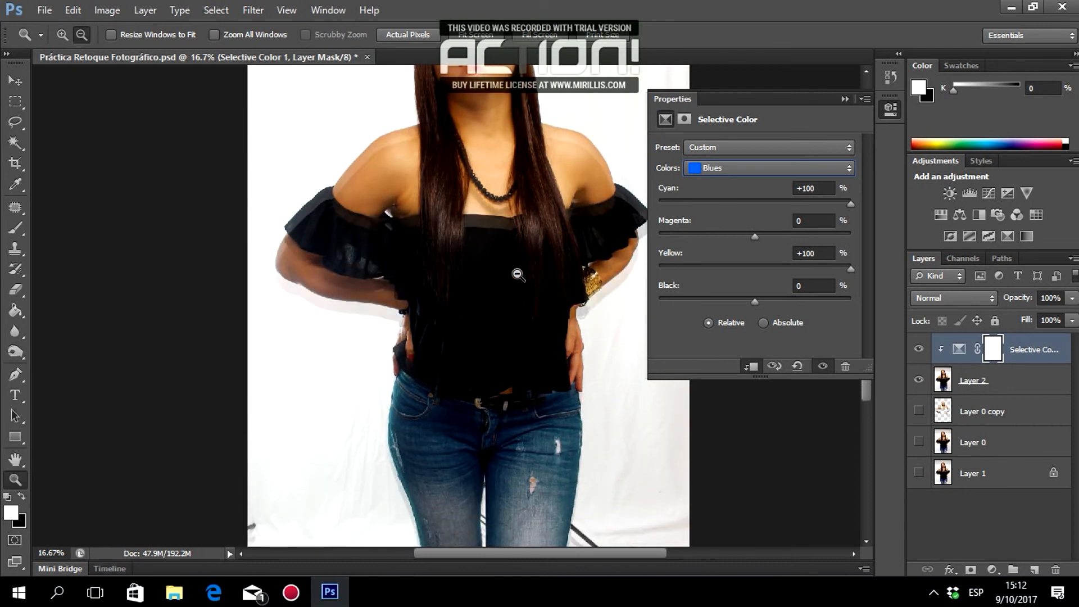
{"action": "scroll", "coordinate": [518, 274], "scroll_direction": "up", "scroll_amount": 4}
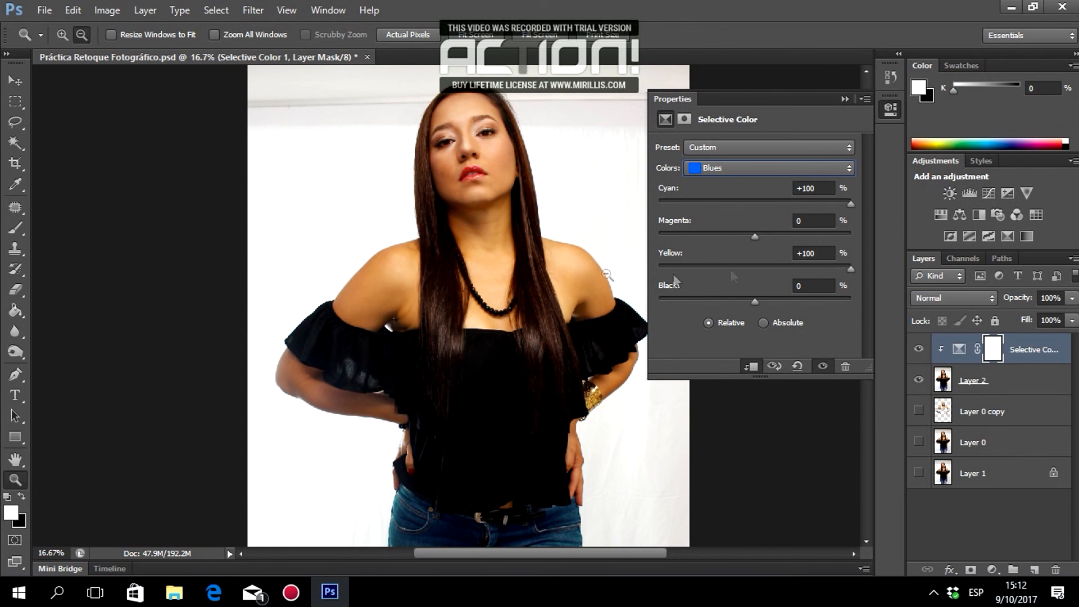
{"action": "left_click", "coordinate": [770, 170]}
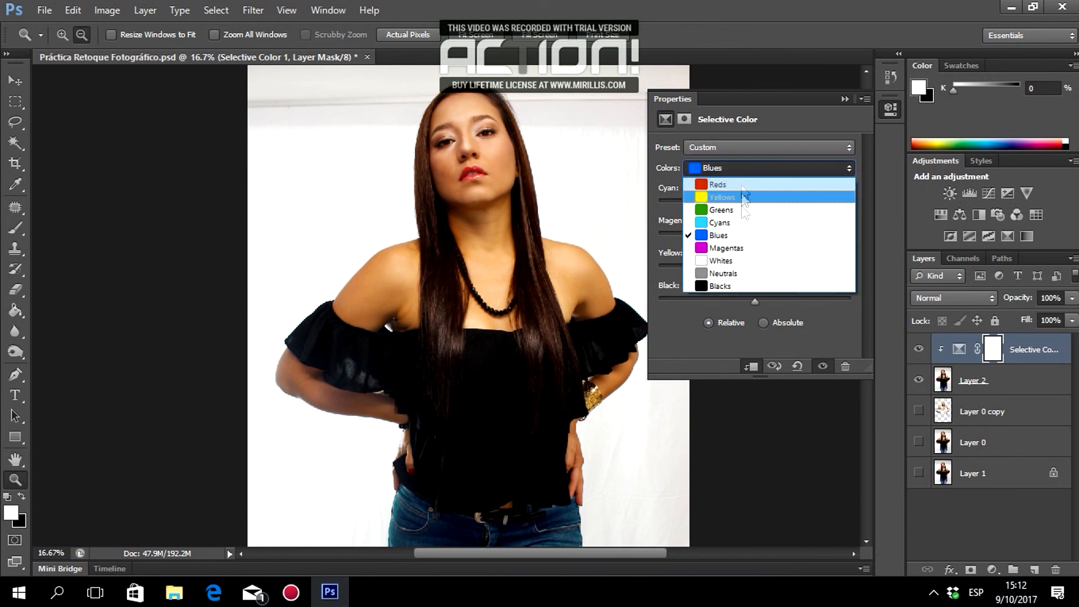
Set the Blacks range's Black to 1%, close the Properties panel and select Layer 2.
{"action": "left_click", "coordinate": [722, 286]}
{"action": "left_click", "coordinate": [803, 285]}
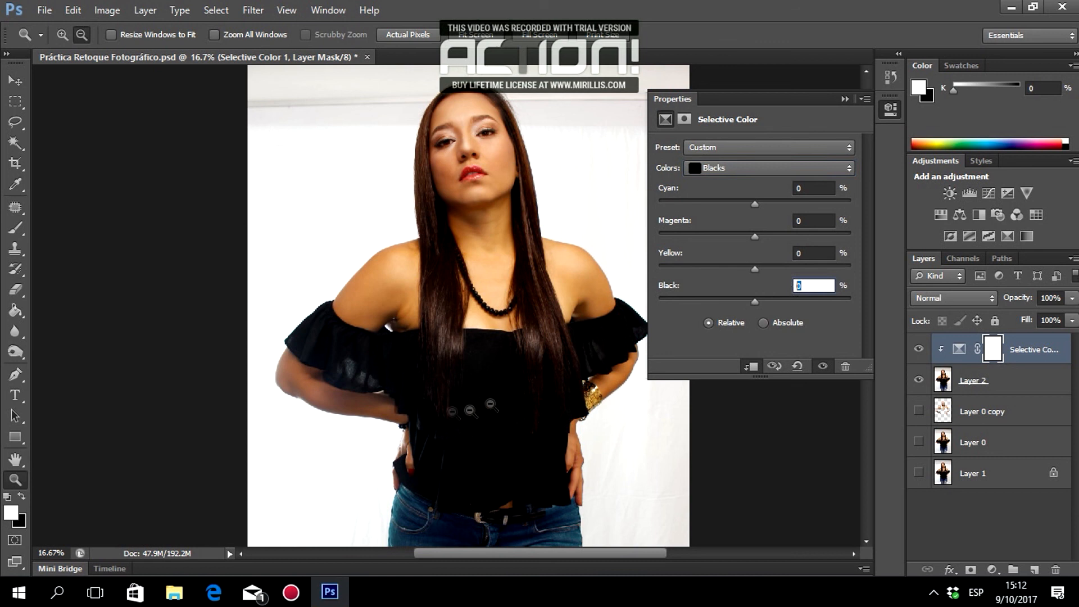
{"action": "left_click", "coordinate": [61, 35]}
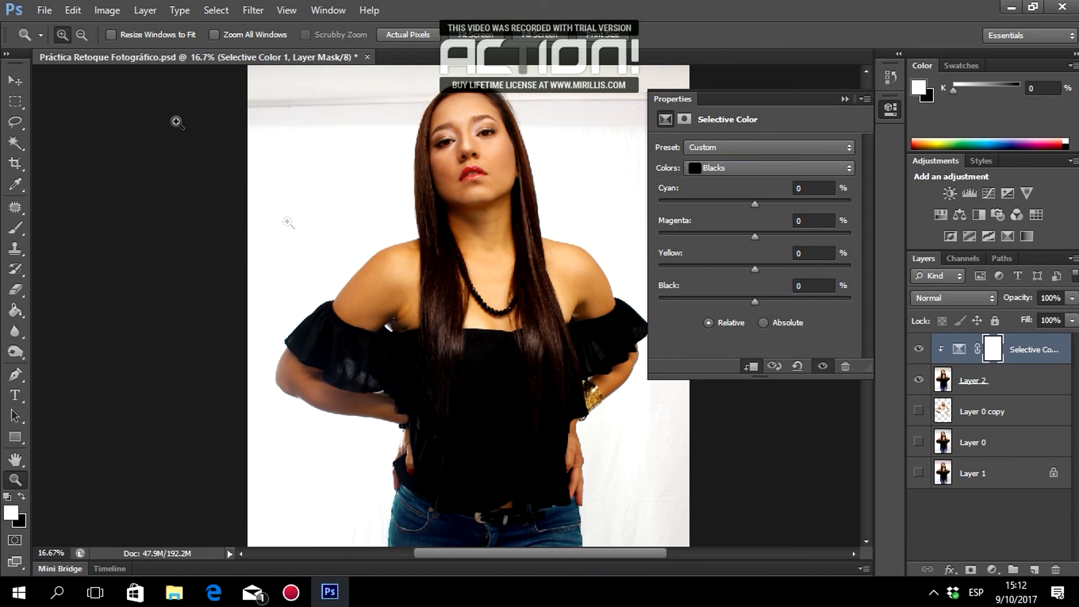
{"action": "left_click", "coordinate": [436, 386]}
{"action": "left_click", "coordinate": [436, 385]}
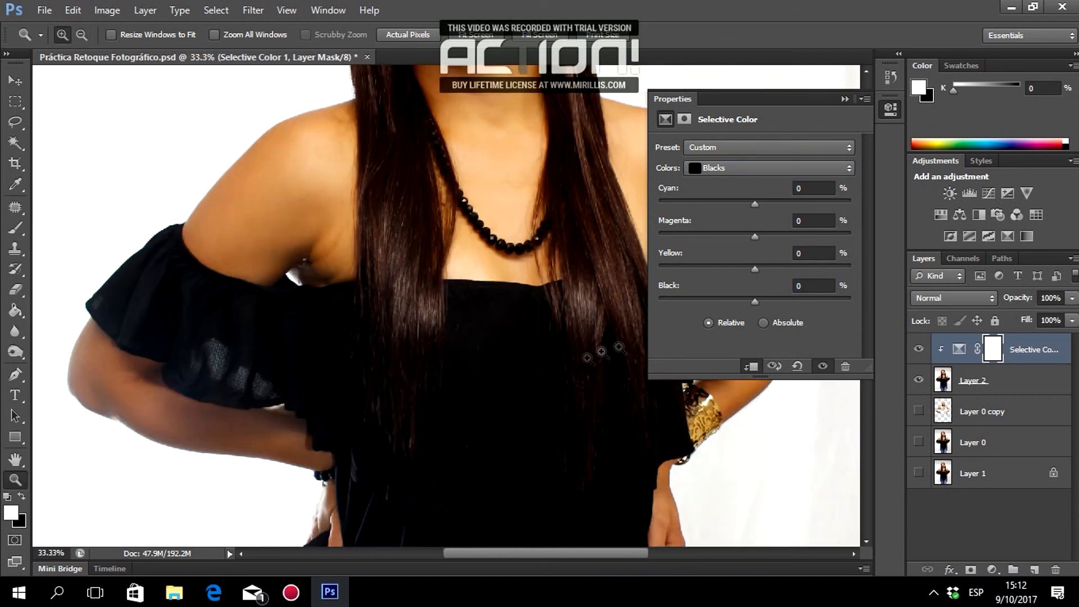
{"action": "left_click", "coordinate": [809, 286]}
{"action": "type", "text": "1"}
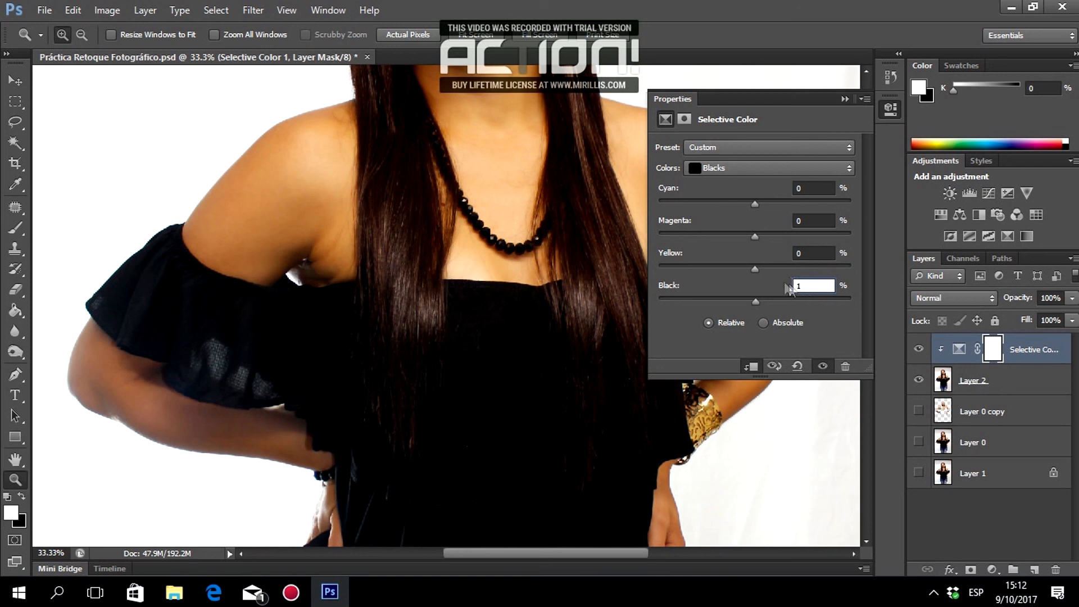
{"action": "key", "text": "Return"}
{"action": "left_click", "coordinate": [845, 99]}
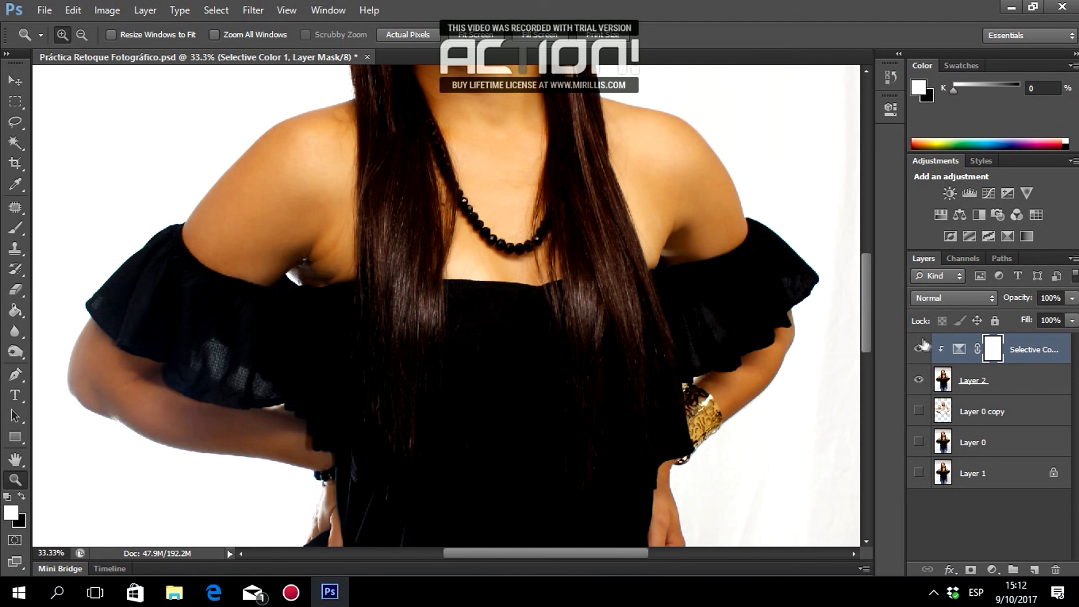
{"action": "left_click", "coordinate": [957, 381]}
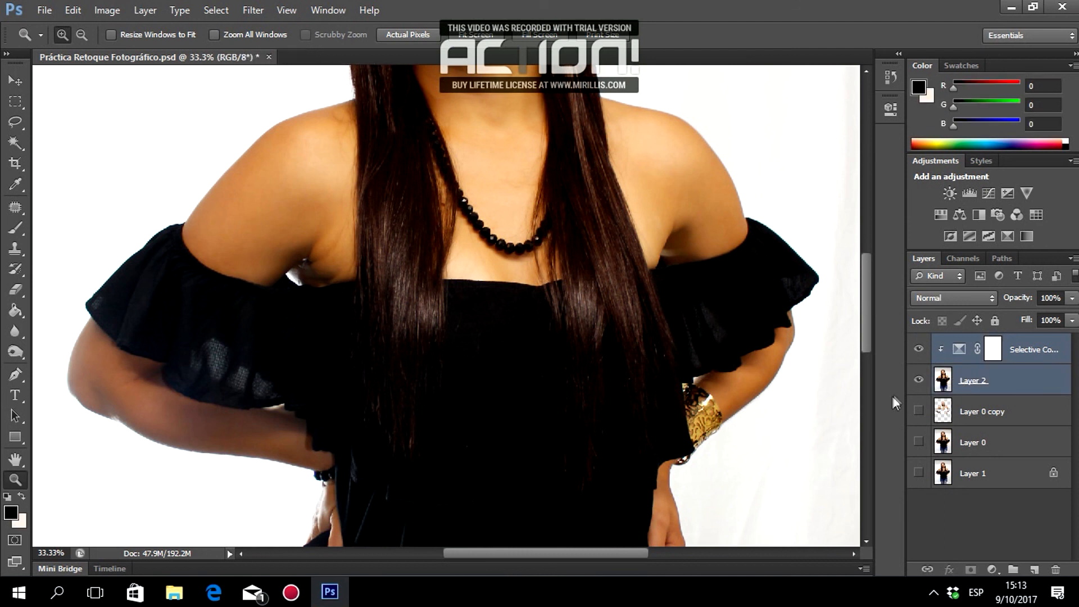
Stamp visible layers into Layer 3, hiding Selective Color and Layer 2 and showing Layer 0.
{"action": "key", "text": "ctrl+shift+alt+e"}
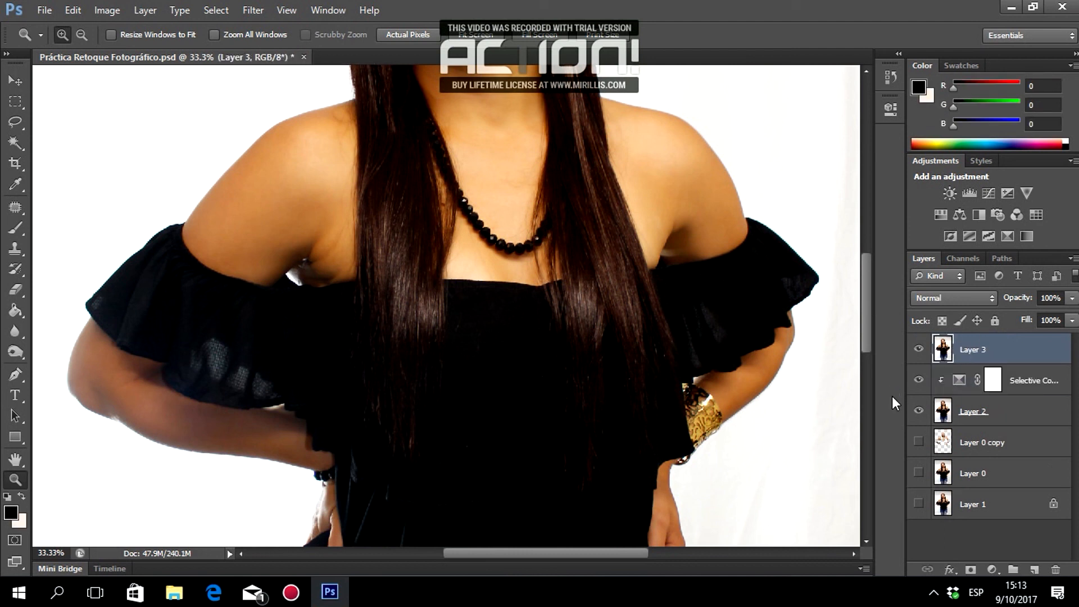
{"action": "left_click", "coordinate": [918, 380]}
{"action": "left_click", "coordinate": [918, 411]}
{"action": "scroll", "coordinate": [506, 260], "scroll_direction": "up", "scroll_amount": 5}
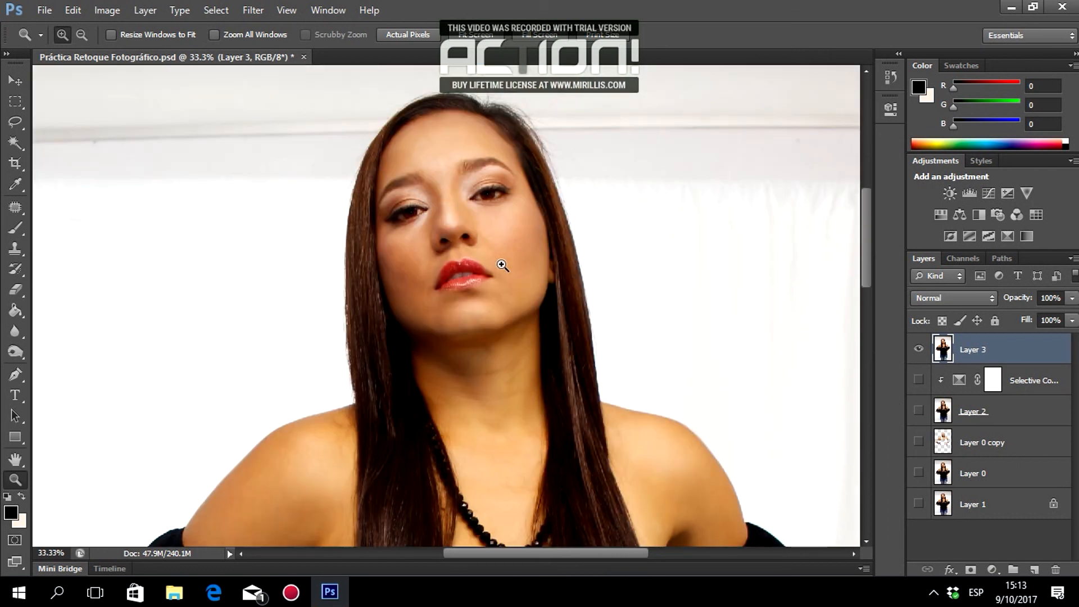
{"action": "left_click", "coordinate": [921, 473]}
Toggle Layer 3's visibility repeatedly to compare the retouch with the original portrait.
{"action": "left_click", "coordinate": [919, 350]}
{"action": "left_click", "coordinate": [920, 350]}
{"action": "left_click", "coordinate": [919, 349]}
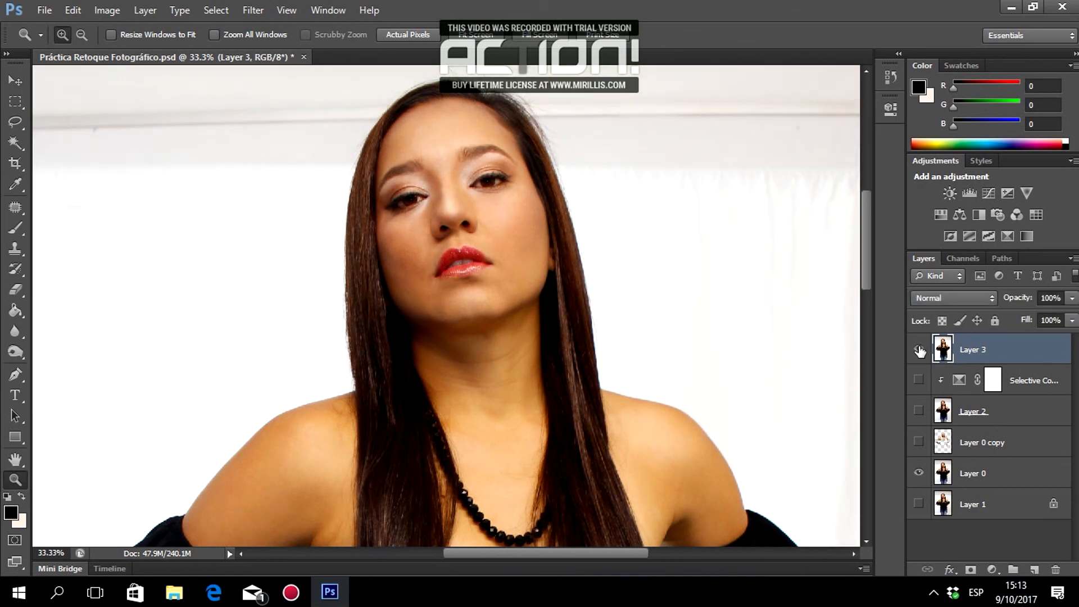
{"action": "left_click", "coordinate": [919, 350]}
{"action": "left_click", "coordinate": [919, 349]}
{"action": "left_click", "coordinate": [919, 350]}
{"action": "left_click", "coordinate": [81, 34]}
{"action": "left_click", "coordinate": [457, 306]}
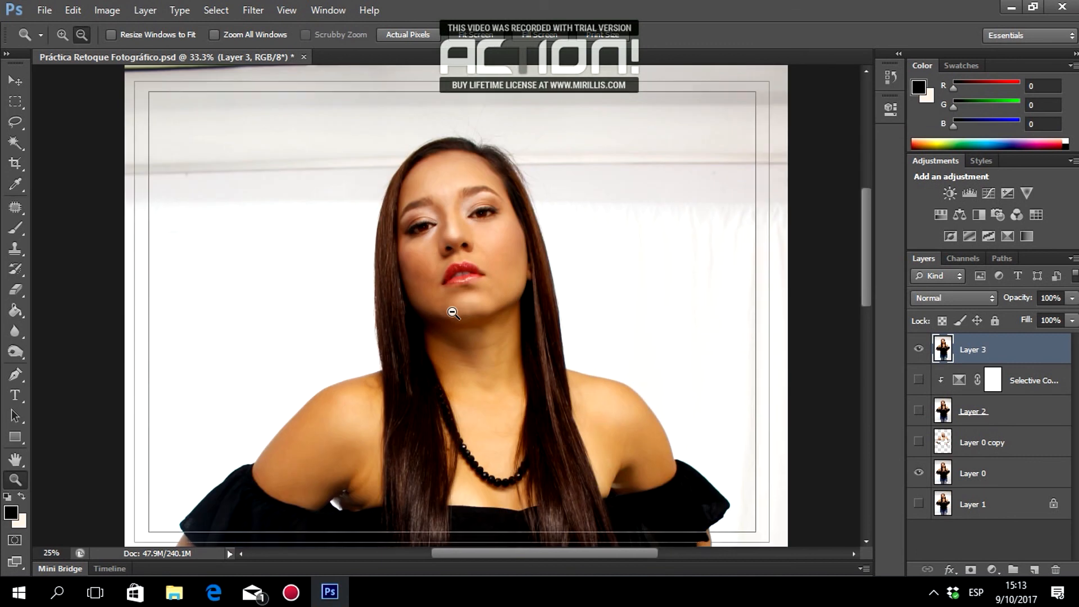
{"action": "left_click", "coordinate": [447, 309]}
{"action": "left_click", "coordinate": [450, 308]}
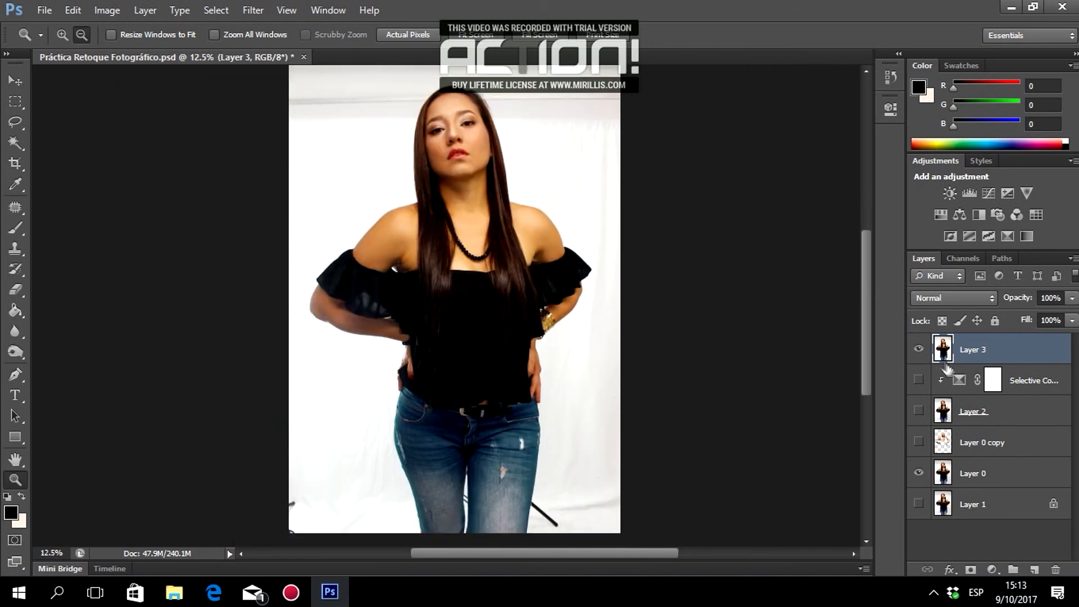
{"action": "left_click", "coordinate": [919, 351]}
{"action": "left_click", "coordinate": [920, 353]}
{"action": "left_click", "coordinate": [919, 351]}
{"action": "left_click", "coordinate": [919, 350]}
{"action": "left_click", "coordinate": [919, 350]}
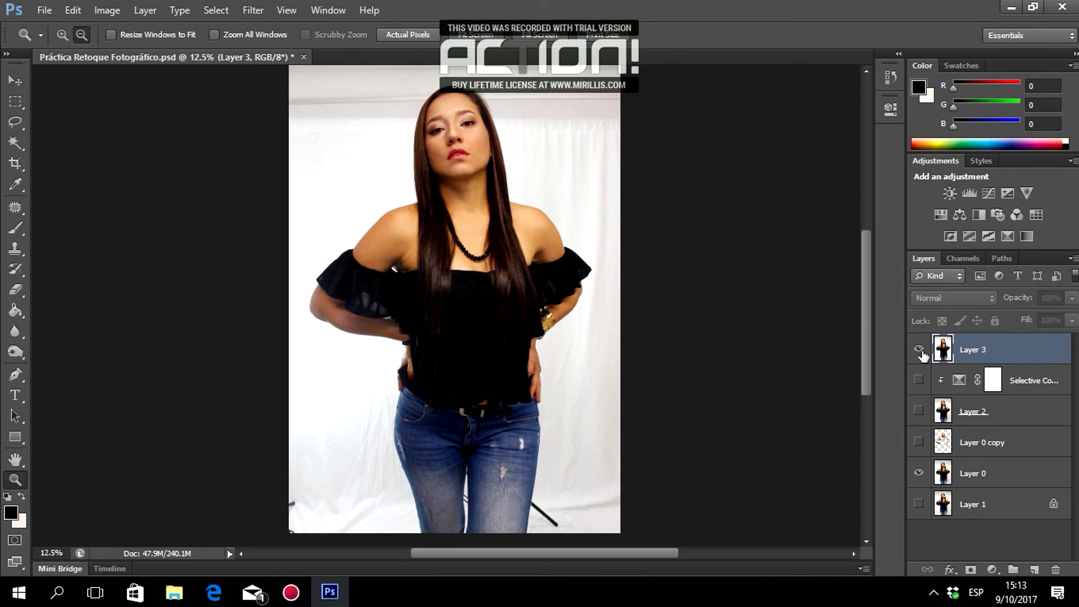
{"action": "left_click", "coordinate": [919, 350]}
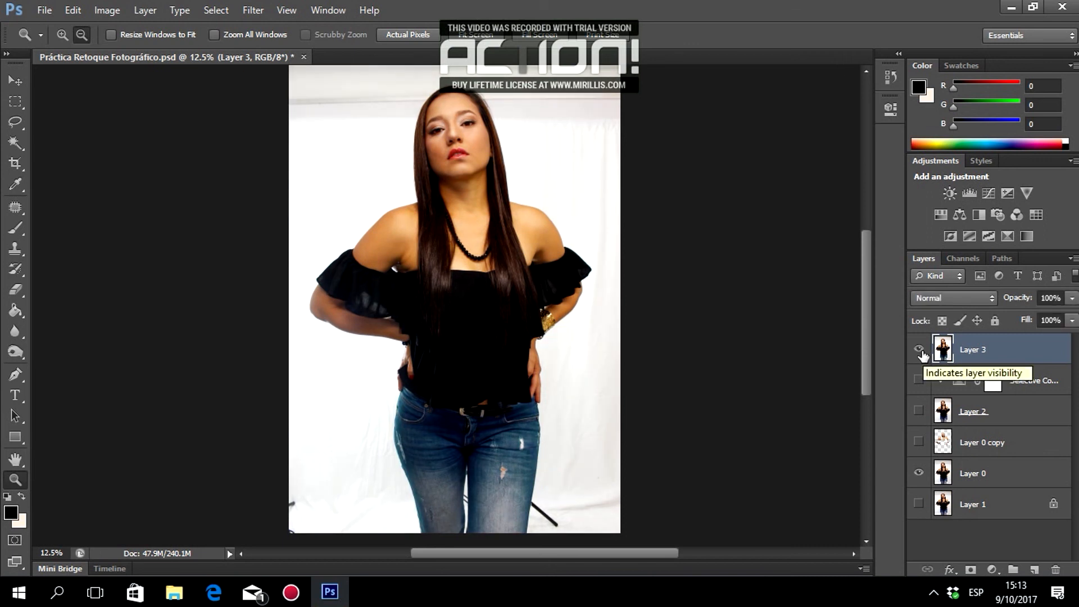
Zoom in closely on the model's nose and lips.
{"action": "left_click", "coordinate": [66, 35]}
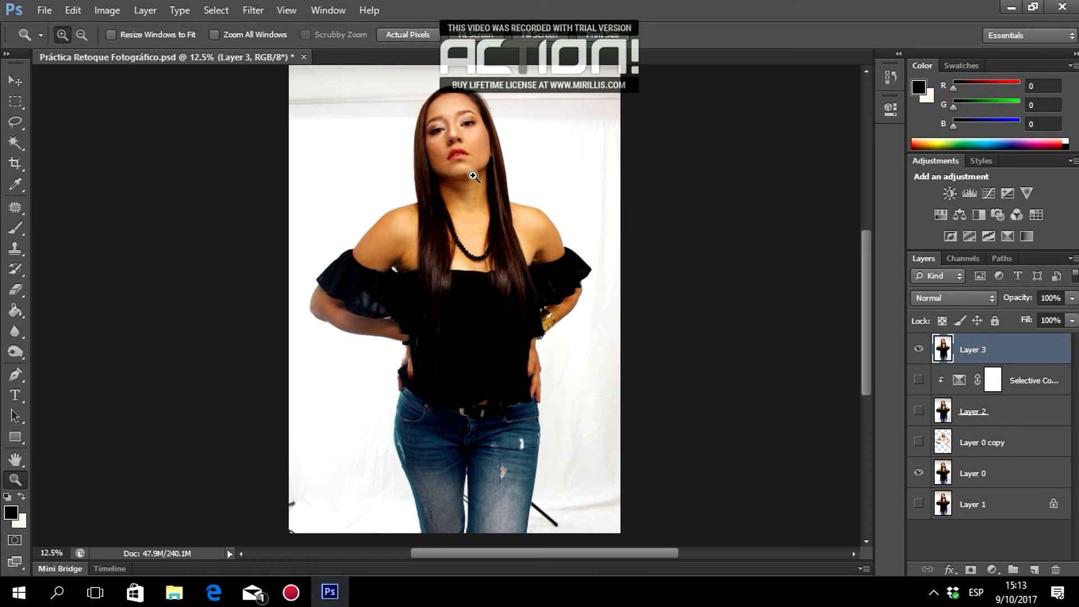
{"action": "left_click", "coordinate": [457, 136]}
{"action": "left_click", "coordinate": [457, 136]}
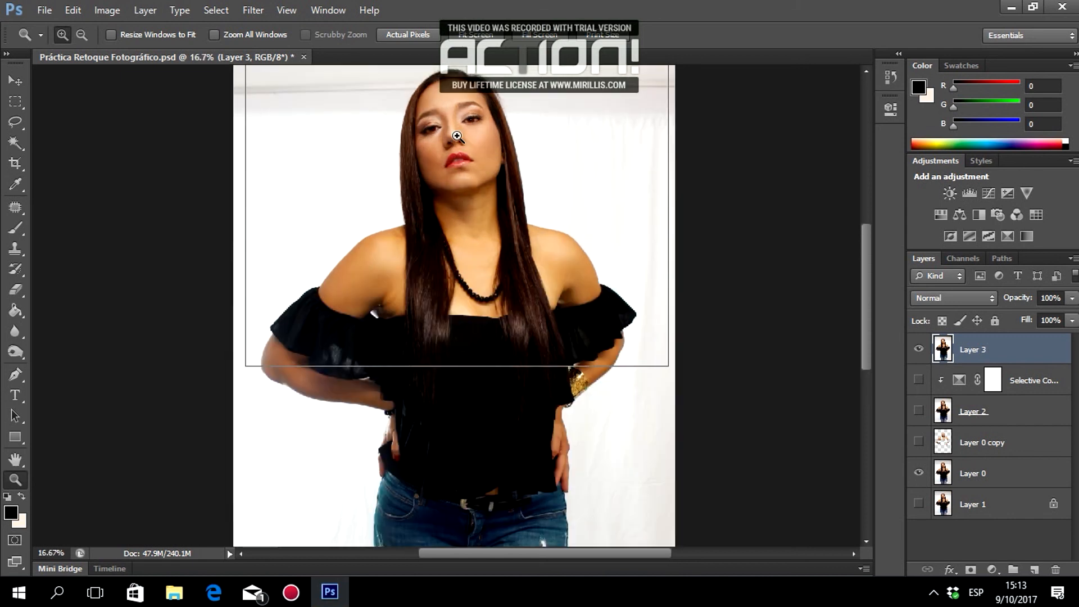
{"action": "left_click", "coordinate": [457, 136]}
{"action": "left_click", "coordinate": [454, 168]}
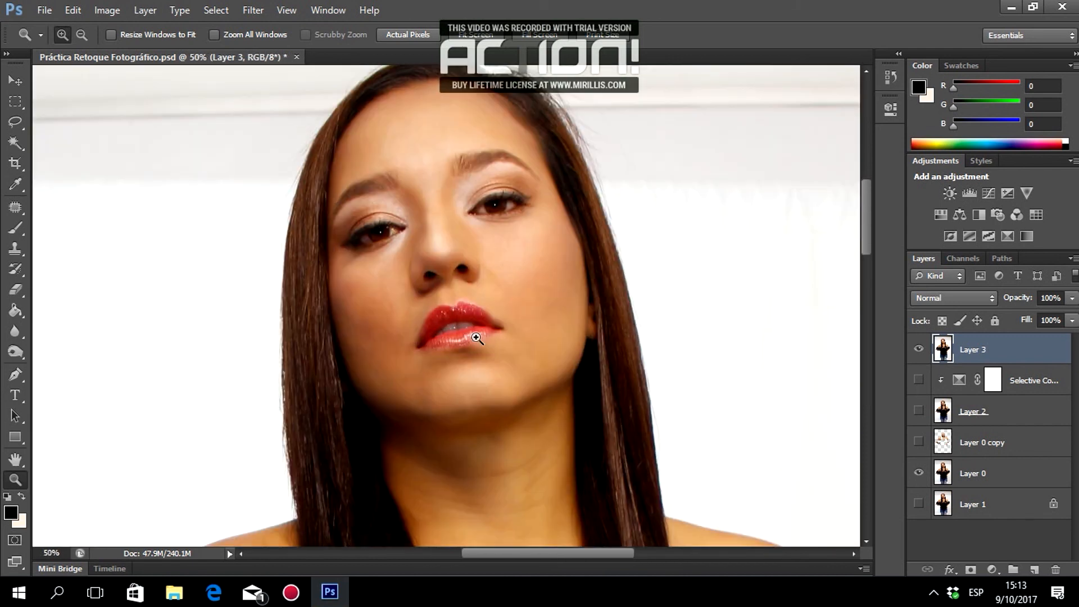
{"action": "left_click", "coordinate": [477, 337]}
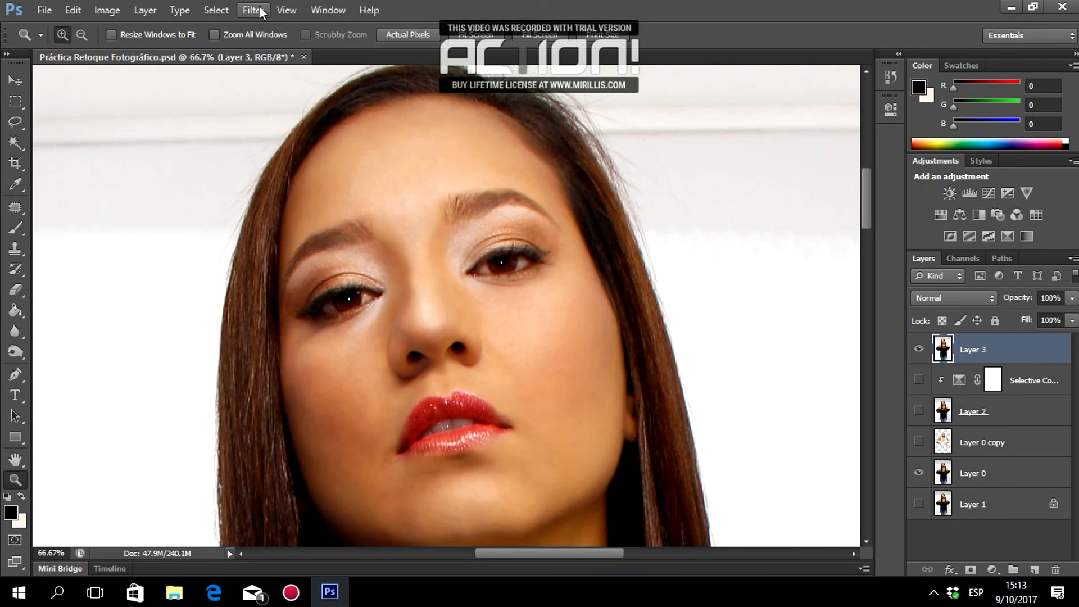
{"action": "left_click", "coordinate": [260, 11]}
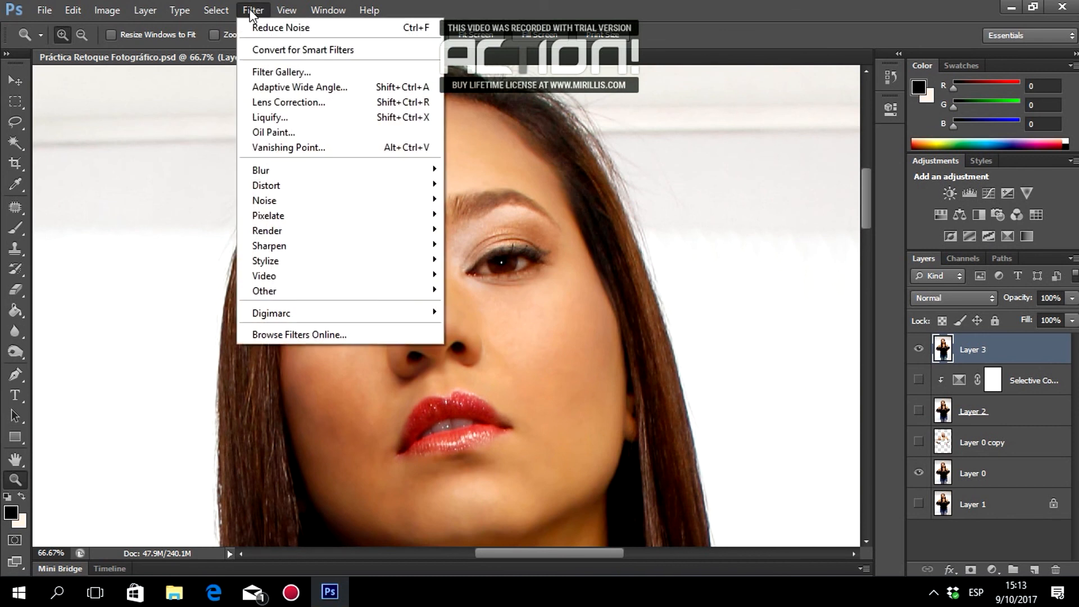
Open Liquify on the merged portrait and zoom the preview to 66.7%.
{"action": "left_click", "coordinate": [336, 117]}
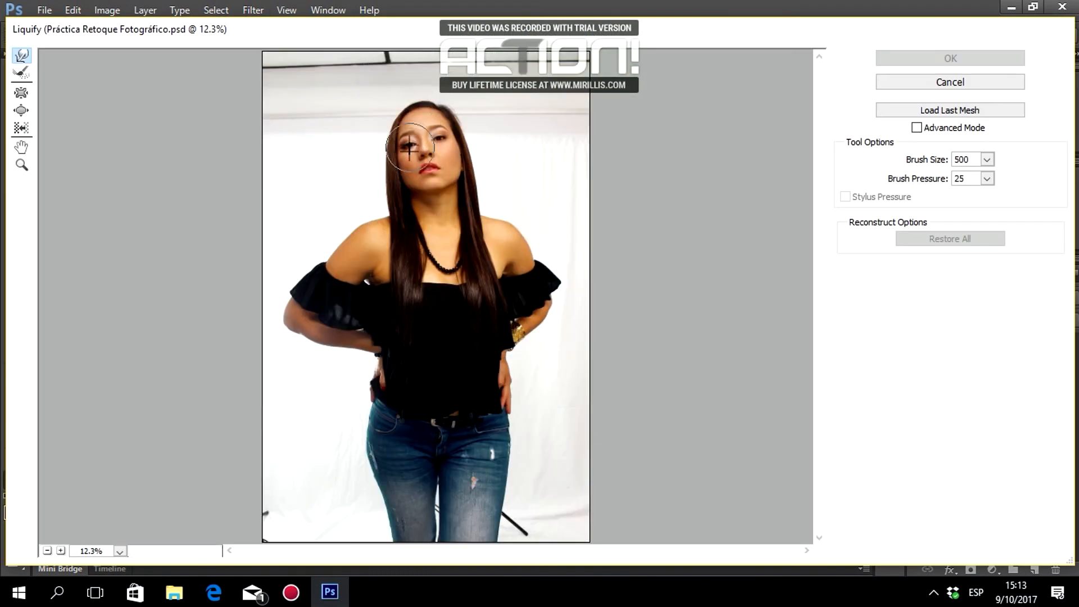
{"action": "left_click", "coordinate": [61, 551]}
{"action": "left_click", "coordinate": [61, 550]}
{"action": "left_click", "coordinate": [60, 551]}
{"action": "left_click", "coordinate": [61, 551]}
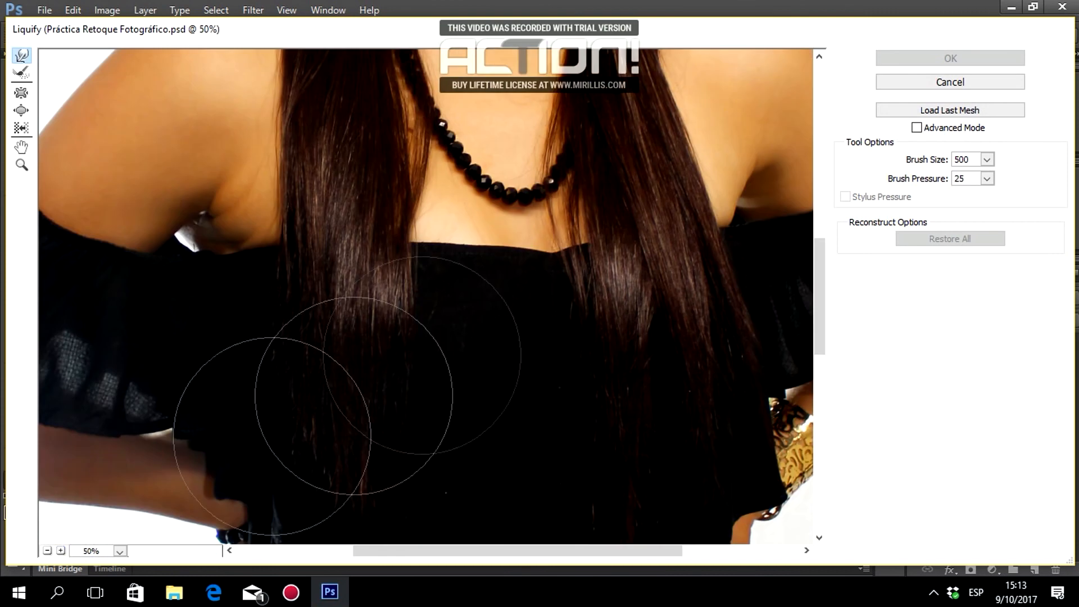
{"action": "scroll", "coordinate": [587, 236], "scroll_direction": "up", "scroll_amount": 10}
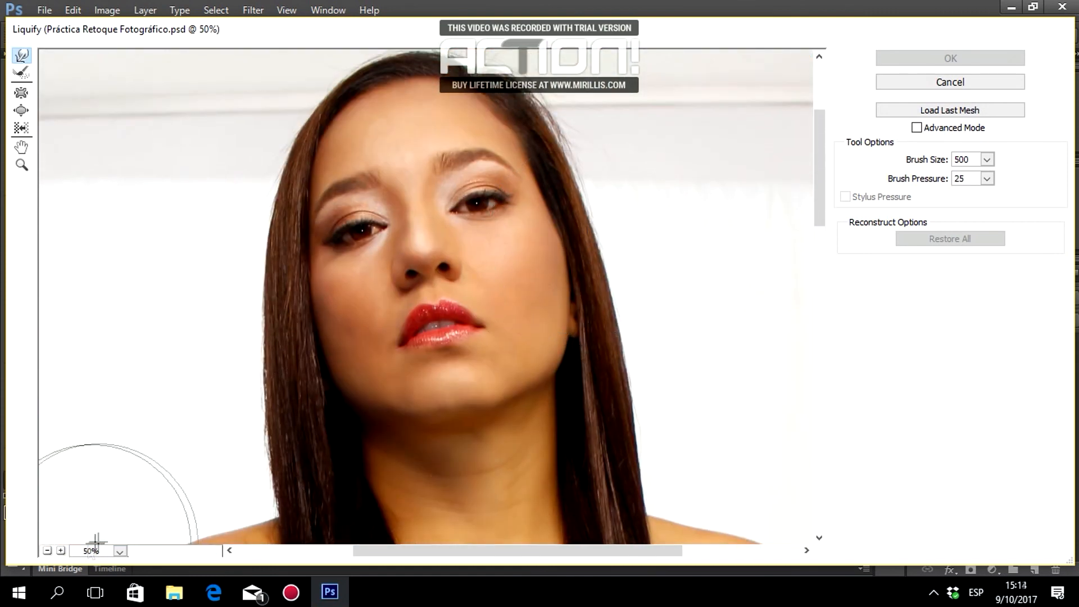
{"action": "left_click", "coordinate": [61, 550]}
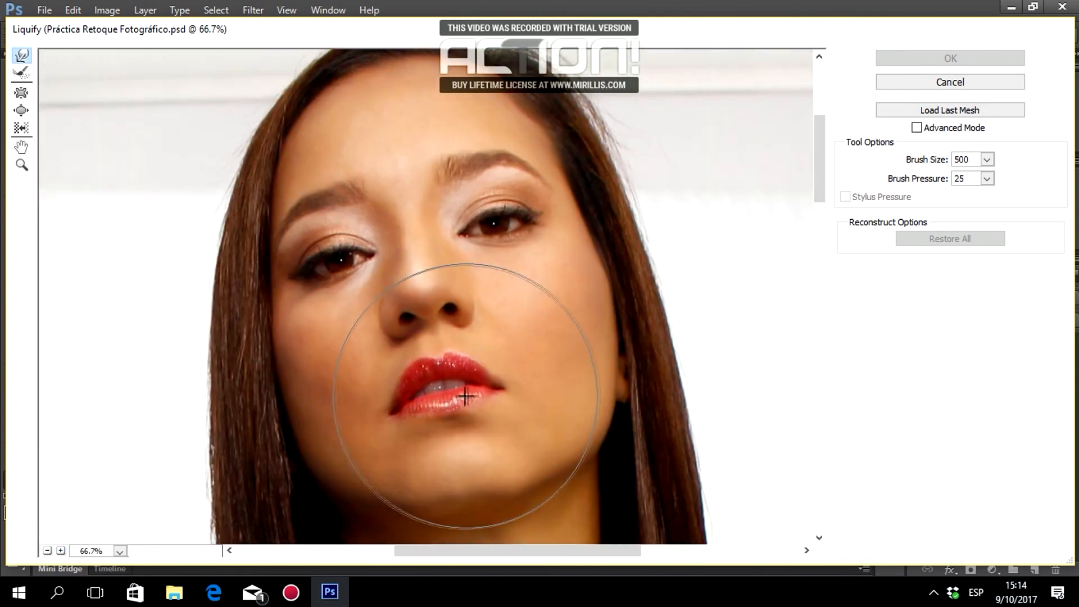
{"action": "scroll", "coordinate": [446, 397], "scroll_direction": "down", "scroll_amount": 1}
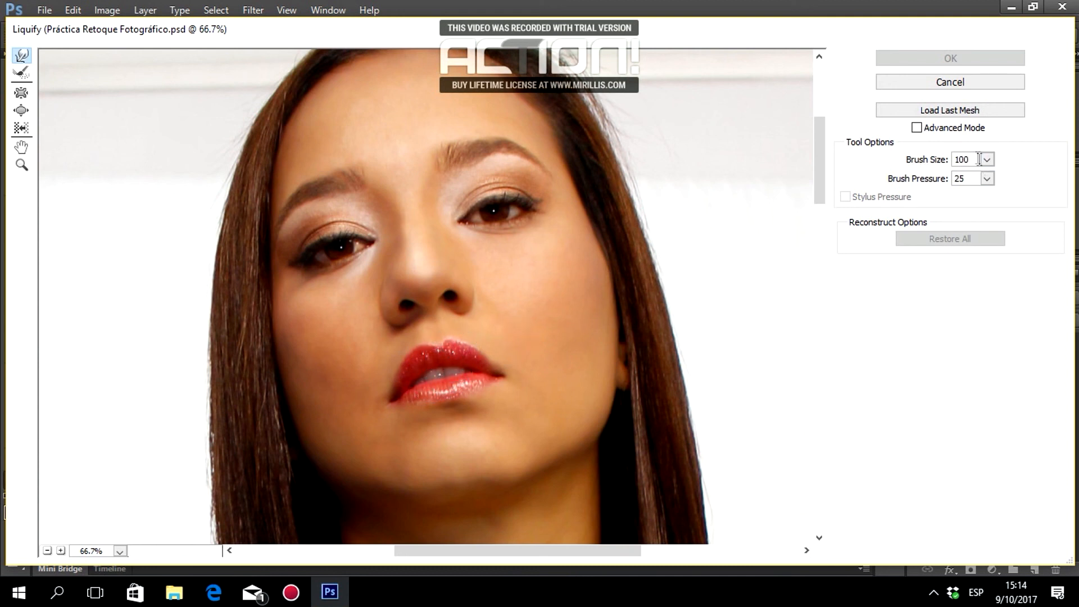
Set brush size 50, try an upper-lip warp, then Restore All to discard it.
{"action": "type", "text": "0"}
{"action": "left_click_drag", "start_coordinate": [441, 354], "coordinate": [455, 350]}
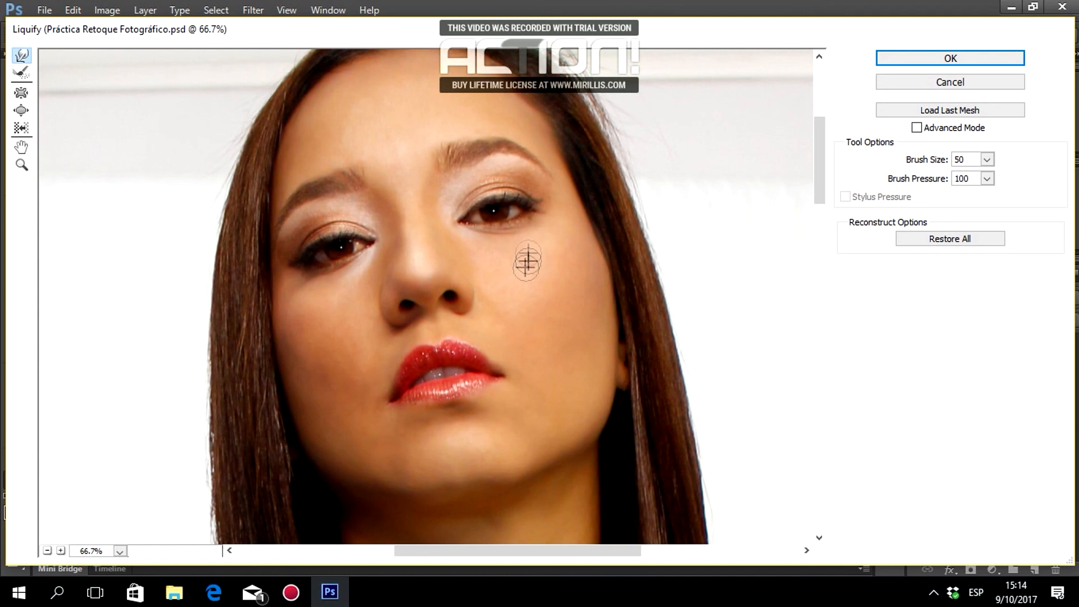
{"action": "left_click_drag", "start_coordinate": [455, 355], "coordinate": [420, 328]}
{"action": "left_click", "coordinate": [949, 239]}
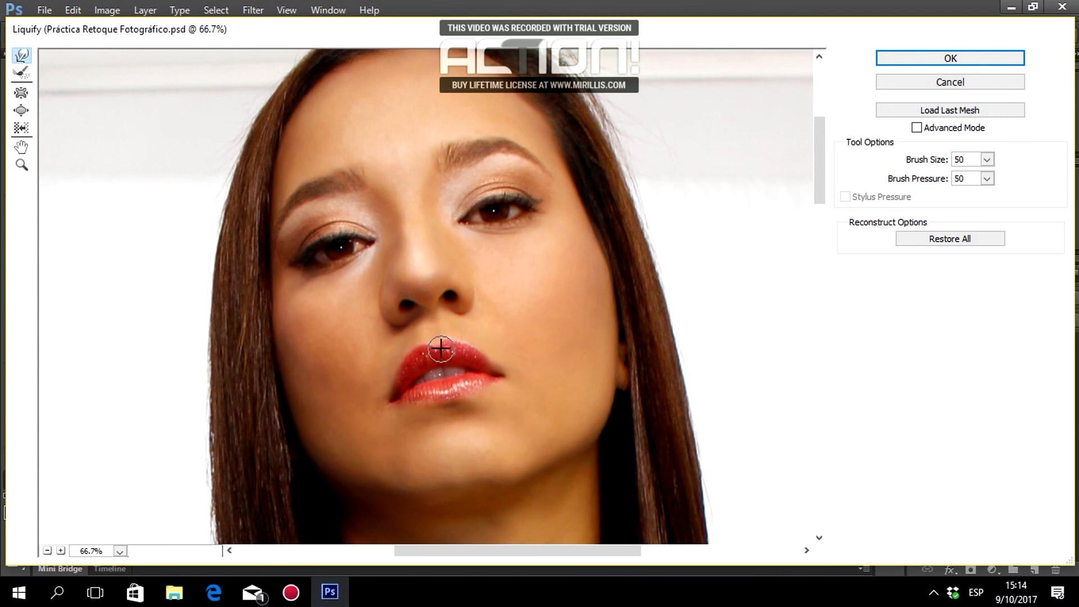
Lift the right upper lip slightly, undo a trial Pucker between the brows, and set Forward Warp size 100.
{"action": "left_click_drag", "start_coordinate": [464, 354], "coordinate": [462, 344]}
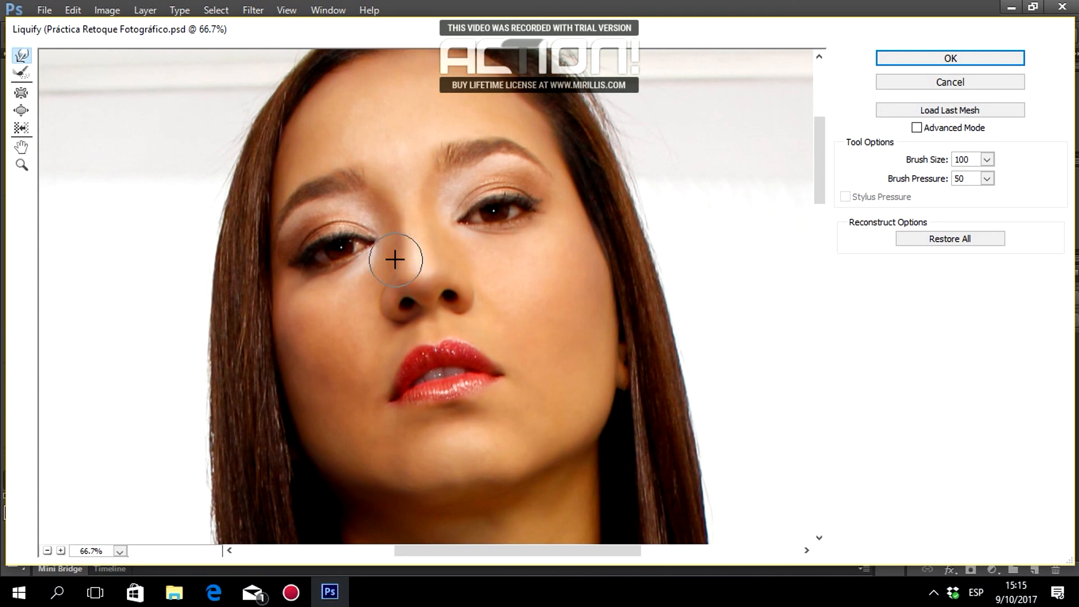
{"action": "left_click", "coordinate": [22, 95]}
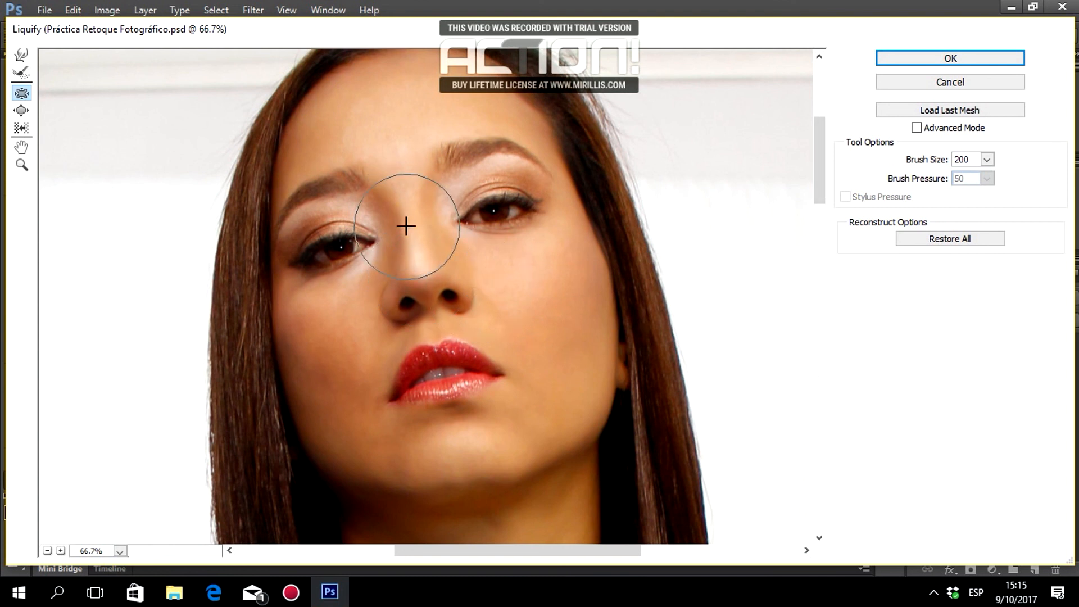
{"action": "left_click_drag", "start_coordinate": [414, 176], "coordinate": [401, 177]}
{"action": "key", "text": "ctrl+z"}
{"action": "left_click", "coordinate": [17, 56]}
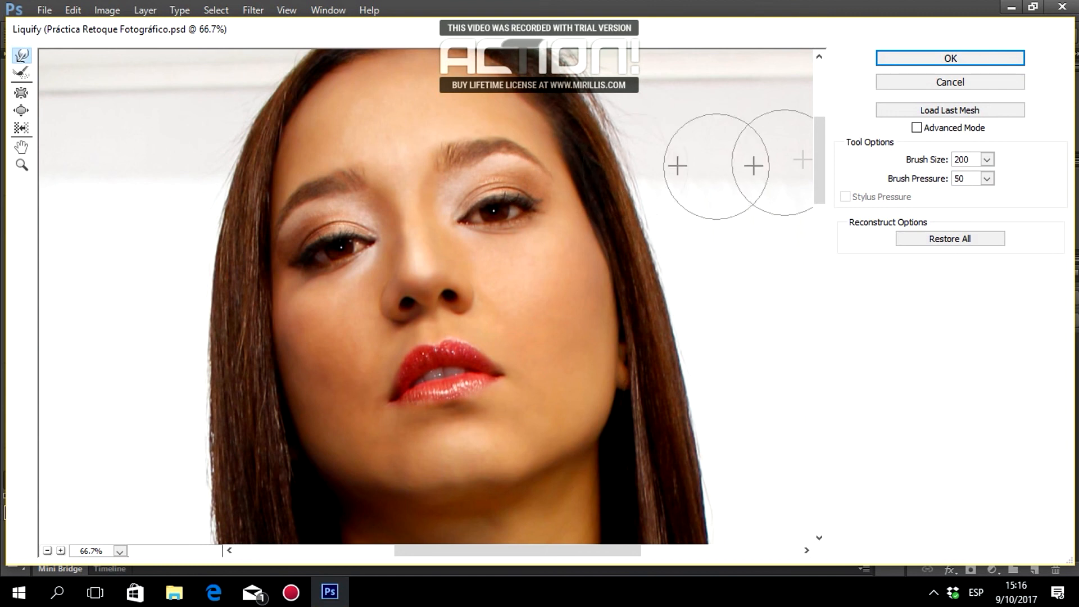
{"action": "type", "text": "100"}
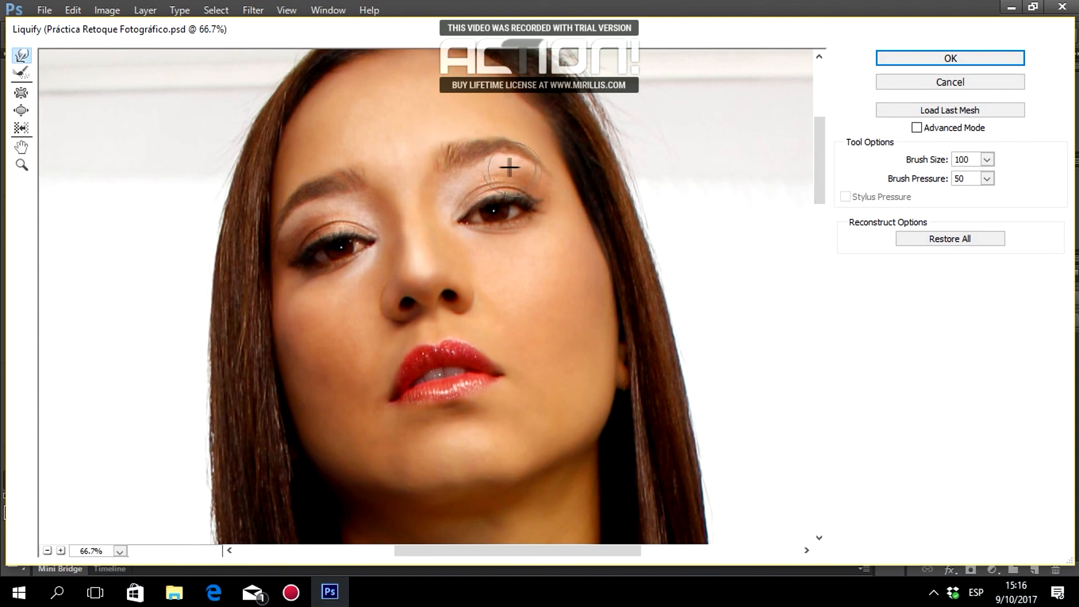
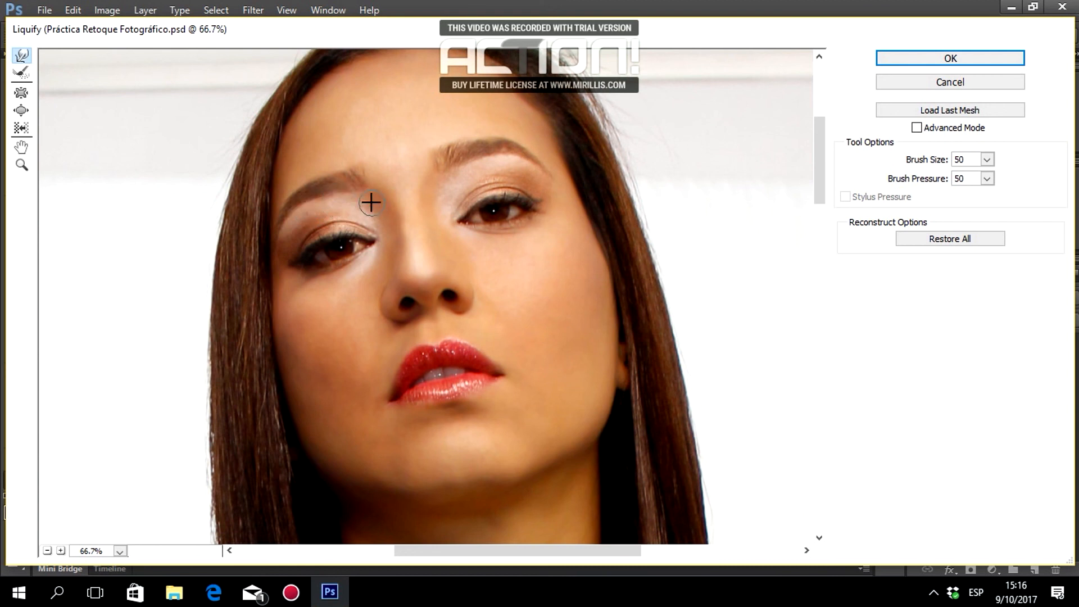
Forward Warp the skin under the left inner eyebrow slightly upward, then set brush size 100.
{"action": "left_click_drag", "start_coordinate": [361, 206], "coordinate": [360, 198]}
{"action": "scroll", "coordinate": [705, 323], "scroll_direction": "down", "scroll_amount": 1}
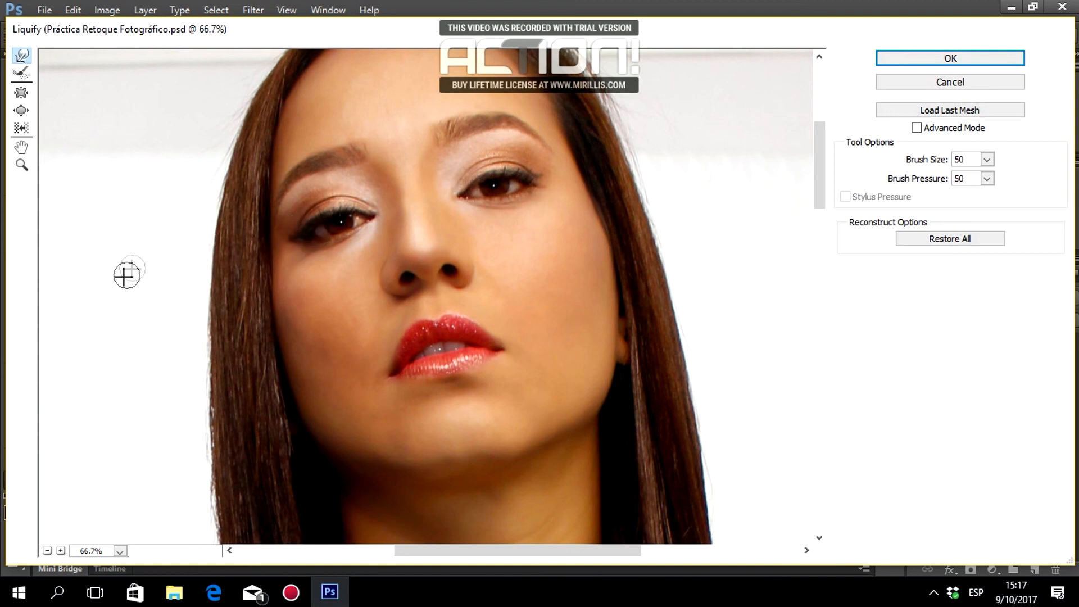
{"action": "scroll", "coordinate": [167, 302], "scroll_direction": "down", "scroll_amount": 1}
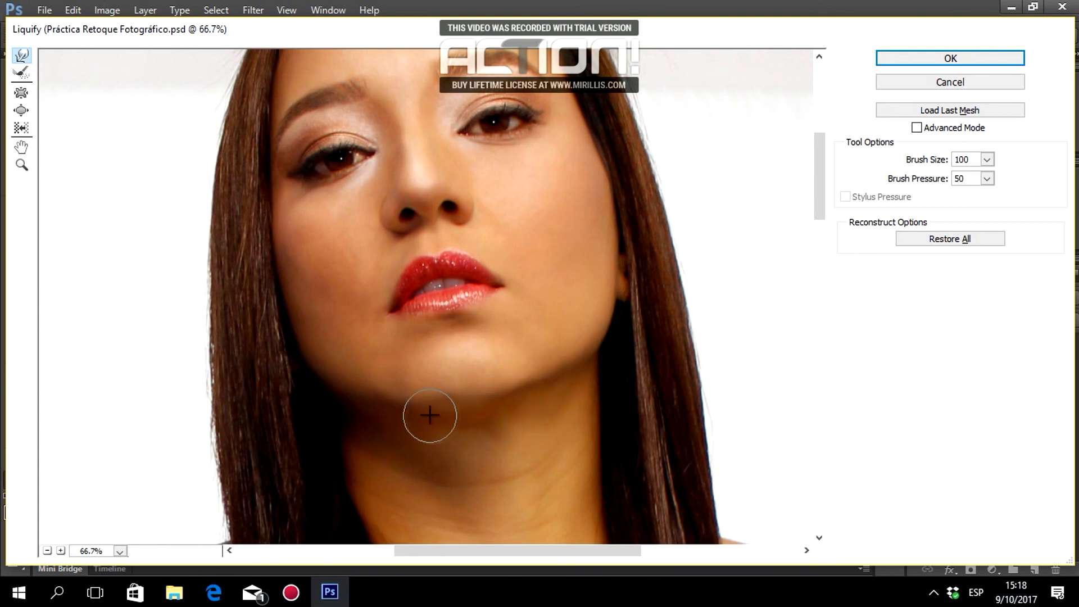
Set the Liquify brush size to 250 and zoom the preview out to 33.3%.
{"action": "scroll", "coordinate": [674, 348], "scroll_direction": "up", "scroll_amount": 1}
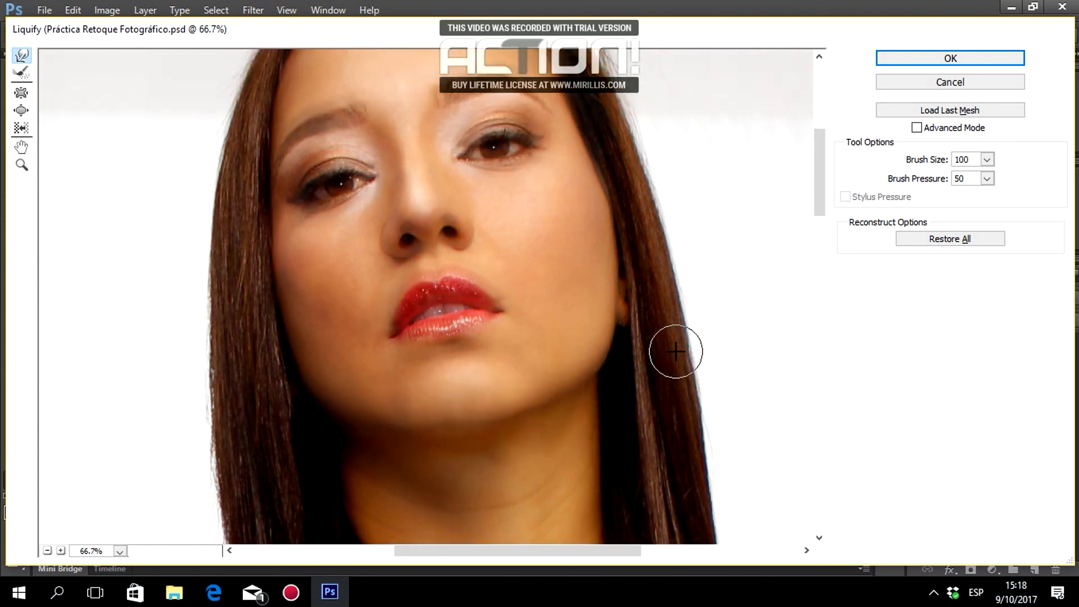
{"action": "type", "text": "250"}
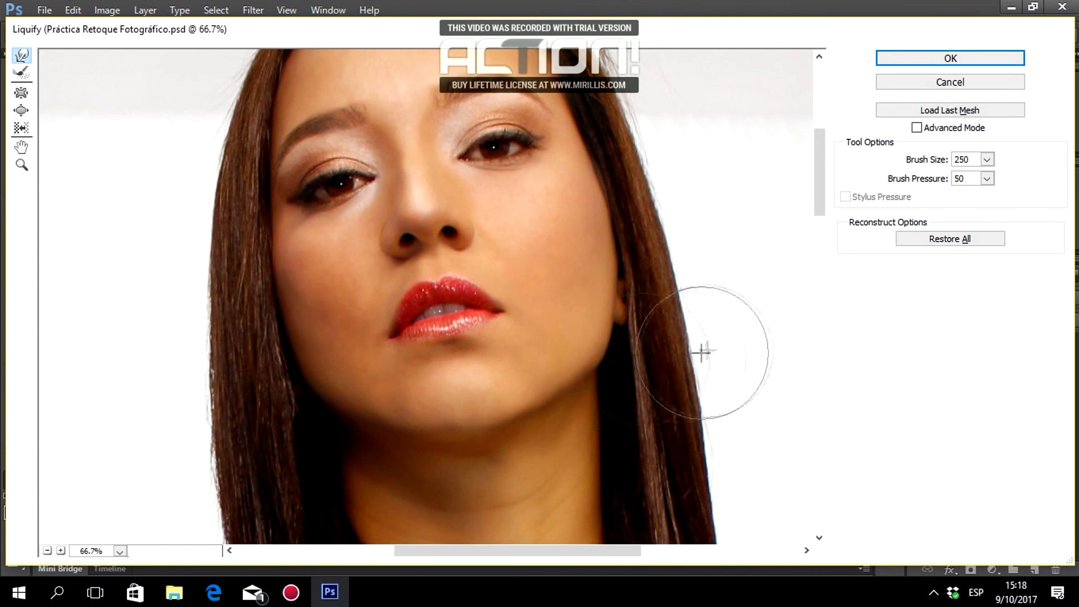
{"action": "scroll", "coordinate": [705, 354], "scroll_direction": "down", "scroll_amount": 5}
{"action": "scroll", "coordinate": [705, 354], "scroll_direction": "up", "scroll_amount": 5}
{"action": "double_click", "coordinate": [47, 550]}
Forward Warp the inner edge of the left jeans leg to the right.
{"action": "scroll", "coordinate": [191, 413], "scroll_direction": "down", "scroll_amount": 2}
{"action": "scroll", "coordinate": [193, 416], "scroll_direction": "up", "scroll_amount": 2}
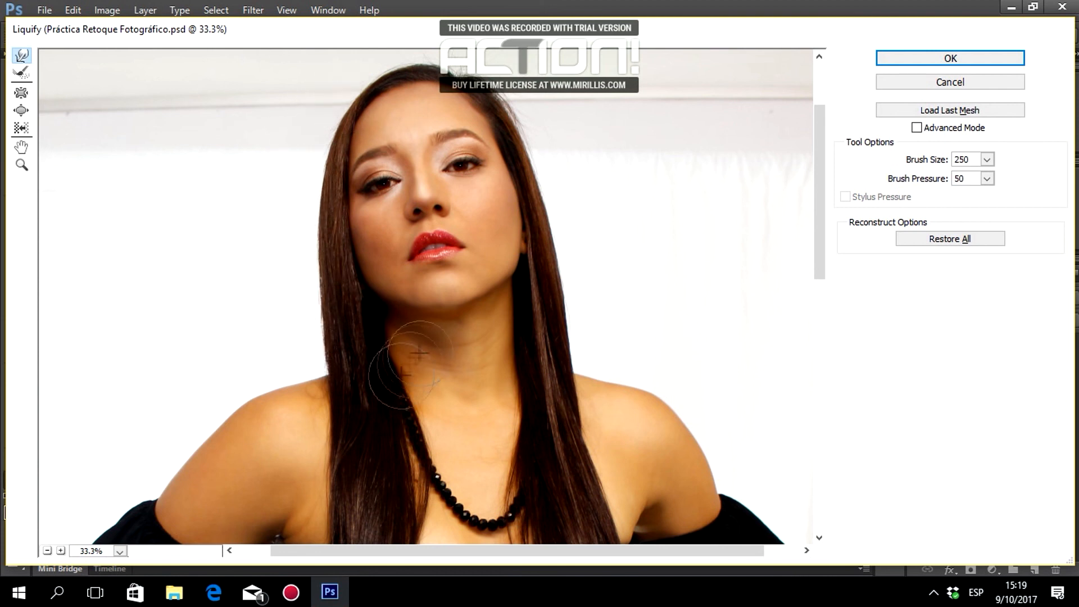
{"action": "scroll", "coordinate": [590, 368], "scroll_direction": "down", "scroll_amount": 2}
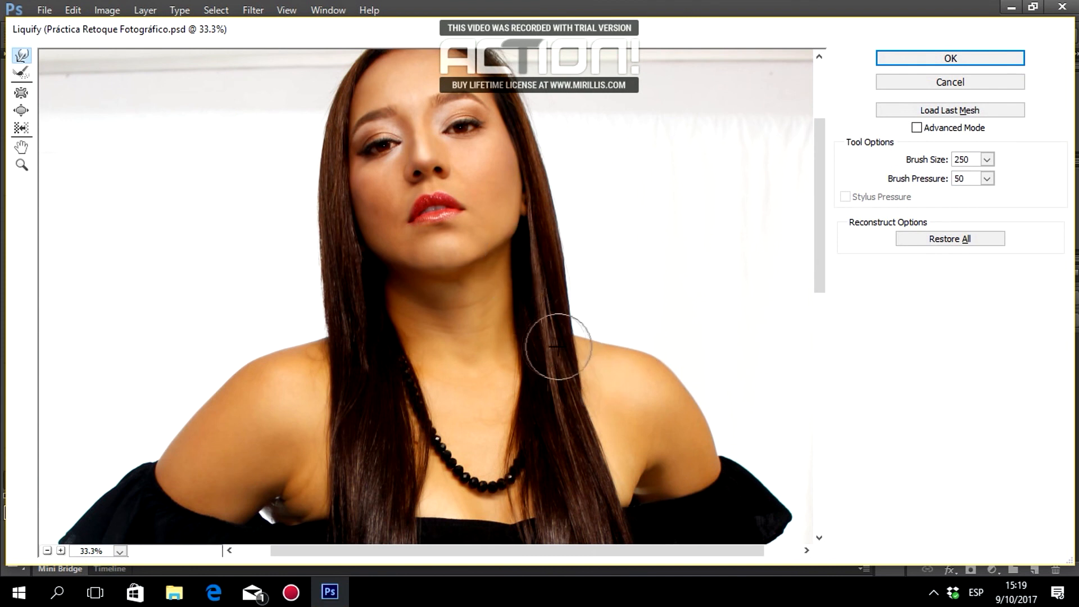
{"action": "scroll", "coordinate": [640, 414], "scroll_direction": "down", "scroll_amount": 10}
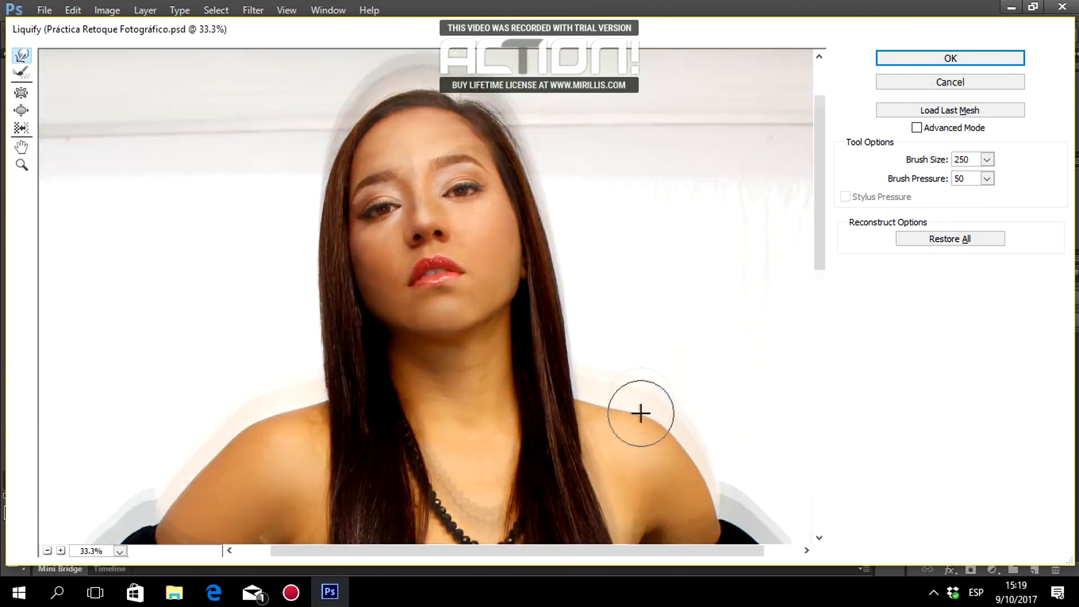
{"action": "scroll", "coordinate": [645, 404], "scroll_direction": "down", "scroll_amount": 5}
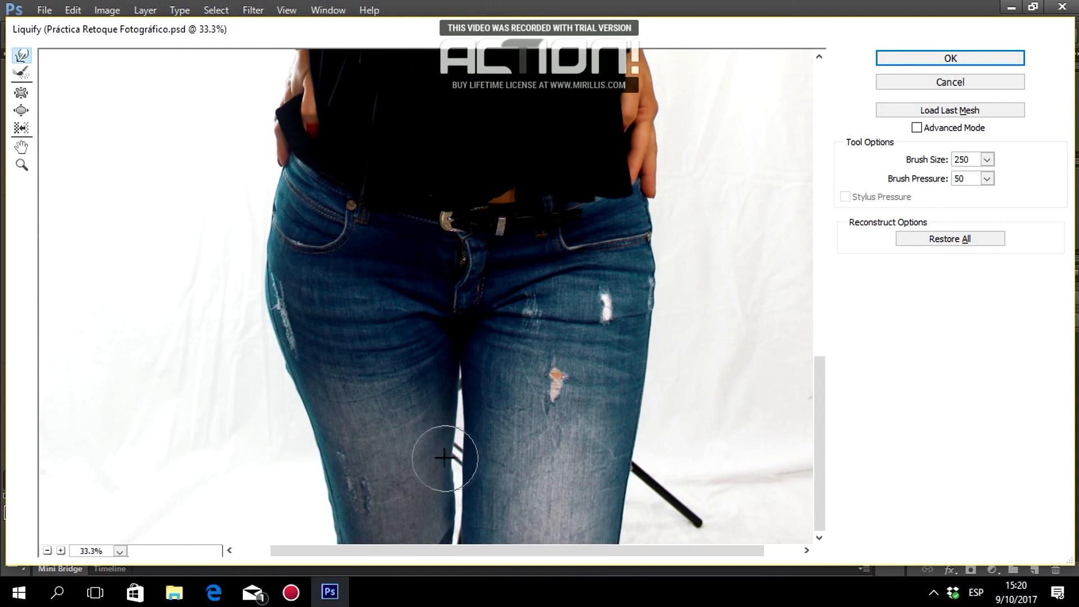
{"action": "left_click_drag", "start_coordinate": [451, 540], "coordinate": [457, 540]}
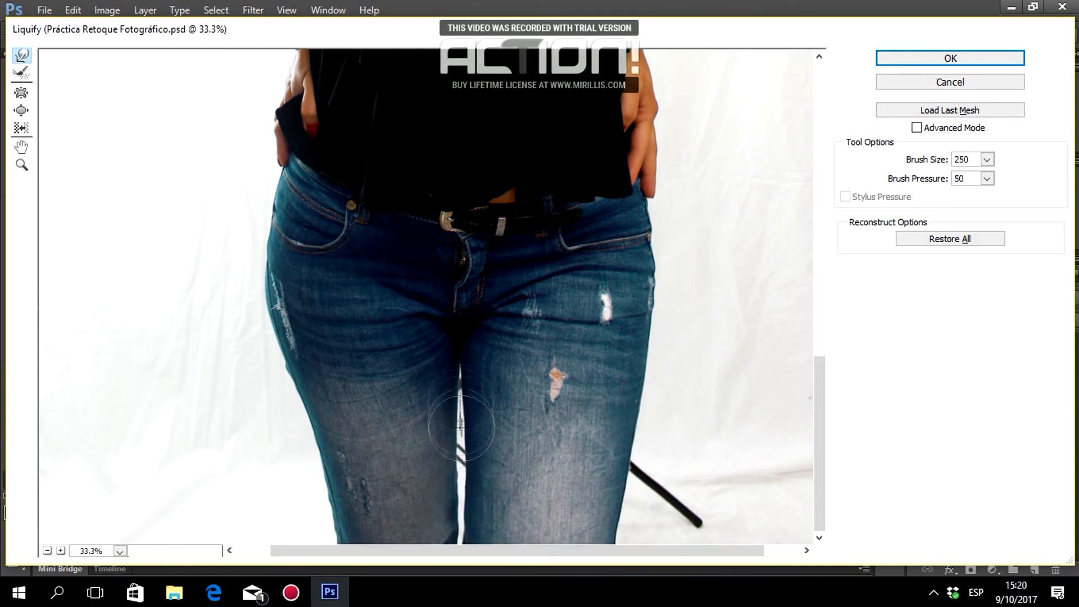
{"action": "mouse_move", "coordinate": [819, 427]}
{"action": "left_mouse_down"}
{"action": "mouse_move", "coordinate": [830, 276]}
{"action": "mouse_move", "coordinate": [855, 173]}
{"action": "left_mouse_up"}
Apply the Liquify reshaping and zoom out to 12.5% to see the whole figure.
{"action": "left_click", "coordinate": [949, 55]}
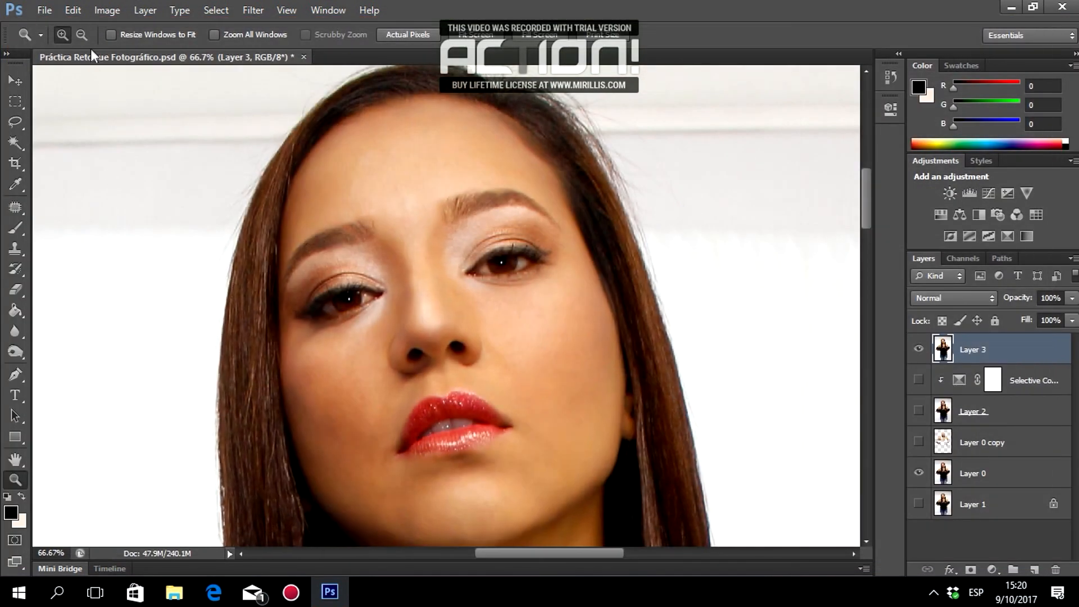
{"action": "left_click", "coordinate": [82, 34]}
{"action": "left_click", "coordinate": [449, 297]}
{"action": "left_click", "coordinate": [497, 309]}
{"action": "left_click", "coordinate": [497, 350]}
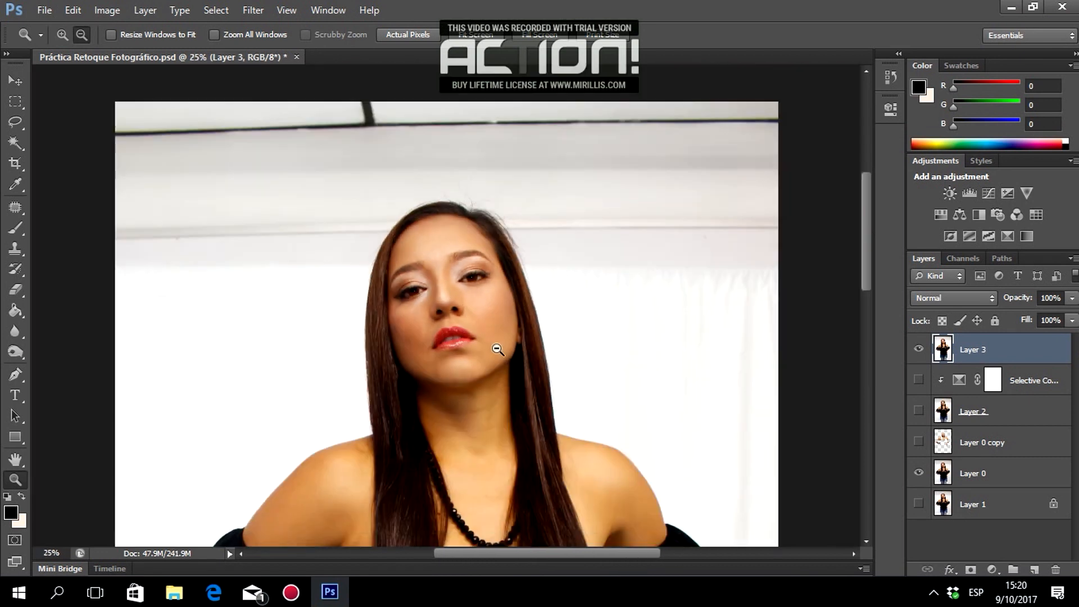
{"action": "left_click", "coordinate": [497, 350]}
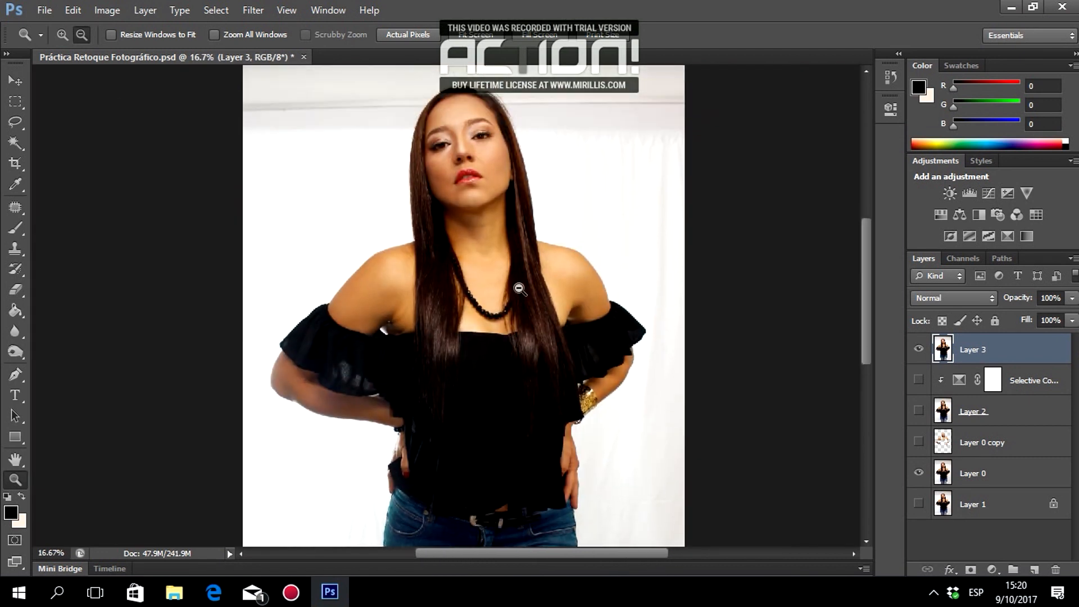
{"action": "left_click", "coordinate": [518, 287]}
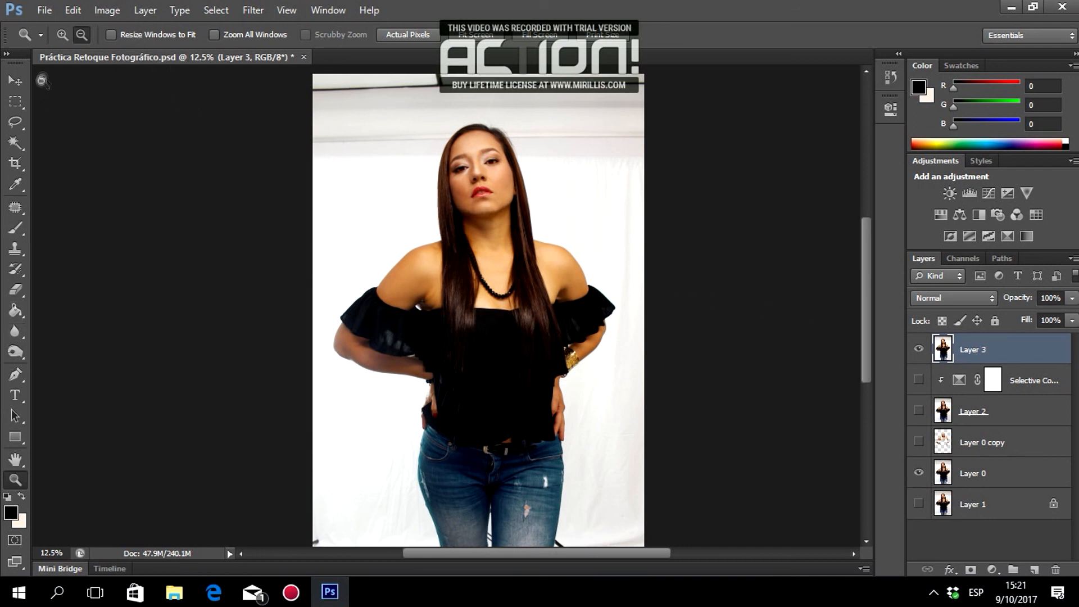
Zoom in on the face and compare before/after Liquify using Step Backward and Step Forward.
{"action": "left_click", "coordinate": [63, 35]}
{"action": "left_click", "coordinate": [479, 177]}
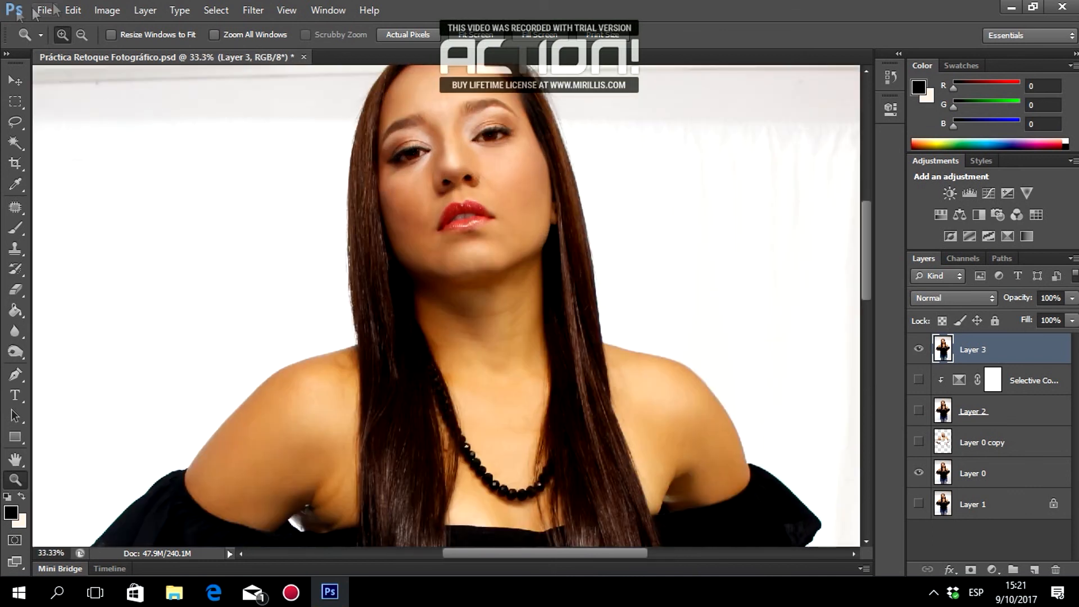
{"action": "left_click", "coordinate": [73, 10]}
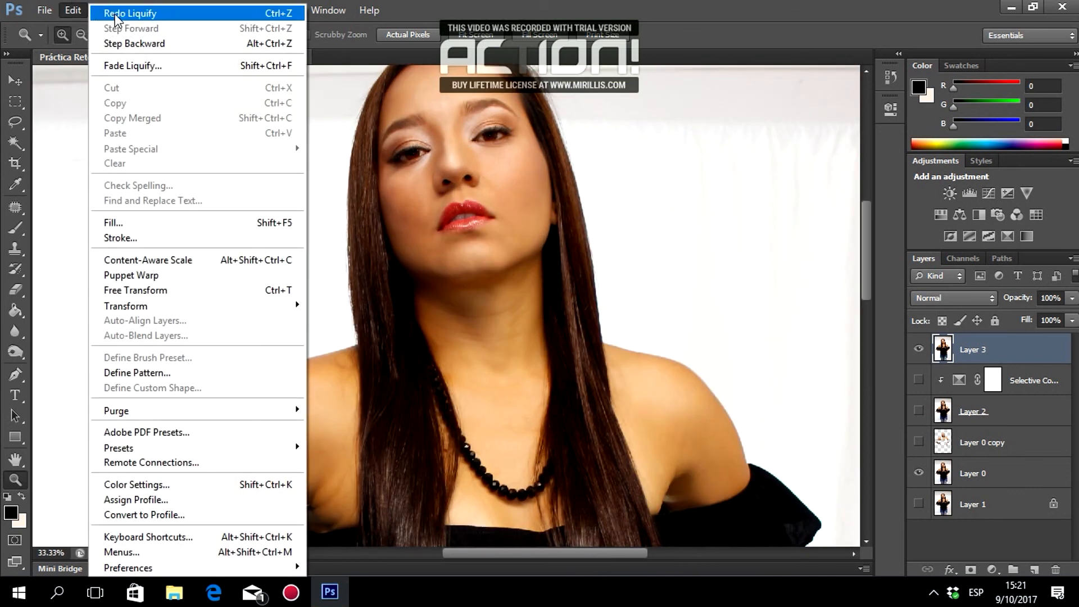
{"action": "left_click", "coordinate": [115, 23]}
{"action": "left_click", "coordinate": [75, 10]}
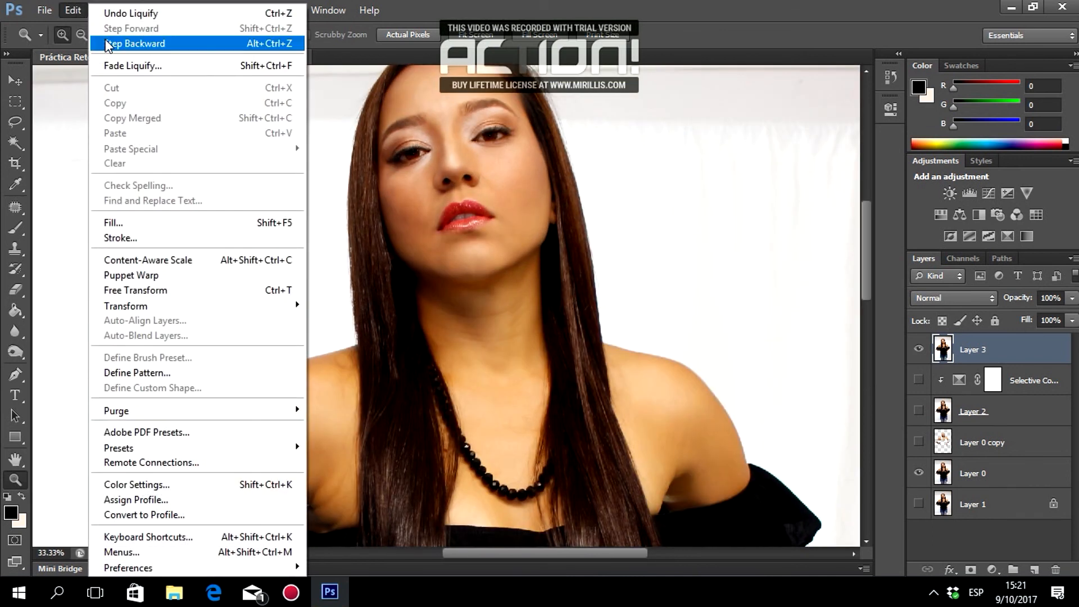
{"action": "left_click", "coordinate": [105, 43]}
{"action": "left_click", "coordinate": [73, 10]}
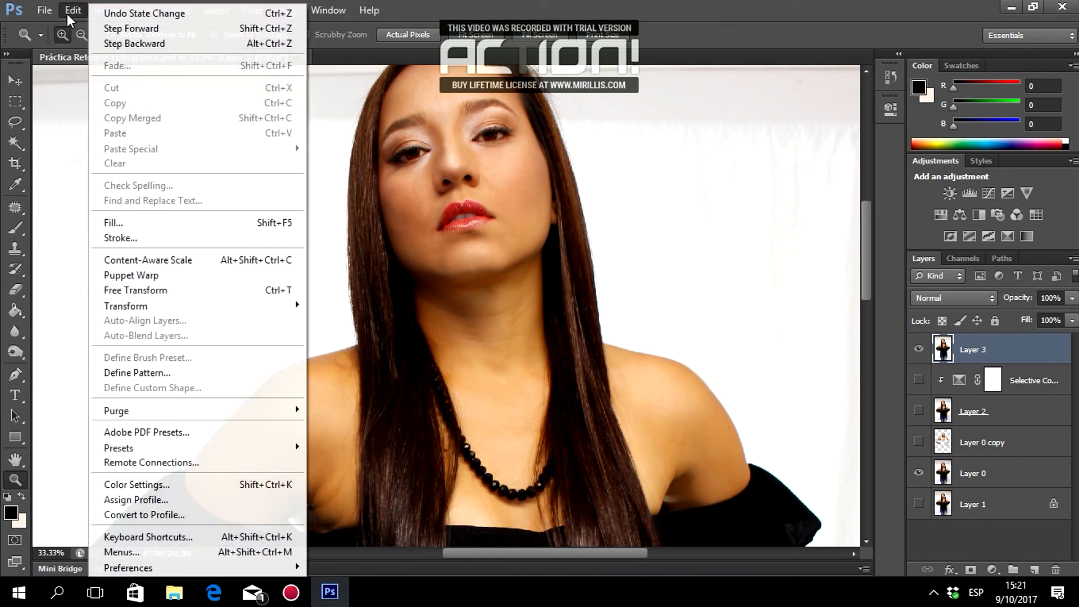
{"action": "left_click", "coordinate": [103, 29]}
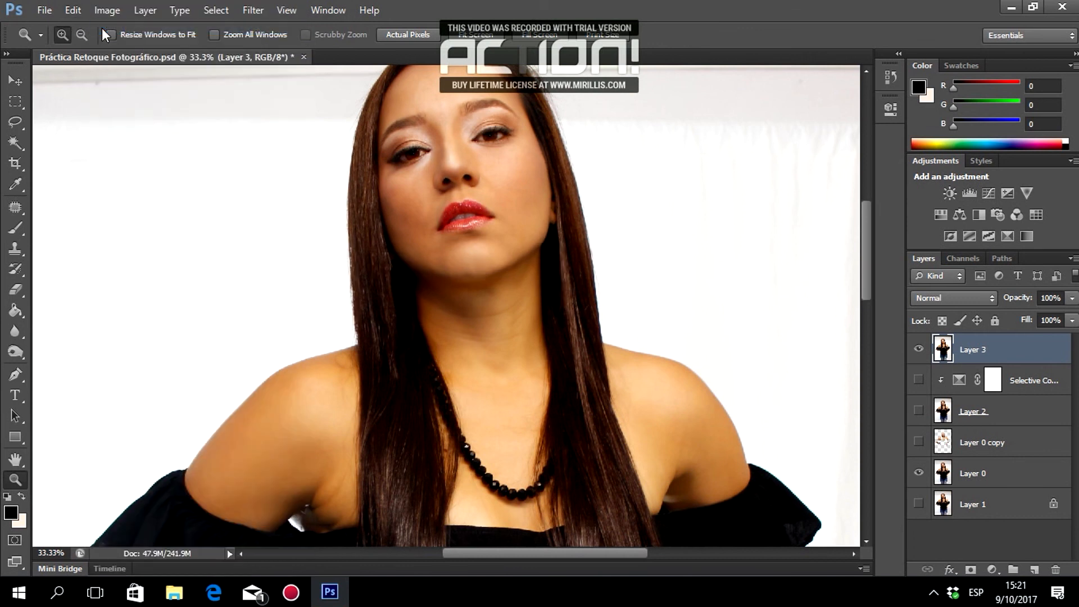
Zoom and scroll around the face to review the reshaped result.
{"action": "scroll", "coordinate": [102, 29], "scroll_direction": "up", "scroll_amount": 3}
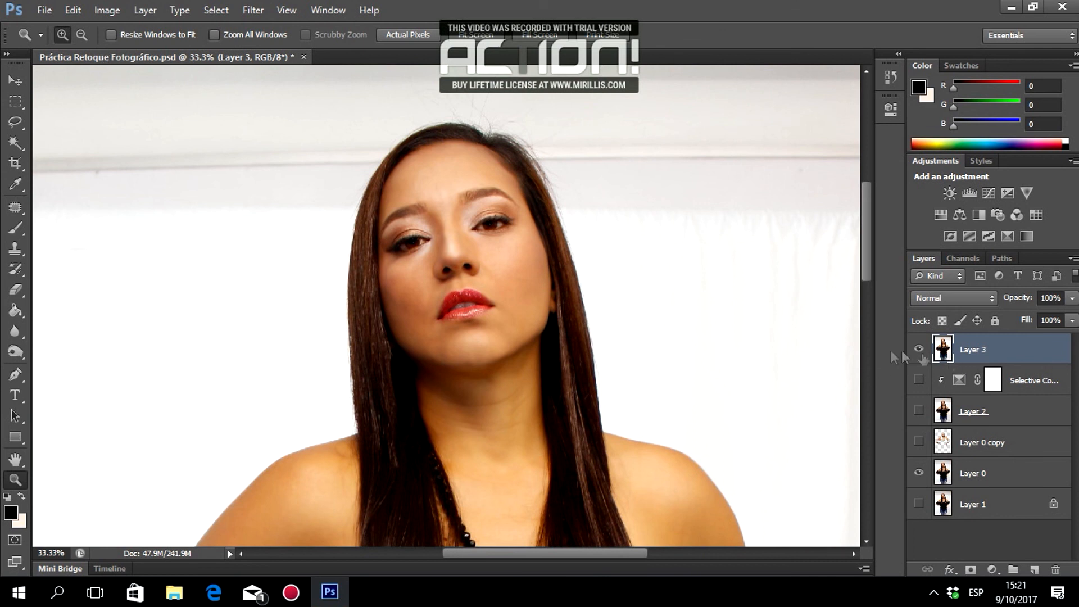
{"action": "scroll", "coordinate": [561, 388], "scroll_direction": "down", "scroll_amount": 10}
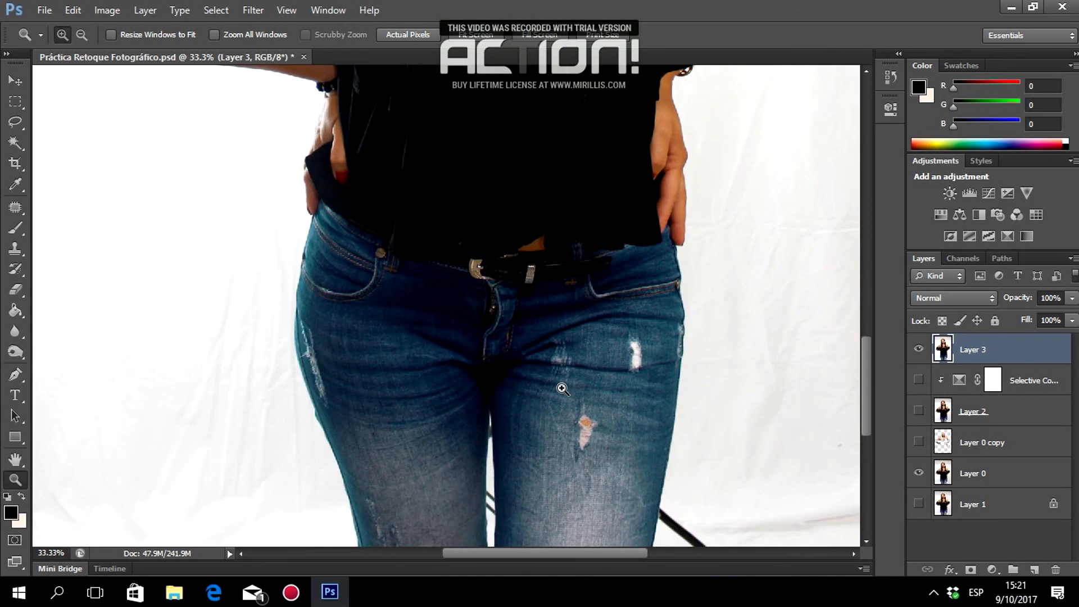
{"action": "scroll", "coordinate": [562, 388], "scroll_direction": "down", "scroll_amount": 3}
{"action": "scroll", "coordinate": [562, 388], "scroll_direction": "up", "scroll_amount": 12}
{"action": "scroll", "coordinate": [562, 387], "scroll_direction": "up", "scroll_amount": 4}
{"action": "scroll", "coordinate": [468, 302], "scroll_direction": "down", "scroll_amount": 2}
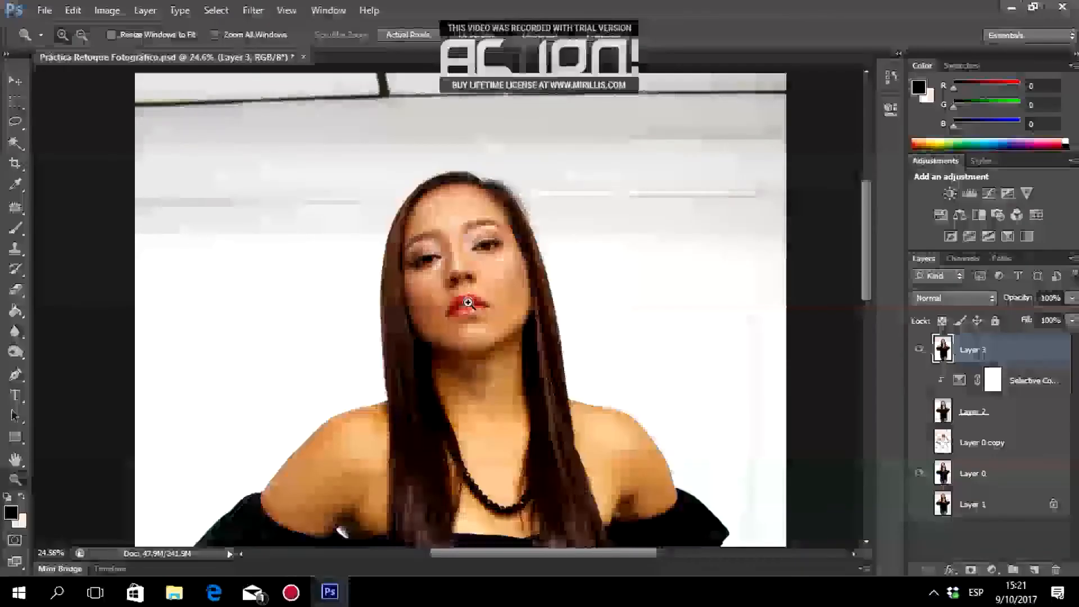
{"action": "scroll", "coordinate": [468, 302], "scroll_direction": "down", "scroll_amount": 2}
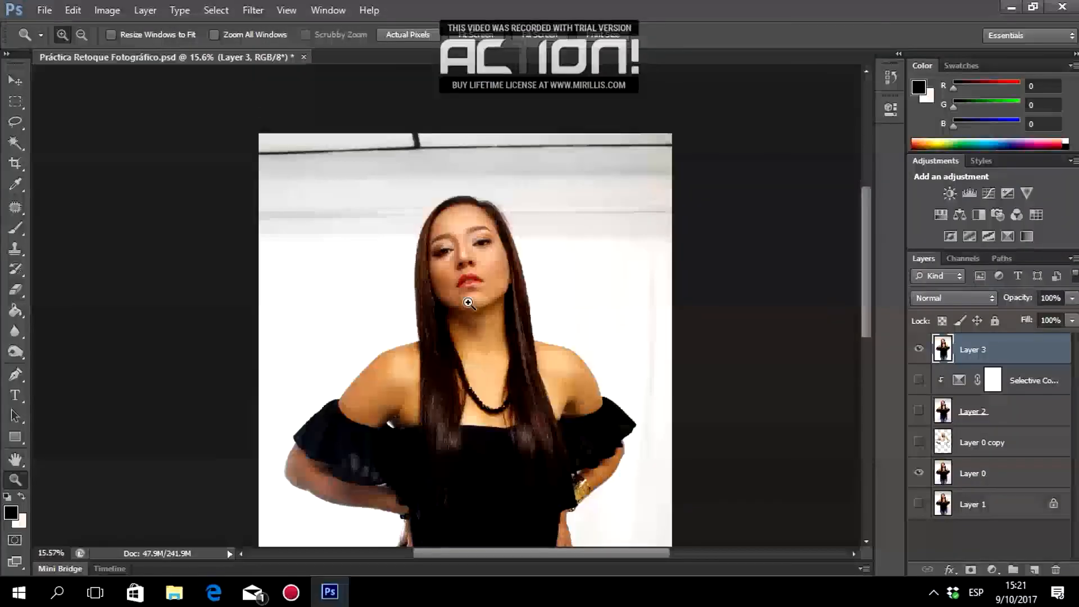
{"action": "scroll", "coordinate": [483, 273], "scroll_direction": "up", "scroll_amount": 4}
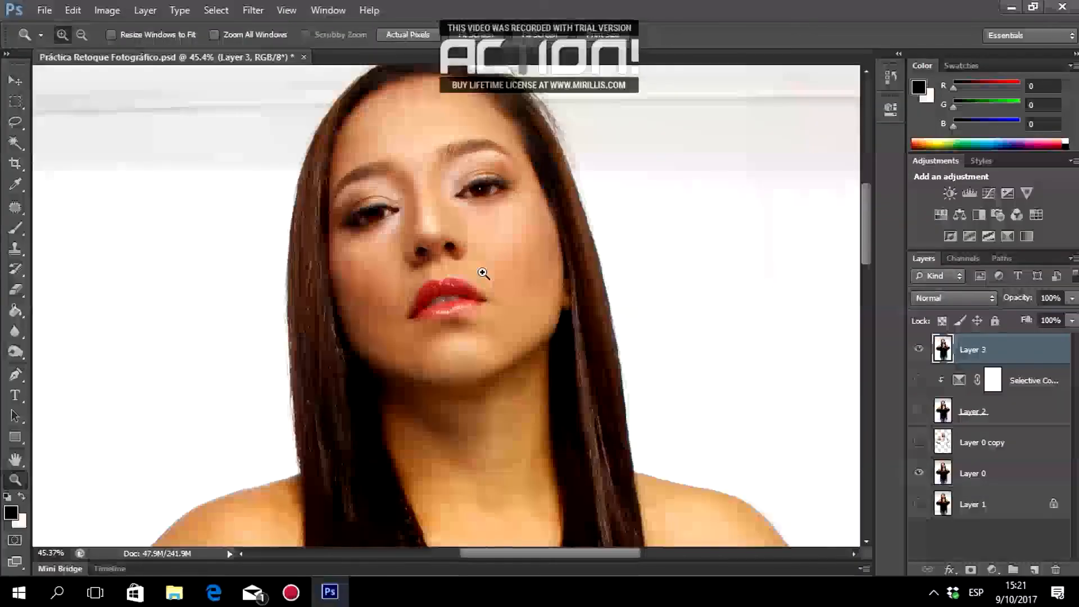
{"action": "scroll", "coordinate": [422, 242], "scroll_direction": "up", "scroll_amount": 3}
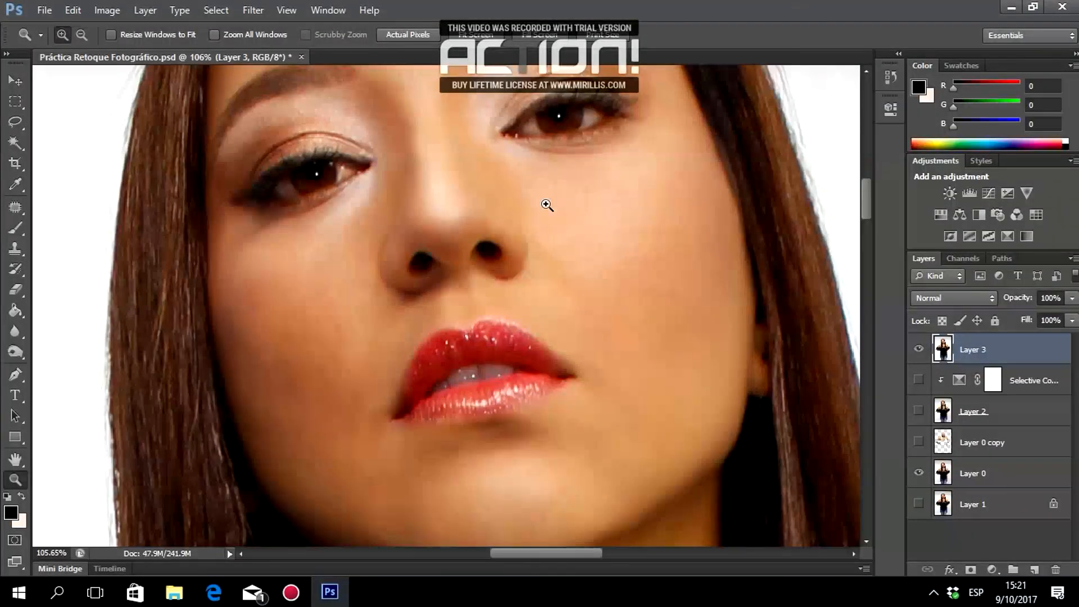
{"action": "scroll", "coordinate": [547, 205], "scroll_direction": "up", "scroll_amount": 2}
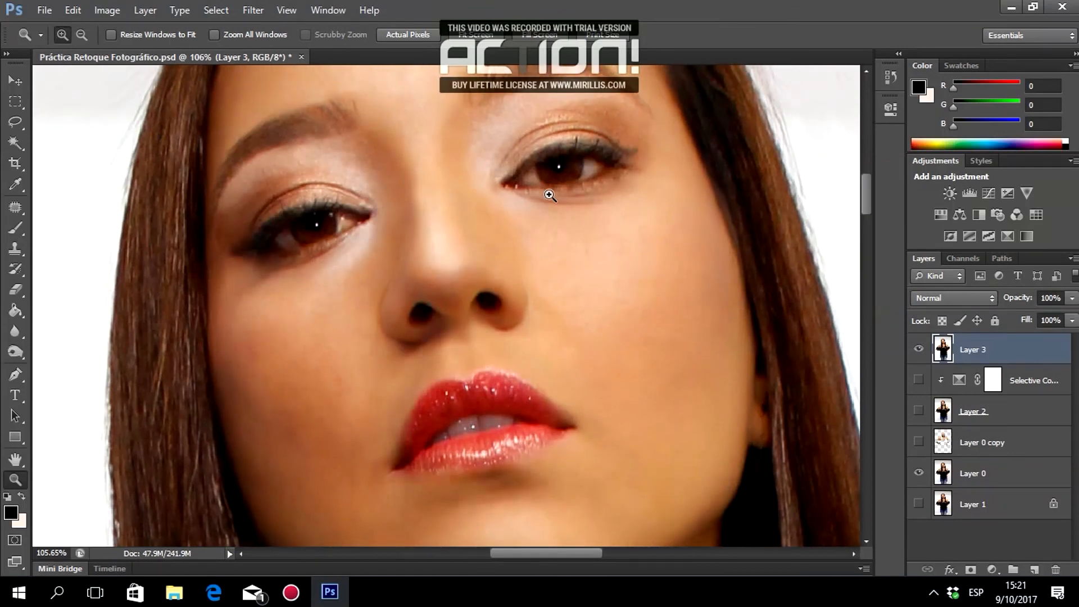
{"action": "scroll", "coordinate": [560, 199], "scroll_direction": "up", "scroll_amount": 6}
{"action": "scroll", "coordinate": [560, 205], "scroll_direction": "down", "scroll_amount": 5}
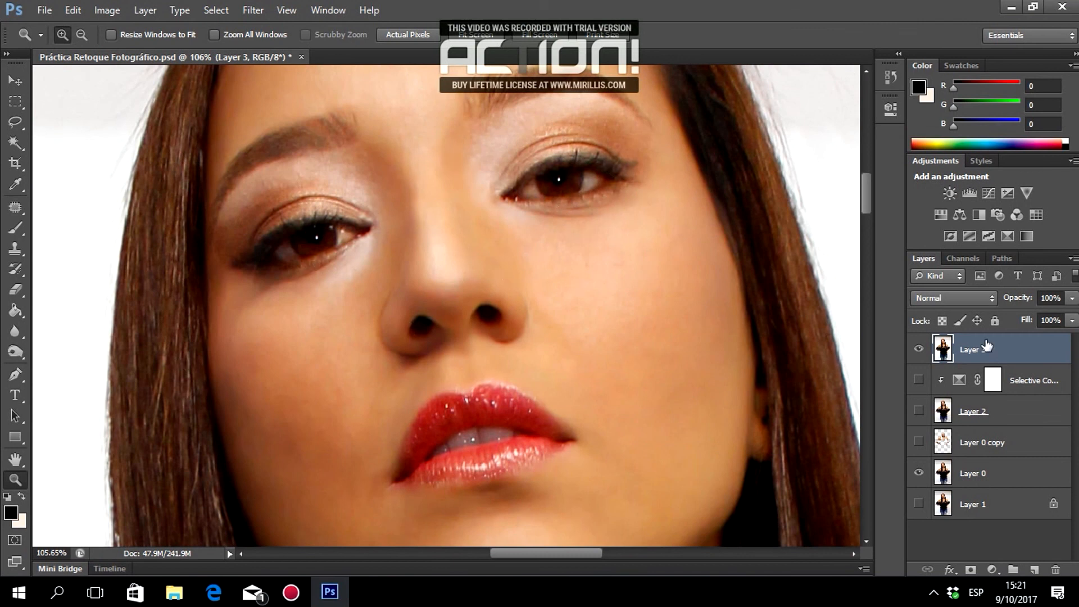
Duplicate Layer 3 and select the Dodge tool with Range set to Highlights.
{"action": "key", "text": "ctrl+j"}
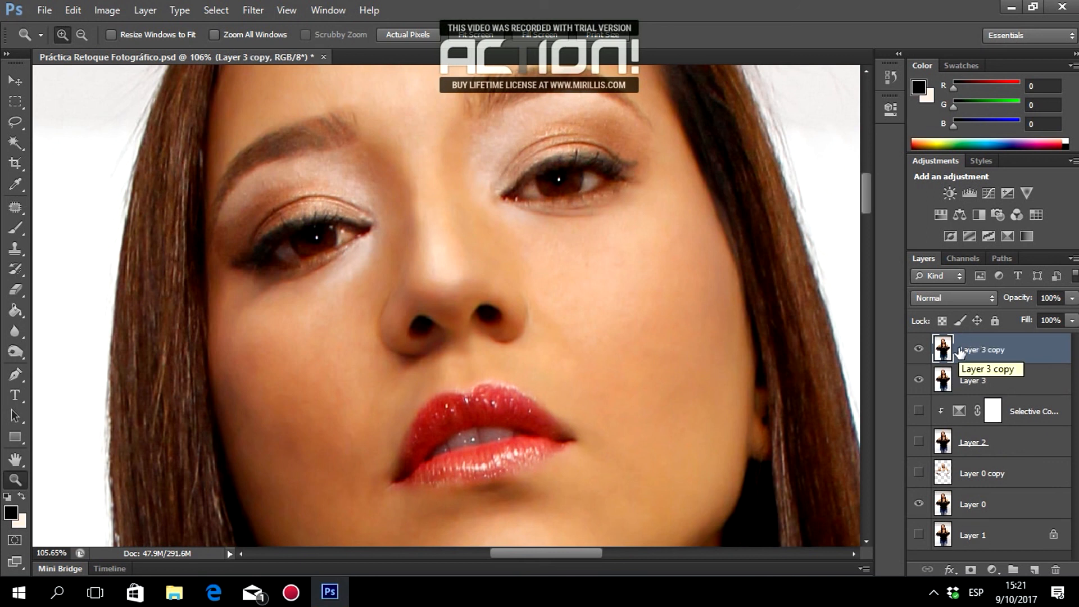
{"action": "left_click", "coordinate": [19, 335]}
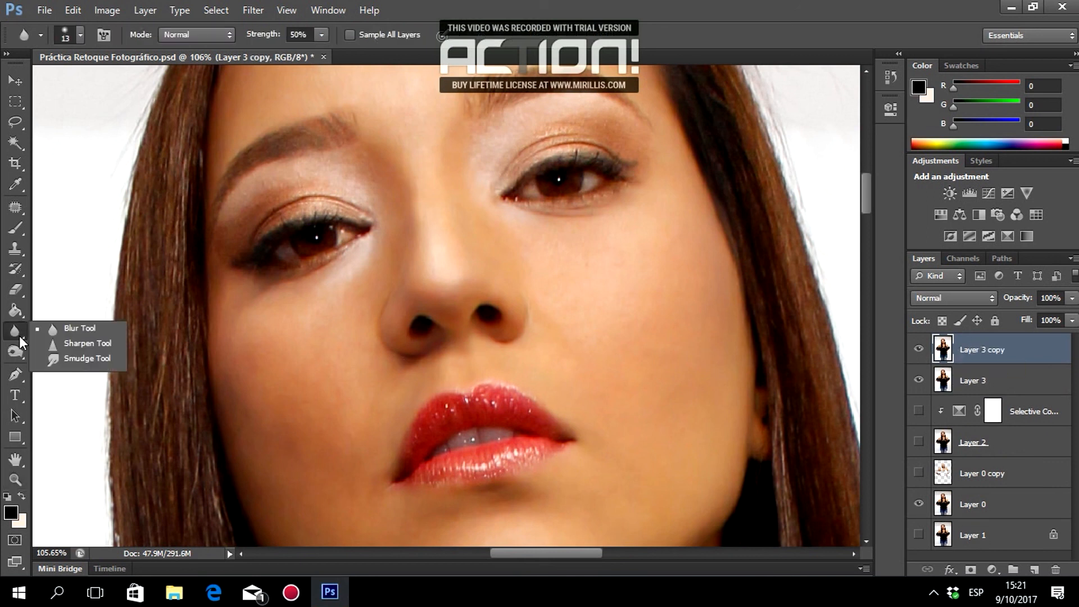
{"action": "left_click", "coordinate": [19, 348]}
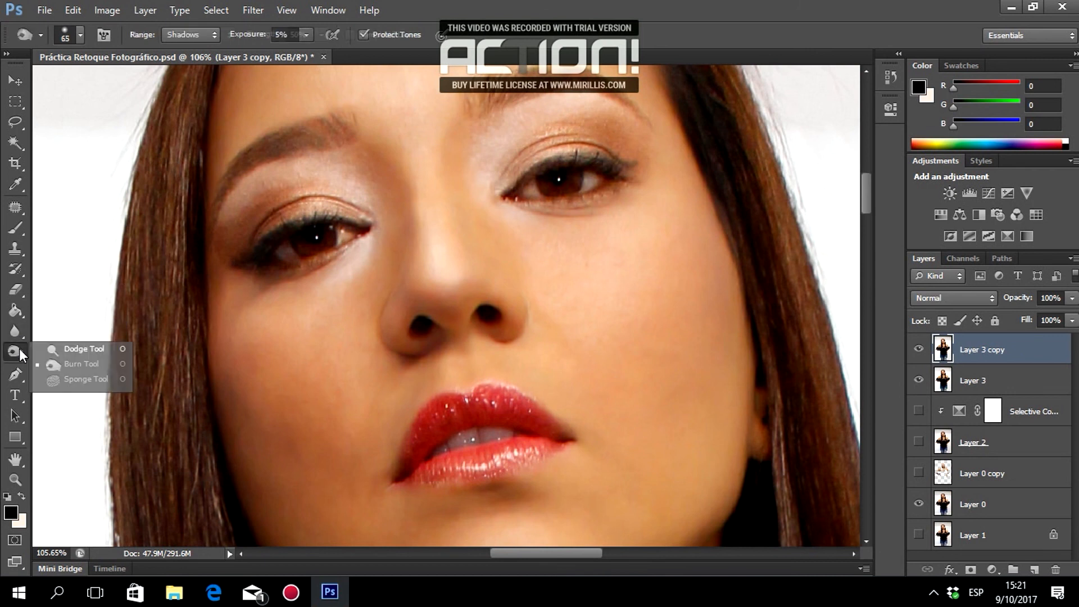
{"action": "left_click", "coordinate": [57, 349]}
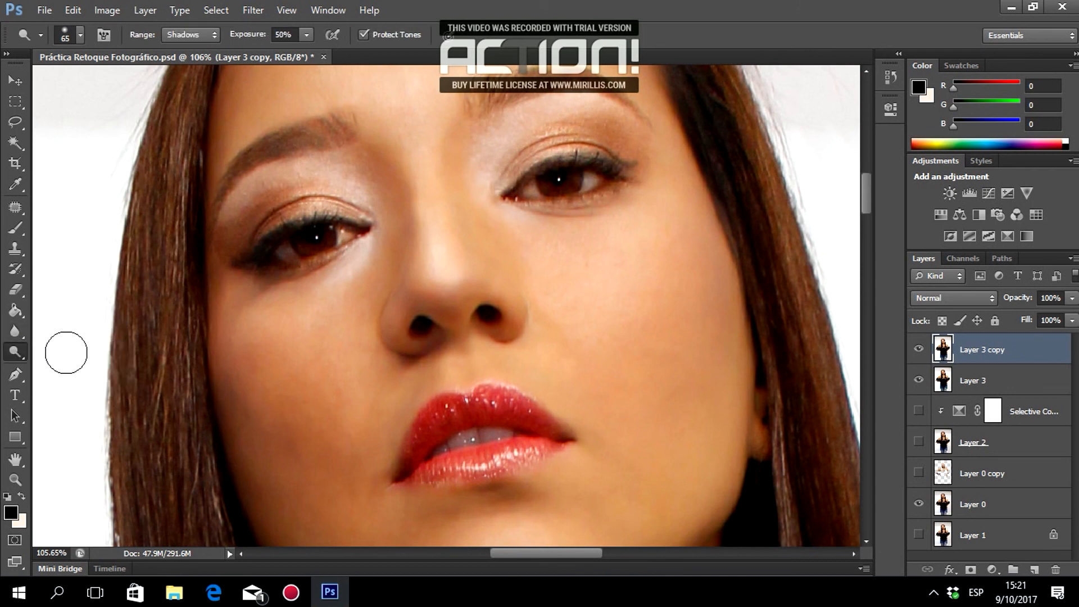
{"action": "left_click", "coordinate": [177, 33]}
{"action": "left_click", "coordinate": [185, 65]}
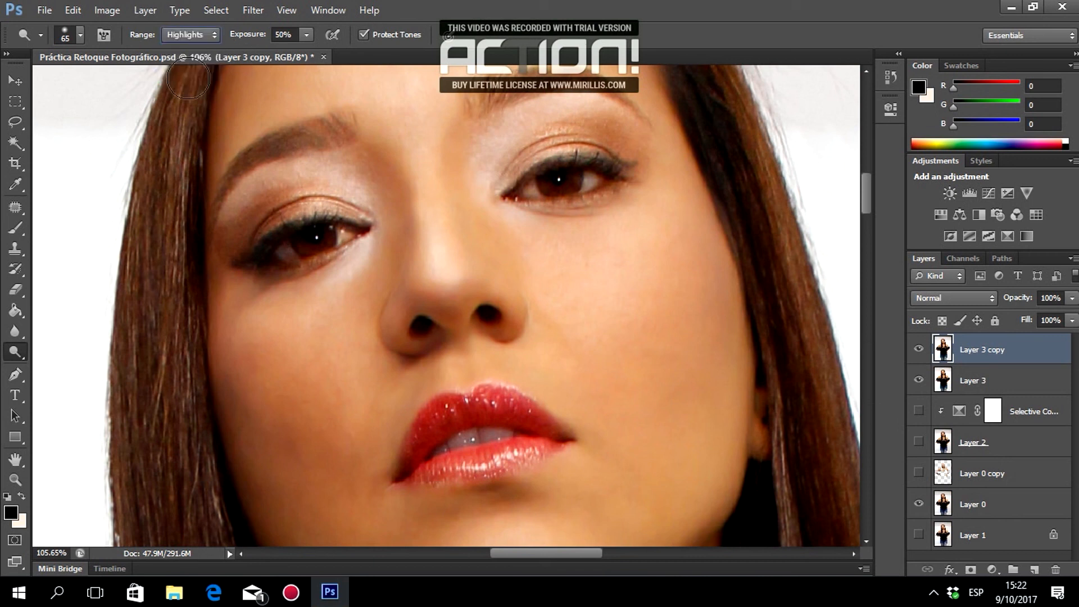
Dodge the inner corners and lids of both eyes, undoing an overly bright first stroke.
{"action": "mouse_move", "coordinate": [332, 231]}
{"action": "left_mouse_down"}
{"action": "mouse_move", "coordinate": [357, 228]}
{"action": "mouse_move", "coordinate": [362, 187]}
{"action": "mouse_move", "coordinate": [333, 162]}
{"action": "mouse_move", "coordinate": [323, 177]}
{"action": "mouse_move", "coordinate": [346, 198]}
{"action": "mouse_move", "coordinate": [326, 154]}
{"action": "mouse_move", "coordinate": [253, 193]}
{"action": "mouse_move", "coordinate": [306, 190]}
{"action": "mouse_move", "coordinate": [257, 188]}
{"action": "mouse_move", "coordinate": [281, 196]}
{"action": "left_mouse_up"}
{"action": "key", "text": "ctrl+z"}
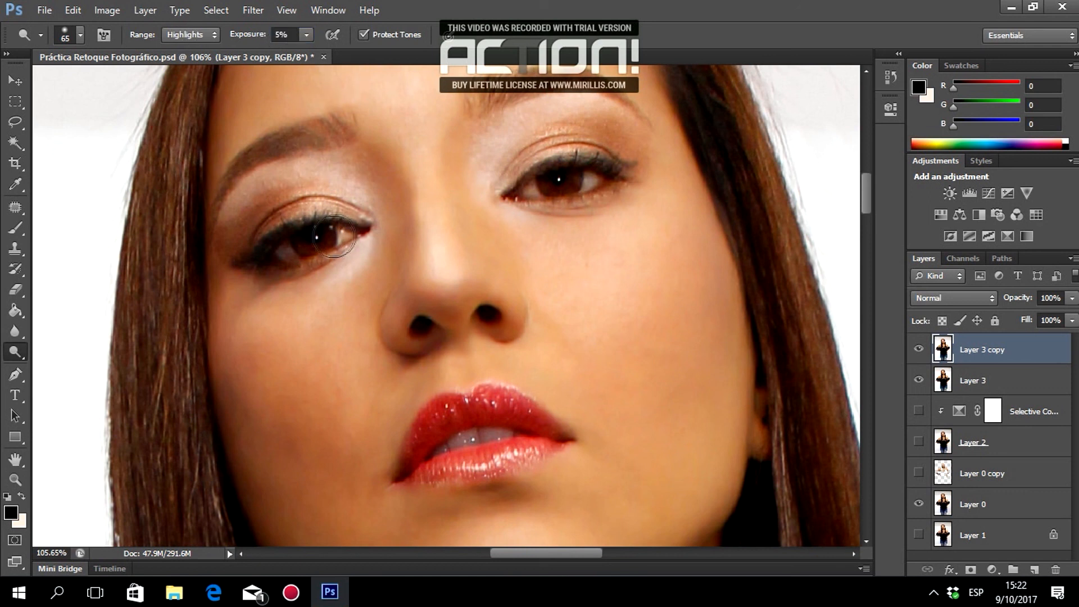
{"action": "mouse_move", "coordinate": [345, 194]}
{"action": "left_mouse_down"}
{"action": "mouse_move", "coordinate": [358, 214]}
{"action": "mouse_move", "coordinate": [343, 259]}
{"action": "mouse_move", "coordinate": [353, 227]}
{"action": "mouse_move", "coordinate": [333, 164]}
{"action": "mouse_move", "coordinate": [295, 184]}
{"action": "mouse_move", "coordinate": [329, 171]}
{"action": "mouse_move", "coordinate": [266, 181]}
{"action": "mouse_move", "coordinate": [228, 217]}
{"action": "mouse_move", "coordinate": [226, 238]}
{"action": "mouse_move", "coordinate": [306, 182]}
{"action": "mouse_move", "coordinate": [351, 203]}
{"action": "mouse_move", "coordinate": [297, 193]}
{"action": "mouse_move", "coordinate": [231, 242]}
{"action": "mouse_move", "coordinate": [364, 217]}
{"action": "left_mouse_up"}
{"action": "mouse_move", "coordinate": [496, 207]}
{"action": "left_mouse_down"}
{"action": "mouse_move", "coordinate": [507, 187]}
{"action": "mouse_move", "coordinate": [531, 199]}
{"action": "mouse_move", "coordinate": [539, 111]}
{"action": "mouse_move", "coordinate": [514, 135]}
{"action": "mouse_move", "coordinate": [609, 120]}
{"action": "mouse_move", "coordinate": [551, 135]}
{"action": "mouse_move", "coordinate": [642, 146]}
{"action": "mouse_move", "coordinate": [556, 189]}
{"action": "left_mouse_up"}
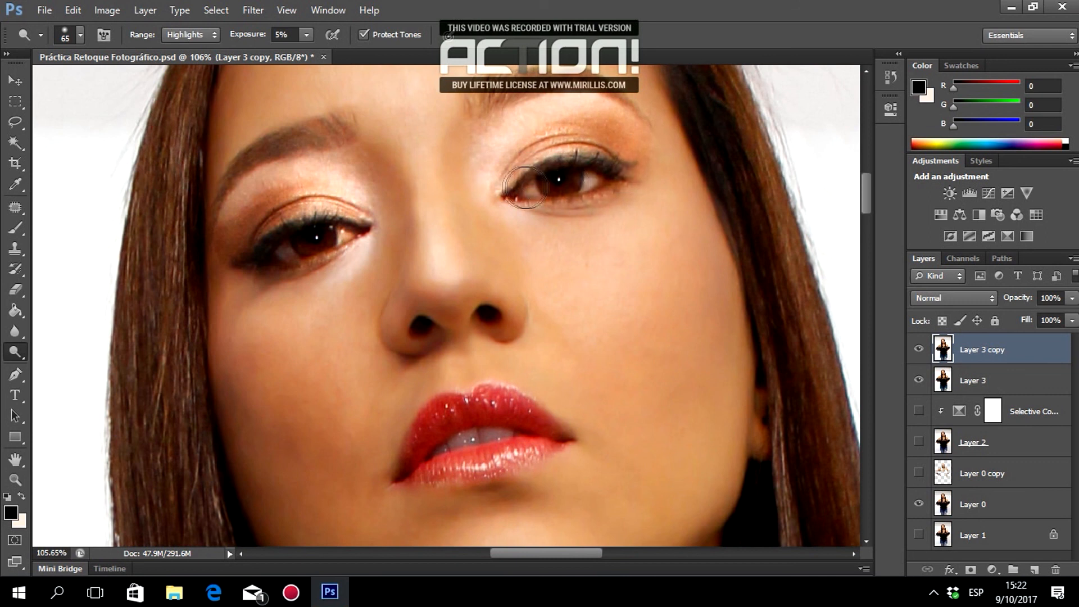
Toggle Layer 3 copy's visibility to compare the dodged eyes, then review the face.
{"action": "scroll", "coordinate": [724, 290], "scroll_direction": "up", "scroll_amount": 3}
{"action": "left_click", "coordinate": [918, 349]}
{"action": "left_click", "coordinate": [919, 349]}
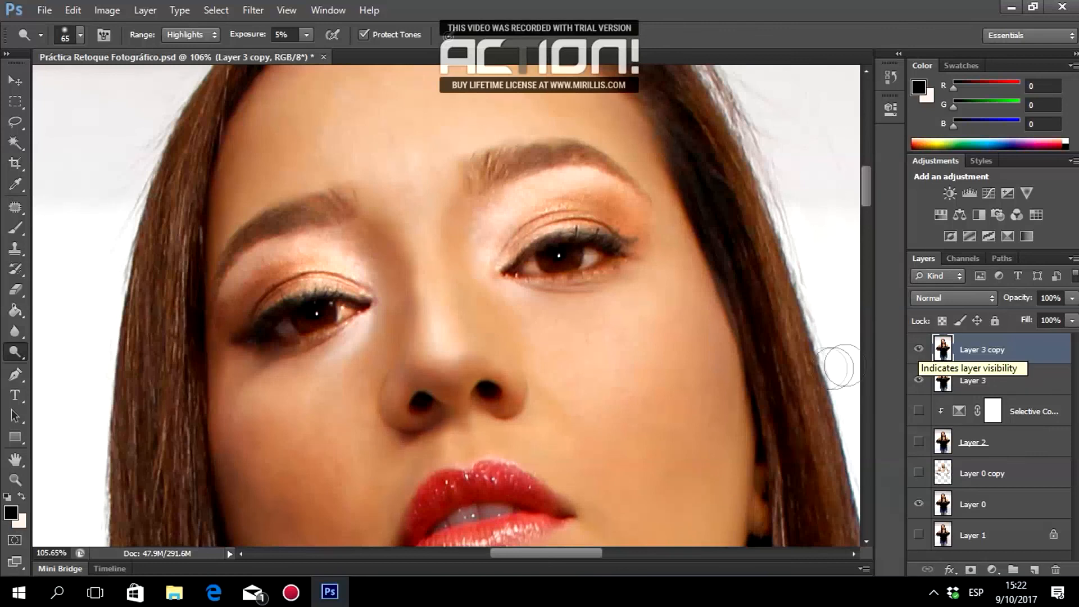
{"action": "scroll", "coordinate": [539, 349], "scroll_direction": "down", "scroll_amount": 6}
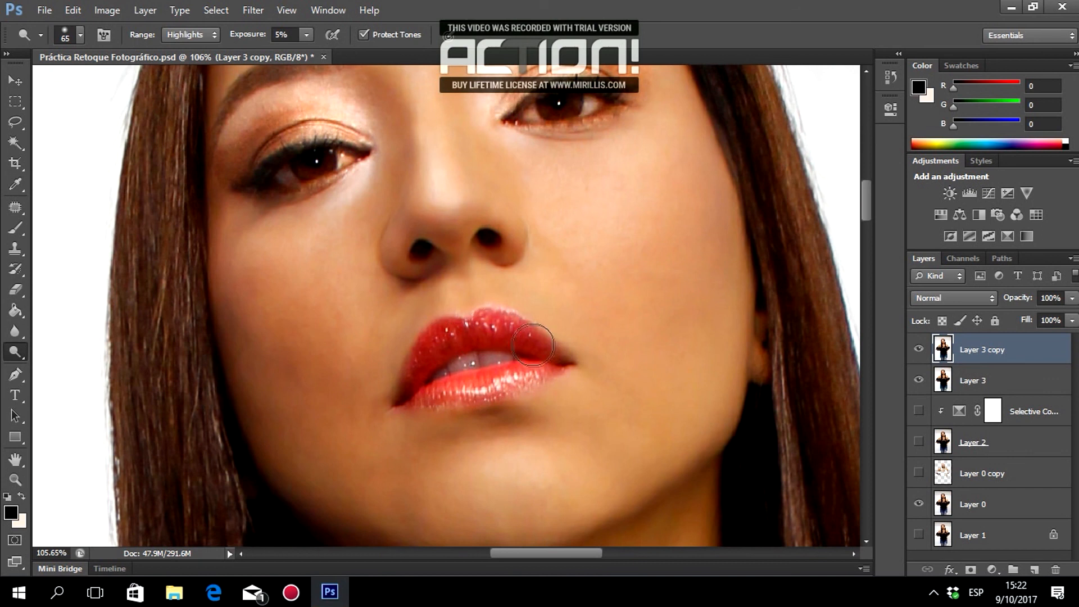
{"action": "scroll", "coordinate": [675, 374], "scroll_direction": "up", "scroll_amount": 3}
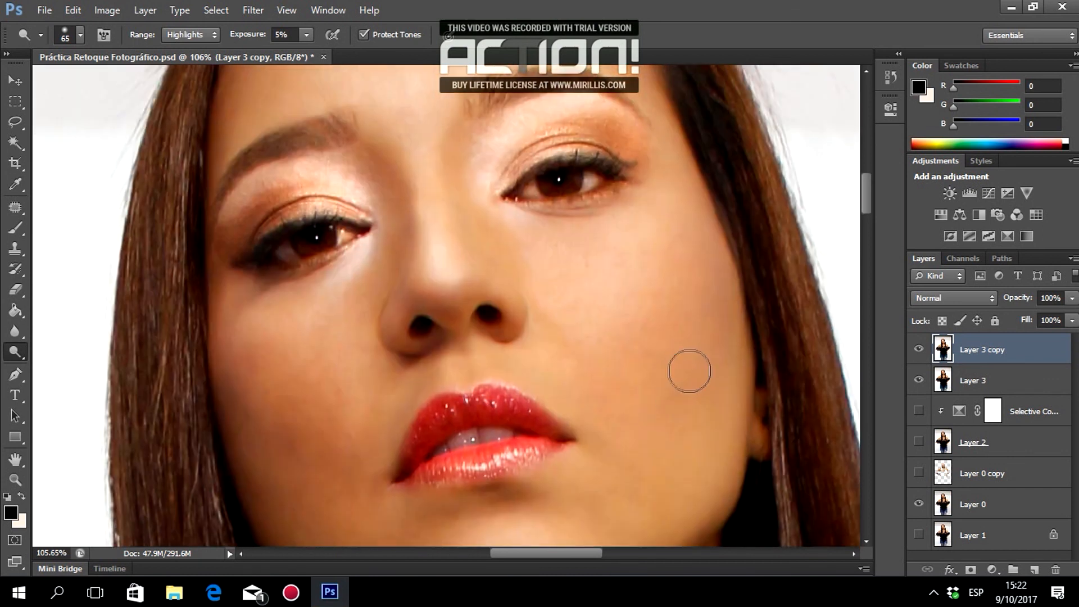
{"action": "scroll", "coordinate": [696, 374], "scroll_direction": "down", "scroll_amount": 2}
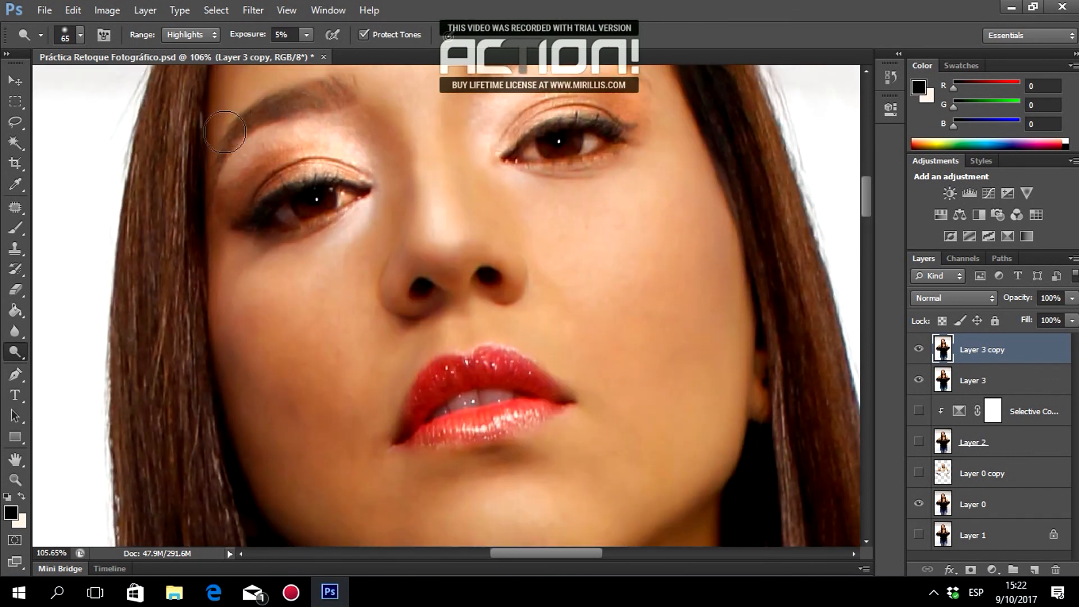
{"action": "scroll", "coordinate": [558, 256], "scroll_direction": "down", "scroll_amount": 1}
{"action": "scroll", "coordinate": [723, 270], "scroll_direction": "down", "scroll_amount": 2}
{"action": "scroll", "coordinate": [726, 270], "scroll_direction": "down", "scroll_amount": 4}
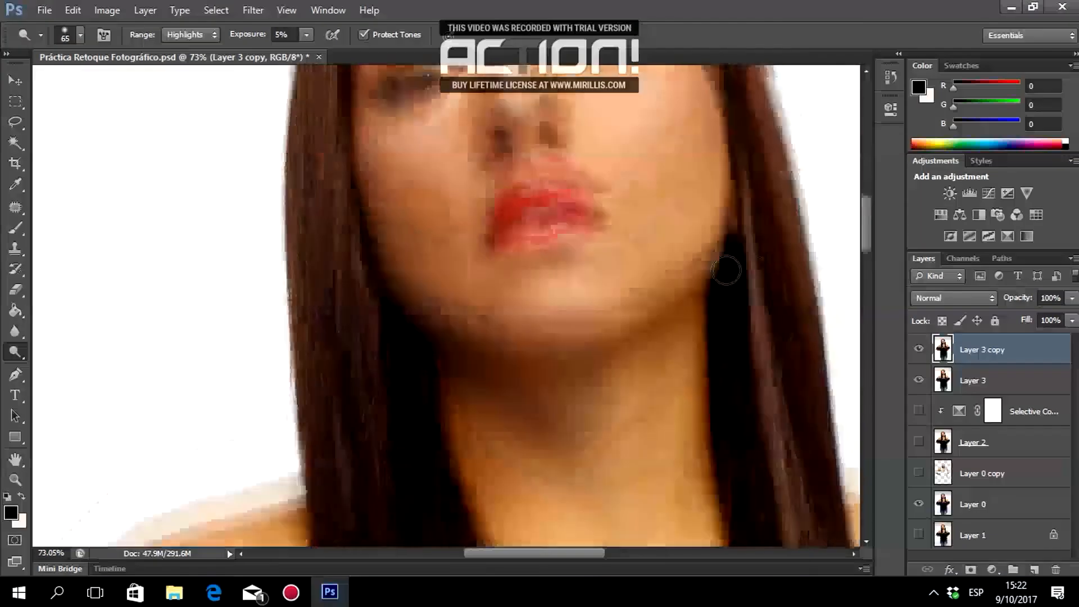
{"action": "scroll", "coordinate": [726, 270], "scroll_direction": "up", "scroll_amount": 4}
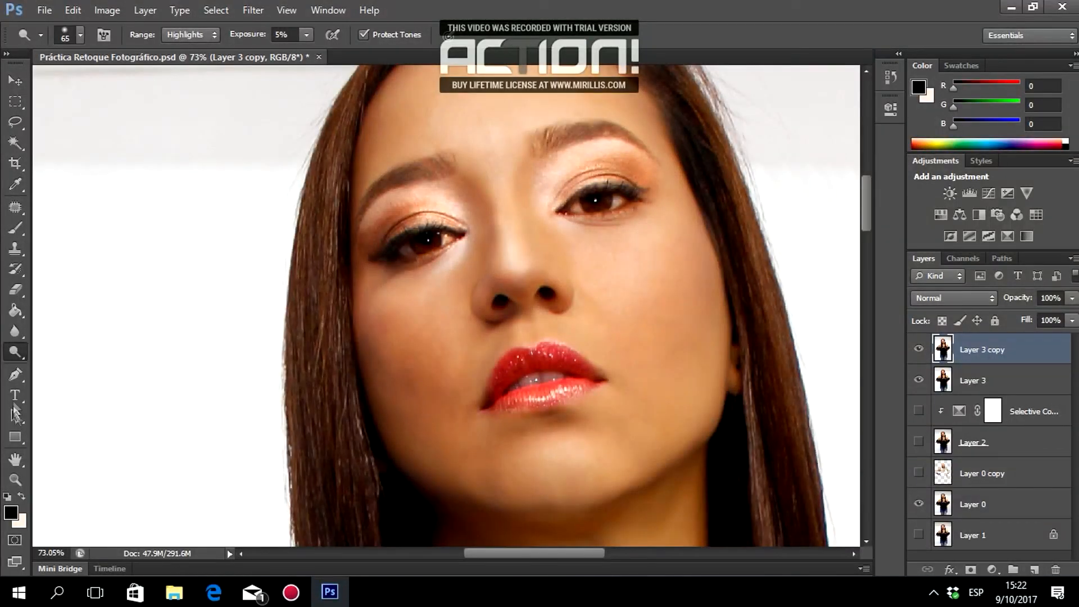
{"action": "left_click", "coordinate": [15, 353]}
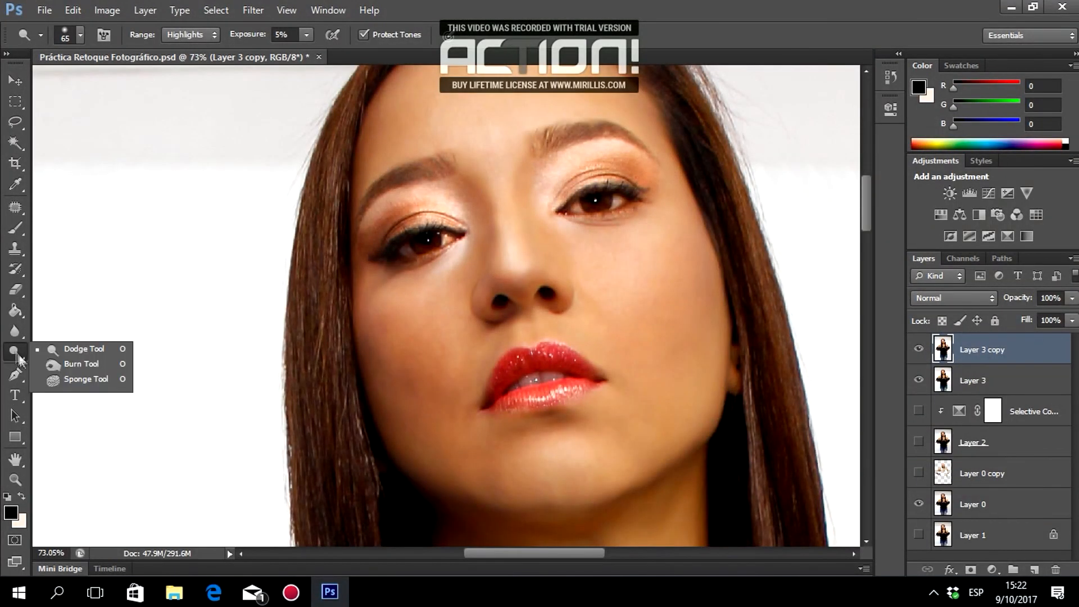
Switch to the Burn tool with Range Shadows and Exposure 5%.
{"action": "left_click", "coordinate": [59, 369]}
{"action": "left_click", "coordinate": [194, 34]}
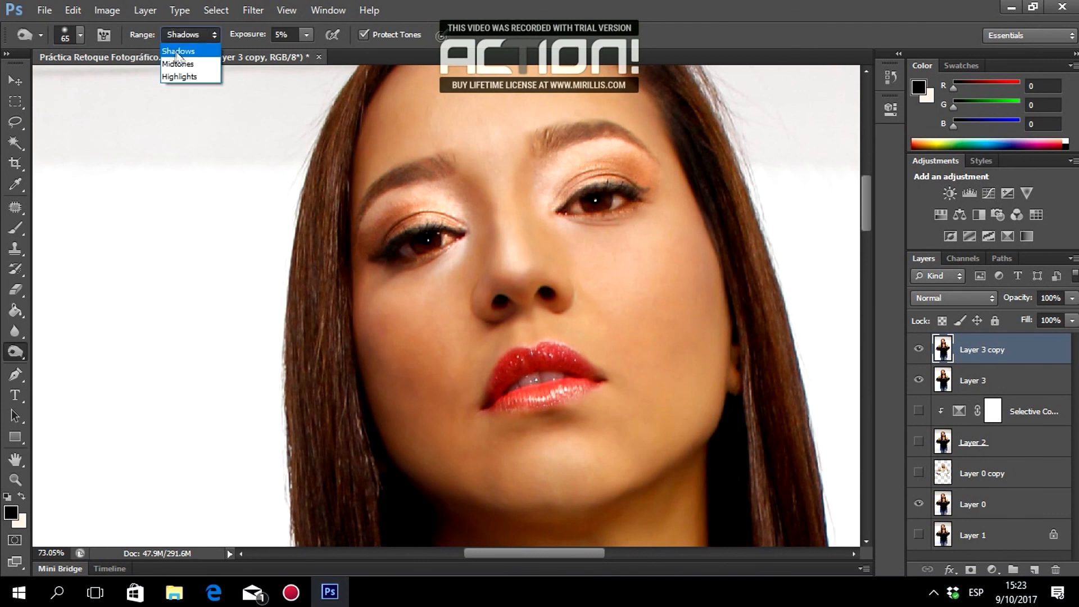
{"action": "type", "text": "5"}
{"action": "key", "text": "Return"}
Zoom to 200% on the left eye and set the burn brush to 15 px.
{"action": "left_click", "coordinate": [16, 480]}
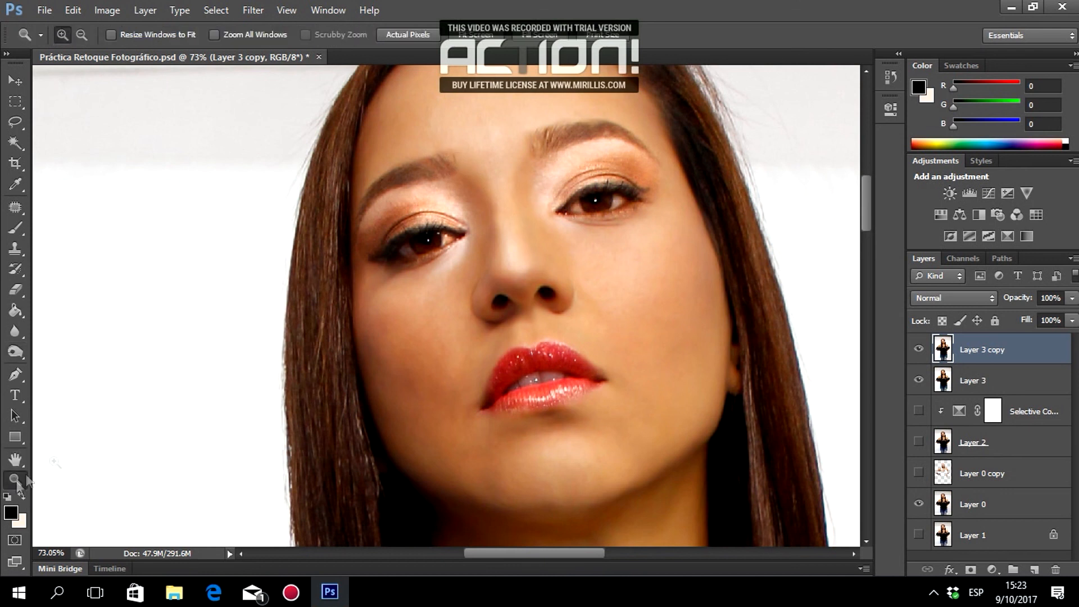
{"action": "left_click", "coordinate": [447, 252]}
{"action": "left_click", "coordinate": [409, 239]}
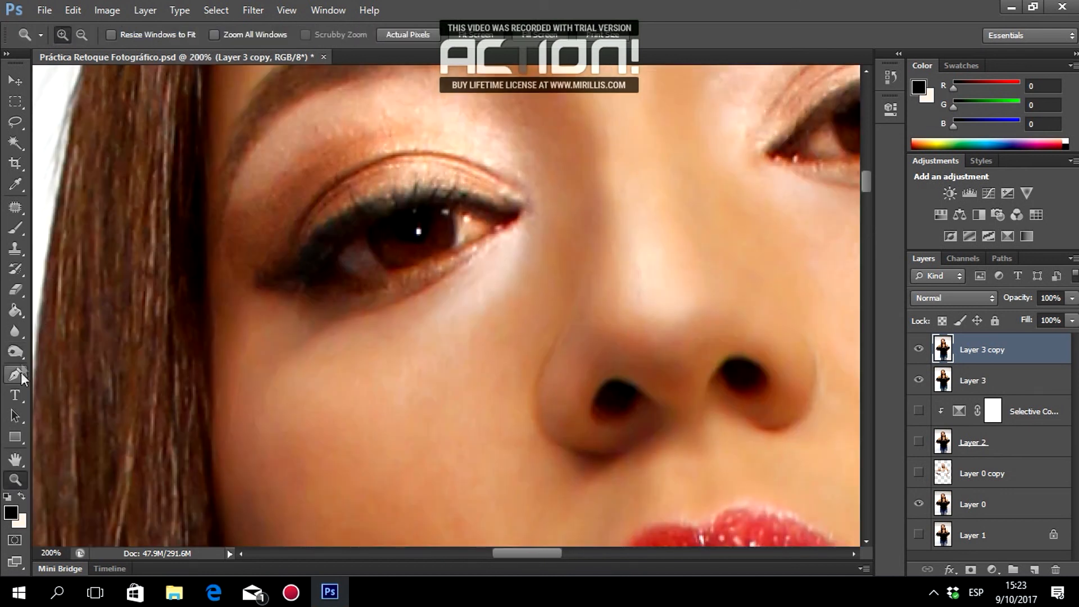
{"action": "left_click", "coordinate": [19, 355]}
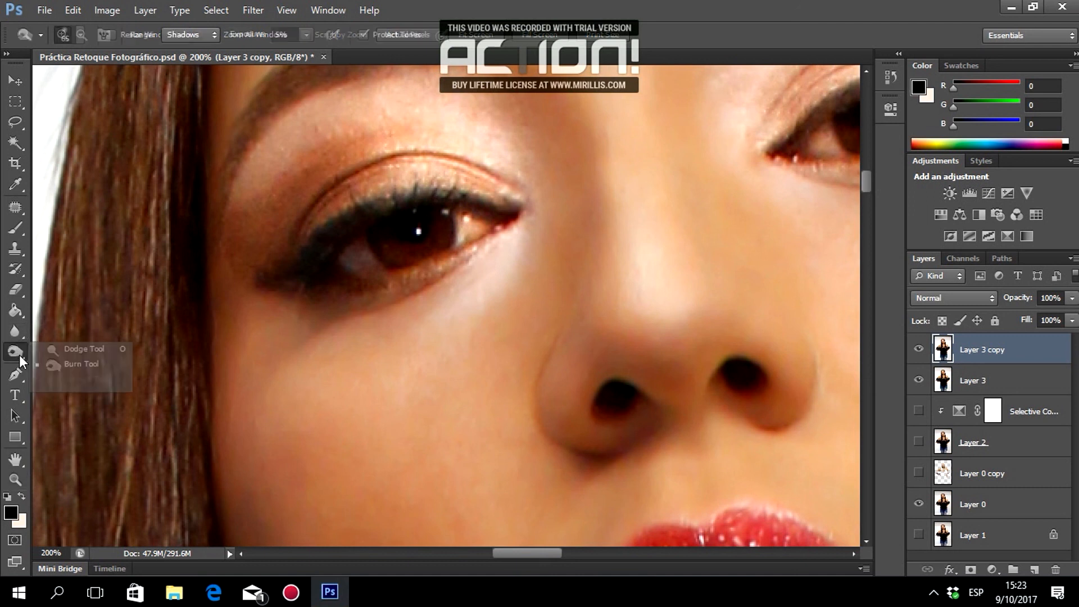
{"action": "left_click", "coordinate": [45, 367]}
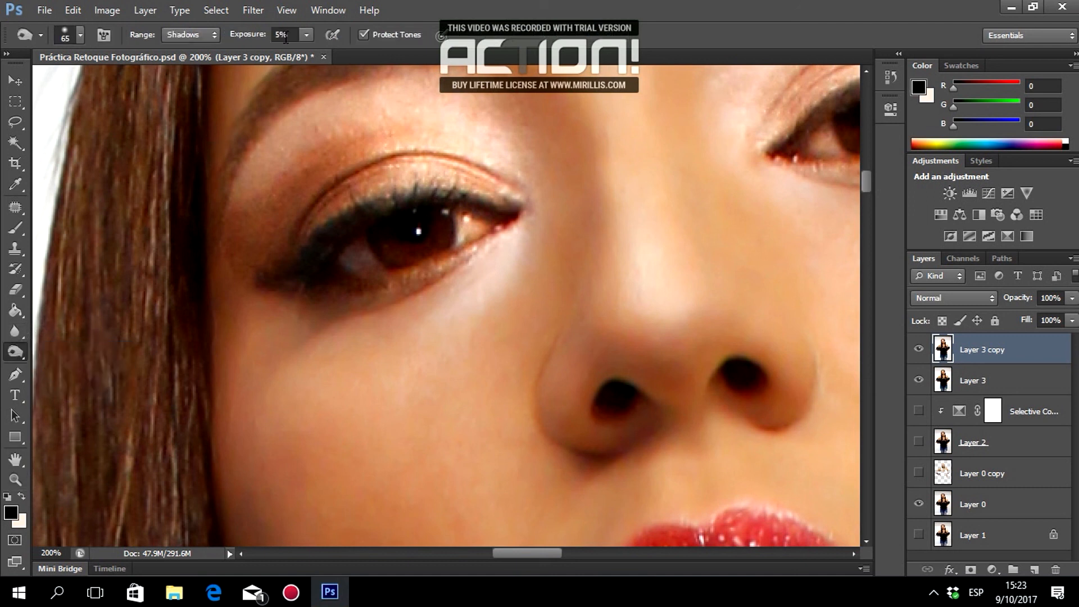
{"action": "right_click", "coordinate": [396, 244]}
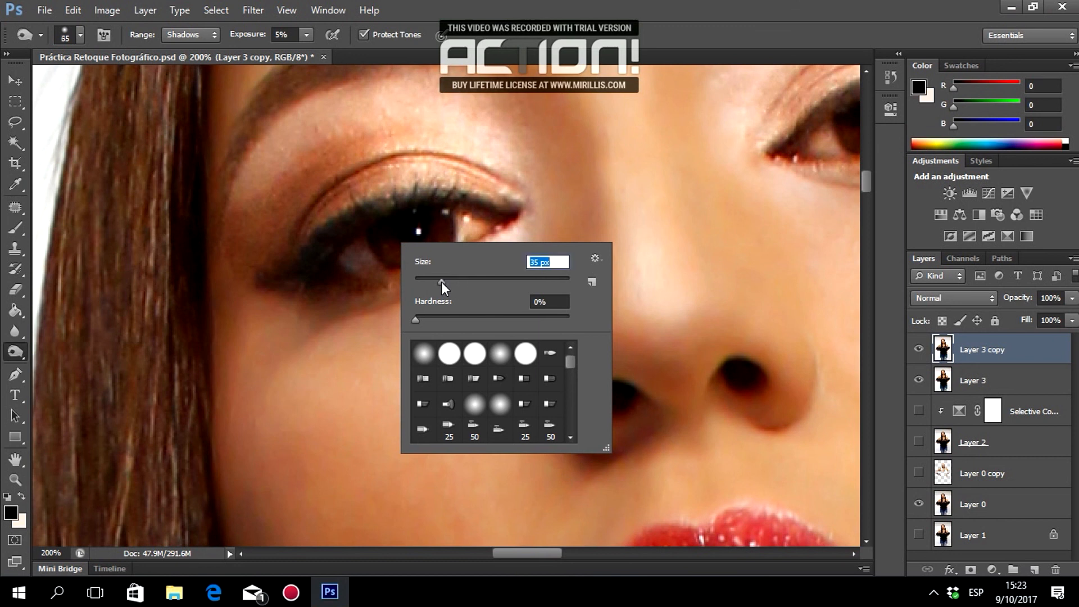
{"action": "left_click", "coordinate": [621, 2]}
{"action": "right_click", "coordinate": [350, 267]}
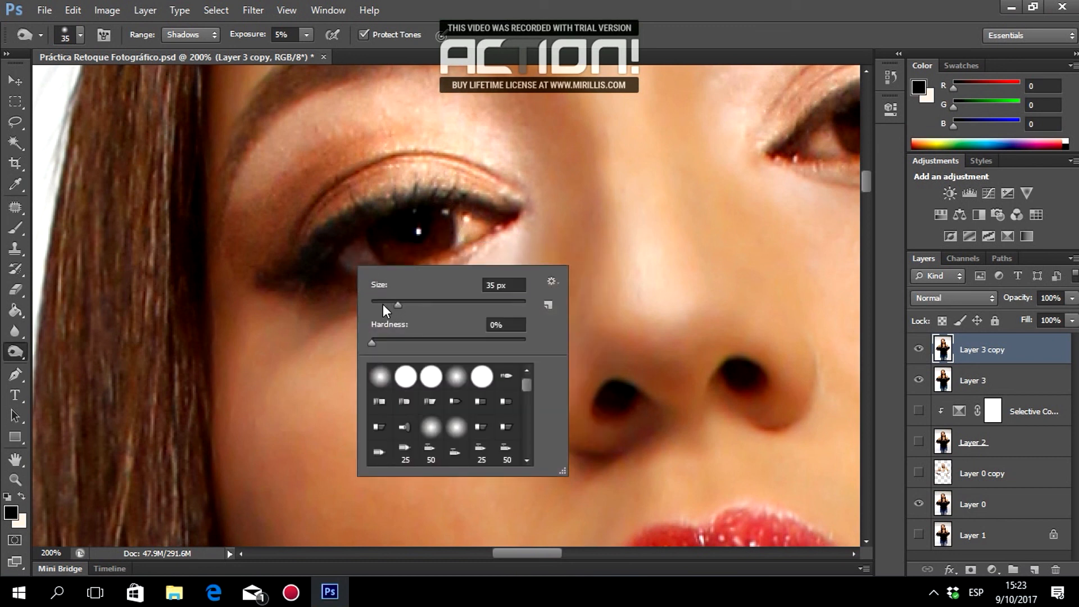
{"action": "left_click", "coordinate": [561, 7]}
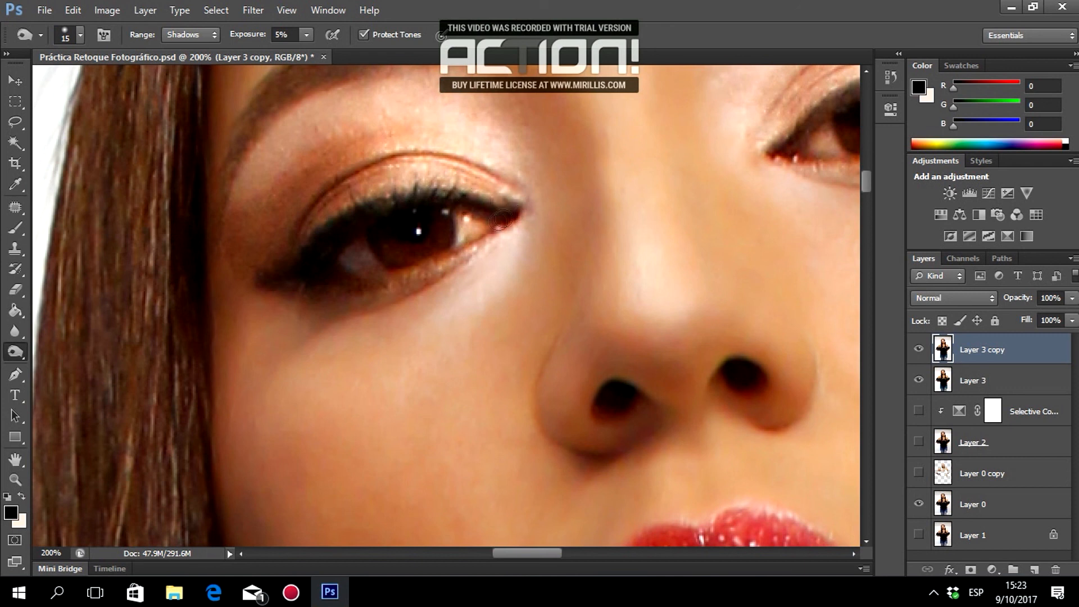
Burn along the lower and upper lash lines of both eyes, extending the outer lash tails.
{"action": "mouse_move", "coordinate": [370, 288]}
{"action": "left_mouse_down"}
{"action": "mouse_move", "coordinate": [313, 279]}
{"action": "mouse_move", "coordinate": [313, 294]}
{"action": "mouse_move", "coordinate": [252, 280]}
{"action": "mouse_move", "coordinate": [360, 277]}
{"action": "left_mouse_up"}
{"action": "scroll", "coordinate": [631, 346], "scroll_direction": "up", "scroll_amount": 2}
{"action": "scroll", "coordinate": [649, 402], "scroll_direction": "up", "scroll_amount": 1}
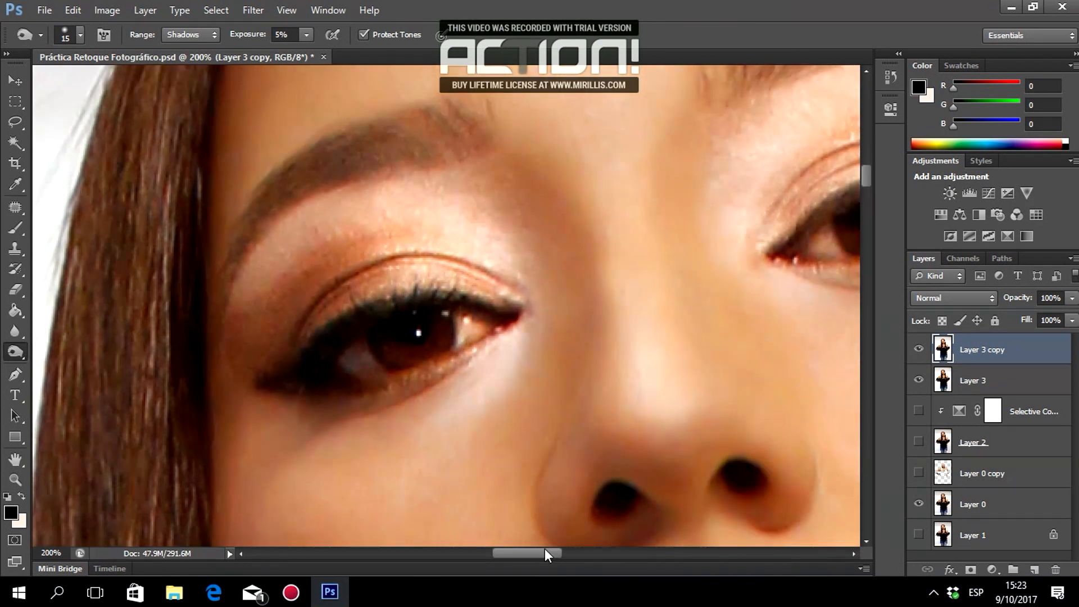
{"action": "left_click_drag", "start_coordinate": [545, 549], "coordinate": [570, 551]}
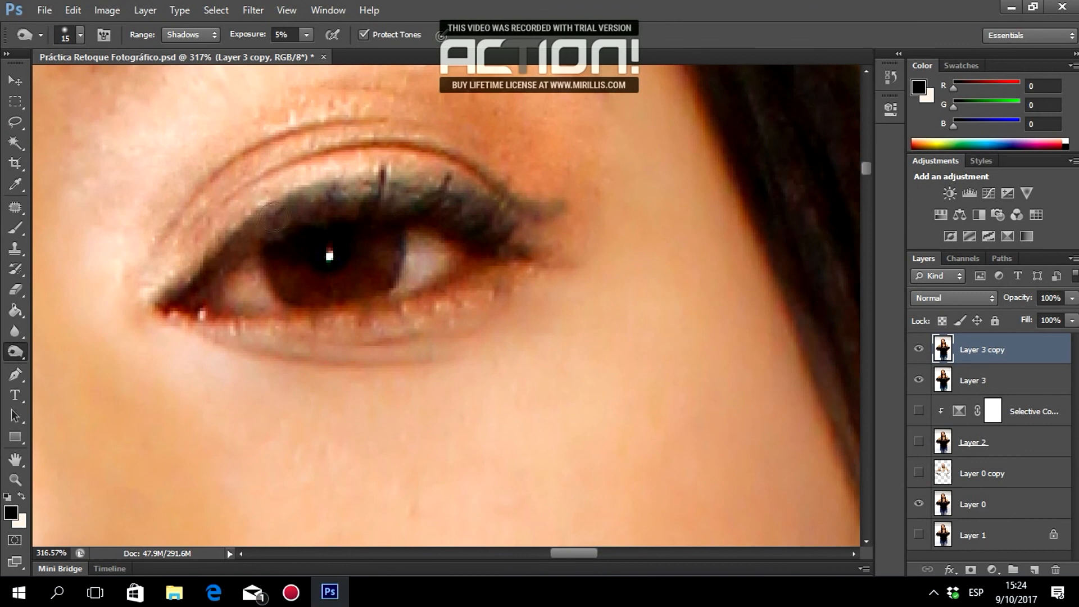
{"action": "mouse_move", "coordinate": [275, 217]}
{"action": "left_mouse_down"}
{"action": "mouse_move", "coordinate": [376, 192]}
{"action": "mouse_move", "coordinate": [449, 194]}
{"action": "mouse_move", "coordinate": [453, 218]}
{"action": "mouse_move", "coordinate": [499, 255]}
{"action": "left_mouse_up"}
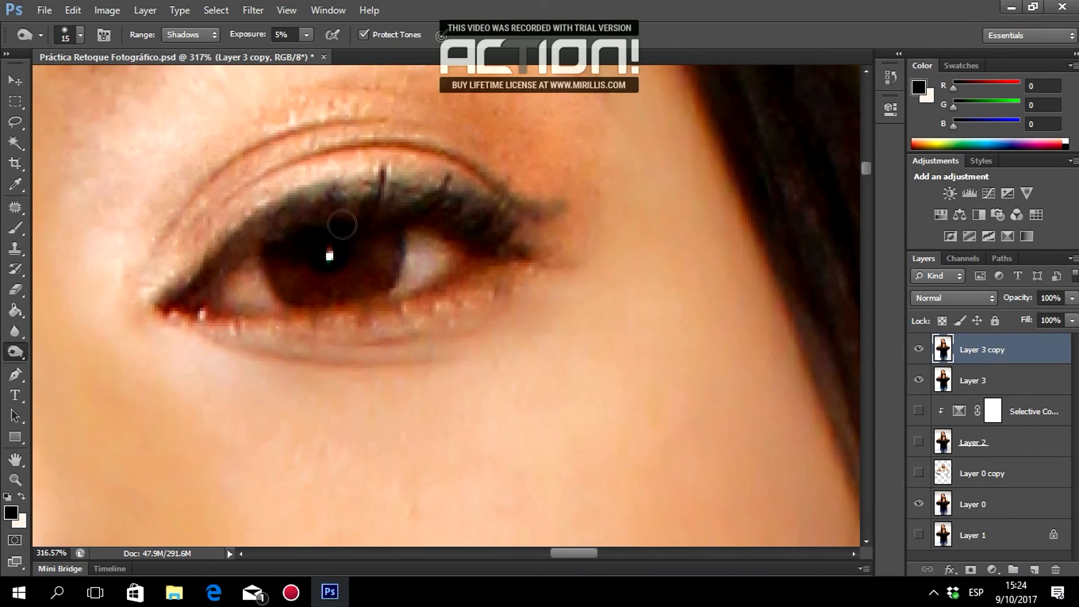
{"action": "scroll", "coordinate": [386, 186], "scroll_direction": "down", "scroll_amount": 8}
{"action": "scroll", "coordinate": [417, 190], "scroll_direction": "up", "scroll_amount": 6}
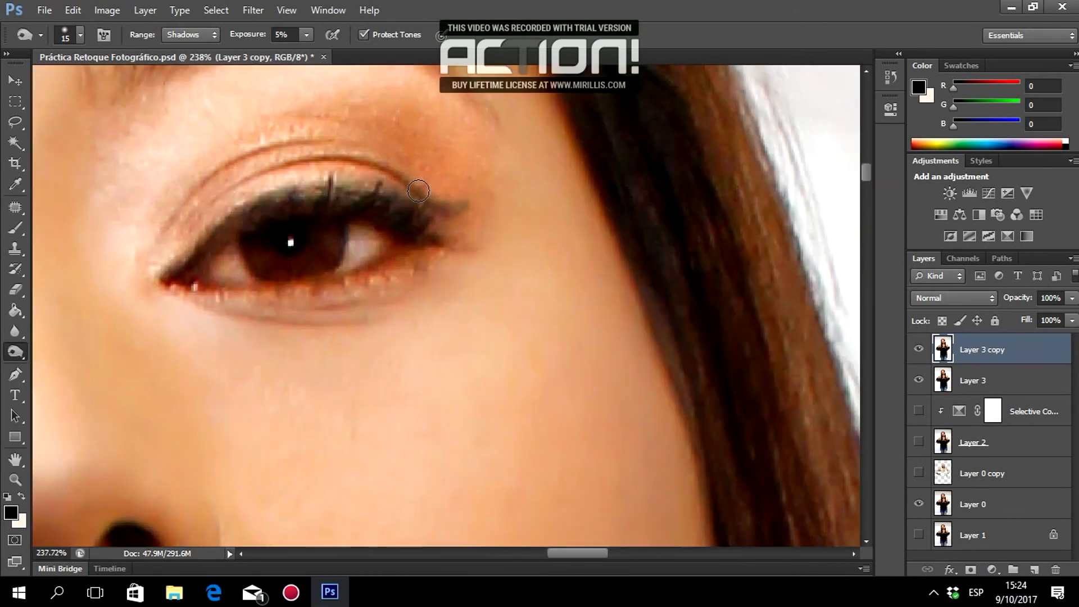
{"action": "mouse_move", "coordinate": [460, 200]}
{"action": "left_mouse_down"}
{"action": "mouse_move", "coordinate": [423, 211]}
{"action": "mouse_move", "coordinate": [454, 207]}
{"action": "mouse_move", "coordinate": [336, 190]}
{"action": "mouse_move", "coordinate": [256, 198]}
{"action": "left_mouse_up"}
{"action": "scroll", "coordinate": [540, 179], "scroll_direction": "down", "scroll_amount": 15}
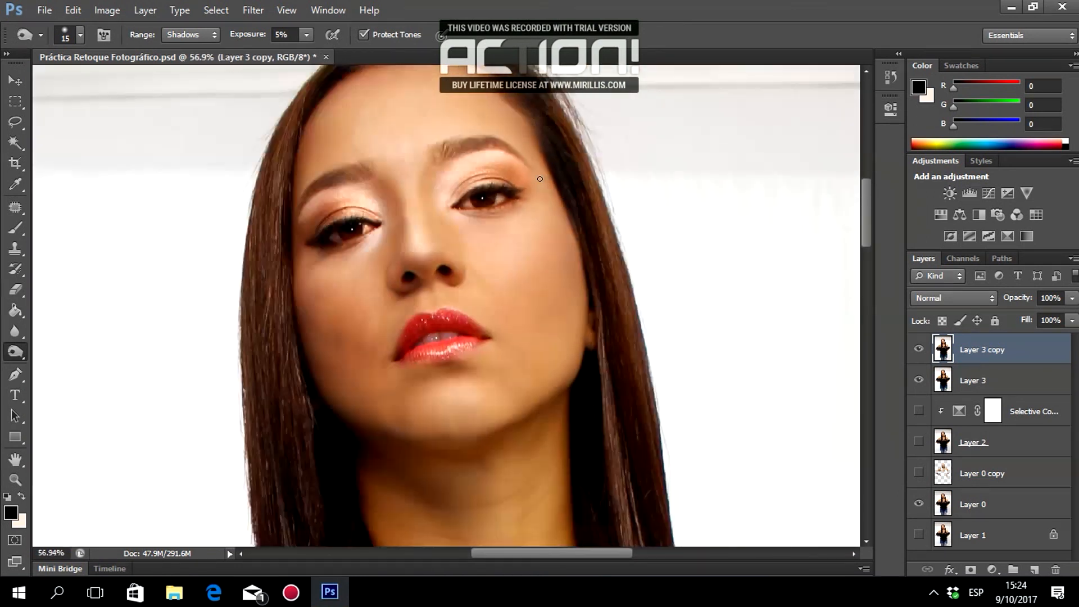
{"action": "scroll", "coordinate": [540, 178], "scroll_direction": "up", "scroll_amount": 2}
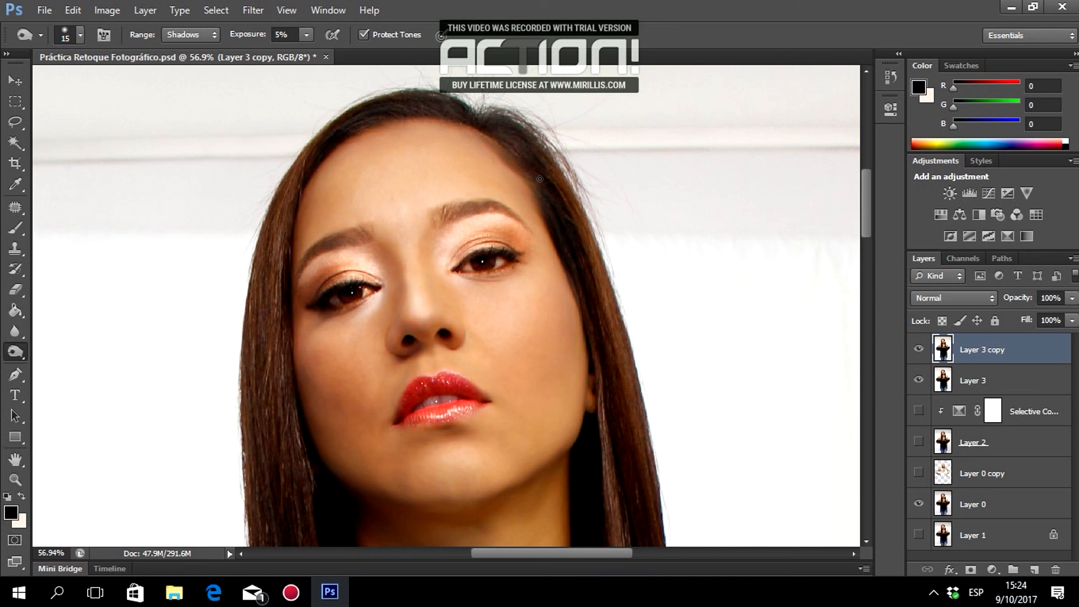
Toggle Layer 3 copy on and off to compare the face before and after the eye retouch.
{"action": "scroll", "coordinate": [348, 255], "scroll_direction": "down", "scroll_amount": 3}
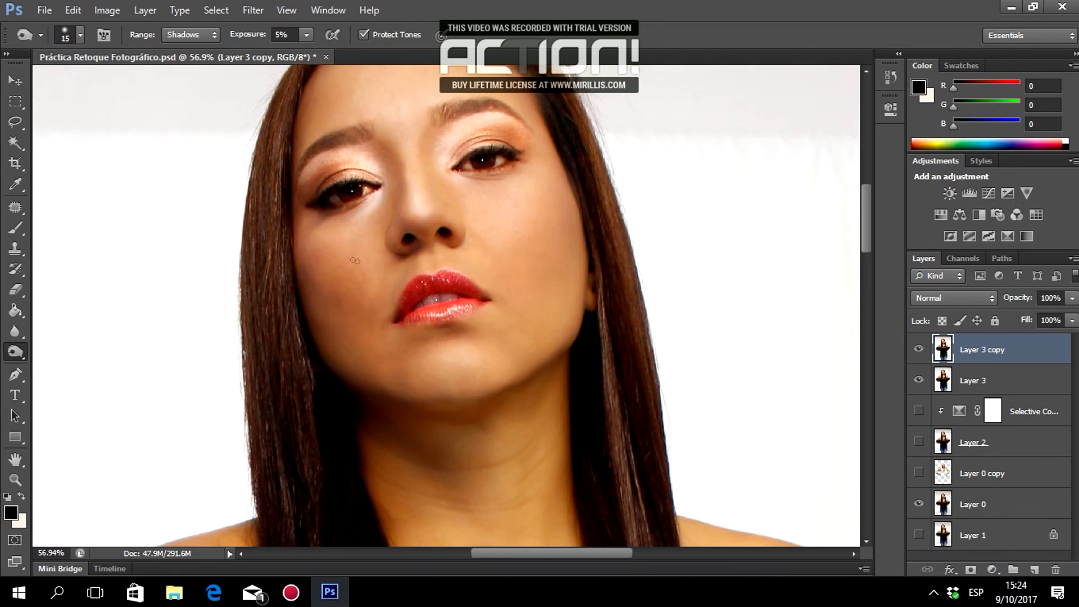
{"action": "scroll", "coordinate": [446, 301], "scroll_direction": "down", "scroll_amount": 1}
{"action": "scroll", "coordinate": [446, 301], "scroll_direction": "up", "scroll_amount": 2}
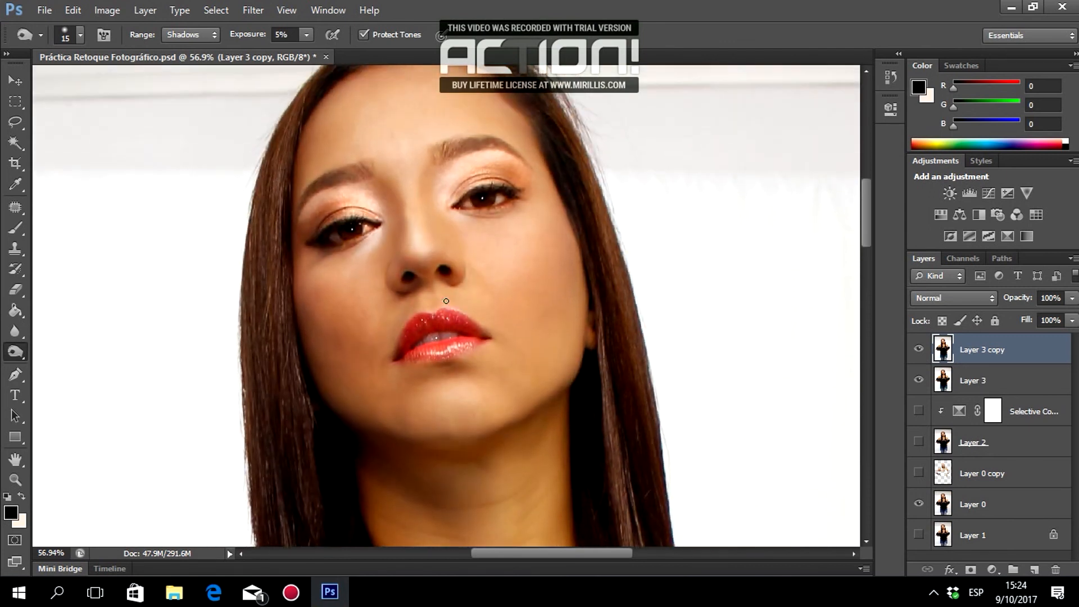
{"action": "left_click", "coordinate": [919, 354]}
{"action": "left_click", "coordinate": [919, 354]}
{"action": "left_click", "coordinate": [920, 354]}
{"action": "left_click", "coordinate": [919, 354]}
{"action": "left_click", "coordinate": [919, 354]}
Set the tool's Range to Midtones and the brush size to 48 px.
{"action": "left_click", "coordinate": [190, 35]}
{"action": "left_click", "coordinate": [186, 63]}
{"action": "right_click", "coordinate": [348, 174]}
{"action": "left_click", "coordinate": [407, 209]}
{"action": "key", "text": "Return"}
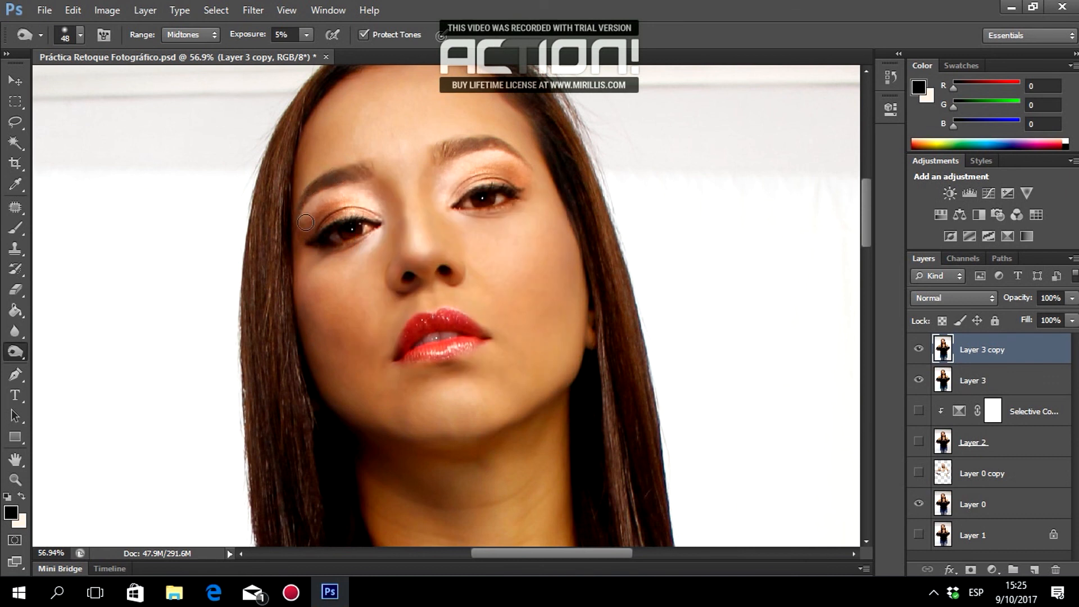
Toggle Layer 3 copy again to check the brightened eyes and eyelids.
{"action": "left_click", "coordinate": [918, 348]}
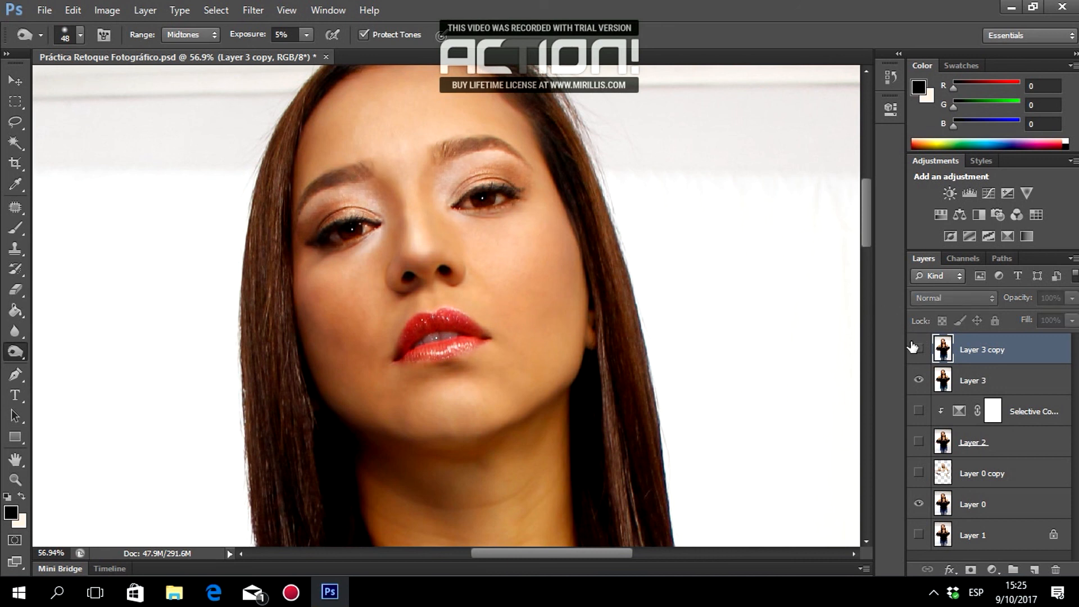
{"action": "left_click", "coordinate": [918, 348]}
{"action": "left_click", "coordinate": [918, 348]}
{"action": "left_click", "coordinate": [914, 348]}
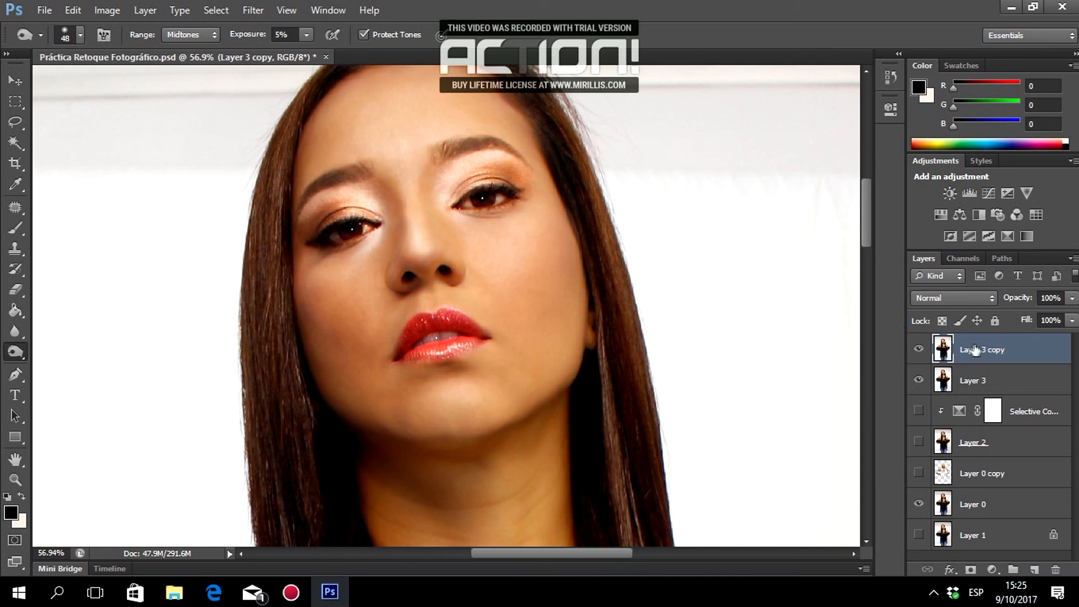
{"action": "left_click", "coordinate": [918, 349]}
{"action": "left_click", "coordinate": [918, 350]}
{"action": "left_click", "coordinate": [918, 349]}
{"action": "left_click", "coordinate": [919, 349]}
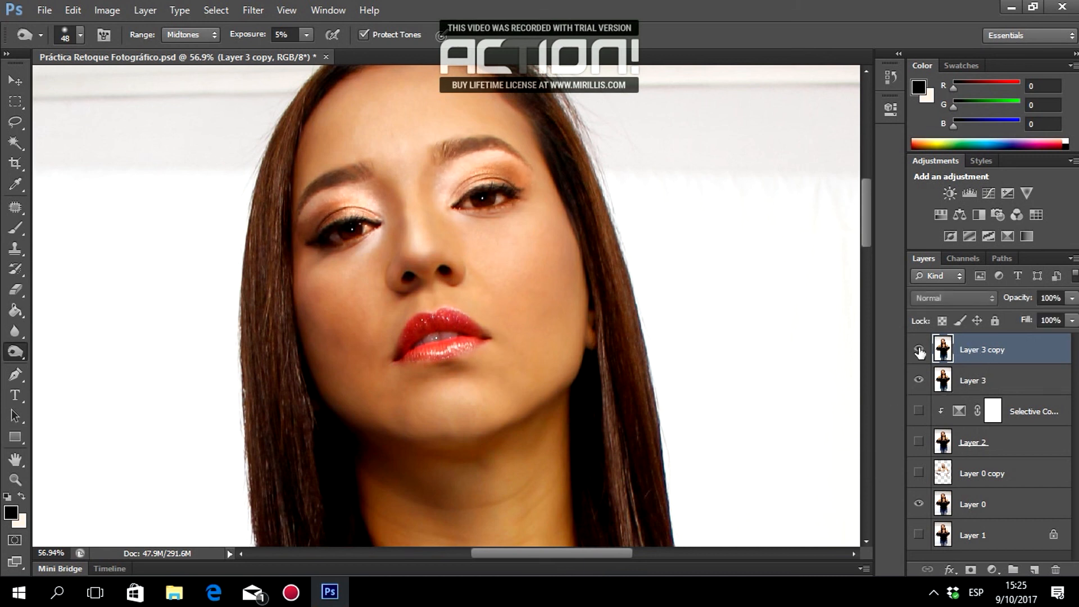
{"action": "left_click", "coordinate": [918, 349]}
{"action": "left_click", "coordinate": [918, 350]}
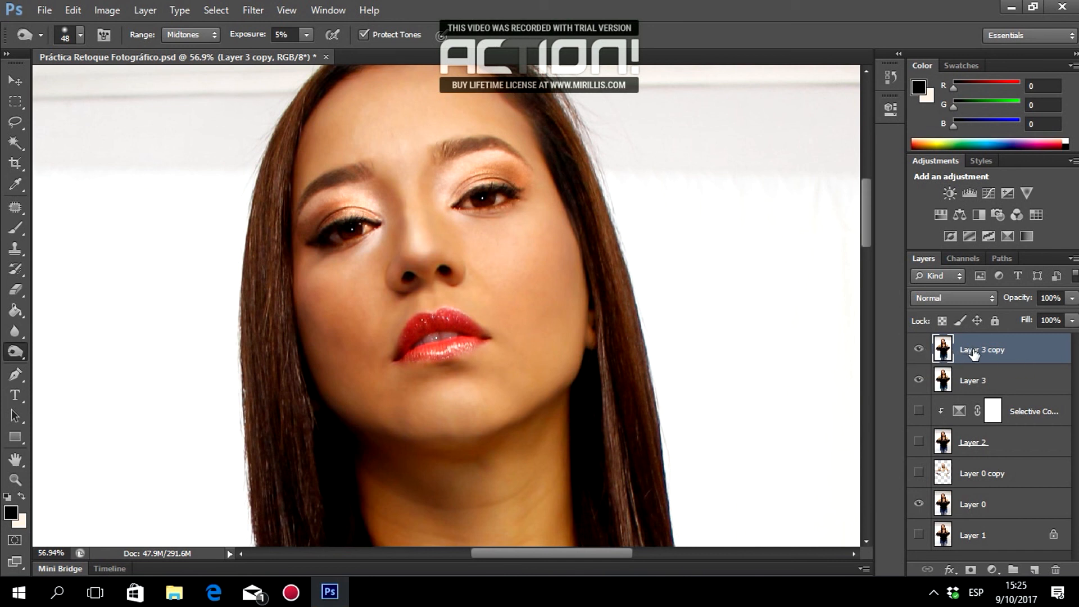
Add new Layer 4 and pick the standard Brush tool with white as foreground colour.
{"action": "left_click", "coordinate": [1034, 569]}
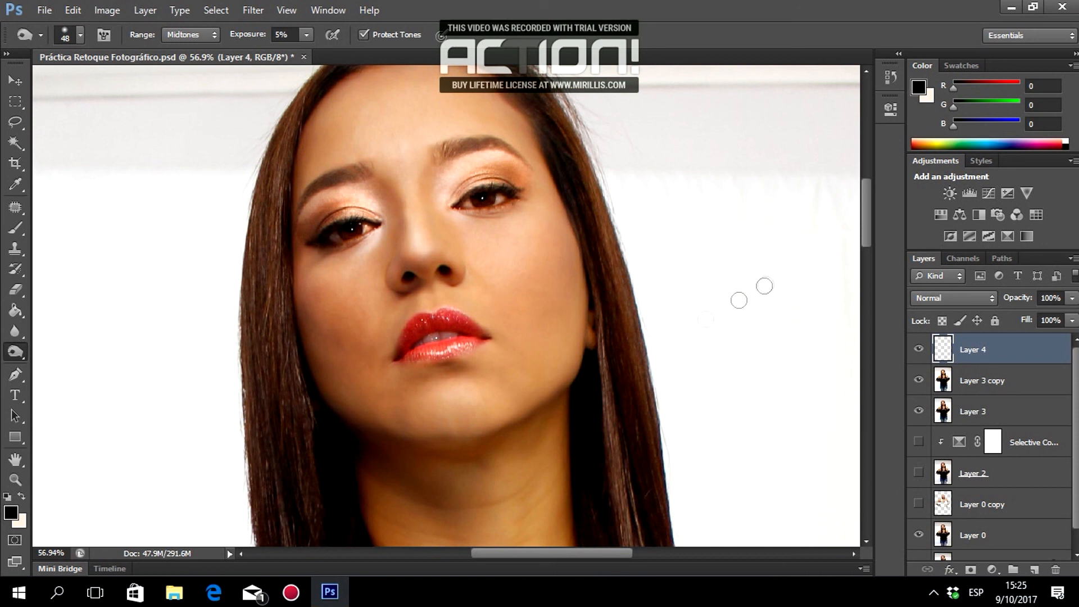
{"action": "left_click", "coordinate": [15, 228]}
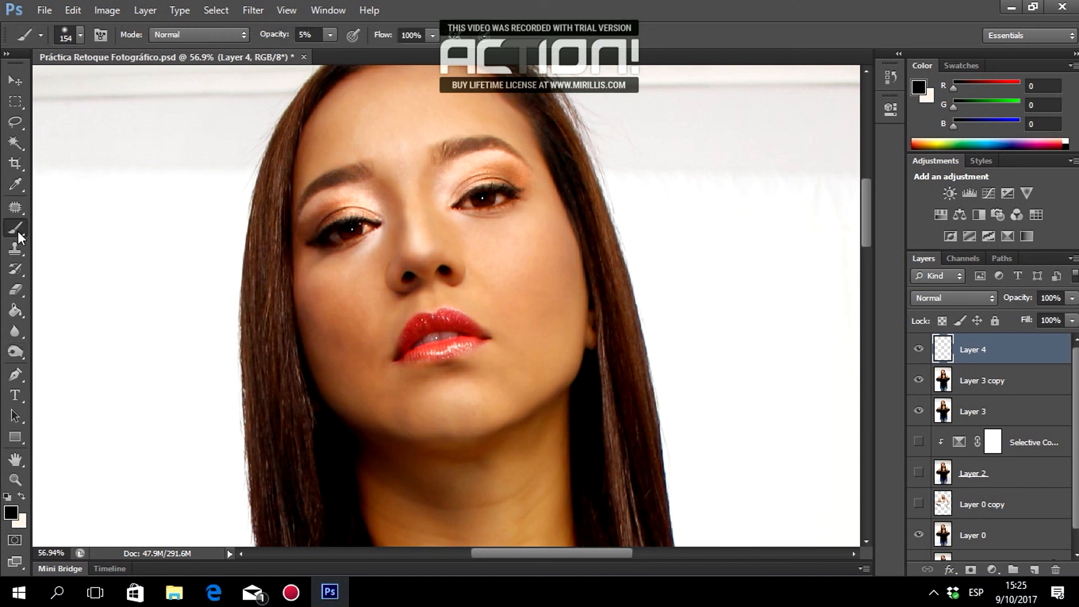
{"action": "right_click", "coordinate": [18, 231]}
{"action": "left_click", "coordinate": [59, 226]}
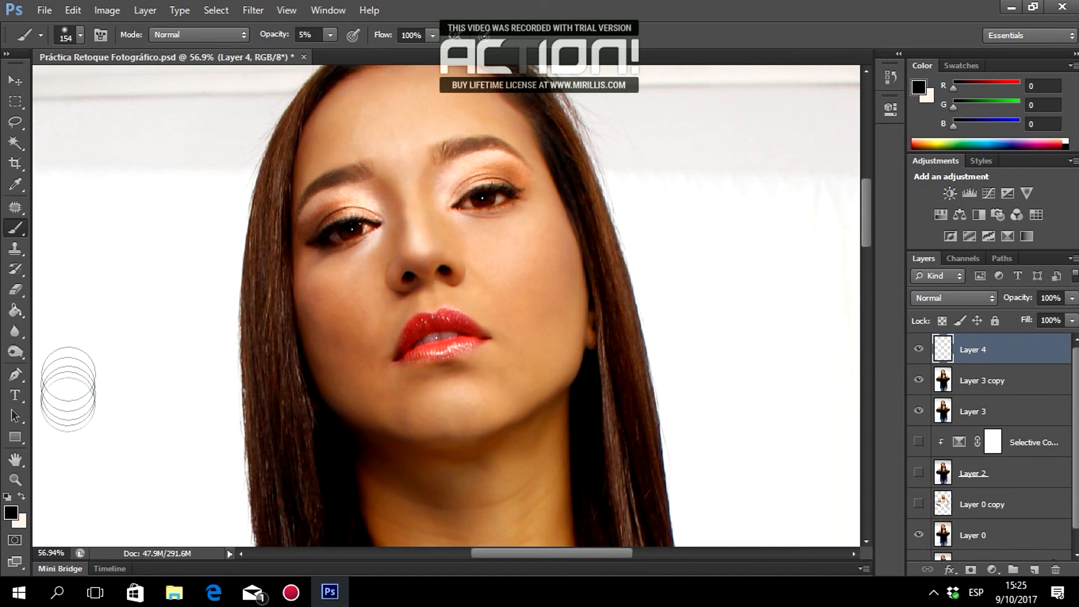
{"action": "key", "text": "x"}
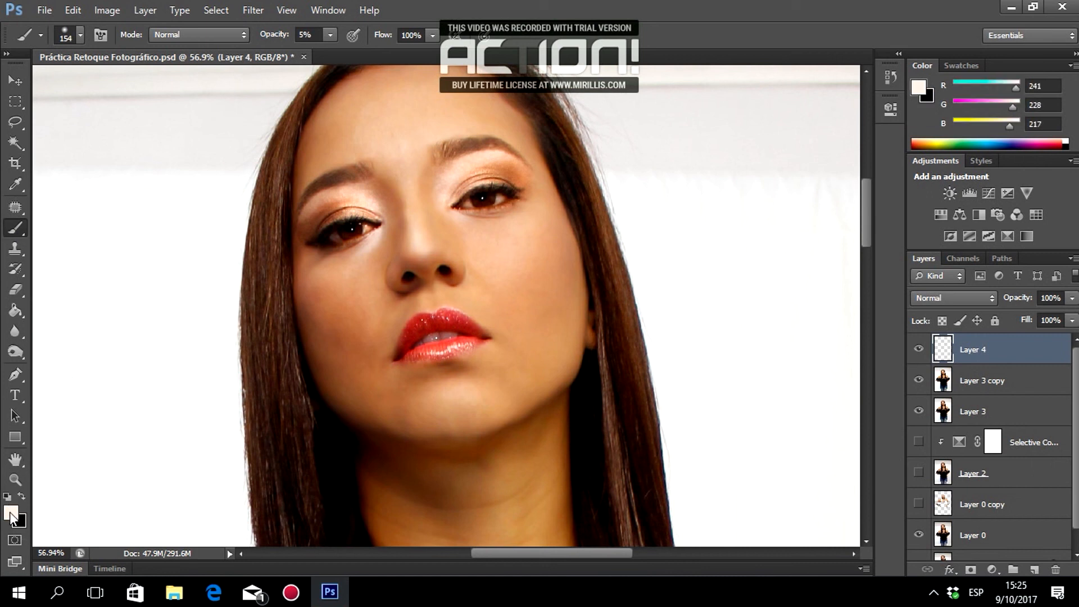
{"action": "left_click", "coordinate": [11, 514]}
{"action": "left_click_drag", "start_coordinate": [350, 162], "coordinate": [318, 131]}
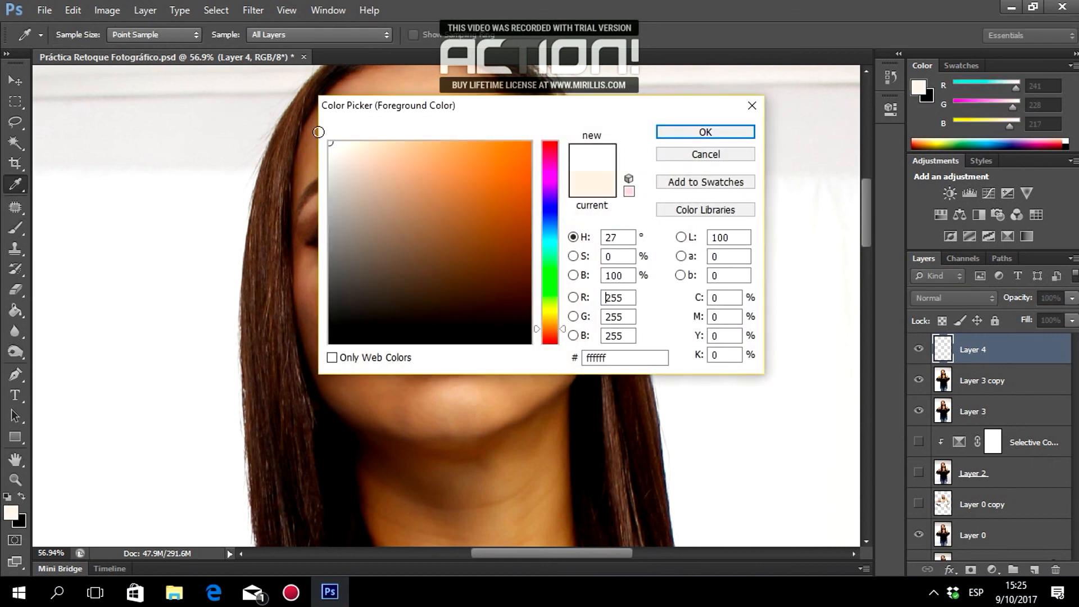
{"action": "left_click", "coordinate": [705, 132]}
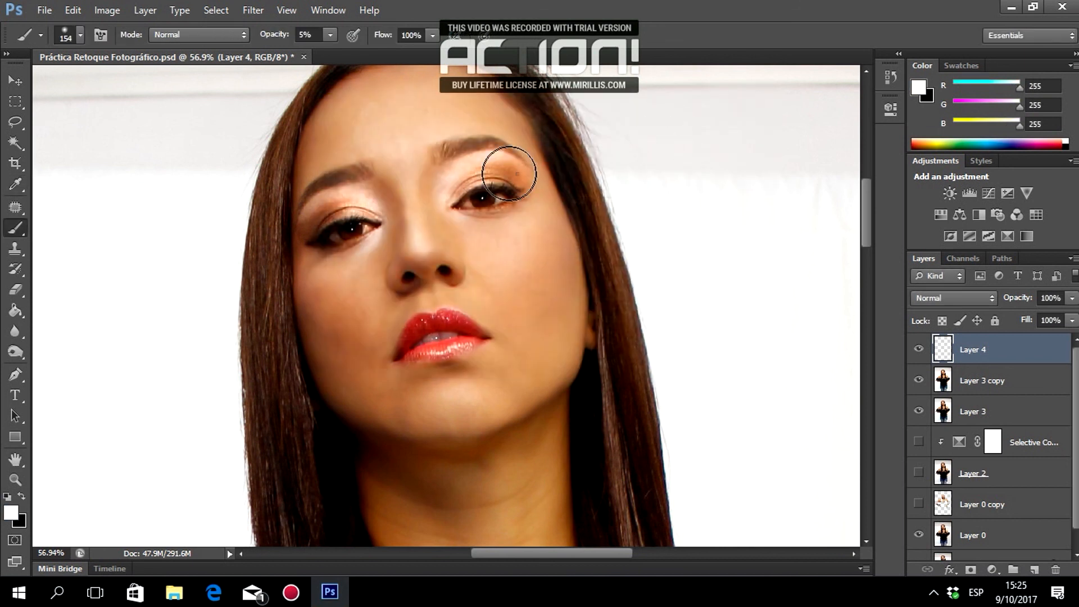
Set the brush size to 43 px and the opacity to 5%.
{"action": "right_click", "coordinate": [509, 173]}
{"action": "left_click", "coordinate": [551, 208]}
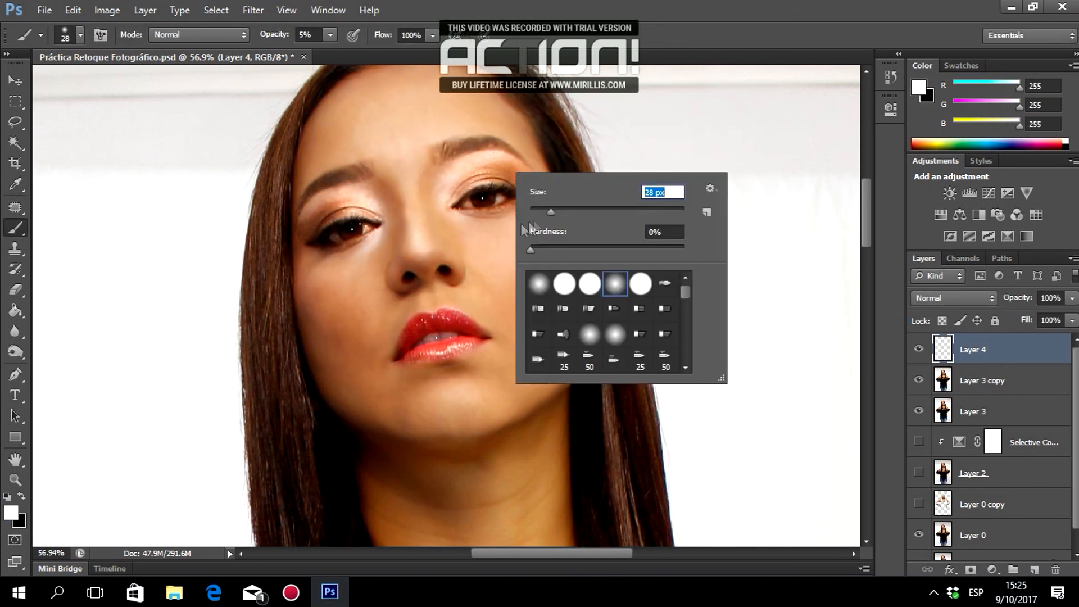
{"action": "left_click", "coordinate": [562, 210]}
{"action": "left_click", "coordinate": [621, 4]}
{"action": "left_click", "coordinate": [303, 34]}
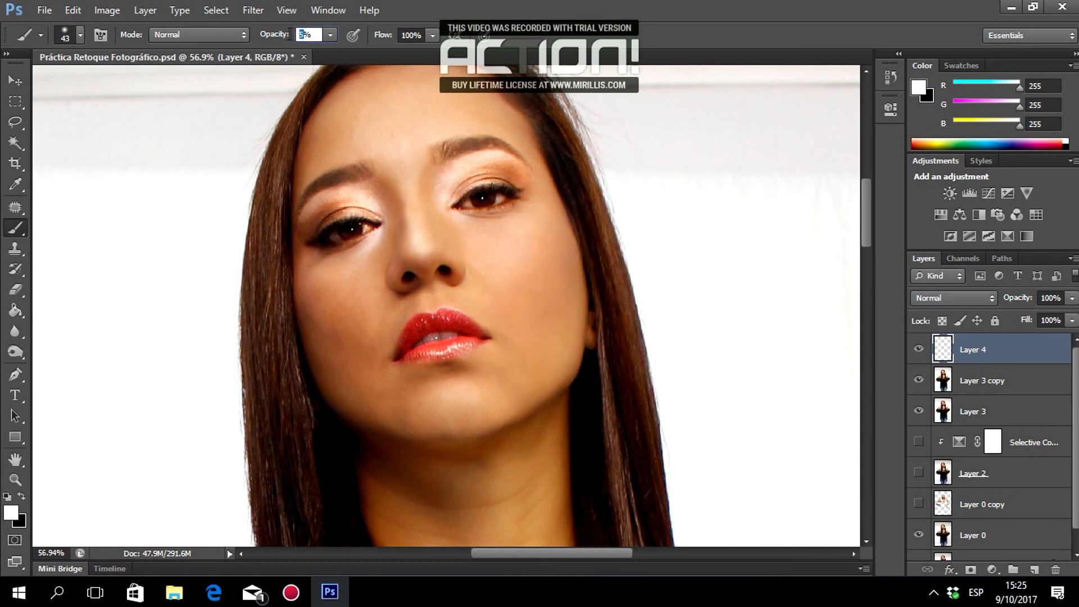
Set the white brush to 5% opacity and enlarge it to 55 px.
{"action": "key", "text": "Return"}
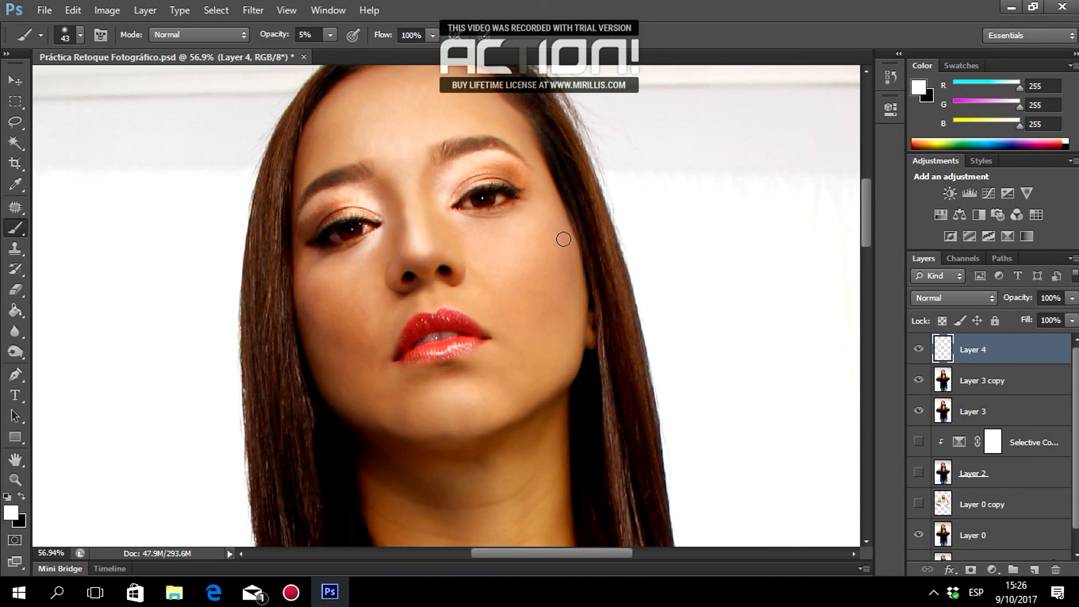
{"action": "right_click", "coordinate": [604, 223]}
{"action": "left_click_drag", "start_coordinate": [655, 265], "coordinate": [665, 265]}
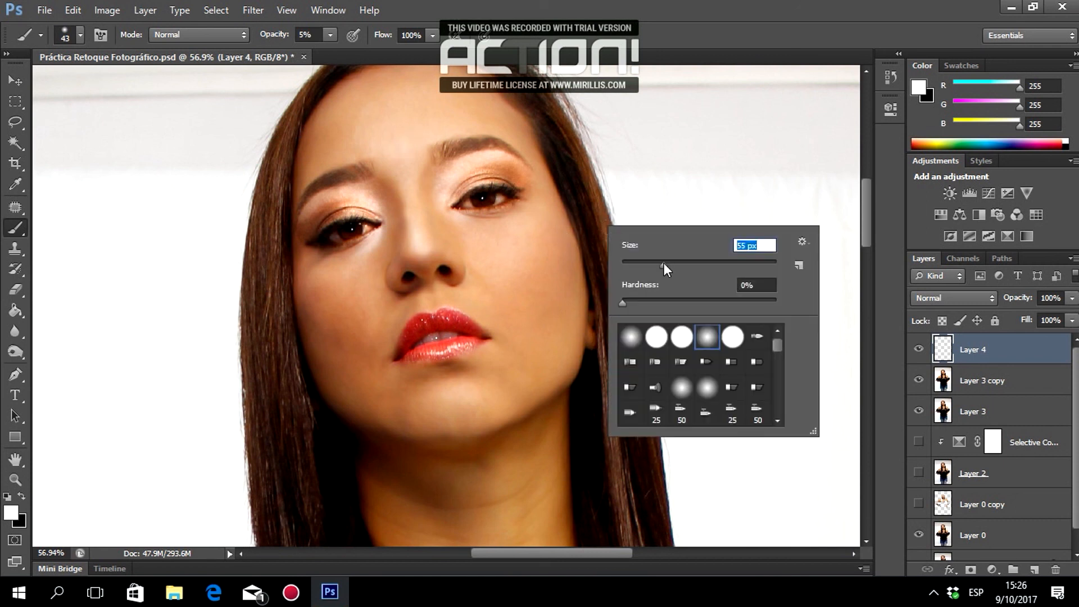
{"action": "left_click", "coordinate": [469, 400]}
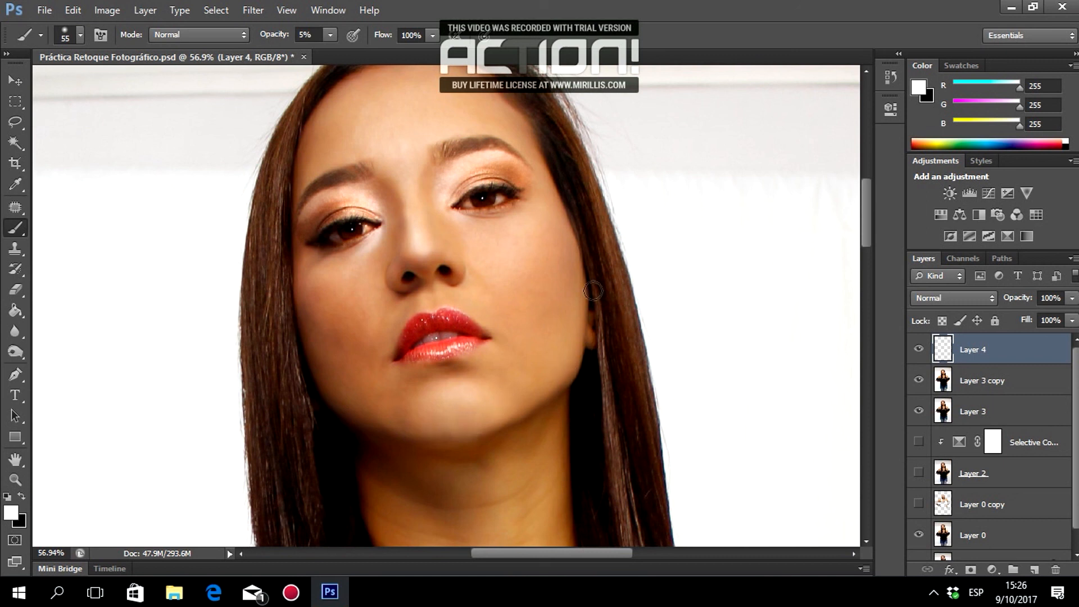
Resize the brush to 71 px and lighten the jaw edge up toward the ear.
{"action": "scroll", "coordinate": [578, 247], "scroll_direction": "up", "scroll_amount": 1}
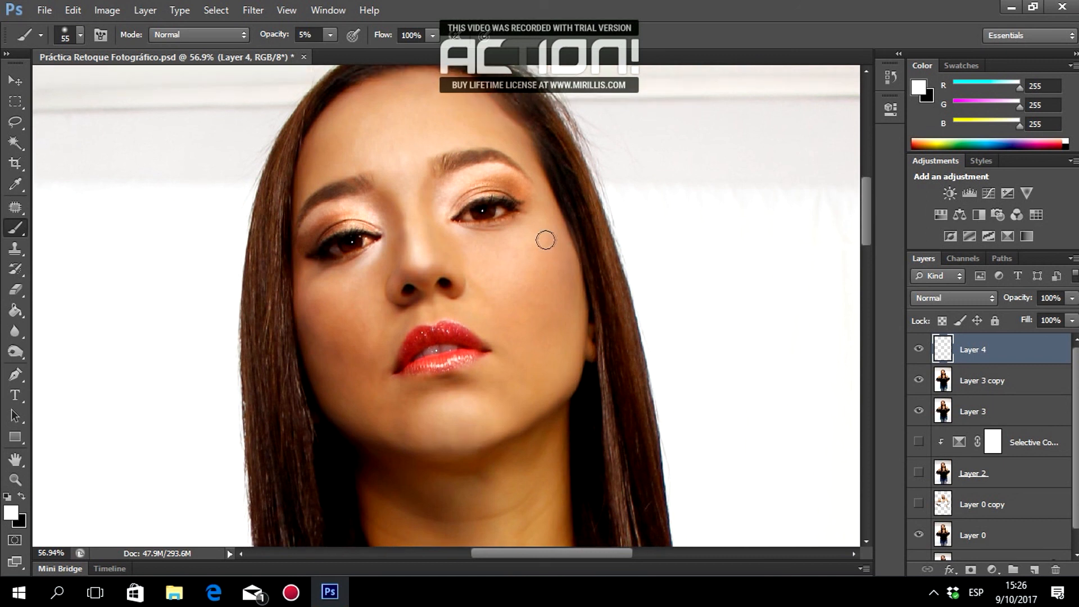
{"action": "right_click", "coordinate": [574, 217]}
{"action": "double_click", "coordinate": [725, 234]}
{"action": "type", "text": "71"}
{"action": "key", "text": "Return"}
{"action": "scroll", "coordinate": [489, 224], "scroll_direction": "down", "scroll_amount": 1}
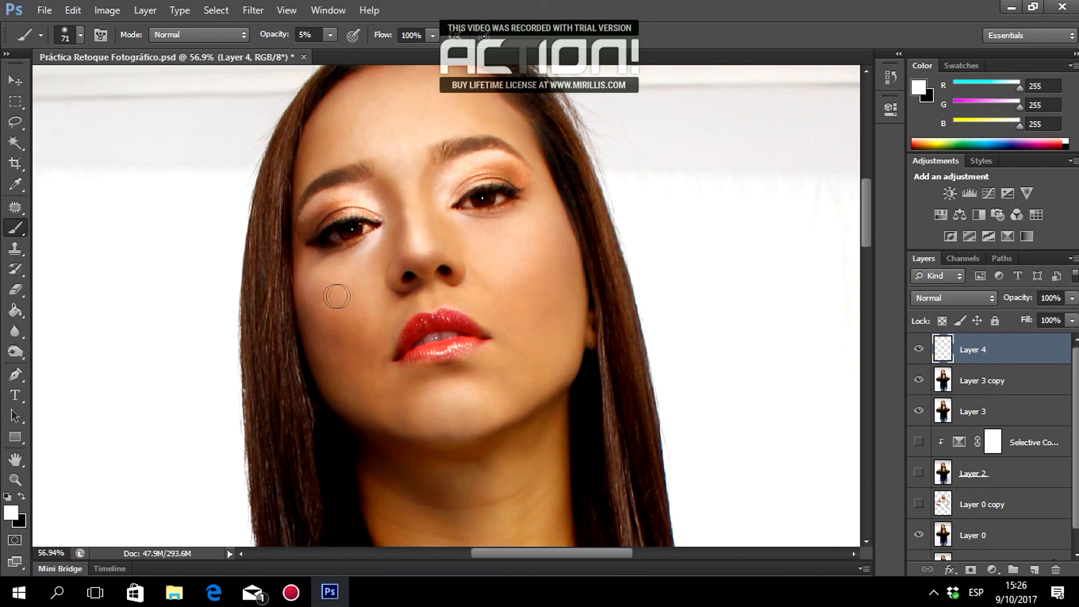
{"action": "mouse_move", "coordinate": [533, 380]}
{"action": "left_mouse_down"}
{"action": "mouse_move", "coordinate": [547, 384]}
{"action": "mouse_move", "coordinate": [568, 360]}
{"action": "mouse_move", "coordinate": [589, 292]}
{"action": "left_mouse_up"}
Lower brush opacity to 3% and toggle Layer 4 to compare before and after.
{"action": "left_click", "coordinate": [306, 36]}
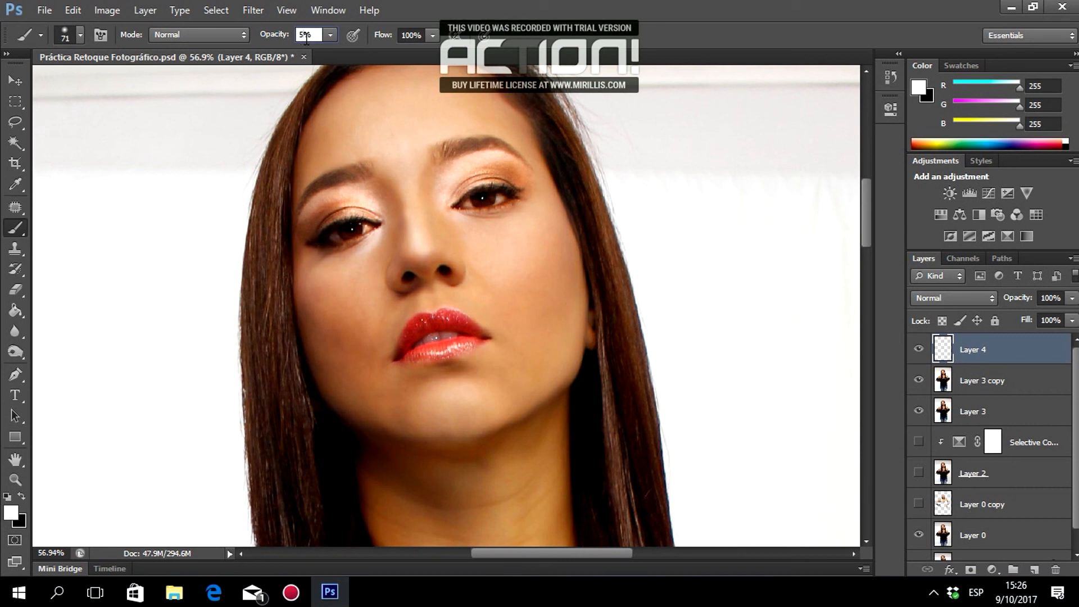
{"action": "type", "text": "3"}
{"action": "key", "text": "Return"}
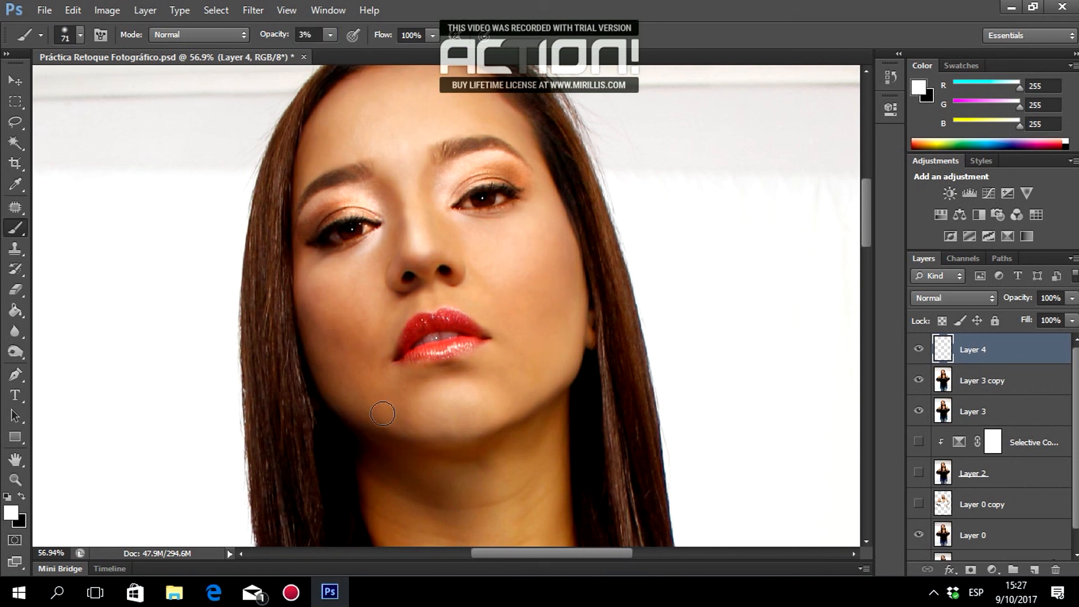
{"action": "scroll", "coordinate": [636, 409], "scroll_direction": "down", "scroll_amount": 4}
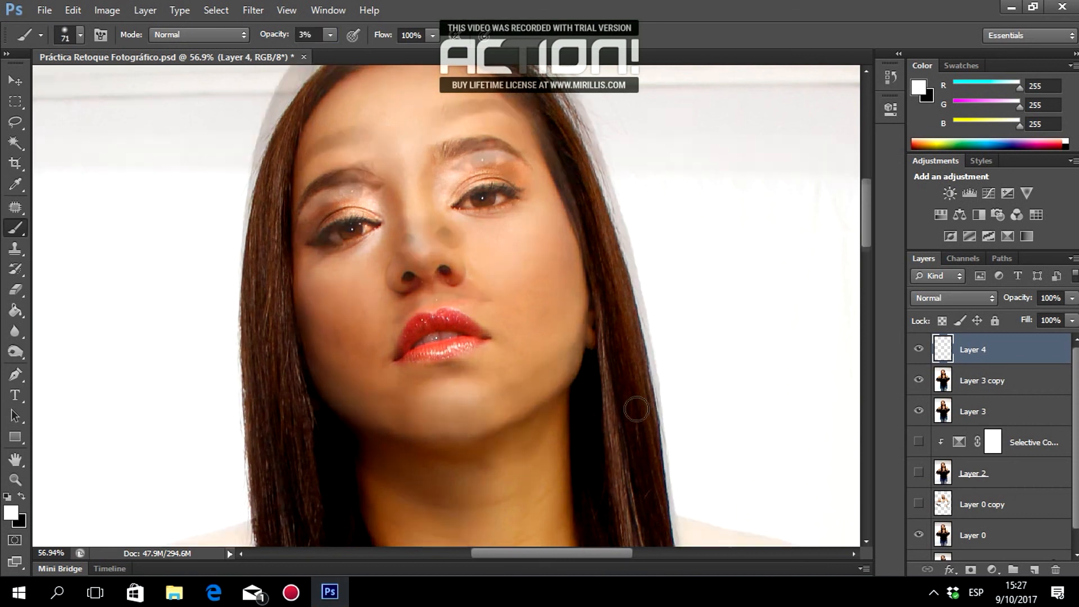
{"action": "scroll", "coordinate": [590, 404], "scroll_direction": "down", "scroll_amount": 2}
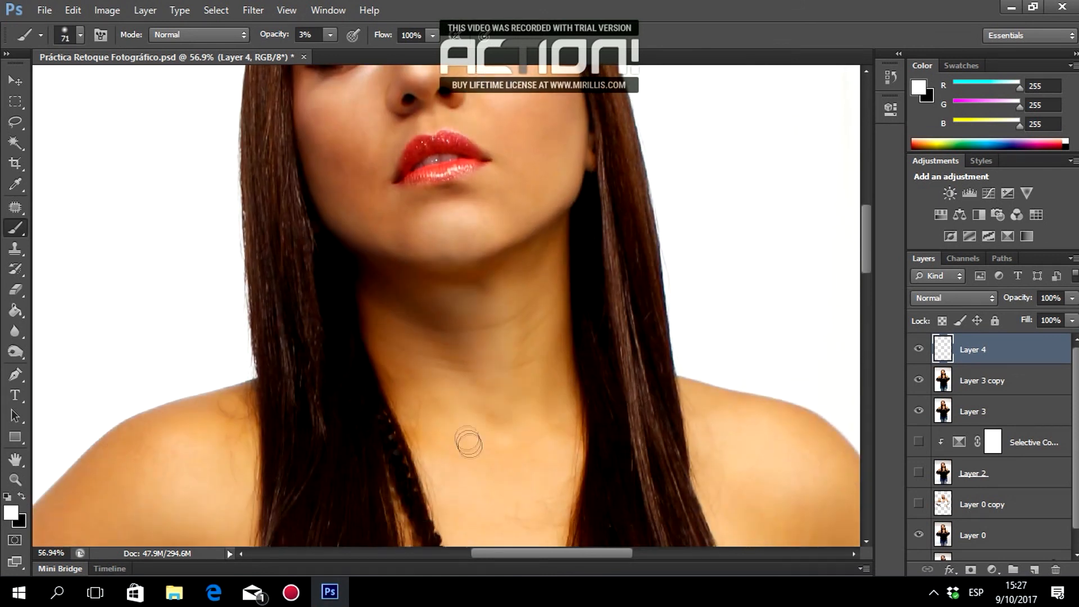
{"action": "scroll", "coordinate": [465, 427], "scroll_direction": "down", "scroll_amount": 3}
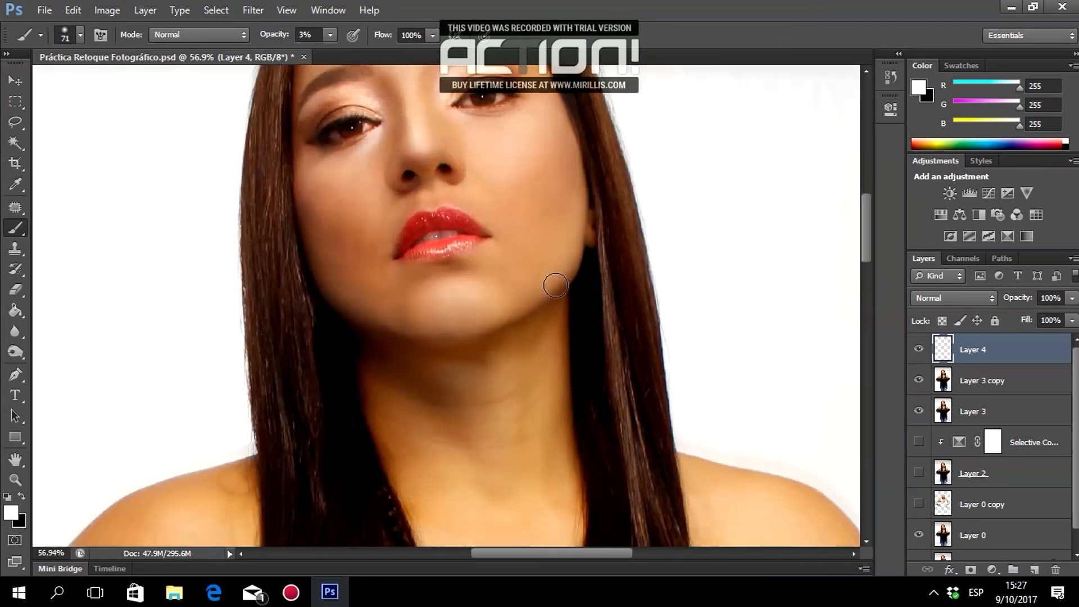
{"action": "scroll", "coordinate": [554, 281], "scroll_direction": "up", "scroll_amount": 6}
{"action": "scroll", "coordinate": [625, 292], "scroll_direction": "down", "scroll_amount": 4}
{"action": "scroll", "coordinate": [625, 292], "scroll_direction": "down", "scroll_amount": 2}
{"action": "left_click", "coordinate": [918, 354]}
{"action": "left_click", "coordinate": [918, 354]}
{"action": "left_click", "coordinate": [917, 353]}
{"action": "left_click", "coordinate": [917, 354]}
Magnify the shoulder and set the brush to 93 px at 5% opacity.
{"action": "scroll", "coordinate": [561, 401], "scroll_direction": "down", "scroll_amount": 5}
{"action": "left_click", "coordinate": [15, 480]}
{"action": "double_click", "coordinate": [448, 233]}
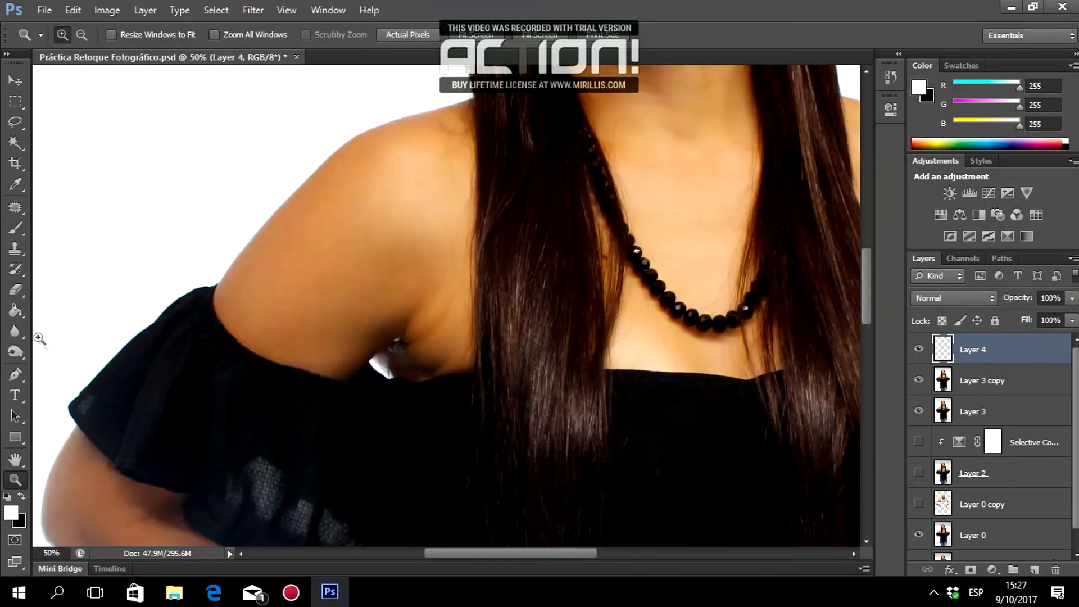
{"action": "left_click", "coordinate": [16, 228]}
{"action": "right_click", "coordinate": [435, 159]}
{"action": "left_click", "coordinate": [520, 194]}
{"action": "mouse_move", "coordinate": [411, 183]}
{"action": "left_mouse_down"}
{"action": "mouse_move", "coordinate": [381, 295]}
{"action": "mouse_move", "coordinate": [328, 360]}
{"action": "mouse_move", "coordinate": [269, 297]}
{"action": "mouse_move", "coordinate": [308, 294]}
{"action": "mouse_move", "coordinate": [266, 306]}
{"action": "mouse_move", "coordinate": [289, 275]}
{"action": "mouse_move", "coordinate": [291, 291]}
{"action": "mouse_move", "coordinate": [375, 260]}
{"action": "mouse_move", "coordinate": [405, 275]}
{"action": "mouse_move", "coordinate": [400, 258]}
{"action": "mouse_move", "coordinate": [324, 222]}
{"action": "mouse_move", "coordinate": [317, 355]}
{"action": "mouse_move", "coordinate": [283, 344]}
{"action": "mouse_move", "coordinate": [426, 325]}
{"action": "mouse_move", "coordinate": [424, 368]}
{"action": "mouse_move", "coordinate": [463, 357]}
{"action": "mouse_move", "coordinate": [472, 227]}
{"action": "left_mouse_up"}
{"action": "left_click", "coordinate": [274, 36]}
{"action": "type", "text": "5"}
{"action": "key", "text": "Return"}
Paint faint white over both shoulders, the arm and the armpit area.
{"action": "scroll", "coordinate": [654, 341], "scroll_direction": "down", "scroll_amount": 3}
{"action": "mouse_move", "coordinate": [137, 378]}
{"action": "left_mouse_down"}
{"action": "mouse_move", "coordinate": [270, 440]}
{"action": "mouse_move", "coordinate": [402, 458]}
{"action": "left_mouse_up"}
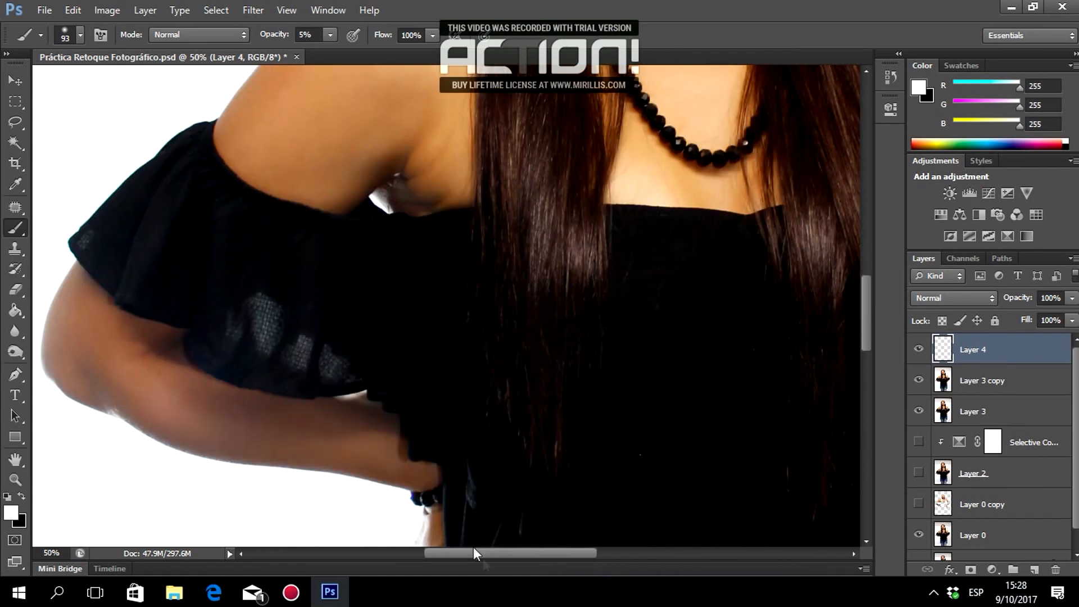
{"action": "left_click_drag", "start_coordinate": [487, 553], "coordinate": [460, 554]}
{"action": "left_click_drag", "start_coordinate": [245, 359], "coordinate": [218, 307]}
{"action": "scroll", "coordinate": [277, 359], "scroll_direction": "right", "scroll_amount": 9}
{"action": "scroll", "coordinate": [269, 348], "scroll_direction": "up", "scroll_amount": 3}
{"action": "mouse_move", "coordinate": [542, 168]}
{"action": "left_mouse_down"}
{"action": "mouse_move", "coordinate": [603, 191]}
{"action": "mouse_move", "coordinate": [604, 321]}
{"action": "mouse_move", "coordinate": [638, 316]}
{"action": "left_mouse_up"}
{"action": "mouse_move", "coordinate": [515, 149]}
{"action": "left_mouse_down"}
{"action": "mouse_move", "coordinate": [517, 271]}
{"action": "mouse_move", "coordinate": [531, 328]}
{"action": "left_mouse_up"}
Shrink the brush to 63 px and add faint strokes over shoulder and chest skin.
{"action": "scroll", "coordinate": [531, 328], "scroll_direction": "down", "scroll_amount": 2}
{"action": "scroll", "coordinate": [741, 356], "scroll_direction": "down", "scroll_amount": 6}
{"action": "right_click", "coordinate": [654, 267]}
{"action": "left_click_drag", "start_coordinate": [723, 304], "coordinate": [715, 304]}
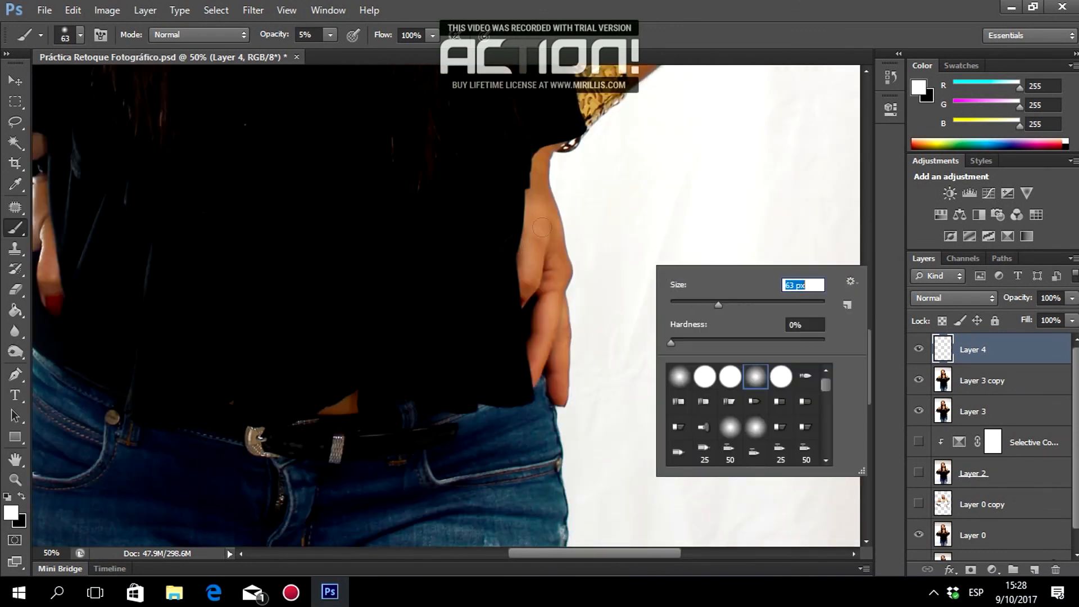
{"action": "left_click_drag", "start_coordinate": [532, 255], "coordinate": [540, 171]}
{"action": "scroll", "coordinate": [200, 208], "scroll_direction": "up", "scroll_amount": 15}
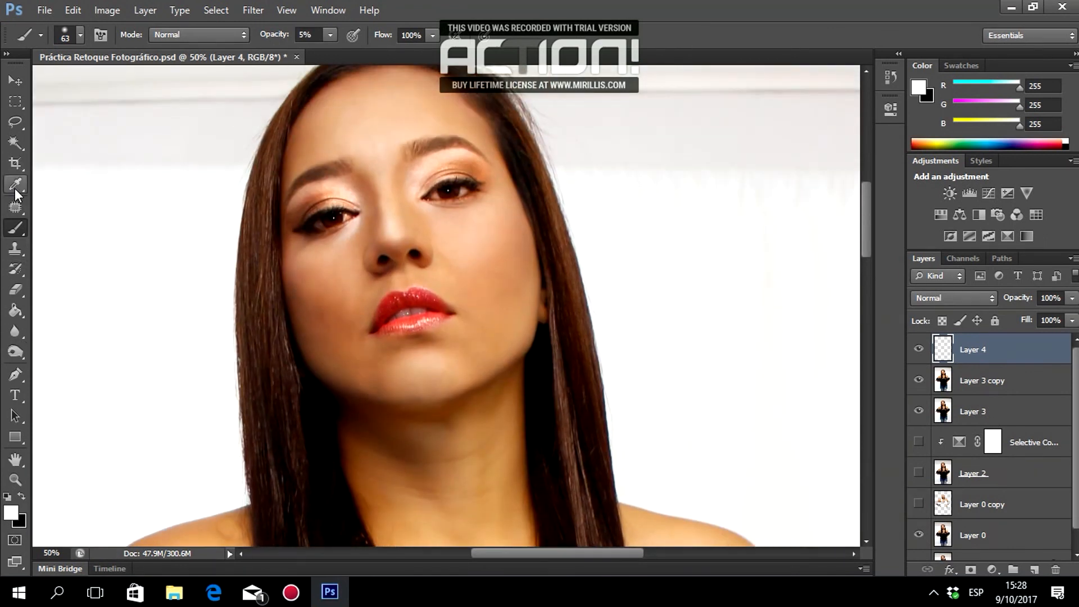
Sample a dark brown, then a warmer brown, from the hair for painting.
{"action": "left_click", "coordinate": [15, 186]}
{"action": "left_click", "coordinate": [568, 356]}
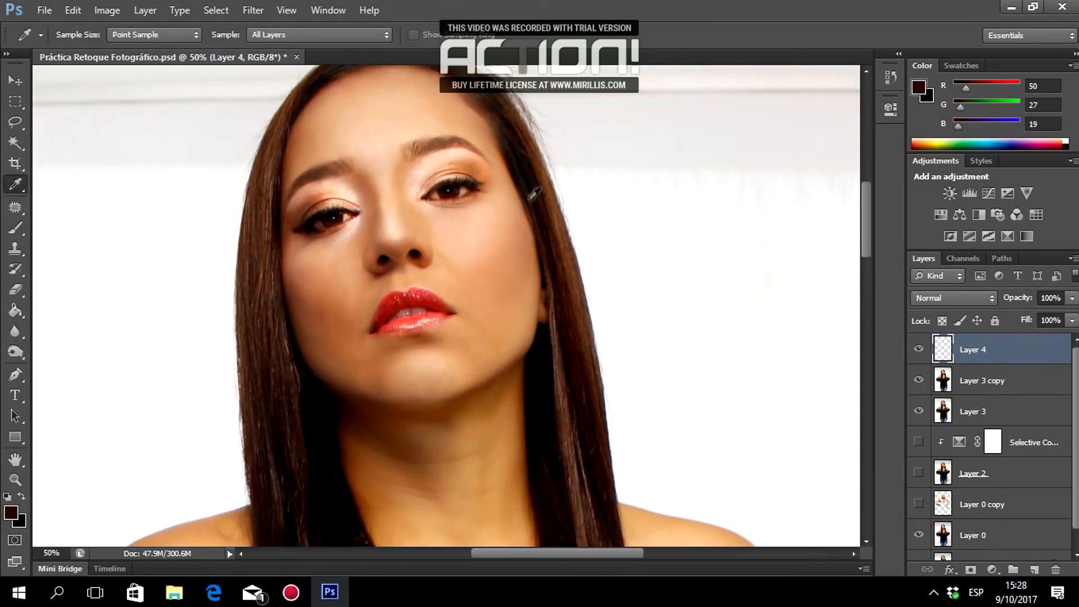
{"action": "left_click", "coordinate": [544, 167]}
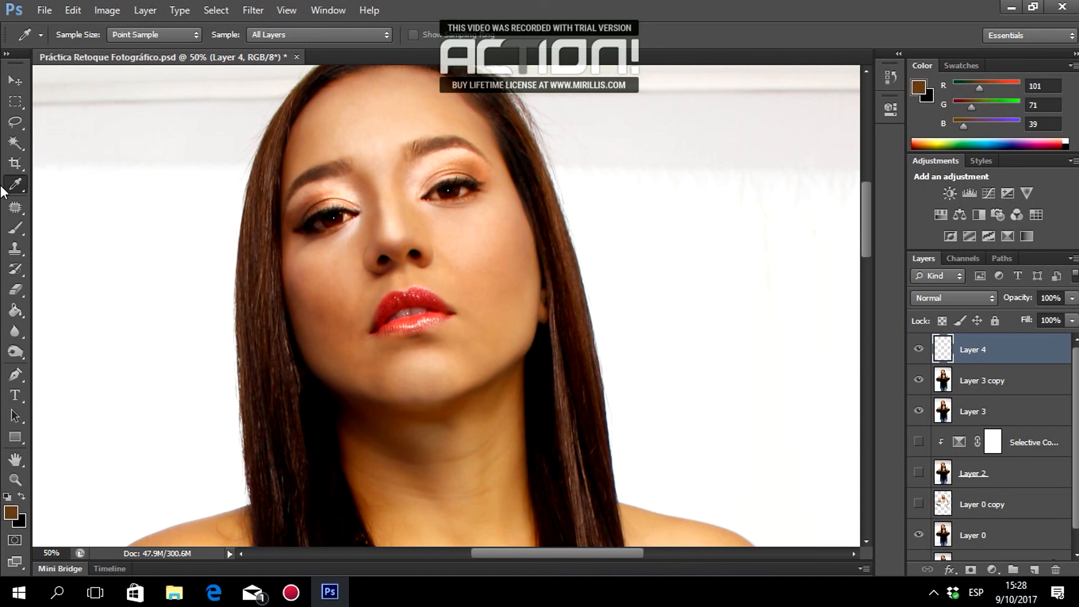
{"action": "left_click", "coordinate": [15, 227]}
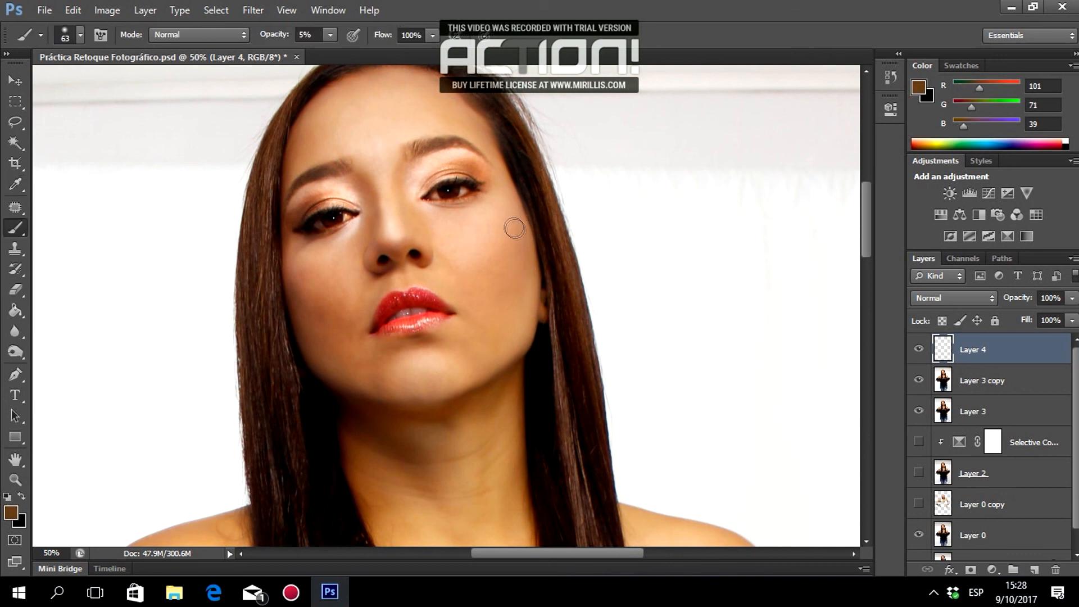
Paint faint brown along the necklace area and enlarge the brush to 80 px.
{"action": "scroll", "coordinate": [510, 287], "scroll_direction": "down", "scroll_amount": 5}
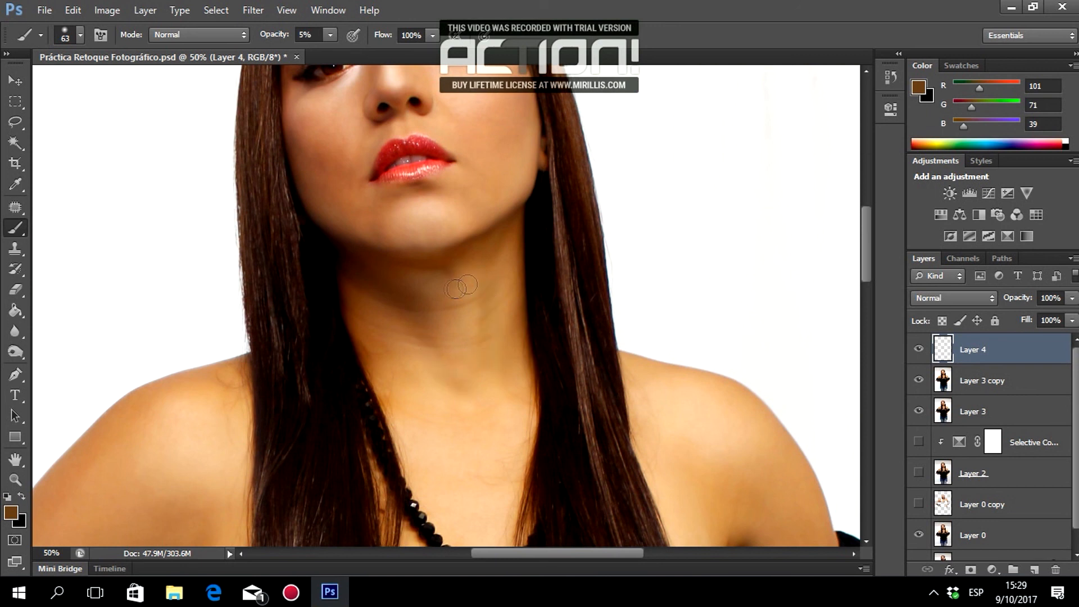
{"action": "scroll", "coordinate": [523, 334], "scroll_direction": "down", "scroll_amount": 3}
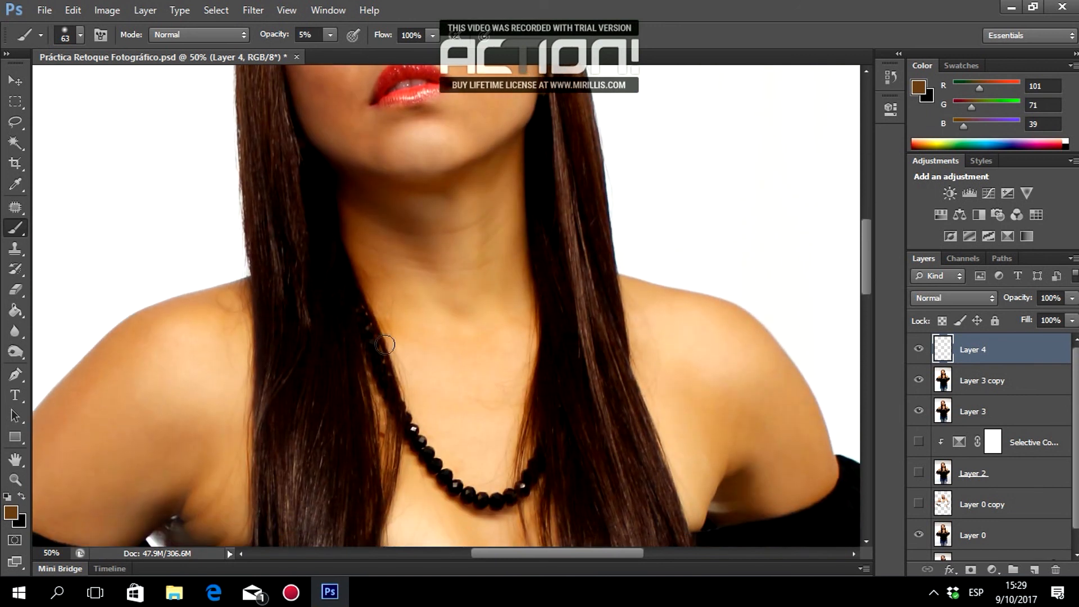
{"action": "left_click_drag", "start_coordinate": [415, 422], "coordinate": [521, 461]}
{"action": "scroll", "coordinate": [539, 296], "scroll_direction": "up", "scroll_amount": 10}
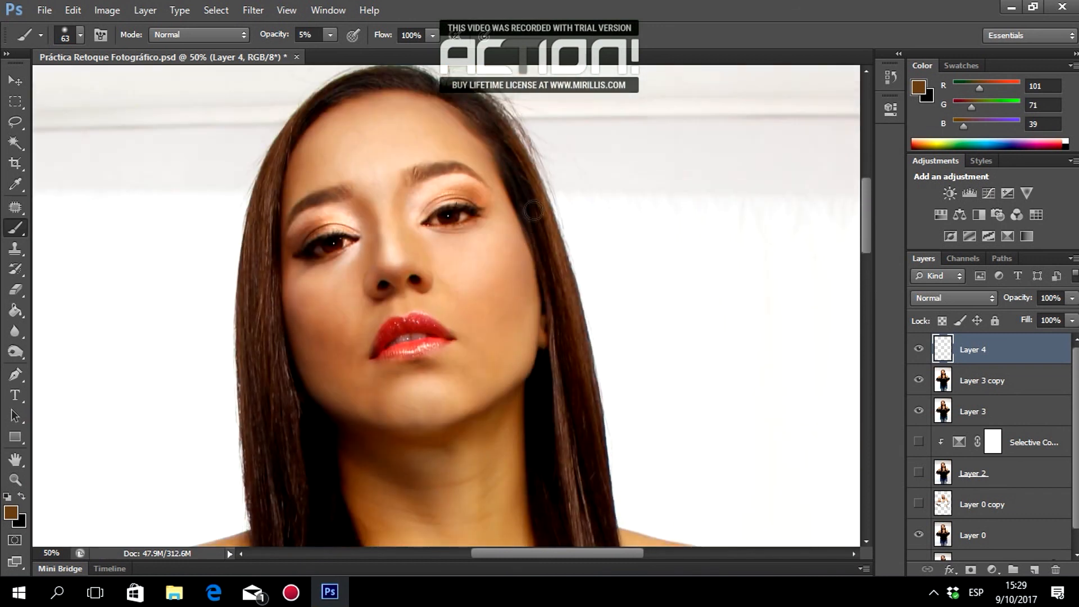
{"action": "right_click", "coordinate": [532, 204]}
{"action": "left_click_drag", "start_coordinate": [603, 246], "coordinate": [615, 247]}
{"action": "left_click", "coordinate": [719, 2]}
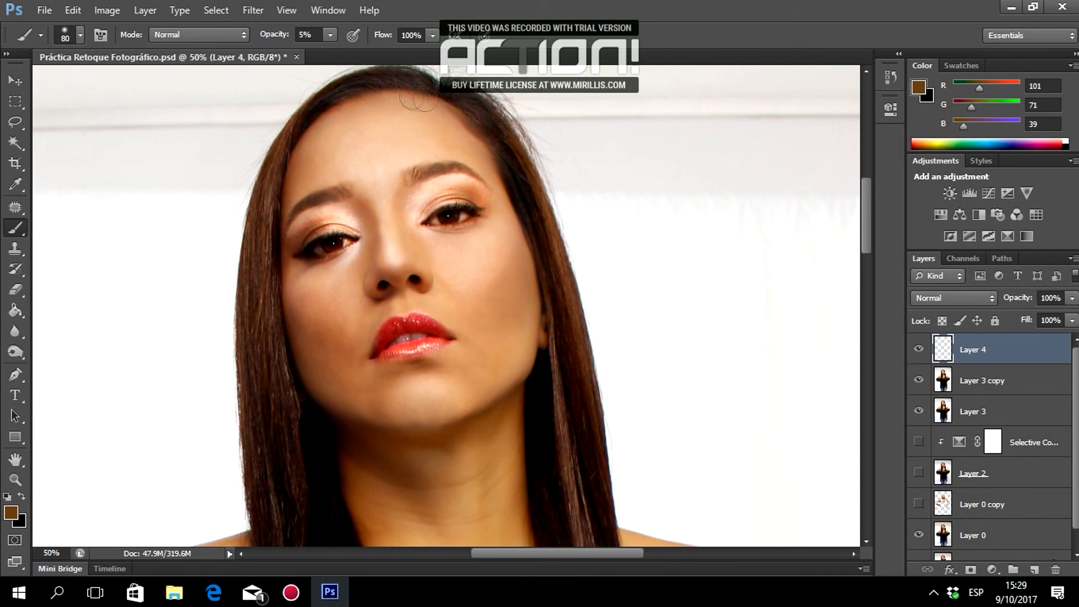
Shrink the brush first to 40 px, then to 28 px.
{"action": "right_click", "coordinate": [525, 191]}
{"action": "left_click_drag", "start_coordinate": [578, 231], "coordinate": [566, 230]}
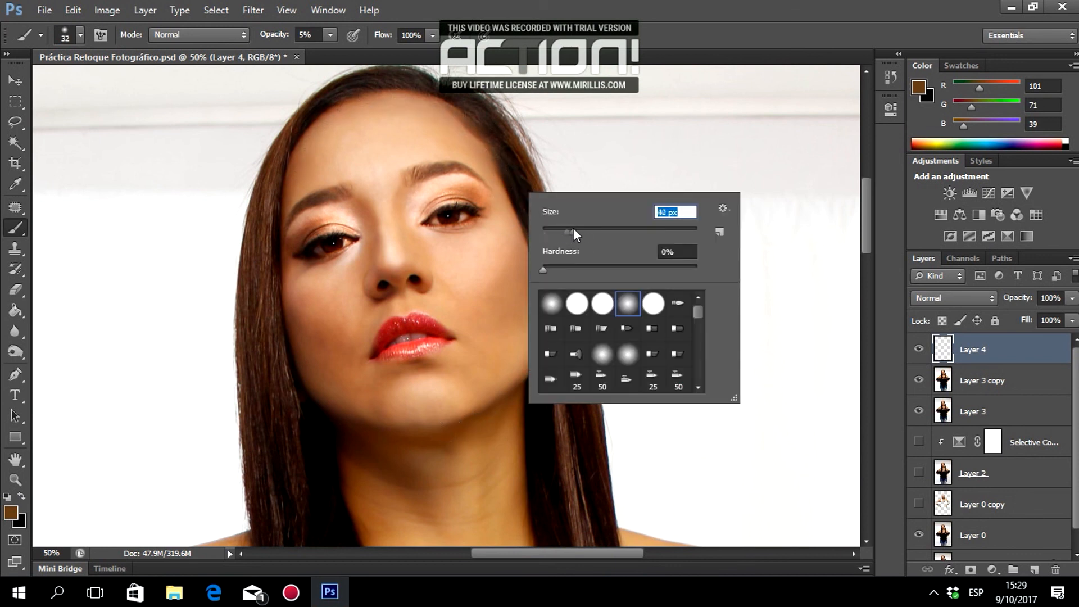
{"action": "left_click", "coordinate": [407, 191]}
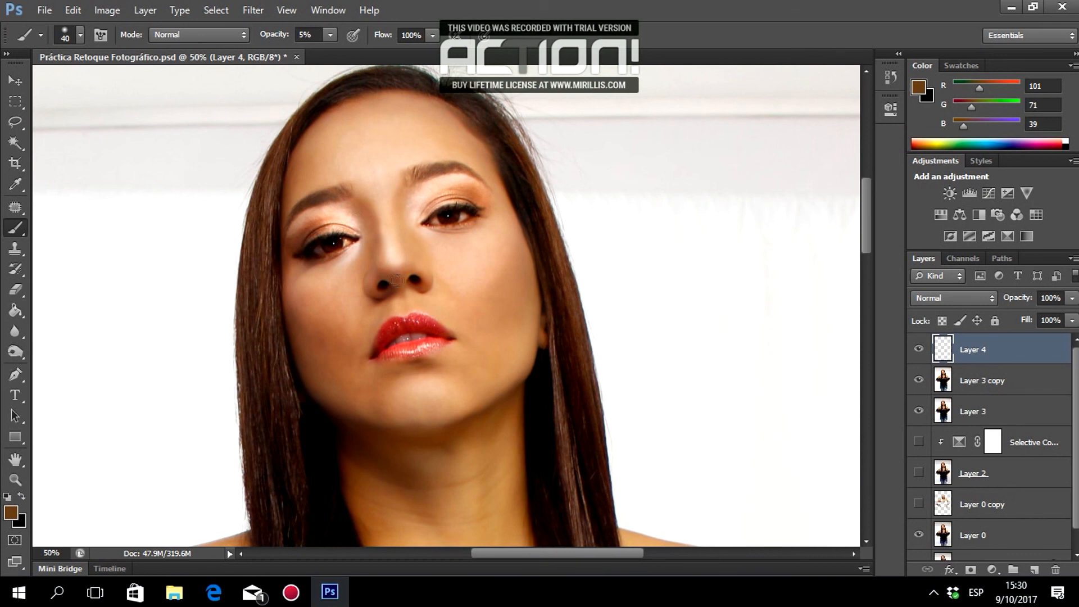
{"action": "right_click", "coordinate": [453, 315]}
{"action": "left_click_drag", "start_coordinate": [504, 355], "coordinate": [497, 355]}
{"action": "left_click", "coordinate": [400, 297]}
{"action": "scroll", "coordinate": [559, 311], "scroll_direction": "down", "scroll_amount": 3}
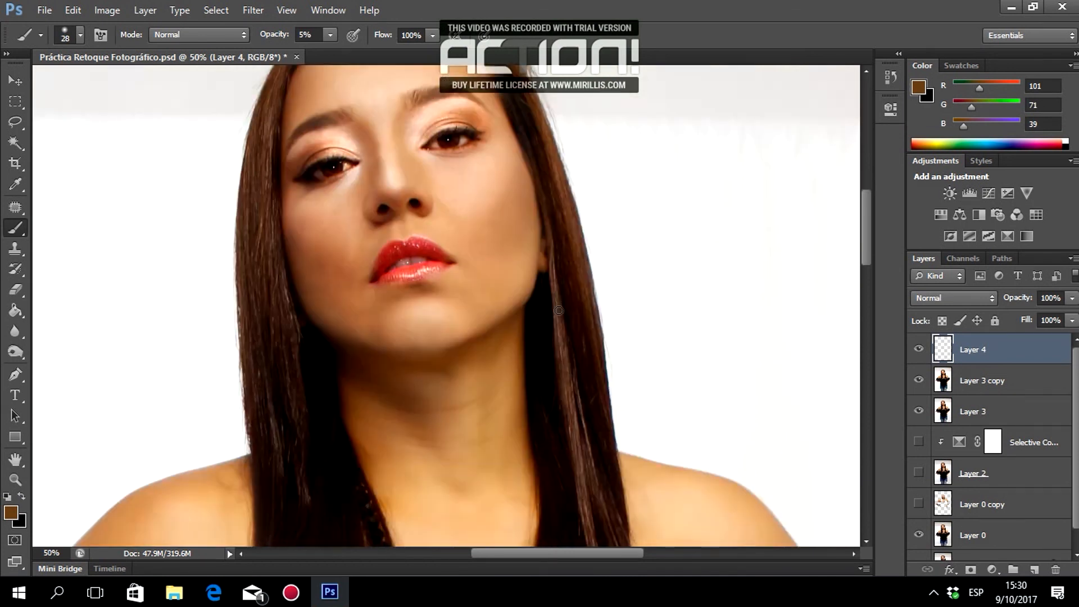
{"action": "scroll", "coordinate": [559, 310], "scroll_direction": "down", "scroll_amount": 10}
{"action": "scroll", "coordinate": [311, 221], "scroll_direction": "up", "scroll_amount": 1}
Enlarge the brush to 89 px and faintly shade along the arm and shoulder edge.
{"action": "right_click", "coordinate": [311, 222]}
{"action": "left_click_drag", "start_coordinate": [355, 261], "coordinate": [365, 262]}
{"action": "left_click_drag", "start_coordinate": [501, 553], "coordinate": [468, 555]}
{"action": "scroll", "coordinate": [268, 276], "scroll_direction": "up", "scroll_amount": 3}
{"action": "right_click", "coordinate": [267, 276]}
{"action": "left_click_drag", "start_coordinate": [322, 317], "coordinate": [349, 316]}
{"action": "mouse_move", "coordinate": [161, 378]}
{"action": "left_mouse_down"}
{"action": "mouse_move", "coordinate": [308, 236]}
{"action": "mouse_move", "coordinate": [386, 209]}
{"action": "left_mouse_up"}
{"action": "left_click_drag", "start_coordinate": [333, 408], "coordinate": [408, 245]}
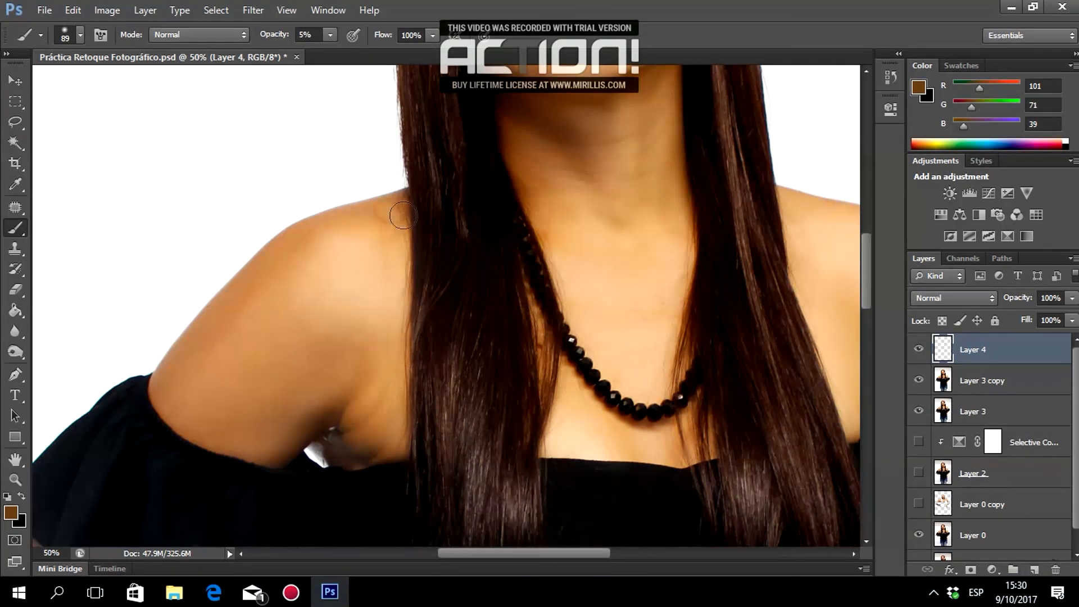
{"action": "scroll", "coordinate": [408, 245], "scroll_direction": "down", "scroll_amount": 8}
{"action": "mouse_move", "coordinate": [506, 553]}
{"action": "left_mouse_down"}
{"action": "mouse_move", "coordinate": [469, 553]}
{"action": "mouse_move", "coordinate": [628, 553]}
{"action": "left_mouse_up"}
Zoom out to the whole figure, zoom in on the face, and sample the cheek tone (R 215, G 173, B 136).
{"action": "scroll", "coordinate": [512, 416], "scroll_direction": "down", "scroll_amount": 6}
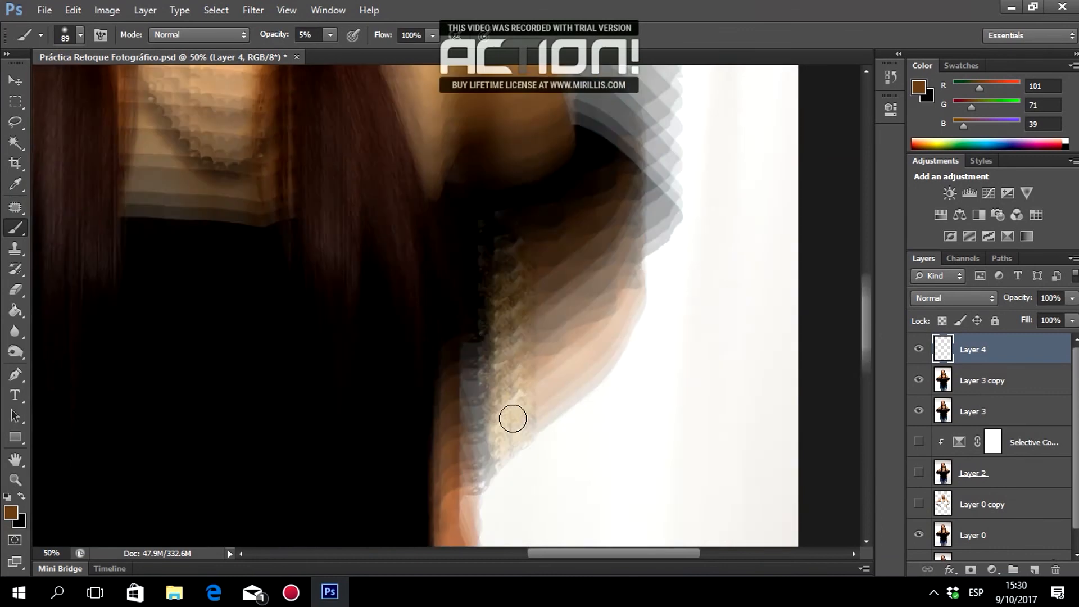
{"action": "scroll", "coordinate": [512, 419], "scroll_direction": "up", "scroll_amount": 14}
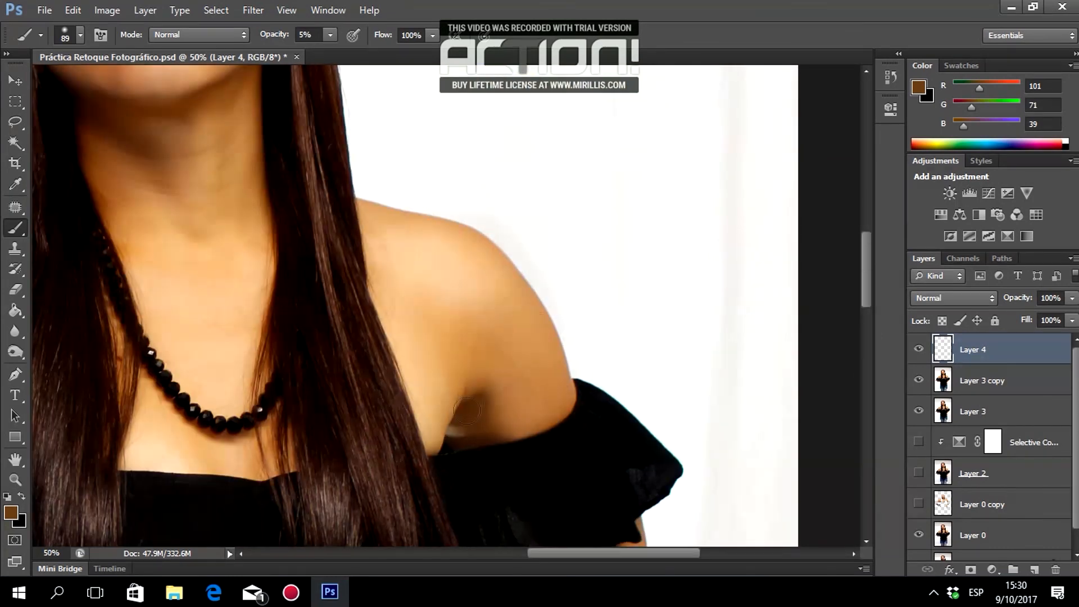
{"action": "scroll", "coordinate": [581, 303], "scroll_direction": "up", "scroll_amount": 5}
{"action": "scroll", "coordinate": [581, 301], "scroll_direction": "down", "scroll_amount": 3}
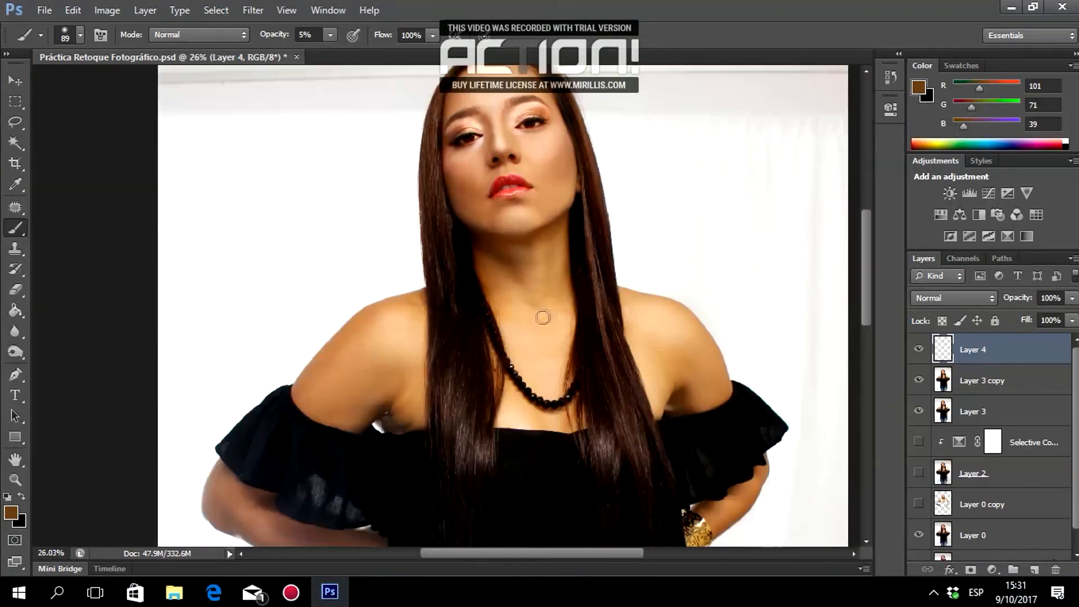
{"action": "left_click", "coordinate": [15, 479]}
{"action": "left_click", "coordinate": [81, 35]}
{"action": "left_click", "coordinate": [628, 269]}
{"action": "left_click", "coordinate": [629, 269]}
{"action": "left_click", "coordinate": [638, 266]}
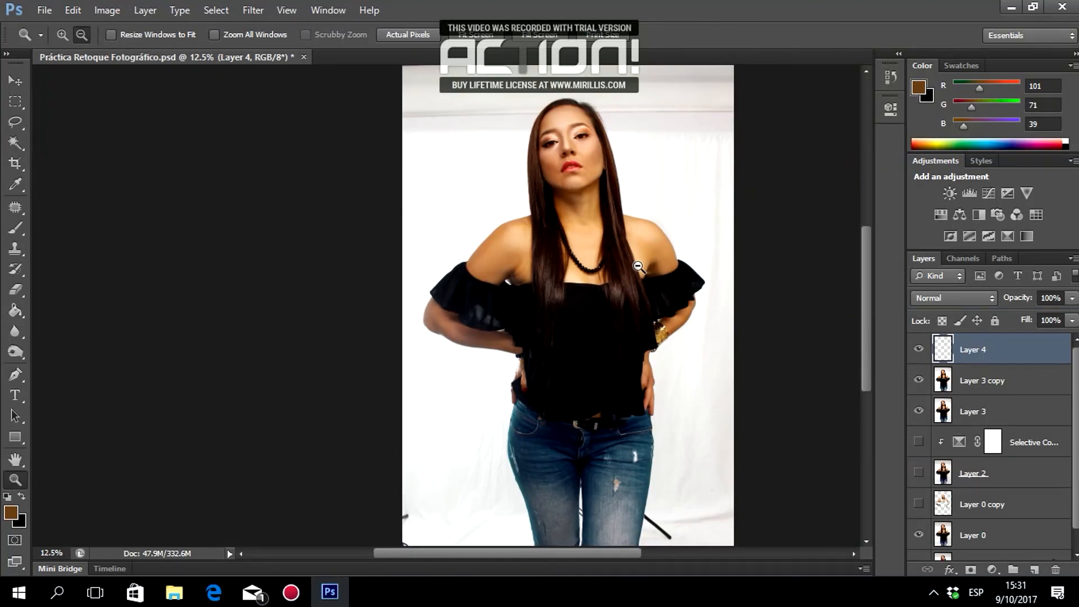
{"action": "left_click", "coordinate": [62, 35]}
{"action": "left_click", "coordinate": [561, 160]}
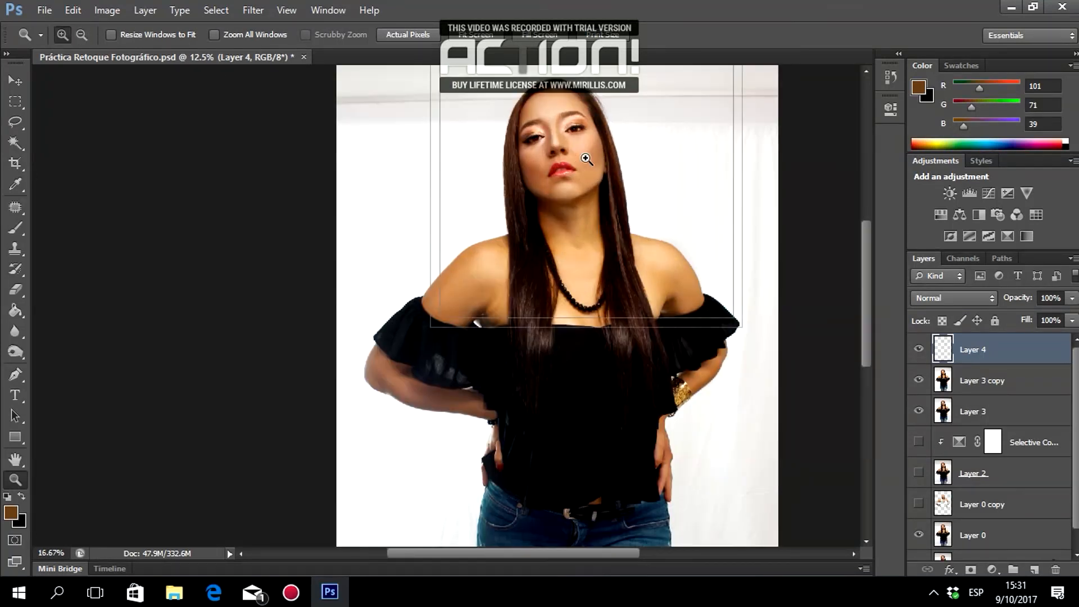
{"action": "left_click", "coordinate": [578, 156]}
{"action": "left_click", "coordinate": [559, 156]}
{"action": "left_click", "coordinate": [559, 156]}
{"action": "scroll", "coordinate": [561, 155], "scroll_direction": "up", "scroll_amount": 2}
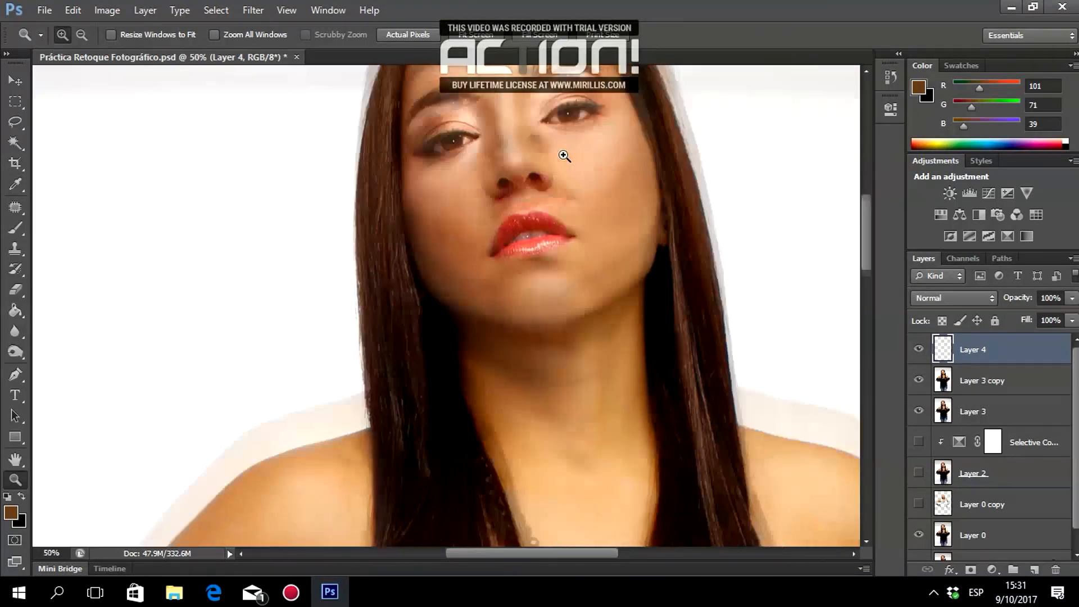
{"action": "left_click", "coordinate": [16, 184]}
{"action": "left_click", "coordinate": [600, 209]}
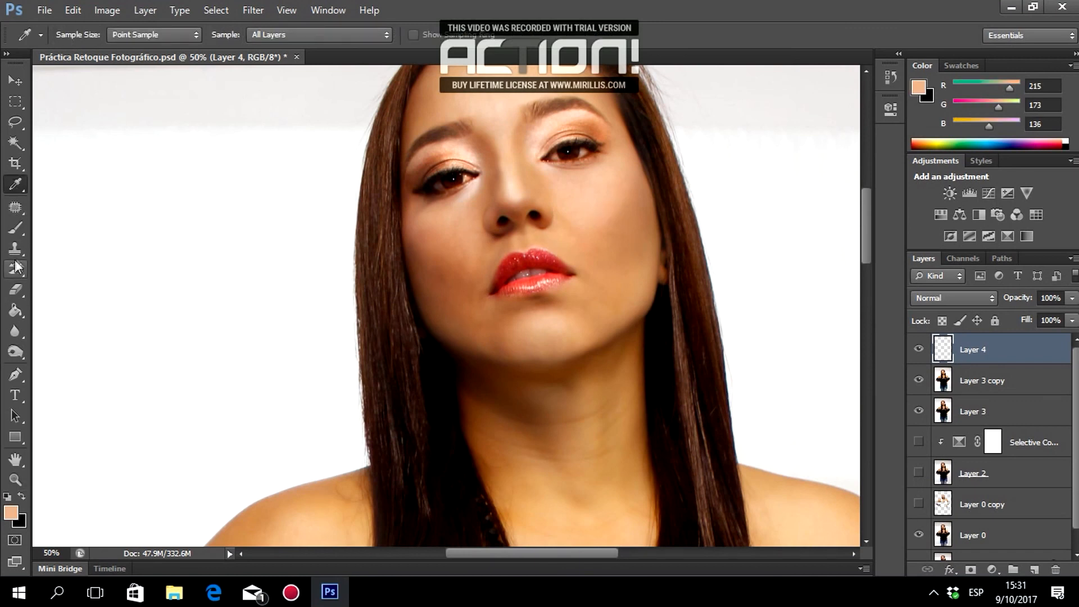
Even out the cheek with faint strokes of the sampled skin tone.
{"action": "left_click", "coordinate": [15, 228]}
{"action": "mouse_move", "coordinate": [620, 196]}
{"action": "left_mouse_down"}
{"action": "mouse_move", "coordinate": [605, 226]}
{"action": "mouse_move", "coordinate": [630, 180]}
{"action": "mouse_move", "coordinate": [590, 236]}
{"action": "mouse_move", "coordinate": [633, 187]}
{"action": "mouse_move", "coordinate": [609, 225]}
{"action": "mouse_move", "coordinate": [646, 188]}
{"action": "mouse_move", "coordinate": [652, 194]}
{"action": "mouse_move", "coordinate": [606, 229]}
{"action": "mouse_move", "coordinate": [631, 183]}
{"action": "mouse_move", "coordinate": [584, 228]}
{"action": "mouse_move", "coordinate": [672, 243]}
{"action": "left_mouse_up"}
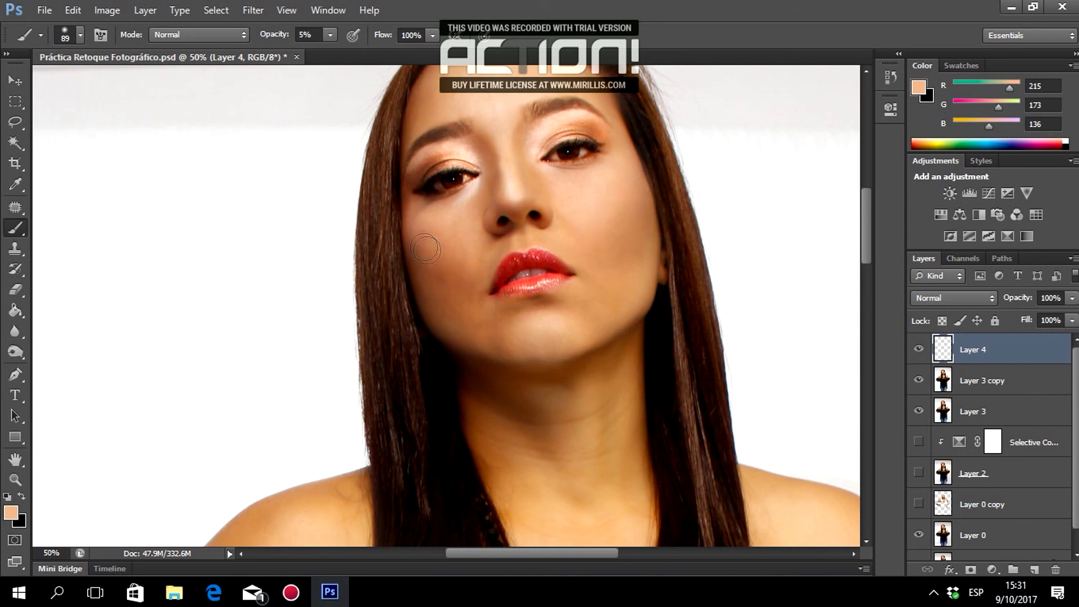
{"action": "scroll", "coordinate": [702, 219], "scroll_direction": "up", "scroll_amount": 2}
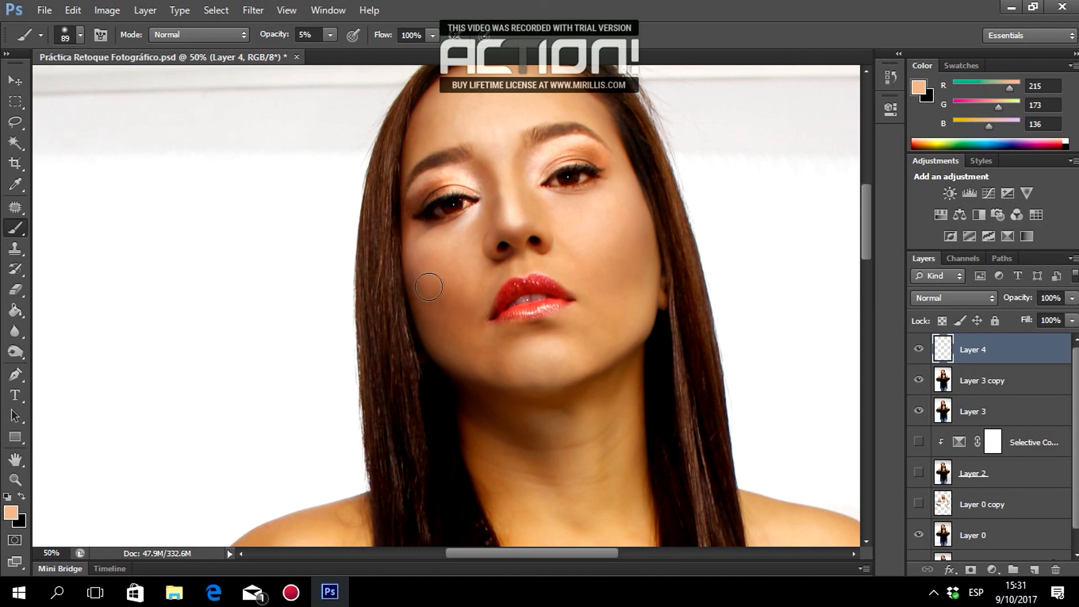
{"action": "scroll", "coordinate": [646, 335], "scroll_direction": "up", "scroll_amount": 5}
{"action": "scroll", "coordinate": [690, 336], "scroll_direction": "down", "scroll_amount": 6}
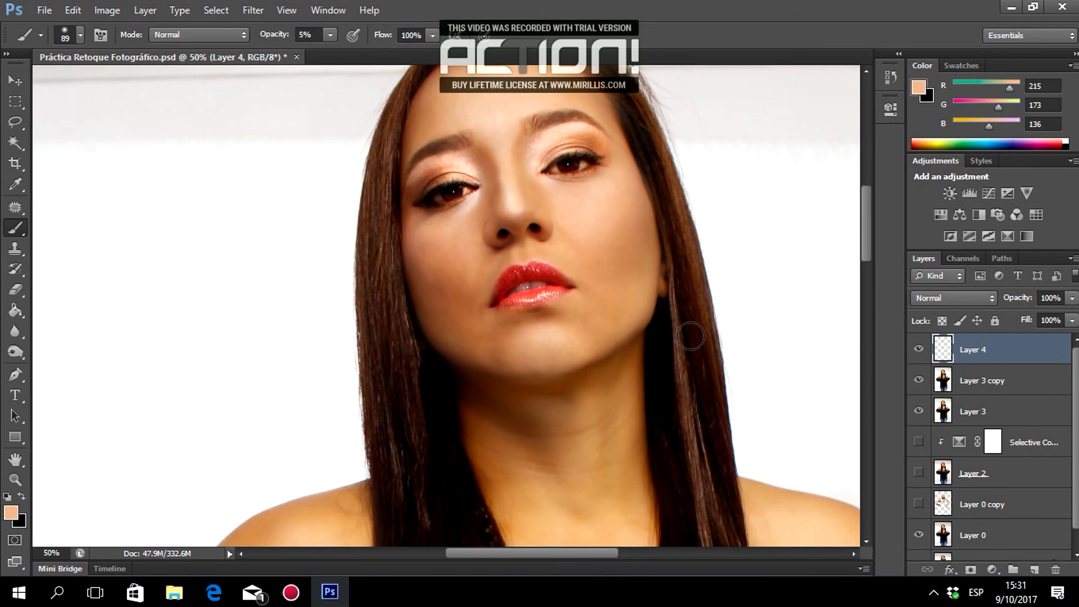
Pick pink ff7d89 (R 255, G 125, B 137) as the foreground colour.
{"action": "left_click", "coordinate": [12, 514]}
{"action": "left_click_drag", "start_coordinate": [551, 151], "coordinate": [549, 145]}
{"action": "left_click_drag", "start_coordinate": [477, 149], "coordinate": [432, 142]}
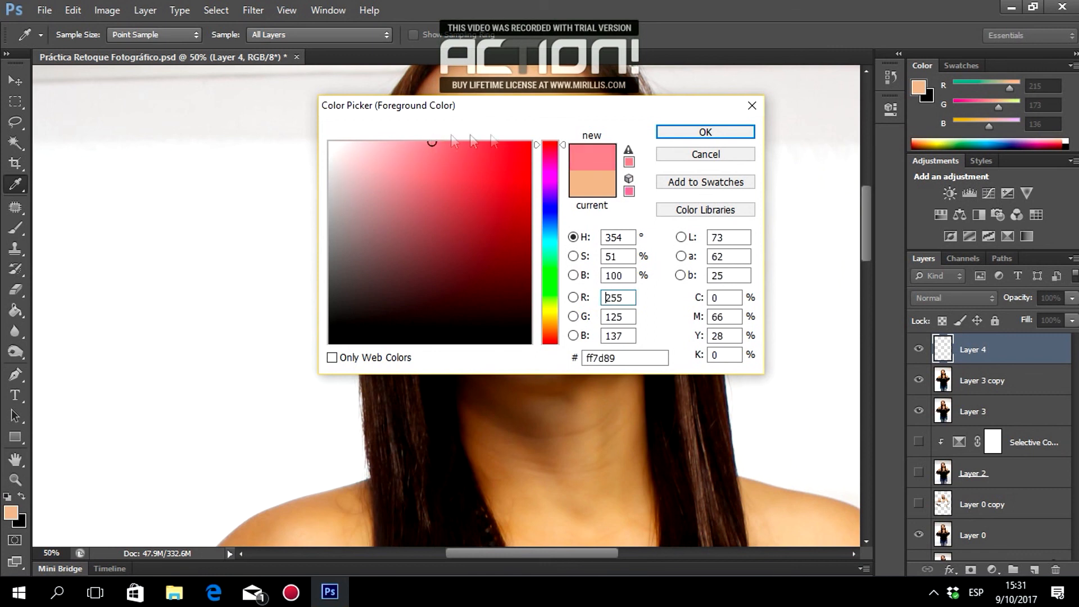
Confirm the pink colour and set the brush to 131 px at 3% opacity.
{"action": "left_click", "coordinate": [683, 130]}
{"action": "right_click", "coordinate": [639, 174]}
{"action": "left_click_drag", "start_coordinate": [728, 214], "coordinate": [749, 215]}
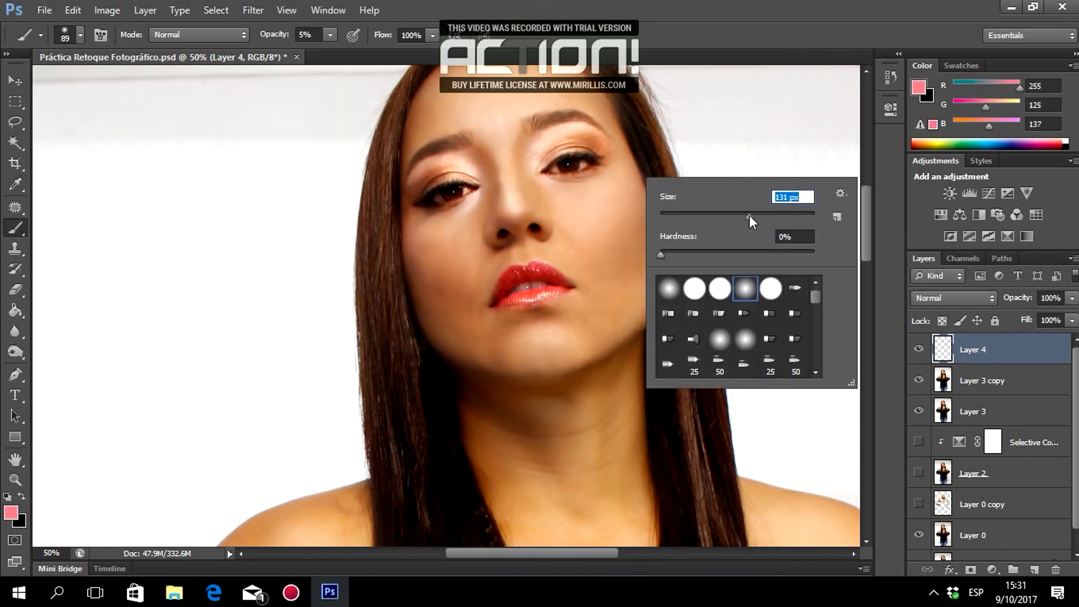
{"action": "key", "text": "Return"}
{"action": "left_click", "coordinate": [274, 33]}
{"action": "type", "text": "3"}
{"action": "key", "text": "Return"}
Brush faint pink blush onto the right cheekbone and the left cheek.
{"action": "mouse_move", "coordinate": [631, 183]}
{"action": "left_mouse_down"}
{"action": "mouse_move", "coordinate": [610, 234]}
{"action": "mouse_move", "coordinate": [627, 175]}
{"action": "mouse_move", "coordinate": [636, 191]}
{"action": "mouse_move", "coordinate": [636, 171]}
{"action": "mouse_move", "coordinate": [629, 207]}
{"action": "mouse_move", "coordinate": [635, 152]}
{"action": "left_mouse_up"}
{"action": "mouse_move", "coordinate": [441, 256]}
{"action": "left_mouse_down"}
{"action": "mouse_move", "coordinate": [413, 251]}
{"action": "mouse_move", "coordinate": [433, 246]}
{"action": "mouse_move", "coordinate": [400, 209]}
{"action": "mouse_move", "coordinate": [446, 255]}
{"action": "mouse_move", "coordinate": [423, 251]}
{"action": "mouse_move", "coordinate": [450, 268]}
{"action": "mouse_move", "coordinate": [405, 234]}
{"action": "left_mouse_up"}
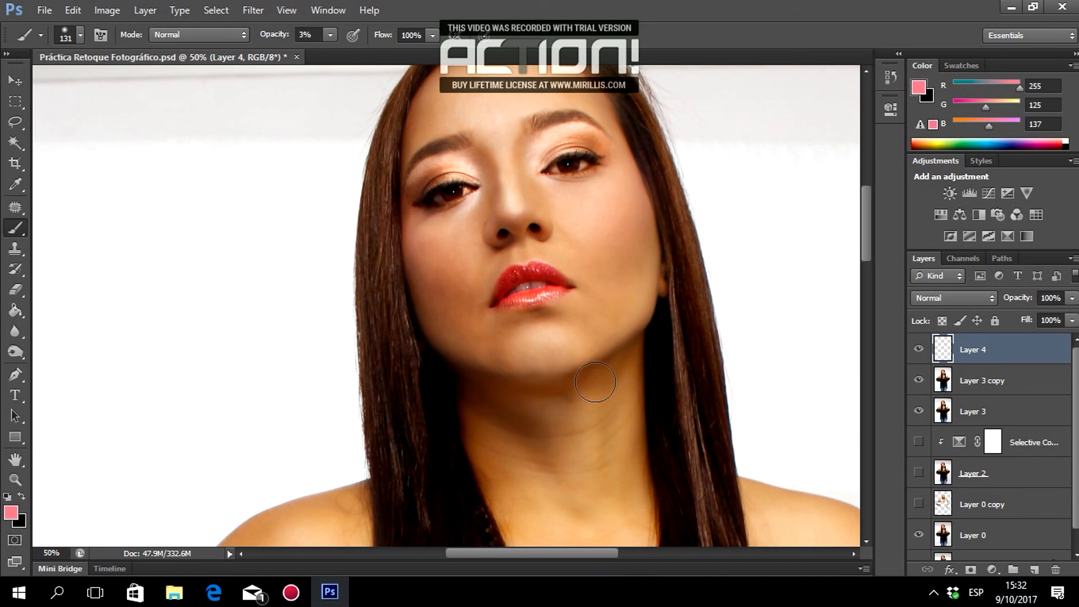
{"action": "scroll", "coordinate": [652, 349], "scroll_direction": "down", "scroll_amount": 3}
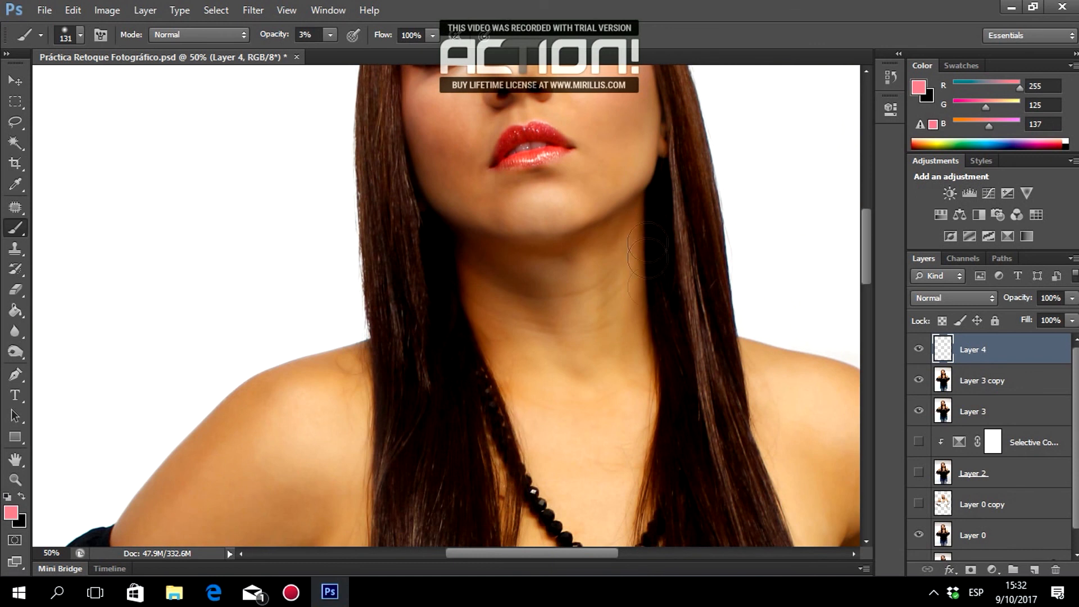
{"action": "scroll", "coordinate": [712, 388], "scroll_direction": "up", "scroll_amount": 3}
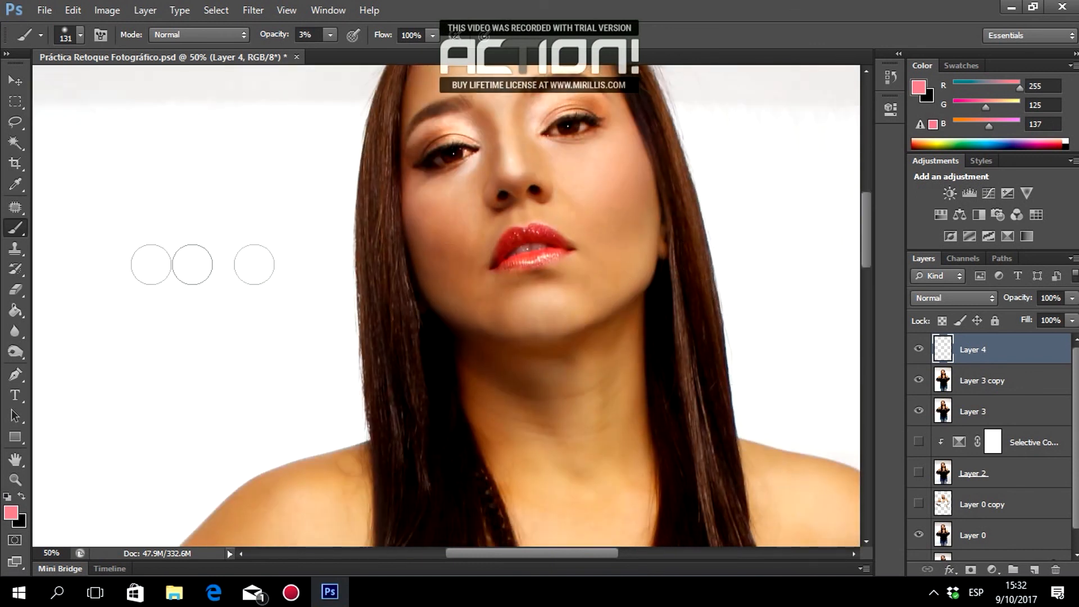
Zoom out step by step until the whole photo is visible.
{"action": "left_click", "coordinate": [22, 483]}
{"action": "left_click", "coordinate": [81, 34]}
{"action": "left_click", "coordinate": [674, 204]}
{"action": "left_click", "coordinate": [693, 221]}
{"action": "left_click", "coordinate": [696, 221]}
{"action": "scroll", "coordinate": [696, 220], "scroll_direction": "down", "scroll_amount": 1}
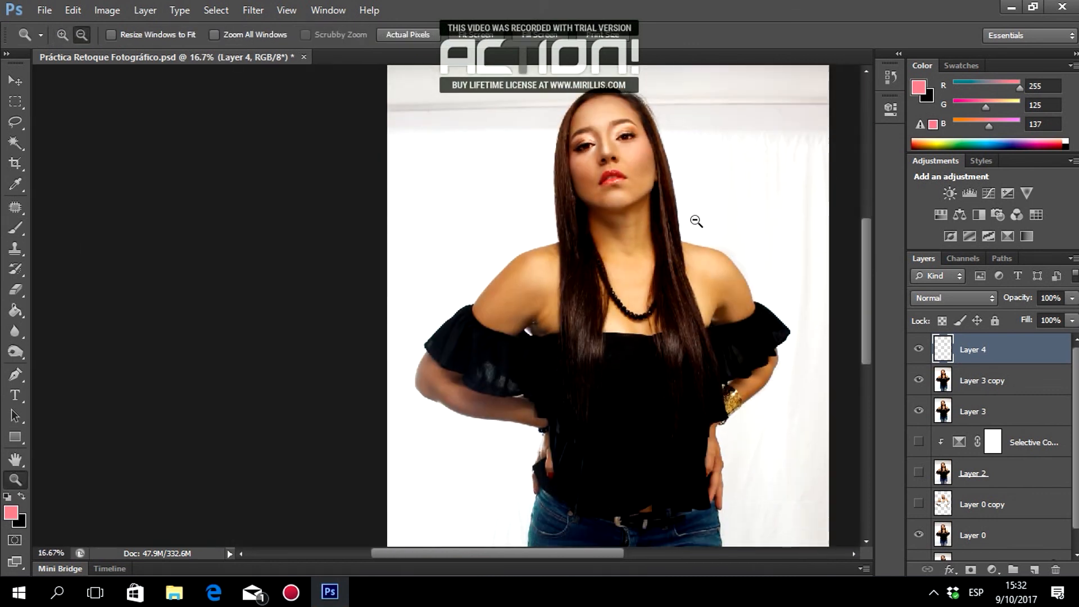
Hide Layer 3 copy, Layer 3 and Layer 0, and zoom to 33.3% on the blush strokes.
{"action": "left_click_drag", "start_coordinate": [924, 382], "coordinate": [920, 388]}
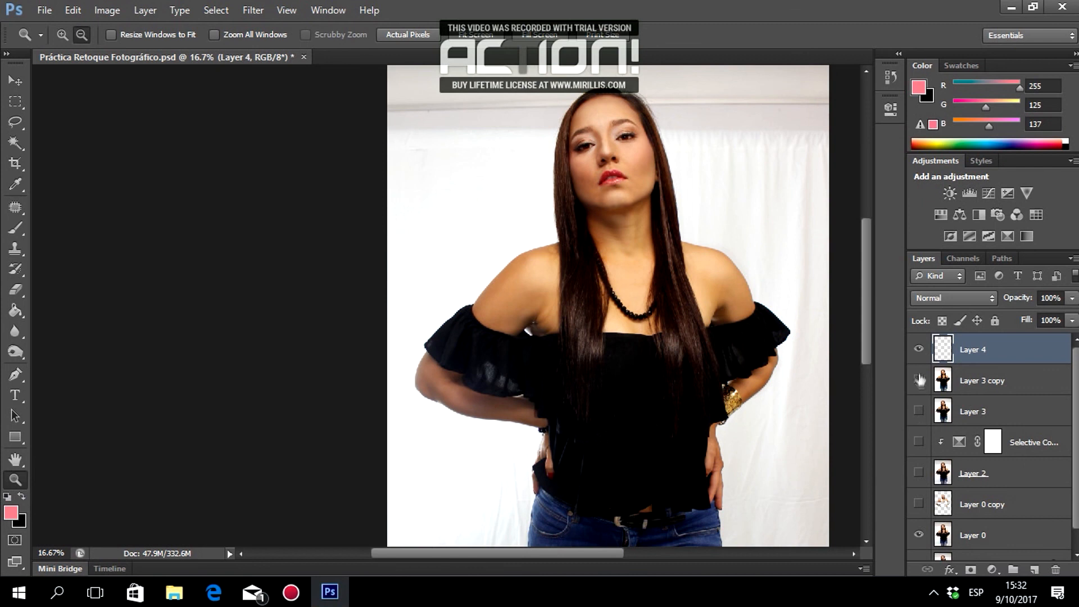
{"action": "scroll", "coordinate": [990, 395], "scroll_direction": "down", "scroll_amount": 1}
{"action": "left_click", "coordinate": [918, 513]}
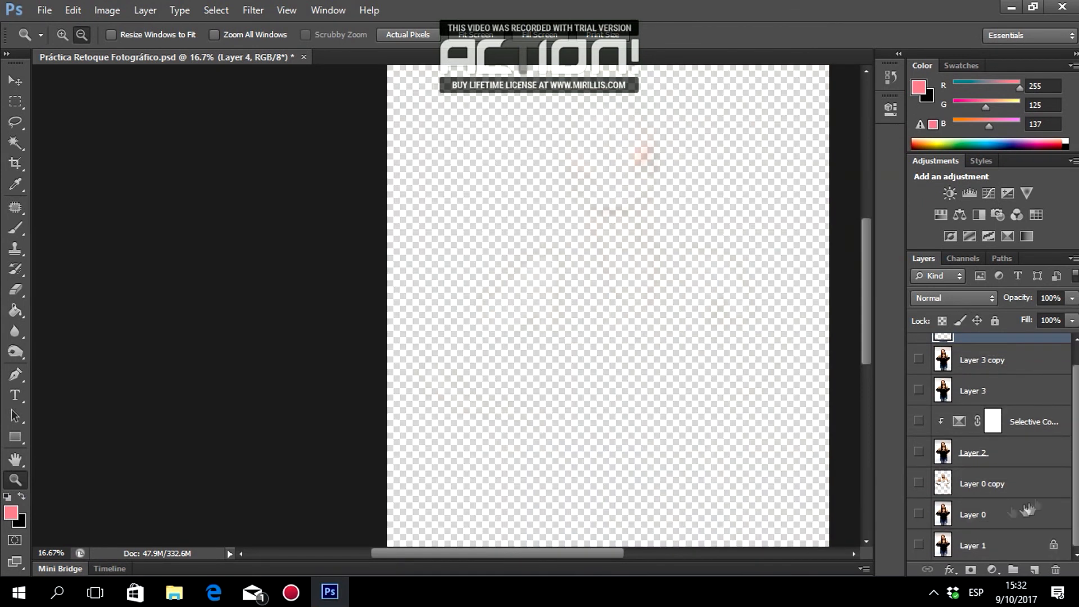
{"action": "scroll", "coordinate": [1076, 452], "scroll_direction": "up", "scroll_amount": 1}
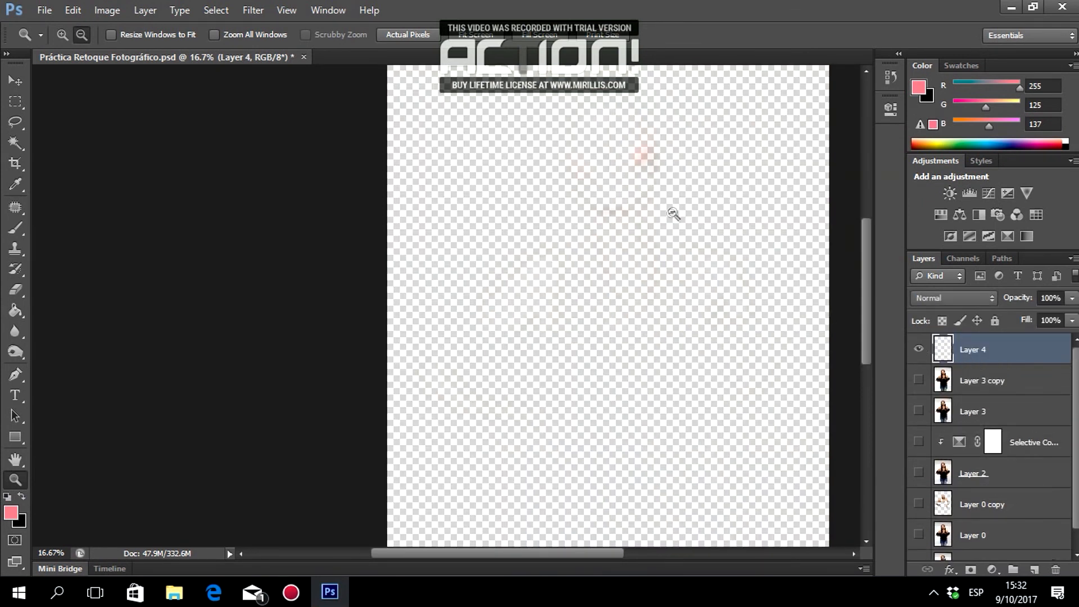
{"action": "left_click", "coordinate": [63, 34]}
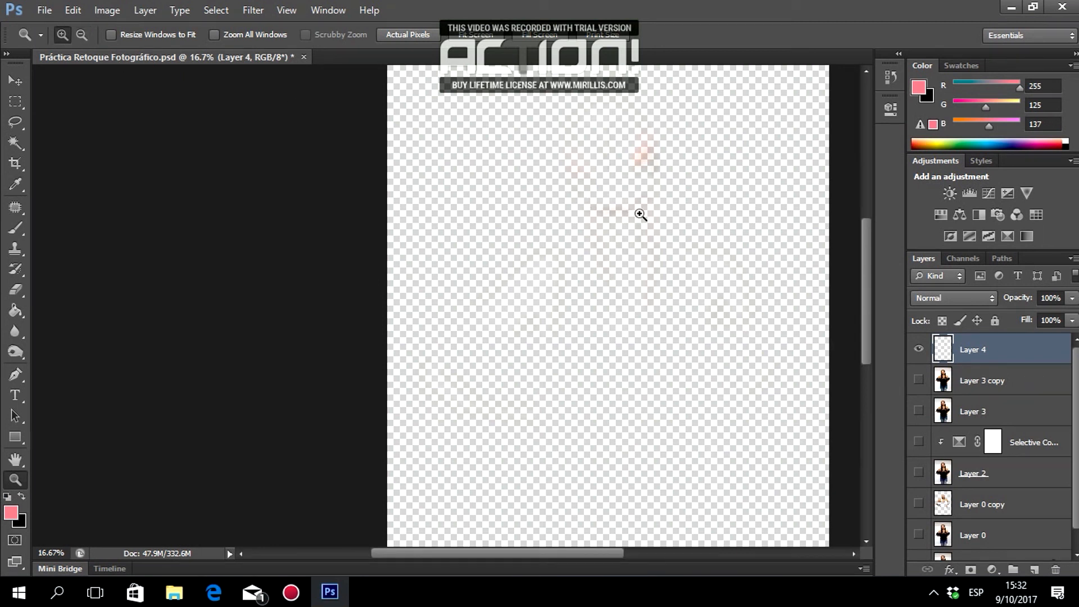
{"action": "left_click", "coordinate": [657, 193]}
{"action": "scroll", "coordinate": [686, 169], "scroll_direction": "up", "scroll_amount": 2}
Add a new Layer 5 filled black with the Paint Bucket as a backdrop under Layer 4's blush.
{"action": "left_click_drag", "start_coordinate": [981, 380], "coordinate": [1036, 570]}
{"action": "left_click", "coordinate": [1034, 569]}
{"action": "left_click", "coordinate": [918, 349]}
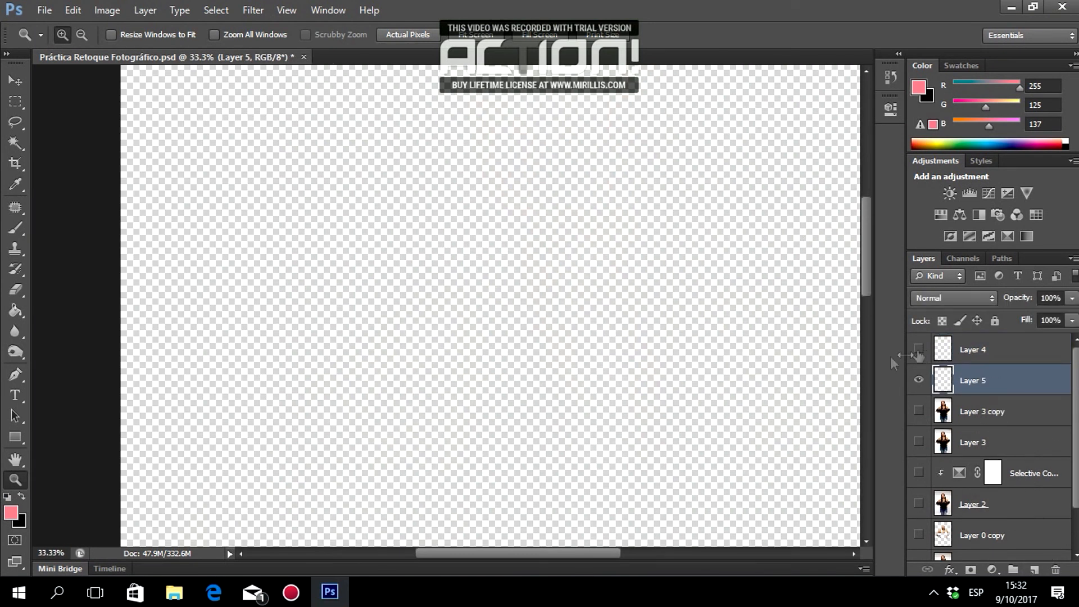
{"action": "left_click", "coordinate": [15, 311]}
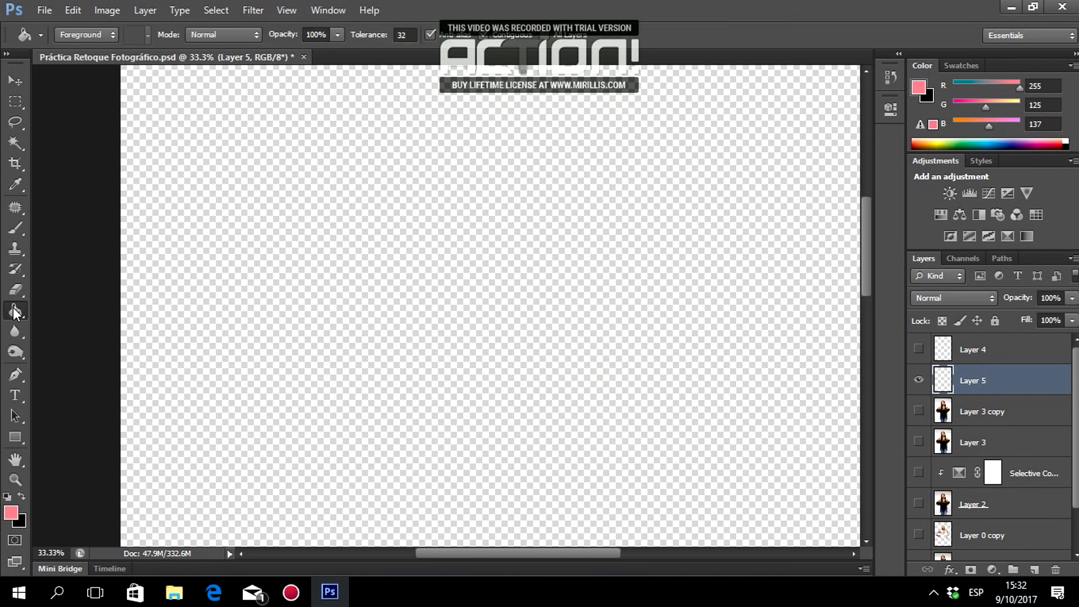
{"action": "left_click", "coordinate": [21, 496]}
{"action": "left_click", "coordinate": [535, 348]}
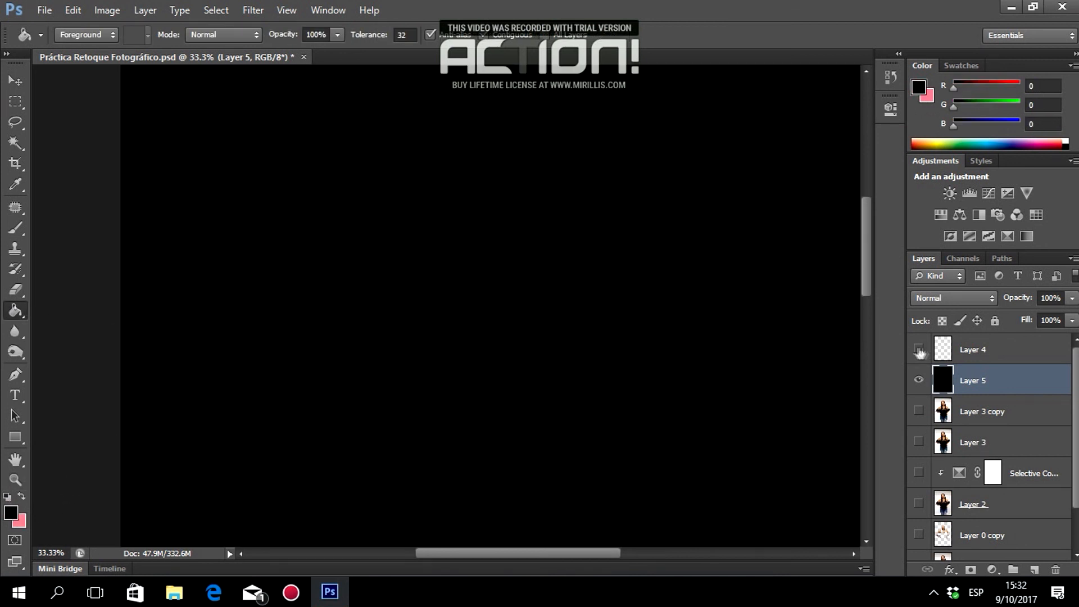
{"action": "left_click", "coordinate": [922, 349]}
Delete the black layer, show Layer 3 copy again, compare Layer 4 on and off, and select Layer 4.
{"action": "scroll", "coordinate": [561, 264], "scroll_direction": "up", "scroll_amount": 5}
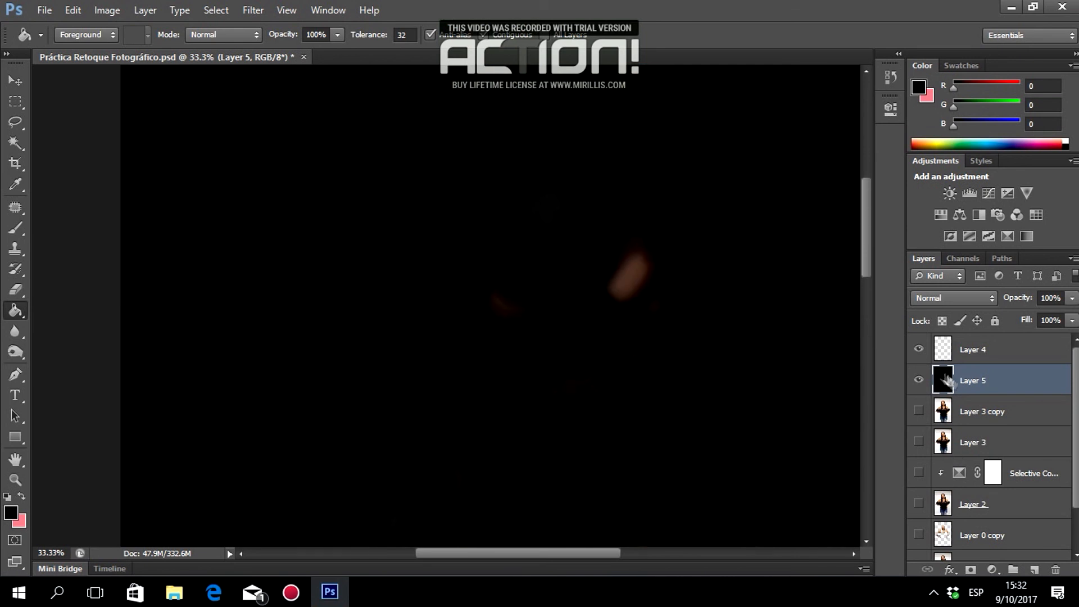
{"action": "key", "text": "Delete"}
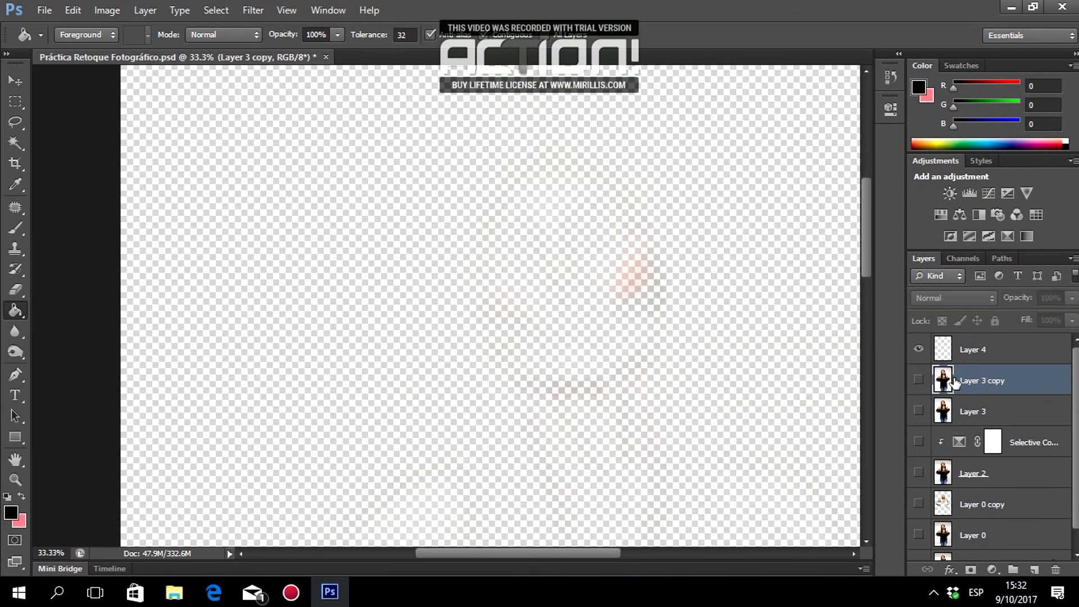
{"action": "left_click", "coordinate": [918, 382]}
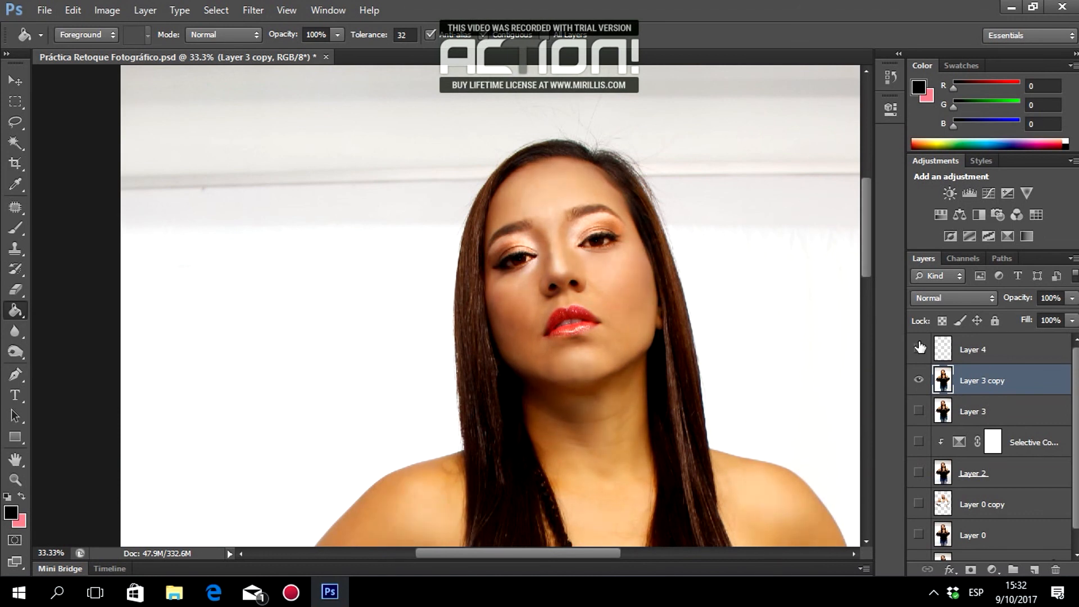
{"action": "left_click", "coordinate": [920, 347]}
{"action": "scroll", "coordinate": [604, 323], "scroll_direction": "down", "scroll_amount": 5}
{"action": "scroll", "coordinate": [831, 337], "scroll_direction": "up", "scroll_amount": 1}
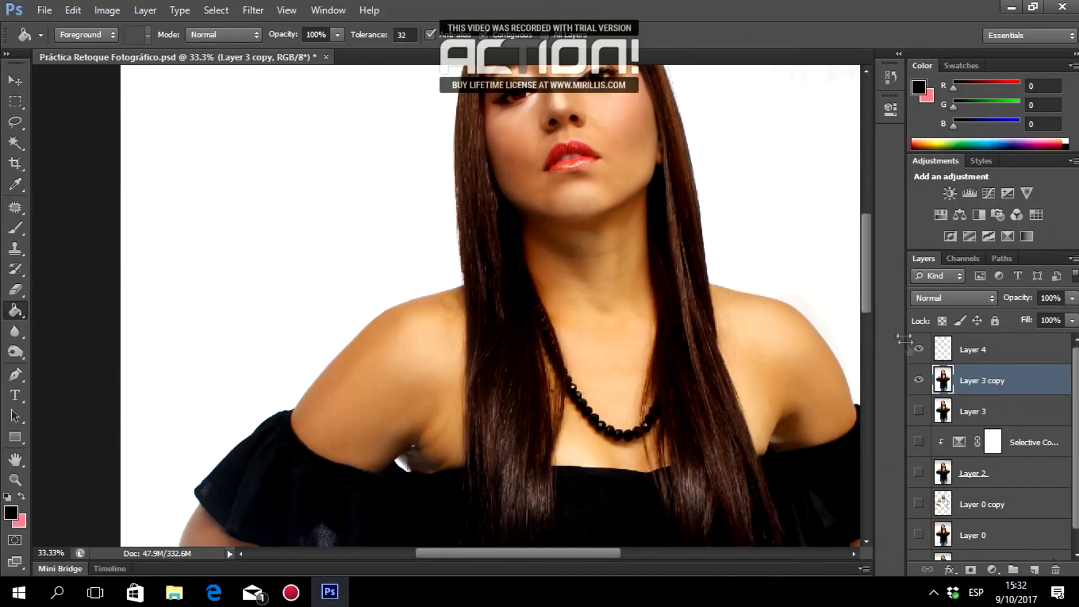
{"action": "left_click", "coordinate": [912, 349]}
{"action": "scroll", "coordinate": [631, 289], "scroll_direction": "up", "scroll_amount": 5}
{"action": "left_click", "coordinate": [982, 348]}
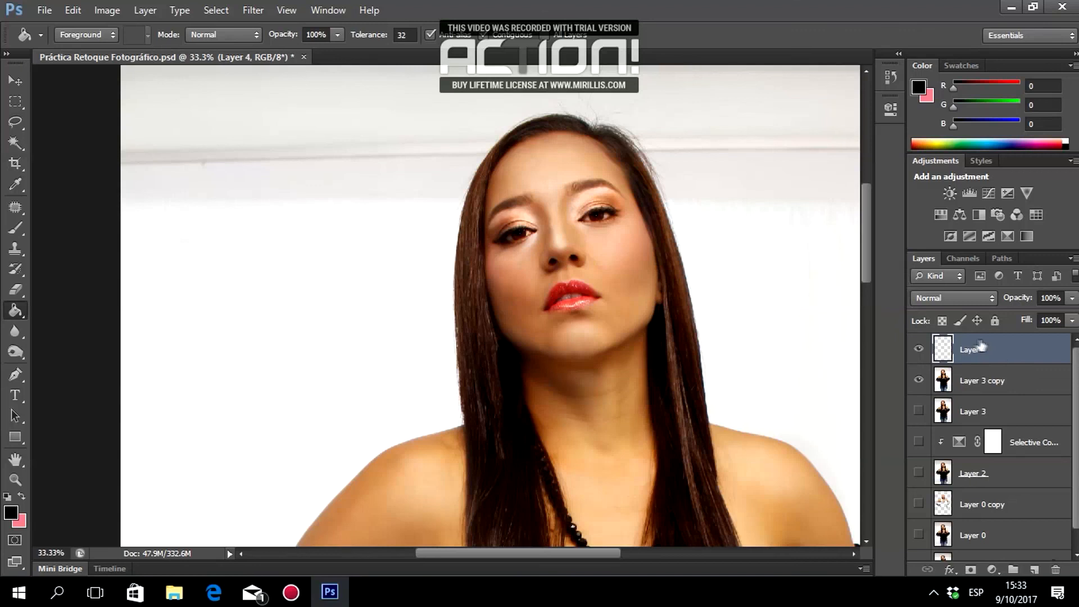
Apply a Gaussian Blur with a 1-pixel radius to Layer 4's blush.
{"action": "left_click", "coordinate": [253, 10]}
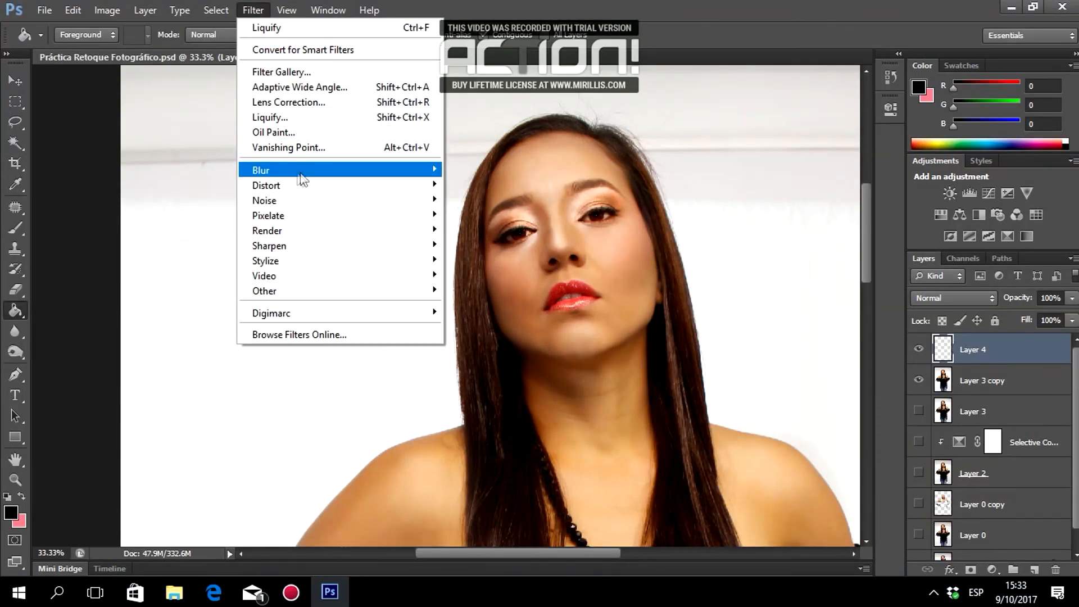
{"action": "mouse_move", "coordinate": [366, 180]}
{"action": "left_click", "coordinate": [487, 282]}
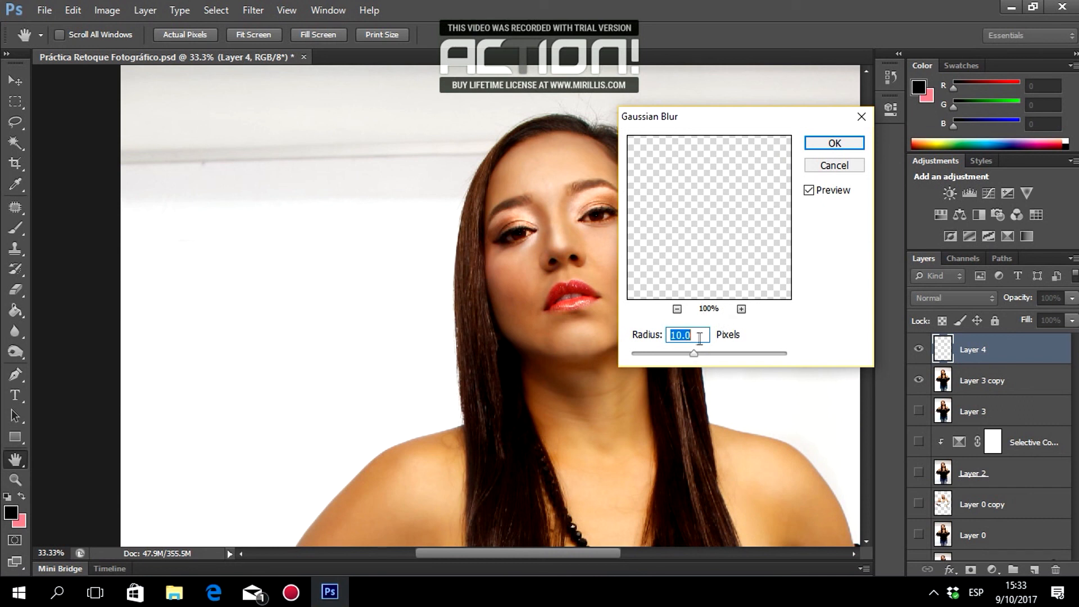
{"action": "type", "text": "1"}
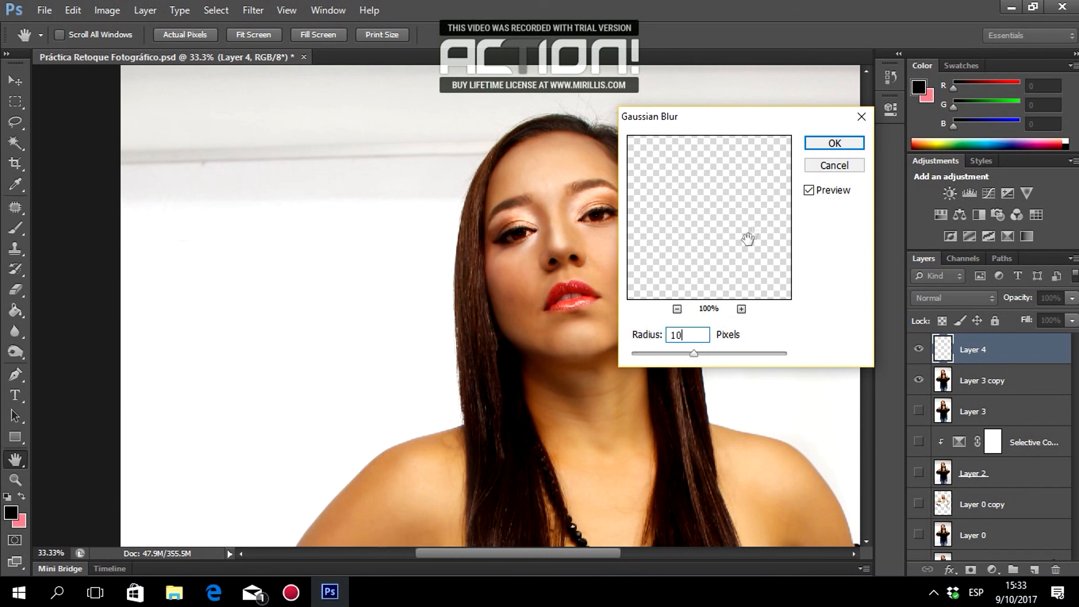
{"action": "left_click", "coordinate": [835, 143]}
{"action": "key", "text": "g"}
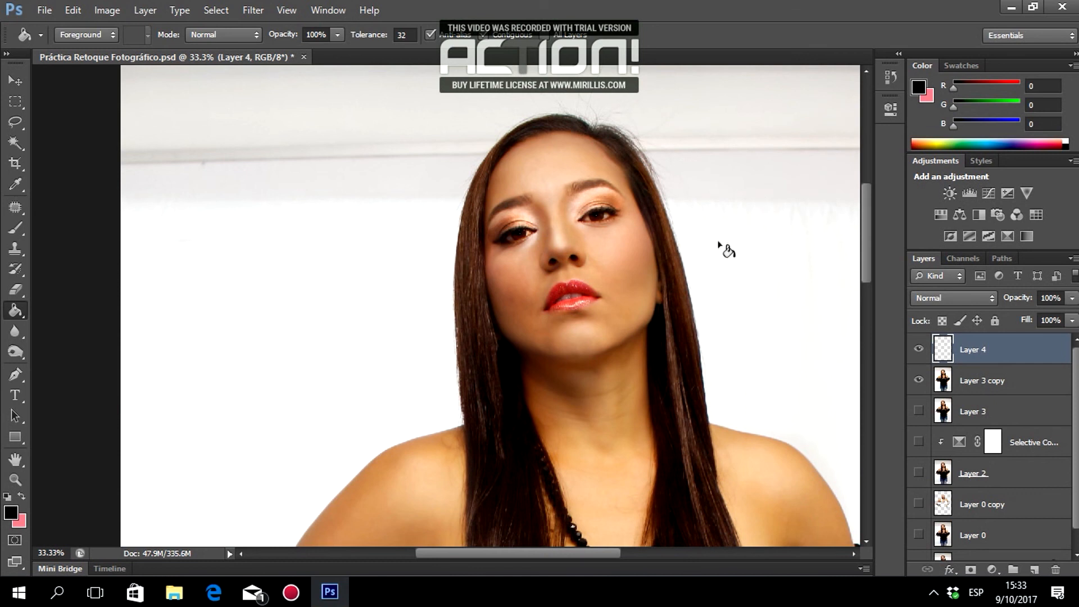
Zoom in to 100% on the model's face.
{"action": "left_click", "coordinate": [14, 480]}
{"action": "left_click", "coordinate": [735, 246]}
{"action": "left_click", "coordinate": [627, 226]}
{"action": "left_click", "coordinate": [515, 204]}
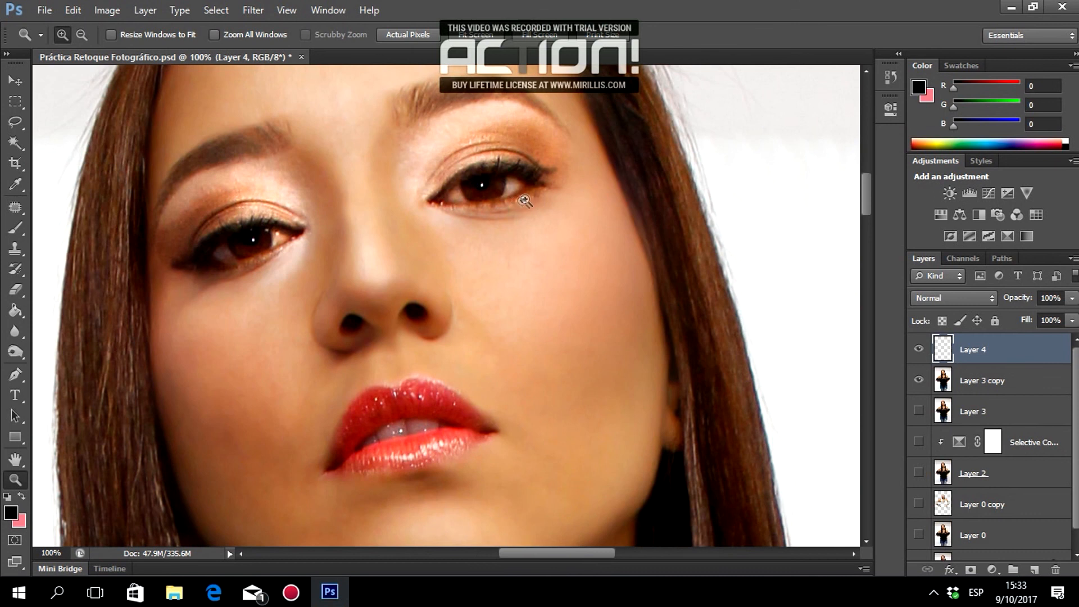
Switch to the Eraser and set its brush size to 68 px.
{"action": "left_click", "coordinate": [15, 290]}
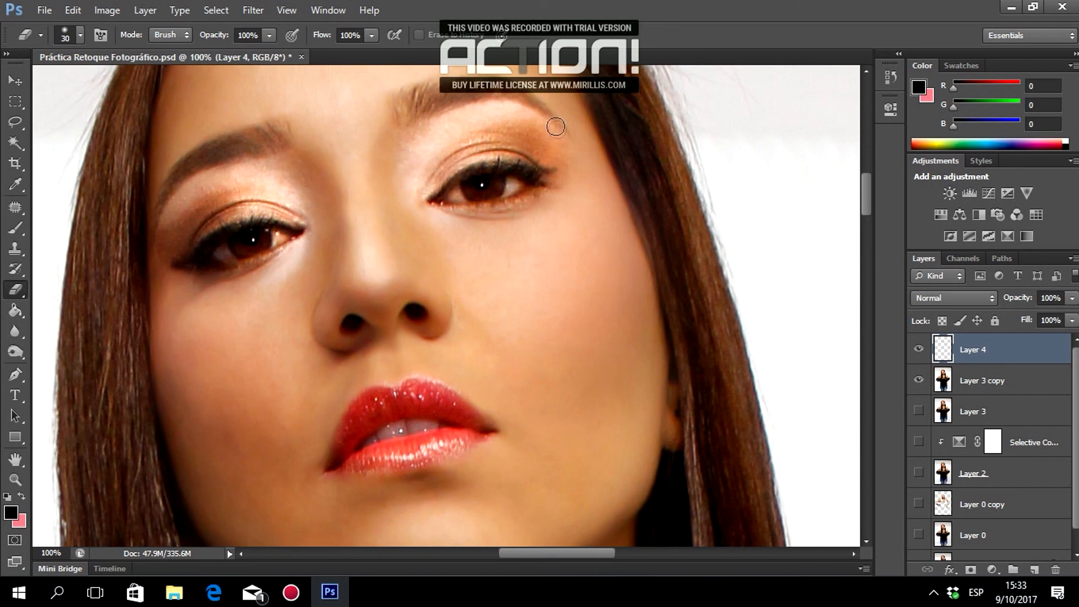
{"action": "scroll", "coordinate": [442, 242], "scroll_direction": "down", "scroll_amount": 1}
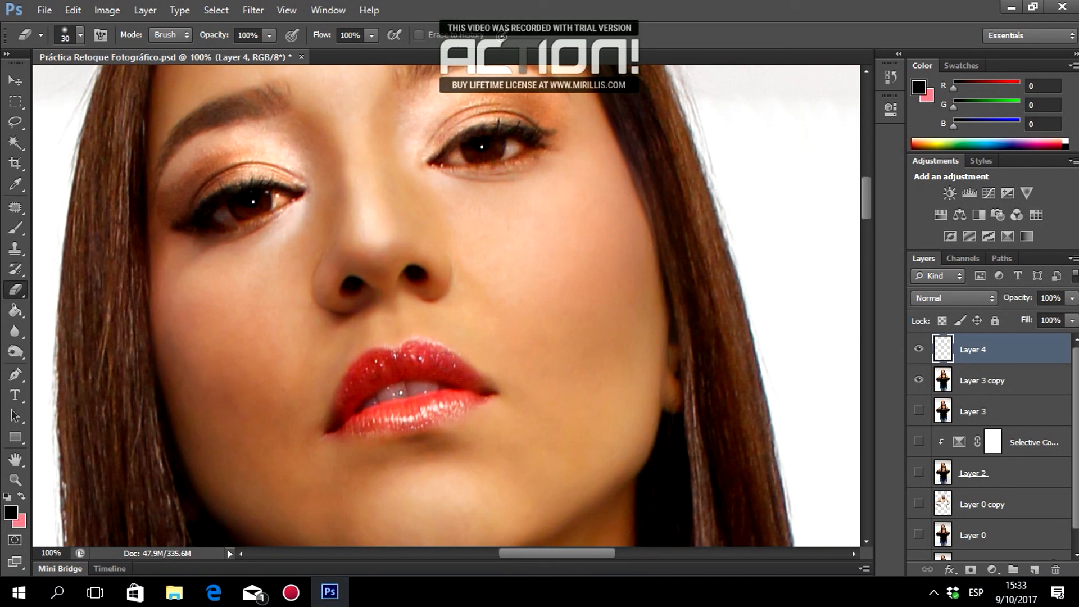
{"action": "scroll", "coordinate": [356, 358], "scroll_direction": "up", "scroll_amount": 2}
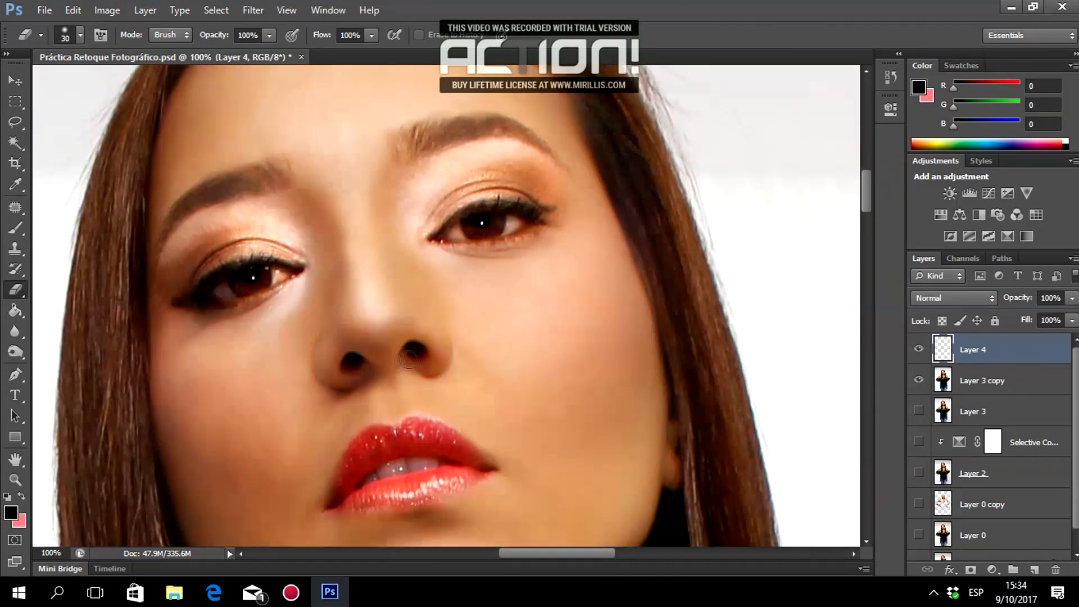
{"action": "scroll", "coordinate": [407, 362], "scroll_direction": "up", "scroll_amount": 3}
{"action": "right_click", "coordinate": [634, 148]}
{"action": "left_click_drag", "start_coordinate": [670, 188], "coordinate": [692, 190]}
{"action": "key", "text": "Return"}
Scroll over the retouched face at close zoom to inspect it.
{"action": "scroll", "coordinate": [682, 281], "scroll_direction": "up", "scroll_amount": 1}
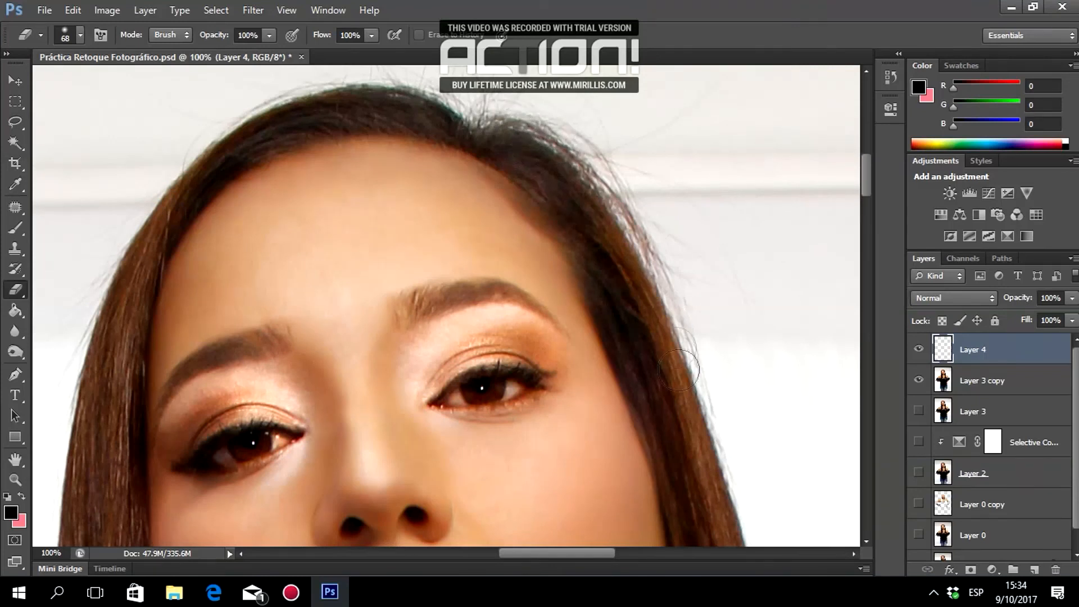
{"action": "scroll", "coordinate": [679, 369], "scroll_direction": "down", "scroll_amount": 4}
{"action": "scroll", "coordinate": [668, 387], "scroll_direction": "down", "scroll_amount": 4}
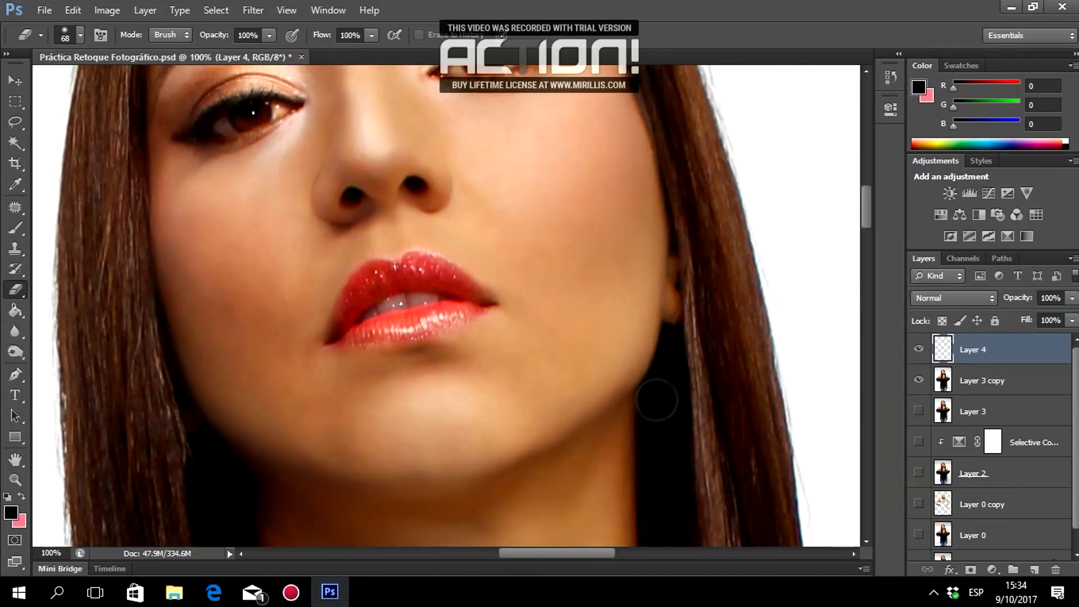
{"action": "scroll", "coordinate": [656, 400], "scroll_direction": "down", "scroll_amount": 10}
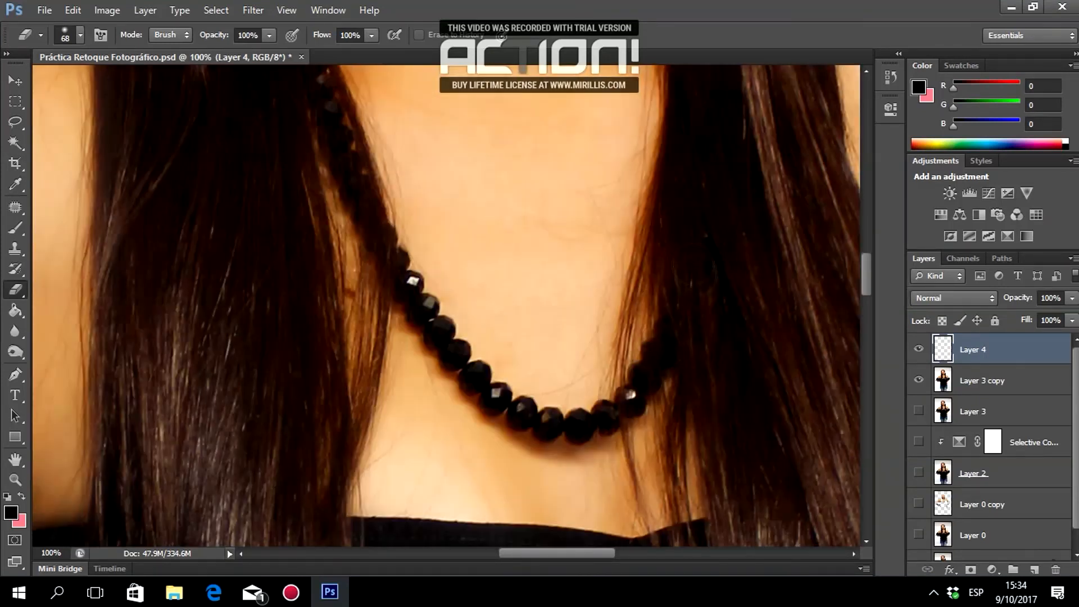
{"action": "scroll", "coordinate": [521, 395], "scroll_direction": "up", "scroll_amount": 8}
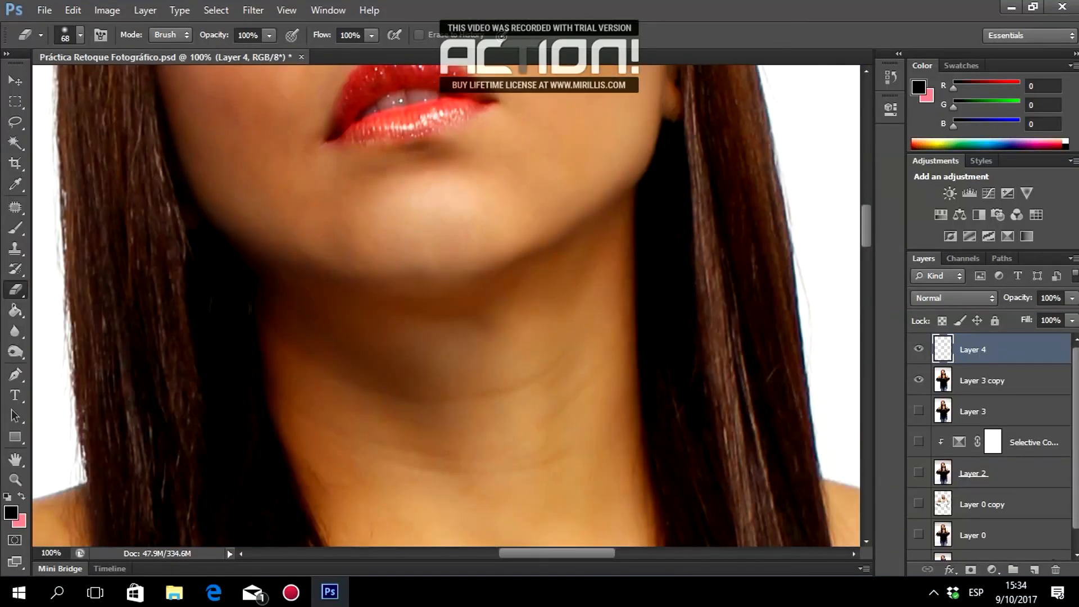
{"action": "scroll", "coordinate": [240, 290], "scroll_direction": "up", "scroll_amount": 8}
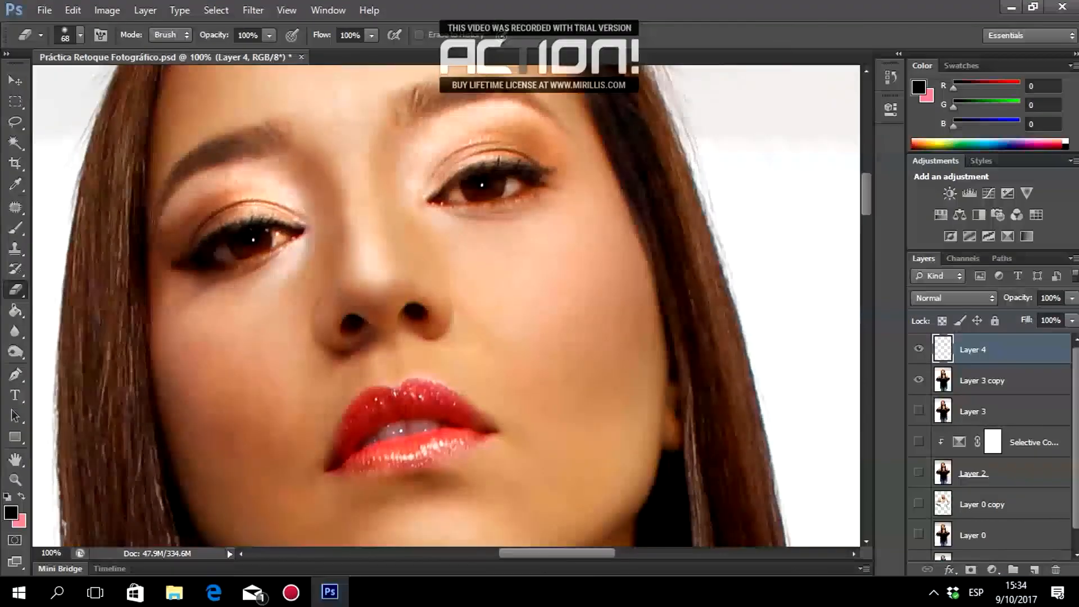
{"action": "scroll", "coordinate": [241, 289], "scroll_direction": "up", "scroll_amount": 1}
{"action": "scroll", "coordinate": [635, 224], "scroll_direction": "down", "scroll_amount": 15}
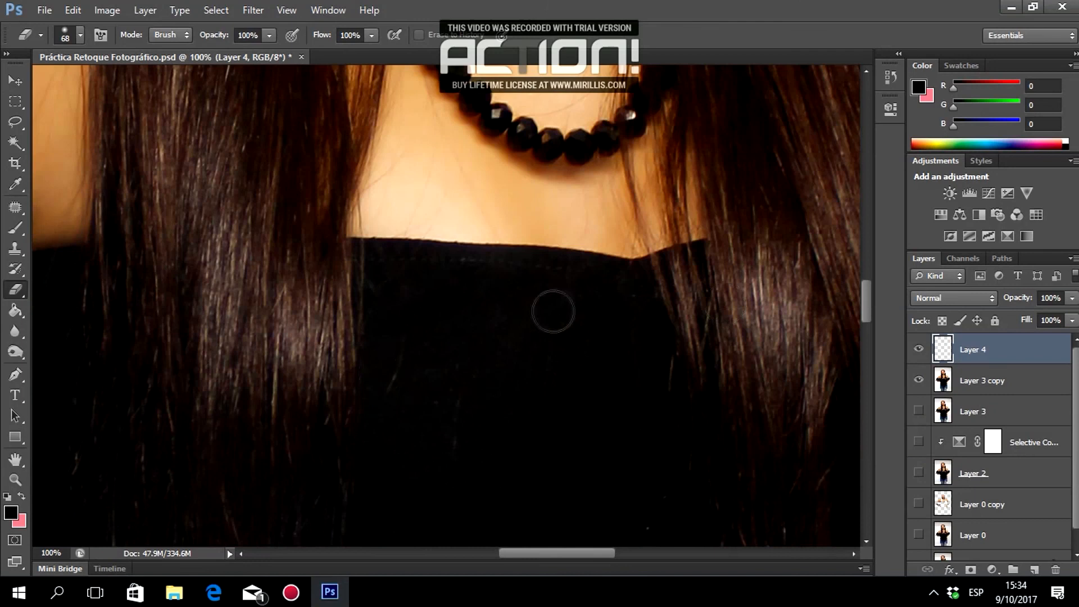
Zoom out and scroll from face to waist, ending with the whole photo in view.
{"action": "left_click", "coordinate": [15, 480]}
{"action": "left_click", "coordinate": [396, 257], "text": "alt"}
{"action": "left_click", "coordinate": [396, 257], "text": "alt"}
{"action": "left_click", "coordinate": [396, 257], "text": "alt"}
{"action": "left_click", "coordinate": [15, 290]}
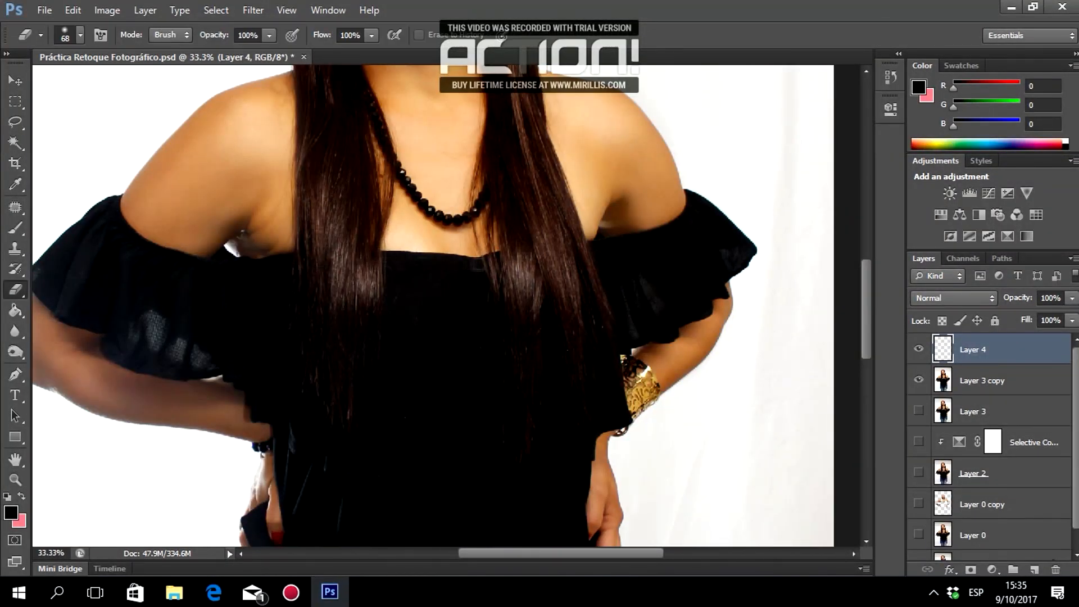
{"action": "scroll", "coordinate": [713, 196], "scroll_direction": "up", "scroll_amount": 1}
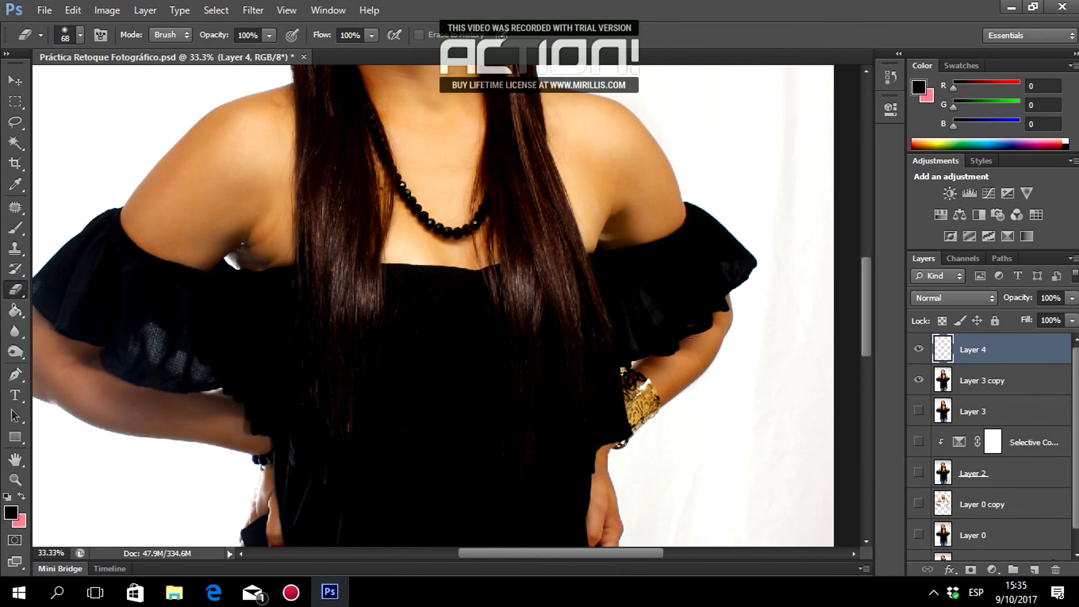
{"action": "scroll", "coordinate": [634, 431], "scroll_direction": "down", "scroll_amount": 5}
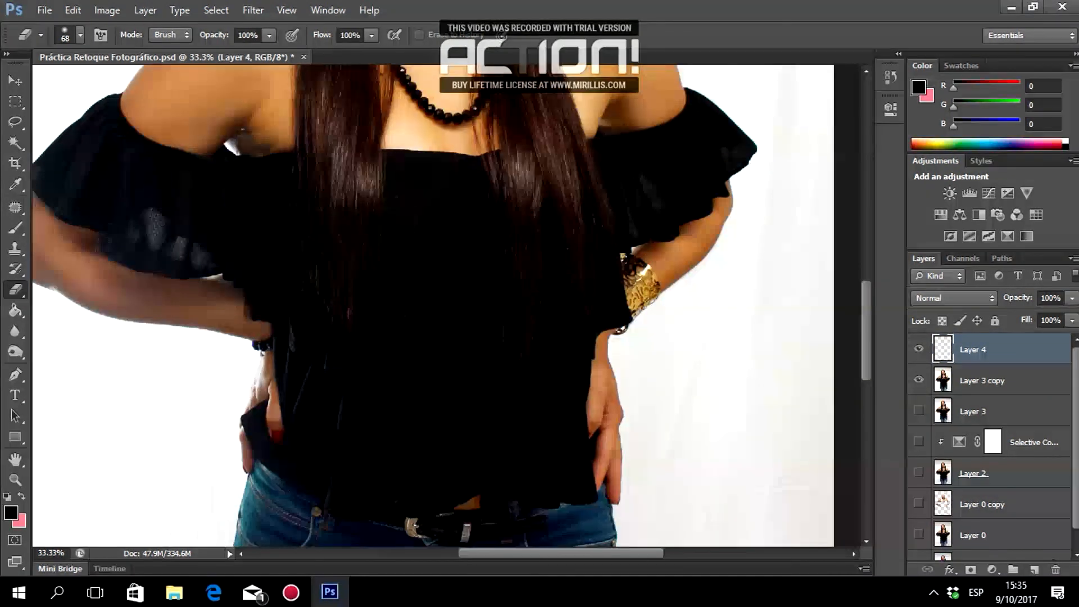
{"action": "scroll", "coordinate": [239, 224], "scroll_direction": "left", "scroll_amount": 6}
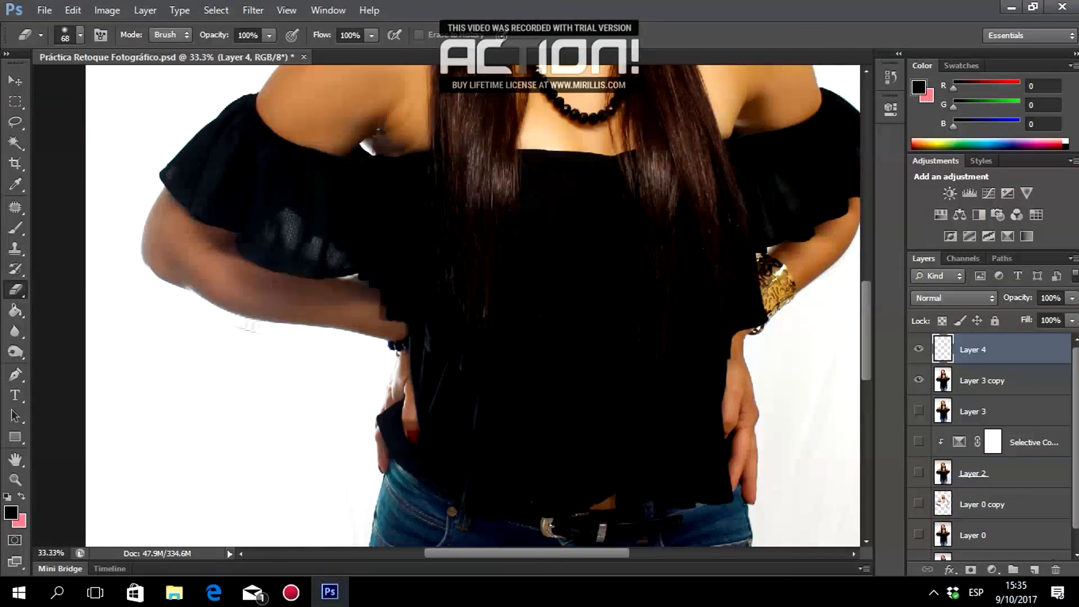
{"action": "scroll", "coordinate": [253, 253], "scroll_direction": "up", "scroll_amount": 6}
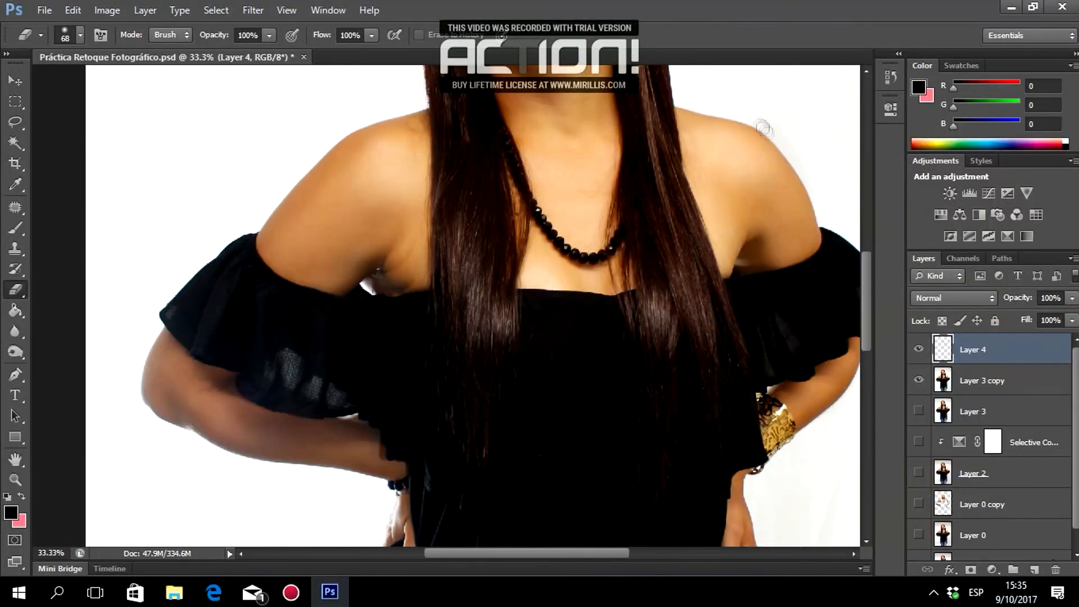
{"action": "scroll", "coordinate": [406, 331], "scroll_direction": "up", "scroll_amount": 2}
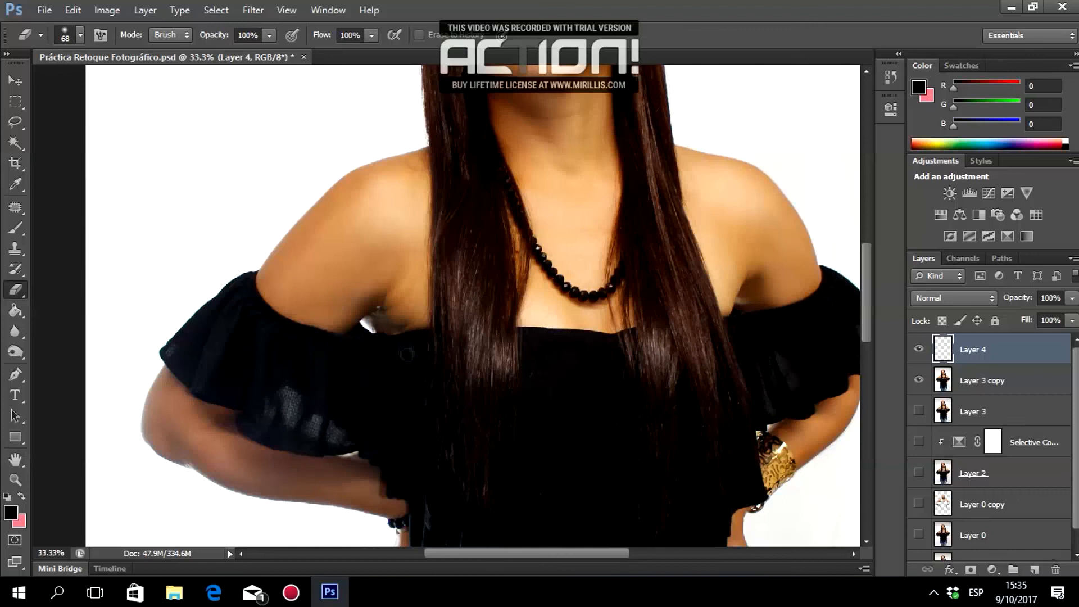
{"action": "scroll", "coordinate": [414, 326], "scroll_direction": "up", "scroll_amount": 4}
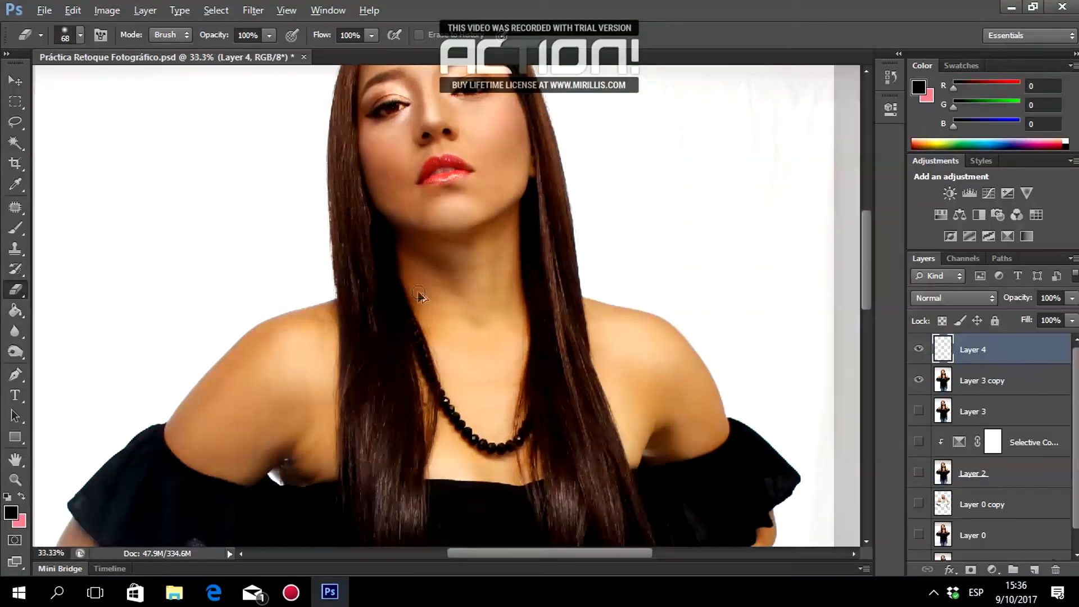
{"action": "scroll", "coordinate": [416, 303], "scroll_direction": "down", "scroll_amount": 3, "text": "alt"}
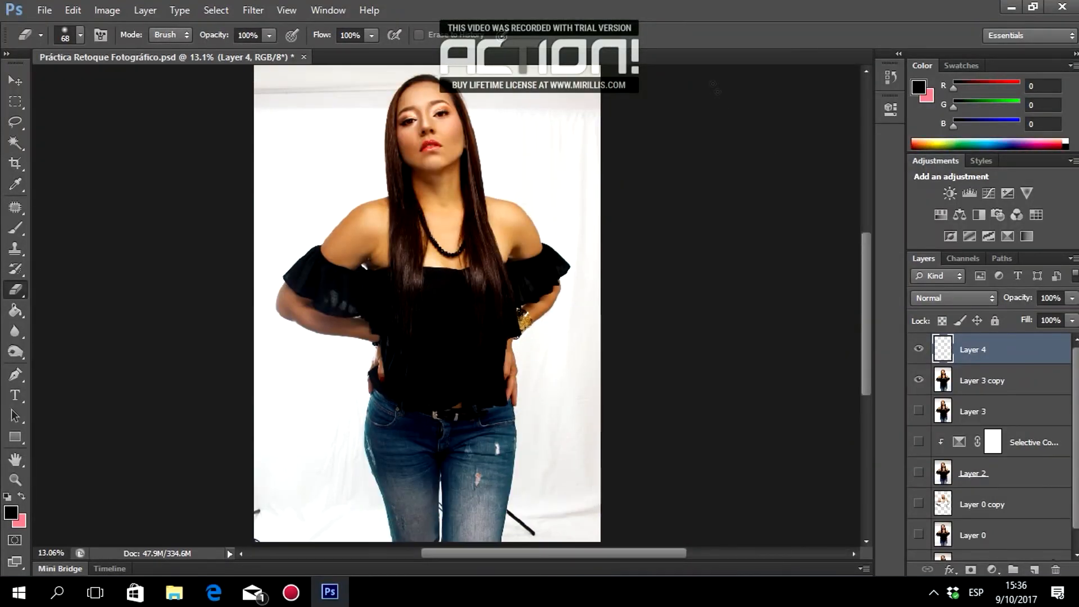
Select Layer 4 and Layer 3 copy and stamp them into a new merged Layer 5.
{"action": "left_click", "coordinate": [916, 350]}
{"action": "left_click", "coordinate": [916, 350]}
{"action": "left_click", "coordinate": [915, 350]}
{"action": "left_click", "coordinate": [916, 350]}
{"action": "left_click", "coordinate": [975, 384], "text": "shift"}
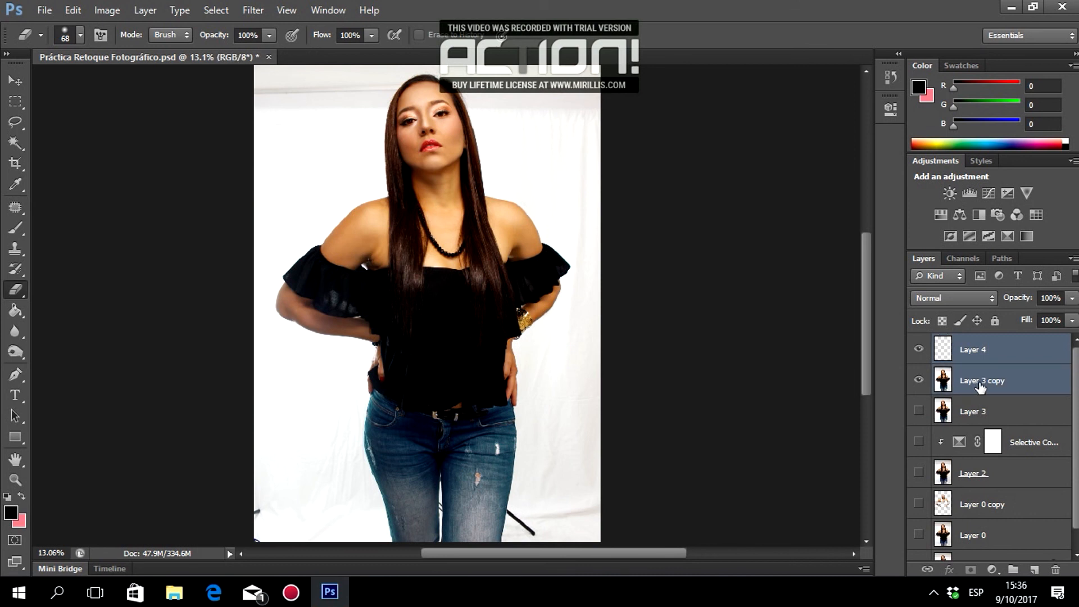
{"action": "key", "text": "ctrl+alt+shift+e"}
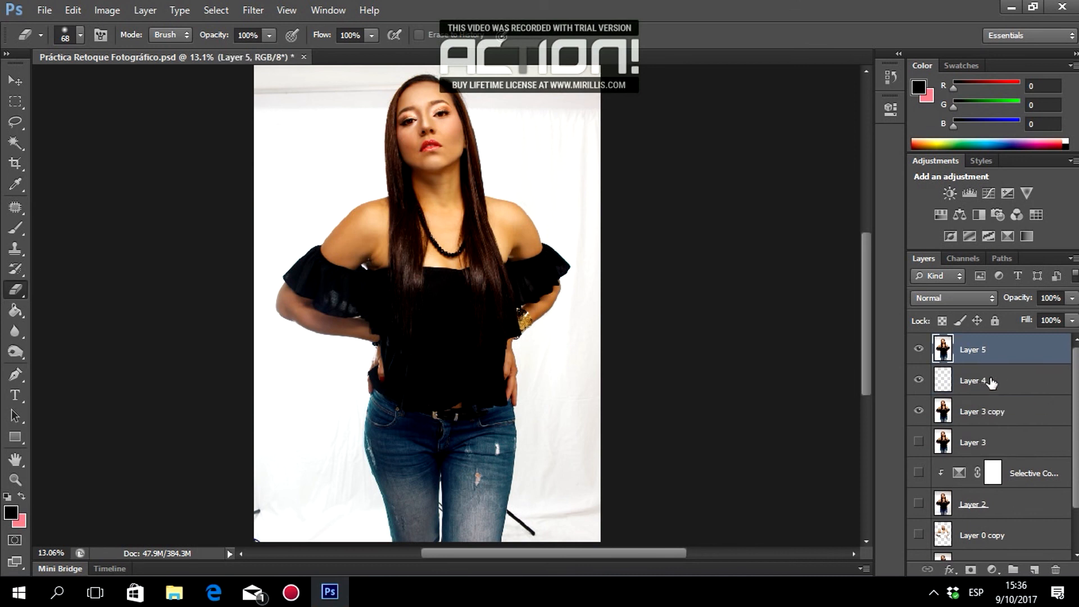
Hide Layer 4 and Layer 3 copy, then toggle Layer 5 repeatedly to compare before and after.
{"action": "left_click", "coordinate": [918, 380]}
{"action": "left_click", "coordinate": [918, 411]}
{"action": "scroll", "coordinate": [950, 557], "scroll_direction": "down", "scroll_amount": 2}
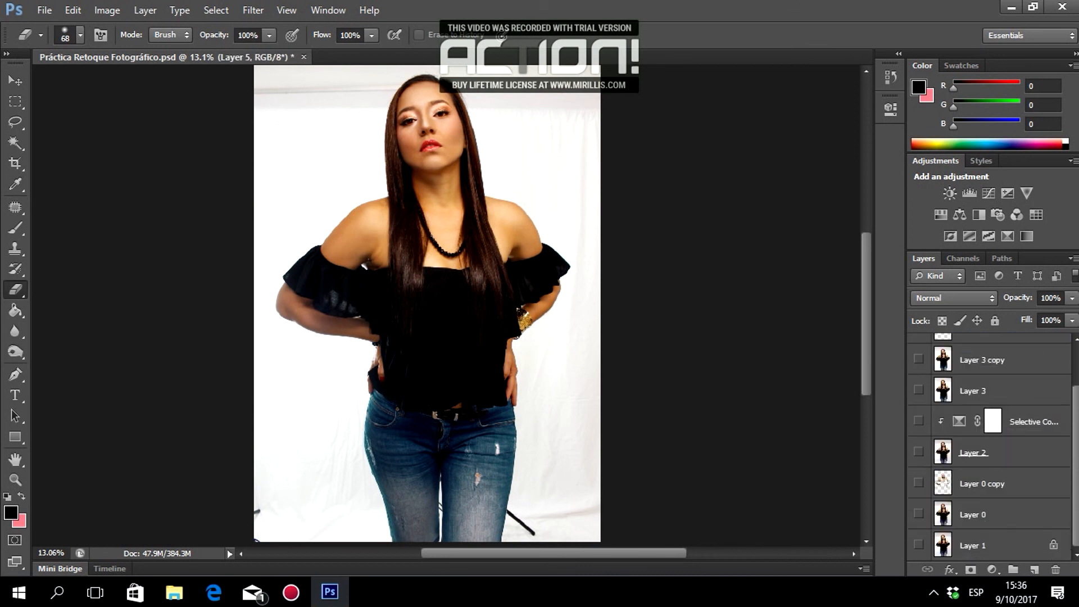
{"action": "scroll", "coordinate": [989, 532], "scroll_direction": "up", "scroll_amount": 2}
{"action": "left_click", "coordinate": [918, 349]}
{"action": "left_click", "coordinate": [918, 349]}
{"action": "left_click", "coordinate": [918, 348]}
{"action": "left_click", "coordinate": [918, 348]}
{"action": "left_click", "coordinate": [918, 348]}
{"action": "left_click", "coordinate": [918, 348]}
{"action": "left_click", "coordinate": [918, 348]}
{"action": "left_click", "coordinate": [918, 348]}
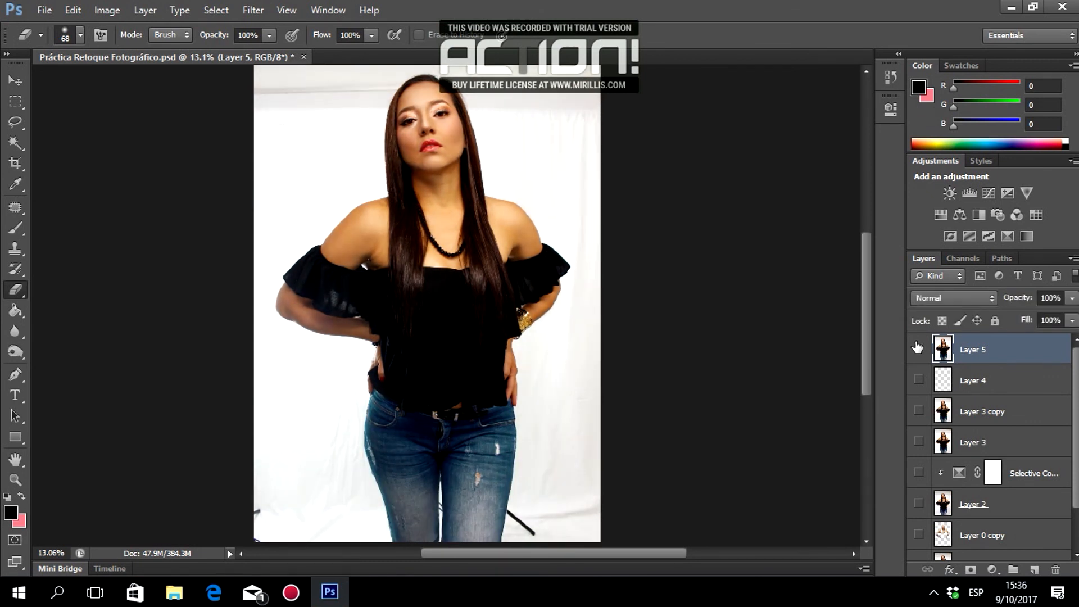
{"action": "left_click", "coordinate": [918, 349]}
{"action": "left_click", "coordinate": [918, 349]}
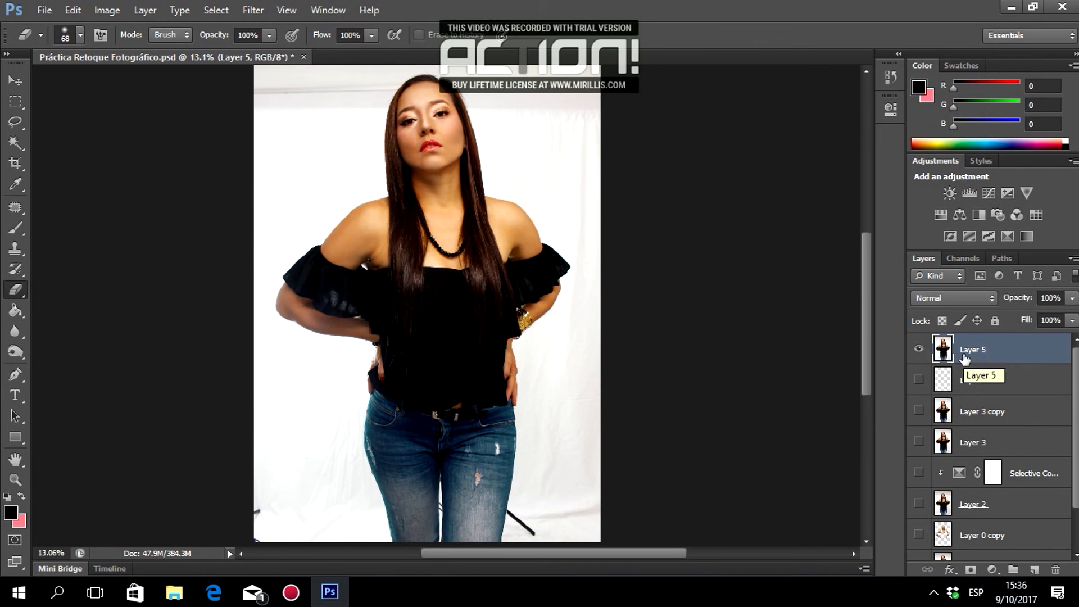
Zoom in on the model's face and duplicate Layer 5 as Layer 5 copy.
{"action": "key", "text": "z"}
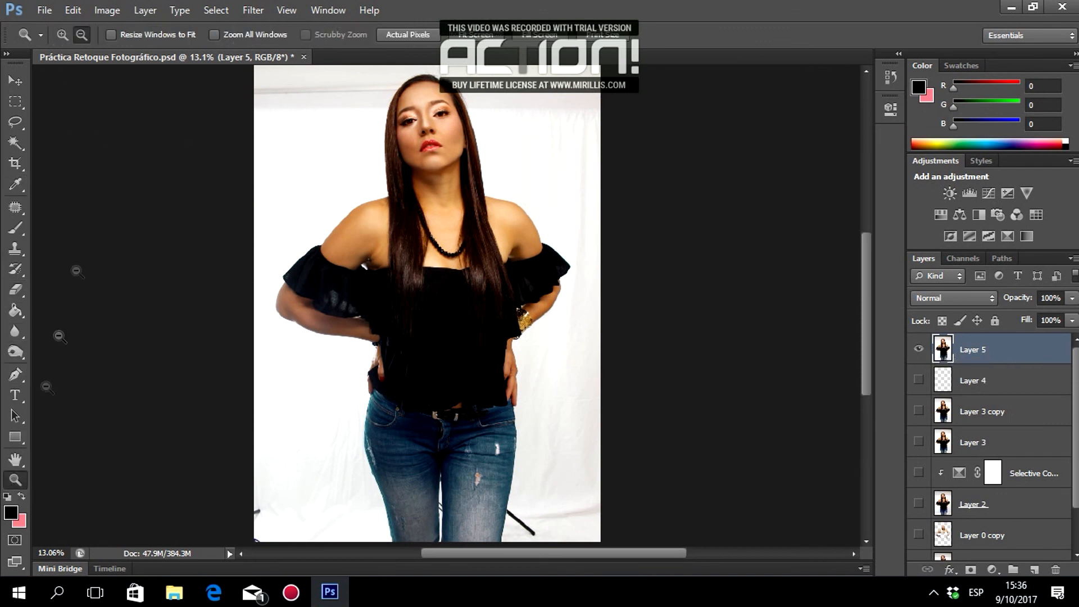
{"action": "left_click", "coordinate": [431, 142]}
{"action": "left_click", "coordinate": [431, 140]}
{"action": "scroll", "coordinate": [437, 138], "scroll_direction": "up", "scroll_amount": 10}
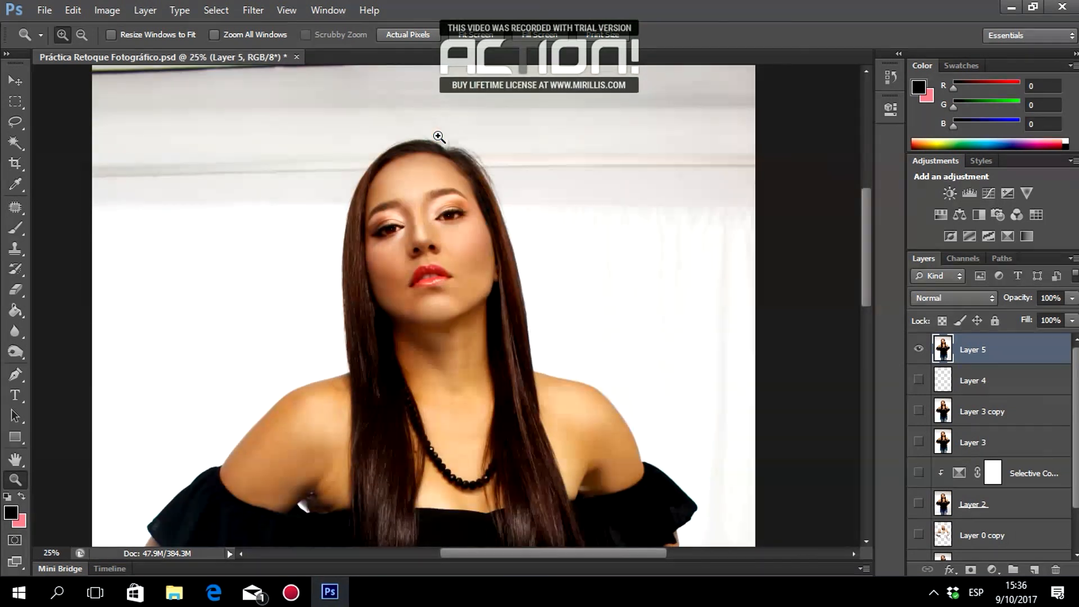
{"action": "scroll", "coordinate": [438, 147], "scroll_direction": "down", "scroll_amount": 4}
{"action": "key", "text": "v"}
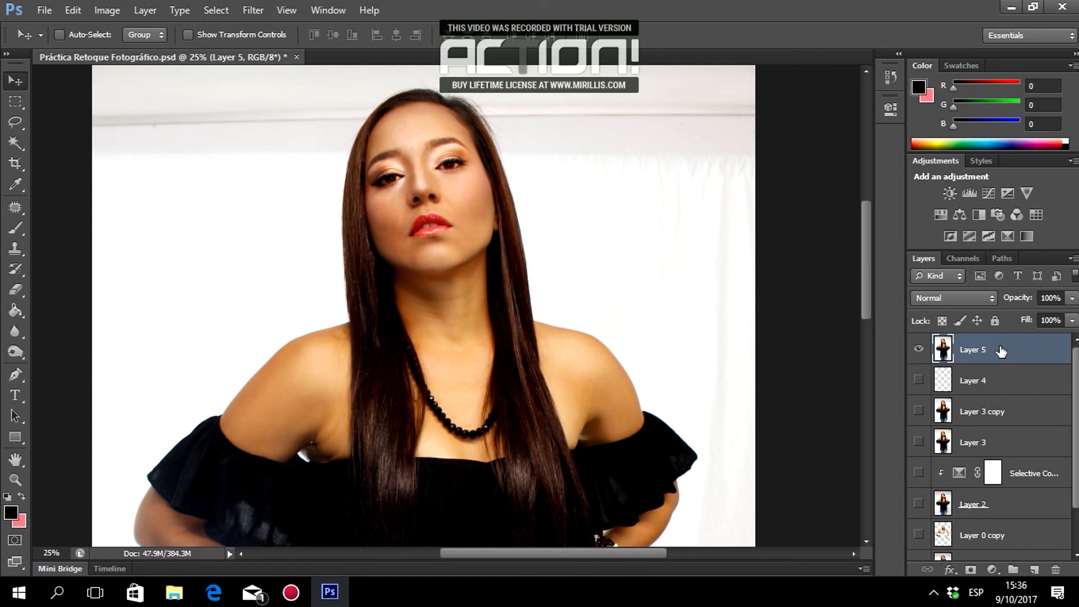
{"action": "key", "text": "ctrl+j"}
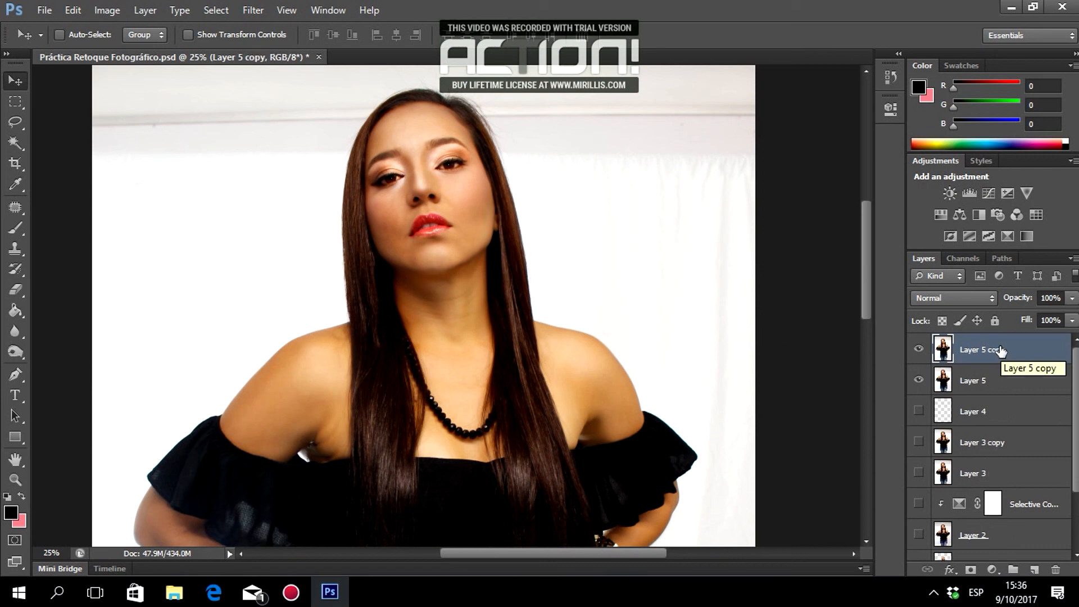
Add a clipped Monochrome Channel Mixer and merge it into Layer 5 copy.
{"action": "left_click", "coordinate": [992, 569]}
{"action": "left_click", "coordinate": [980, 452]}
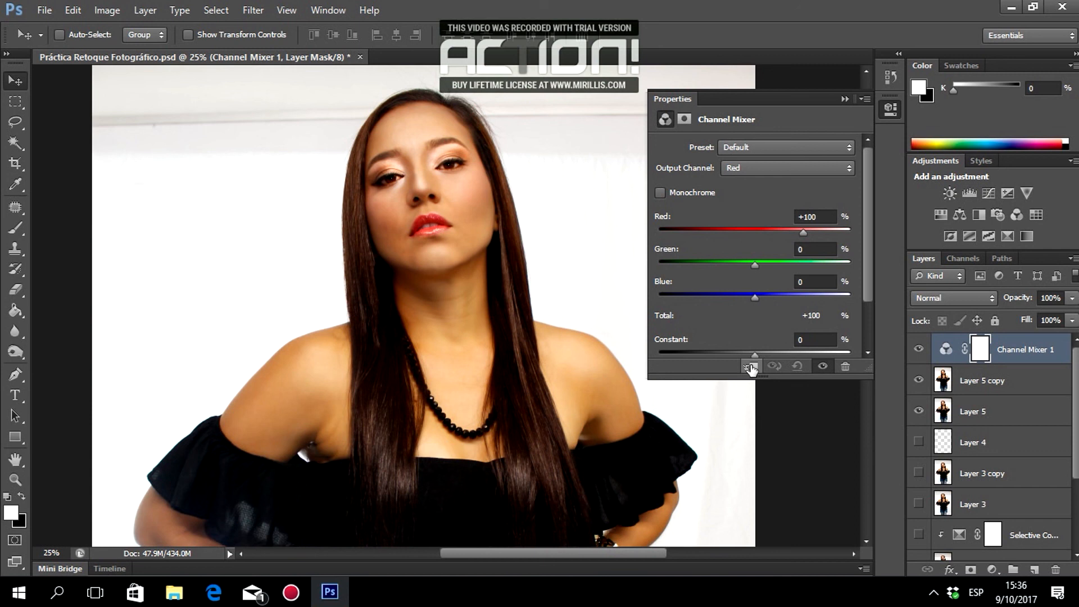
{"action": "left_click", "coordinate": [751, 368]}
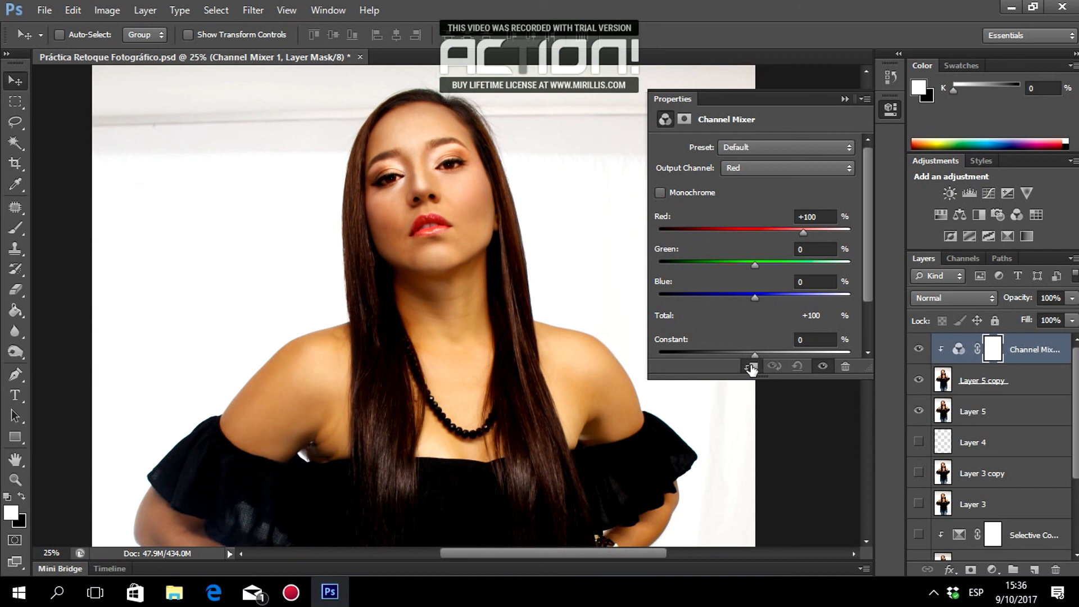
{"action": "left_click", "coordinate": [661, 193]}
{"action": "left_click", "coordinate": [843, 99]}
{"action": "left_click", "coordinate": [956, 381]}
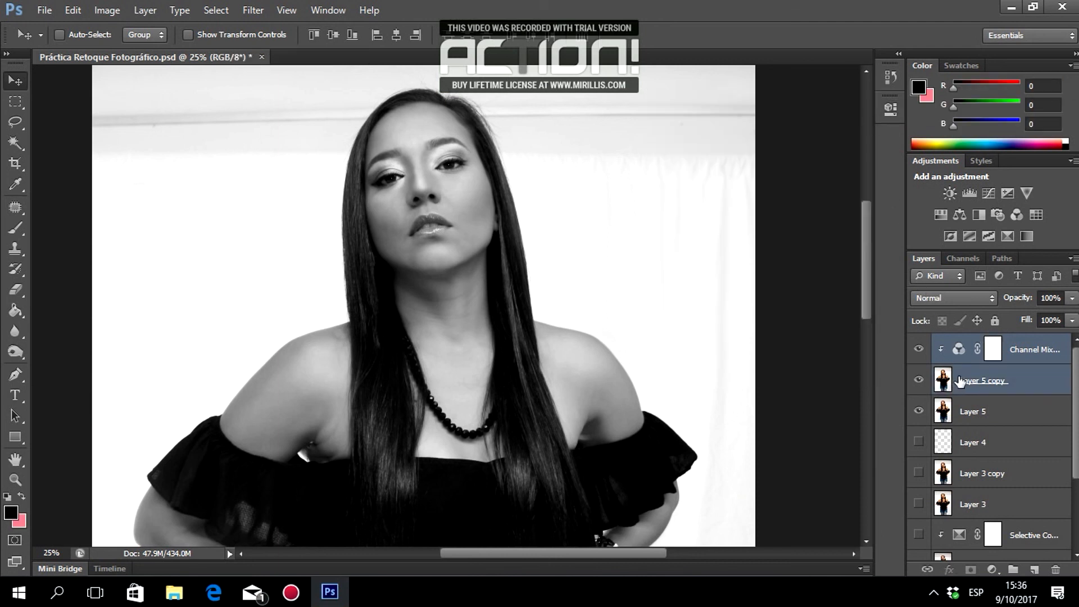
{"action": "key", "text": "ctrl+e"}
Set the Channel Mixer 1 layer to Color blend mode at 15% opacity.
{"action": "left_click", "coordinate": [955, 381]}
{"action": "left_click", "coordinate": [964, 353]}
{"action": "left_click", "coordinate": [963, 382]}
{"action": "left_click", "coordinate": [967, 351]}
{"action": "left_click", "coordinate": [949, 298]}
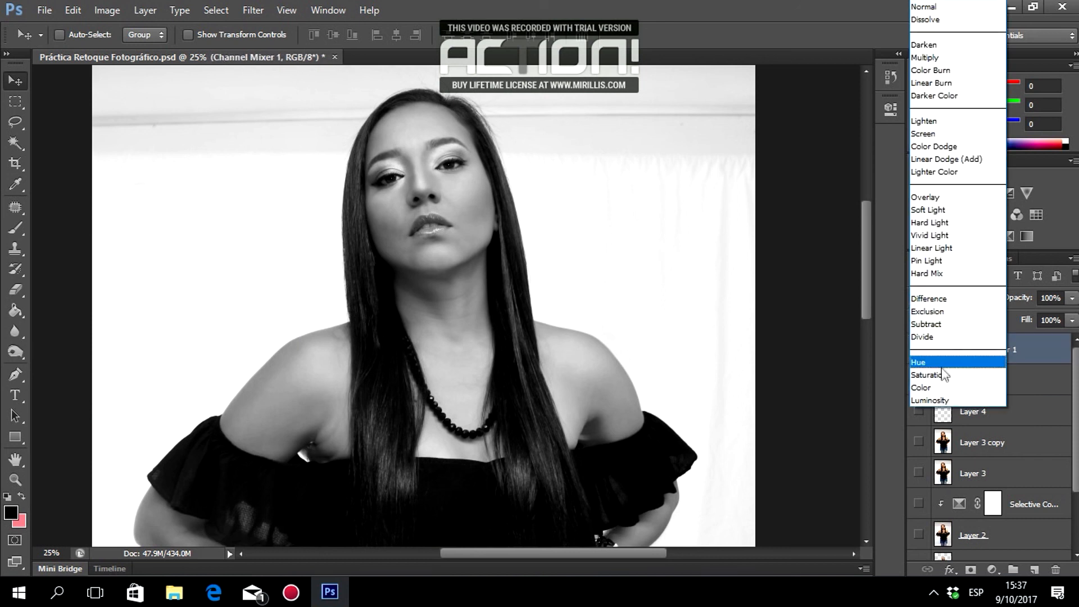
{"action": "left_click", "coordinate": [931, 386]}
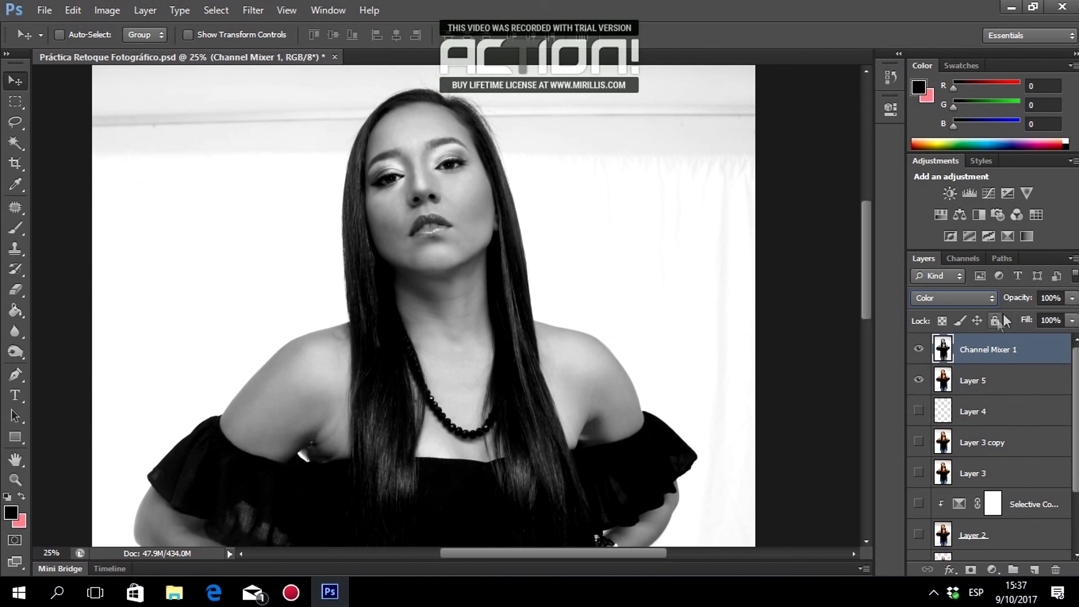
{"action": "left_click", "coordinate": [1054, 298]}
{"action": "type", "text": "5"}
{"action": "type", "text": "0"}
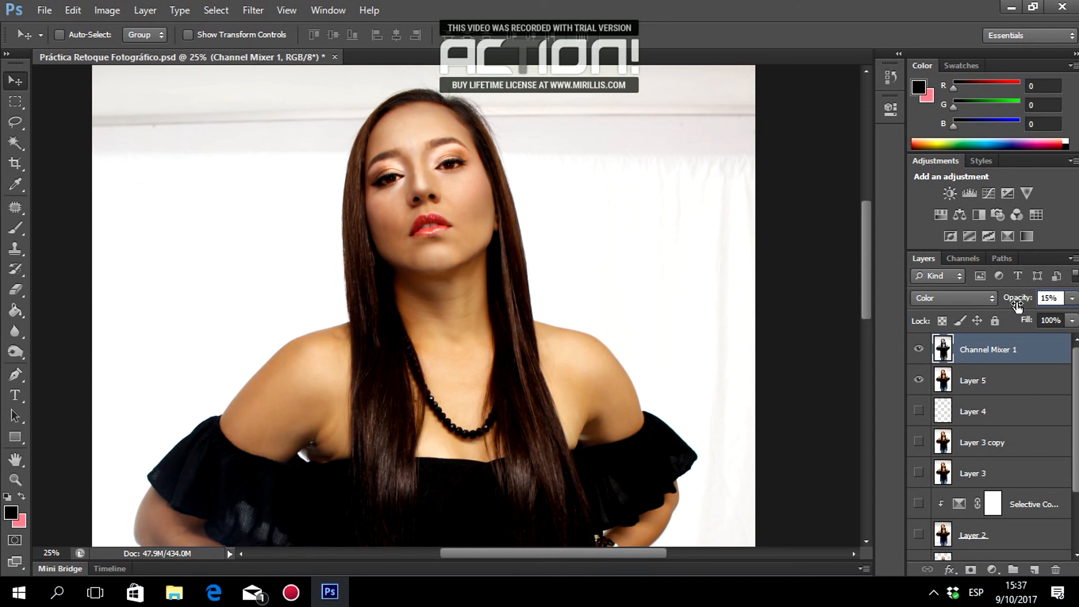
{"action": "left_click", "coordinate": [918, 350]}
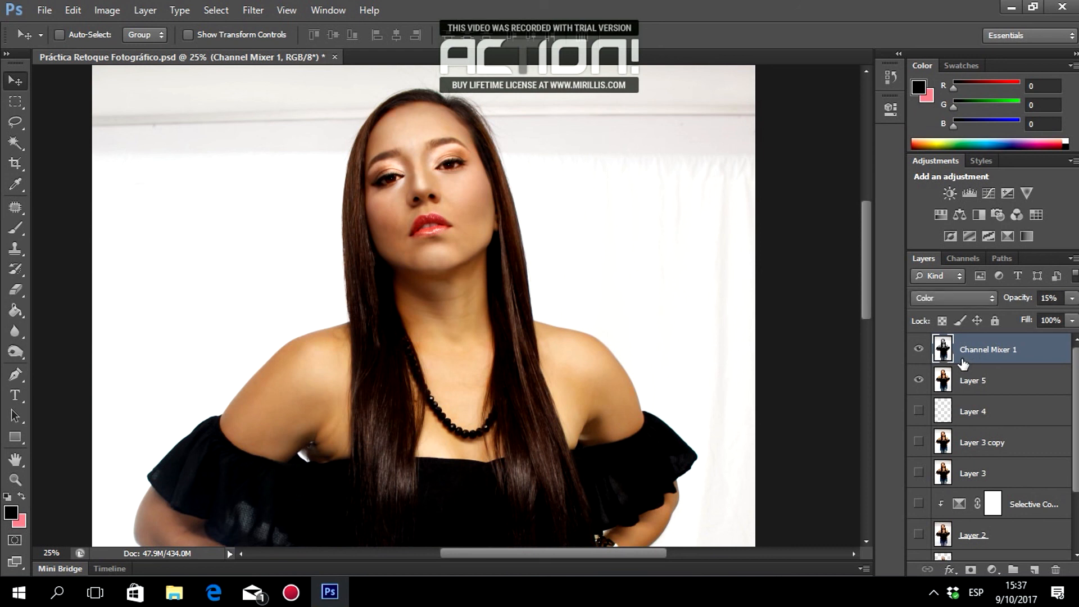
Duplicate Channel Mixer 1, set the copy to Overlay, and compare it on and off.
{"action": "key", "text": "ctrl+j"}
{"action": "left_click", "coordinate": [963, 298]}
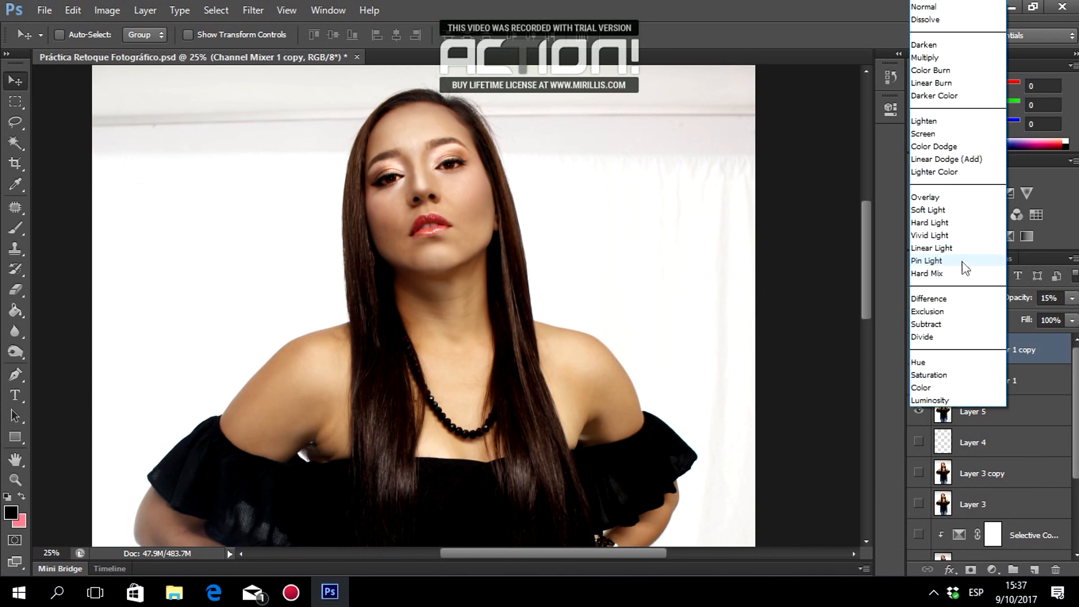
{"action": "left_click", "coordinate": [948, 197]}
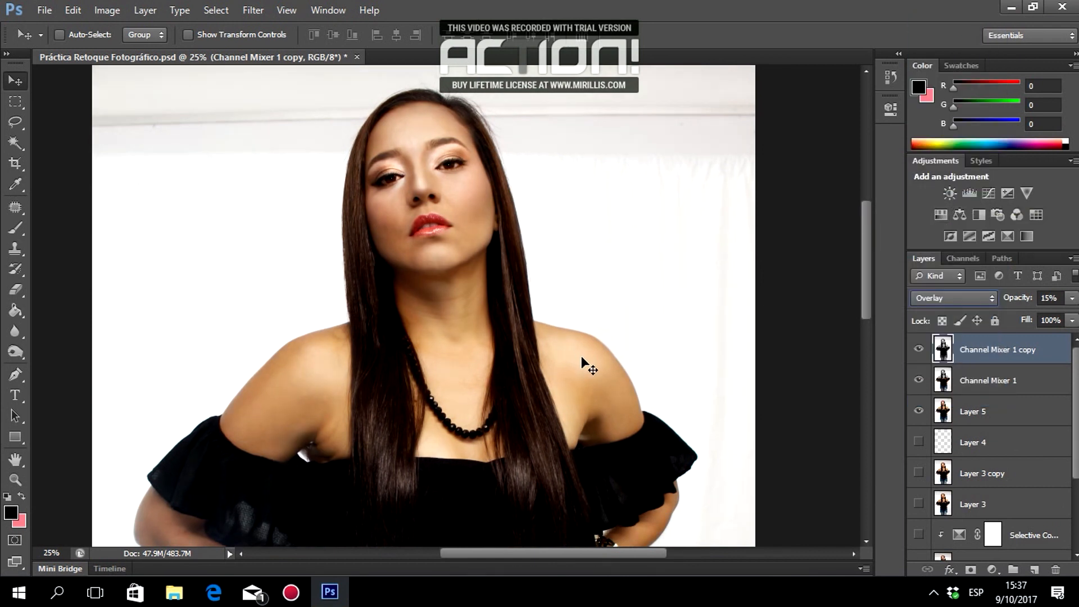
{"action": "scroll", "coordinate": [587, 357], "scroll_direction": "down", "scroll_amount": 8}
{"action": "scroll", "coordinate": [595, 359], "scroll_direction": "up", "scroll_amount": 7}
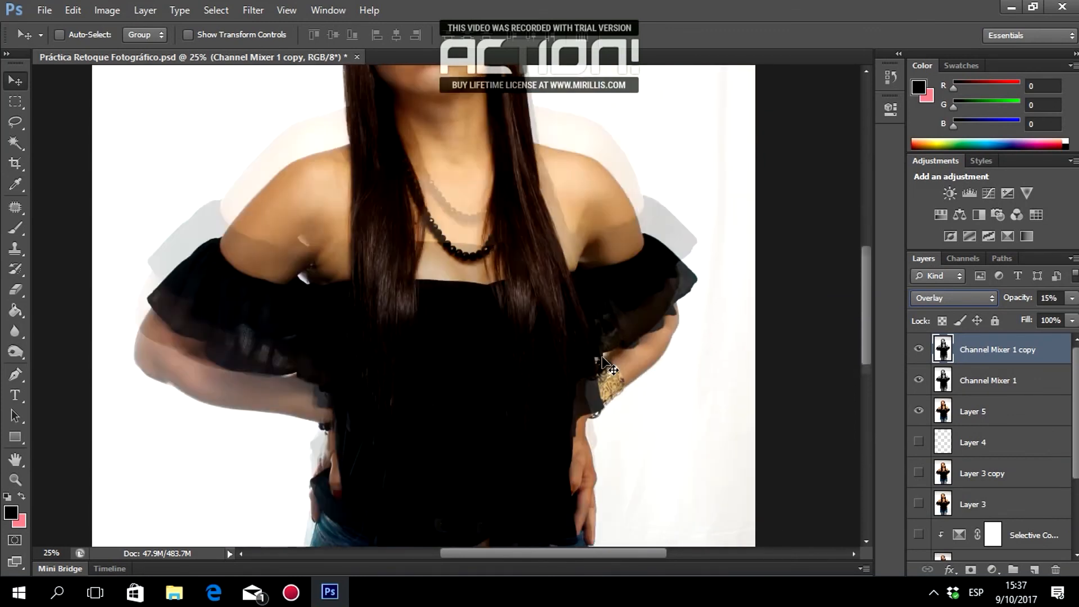
{"action": "scroll", "coordinate": [601, 355], "scroll_direction": "up", "scroll_amount": 1}
{"action": "left_click", "coordinate": [918, 349]}
{"action": "left_click", "coordinate": [918, 348]}
{"action": "left_click", "coordinate": [917, 347]}
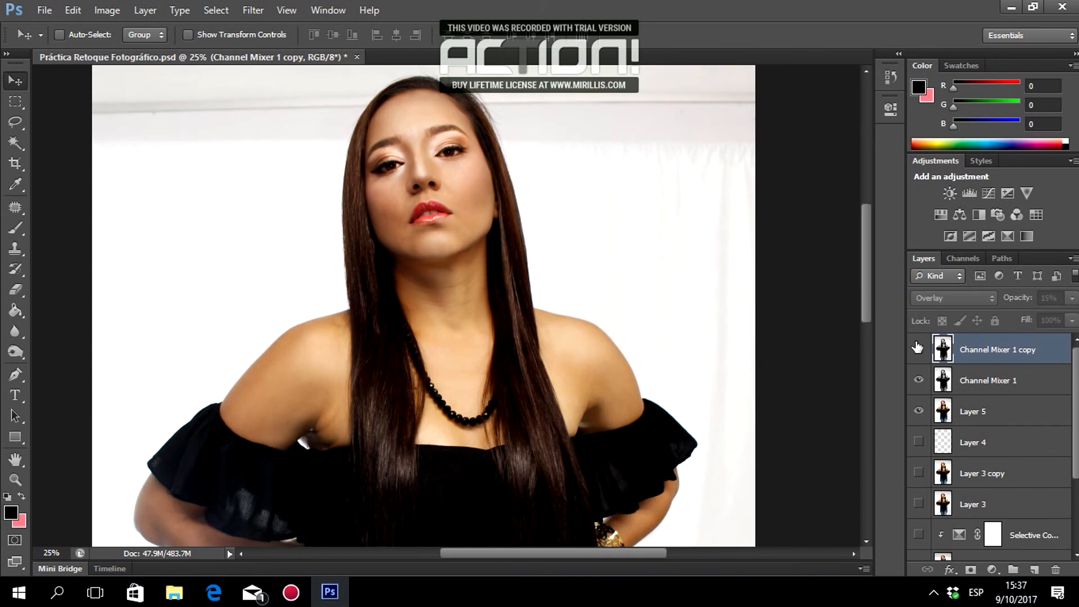
{"action": "left_click", "coordinate": [916, 348]}
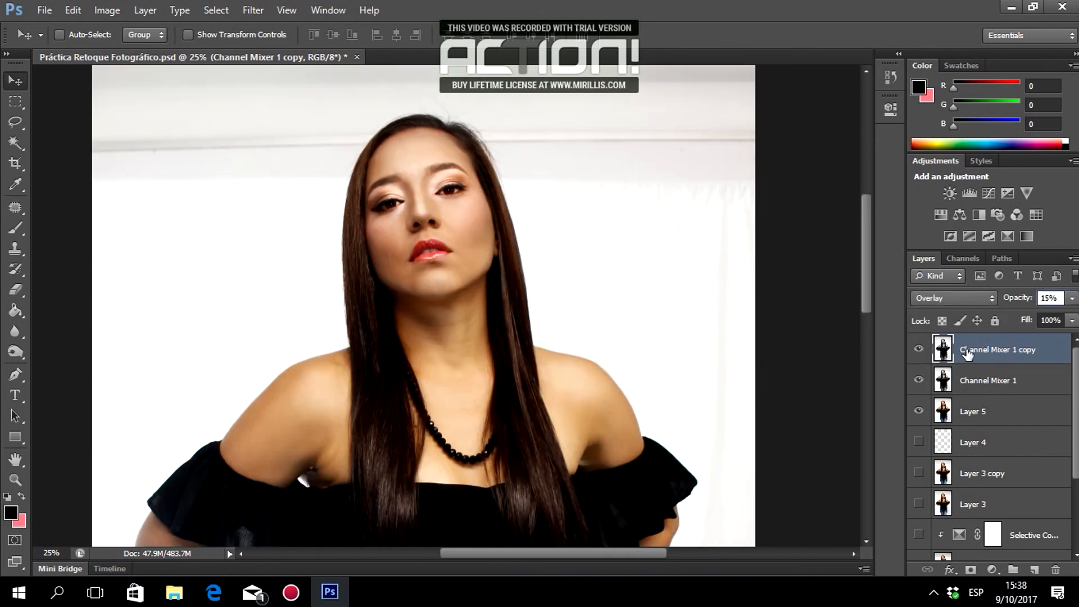
Duplicate again as Soft Light at 5% opacity, then select the layers down to Layer 5.
{"action": "key", "text": "ctrl+j"}
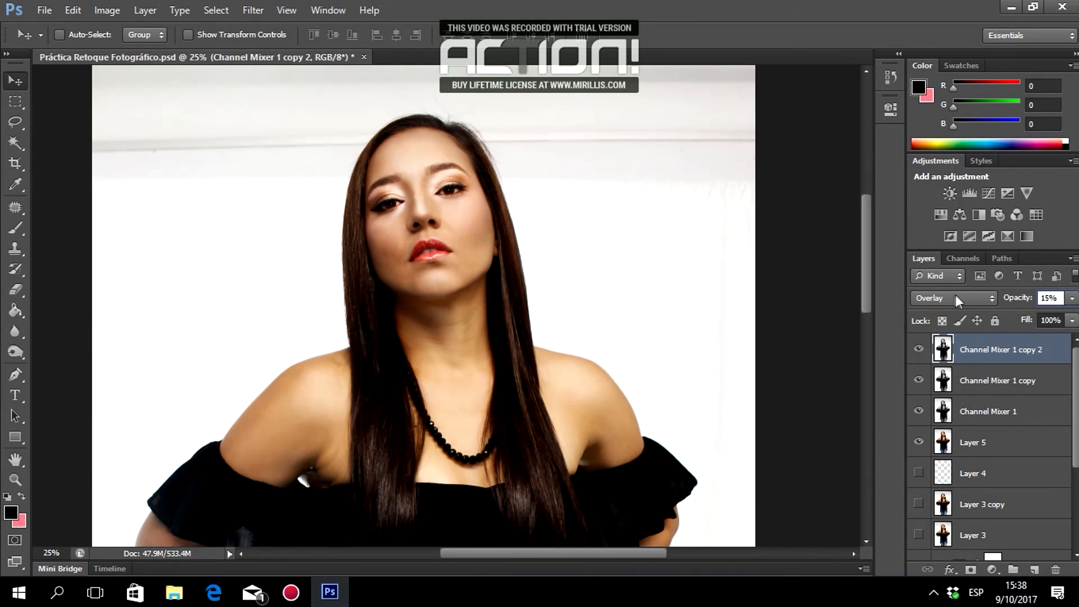
{"action": "left_click", "coordinate": [956, 300]}
{"action": "left_click", "coordinate": [950, 209]}
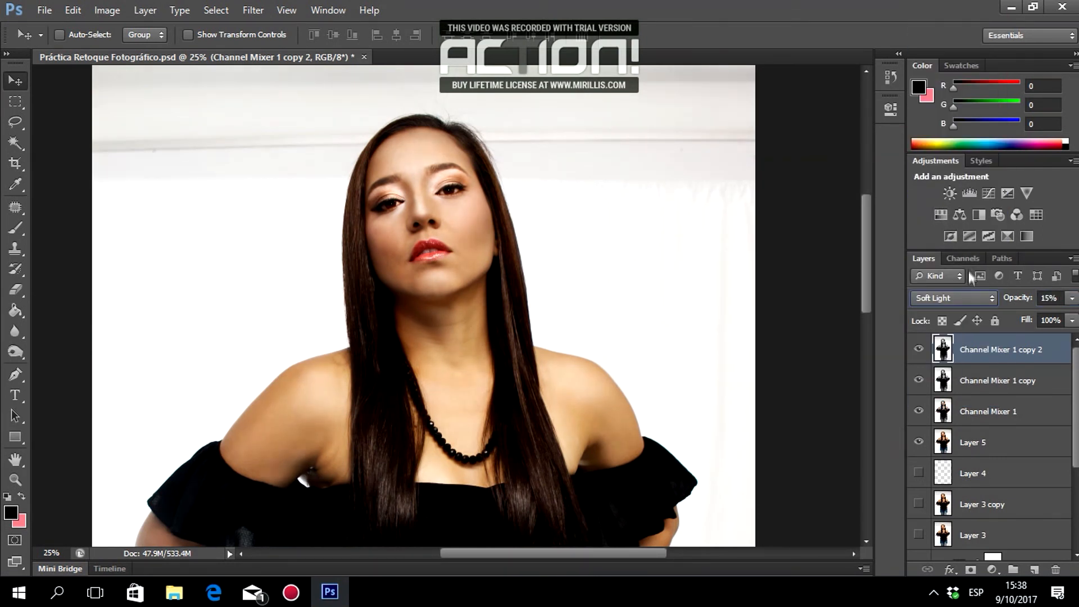
{"action": "left_click", "coordinate": [918, 350]}
{"action": "left_click", "coordinate": [918, 350]}
{"action": "left_click", "coordinate": [918, 350]}
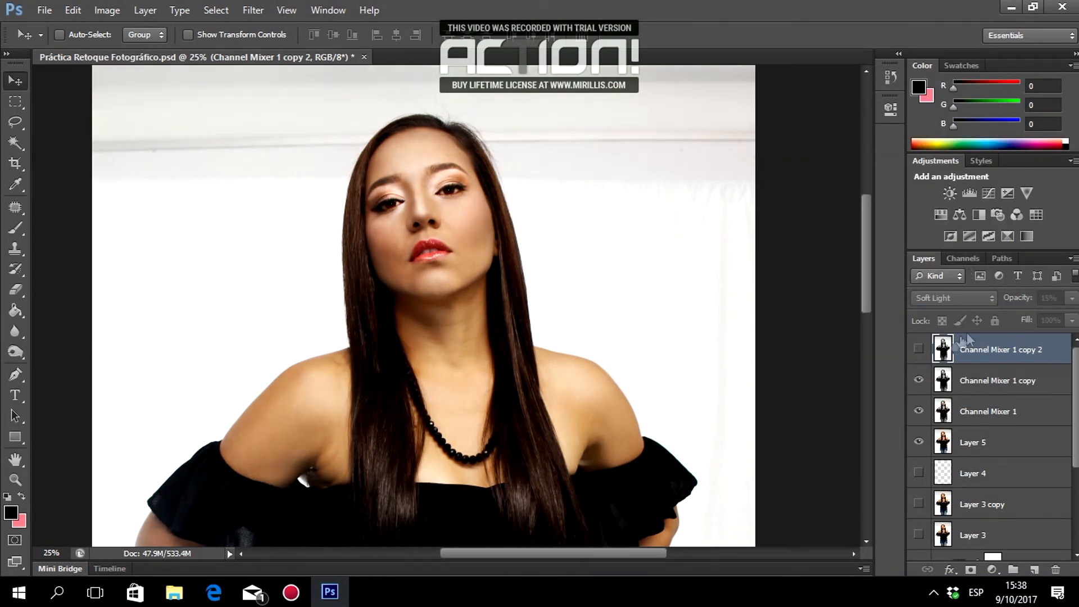
{"action": "left_click", "coordinate": [919, 349]}
{"action": "left_click", "coordinate": [1049, 299]}
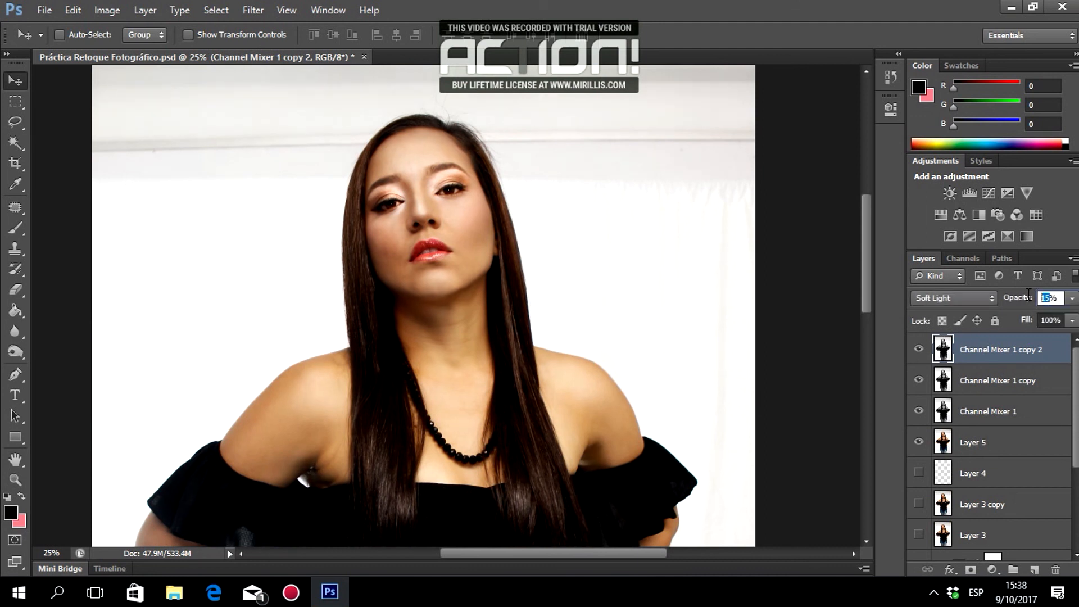
{"action": "type", "text": "5"}
{"action": "left_click", "coordinate": [918, 350]}
{"action": "left_click", "coordinate": [918, 349]}
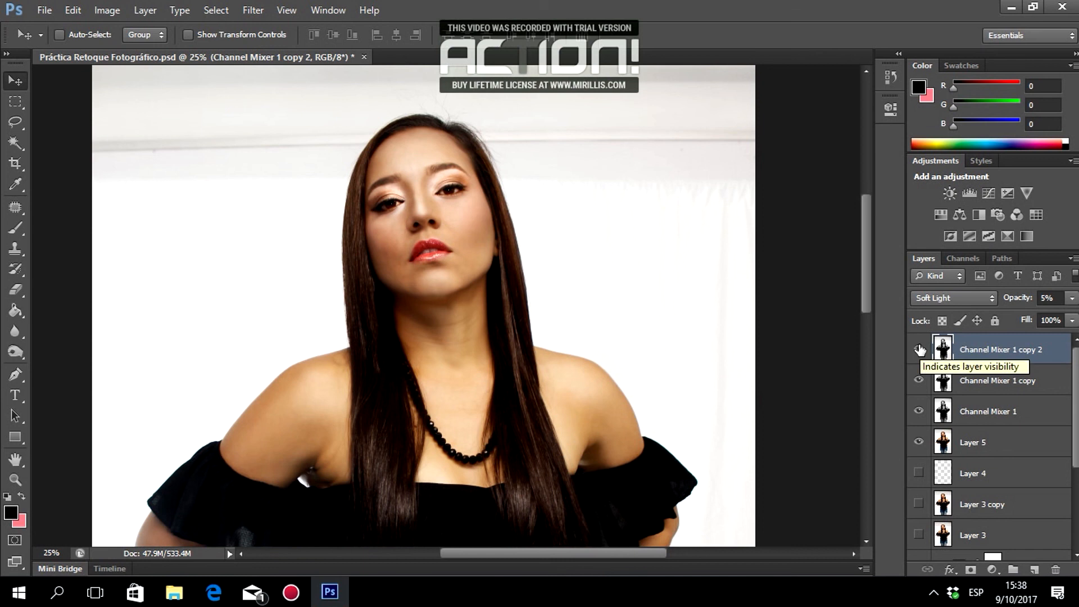
{"action": "left_click", "coordinate": [977, 443], "text": "shift"}
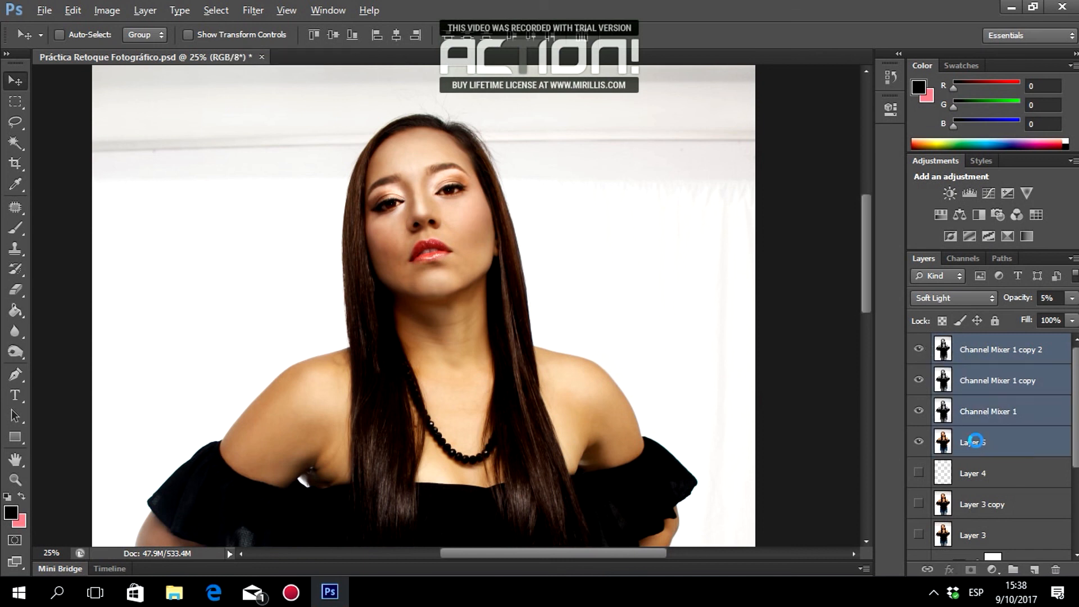
Stamp the visible retouching into a new Layer 6, hide the four layers below, and compare.
{"action": "key", "text": "ctrl+shift+alt+e"}
{"action": "scroll", "coordinate": [471, 297], "scroll_direction": "down", "scroll_amount": 4}
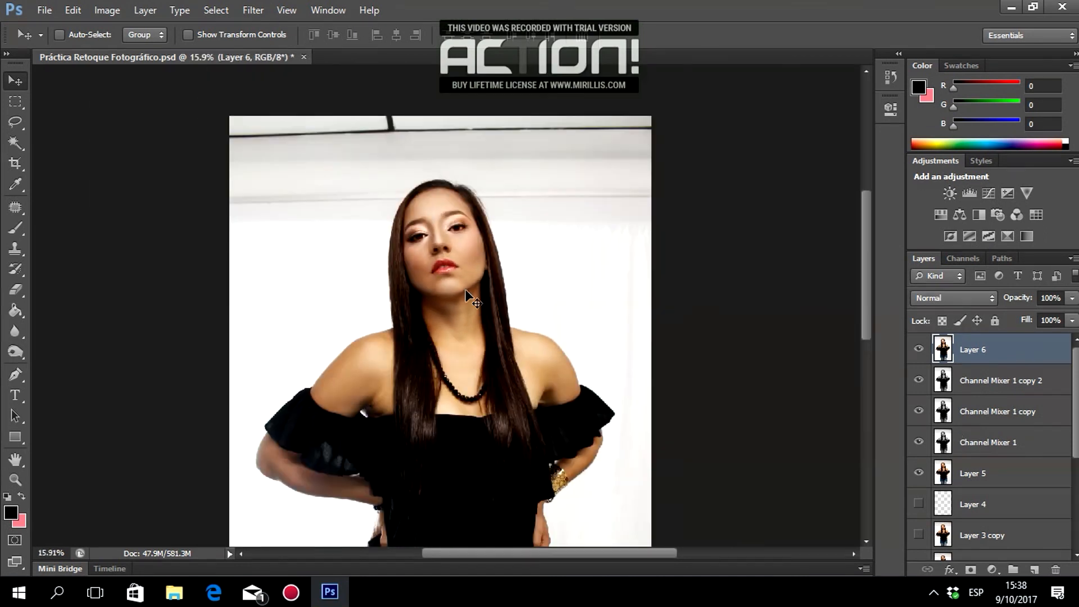
{"action": "scroll", "coordinate": [471, 297], "scroll_direction": "down", "scroll_amount": 1}
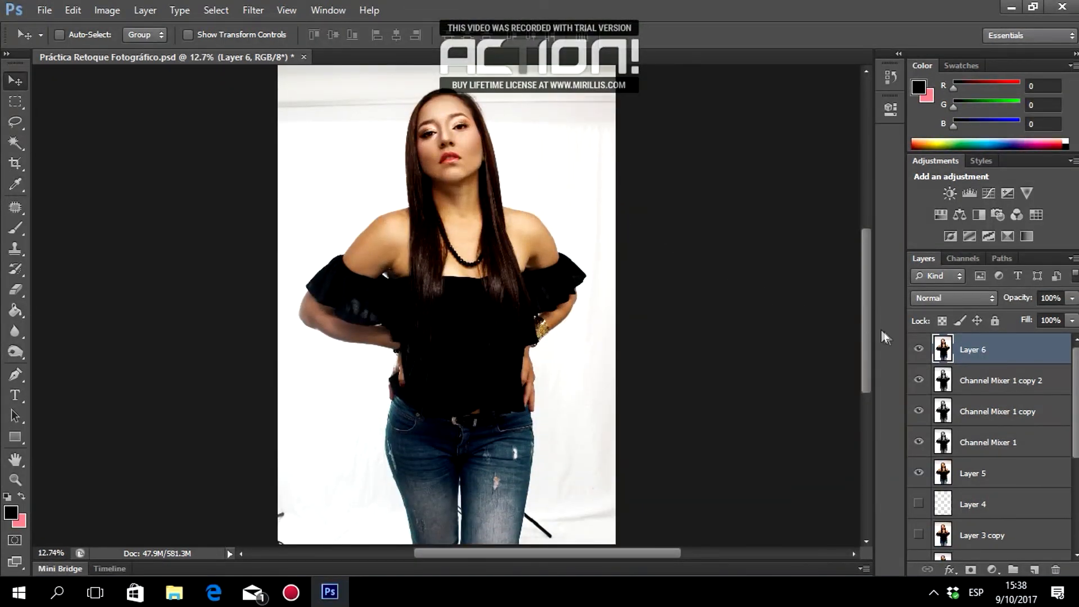
{"action": "left_click_drag", "start_coordinate": [918, 380], "coordinate": [921, 475]}
{"action": "scroll", "coordinate": [919, 351], "scroll_direction": "down", "scroll_amount": 3}
{"action": "scroll", "coordinate": [919, 351], "scroll_direction": "up", "scroll_amount": 3}
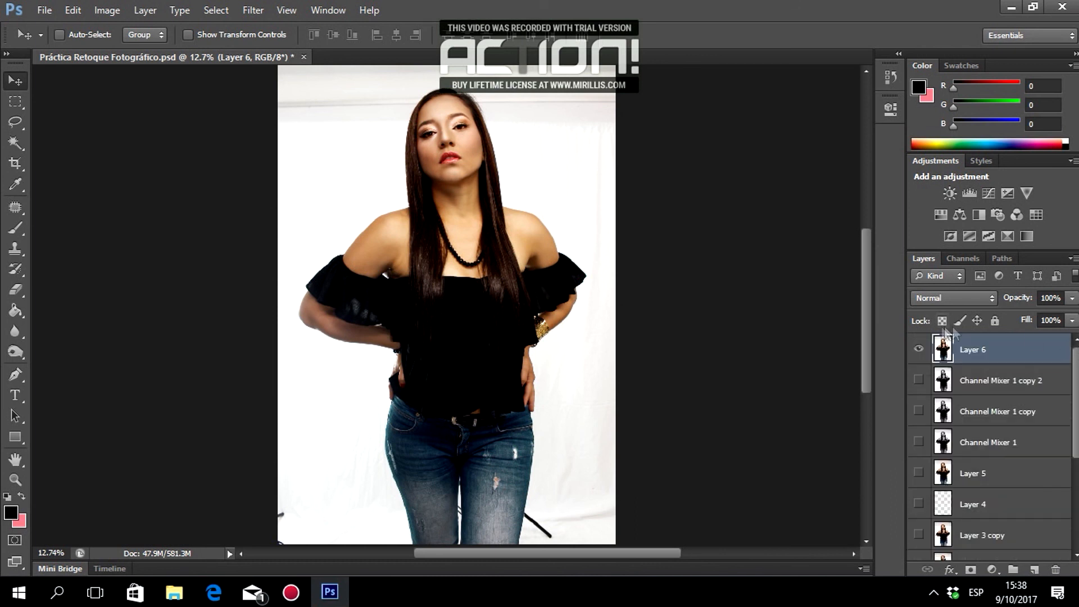
{"action": "left_click", "coordinate": [919, 351]}
{"action": "left_click", "coordinate": [919, 351]}
{"action": "left_click", "coordinate": [919, 351]}
{"action": "left_click", "coordinate": [919, 351]}
Zoom in on the woman's face and duplicate Layer 6 as Layer 6 copy.
{"action": "left_click", "coordinate": [16, 479]}
{"action": "left_click", "coordinate": [501, 150]}
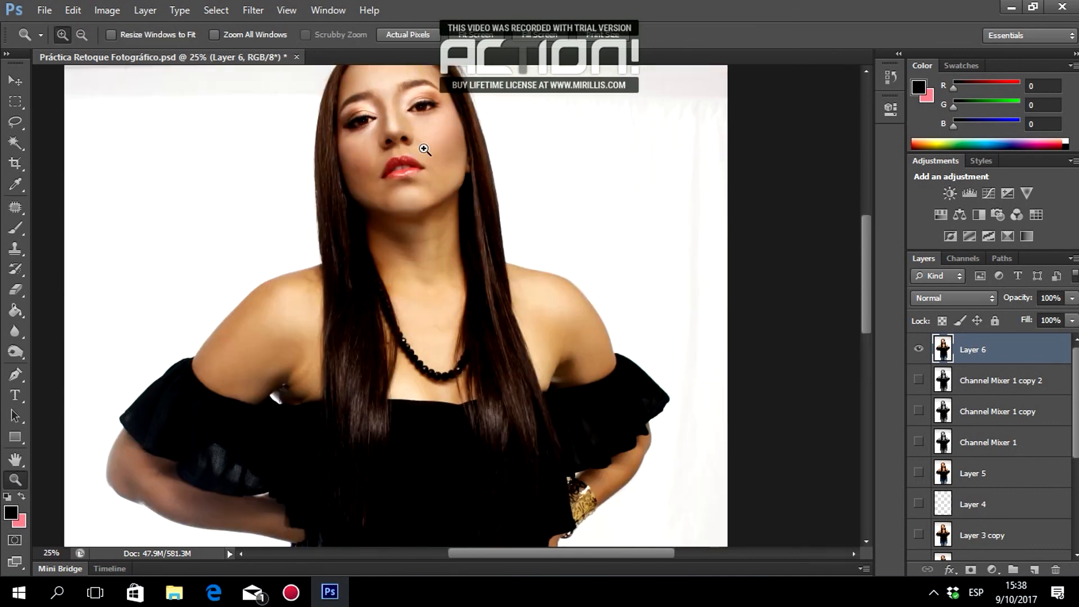
{"action": "left_click", "coordinate": [424, 149]}
{"action": "left_click", "coordinate": [422, 149]}
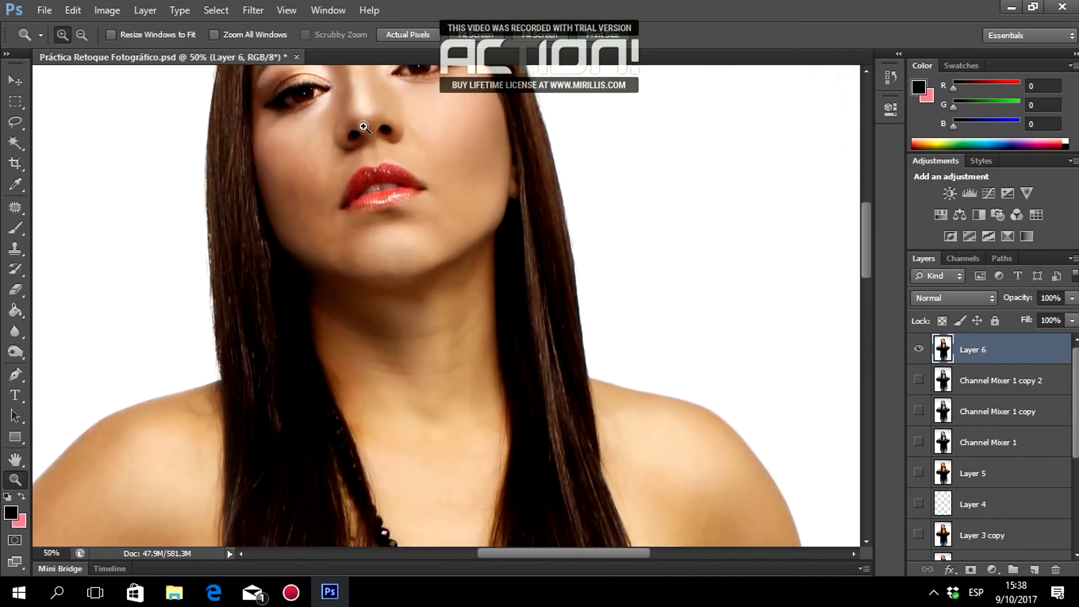
{"action": "scroll", "coordinate": [364, 127], "scroll_direction": "up", "scroll_amount": 5}
{"action": "left_click", "coordinate": [365, 223]}
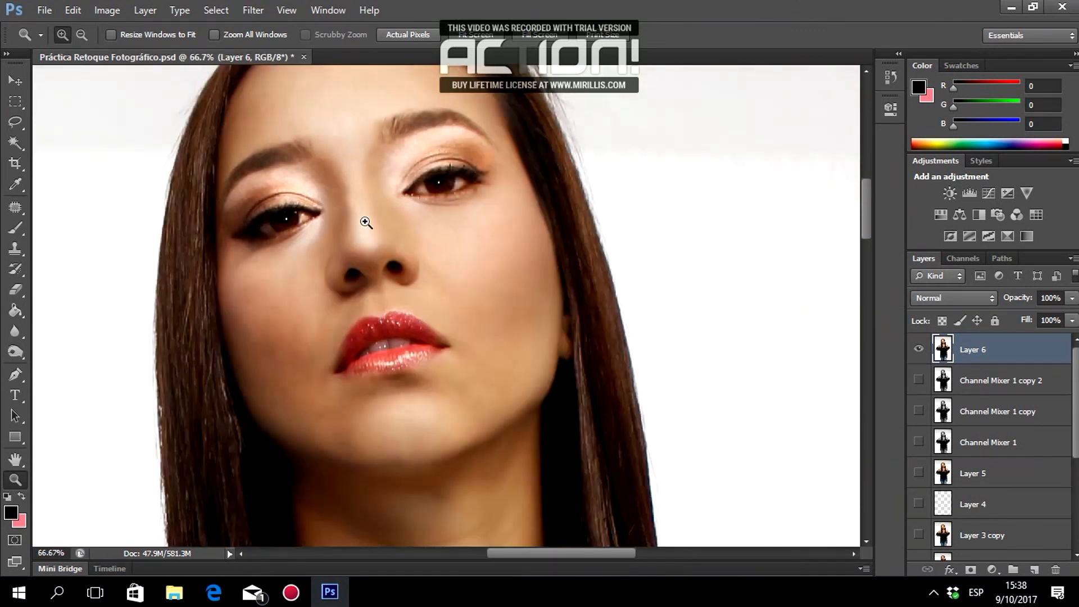
{"action": "scroll", "coordinate": [368, 220], "scroll_direction": "up", "scroll_amount": 2}
{"action": "scroll", "coordinate": [374, 224], "scroll_direction": "down", "scroll_amount": 1}
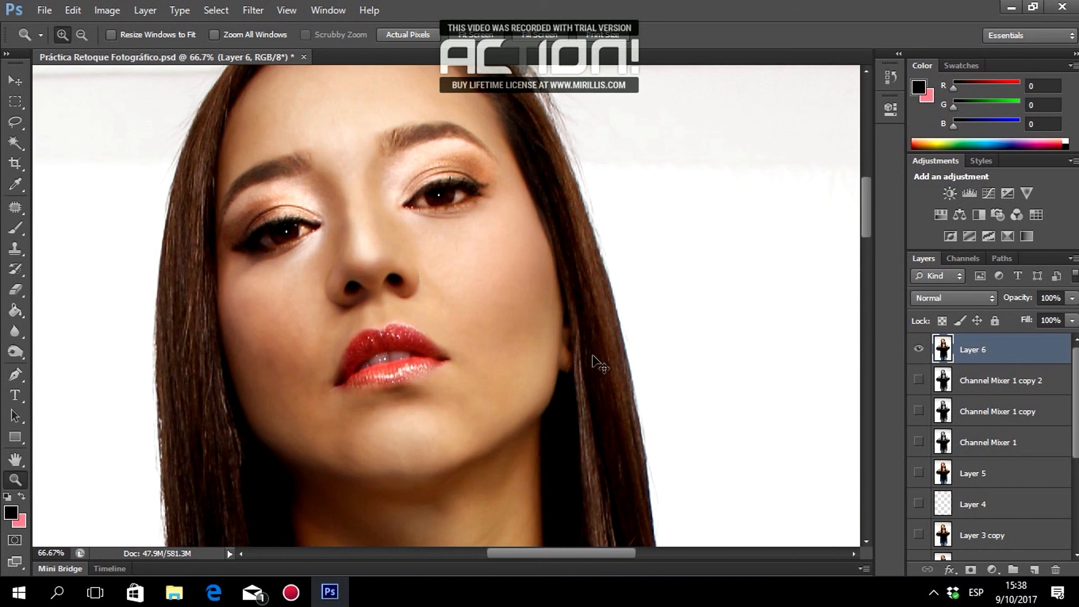
{"action": "key", "text": "ctrl+j"}
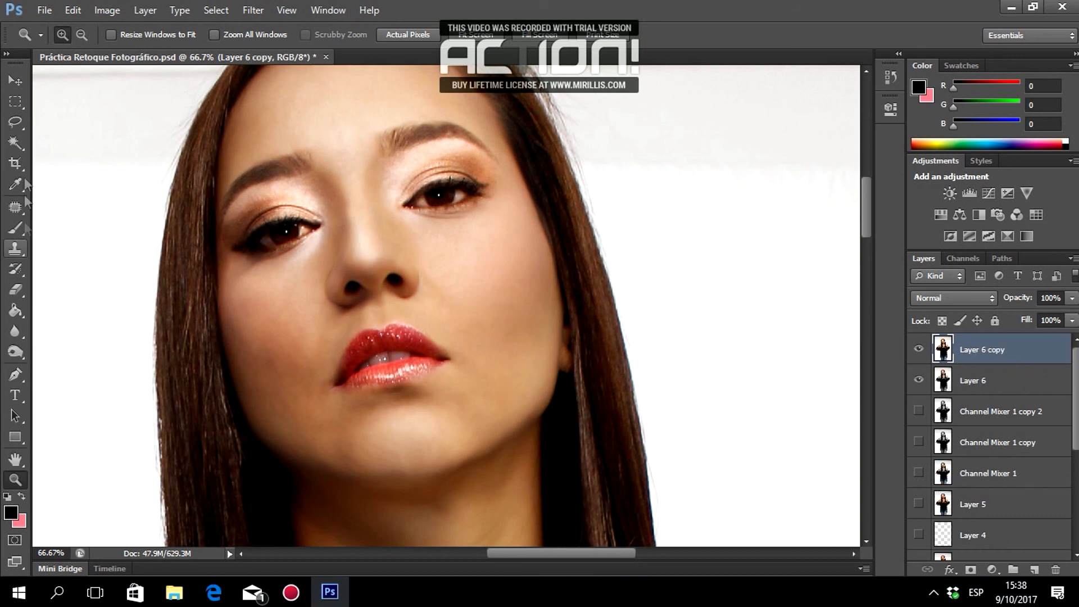
{"action": "left_click", "coordinate": [16, 81]}
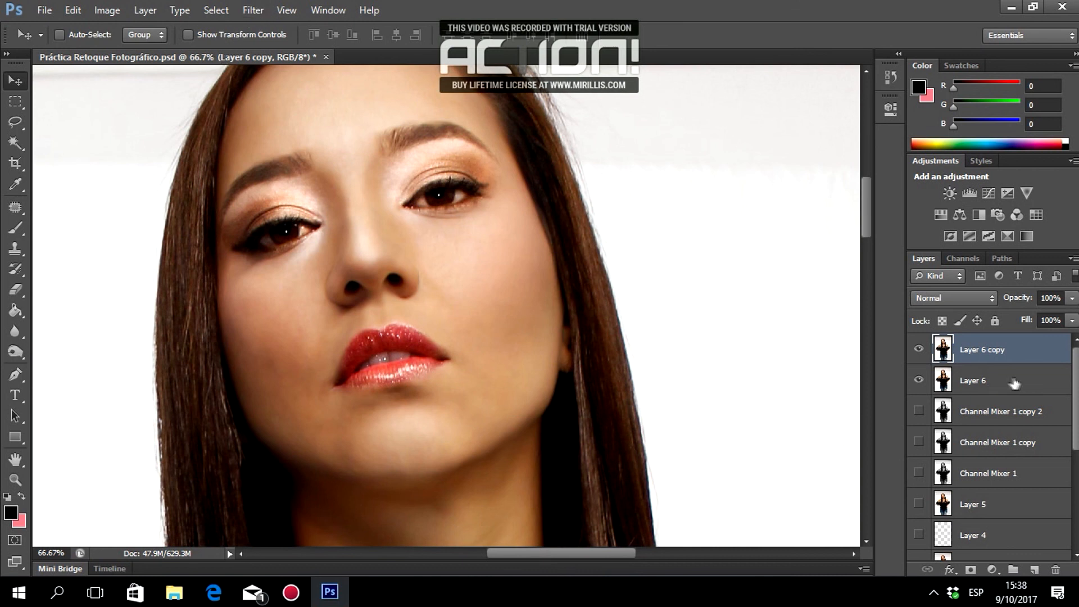
Bring up the High Pass filter on Layer 6 copy and inspect the lips and eye in its preview.
{"action": "left_click", "coordinate": [253, 11]}
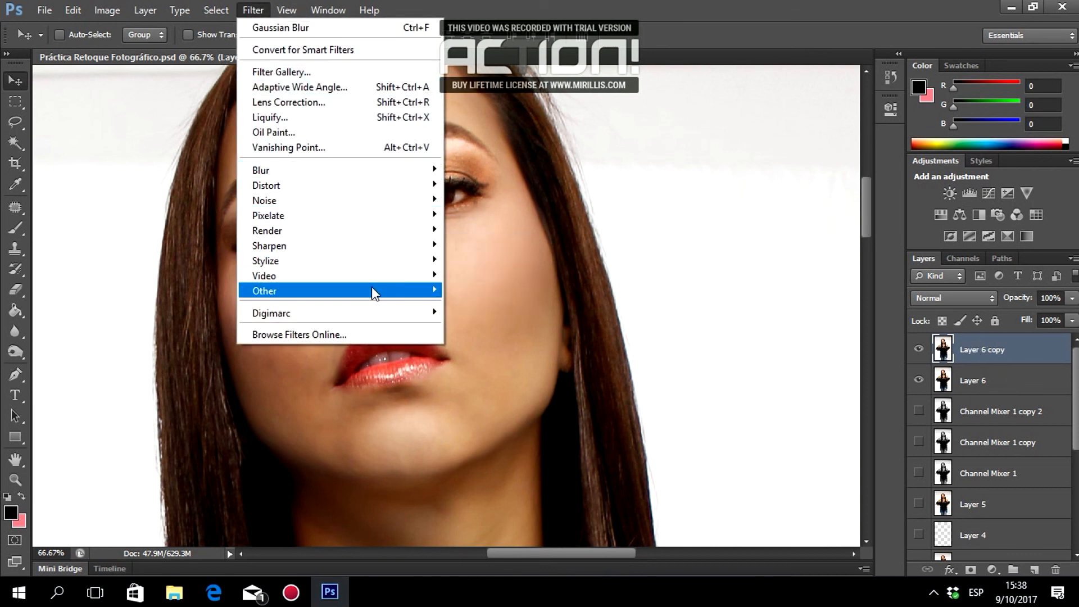
{"action": "mouse_move", "coordinate": [400, 294]}
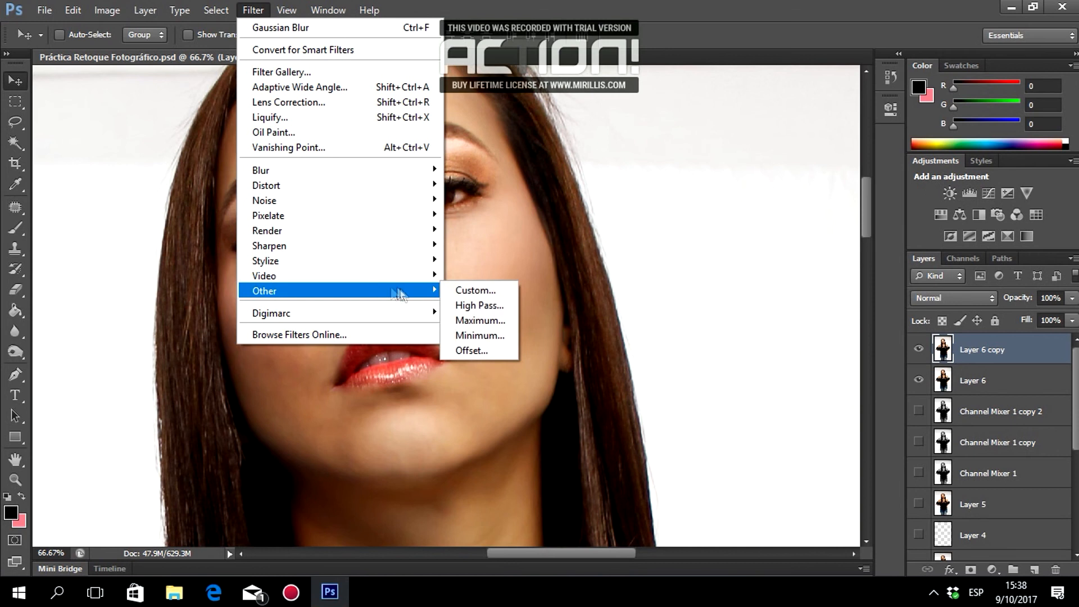
{"action": "left_click", "coordinate": [477, 306]}
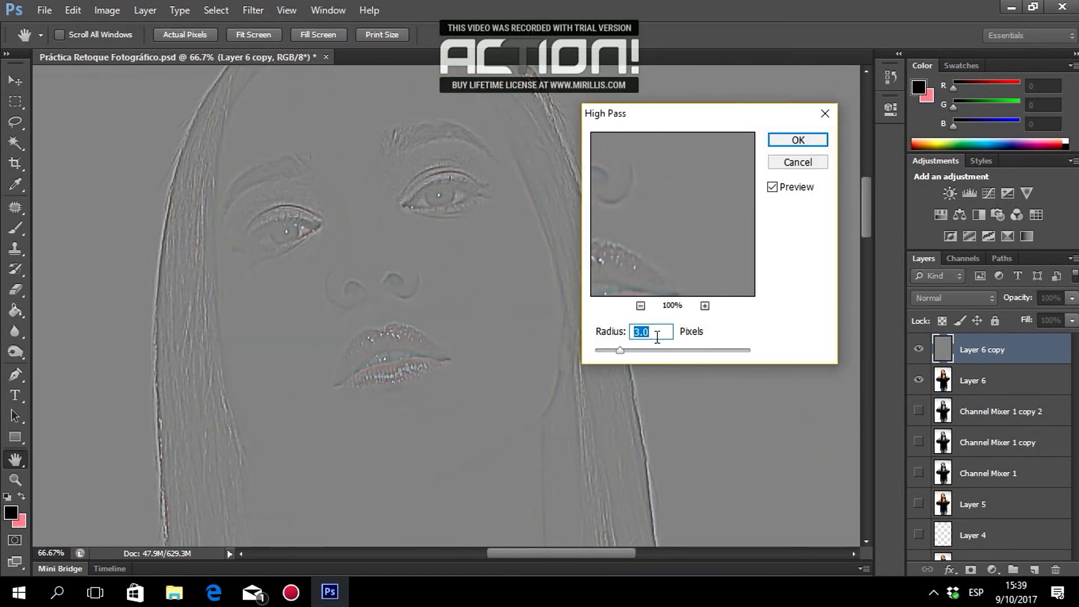
{"action": "left_click_drag", "start_coordinate": [724, 275], "coordinate": [704, 205]}
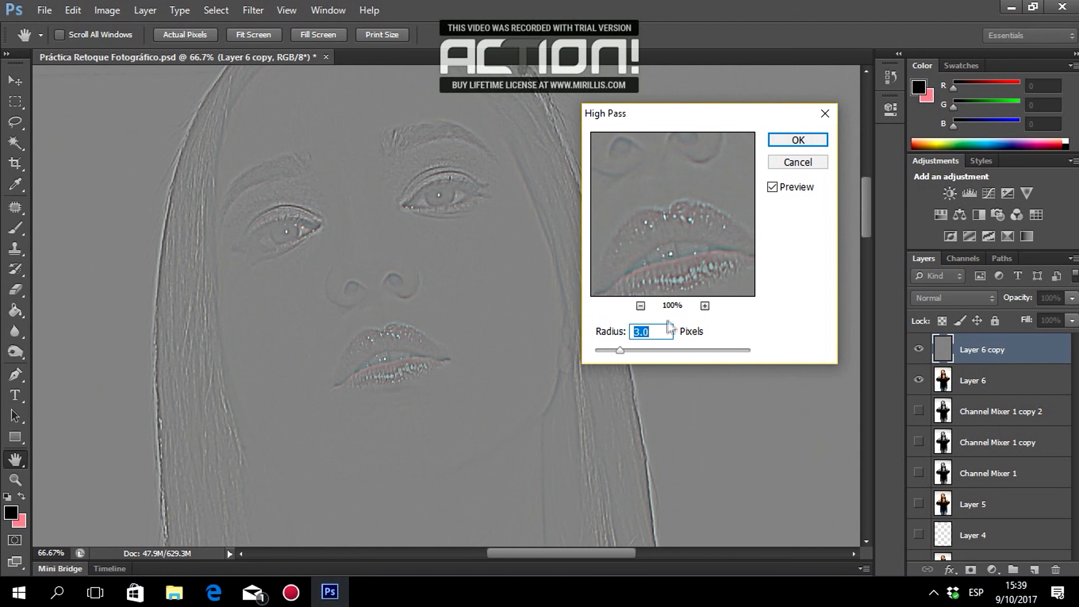
{"action": "type", "text": "10"}
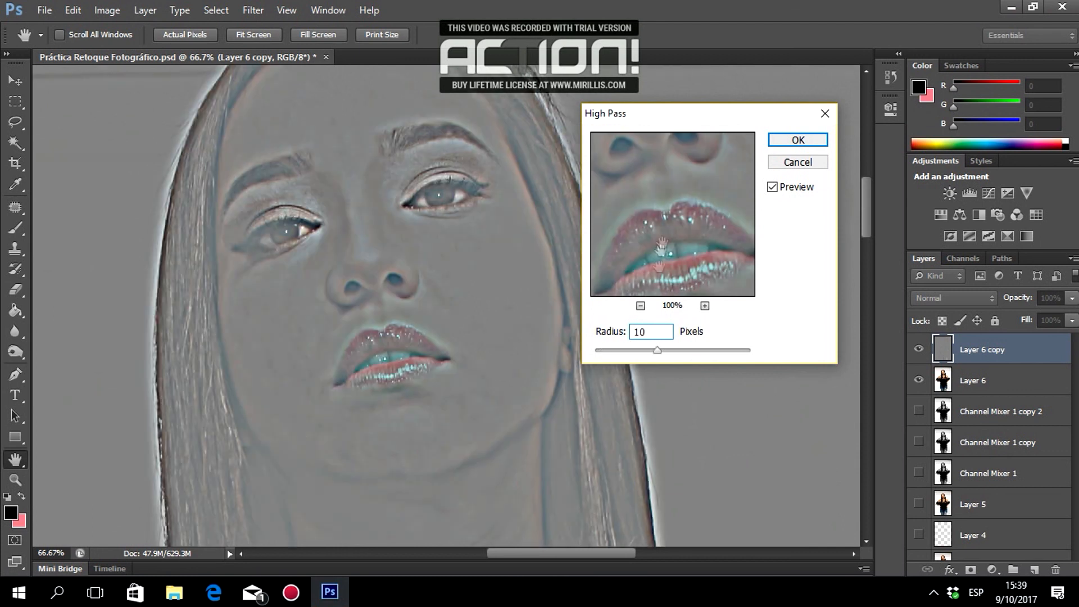
{"action": "type", "text": "1"}
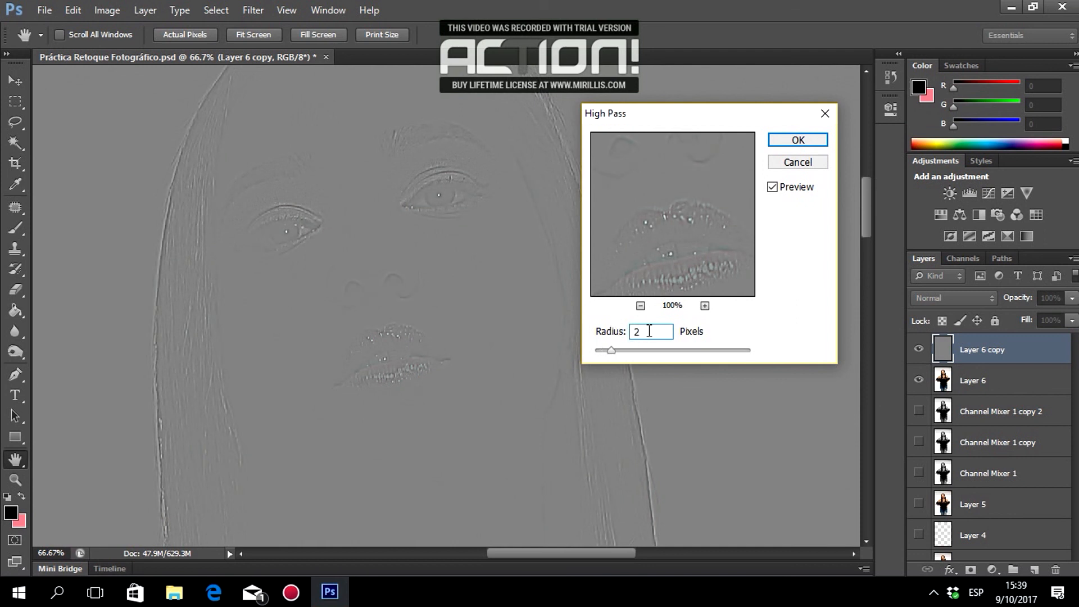
{"action": "left_click_drag", "start_coordinate": [644, 268], "coordinate": [702, 273]}
{"action": "left_click_drag", "start_coordinate": [661, 184], "coordinate": [712, 241]}
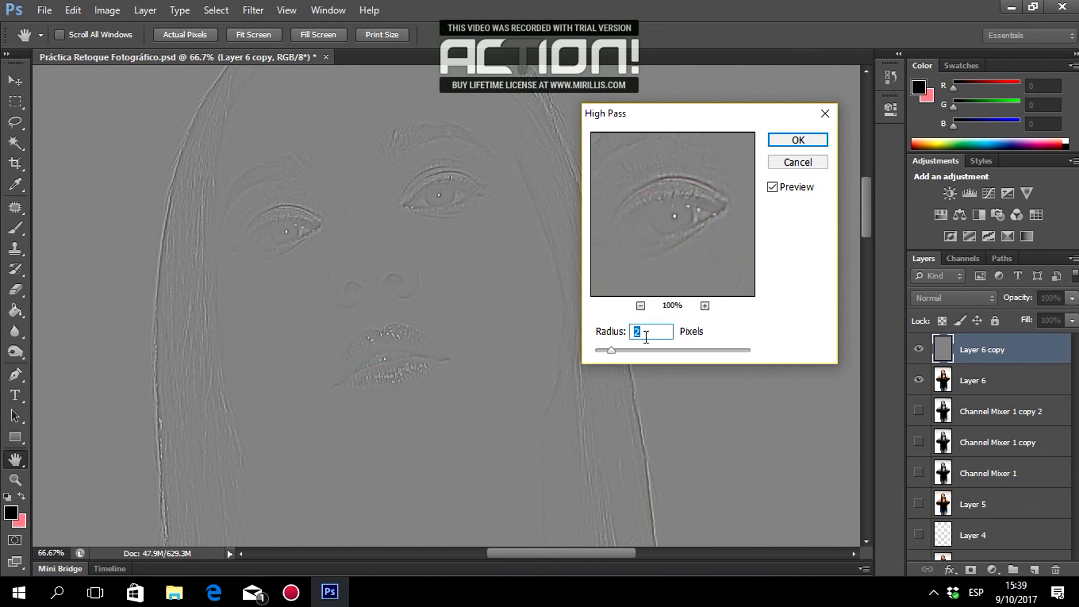
Set the High Pass radius to 1 pixel and apply it.
{"action": "type", "text": ".5"}
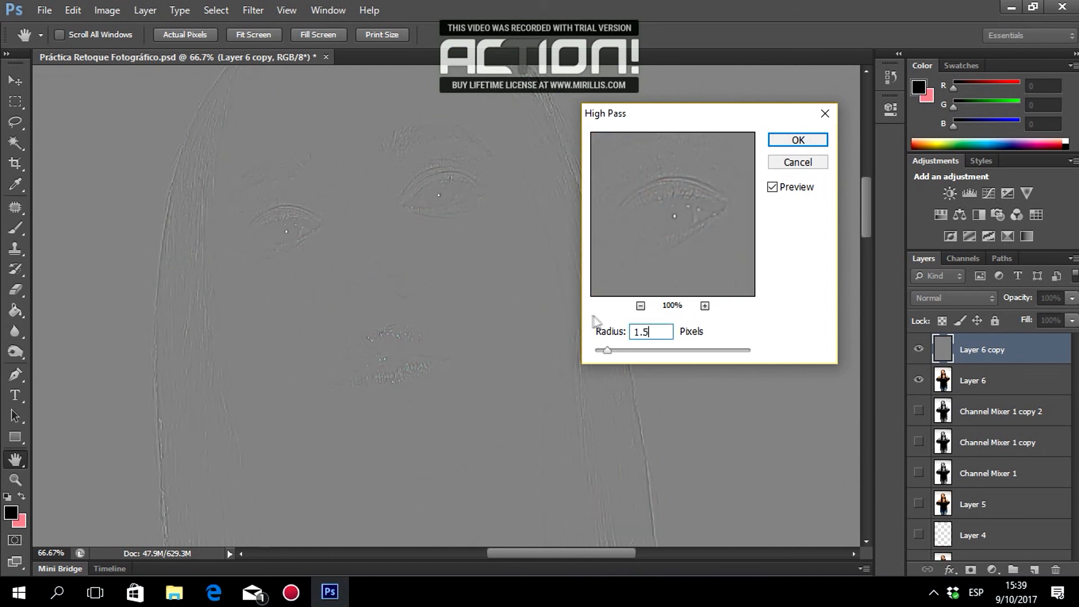
{"action": "left_click_drag", "start_coordinate": [645, 216], "coordinate": [665, 204]}
{"action": "left_click_drag", "start_coordinate": [698, 248], "coordinate": [660, 208]}
{"action": "left_click_drag", "start_coordinate": [698, 242], "coordinate": [662, 181]}
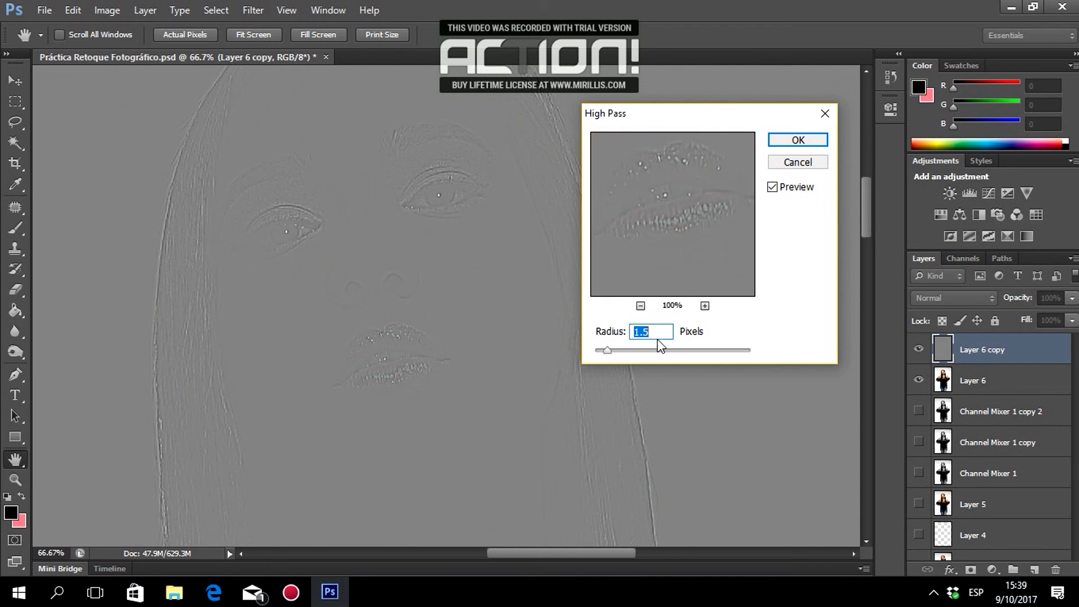
{"action": "left_click", "coordinate": [616, 330]}
{"action": "type", "text": "1"}
{"action": "left_click_drag", "start_coordinate": [618, 163], "coordinate": [678, 271]}
{"action": "left_click_drag", "start_coordinate": [655, 223], "coordinate": [694, 236]}
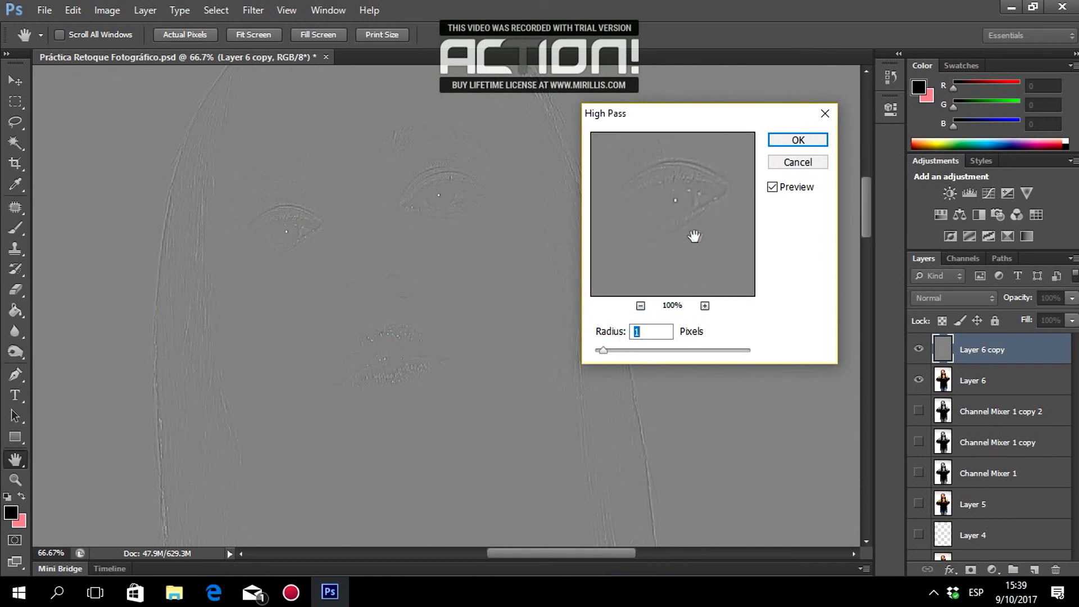
{"action": "left_click", "coordinate": [797, 139]}
{"action": "key", "text": "v"}
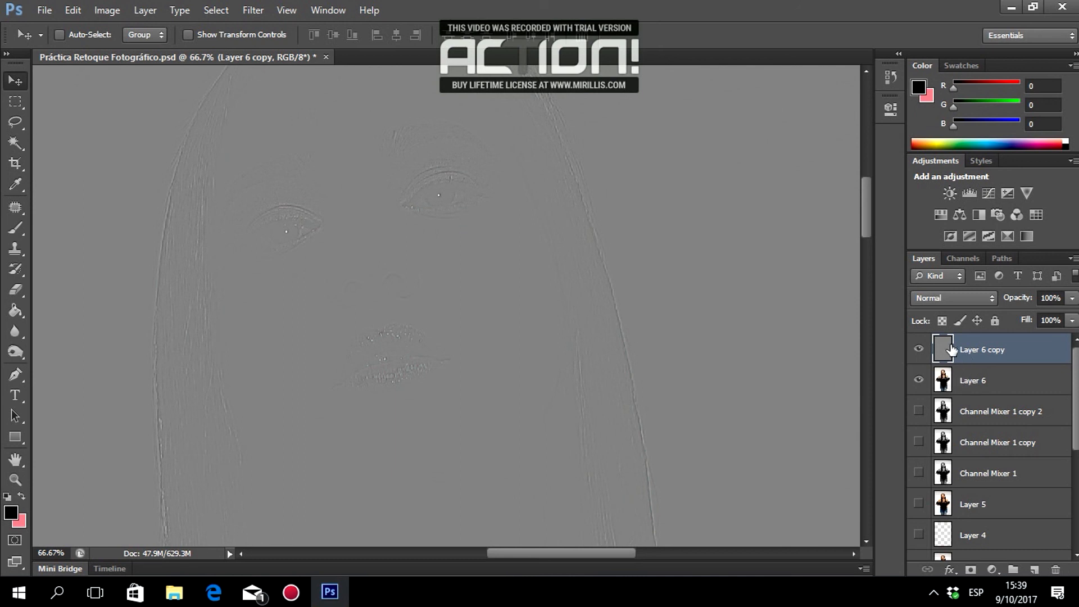
Blend Layer 6 copy in Overlay mode and toggle it to check the sharpening.
{"action": "left_click", "coordinate": [927, 303]}
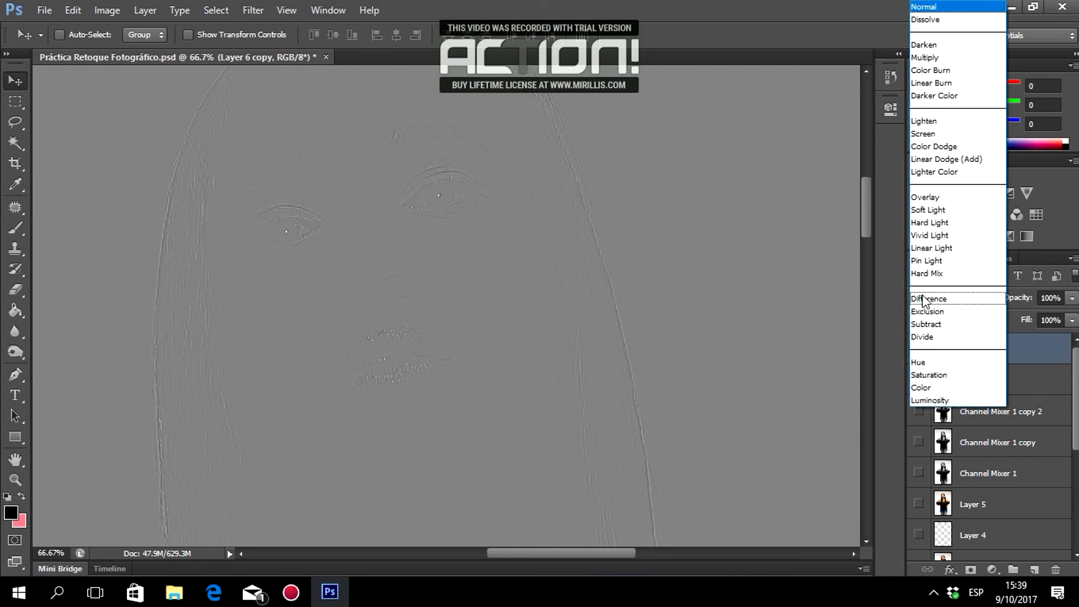
{"action": "left_click", "coordinate": [927, 197]}
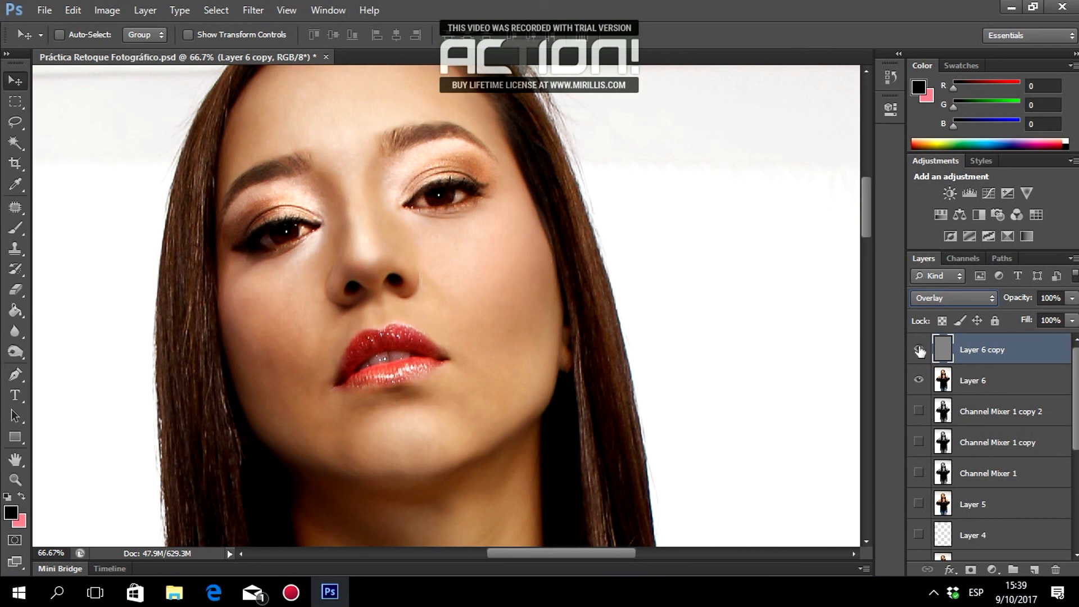
{"action": "left_click", "coordinate": [919, 350]}
{"action": "left_click", "coordinate": [918, 349]}
Zoom in on the woman's left eye and compare it with and without sharpening.
{"action": "left_click", "coordinate": [16, 479]}
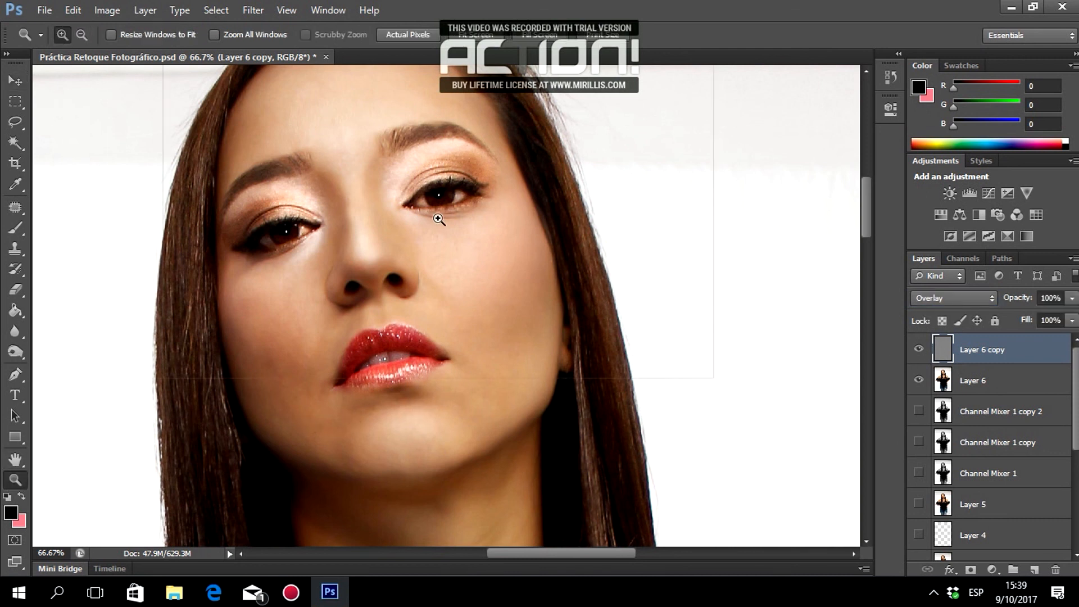
{"action": "left_click", "coordinate": [438, 219]}
{"action": "left_click", "coordinate": [438, 216]}
{"action": "left_click", "coordinate": [435, 224]}
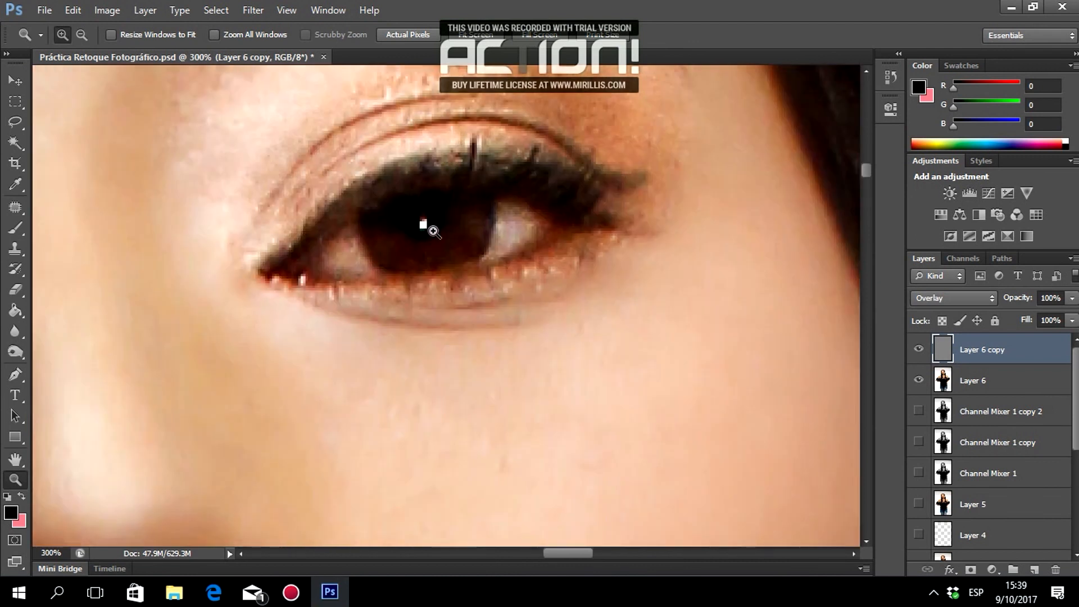
{"action": "scroll", "coordinate": [432, 230], "scroll_direction": "up", "scroll_amount": 3}
{"action": "left_click", "coordinate": [919, 350]}
{"action": "left_click", "coordinate": [919, 351]}
{"action": "left_click", "coordinate": [918, 351]}
{"action": "left_click", "coordinate": [918, 351]}
Compare the lips with and without the Overlay sharpening layer.
{"action": "scroll", "coordinate": [351, 429], "scroll_direction": "down", "scroll_amount": 15}
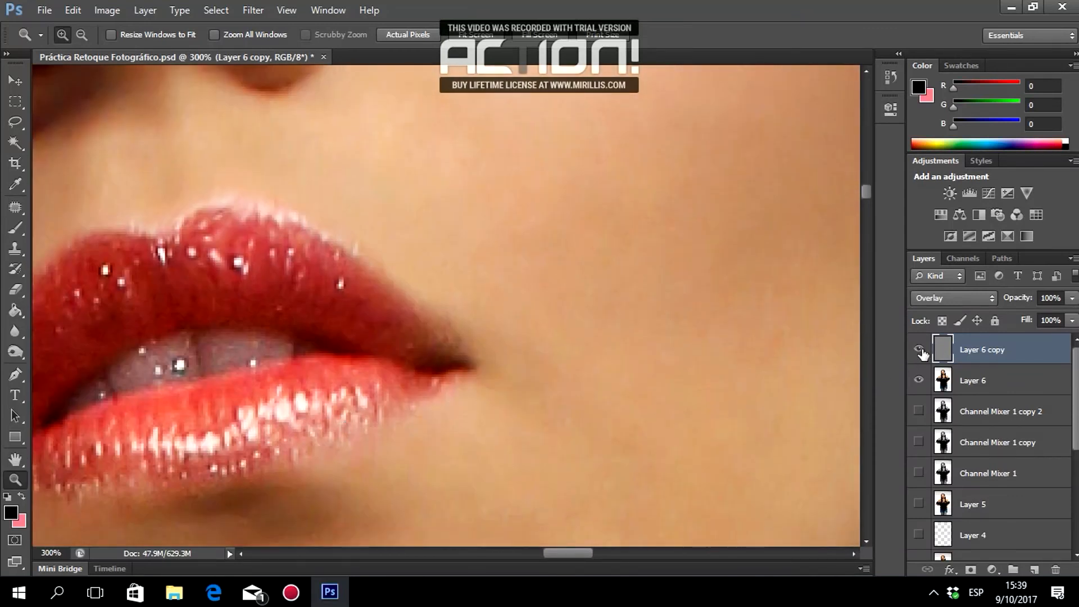
{"action": "left_click", "coordinate": [921, 351]}
{"action": "left_click", "coordinate": [921, 351]}
{"action": "left_click", "coordinate": [921, 351]}
{"action": "left_click", "coordinate": [920, 351]}
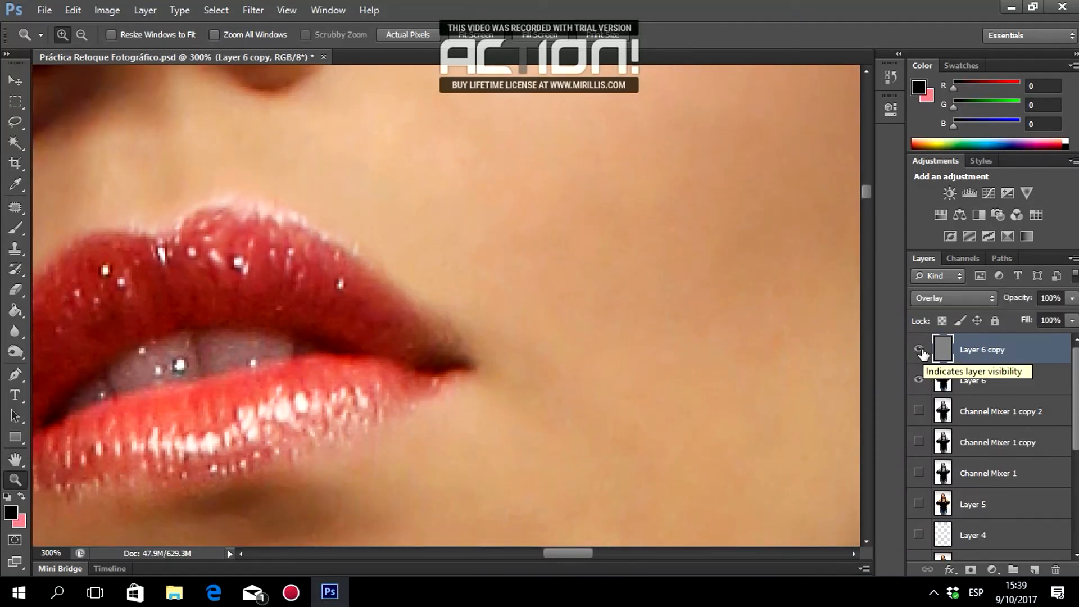
Zoom out to 50%, recheck the sharpening, and select Layer 6 together with Layer 6 copy.
{"action": "left_click", "coordinate": [81, 34]}
{"action": "left_click", "coordinate": [222, 195]}
{"action": "left_click", "coordinate": [221, 192]}
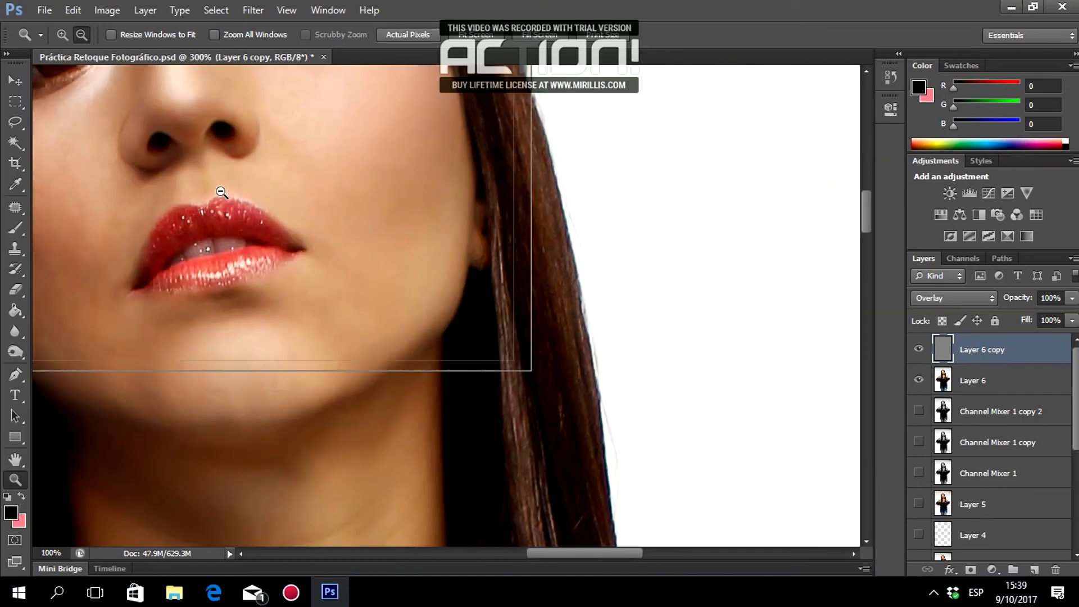
{"action": "left_click", "coordinate": [221, 193]}
{"action": "left_click", "coordinate": [198, 193]}
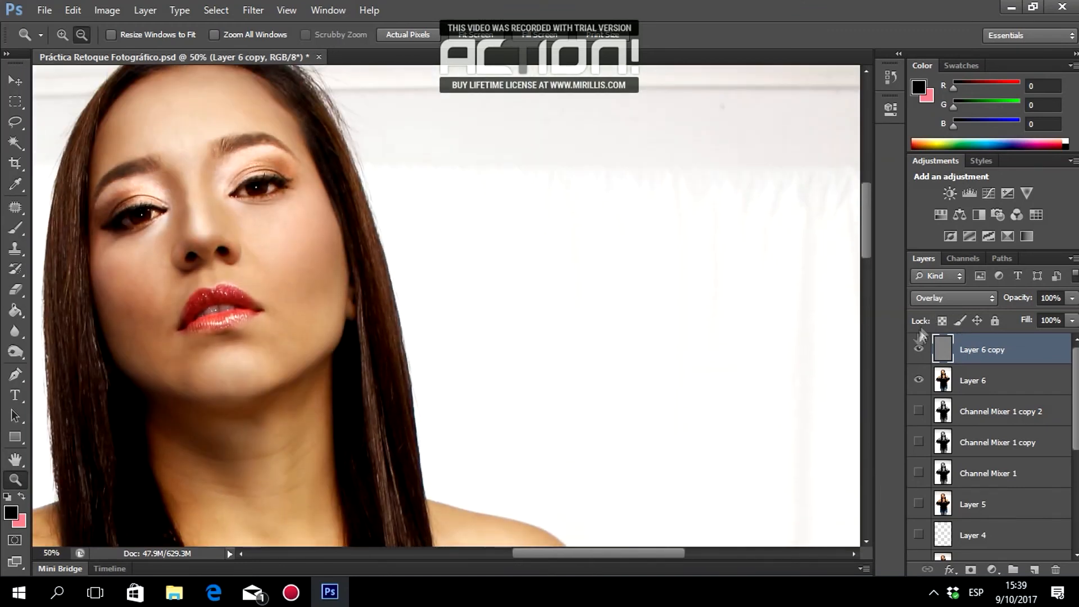
{"action": "left_click", "coordinate": [916, 348]}
{"action": "left_click", "coordinate": [916, 348]}
{"action": "left_click", "coordinate": [916, 350]}
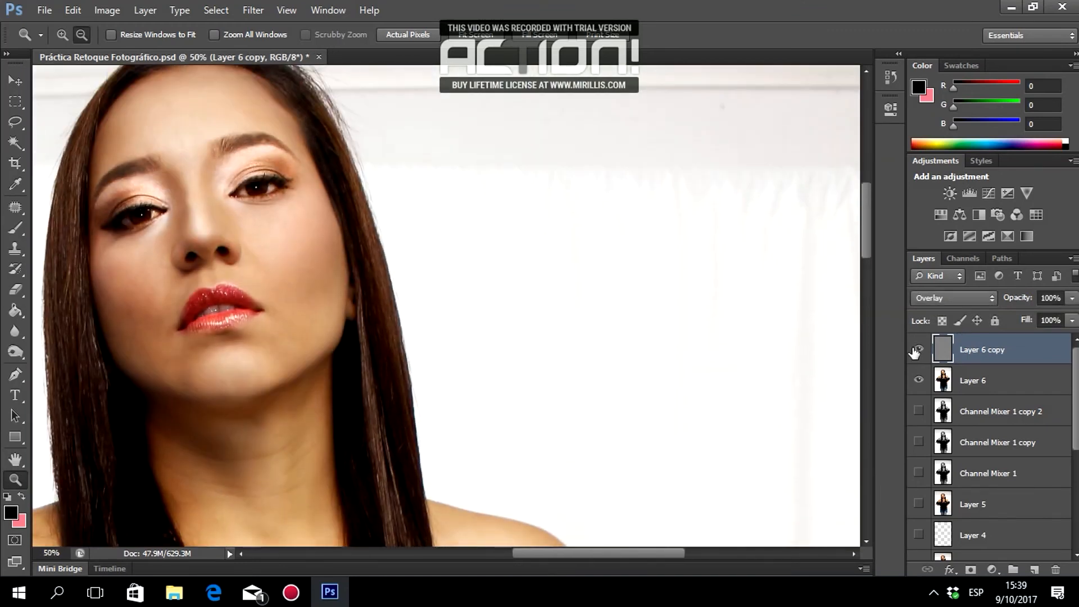
{"action": "left_click", "coordinate": [965, 380], "text": "shift"}
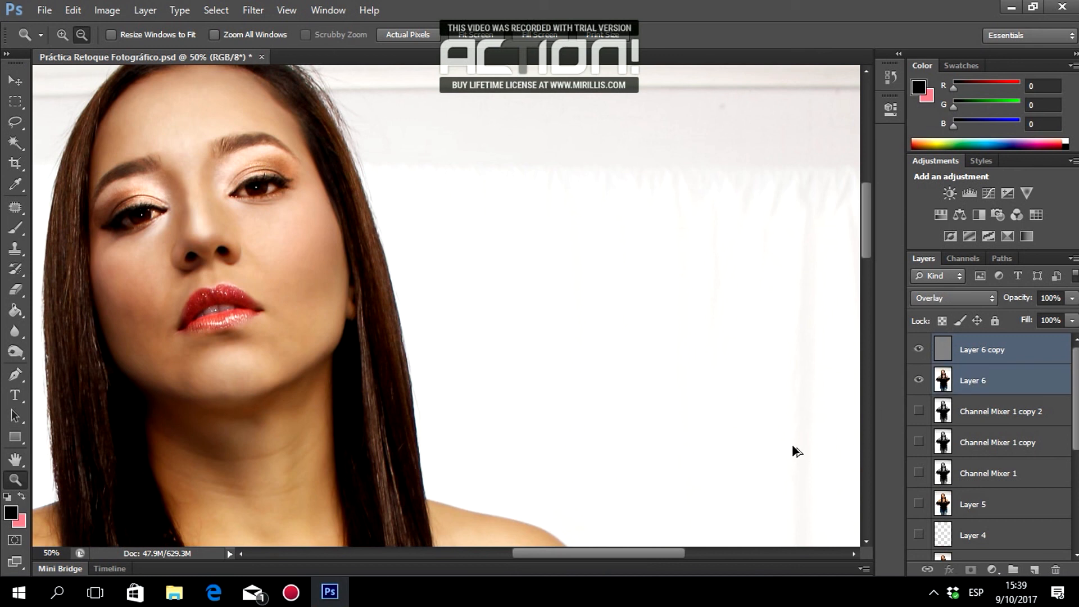
Stamp the visible layers into a new merged Layer 7.
{"action": "key", "text": "ctrl+alt+shift+e"}
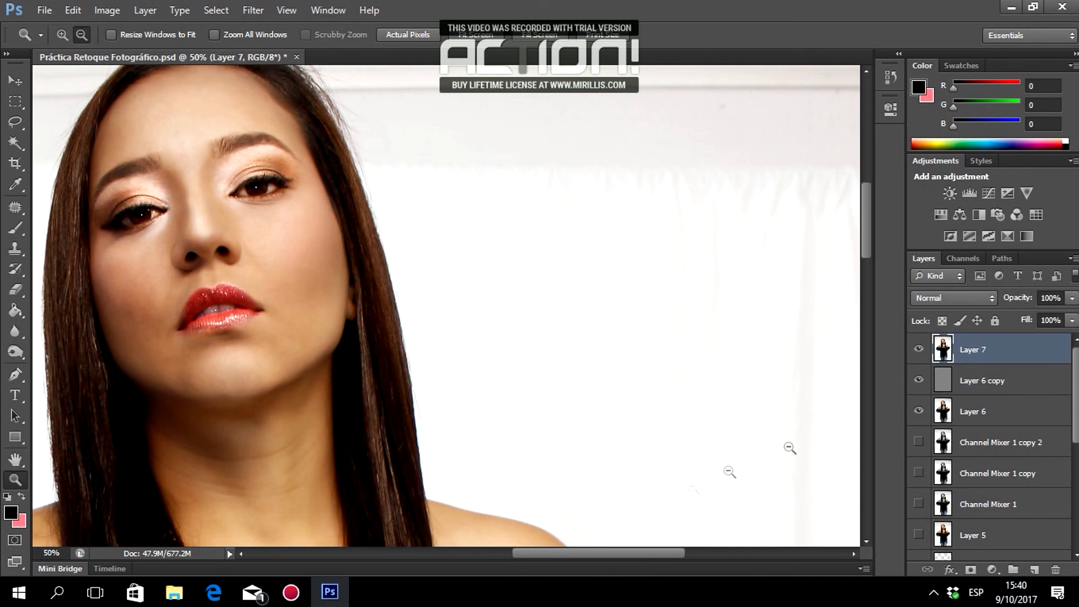
{"action": "left_click_drag", "start_coordinate": [600, 552], "coordinate": [541, 547]}
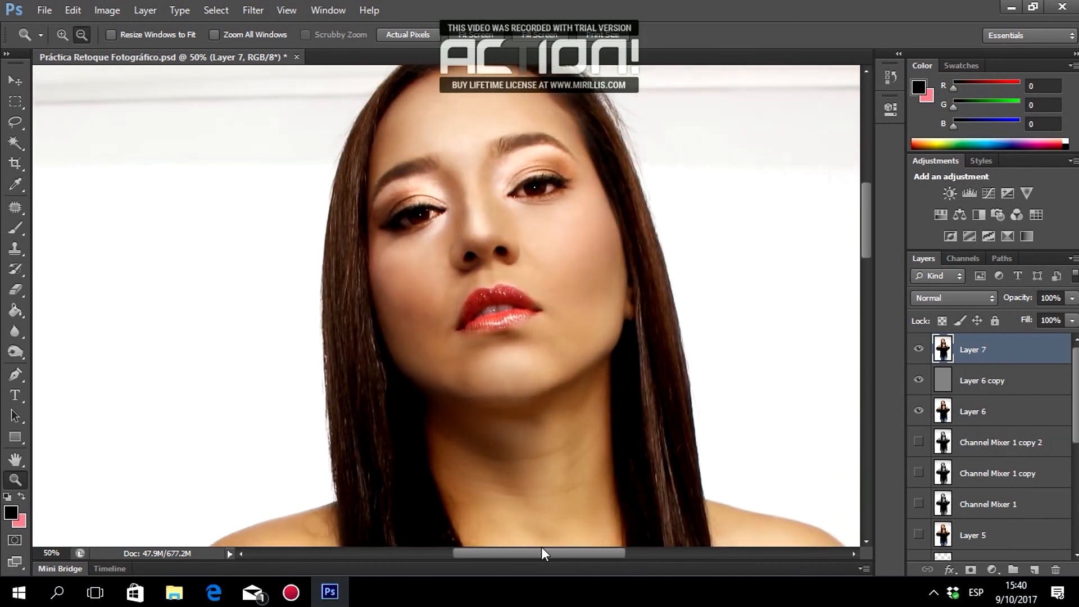
{"action": "scroll", "coordinate": [648, 465], "scroll_direction": "up", "scroll_amount": 1}
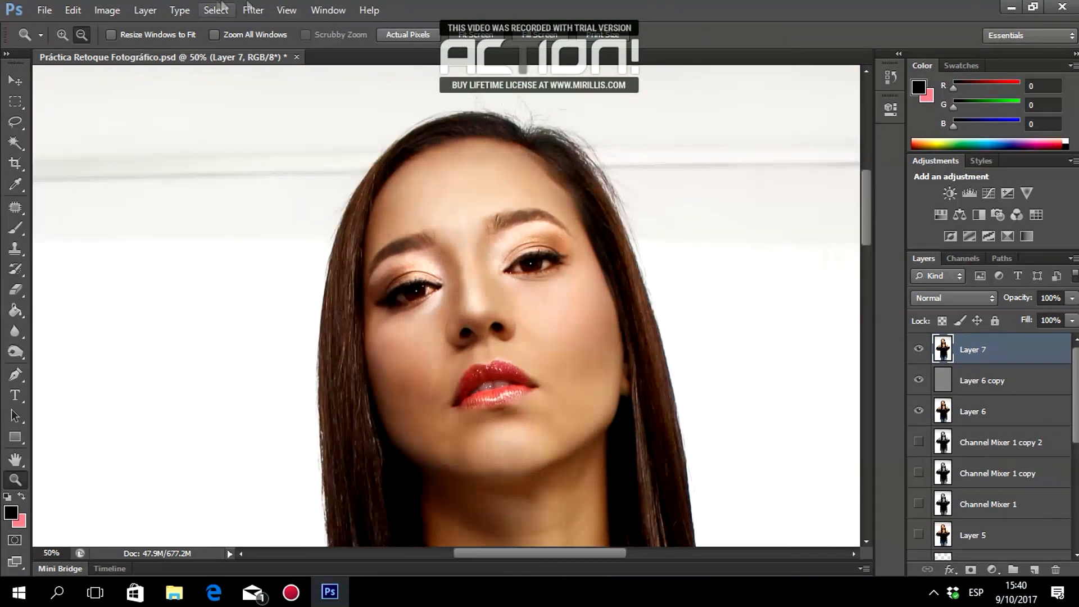
Apply Unsharp Mask to Layer 7 with amount 99%, radius 1 pixel, threshold 0.
{"action": "left_click", "coordinate": [252, 12]}
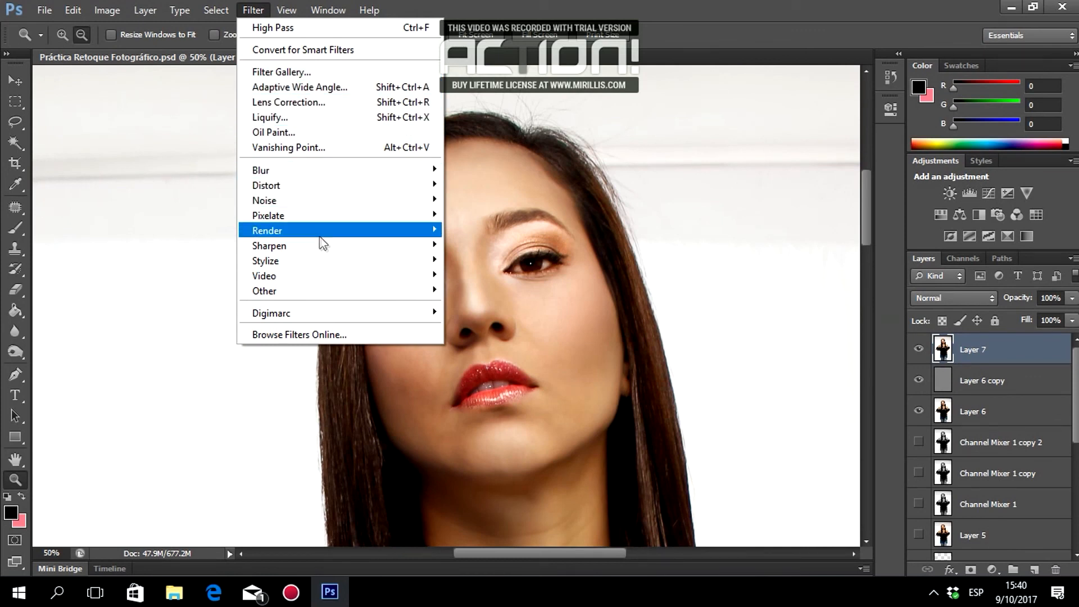
{"action": "mouse_move", "coordinate": [335, 244]}
{"action": "left_click", "coordinate": [475, 305]}
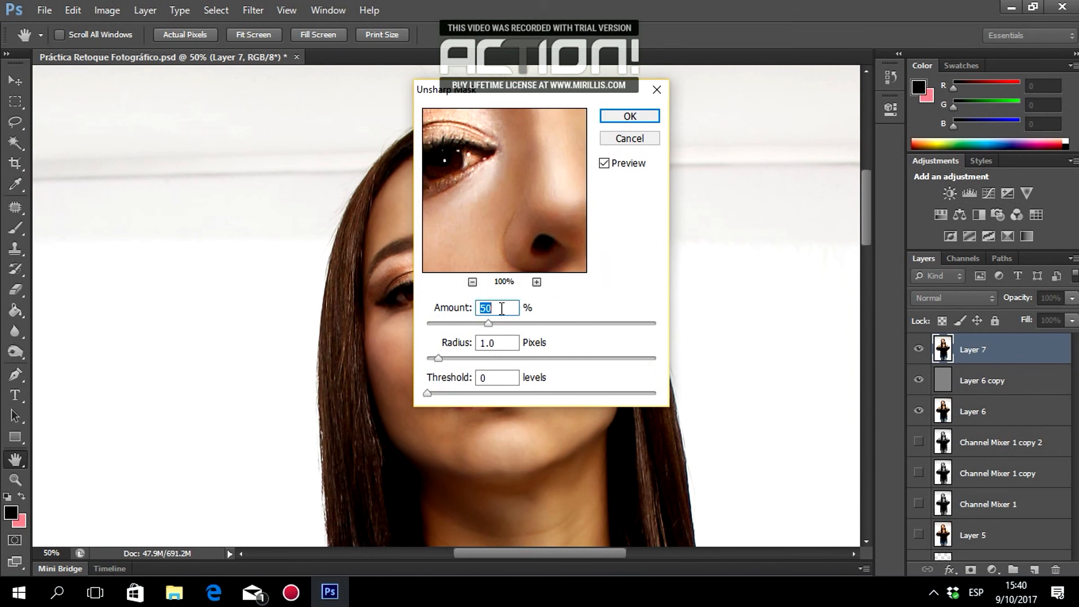
{"action": "type", "text": "90"}
{"action": "mouse_move", "coordinate": [465, 183]}
{"action": "left_mouse_down"}
{"action": "mouse_move", "coordinate": [549, 215]}
{"action": "mouse_move", "coordinate": [470, 203]}
{"action": "left_mouse_up"}
{"action": "left_click_drag", "start_coordinate": [543, 232], "coordinate": [515, 173]}
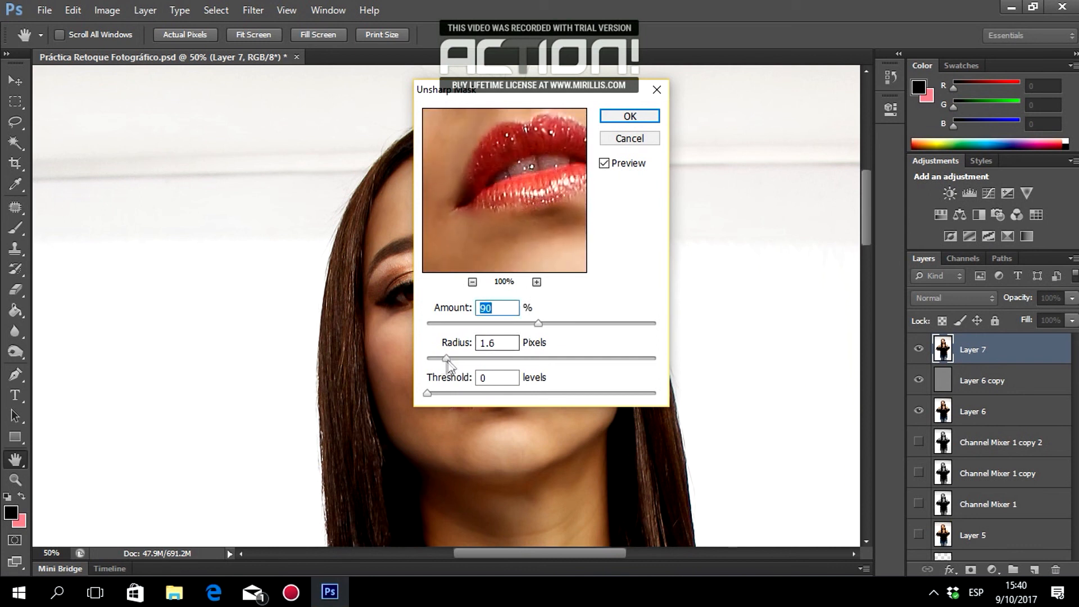
{"action": "left_click_drag", "start_coordinate": [437, 358], "coordinate": [498, 357]}
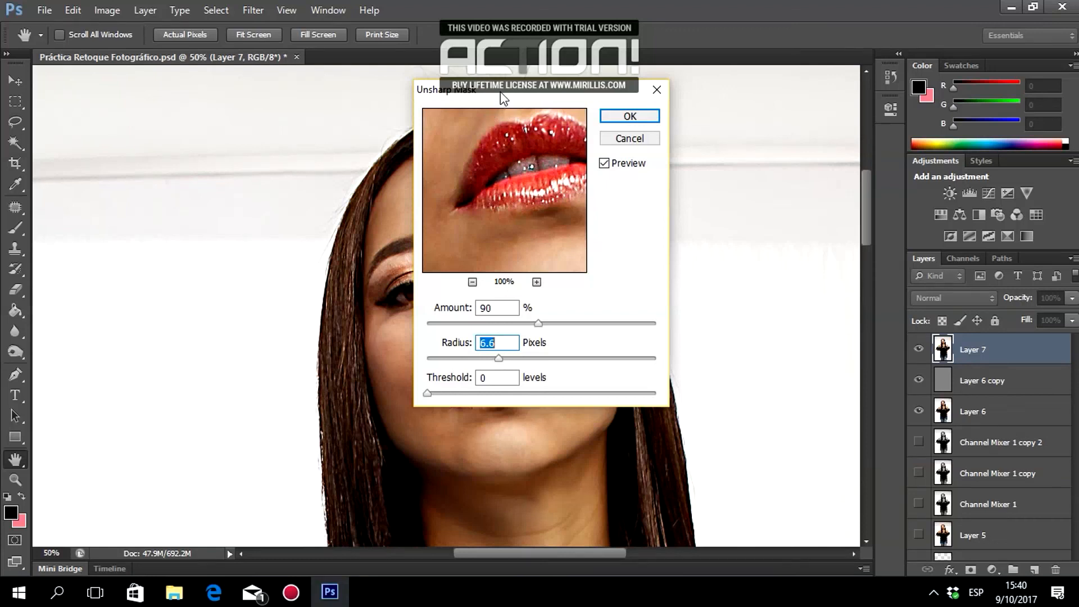
{"action": "left_click_drag", "start_coordinate": [499, 91], "coordinate": [677, 37]}
{"action": "left_click_drag", "start_coordinate": [675, 304], "coordinate": [638, 307]}
{"action": "type", "text": "1"}
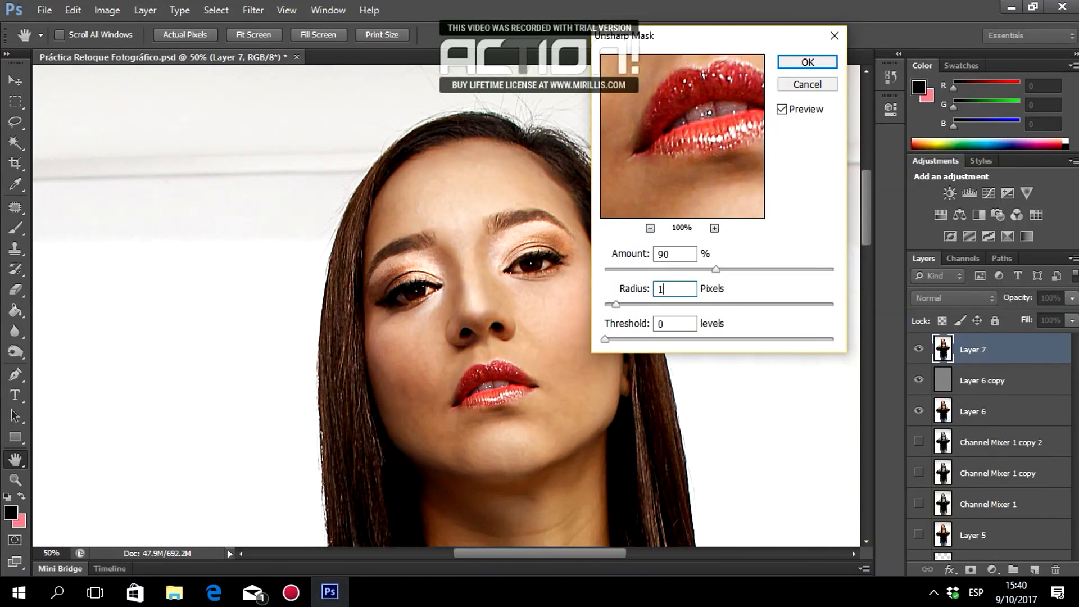
{"action": "key", "text": "shift+Tab"}
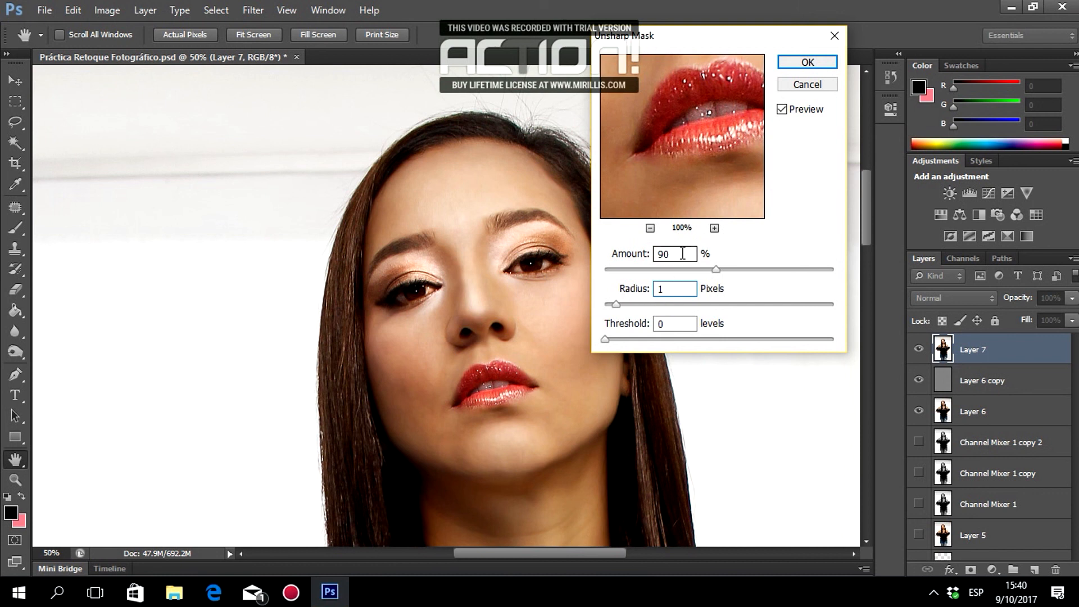
{"action": "type", "text": "99"}
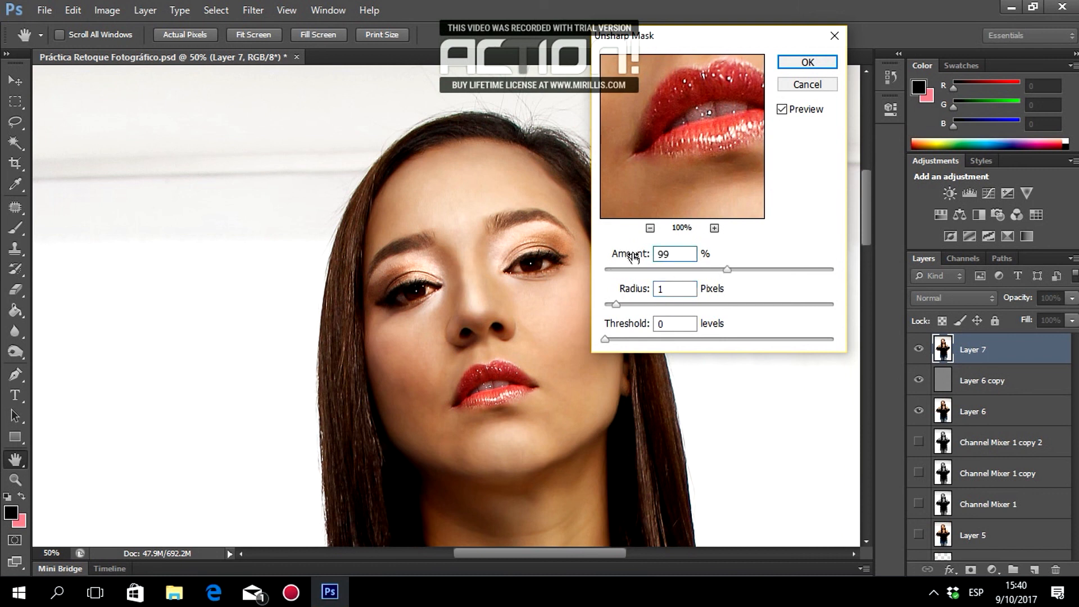
{"action": "left_click", "coordinate": [798, 61]}
{"action": "key", "text": "z"}
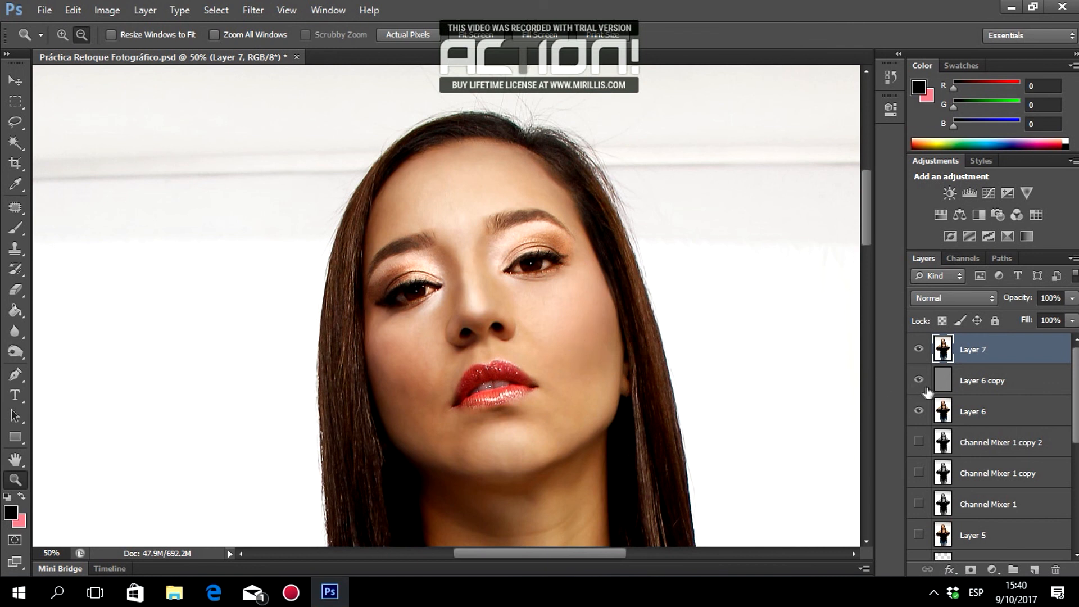
Select Layers 7, 6 copy and 6, stamp them into Layer 8, and hide them.
{"action": "left_click", "coordinate": [961, 413], "text": "shift"}
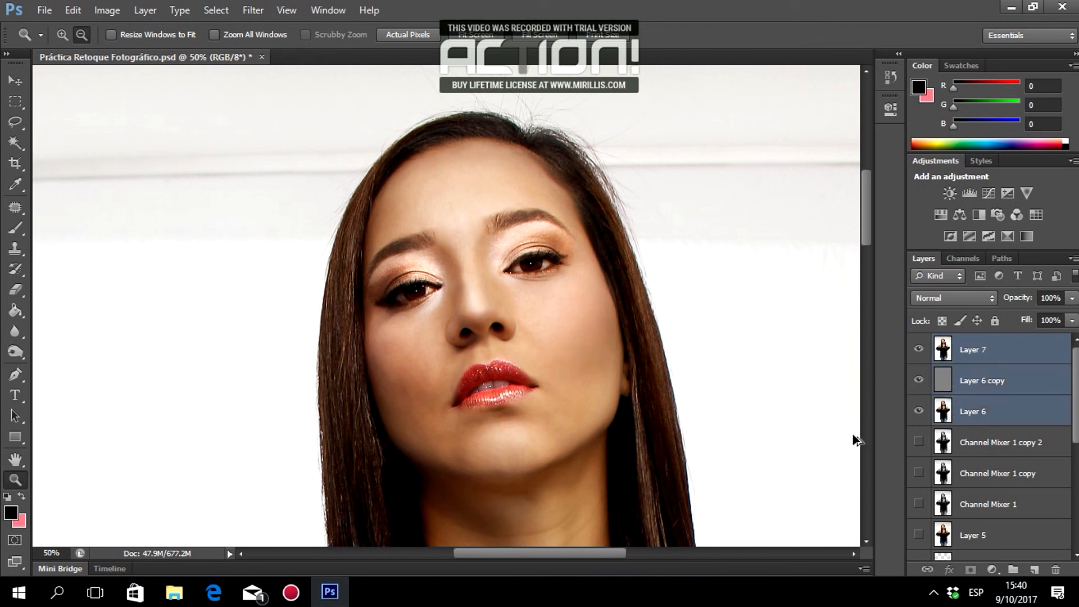
{"action": "key", "text": "ctrl+shift+alt+e"}
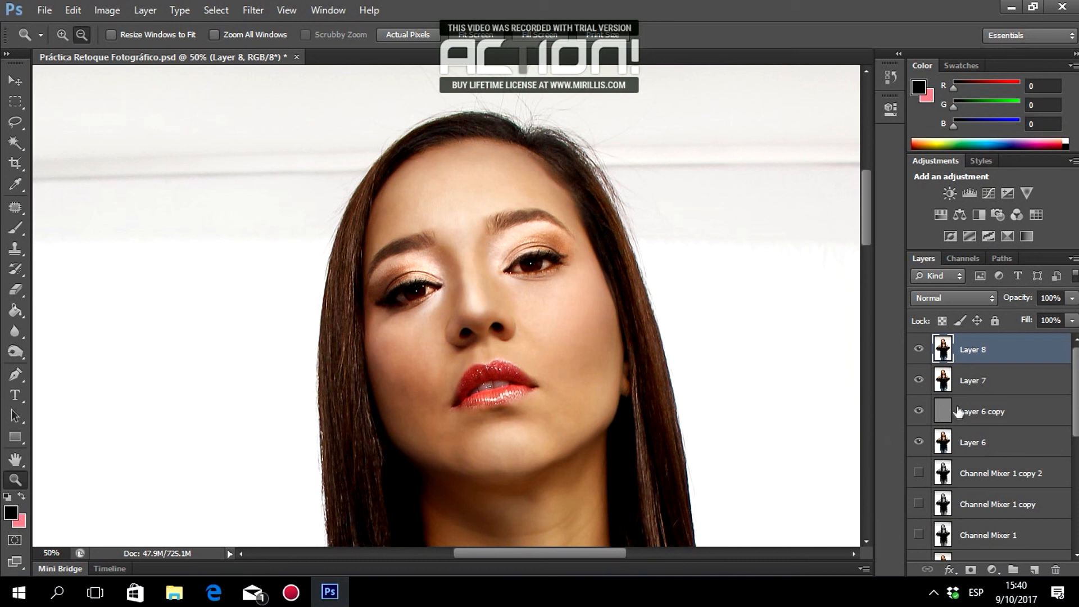
{"action": "left_click_drag", "start_coordinate": [920, 380], "coordinate": [915, 449]}
Toggle Layer 8 at 66.67% zoom to compare the retouched face with the original.
{"action": "left_click", "coordinate": [917, 349]}
{"action": "left_click", "coordinate": [918, 349]}
{"action": "left_click", "coordinate": [918, 350]}
{"action": "left_click", "coordinate": [553, 319]}
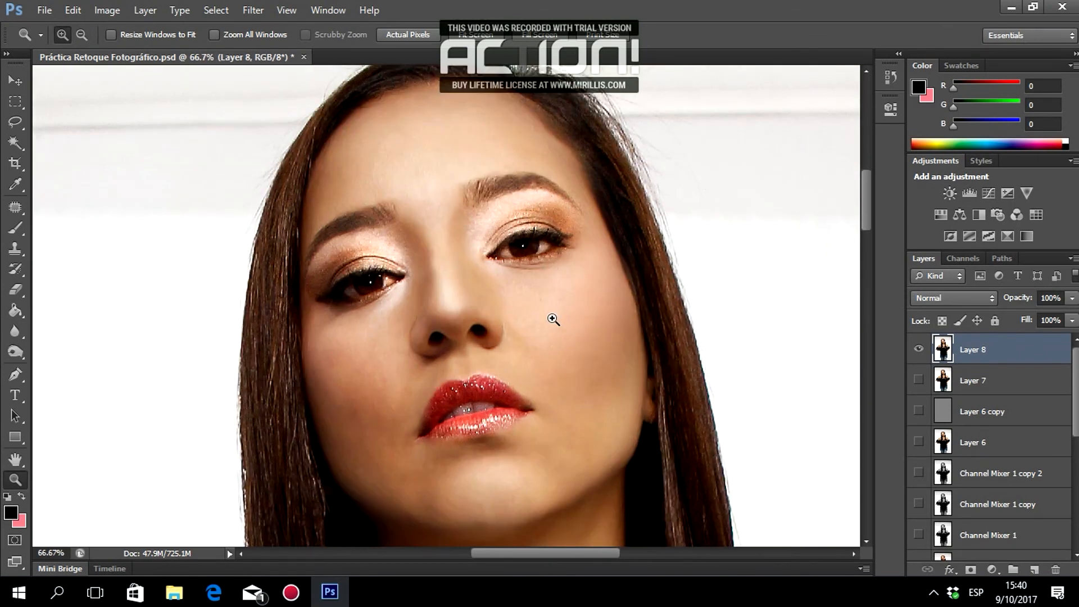
{"action": "left_click", "coordinate": [918, 351]}
{"action": "left_click", "coordinate": [918, 351]}
{"action": "left_click", "coordinate": [918, 350]}
{"action": "left_click", "coordinate": [918, 351]}
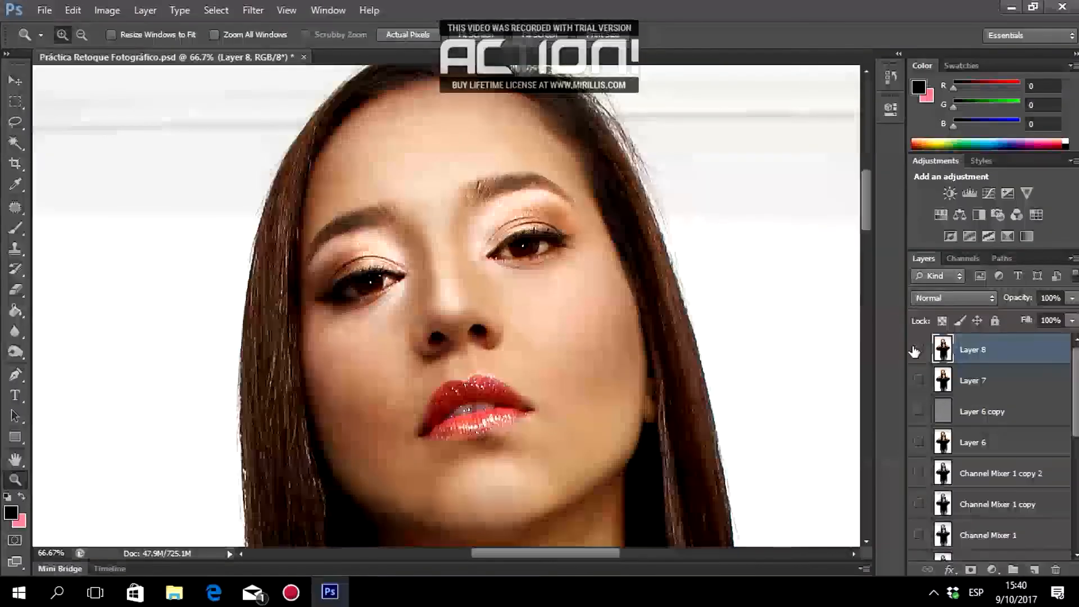
{"action": "left_click", "coordinate": [918, 351]}
{"action": "left_click", "coordinate": [918, 350]}
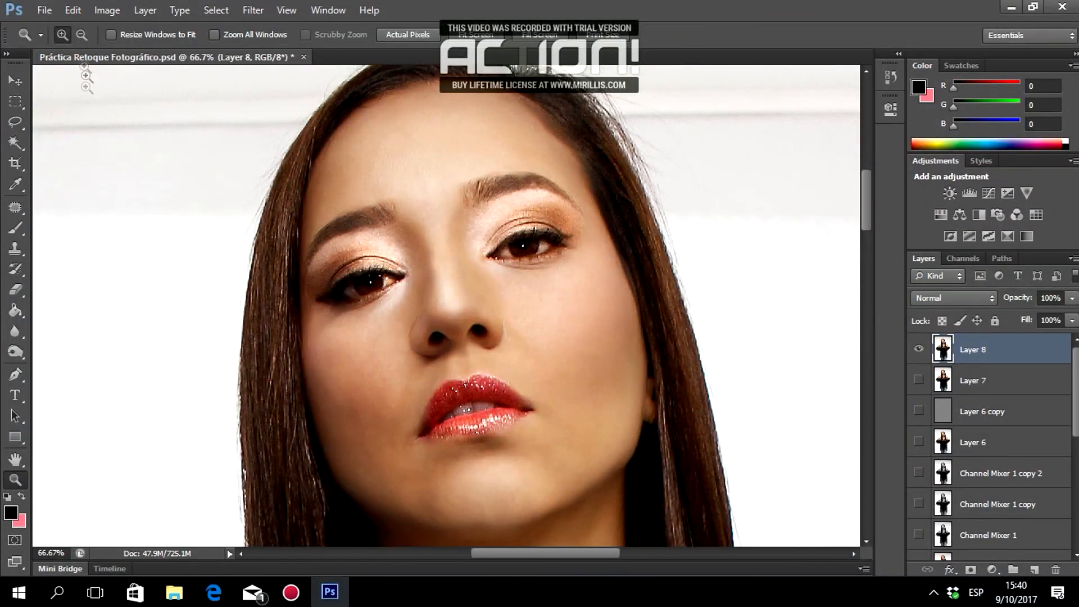
Zoom out to 12.5% to view the whole retouched figure.
{"action": "left_click", "coordinate": [83, 38]}
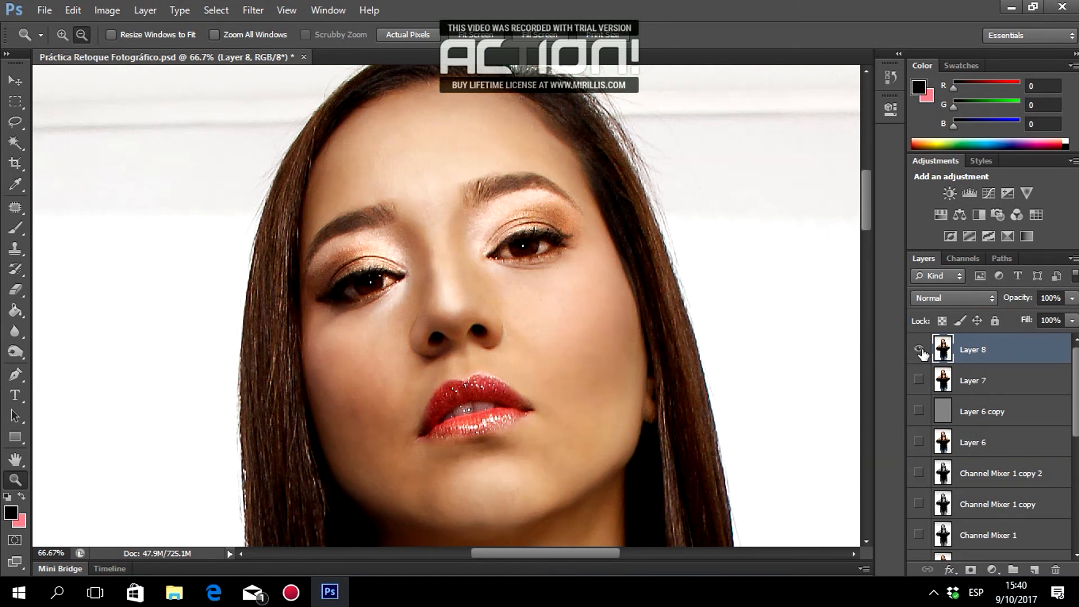
{"action": "left_click", "coordinate": [535, 337]}
{"action": "left_click", "coordinate": [535, 337]}
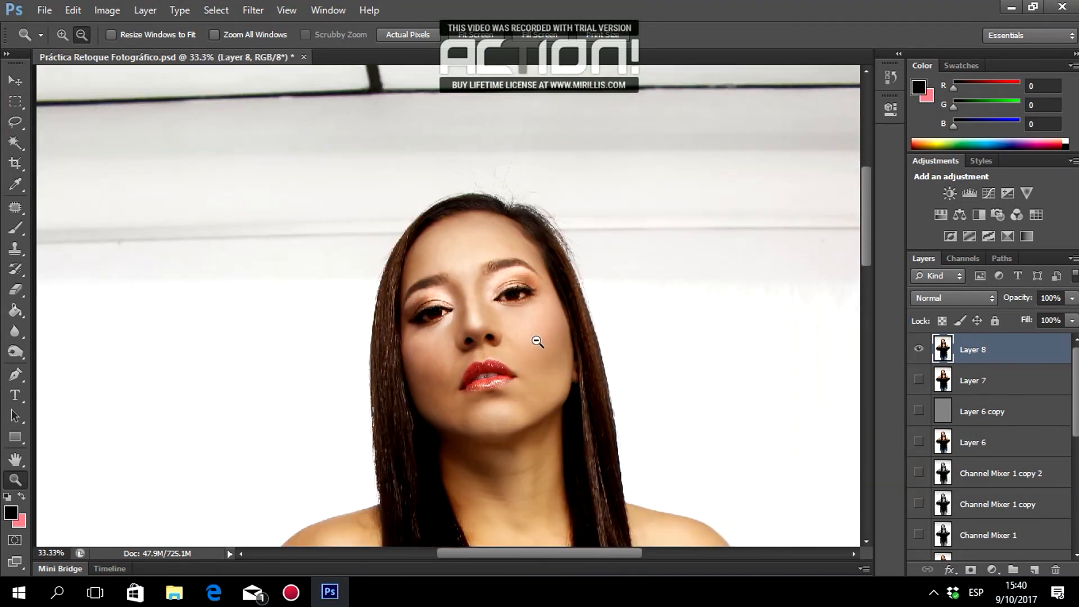
{"action": "scroll", "coordinate": [535, 336], "scroll_direction": "down", "scroll_amount": 3}
{"action": "left_click", "coordinate": [536, 337]}
{"action": "left_click", "coordinate": [536, 337]}
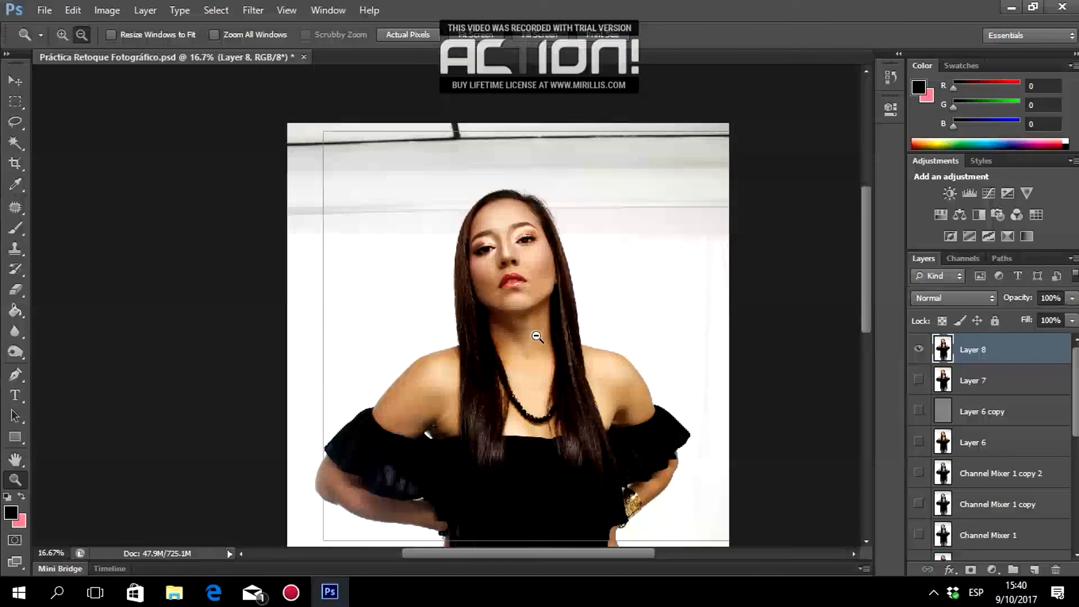
{"action": "left_click", "coordinate": [539, 336]}
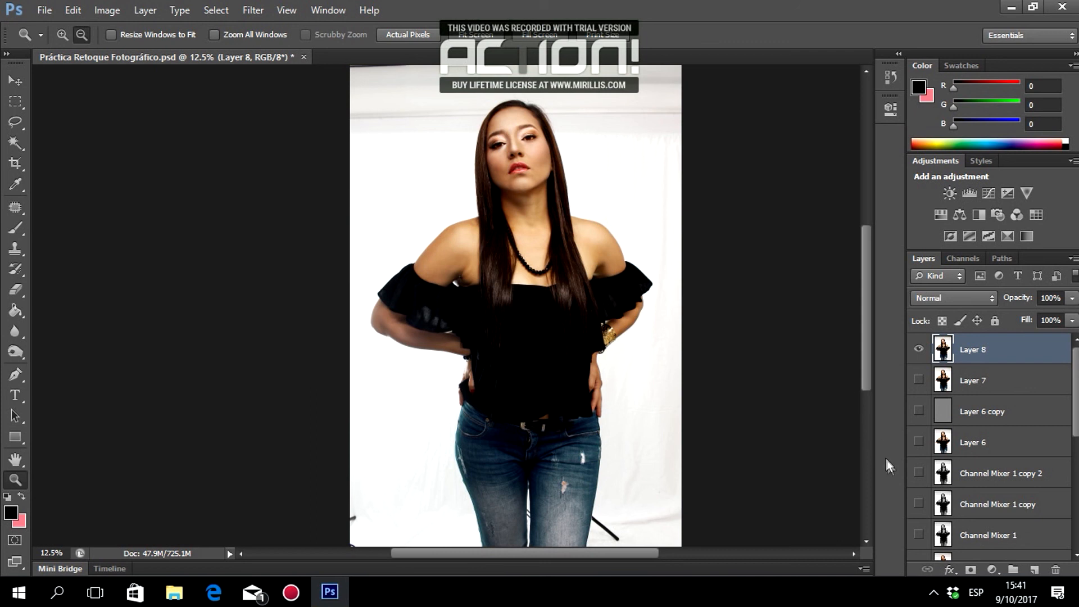
Switch to the Move tool and bring up the Filter menu.
{"action": "key", "text": "v"}
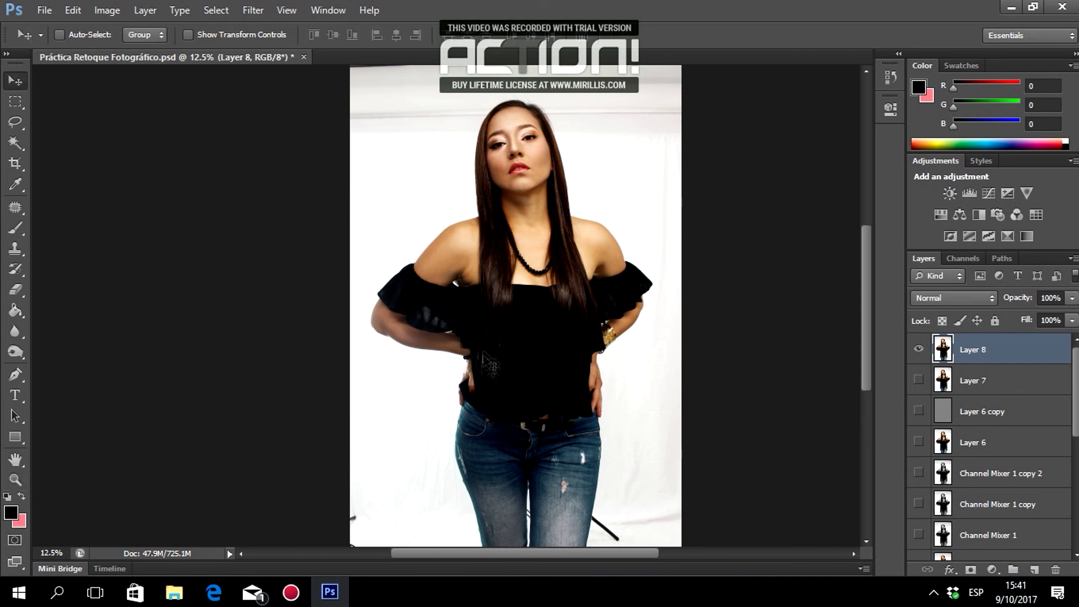
{"action": "left_click", "coordinate": [253, 10]}
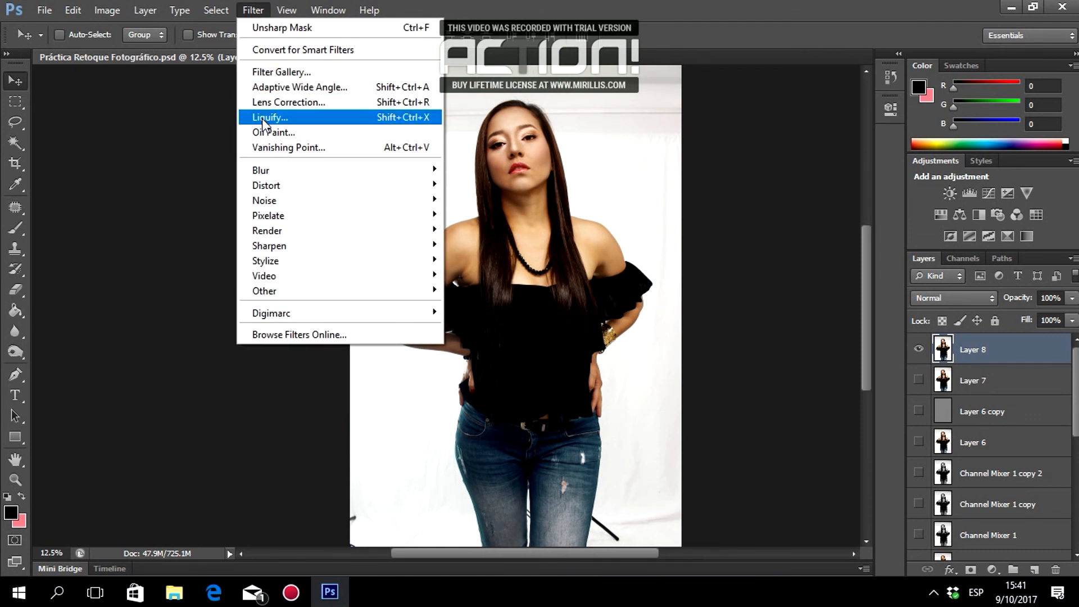
In Liquify, choose the Pucker tool and set the brush size to 2500.
{"action": "left_click", "coordinate": [263, 118]}
{"action": "left_click", "coordinate": [21, 93]}
{"action": "left_click", "coordinate": [909, 160]}
{"action": "type", "text": "1000"}
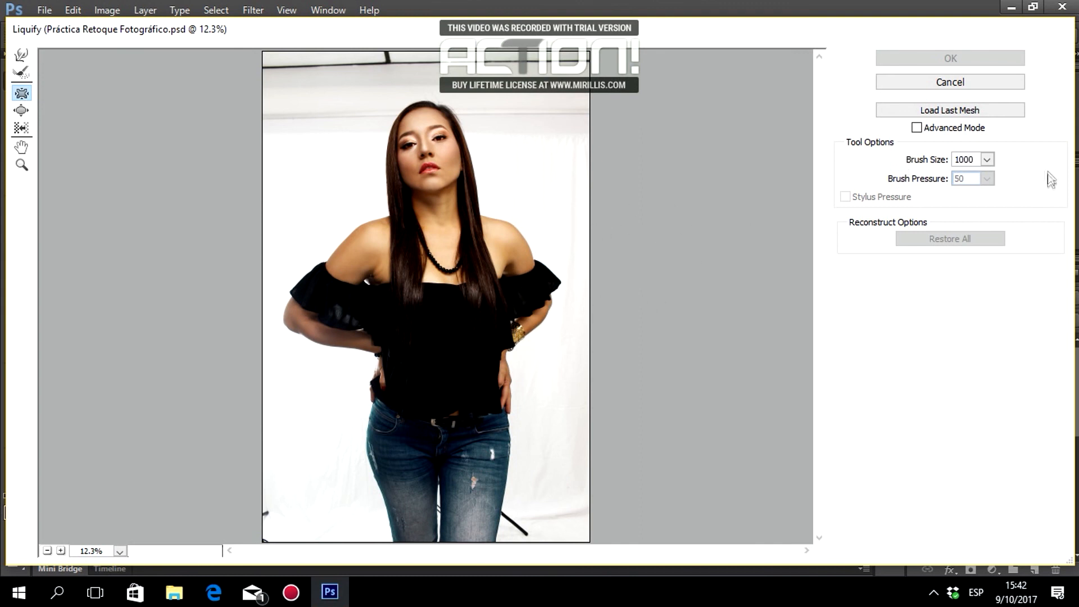
{"action": "left_click", "coordinate": [904, 163]}
{"action": "type", "text": "2500"}
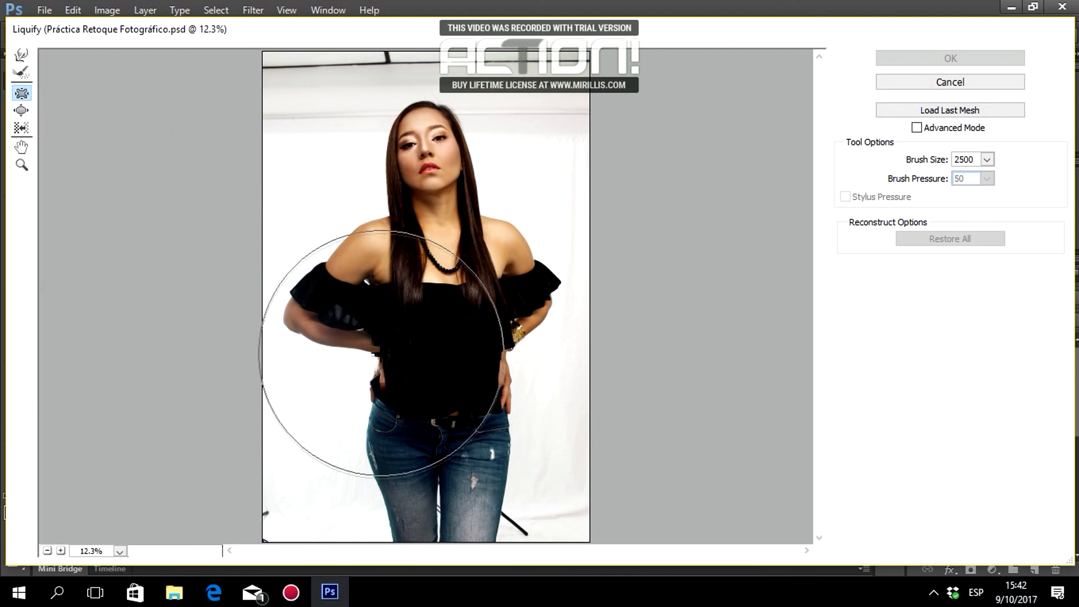
Pucker the model's waist slightly, undoing the stronger attempts.
{"action": "left_click", "coordinate": [447, 377]}
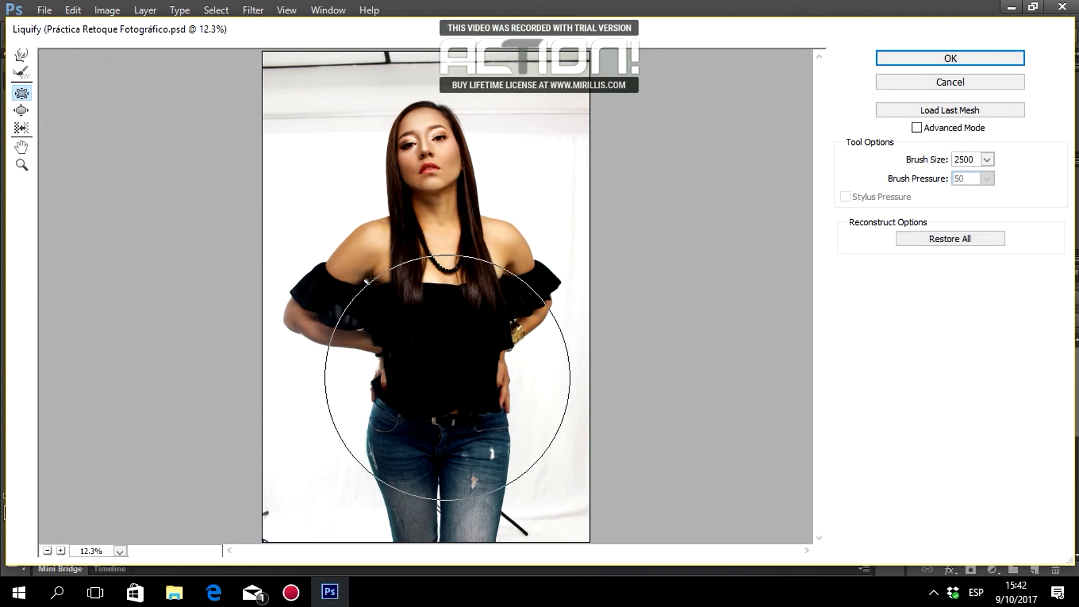
{"action": "key", "text": "ctrl+z"}
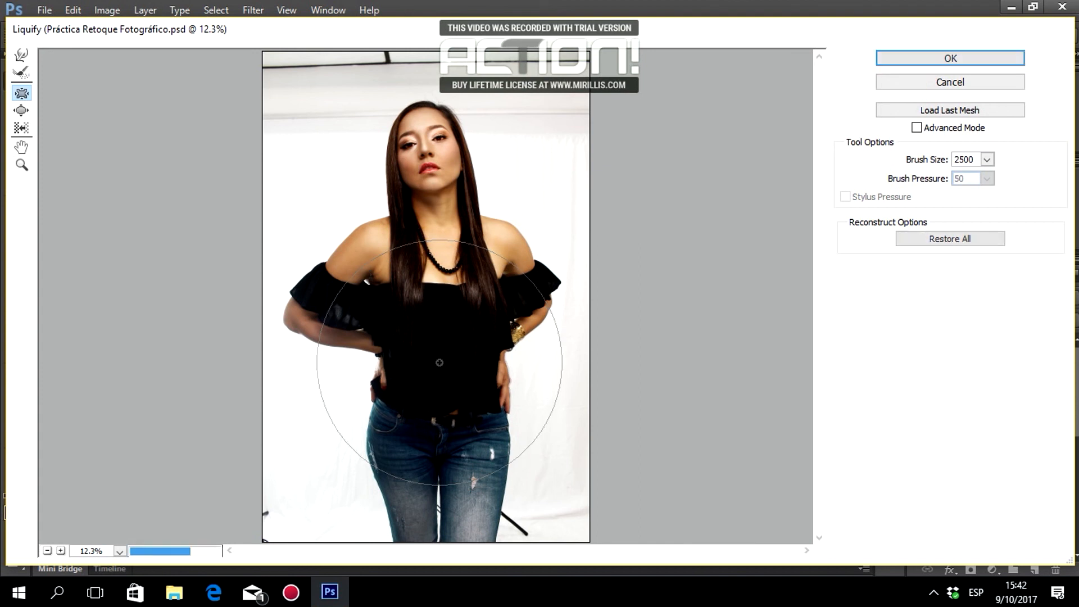
{"action": "left_click", "coordinate": [439, 362]}
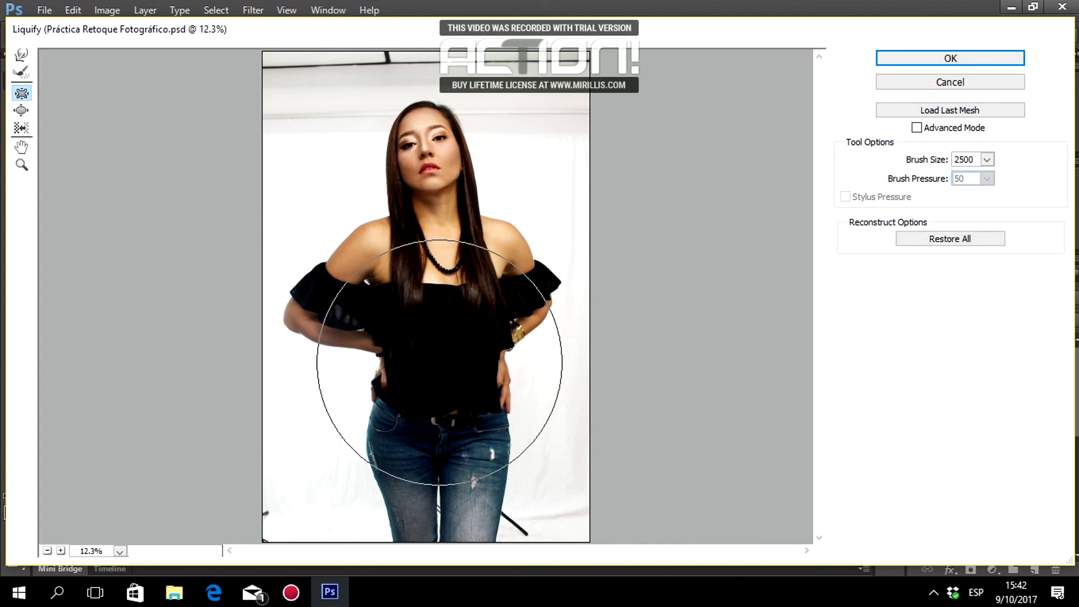
{"action": "key", "text": "ctrl+z"}
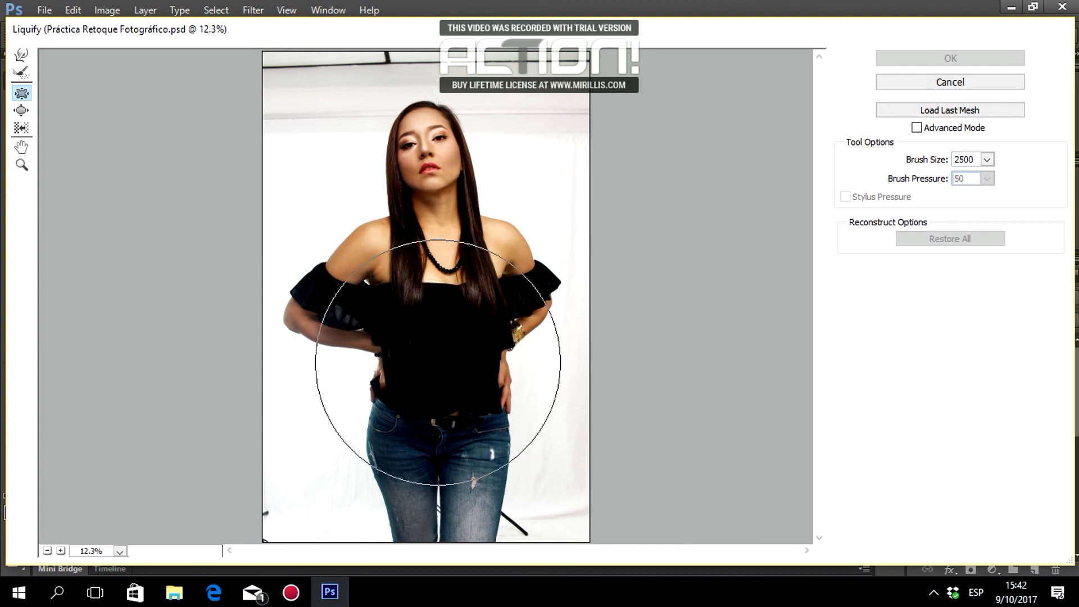
{"action": "left_click", "coordinate": [438, 362]}
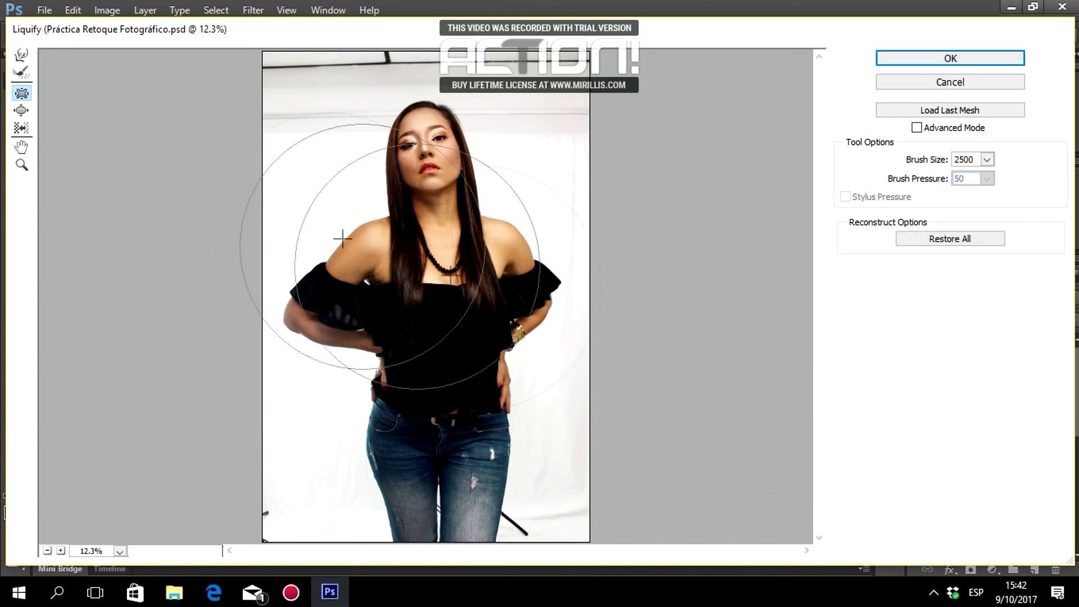
Swell the hips with the Bloat tool and apply the Liquify result to Layer 8.
{"action": "left_click", "coordinate": [21, 110]}
{"action": "left_click", "coordinate": [440, 440]}
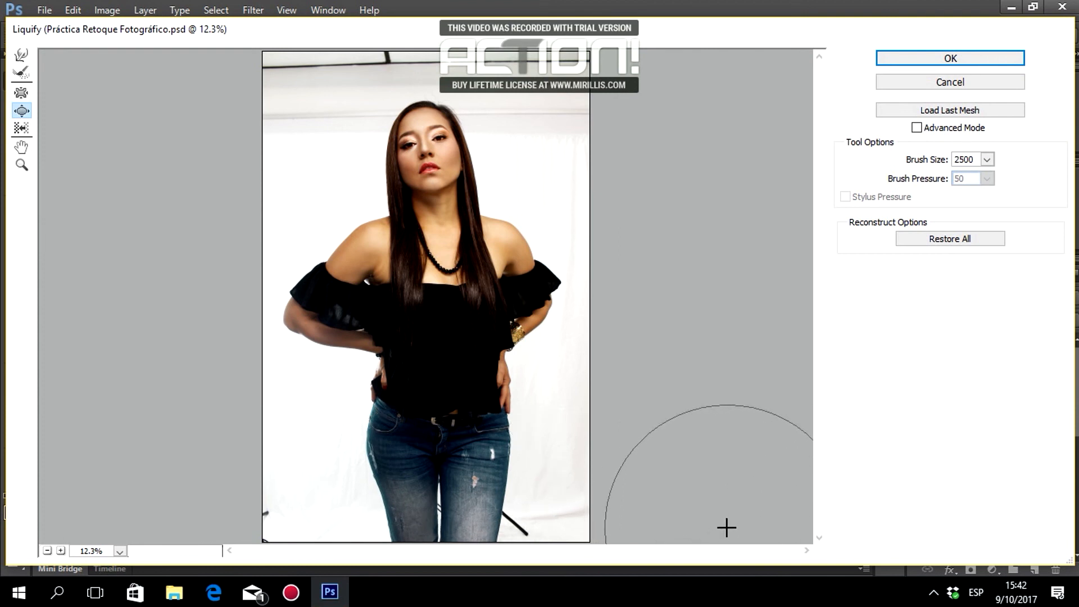
{"action": "key", "text": "ctrl+z"}
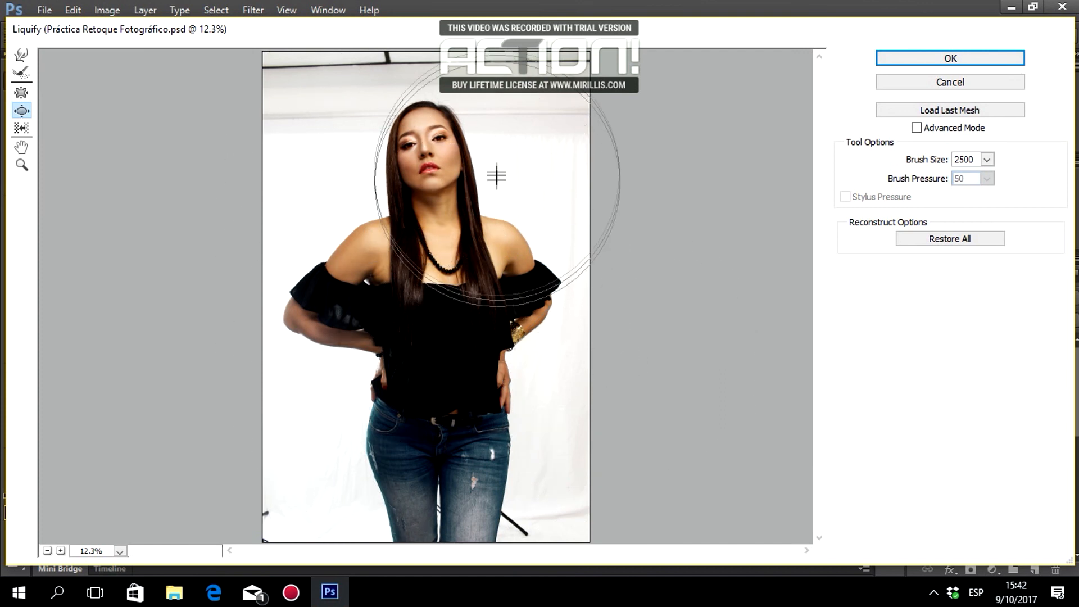
{"action": "left_click", "coordinate": [955, 58]}
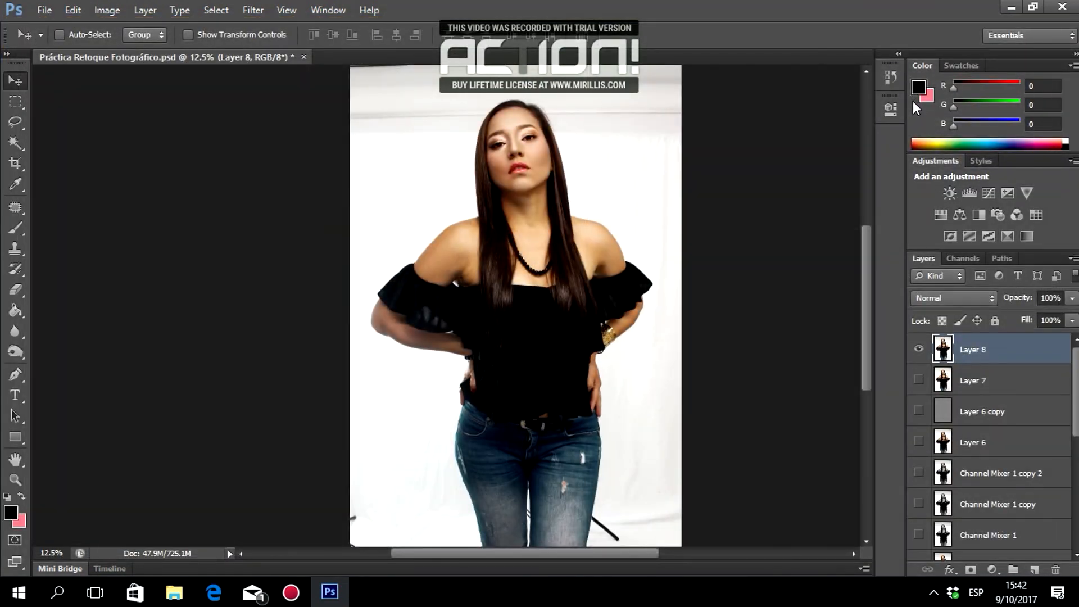
Zoom the view in on the model's face and hairline.
{"action": "scroll", "coordinate": [671, 243], "scroll_direction": "up", "scroll_amount": 3}
{"action": "scroll", "coordinate": [650, 243], "scroll_direction": "down", "scroll_amount": 3}
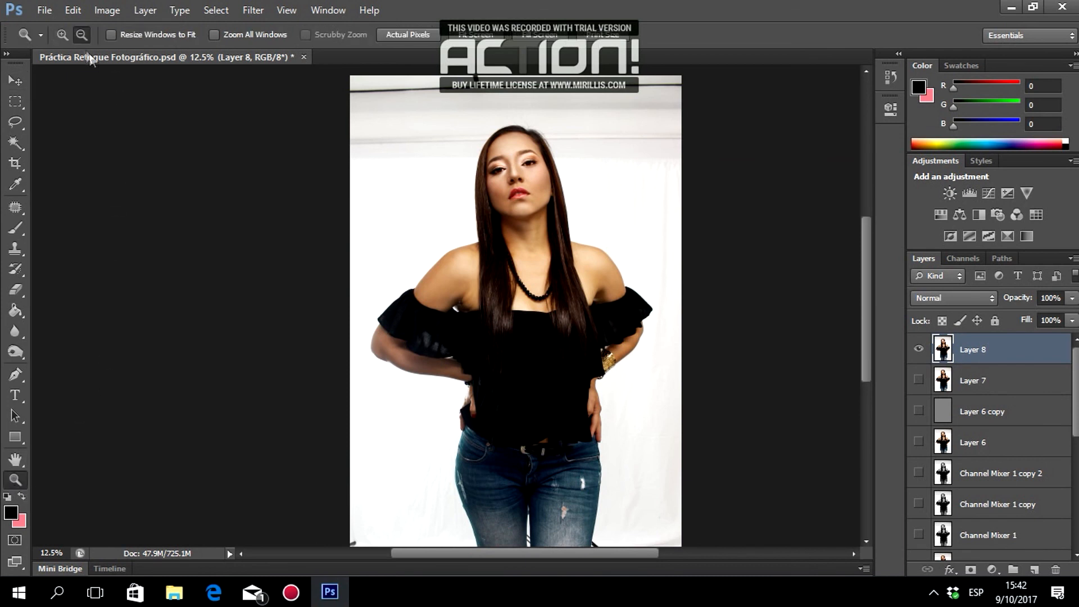
{"action": "left_click", "coordinate": [667, 221]}
{"action": "left_click", "coordinate": [666, 221]}
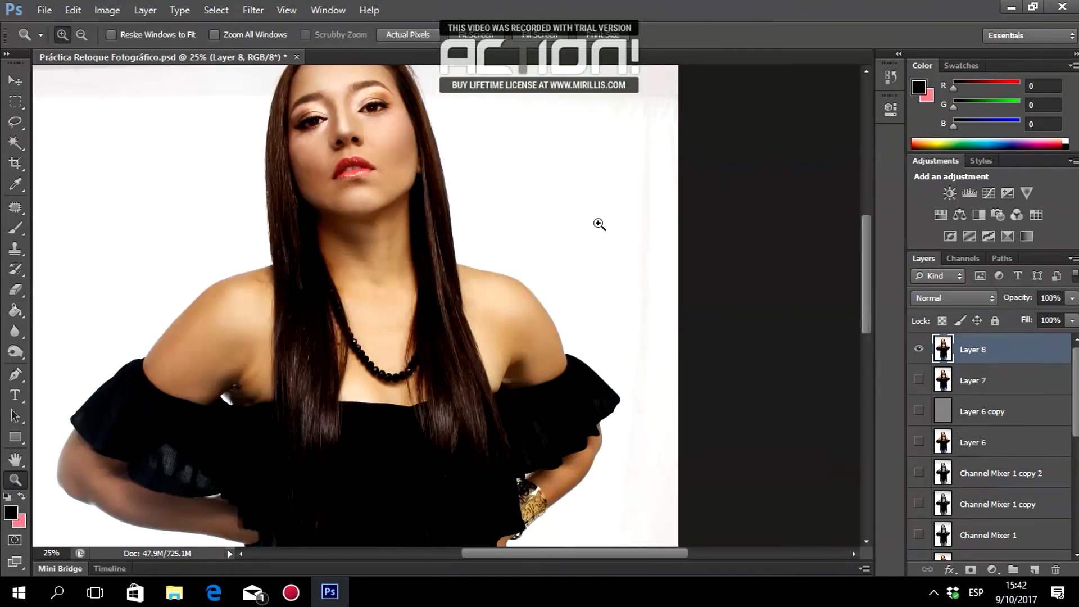
{"action": "left_click", "coordinate": [281, 209]}
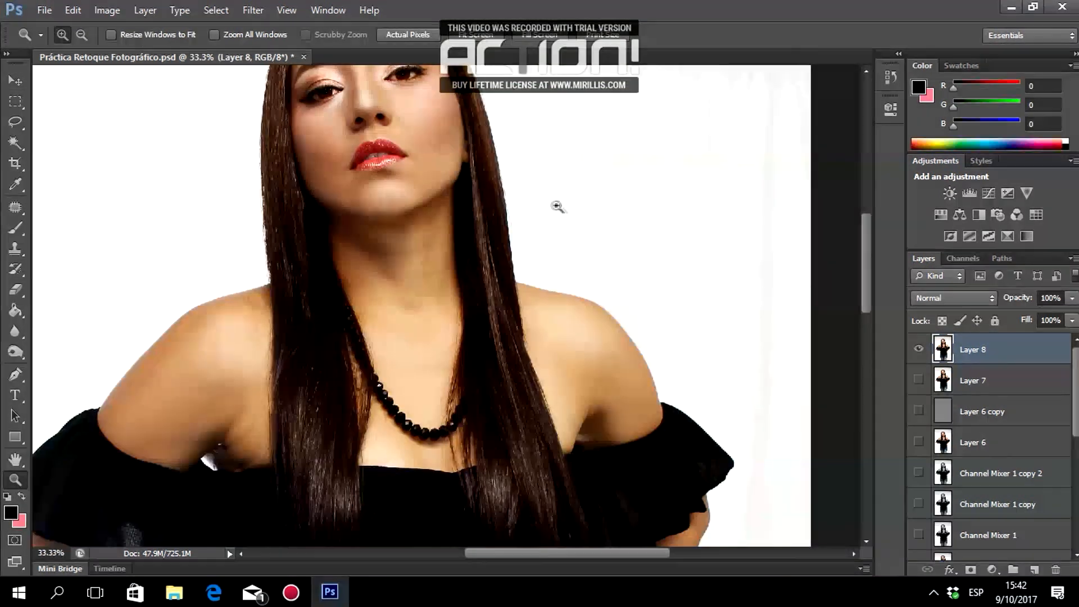
{"action": "left_click", "coordinate": [566, 207]}
{"action": "scroll", "coordinate": [567, 209], "scroll_direction": "down", "scroll_amount": 6}
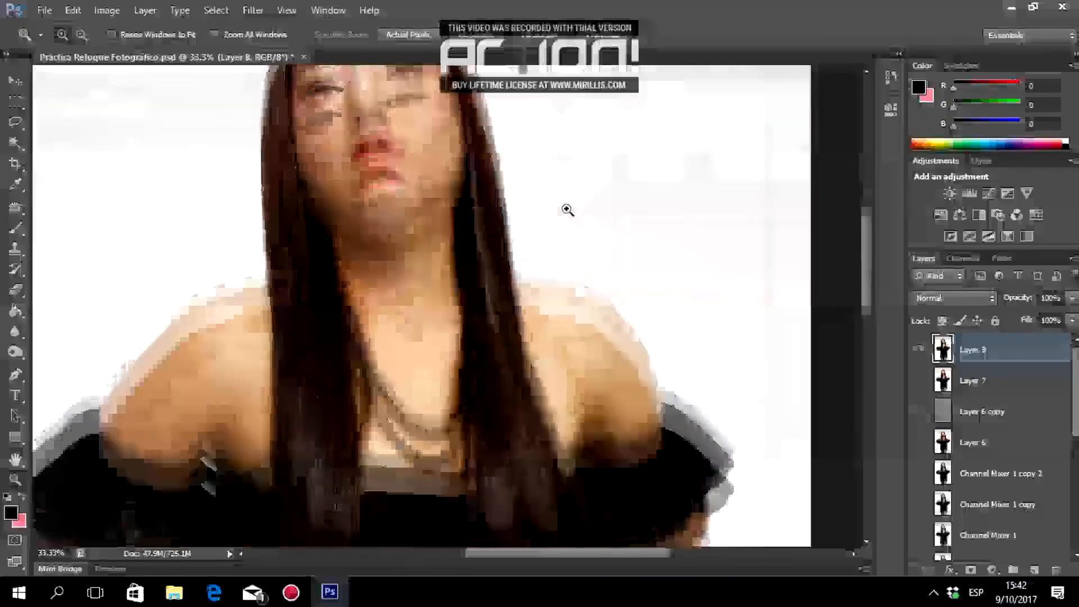
{"action": "scroll", "coordinate": [566, 209], "scroll_direction": "down", "scroll_amount": 8}
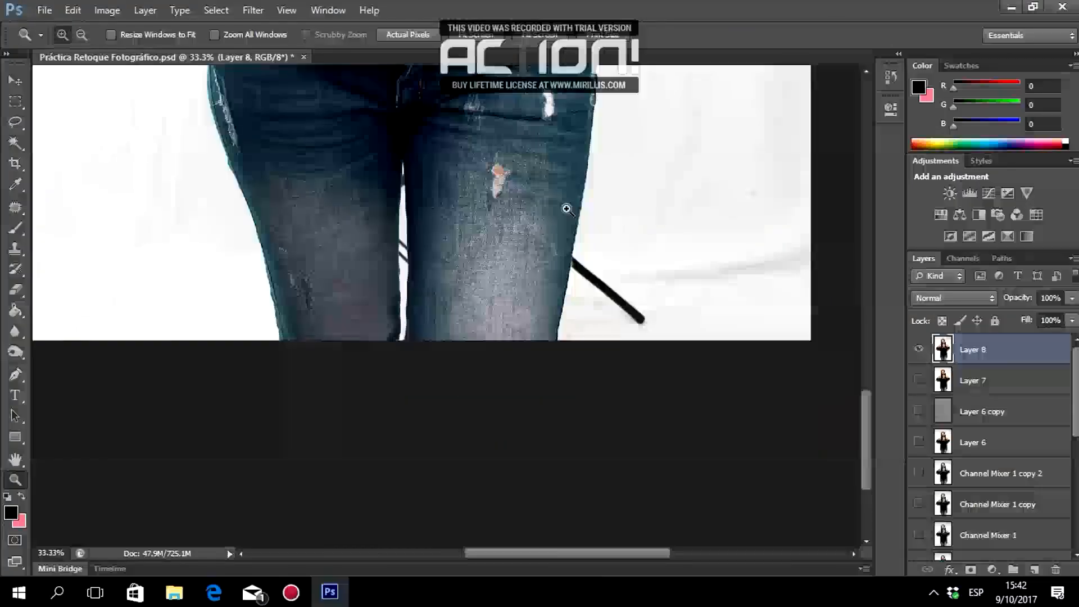
{"action": "scroll", "coordinate": [566, 209], "scroll_direction": "up", "scroll_amount": 3}
{"action": "scroll", "coordinate": [566, 209], "scroll_direction": "up", "scroll_amount": 10}
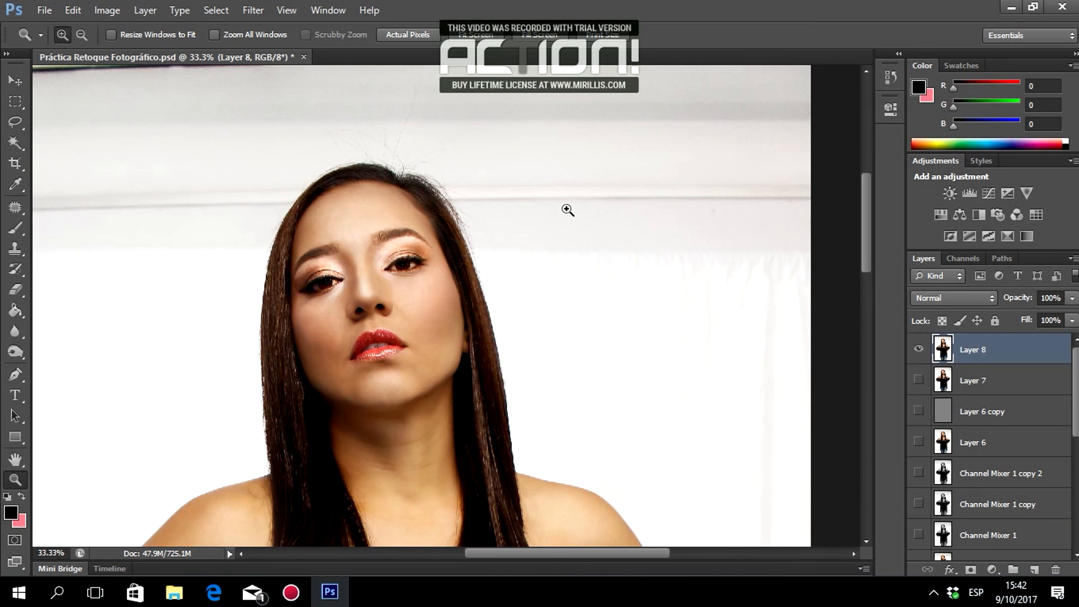
Set the face view to 66.7% and make the Pen tool active.
{"action": "left_click", "coordinate": [25, 215]}
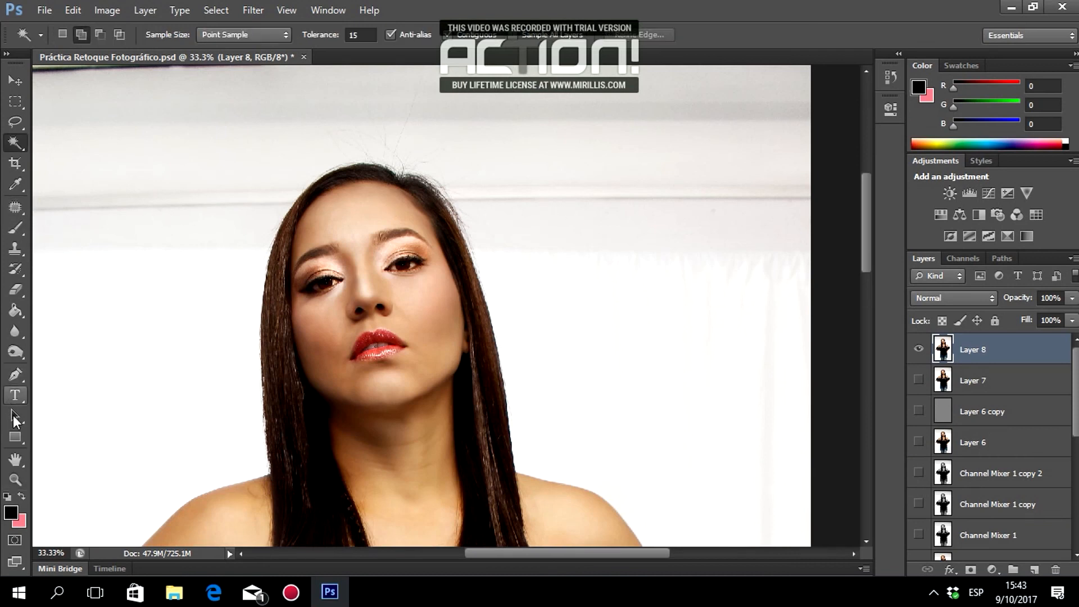
{"action": "left_click", "coordinate": [14, 375]}
{"action": "left_click", "coordinate": [16, 480]}
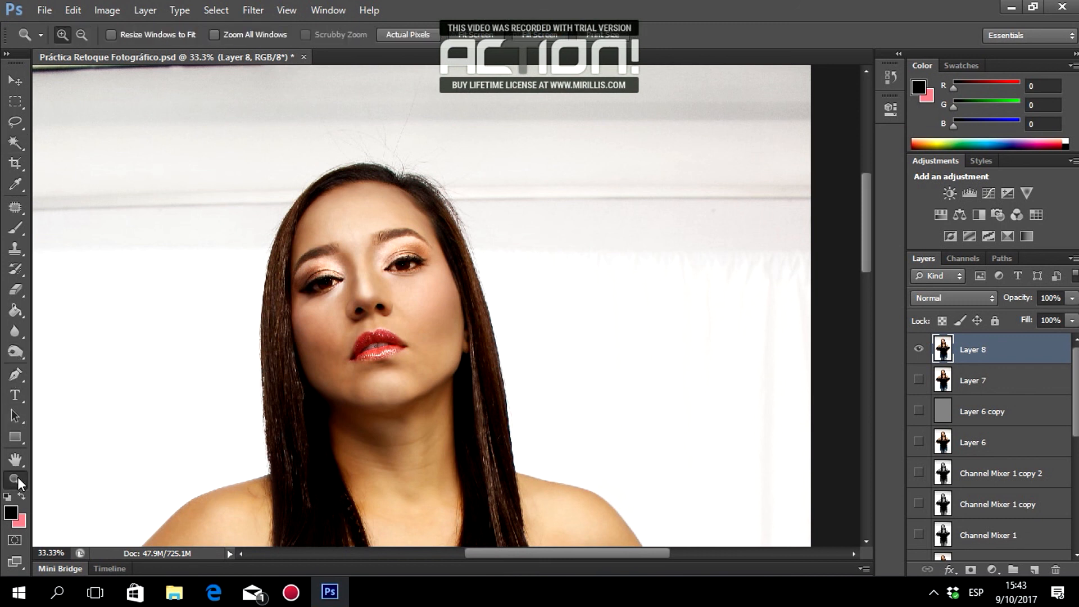
{"action": "left_click", "coordinate": [311, 219]}
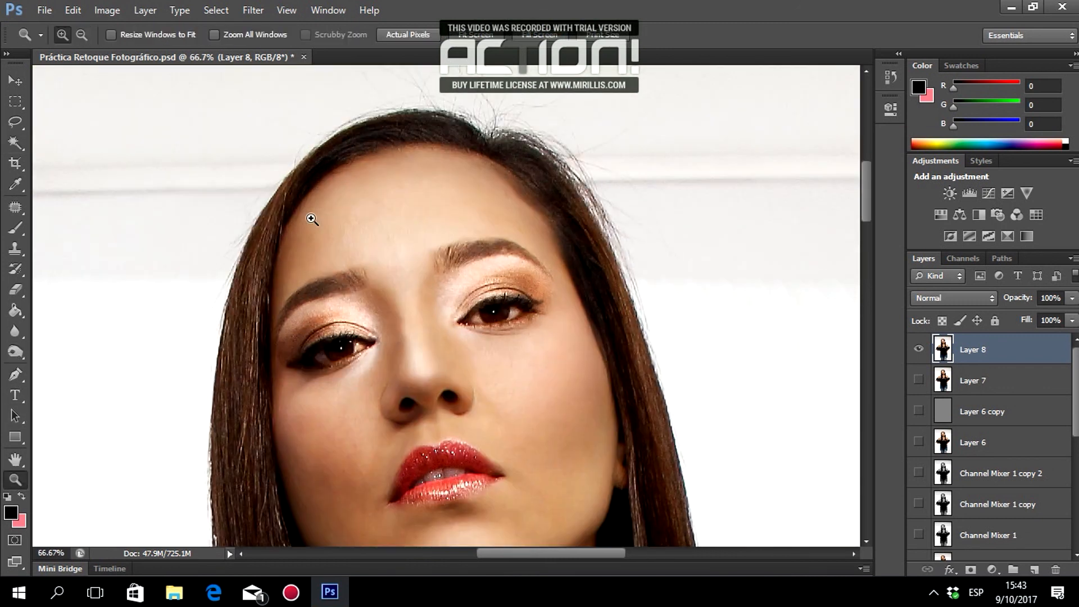
{"action": "left_click", "coordinate": [20, 380]}
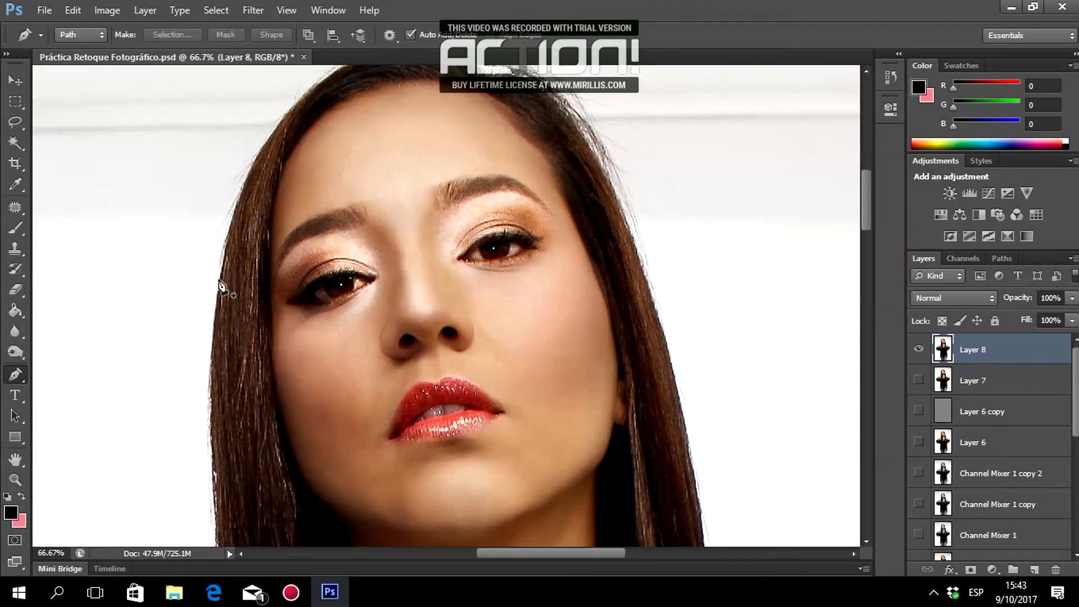
Trace a closed pen path around the top of the head along the hairline.
{"action": "left_click", "coordinate": [220, 284]}
{"action": "scroll", "coordinate": [220, 284], "scroll_direction": "up", "scroll_amount": 3}
{"action": "left_click_drag", "start_coordinate": [325, 152], "coordinate": [427, 75]}
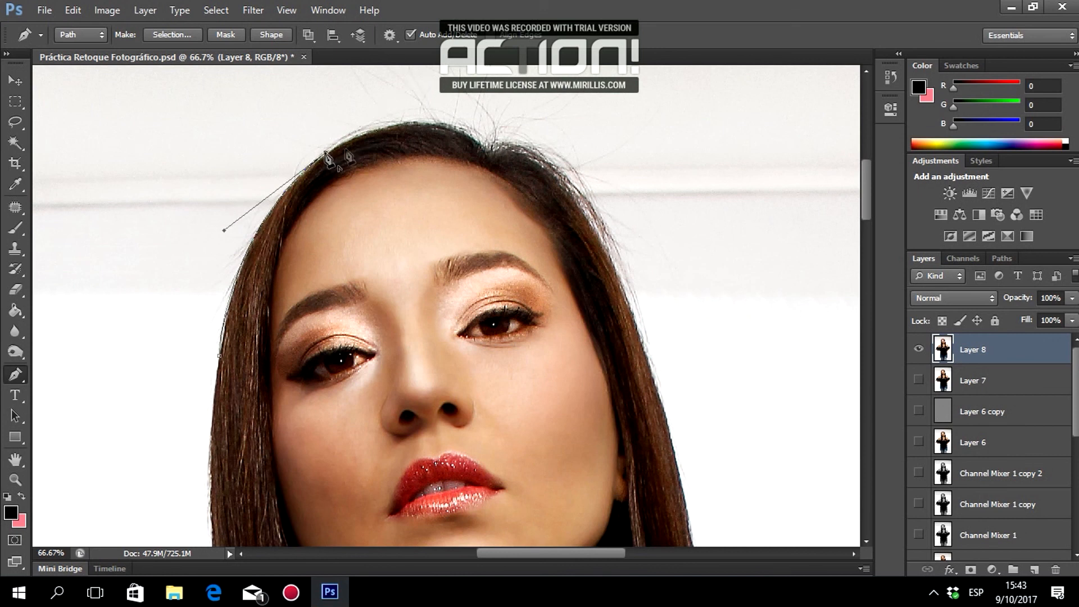
{"action": "left_click_drag", "start_coordinate": [474, 144], "coordinate": [536, 187]}
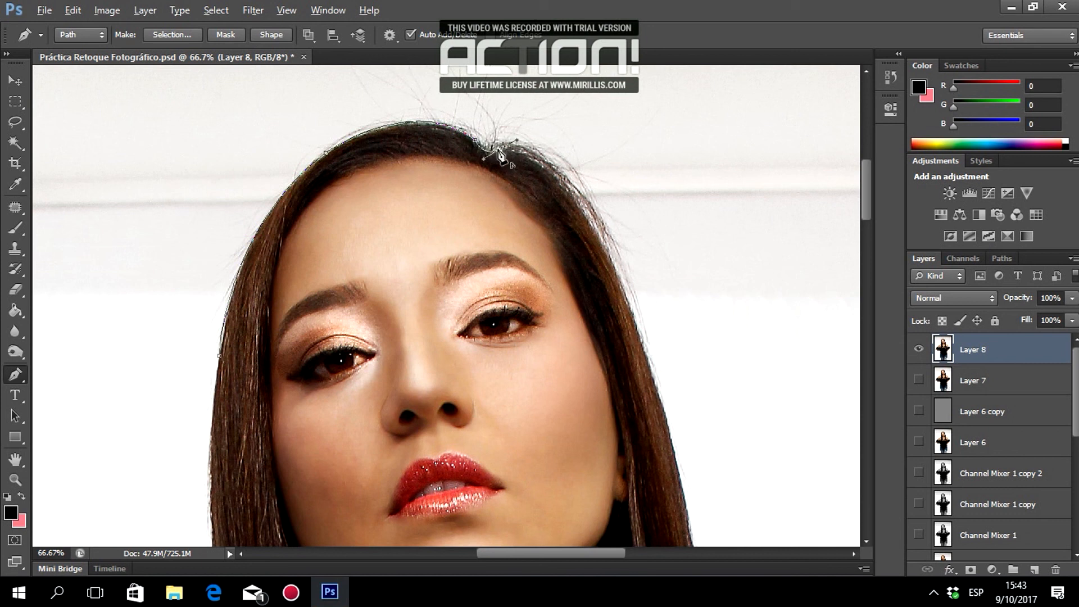
{"action": "left_click_drag", "start_coordinate": [564, 180], "coordinate": [602, 231]}
{"action": "left_click", "coordinate": [636, 326]}
{"action": "left_click", "coordinate": [509, 450]}
{"action": "left_click", "coordinate": [317, 405]}
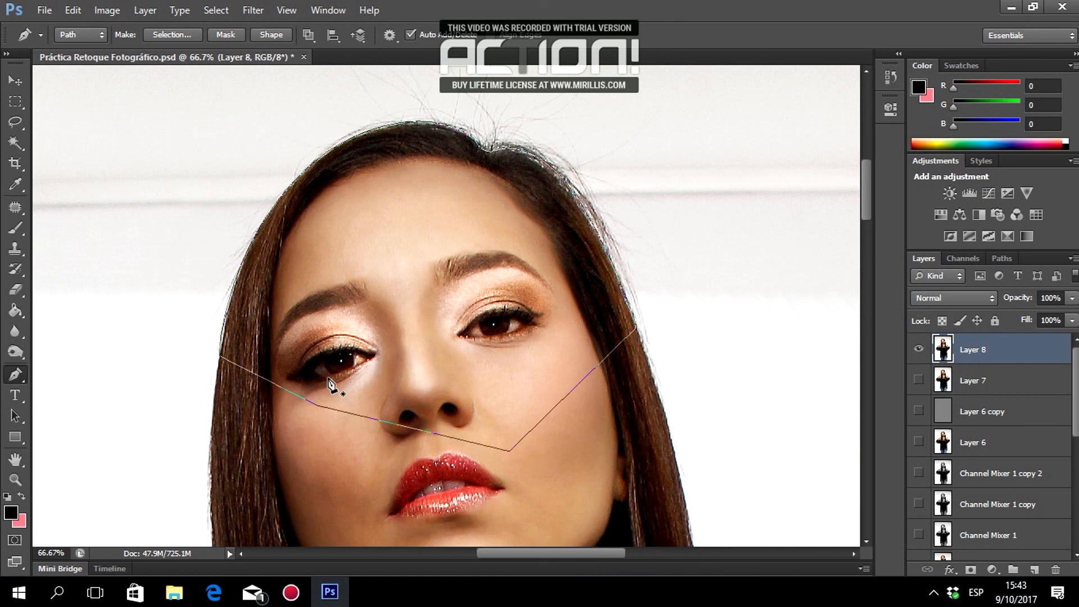
Convert the head path to a selection, deselect it, and switch to the Zoom tool.
{"action": "key", "text": "ctrl+Return"}
{"action": "scroll", "coordinate": [423, 286], "scroll_direction": "down", "scroll_amount": 3}
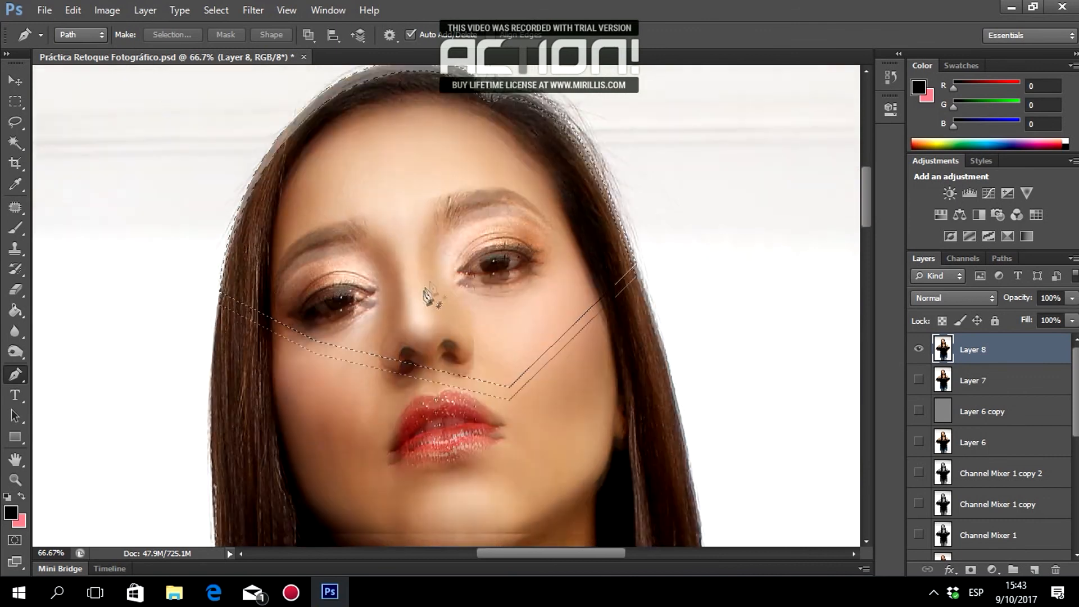
{"action": "scroll", "coordinate": [435, 284], "scroll_direction": "up", "scroll_amount": 2}
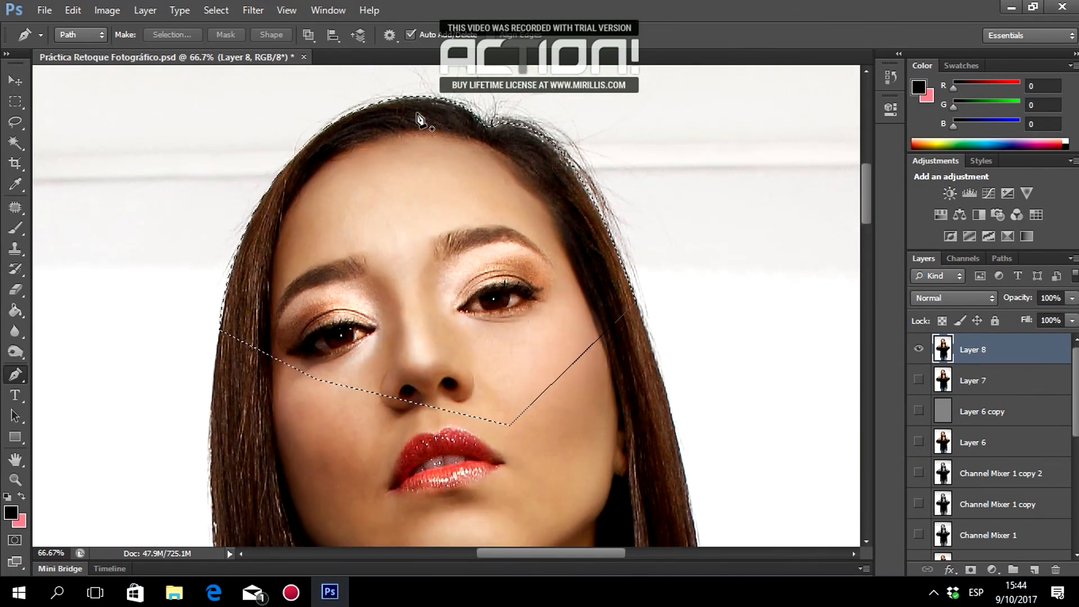
{"action": "left_click", "coordinate": [216, 10]}
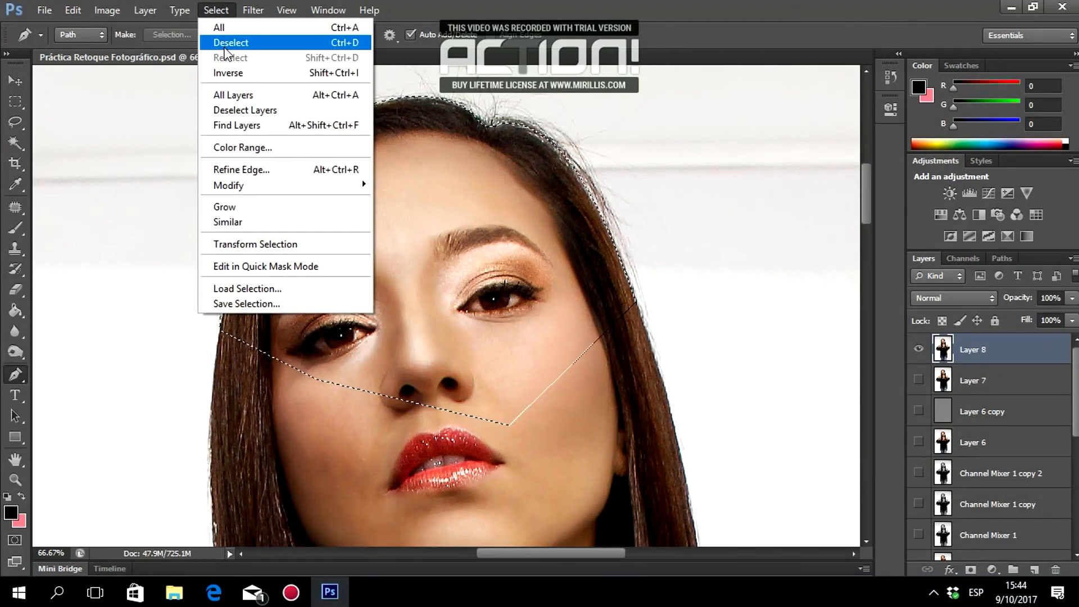
{"action": "left_click", "coordinate": [225, 39]}
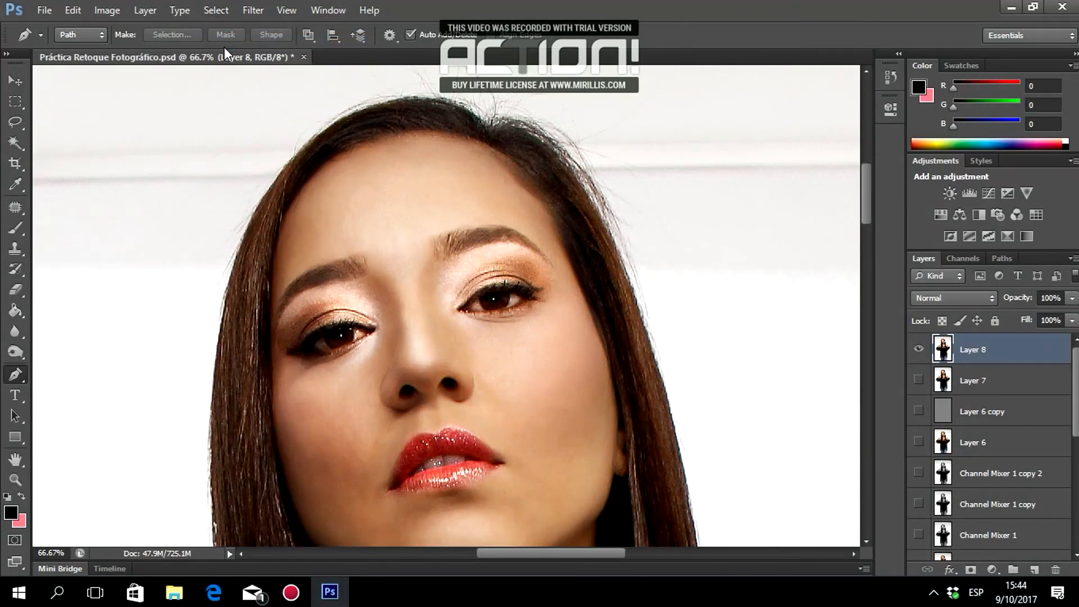
{"action": "left_click", "coordinate": [16, 478]}
Zoom out to 12.5% for the whole figure, then zoom to 25% on head and shoulders.
{"action": "left_click", "coordinate": [82, 35]}
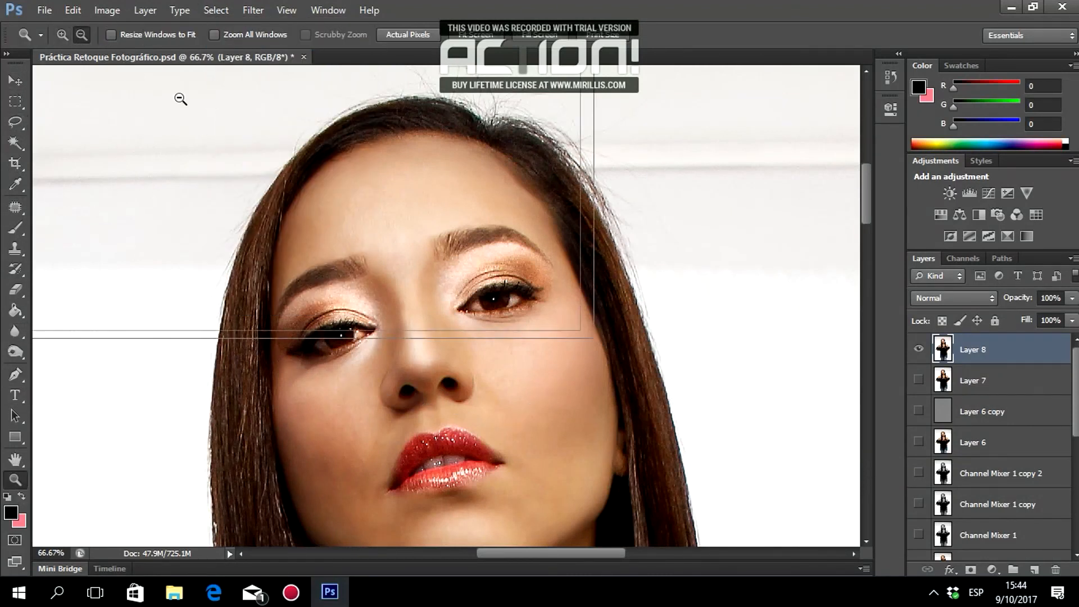
{"action": "left_click", "coordinate": [180, 99]}
{"action": "left_click", "coordinate": [181, 99]}
{"action": "left_click", "coordinate": [180, 99]}
{"action": "left_click", "coordinate": [180, 99]}
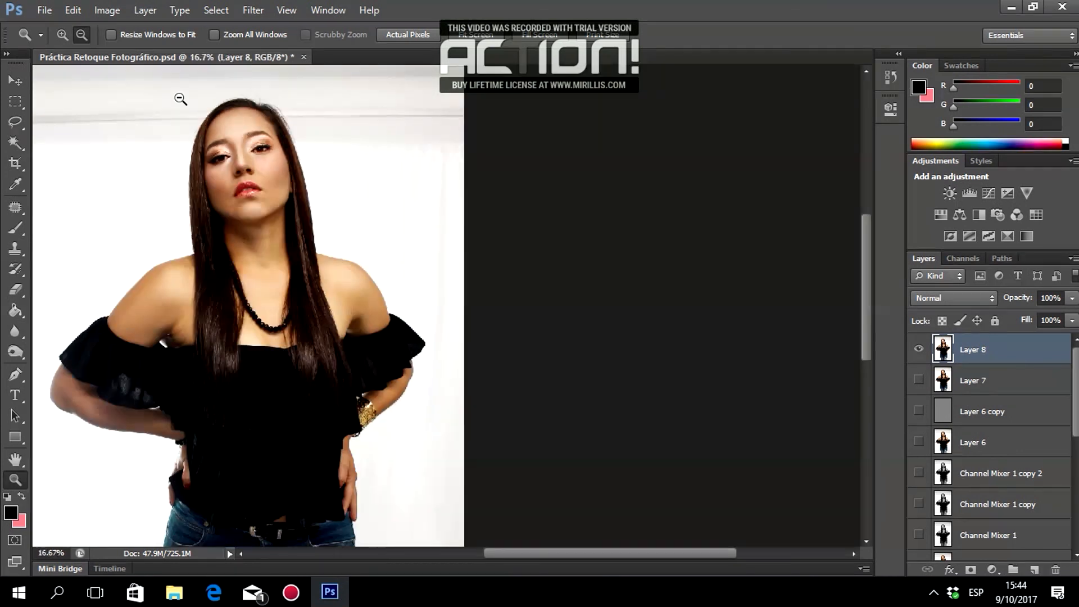
{"action": "left_click", "coordinate": [180, 99]}
{"action": "left_click_drag", "start_coordinate": [588, 557], "coordinate": [539, 551]}
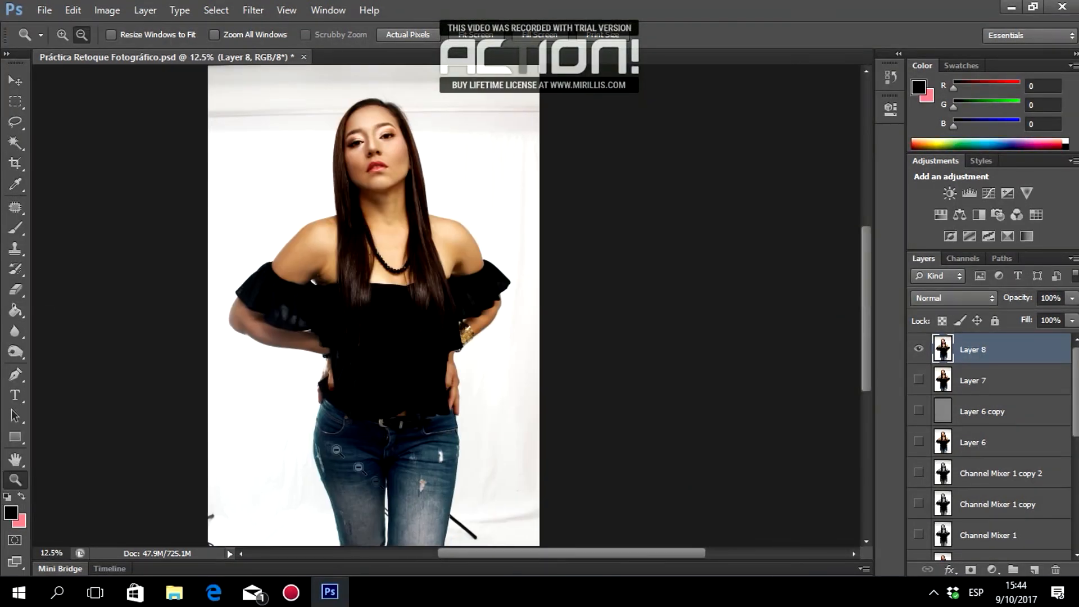
{"action": "left_click", "coordinate": [63, 35]}
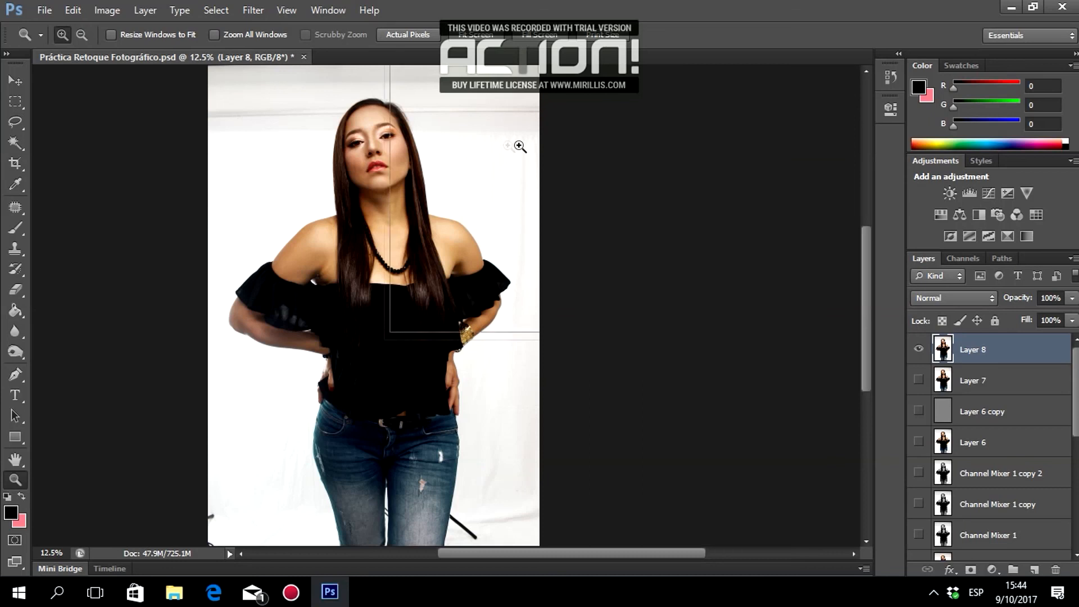
{"action": "left_click", "coordinate": [517, 146]}
{"action": "left_click", "coordinate": [196, 155]}
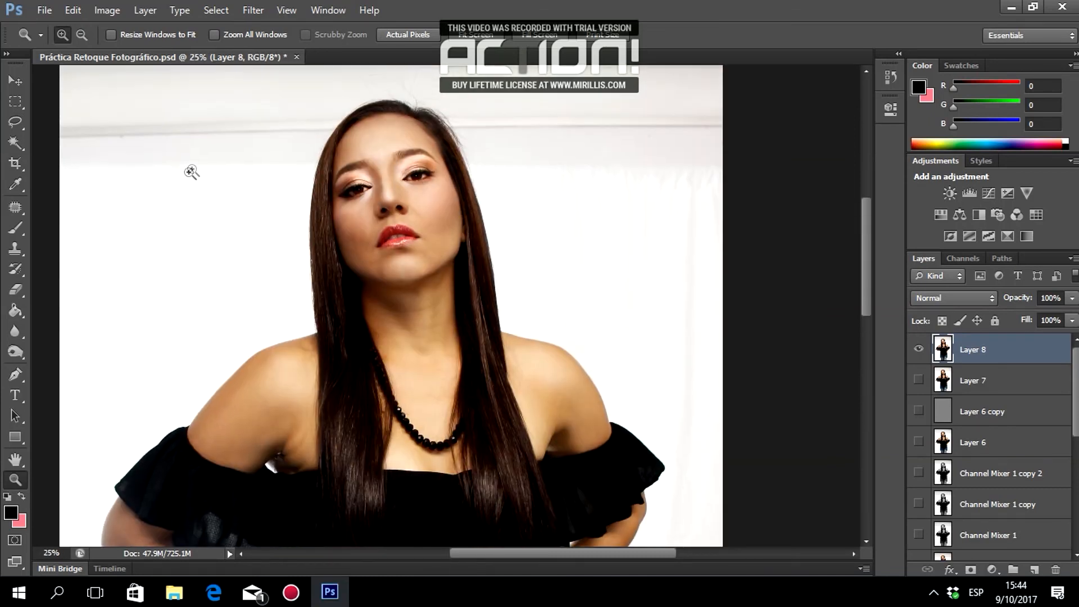
With the Magic Wand at tolerance 15, select the grey backdrop and strips along the top bar.
{"action": "left_click", "coordinate": [15, 143]}
{"action": "scroll", "coordinate": [331, 177], "scroll_direction": "up", "scroll_amount": 1}
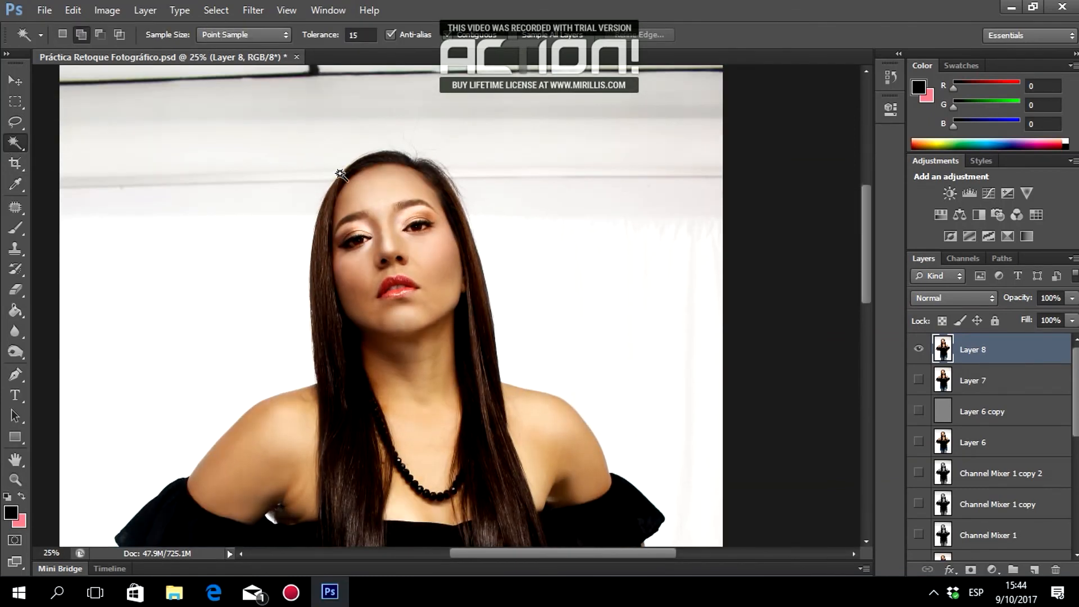
{"action": "scroll", "coordinate": [331, 176], "scroll_direction": "up", "scroll_amount": 3}
{"action": "left_click", "coordinate": [313, 198]}
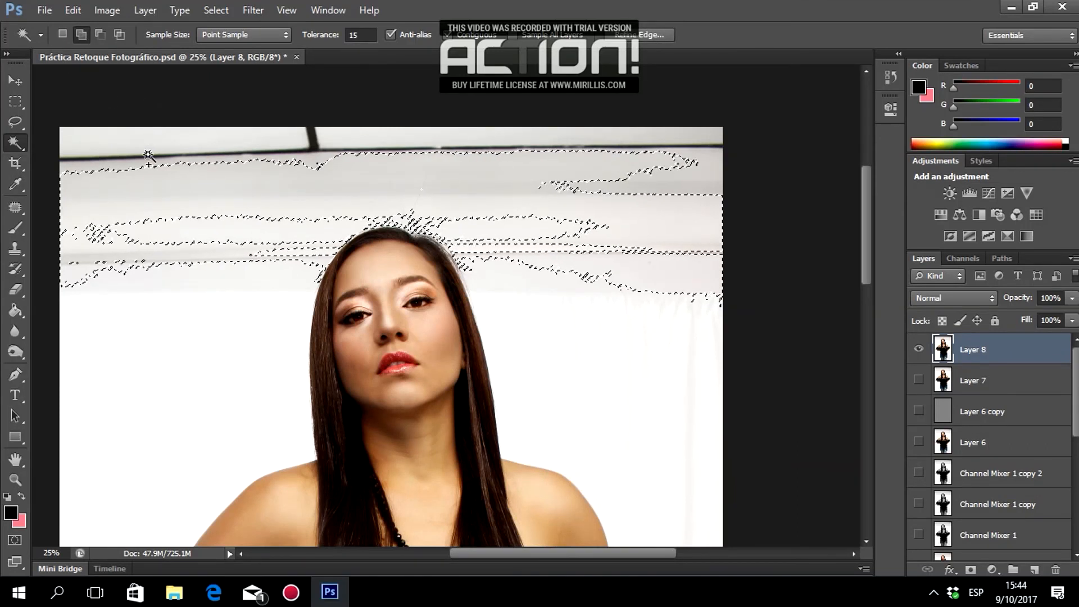
{"action": "left_click", "coordinate": [177, 164]}
{"action": "left_click", "coordinate": [362, 142]}
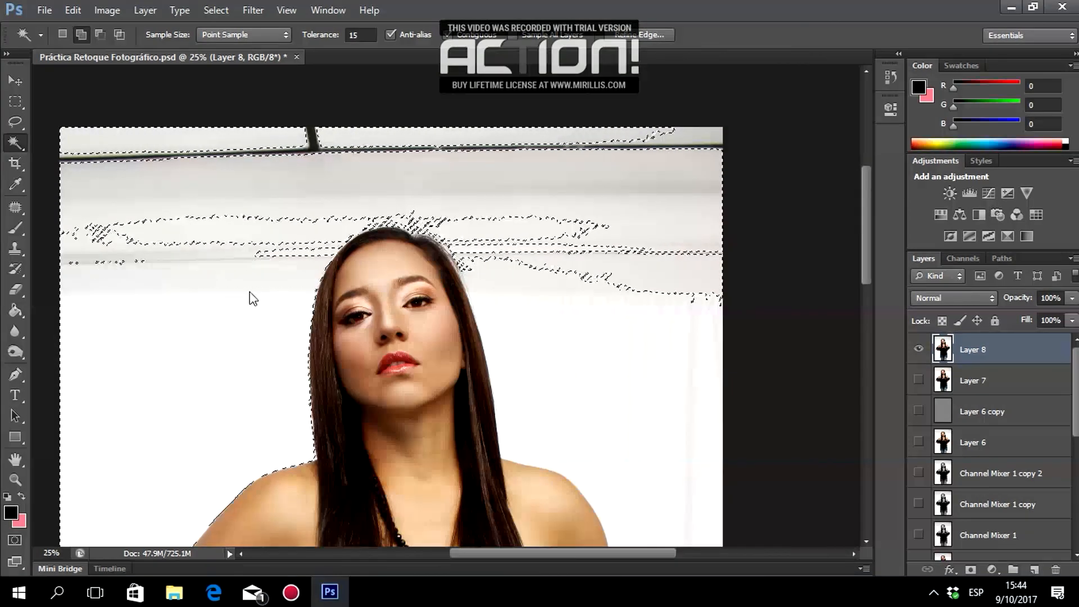
Add the white background around the hair, shoulders and jeans to the selection.
{"action": "left_click", "coordinate": [534, 303]}
{"action": "scroll", "coordinate": [533, 304], "scroll_direction": "down", "scroll_amount": 10}
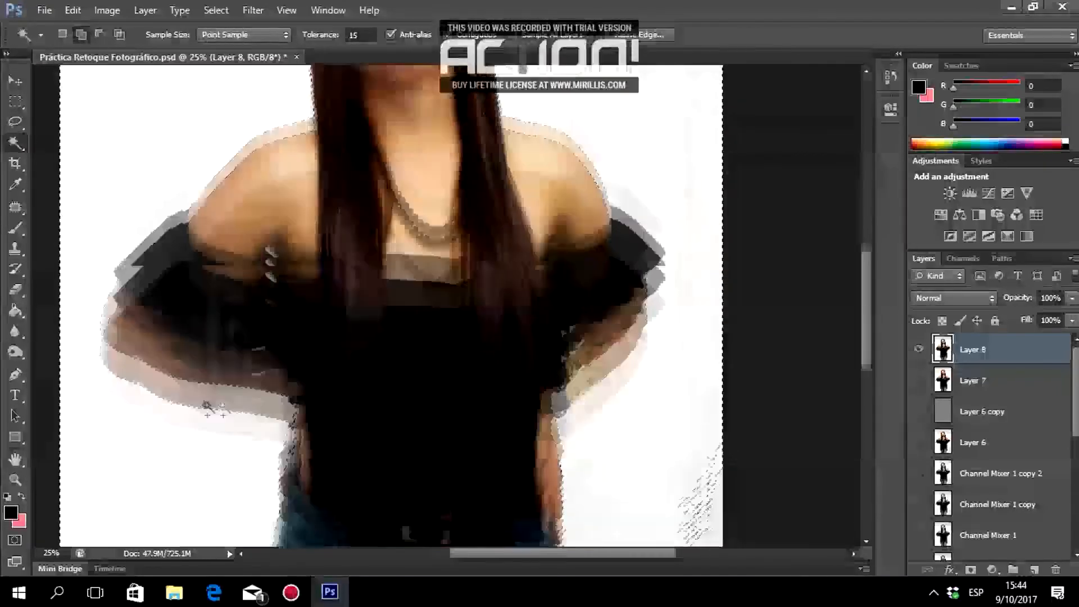
{"action": "left_click", "coordinate": [300, 475]}
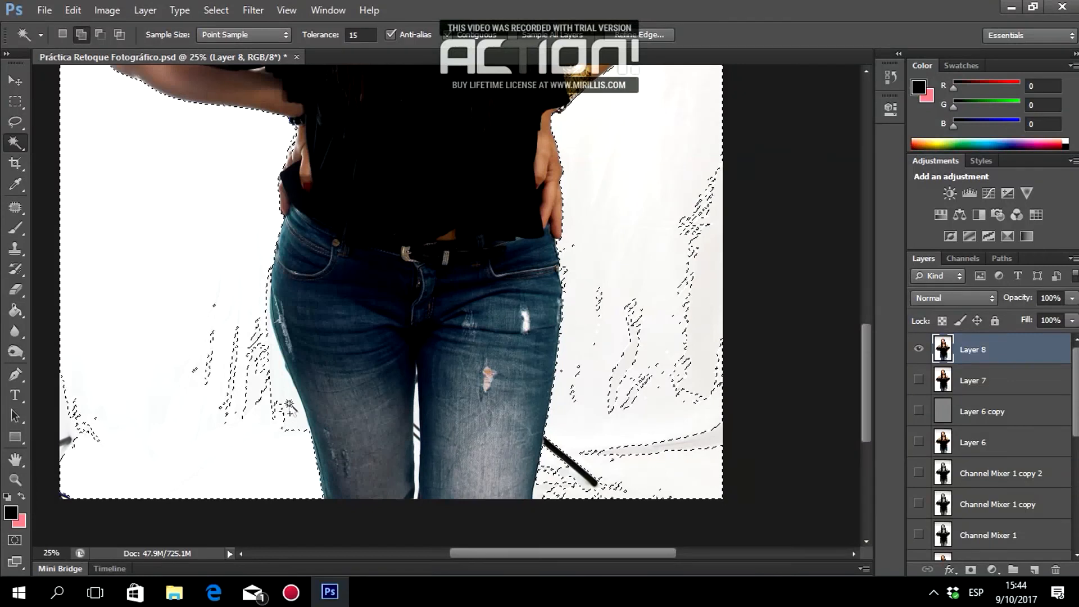
{"action": "left_click", "coordinate": [652, 479]}
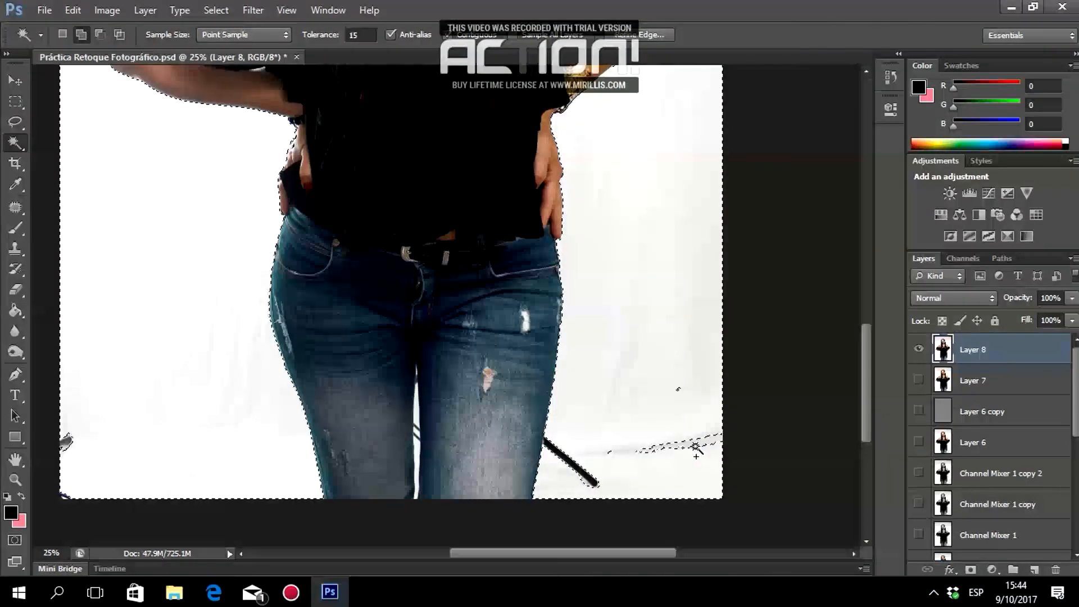
{"action": "scroll", "coordinate": [677, 301], "scroll_direction": "up", "scroll_amount": 5}
{"action": "scroll", "coordinate": [677, 298], "scroll_direction": "up", "scroll_amount": 5}
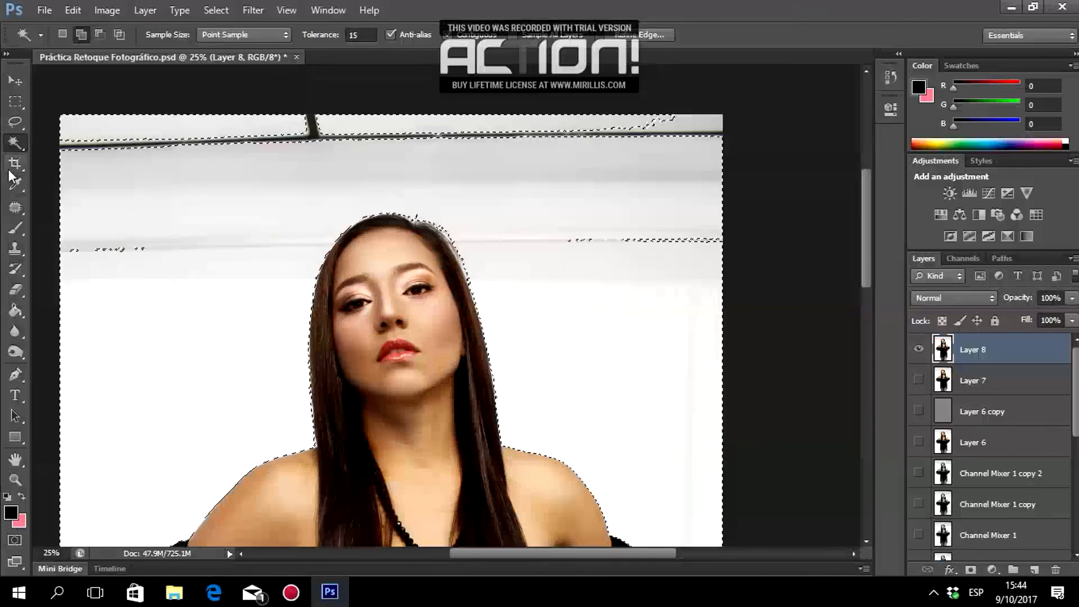
{"action": "left_click", "coordinate": [19, 141]}
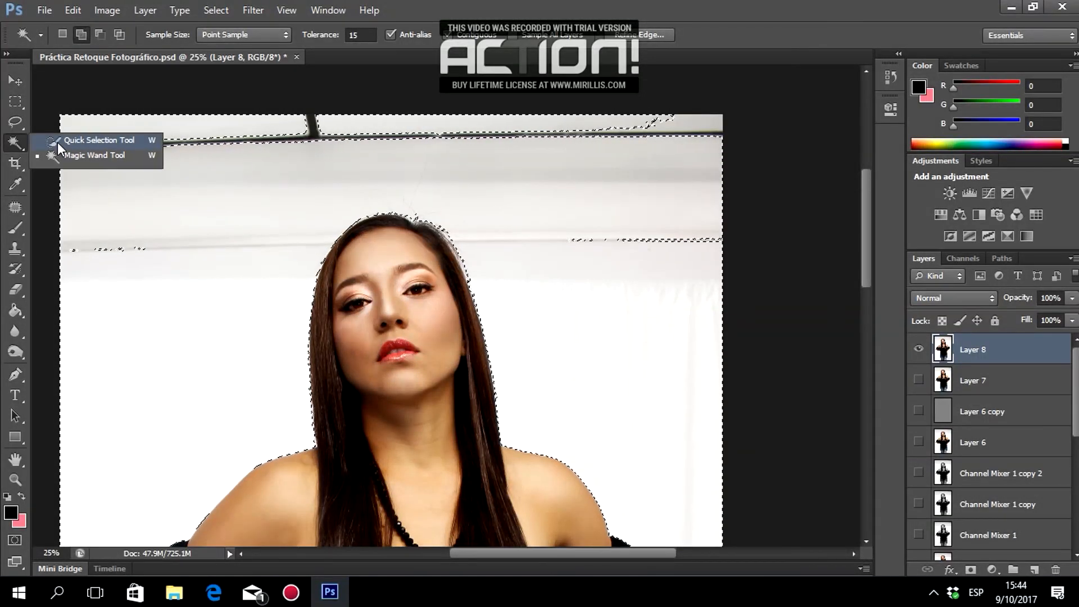
Brush the dark top strip into the selection with a 50 px Quick Selection brush.
{"action": "left_click", "coordinate": [57, 142]}
{"action": "left_click_drag", "start_coordinate": [133, 146], "coordinate": [68, 145]}
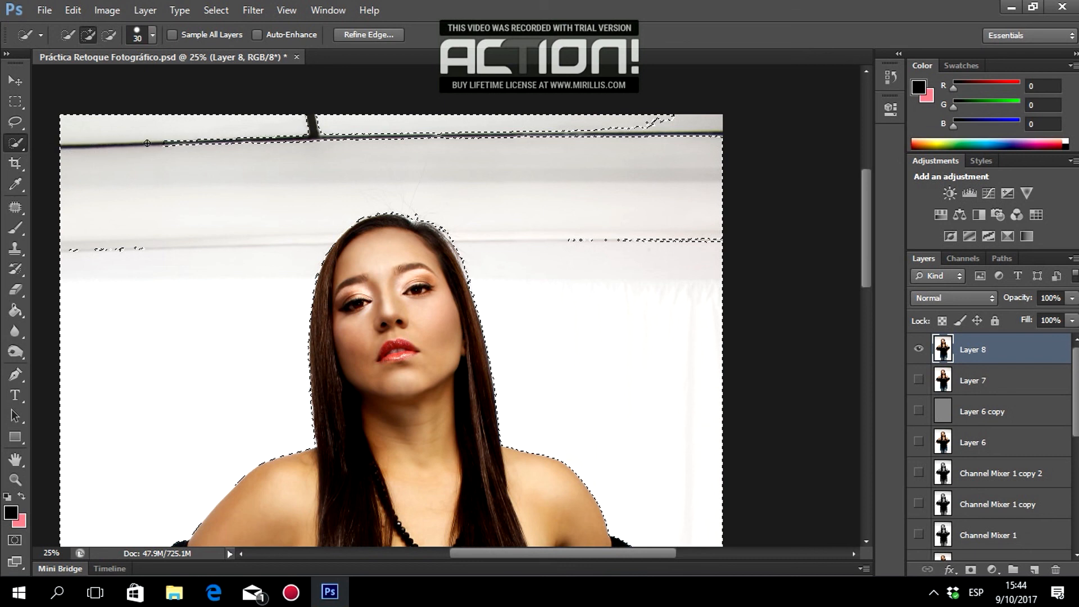
{"action": "mouse_move", "coordinate": [247, 146]}
{"action": "left_mouse_down"}
{"action": "mouse_move", "coordinate": [287, 144]}
{"action": "mouse_move", "coordinate": [340, 133]}
{"action": "mouse_move", "coordinate": [279, 132]}
{"action": "mouse_move", "coordinate": [347, 122]}
{"action": "mouse_move", "coordinate": [396, 131]}
{"action": "mouse_move", "coordinate": [326, 138]}
{"action": "mouse_move", "coordinate": [537, 132]}
{"action": "left_mouse_up"}
{"action": "right_click", "coordinate": [523, 146]}
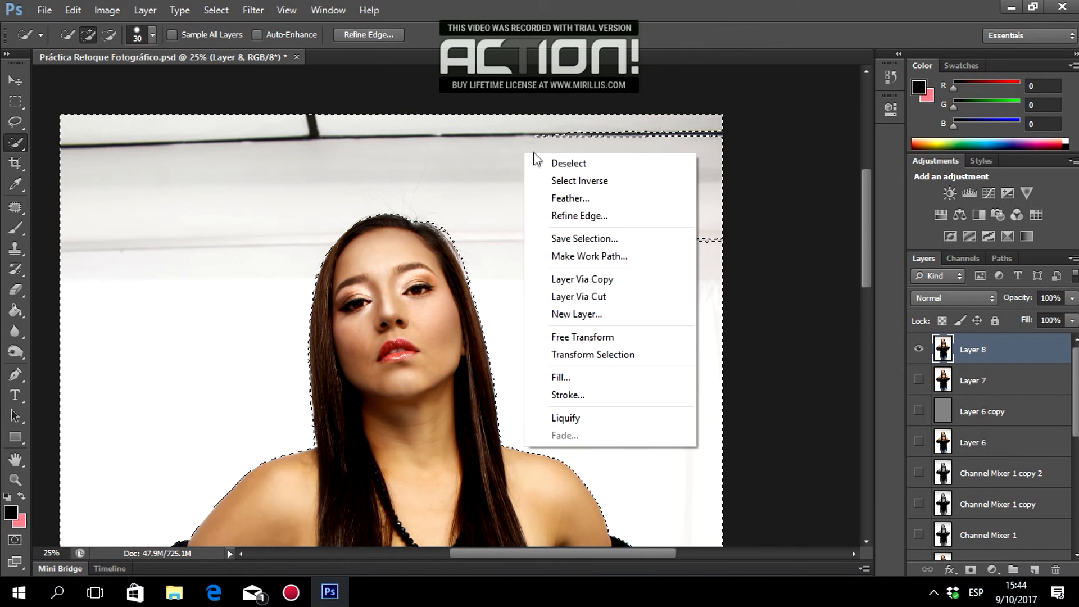
{"action": "left_click", "coordinate": [422, 176]}
{"action": "left_click", "coordinate": [152, 35]}
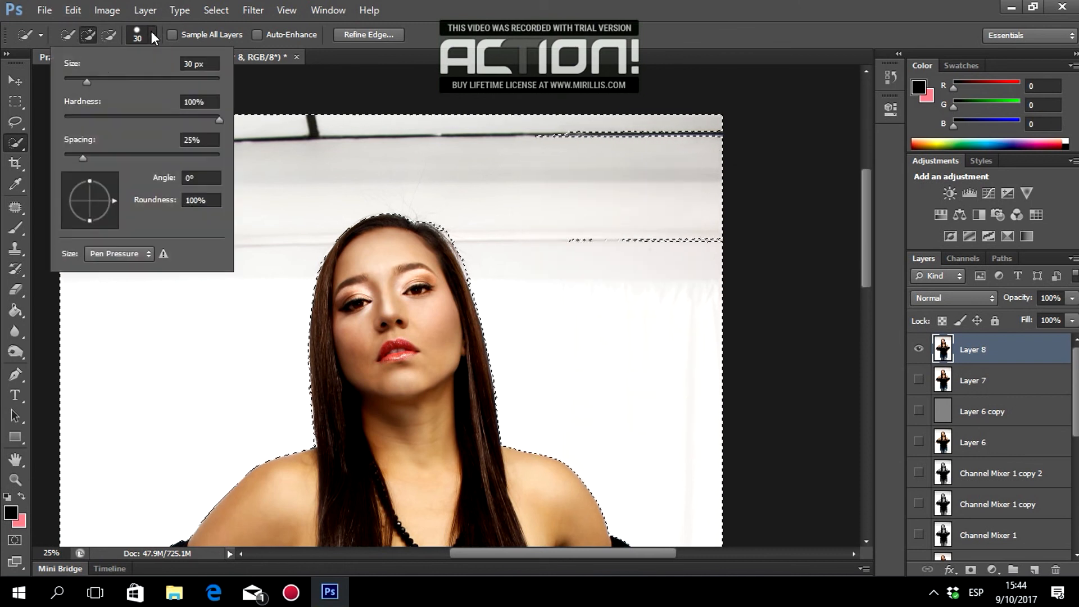
{"action": "left_click", "coordinate": [103, 84]}
{"action": "left_click", "coordinate": [648, 5]}
{"action": "mouse_move", "coordinate": [562, 116]}
{"action": "left_mouse_down"}
{"action": "mouse_move", "coordinate": [537, 132]}
{"action": "mouse_move", "coordinate": [645, 130]}
{"action": "left_mouse_up"}
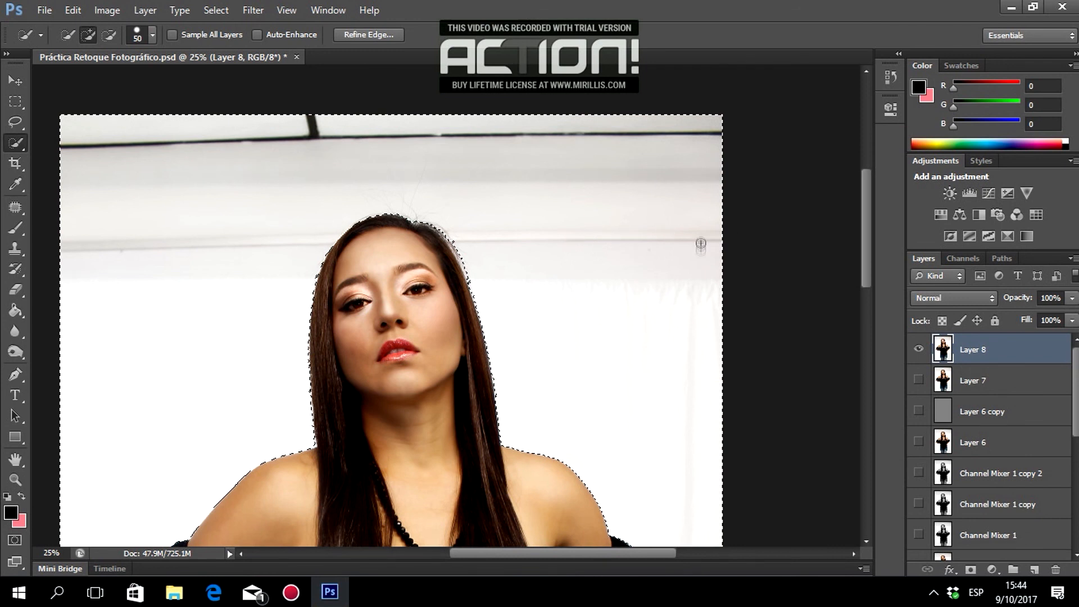
Zoom in between the legs and add the lower dark stripe with a 12 px brush.
{"action": "scroll", "coordinate": [702, 240], "scroll_direction": "down", "scroll_amount": 10}
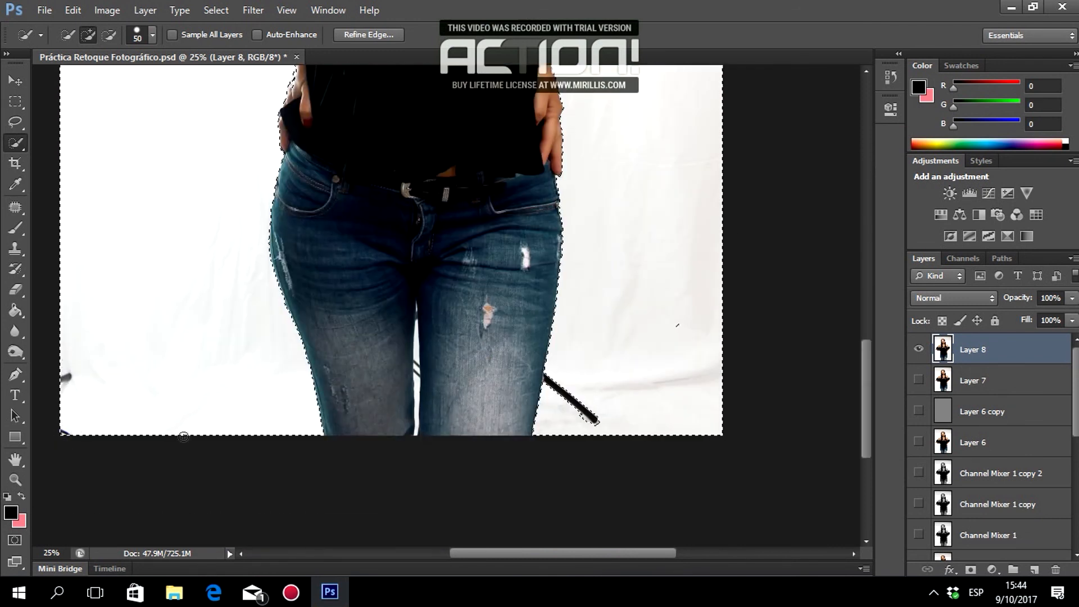
{"action": "scroll", "coordinate": [700, 325], "scroll_direction": "up", "scroll_amount": 10}
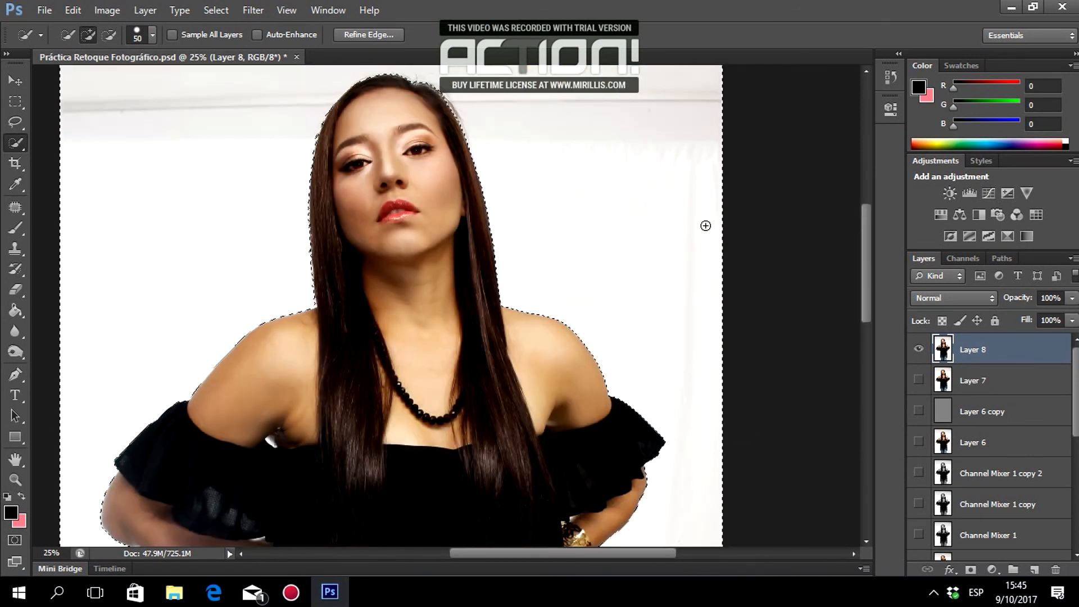
{"action": "scroll", "coordinate": [705, 225], "scroll_direction": "down", "scroll_amount": 10}
{"action": "right_click", "coordinate": [18, 147]}
{"action": "left_click", "coordinate": [67, 159]}
{"action": "left_click", "coordinate": [417, 329]}
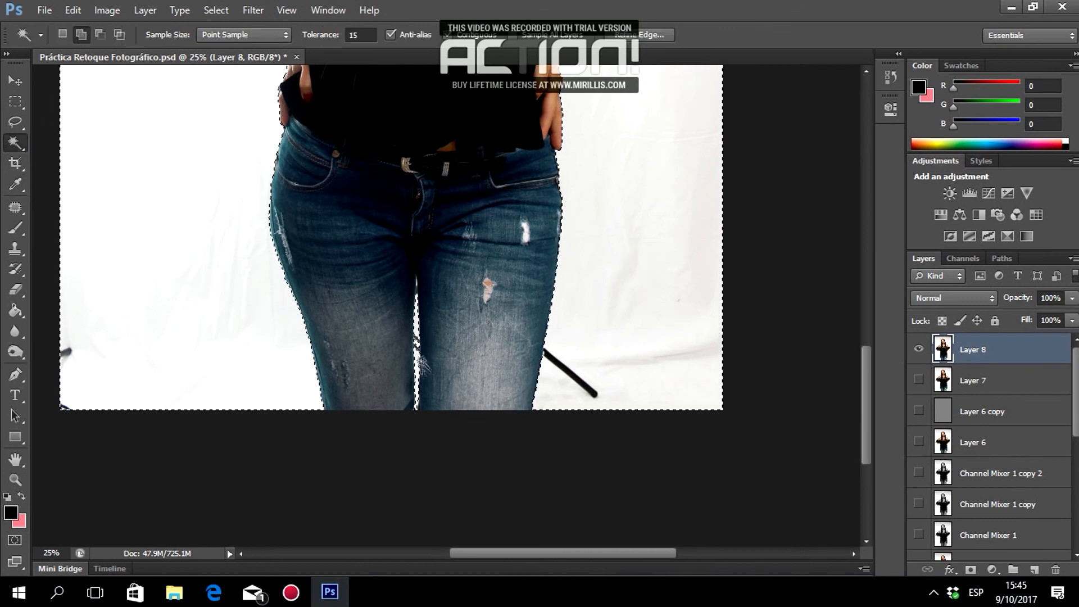
{"action": "right_click", "coordinate": [17, 145]}
{"action": "left_click", "coordinate": [68, 143]}
{"action": "left_click", "coordinate": [15, 480]}
{"action": "left_click", "coordinate": [417, 344]}
{"action": "left_click", "coordinate": [417, 344]}
{"action": "left_click", "coordinate": [417, 344]}
{"action": "left_click", "coordinate": [418, 344]}
{"action": "left_click", "coordinate": [417, 344]}
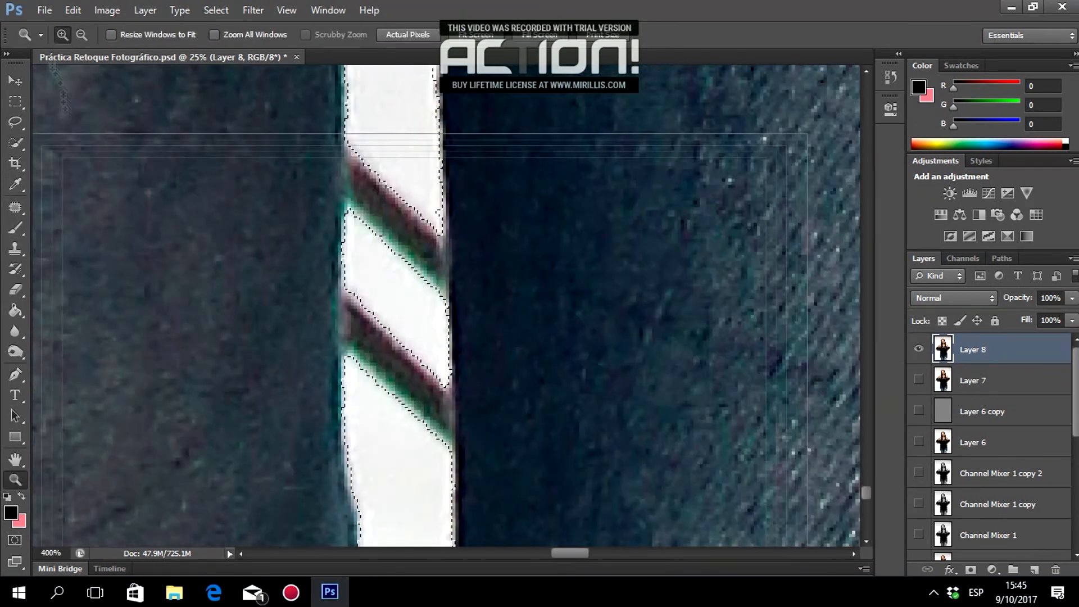
{"action": "left_click", "coordinate": [15, 143]}
{"action": "left_click", "coordinate": [153, 35]}
{"action": "left_click", "coordinate": [75, 79]}
{"action": "left_click_drag", "start_coordinate": [363, 321], "coordinate": [360, 371]}
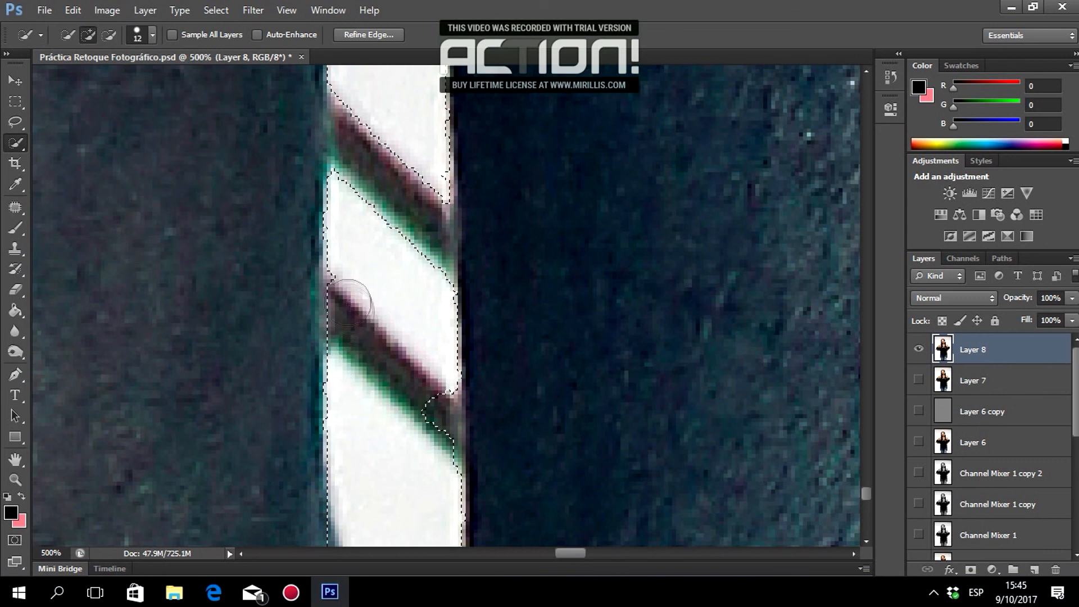
Shrink the brush to 4 px and extend the selection up the white strip.
{"action": "scroll", "coordinate": [366, 356], "scroll_direction": "up", "scroll_amount": 5}
{"action": "scroll", "coordinate": [373, 348], "scroll_direction": "up", "scroll_amount": 2}
{"action": "right_click", "coordinate": [394, 355]}
{"action": "left_click", "coordinate": [152, 35]}
{"action": "left_click", "coordinate": [69, 79]}
{"action": "mouse_move", "coordinate": [388, 337]}
{"action": "left_mouse_down"}
{"action": "mouse_move", "coordinate": [384, 326]}
{"action": "mouse_move", "coordinate": [384, 468]}
{"action": "left_mouse_up"}
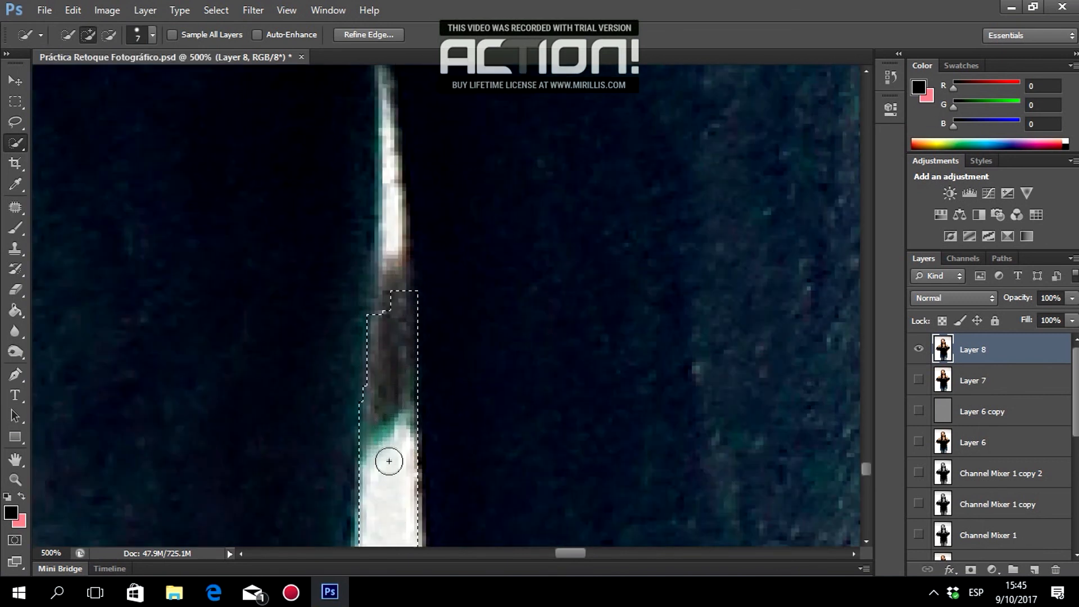
{"action": "key", "text": "ctrl+z"}
{"action": "scroll", "coordinate": [393, 427], "scroll_direction": "up", "scroll_amount": 1}
{"action": "scroll", "coordinate": [397, 415], "scroll_direction": "down", "scroll_amount": 4}
{"action": "left_click", "coordinate": [153, 35]}
{"action": "left_click_drag", "start_coordinate": [205, 63], "coordinate": [164, 64]}
{"action": "type", "text": "4"}
{"action": "key", "text": "Return"}
{"action": "scroll", "coordinate": [393, 258], "scroll_direction": "up", "scroll_amount": 3}
{"action": "left_click", "coordinate": [383, 230]}
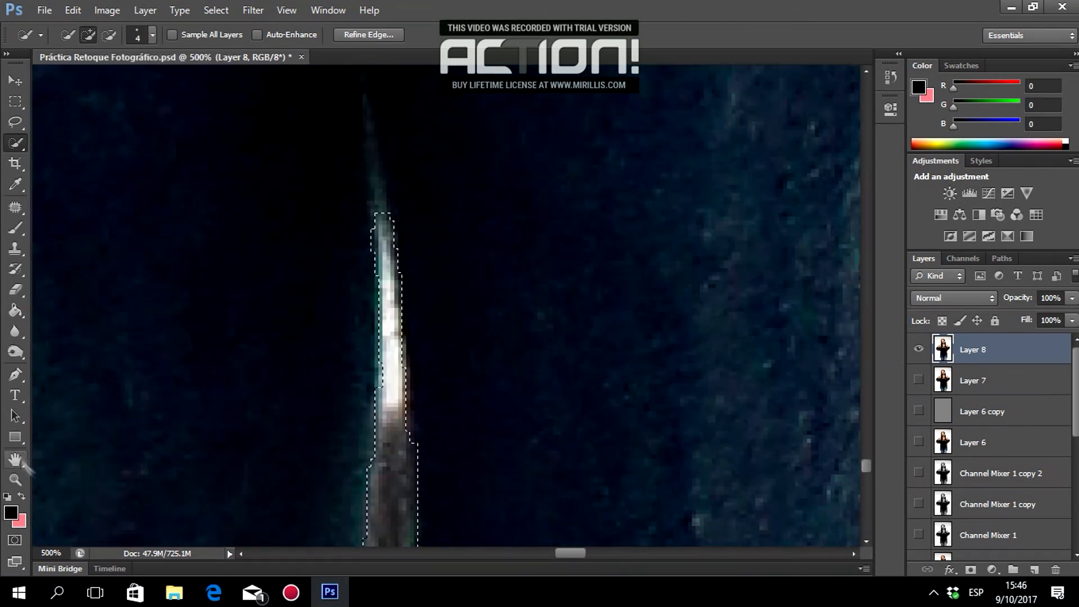
Zoom back out to view the whole figure.
{"action": "left_click", "coordinate": [15, 480]}
{"action": "left_click", "coordinate": [332, 251]}
{"action": "left_click", "coordinate": [332, 251]}
{"action": "left_click", "coordinate": [332, 251]}
{"action": "left_click", "coordinate": [332, 250]}
{"action": "left_click", "coordinate": [332, 250]}
{"action": "left_click", "coordinate": [332, 250]}
{"action": "scroll", "coordinate": [305, 244], "scroll_direction": "up", "scroll_amount": 5}
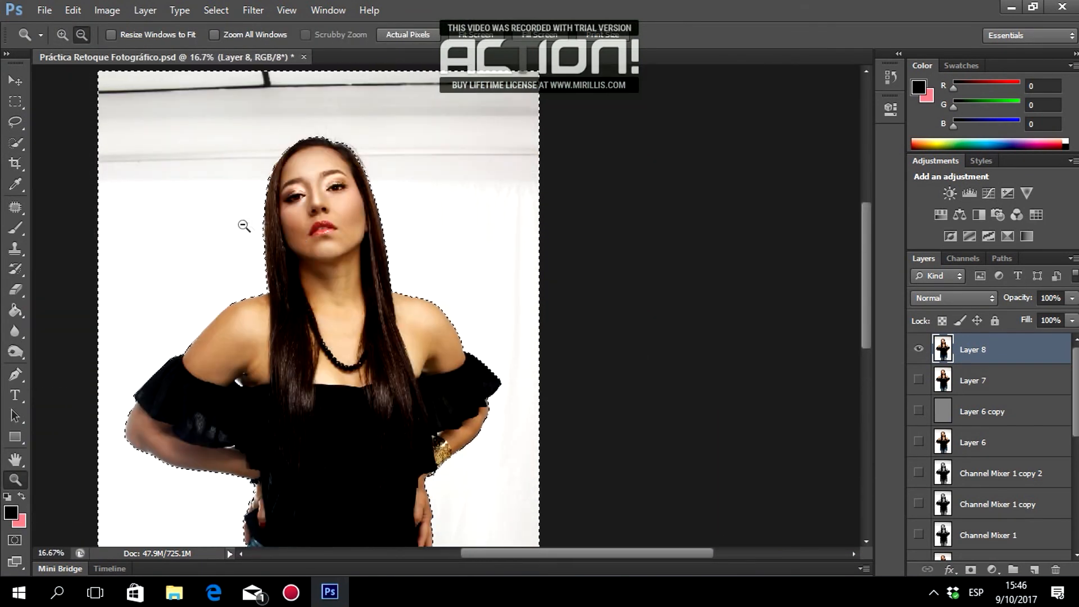
{"action": "scroll", "coordinate": [244, 221], "scroll_direction": "down", "scroll_amount": 4}
{"action": "scroll", "coordinate": [255, 188], "scroll_direction": "up", "scroll_amount": 4}
Invert the selection so it covers the woman instead of the backdrop.
{"action": "left_click", "coordinate": [216, 10]}
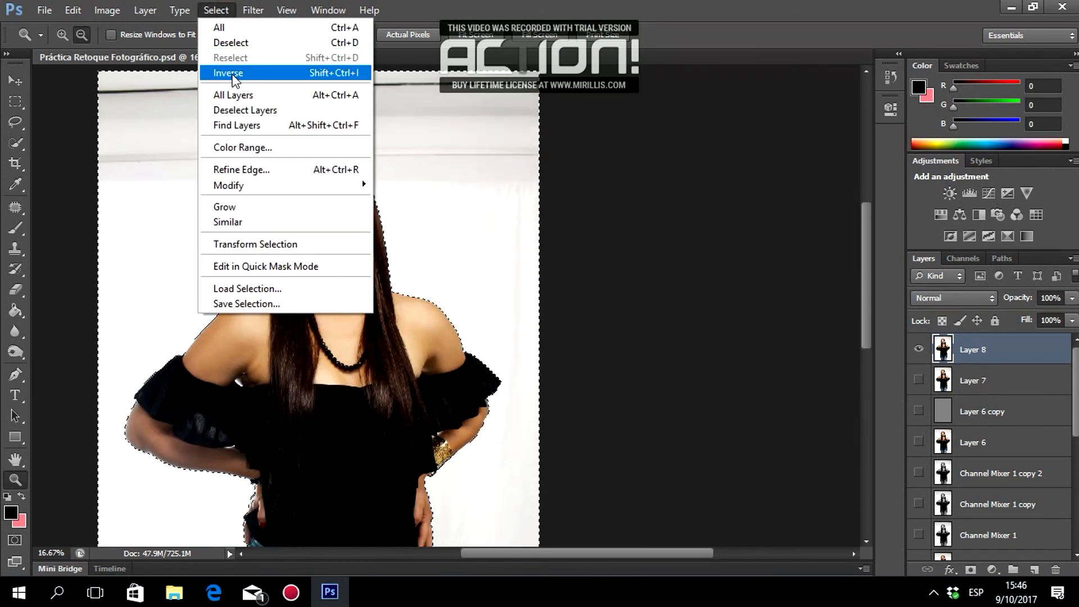
{"action": "left_click", "coordinate": [230, 73]}
{"action": "scroll", "coordinate": [303, 194], "scroll_direction": "down", "scroll_amount": 4}
{"action": "scroll", "coordinate": [303, 193], "scroll_direction": "down", "scroll_amount": 2}
{"action": "scroll", "coordinate": [444, 231], "scroll_direction": "up", "scroll_amount": 6}
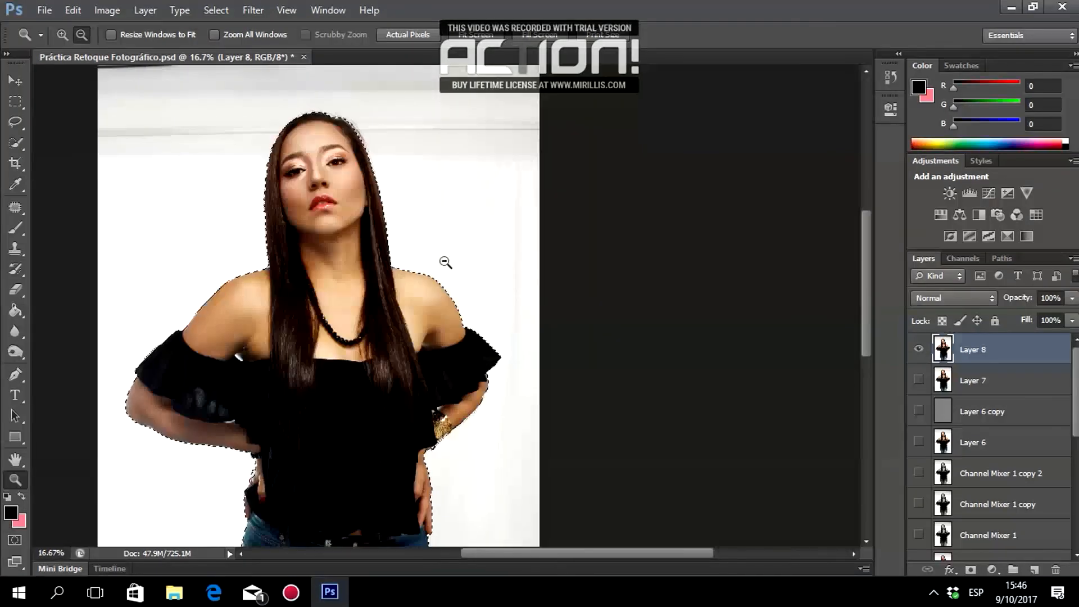
{"action": "scroll", "coordinate": [427, 255], "scroll_direction": "down", "scroll_amount": 2}
With the Quick Selection tool active, launch Refine Edge for the selection.
{"action": "left_click", "coordinate": [8, 147]}
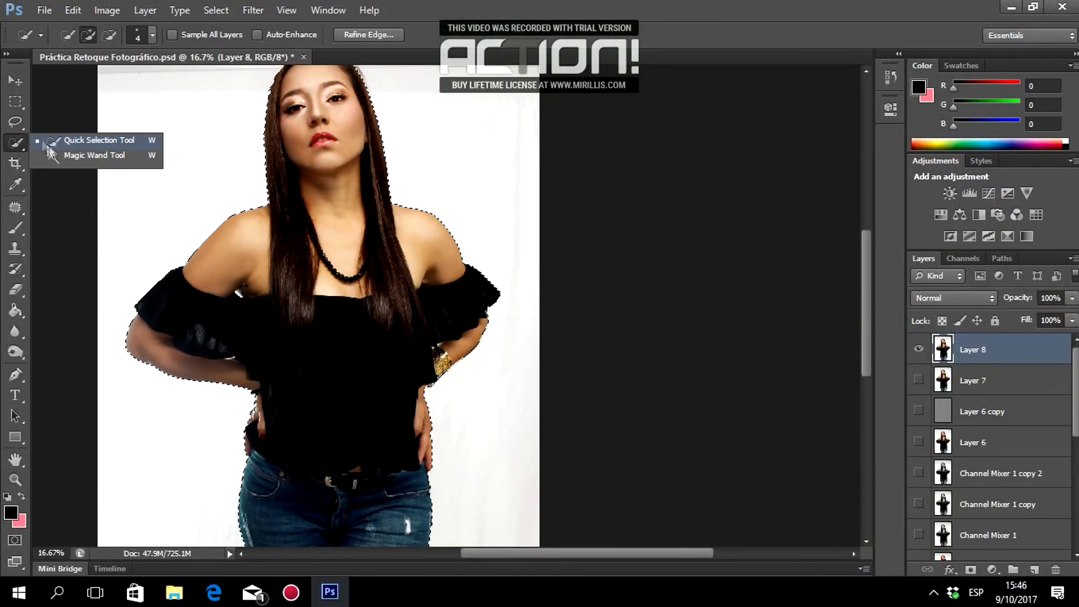
{"action": "left_click", "coordinate": [18, 123]}
{"action": "left_click", "coordinate": [19, 103]}
{"action": "left_click", "coordinate": [22, 146]}
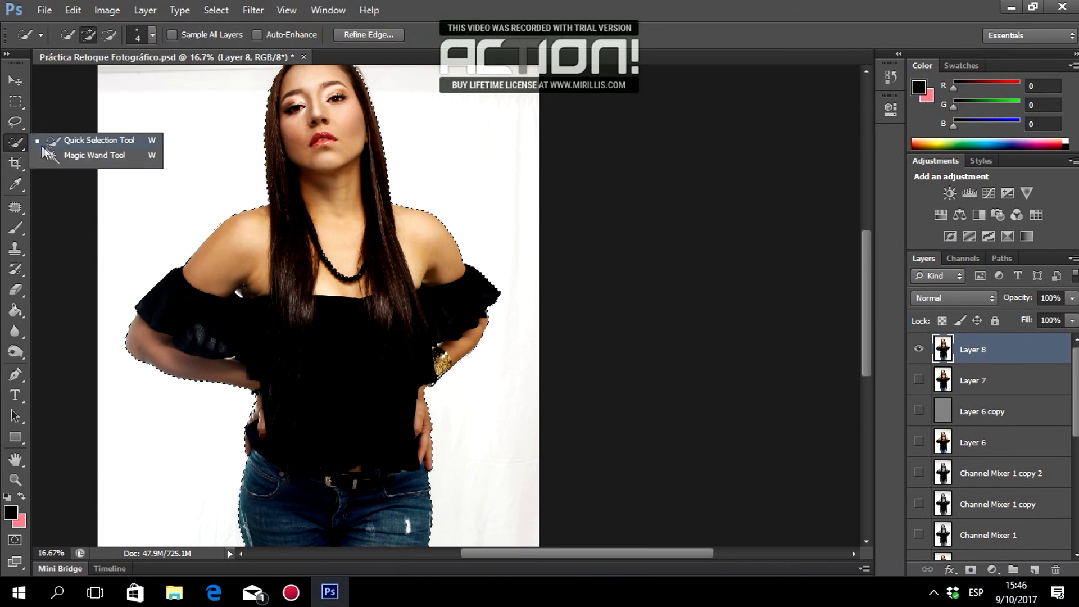
{"action": "left_click", "coordinate": [22, 144]}
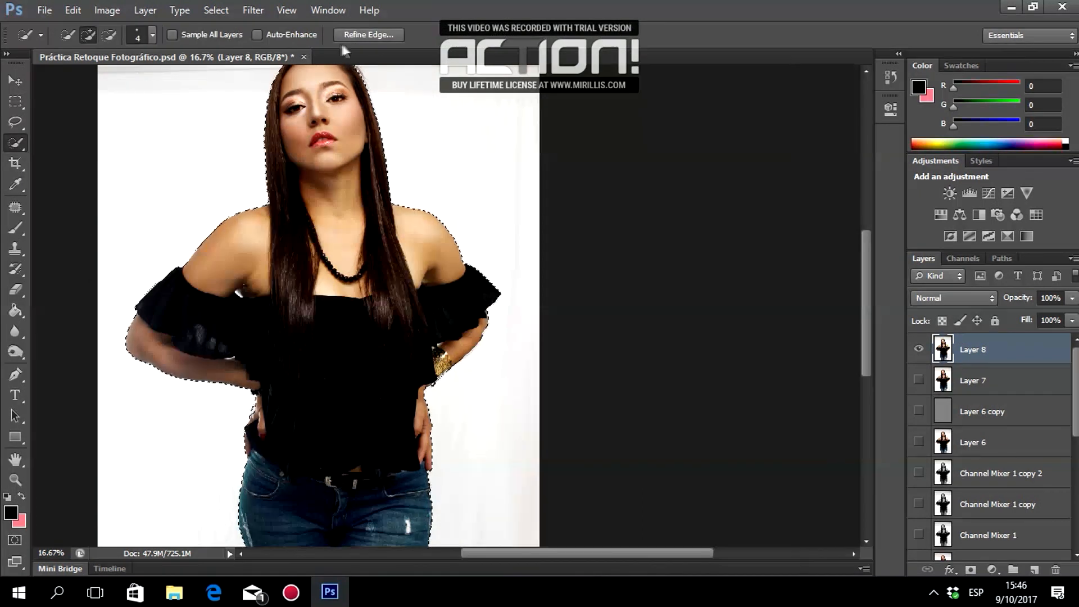
{"action": "scroll", "coordinate": [375, 42], "scroll_direction": "up", "scroll_amount": 4}
{"action": "left_click", "coordinate": [370, 33]}
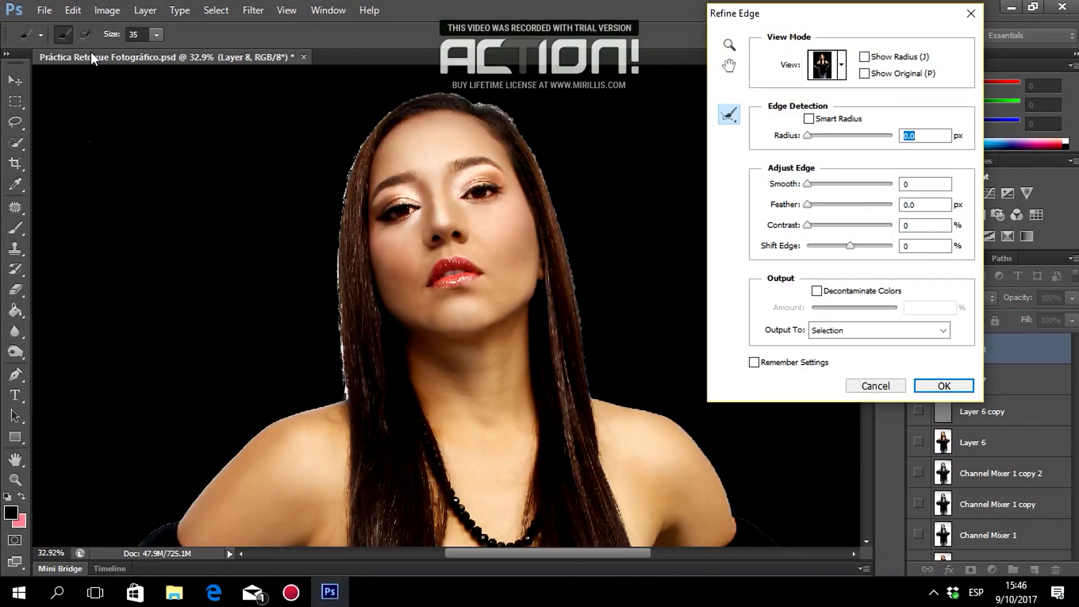
Set the refinement brush size to 44 and refine the edge along the hair and shoulder.
{"action": "left_click", "coordinate": [156, 35]}
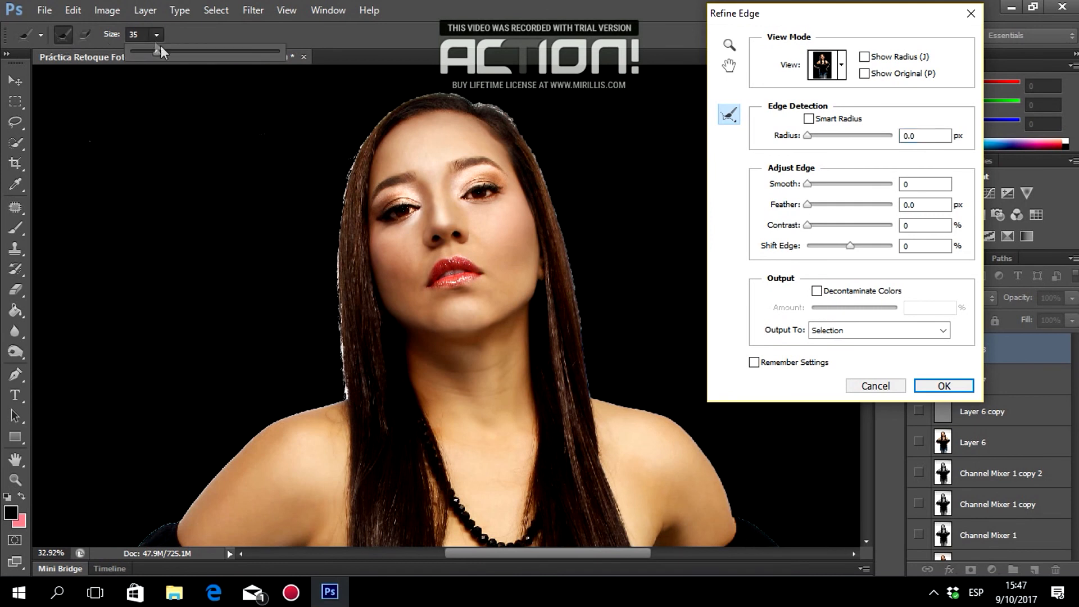
{"action": "left_click_drag", "start_coordinate": [160, 45], "coordinate": [165, 50]}
{"action": "left_click", "coordinate": [438, 18]}
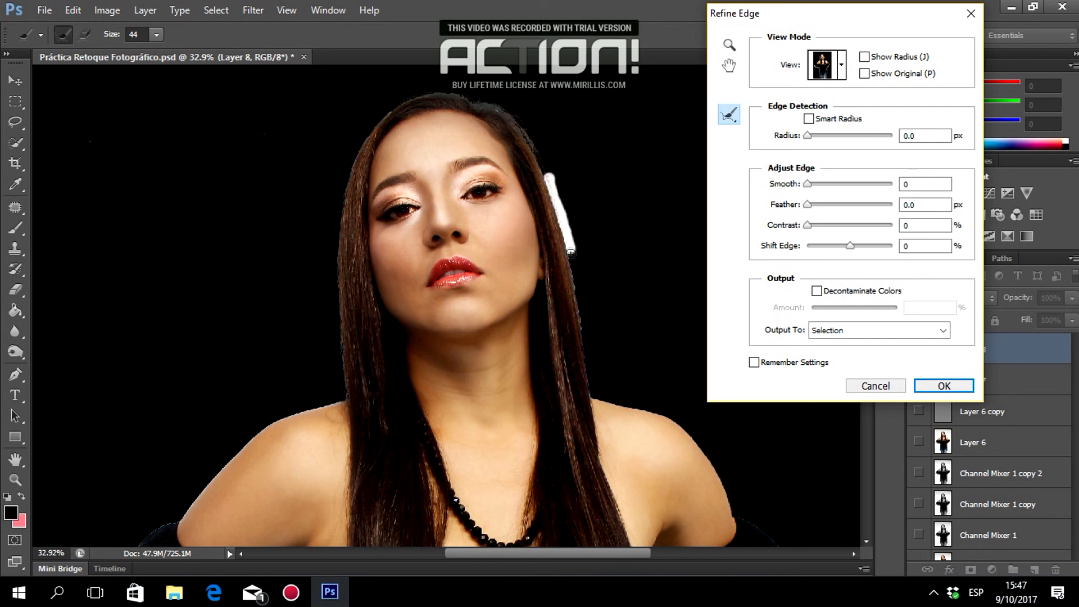
{"action": "left_click_drag", "start_coordinate": [579, 285], "coordinate": [593, 397]}
{"action": "scroll", "coordinate": [647, 356], "scroll_direction": "down", "scroll_amount": 5}
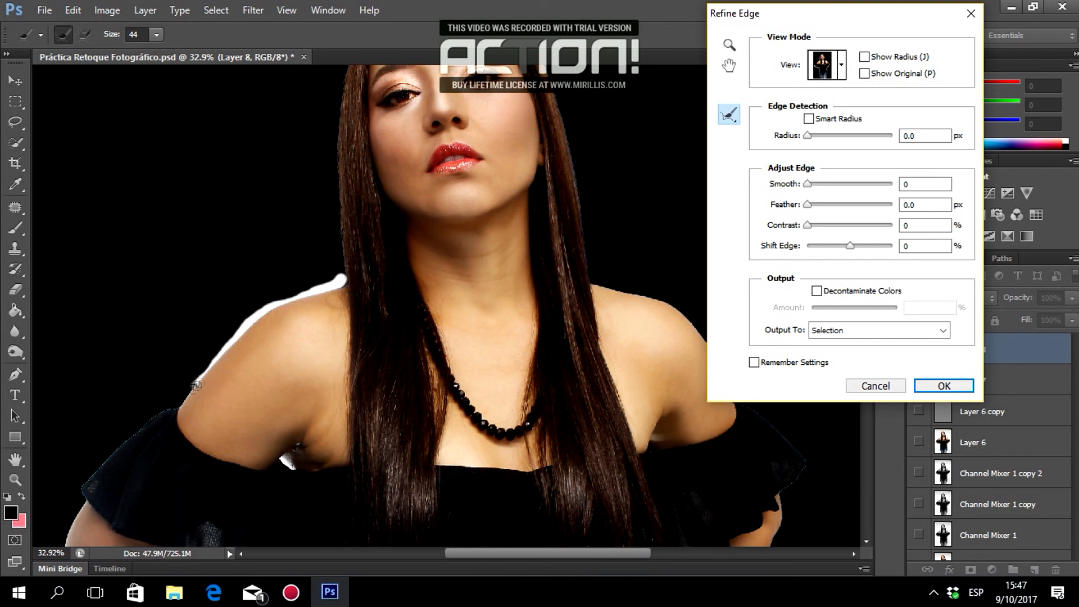
{"action": "left_click_drag", "start_coordinate": [179, 406], "coordinate": [177, 406]}
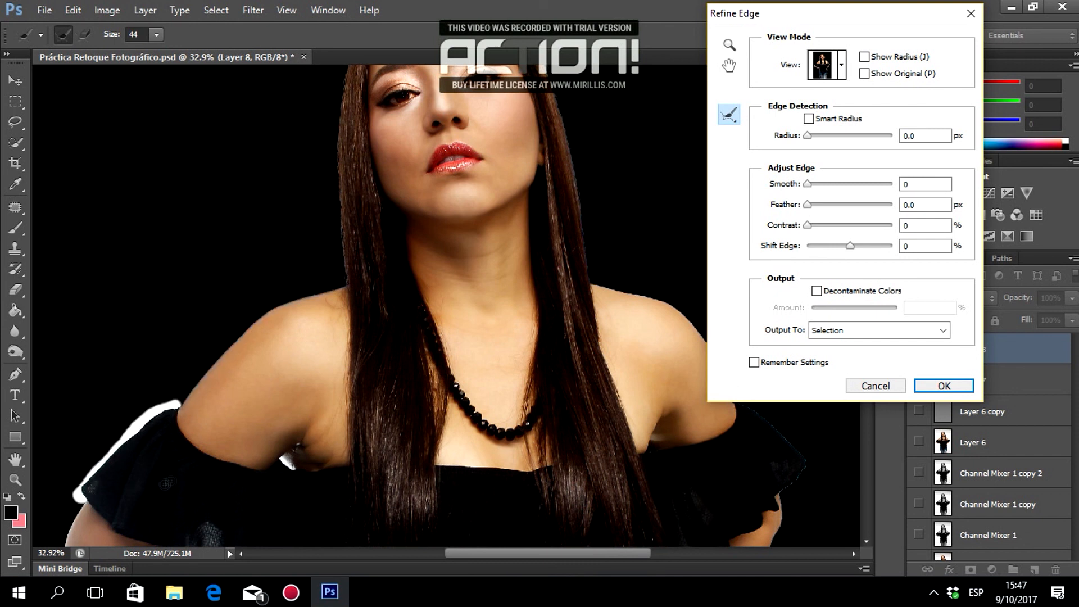
{"action": "scroll", "coordinate": [80, 319], "scroll_direction": "down", "scroll_amount": 8}
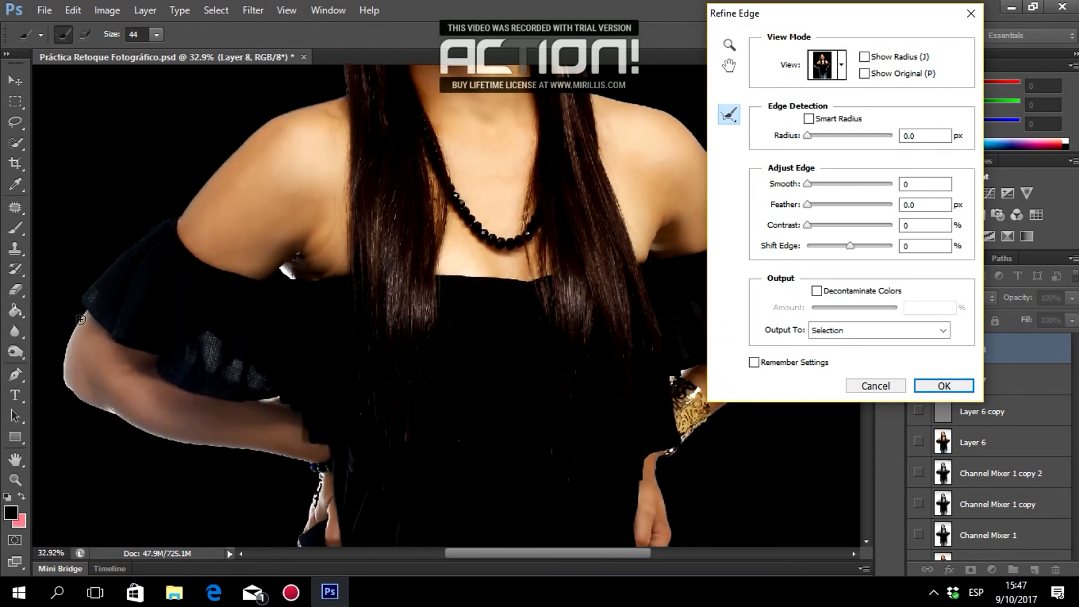
Refine the selection edge down the upper arm and along the forearm's underside.
{"action": "left_click_drag", "start_coordinate": [68, 332], "coordinate": [56, 370]}
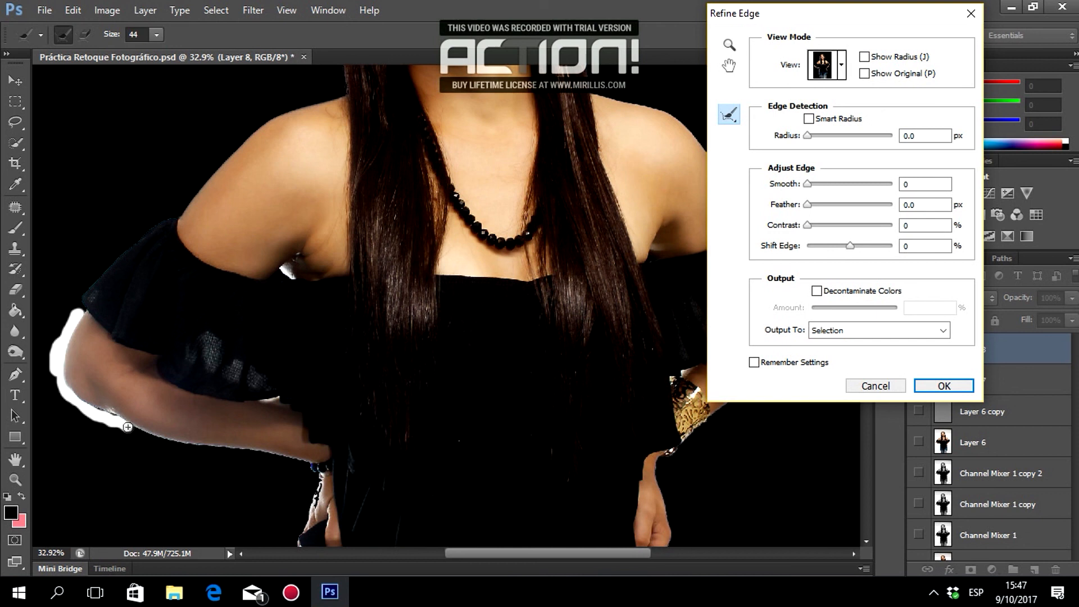
{"action": "left_click_drag", "start_coordinate": [150, 442], "coordinate": [213, 461]}
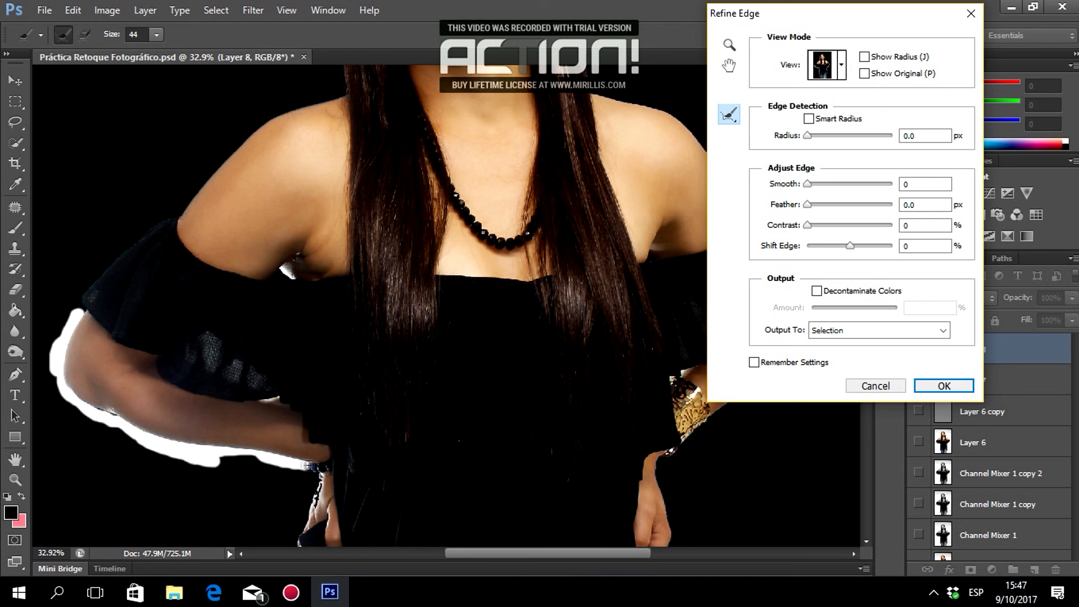
{"action": "scroll", "coordinate": [337, 464], "scroll_direction": "down", "scroll_amount": 3}
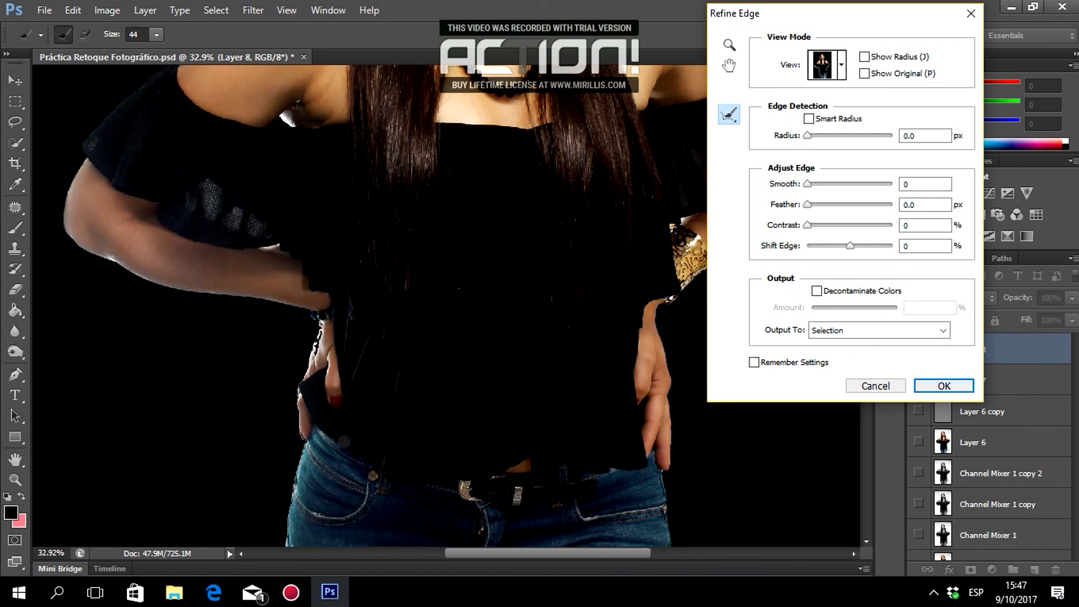
{"action": "scroll", "coordinate": [344, 440], "scroll_direction": "down", "scroll_amount": 1}
Erase edge refinements beside the left hand and wrist, undoing one stray stroke.
{"action": "left_click", "coordinate": [85, 35]}
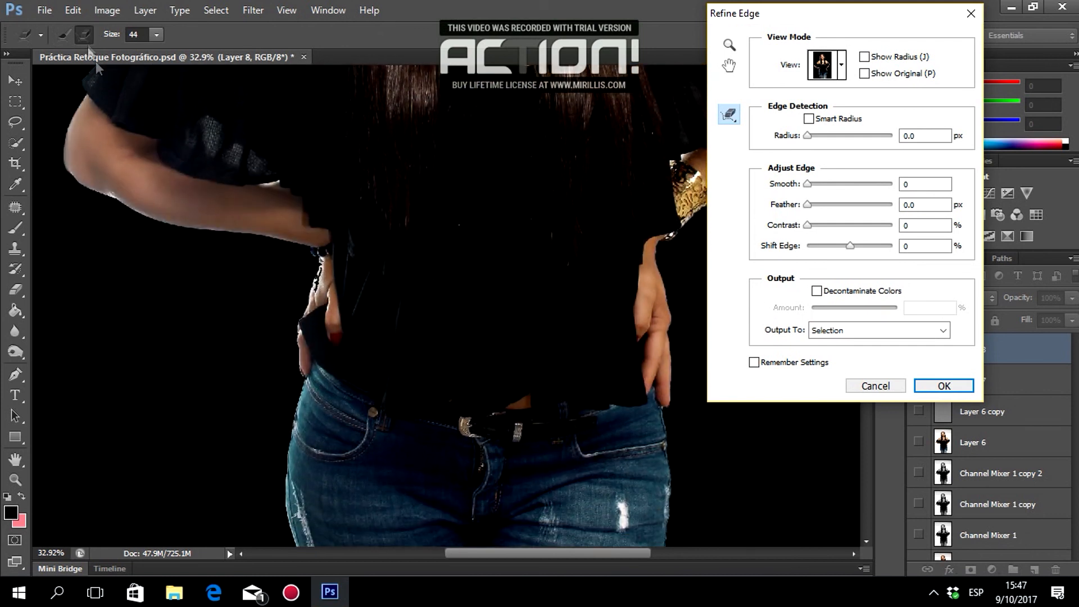
{"action": "left_click_drag", "start_coordinate": [323, 289], "coordinate": [324, 260]}
{"action": "left_click_drag", "start_coordinate": [321, 260], "coordinate": [317, 293]}
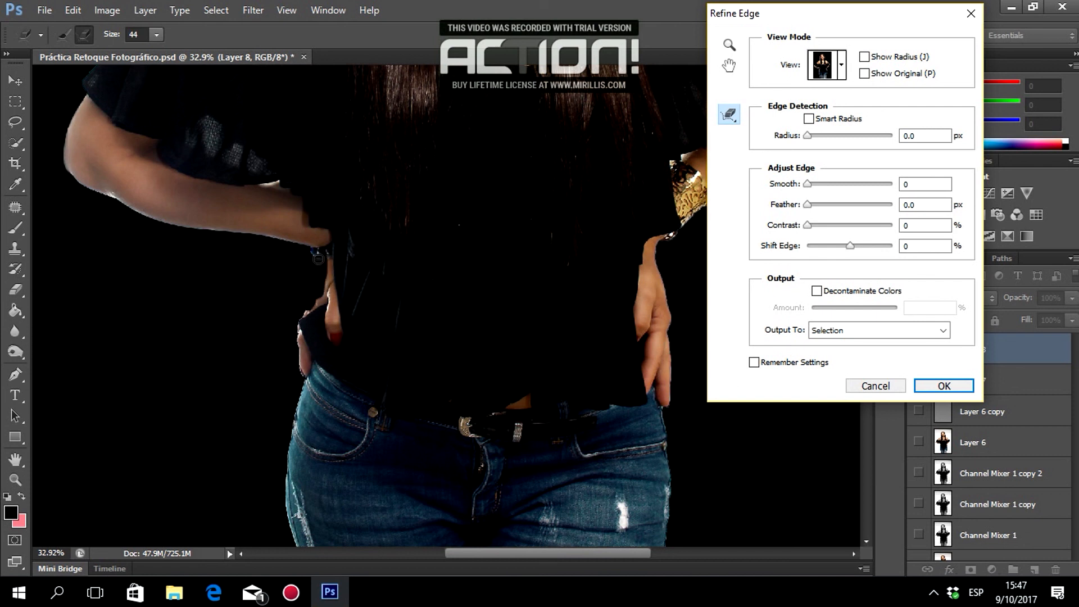
{"action": "key", "text": "ctrl+z"}
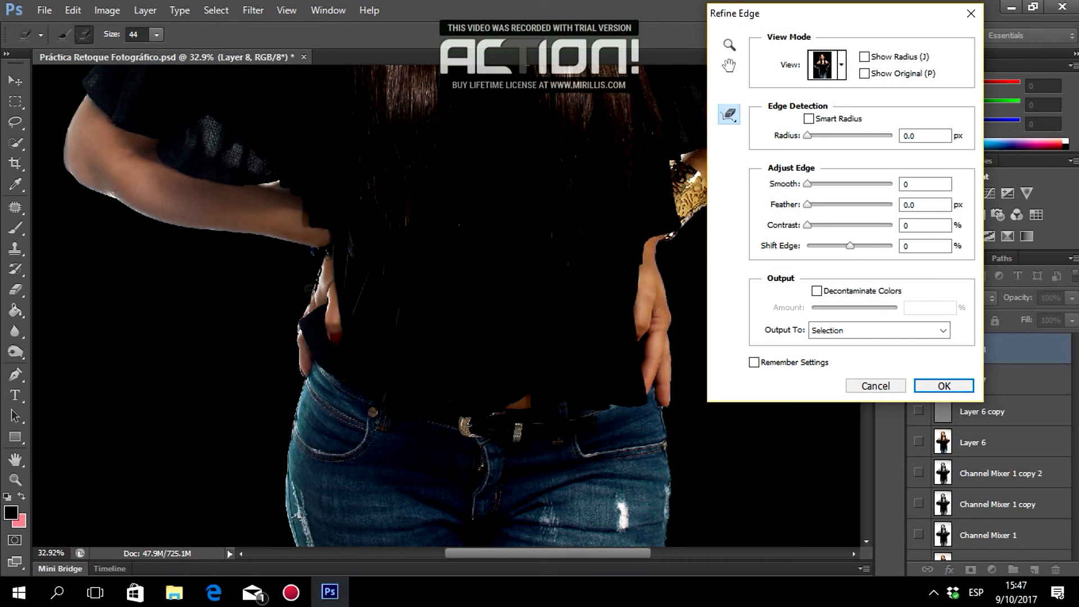
{"action": "left_click_drag", "start_coordinate": [303, 374], "coordinate": [302, 315]}
Refine the edge down the left hip, both thighs, and to the image bottom.
{"action": "left_click", "coordinate": [64, 36]}
{"action": "scroll", "coordinate": [208, 242], "scroll_direction": "down", "scroll_amount": 3}
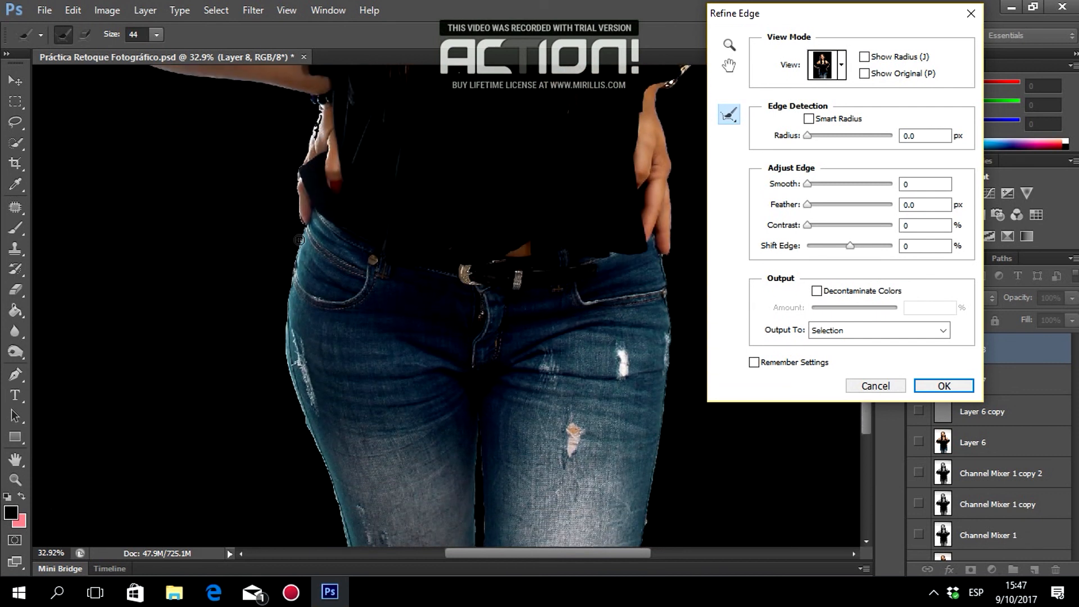
{"action": "left_click_drag", "start_coordinate": [293, 255], "coordinate": [283, 305]}
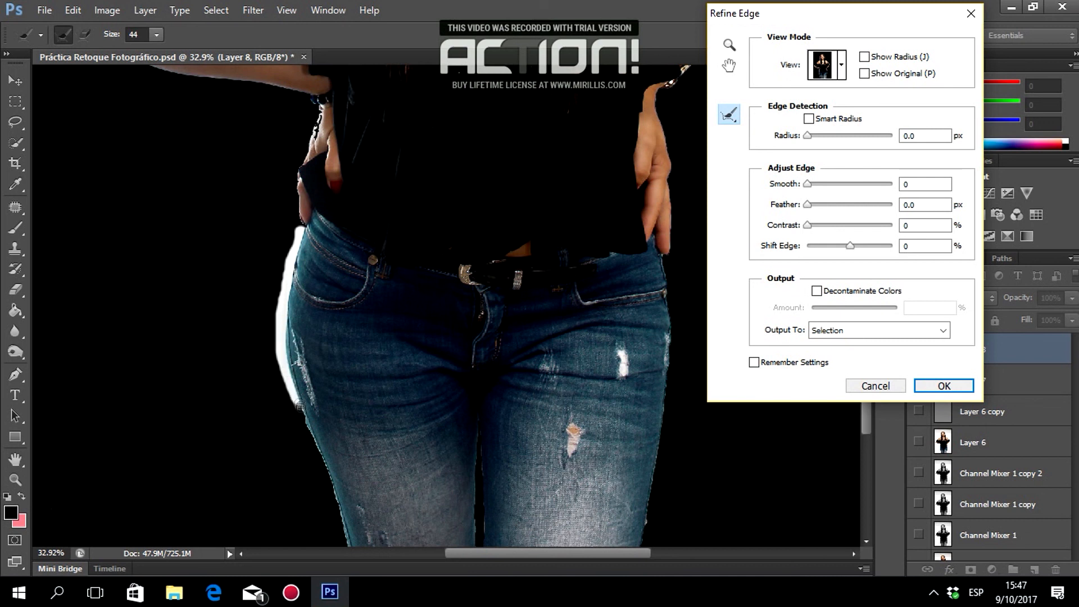
{"action": "left_click_drag", "start_coordinate": [315, 445], "coordinate": [333, 498]}
{"action": "scroll", "coordinate": [340, 489], "scroll_direction": "down", "scroll_amount": 3}
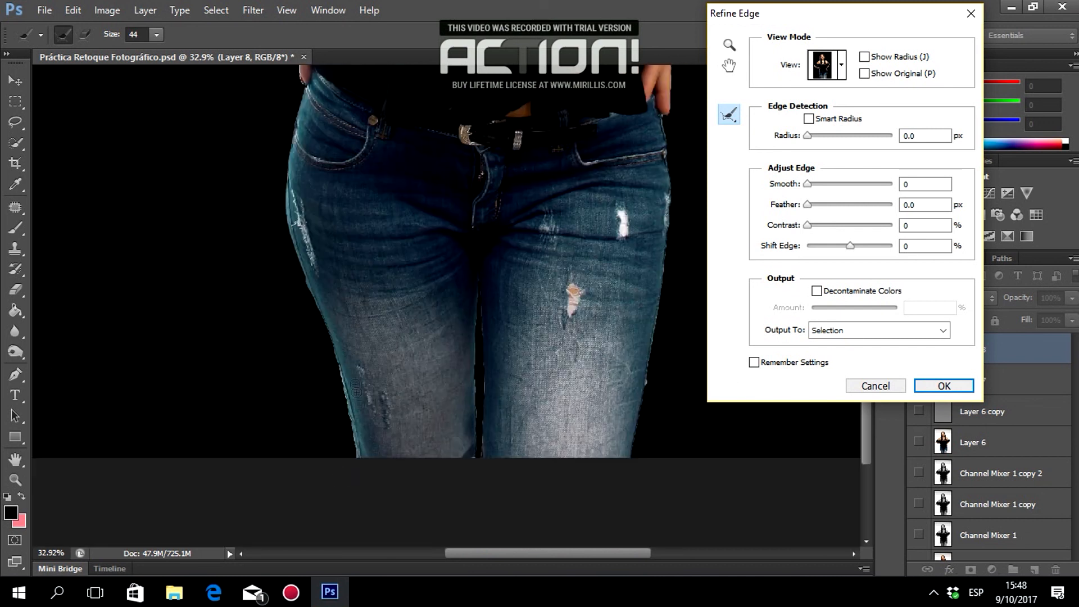
{"action": "left_click_drag", "start_coordinate": [339, 366], "coordinate": [349, 451]}
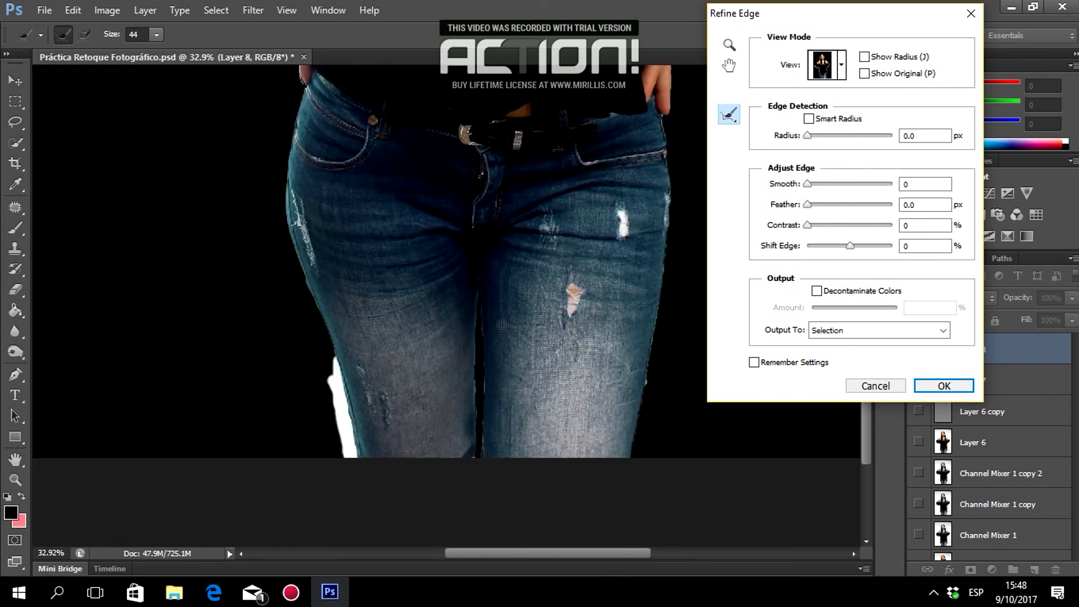
{"action": "left_click_drag", "start_coordinate": [671, 217], "coordinate": [650, 367]}
{"action": "left_click_drag", "start_coordinate": [602, 554], "coordinate": [640, 555]}
Refine the edge along the other arm, hand to the bracelet, shoulder and hair.
{"action": "scroll", "coordinate": [604, 295], "scroll_direction": "up", "scroll_amount": 5}
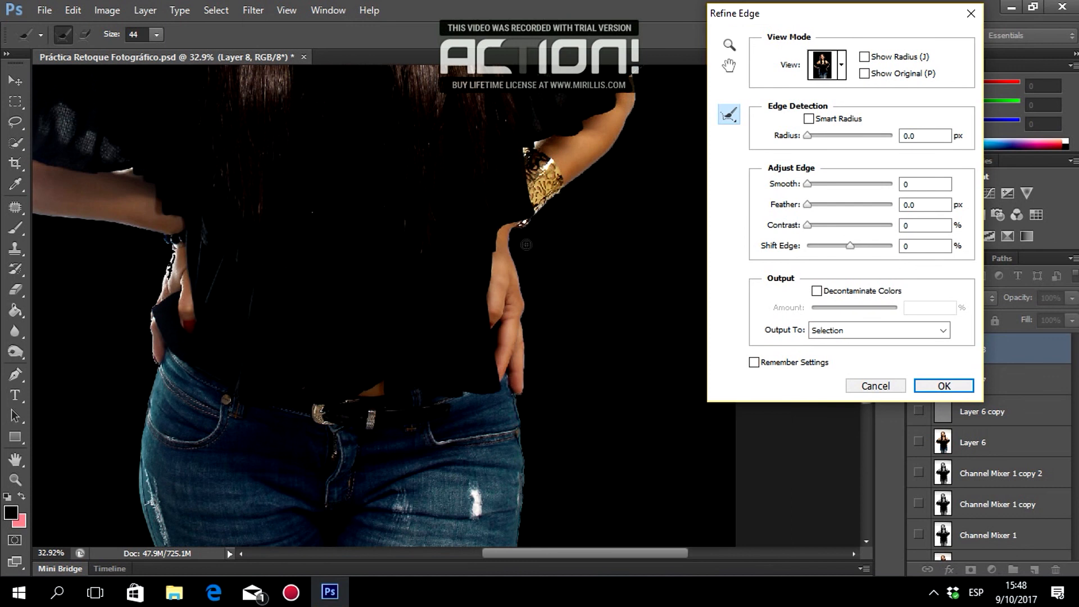
{"action": "left_click_drag", "start_coordinate": [512, 236], "coordinate": [523, 296]}
{"action": "left_click_drag", "start_coordinate": [523, 336], "coordinate": [529, 505]}
{"action": "scroll", "coordinate": [552, 284], "scroll_direction": "up", "scroll_amount": 3}
{"action": "mouse_move", "coordinate": [641, 169]}
{"action": "left_mouse_down"}
{"action": "mouse_move", "coordinate": [610, 245]}
{"action": "mouse_move", "coordinate": [524, 321]}
{"action": "left_mouse_up"}
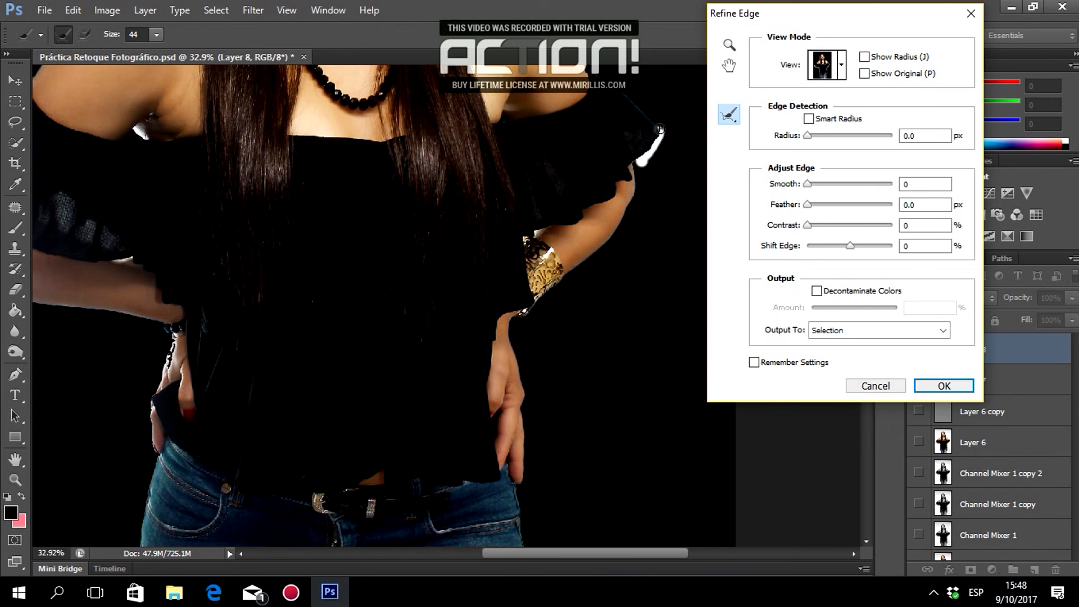
{"action": "scroll", "coordinate": [669, 135], "scroll_direction": "up", "scroll_amount": 3}
{"action": "left_click_drag", "start_coordinate": [661, 308], "coordinate": [587, 243]}
{"action": "scroll", "coordinate": [449, 236], "scroll_direction": "up", "scroll_amount": 2}
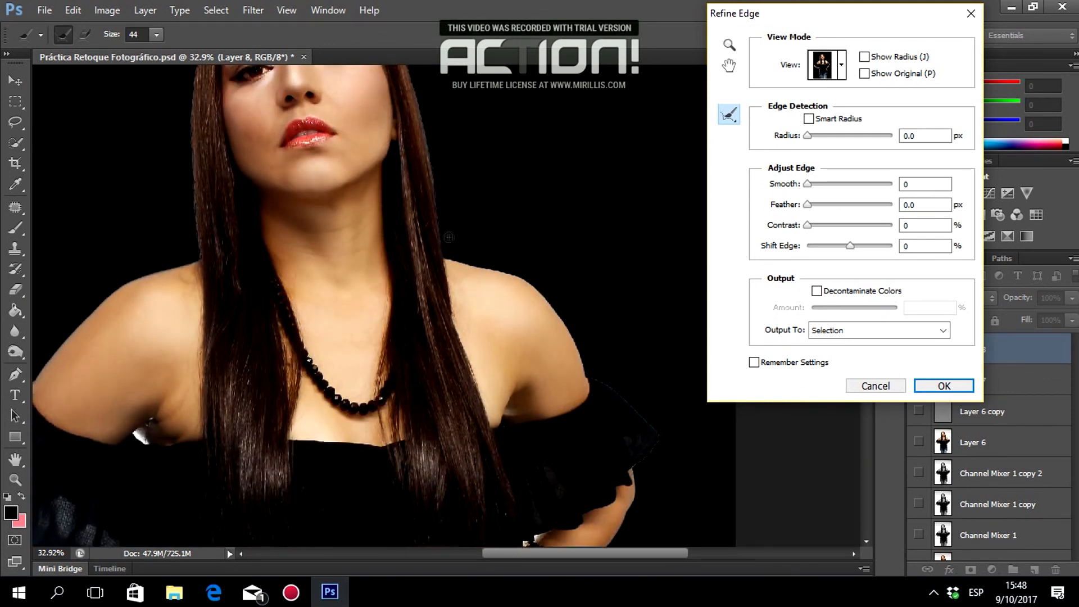
{"action": "mouse_move", "coordinate": [449, 250]}
{"action": "left_mouse_down"}
{"action": "mouse_move", "coordinate": [550, 296]}
{"action": "mouse_move", "coordinate": [595, 382]}
{"action": "left_mouse_up"}
{"action": "scroll", "coordinate": [455, 247], "scroll_direction": "up", "scroll_amount": 5}
Set Refine Edge Feather to 2 px and Shift Edge to +5%, leaving Contrast at 0.
{"action": "double_click", "coordinate": [924, 205]}
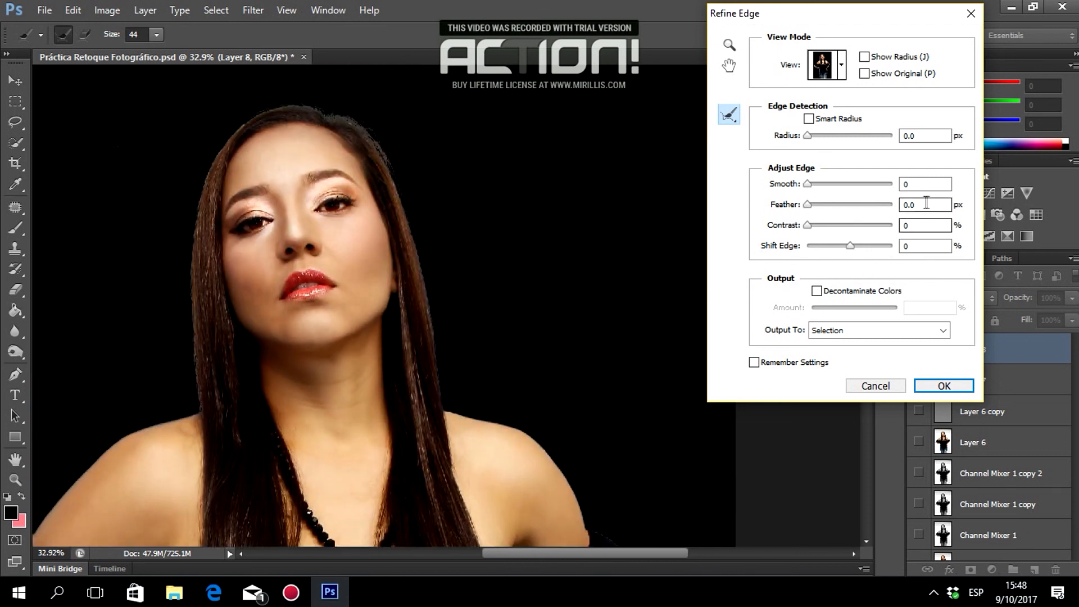
{"action": "mouse_move", "coordinate": [808, 205]}
{"action": "left_mouse_down"}
{"action": "mouse_move", "coordinate": [844, 206]}
{"action": "mouse_move", "coordinate": [818, 201]}
{"action": "mouse_move", "coordinate": [826, 204]}
{"action": "left_mouse_up"}
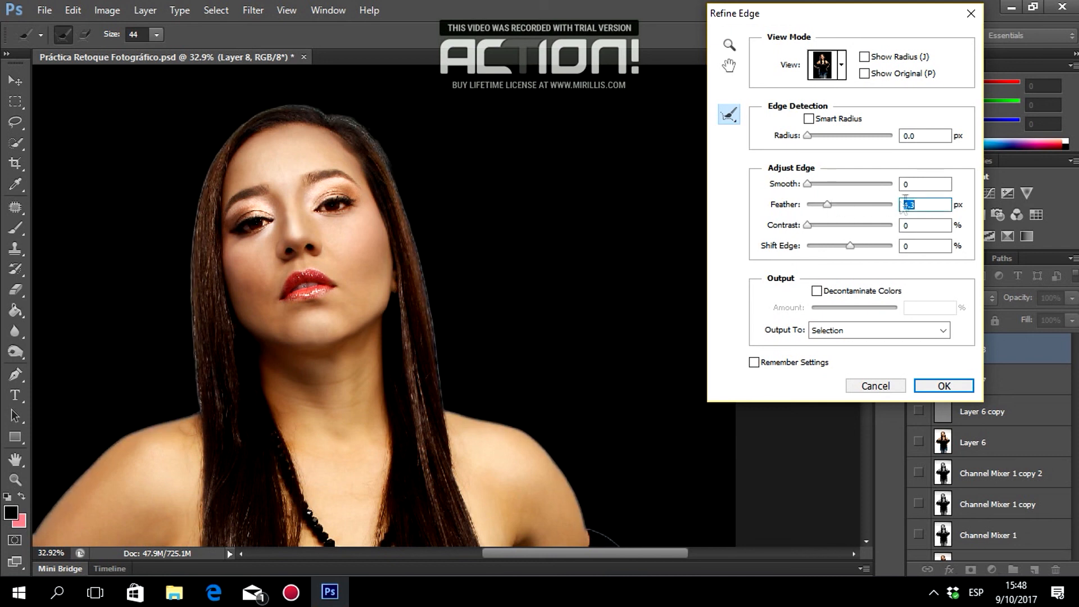
{"action": "type", "text": "1"}
{"action": "key", "text": "Tab"}
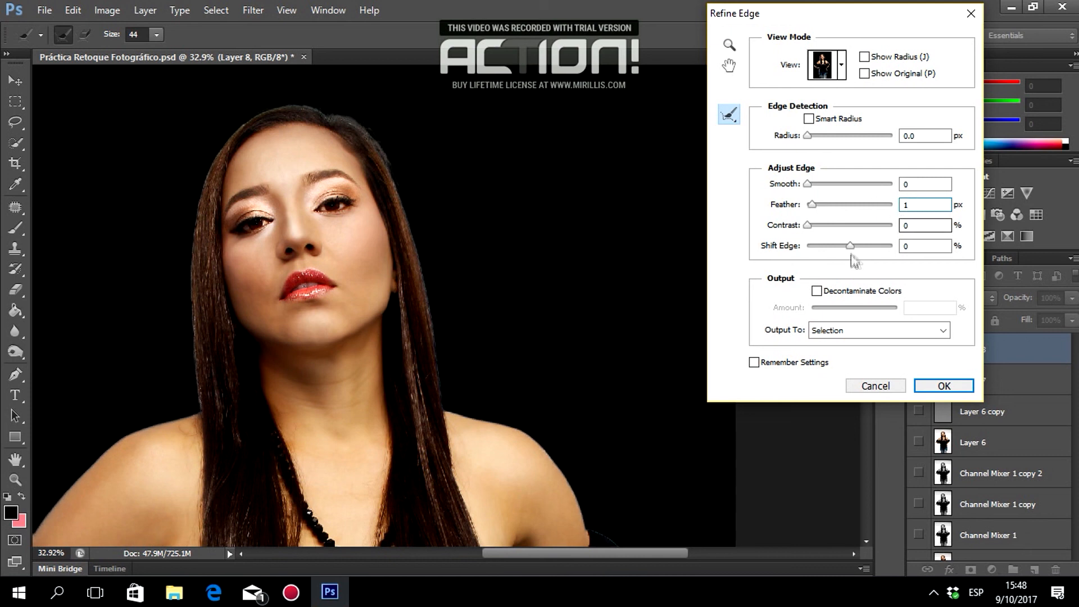
{"action": "left_click_drag", "start_coordinate": [820, 249], "coordinate": [868, 244]}
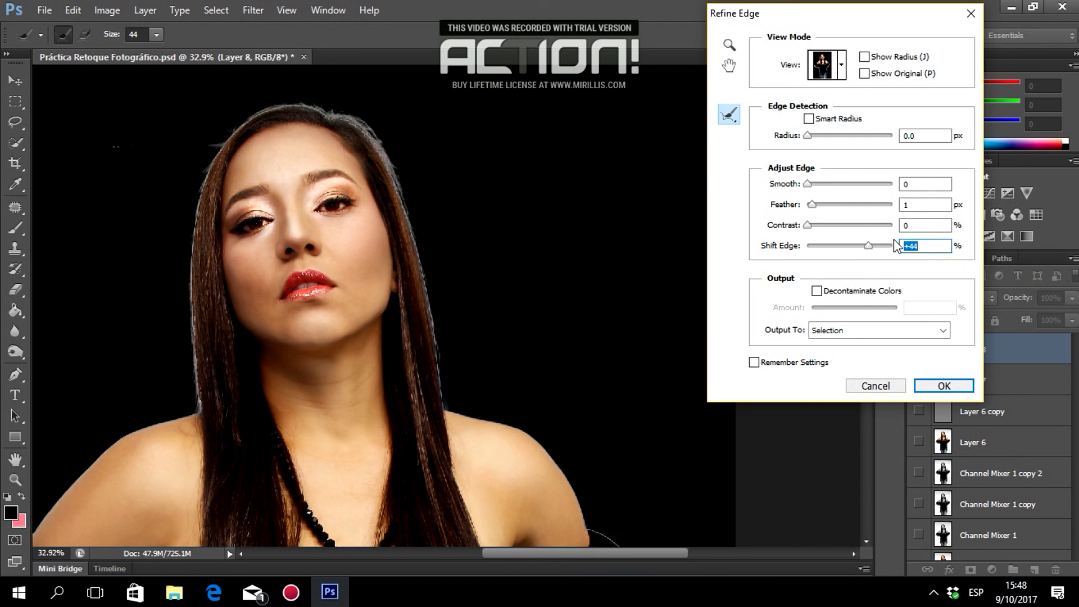
{"action": "type", "text": "5"}
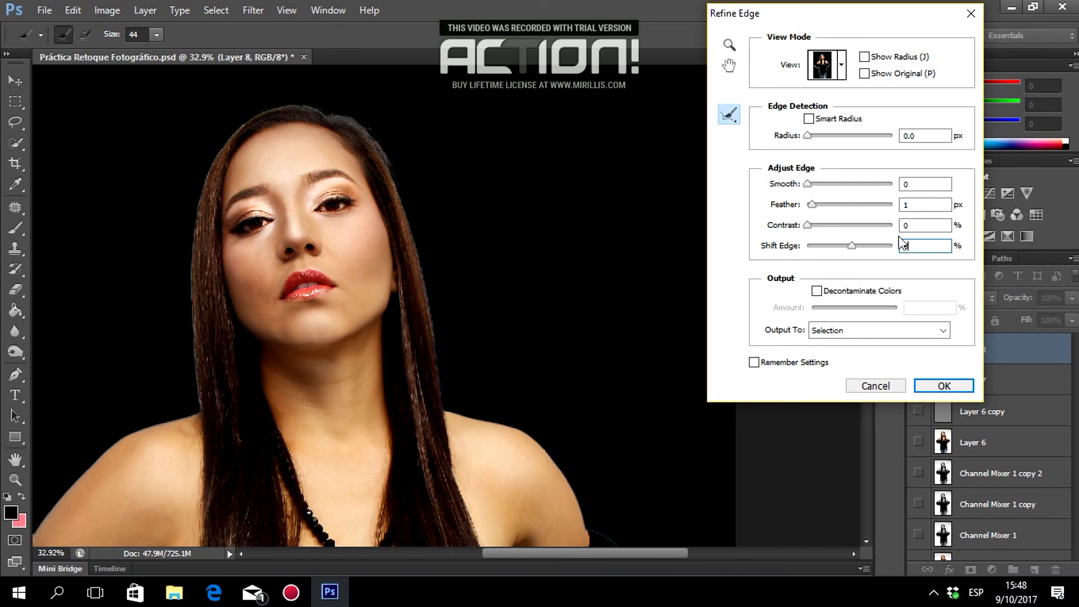
{"action": "double_click", "coordinate": [922, 204]}
{"action": "type", "text": "5"}
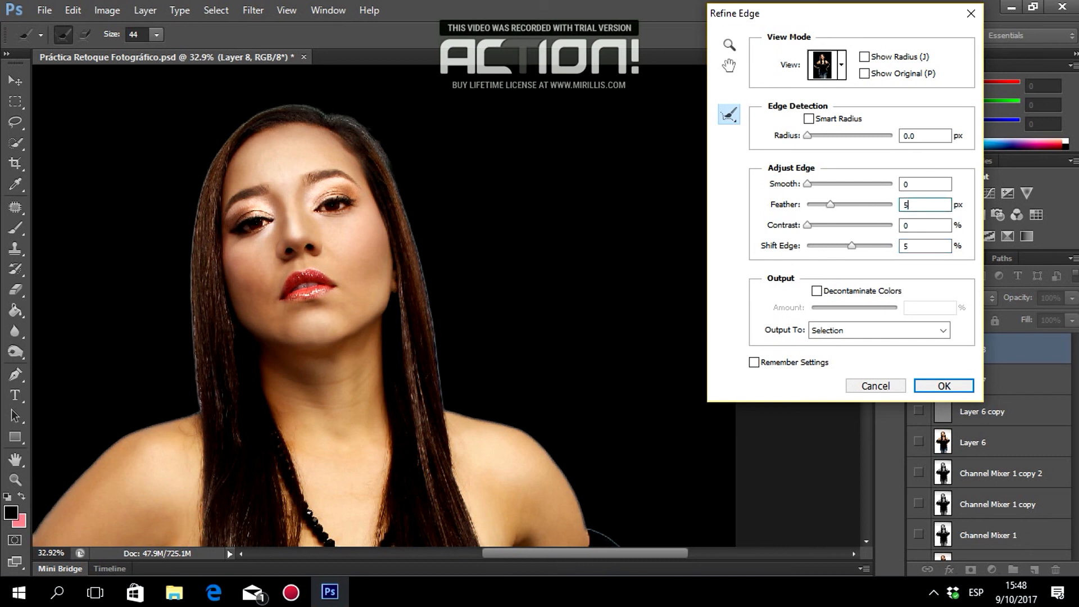
{"action": "left_click_drag", "start_coordinate": [920, 205], "coordinate": [871, 205]}
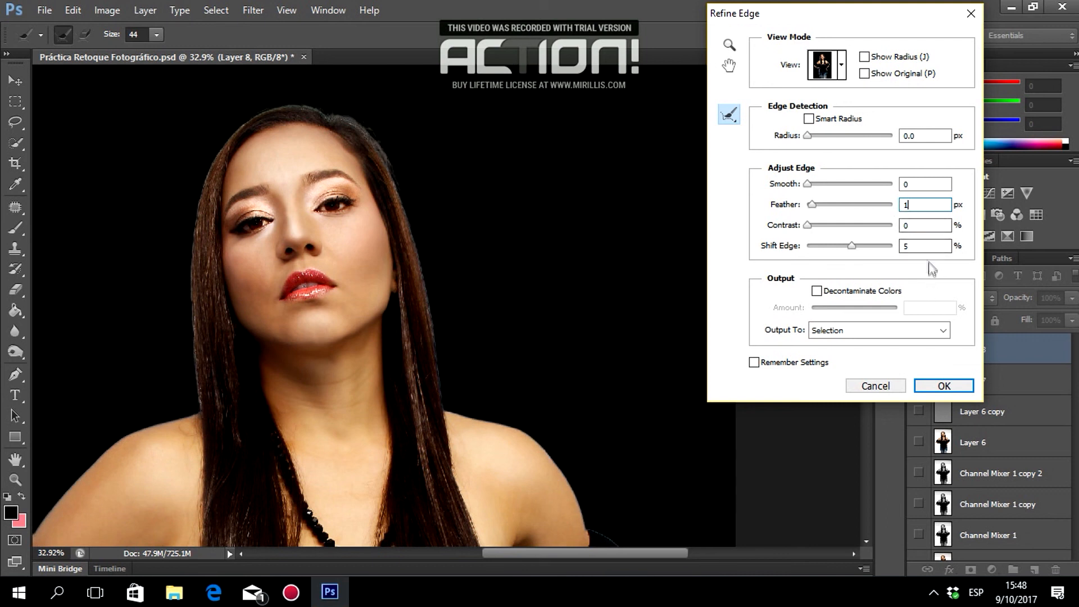
{"action": "mouse_move", "coordinate": [809, 225]}
{"action": "left_mouse_down"}
{"action": "mouse_move", "coordinate": [822, 227]}
{"action": "mouse_move", "coordinate": [793, 229]}
{"action": "left_mouse_up"}
{"action": "left_click_drag", "start_coordinate": [924, 206], "coordinate": [873, 206]}
Apply the Refine Edge settings to the selection around the model.
{"action": "left_click", "coordinate": [943, 385]}
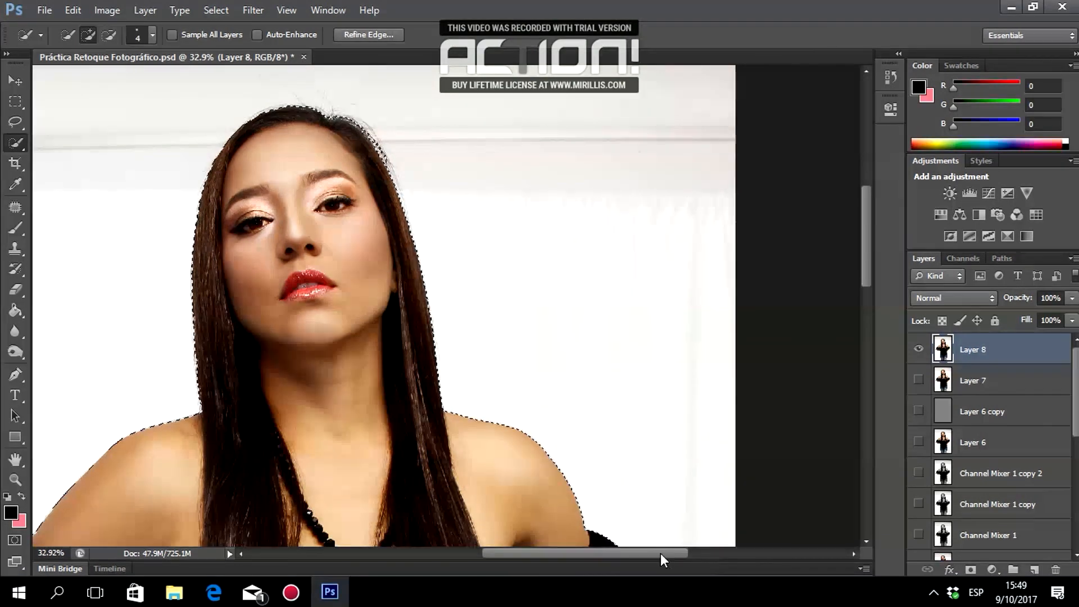
{"action": "left_click_drag", "start_coordinate": [660, 553], "coordinate": [602, 554]}
{"action": "scroll", "coordinate": [447, 306], "scroll_direction": "down", "scroll_amount": 10}
{"action": "scroll", "coordinate": [629, 219], "scroll_direction": "up", "scroll_amount": 10}
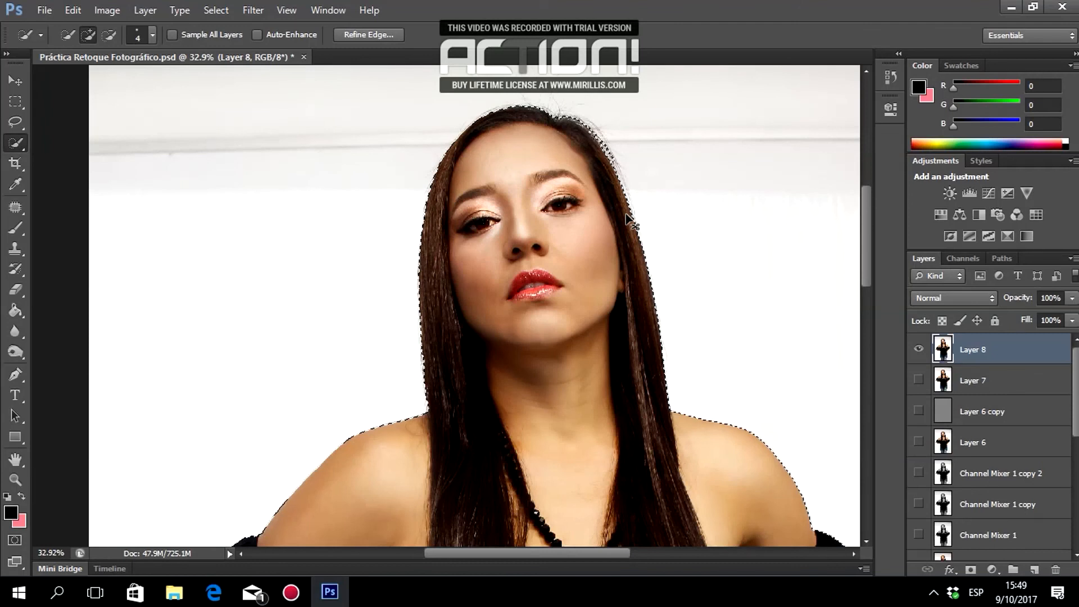
Copy the selection to a new Layer 9 with Ctrl+J and hide Layer 8.
{"action": "key", "text": "ctrl+j"}
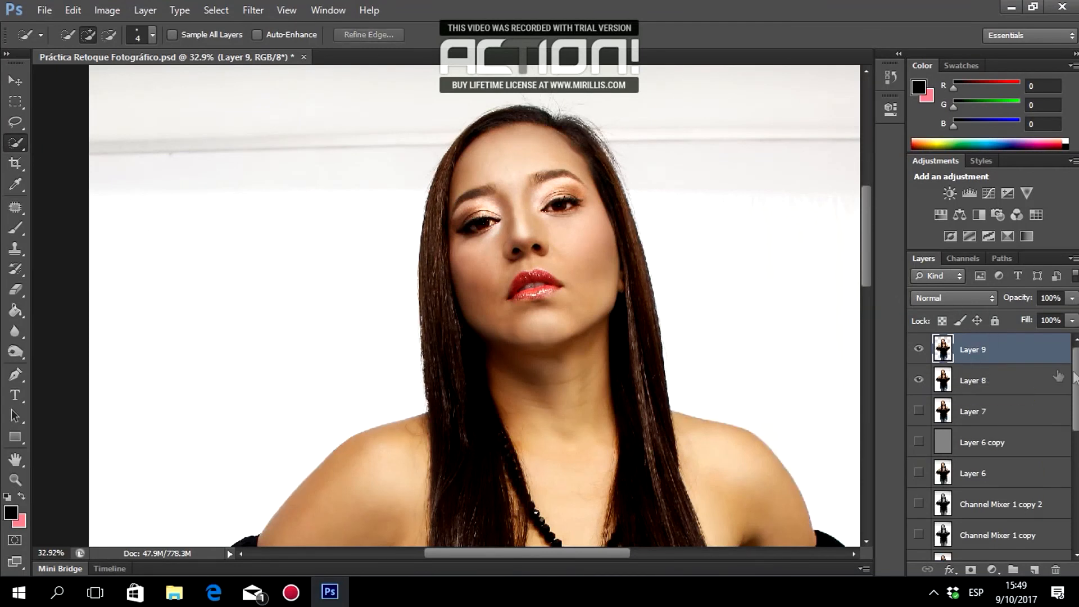
{"action": "mouse_move", "coordinate": [1076, 382]}
{"action": "left_mouse_down"}
{"action": "mouse_move", "coordinate": [1076, 503]}
{"action": "mouse_move", "coordinate": [1075, 365]}
{"action": "left_mouse_up"}
{"action": "left_click", "coordinate": [918, 382]}
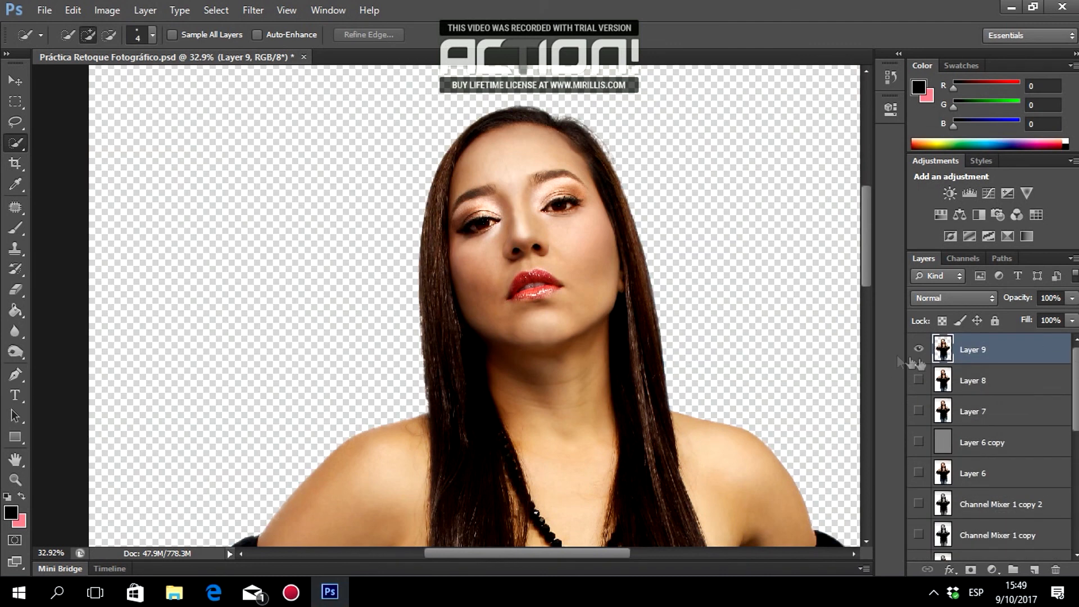
Add a new Layer 10 beneath Layer 9 and fill it with solid white.
{"action": "left_click", "coordinate": [974, 381]}
{"action": "left_click", "coordinate": [1034, 569]}
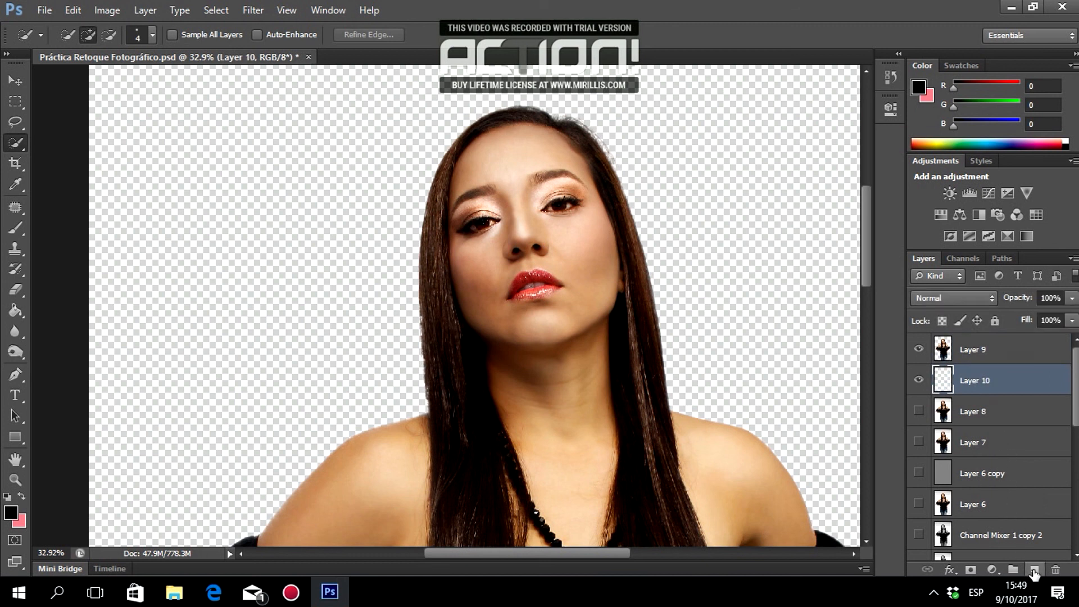
{"action": "left_click", "coordinate": [918, 349]}
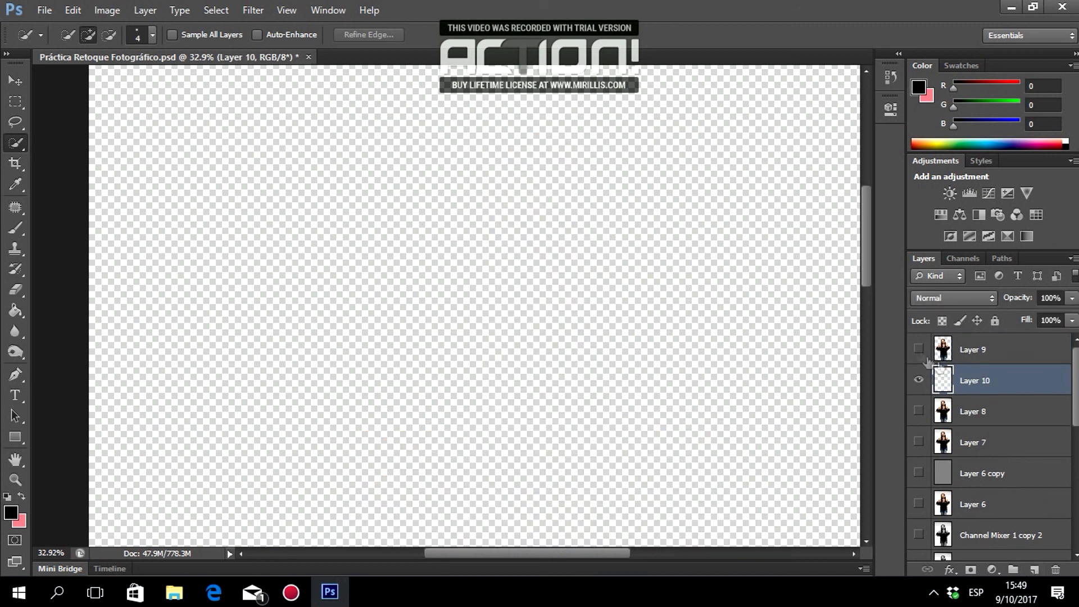
{"action": "left_click", "coordinate": [15, 310]}
{"action": "left_click", "coordinate": [6, 497]}
{"action": "key", "text": "x"}
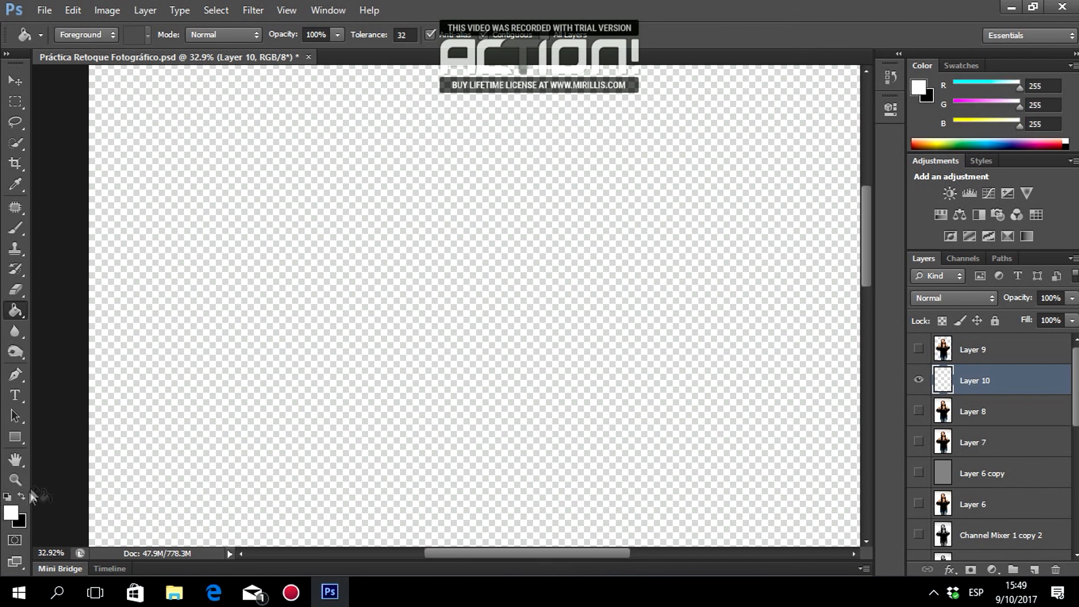
{"action": "left_click", "coordinate": [332, 301]}
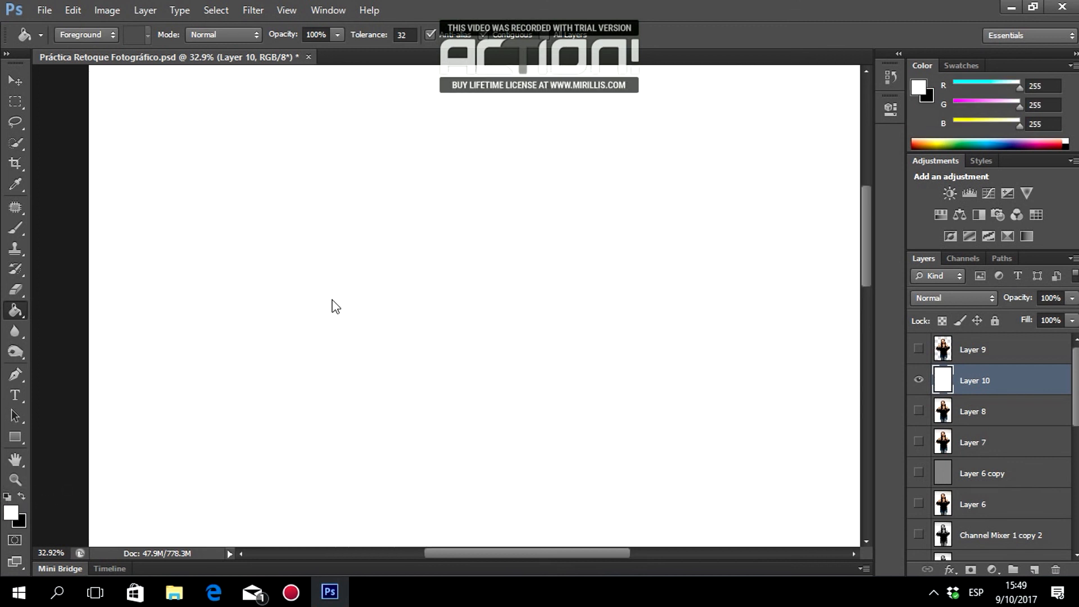
{"action": "left_click", "coordinate": [918, 349]}
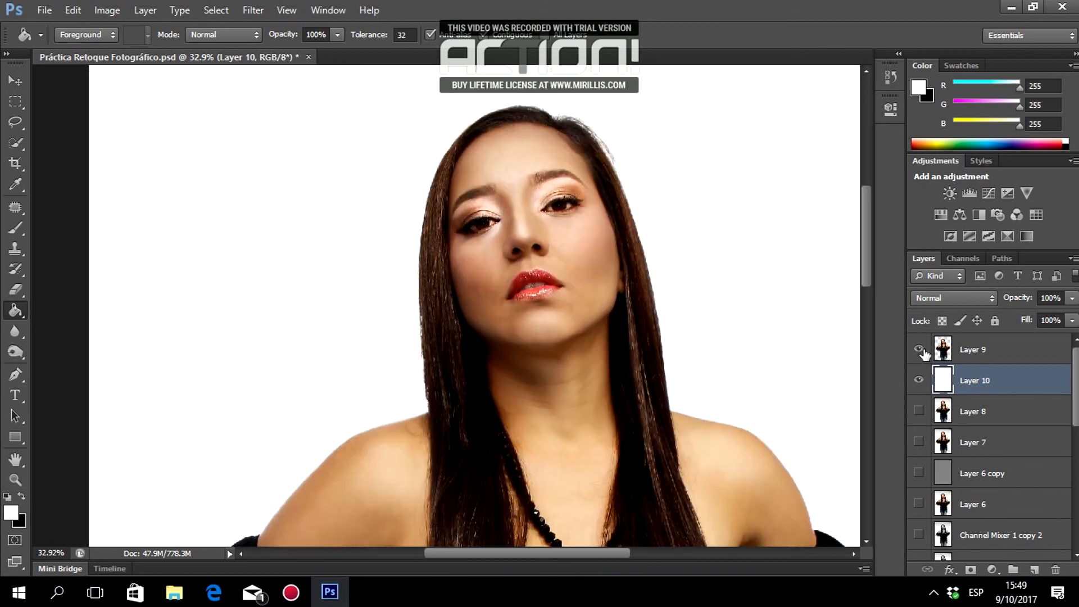
Swap the colours back, look over the white background, then hide Layer 9 again.
{"action": "left_click", "coordinate": [22, 79]}
{"action": "key", "text": "x"}
{"action": "scroll", "coordinate": [283, 208], "scroll_direction": "right", "scroll_amount": 2}
{"action": "scroll", "coordinate": [283, 208], "scroll_direction": "down", "scroll_amount": 5}
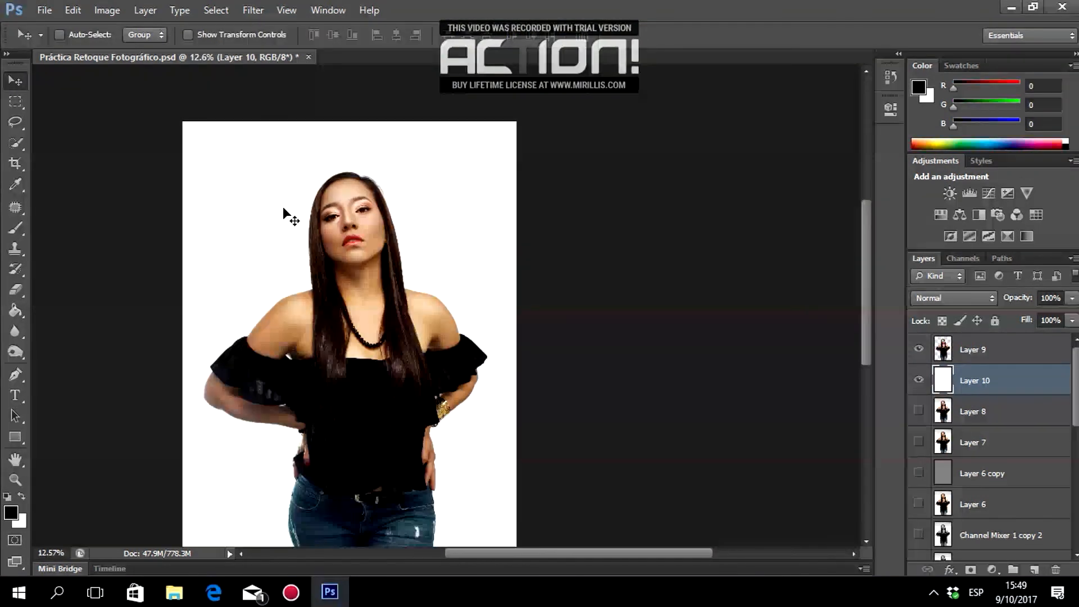
{"action": "scroll", "coordinate": [283, 207], "scroll_direction": "down", "scroll_amount": 3}
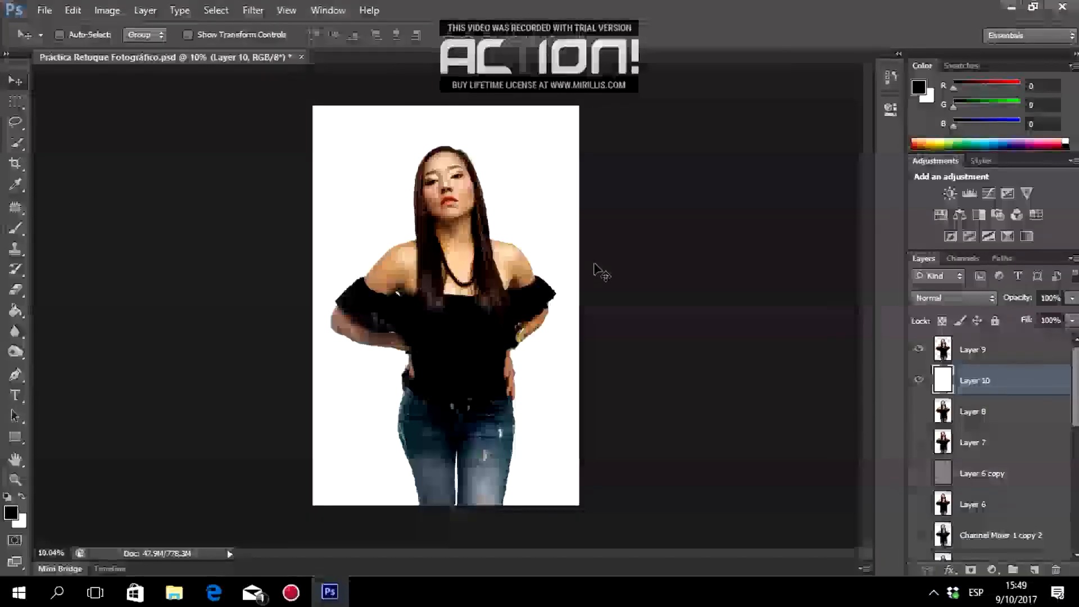
{"action": "scroll", "coordinate": [597, 270], "scroll_direction": "up", "scroll_amount": 4}
{"action": "scroll", "coordinate": [597, 270], "scroll_direction": "down", "scroll_amount": 3}
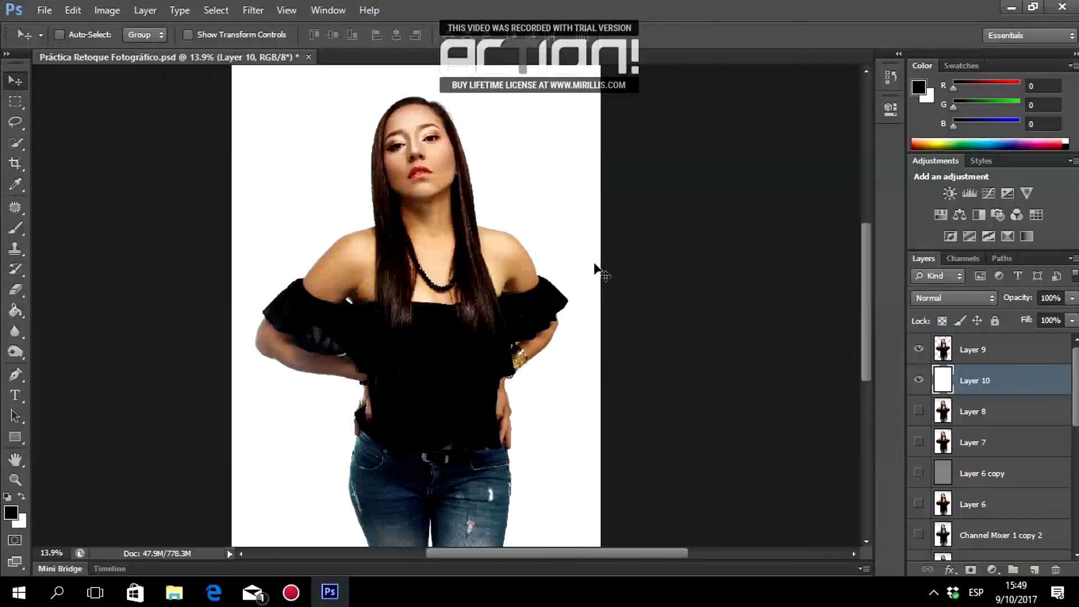
{"action": "scroll", "coordinate": [594, 269], "scroll_direction": "up", "scroll_amount": 2}
{"action": "scroll", "coordinate": [594, 269], "scroll_direction": "down", "scroll_amount": 3}
{"action": "scroll", "coordinate": [594, 270], "scroll_direction": "up", "scroll_amount": 3}
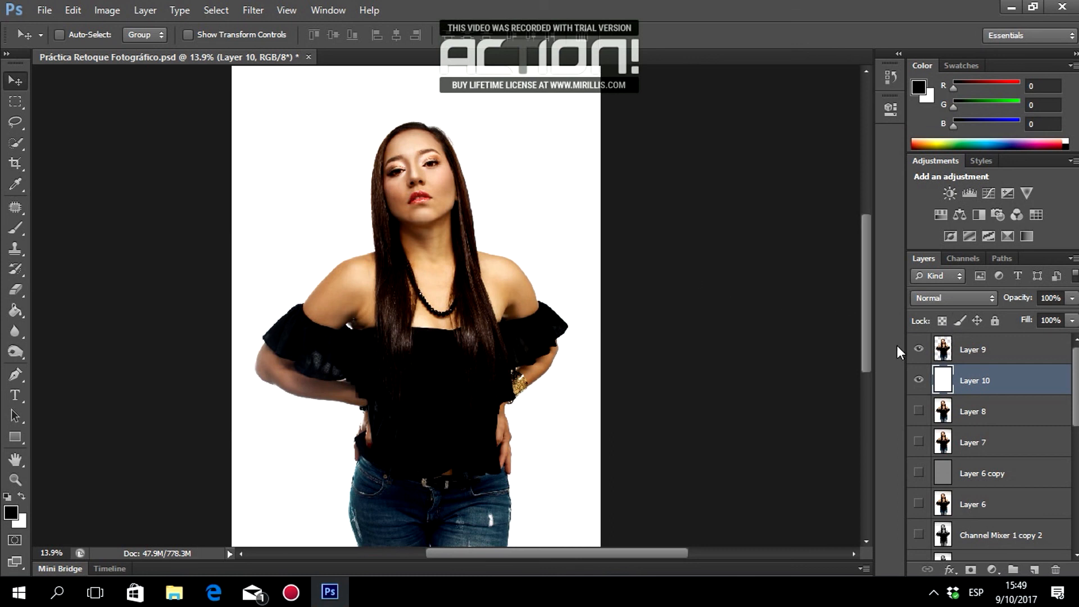
{"action": "left_click", "coordinate": [917, 349]}
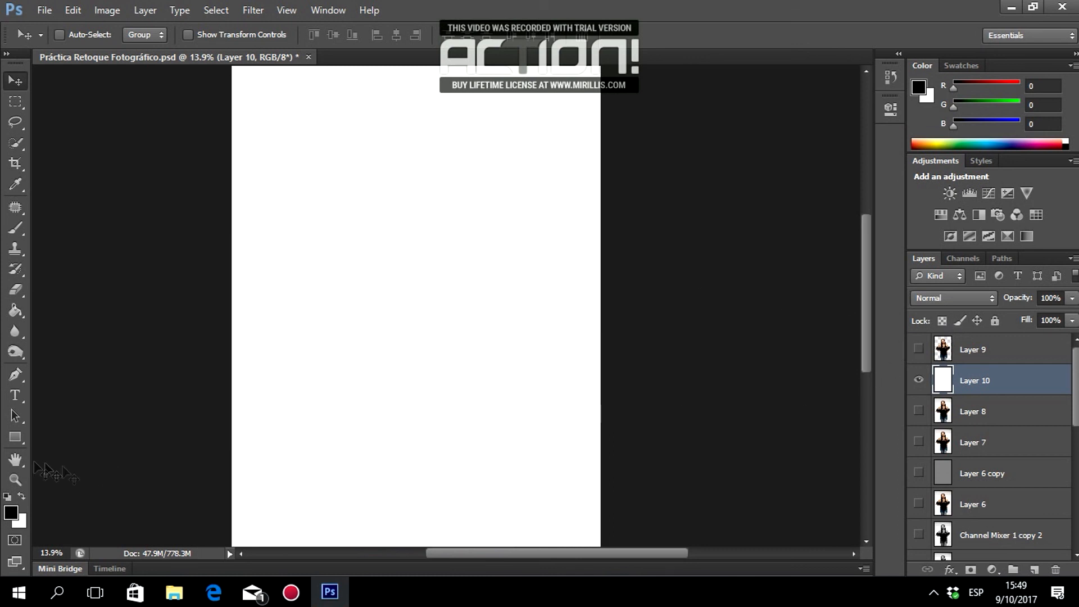
Fill Layer 10 with light grey c6c7c9 (K 25%) using the Paint Bucket.
{"action": "key", "text": "x"}
{"action": "left_click", "coordinate": [11, 511]}
{"action": "left_click", "coordinate": [722, 354]}
{"action": "type", "text": "25"}
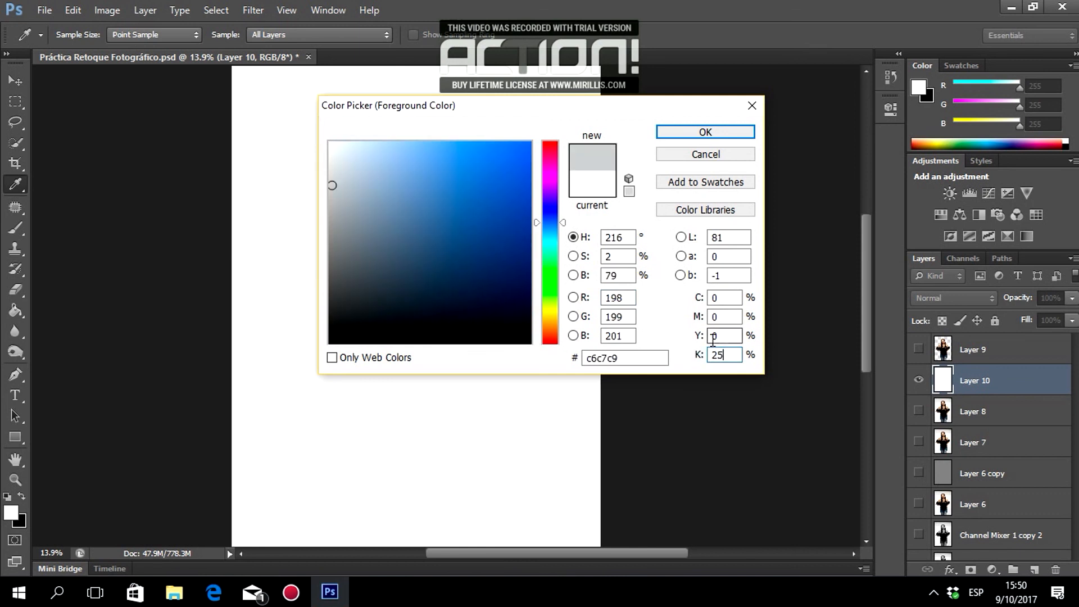
{"action": "key", "text": "Return"}
{"action": "key", "text": "g"}
{"action": "left_click", "coordinate": [523, 270]}
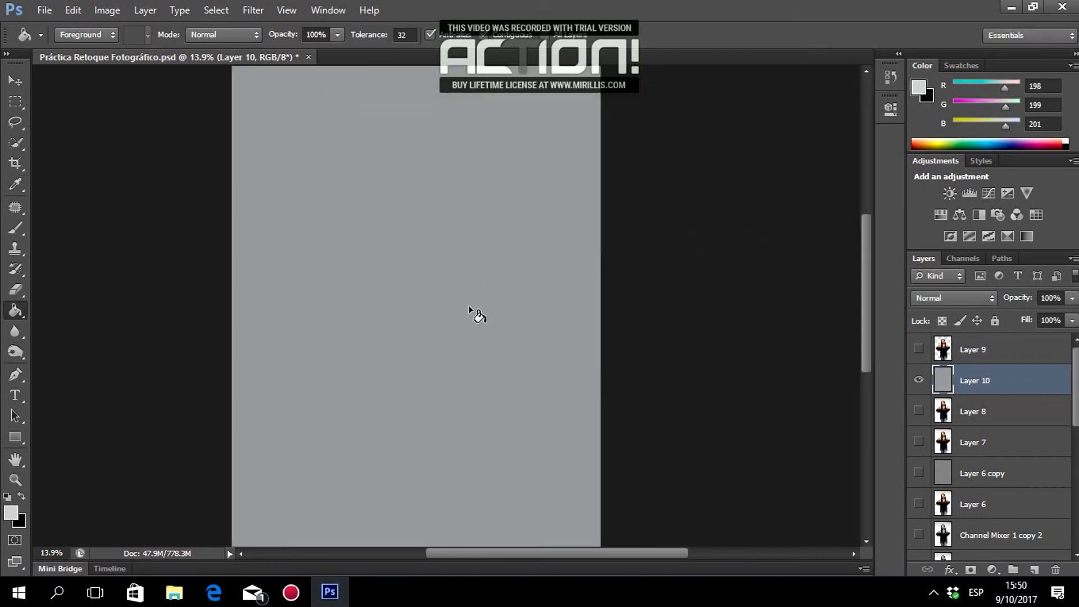
Show Layer 9 over the grey background, inspect the result, and select Layer 9.
{"action": "left_click", "coordinate": [918, 349]}
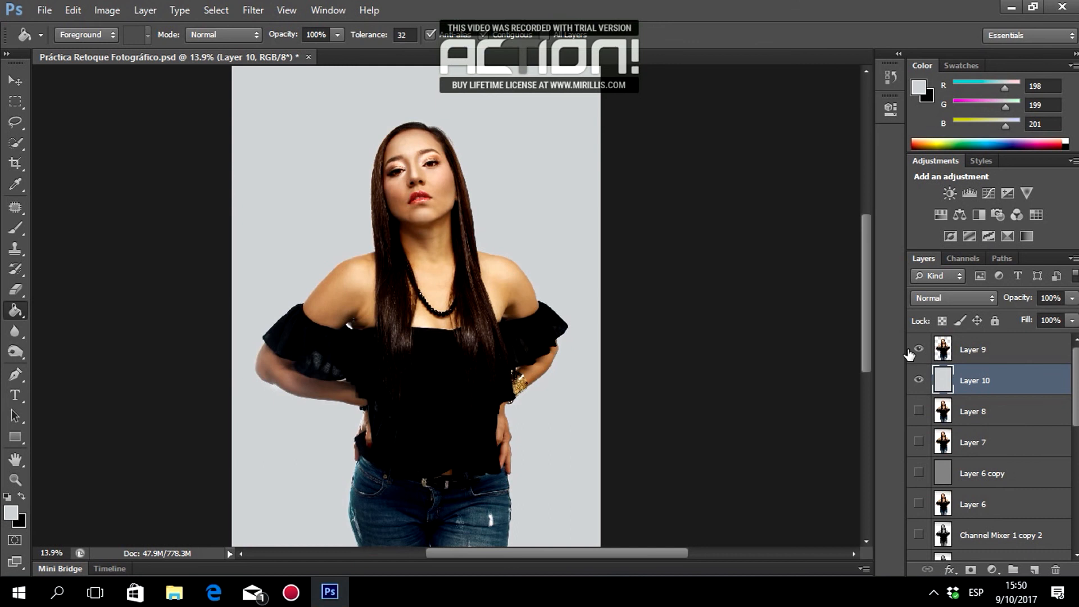
{"action": "left_click", "coordinate": [17, 80]}
{"action": "scroll", "coordinate": [431, 200], "scroll_direction": "up", "scroll_amount": 5}
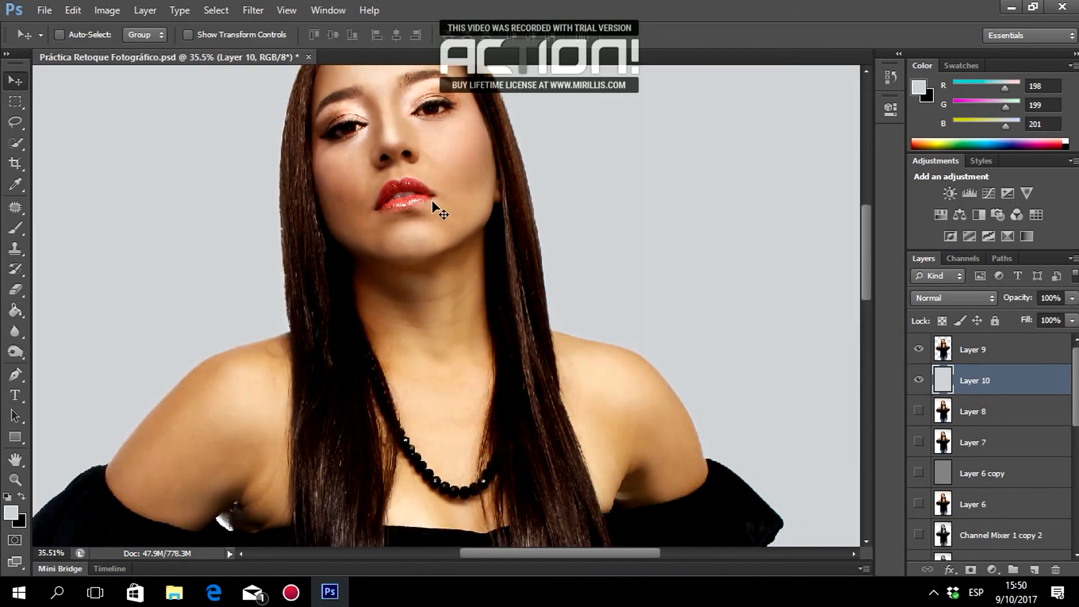
{"action": "scroll", "coordinate": [404, 162], "scroll_direction": "up", "scroll_amount": 2}
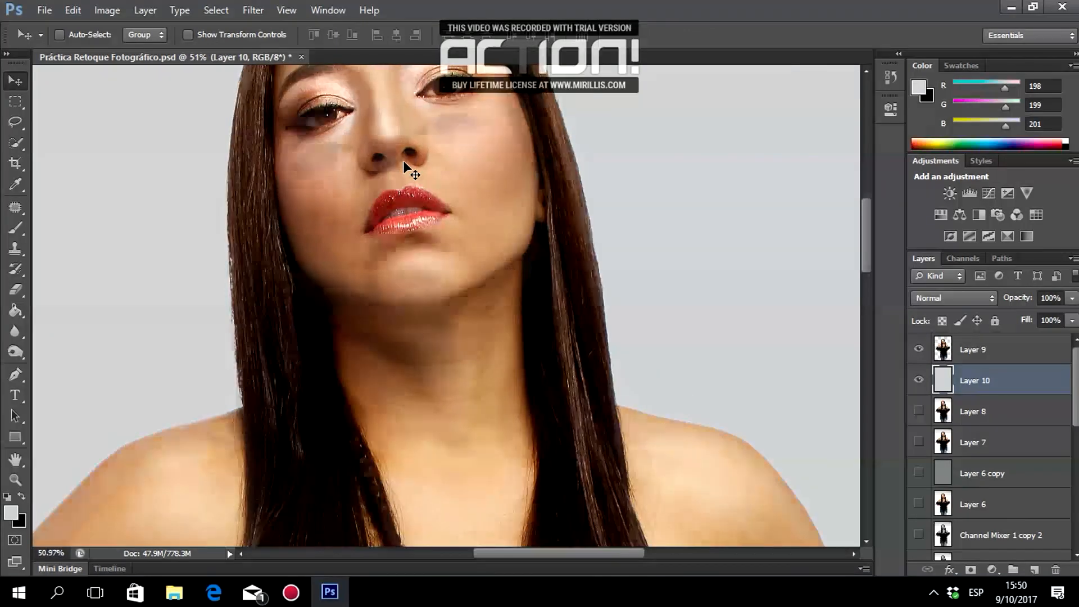
{"action": "scroll", "coordinate": [404, 163], "scroll_direction": "down", "scroll_amount": 5}
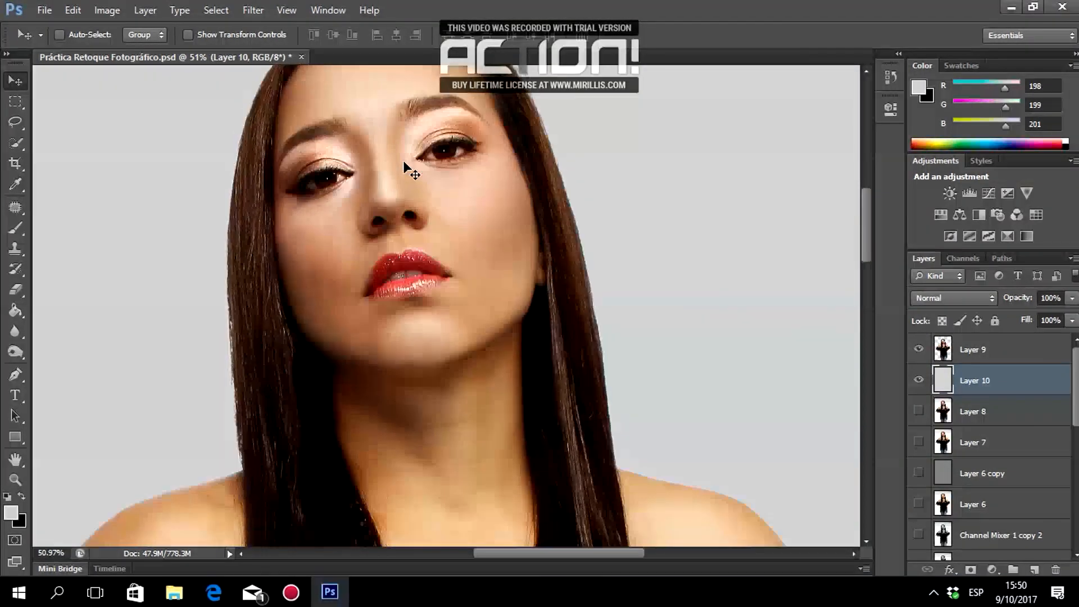
{"action": "scroll", "coordinate": [404, 163], "scroll_direction": "down", "scroll_amount": 1}
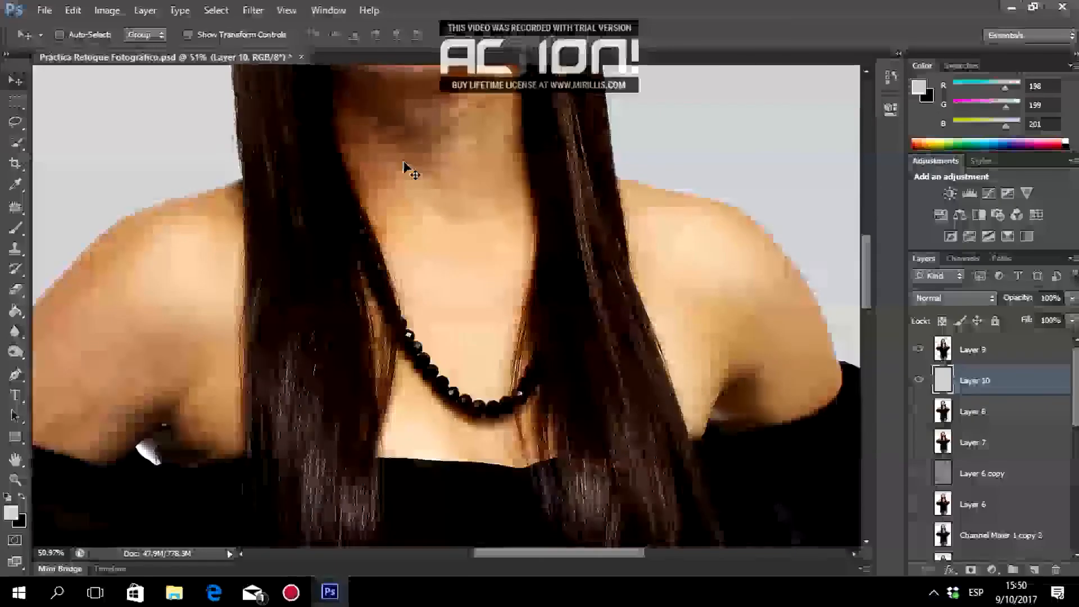
{"action": "scroll", "coordinate": [404, 163], "scroll_direction": "up", "scroll_amount": 7}
{"action": "scroll", "coordinate": [407, 171], "scroll_direction": "down", "scroll_amount": 3}
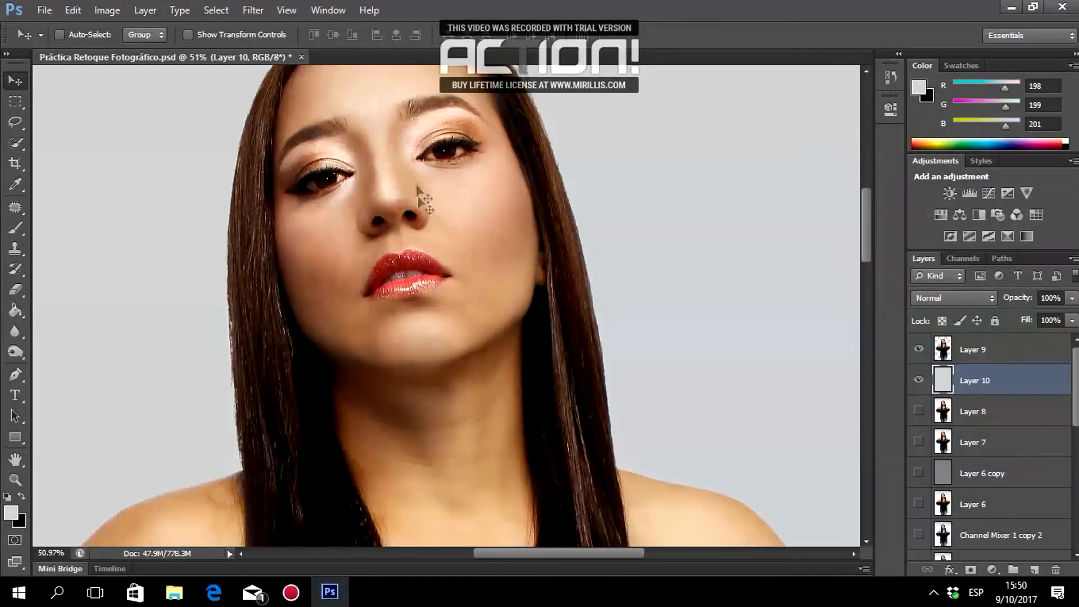
{"action": "left_click", "coordinate": [1011, 347]}
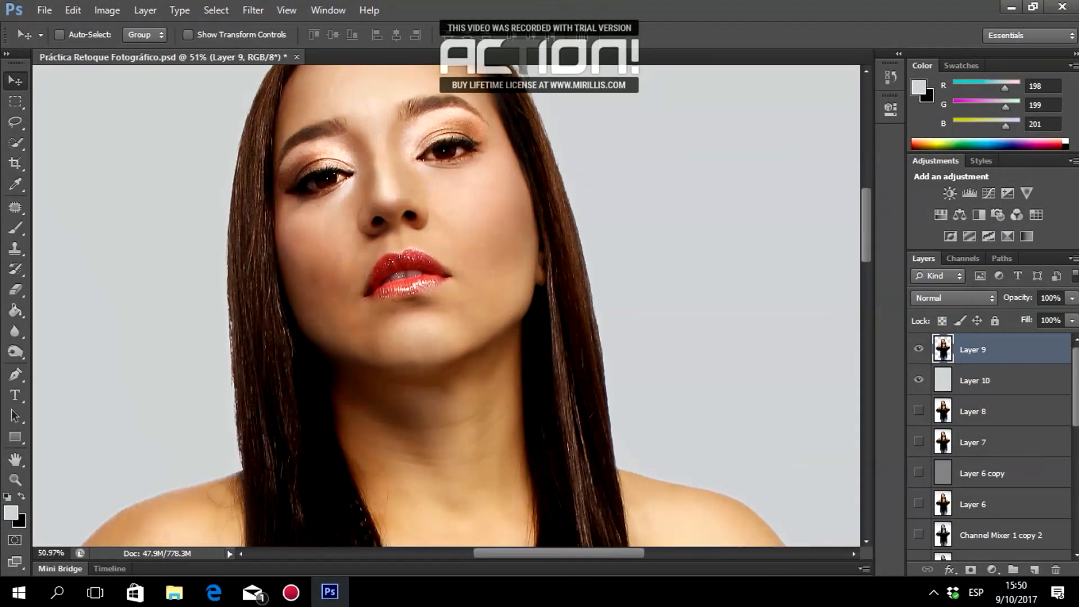
{"action": "scroll", "coordinate": [495, 191], "scroll_direction": "up", "scroll_amount": 3}
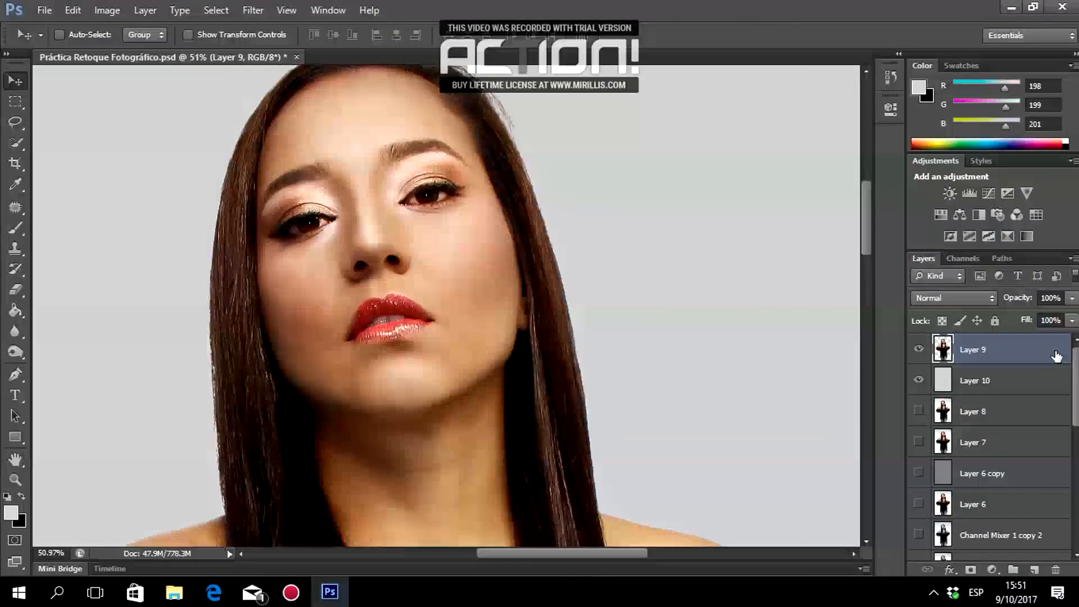
Add an Inner Glow to Layer 9 using grey sampled from the background, blend mode Normal.
{"action": "double_click", "coordinate": [1061, 347]}
{"action": "left_click", "coordinate": [537, 184]}
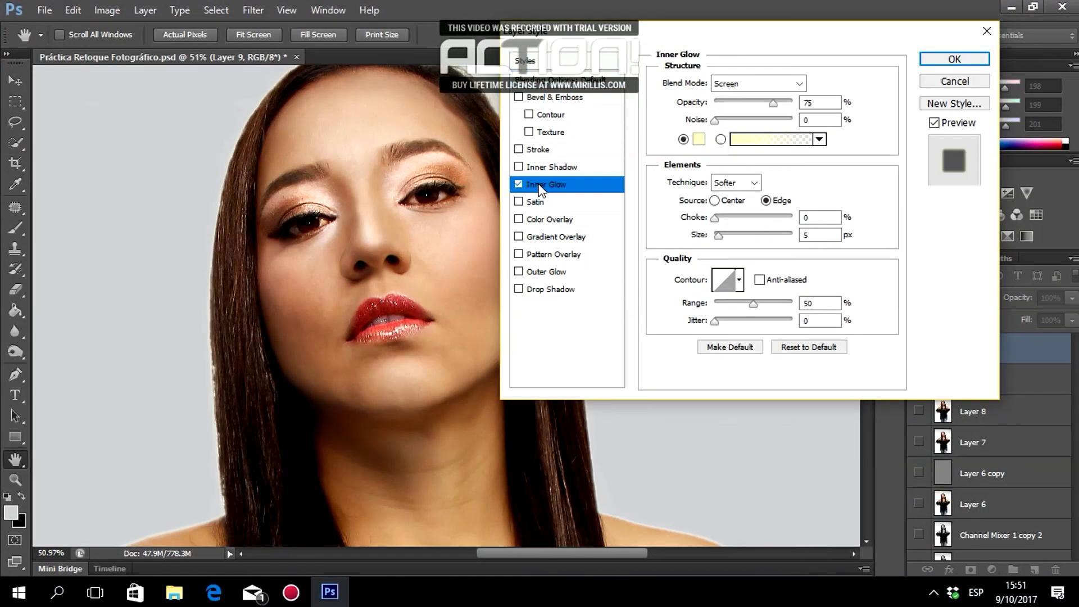
{"action": "left_click", "coordinate": [699, 140]}
{"action": "left_click", "coordinate": [89, 192]}
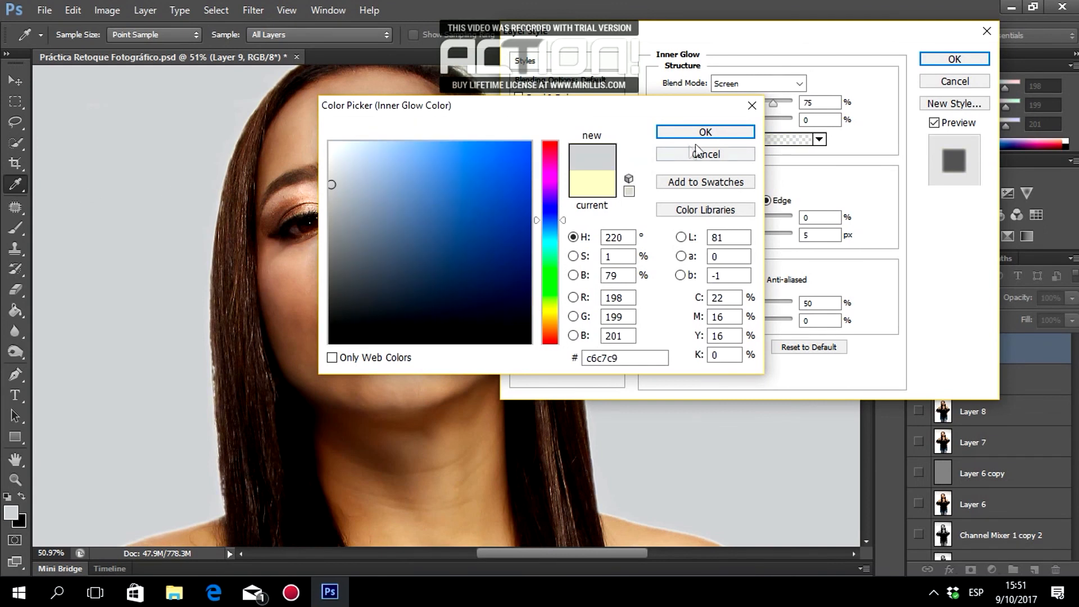
{"action": "left_click", "coordinate": [706, 133]}
{"action": "left_click", "coordinate": [740, 82]}
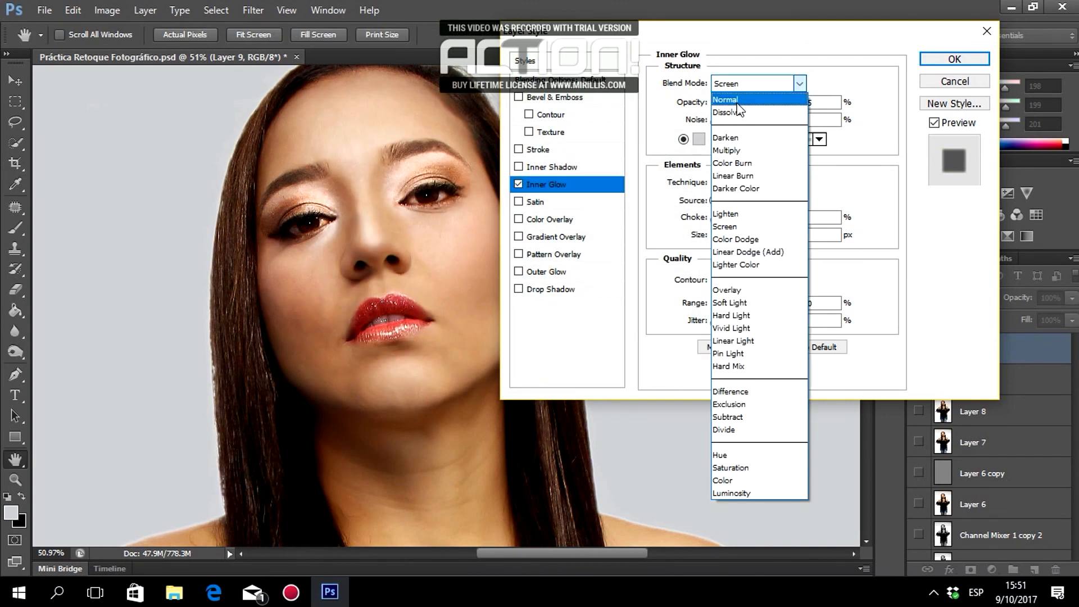
{"action": "left_click", "coordinate": [740, 94]}
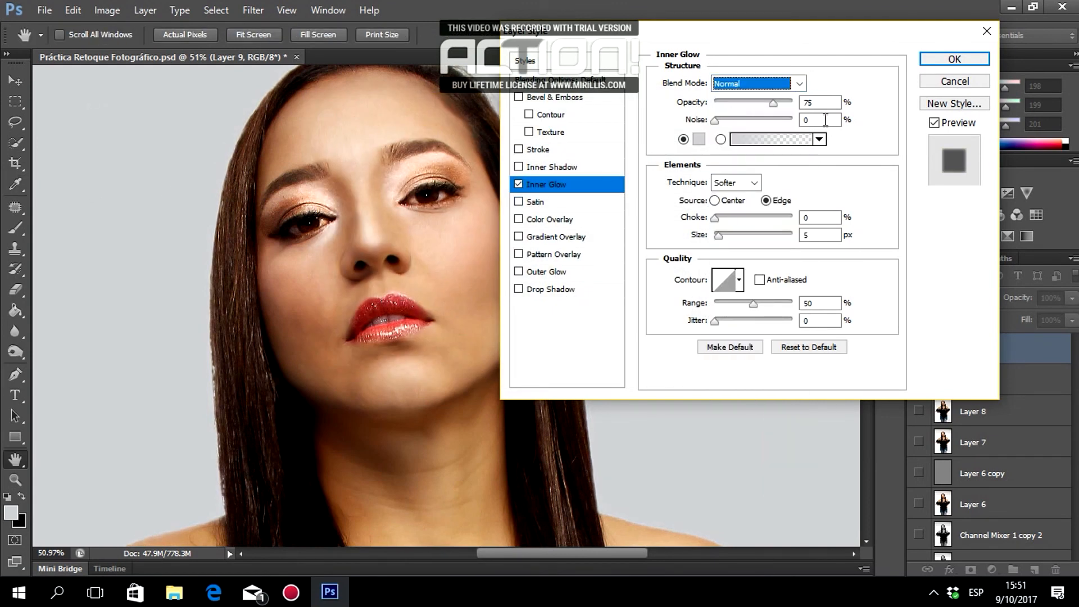
Set the Inner Glow size to 5 px and opacity to 50%, and confirm it.
{"action": "mouse_move", "coordinate": [715, 233]}
{"action": "left_mouse_down"}
{"action": "mouse_move", "coordinate": [731, 235]}
{"action": "mouse_move", "coordinate": [721, 234]}
{"action": "left_mouse_up"}
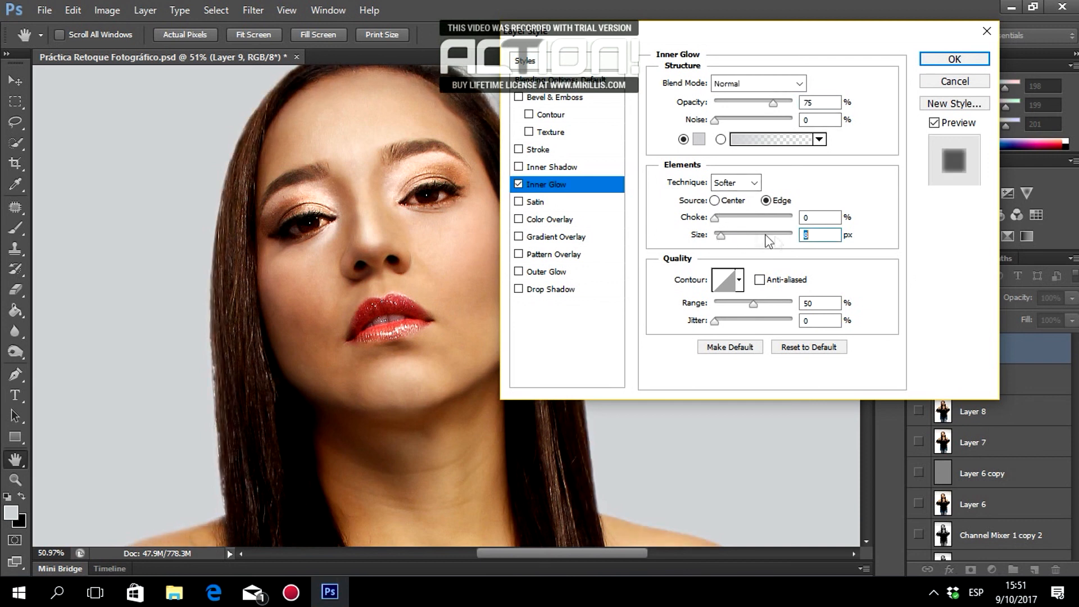
{"action": "type", "text": "5"}
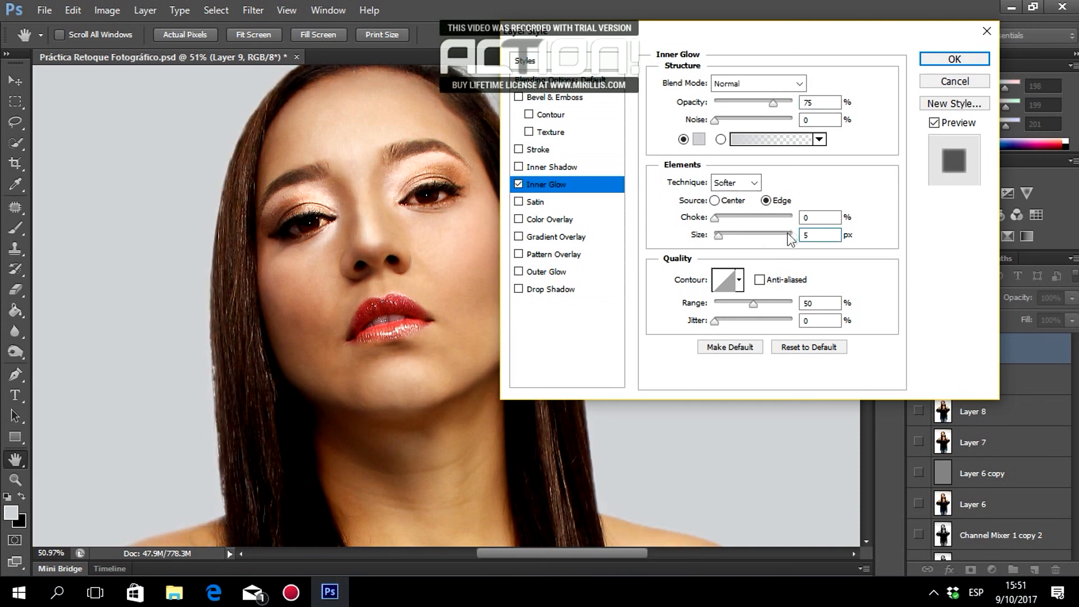
{"action": "double_click", "coordinate": [815, 103]}
{"action": "type", "text": "50"}
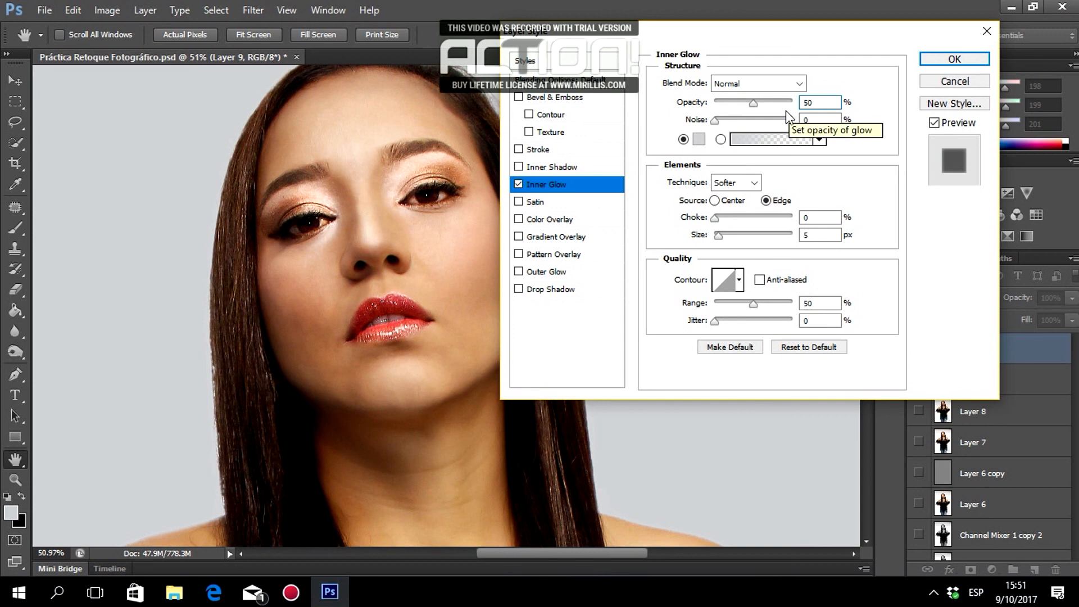
{"action": "left_click", "coordinate": [953, 59]}
{"action": "scroll", "coordinate": [513, 180], "scroll_direction": "up", "scroll_amount": 2}
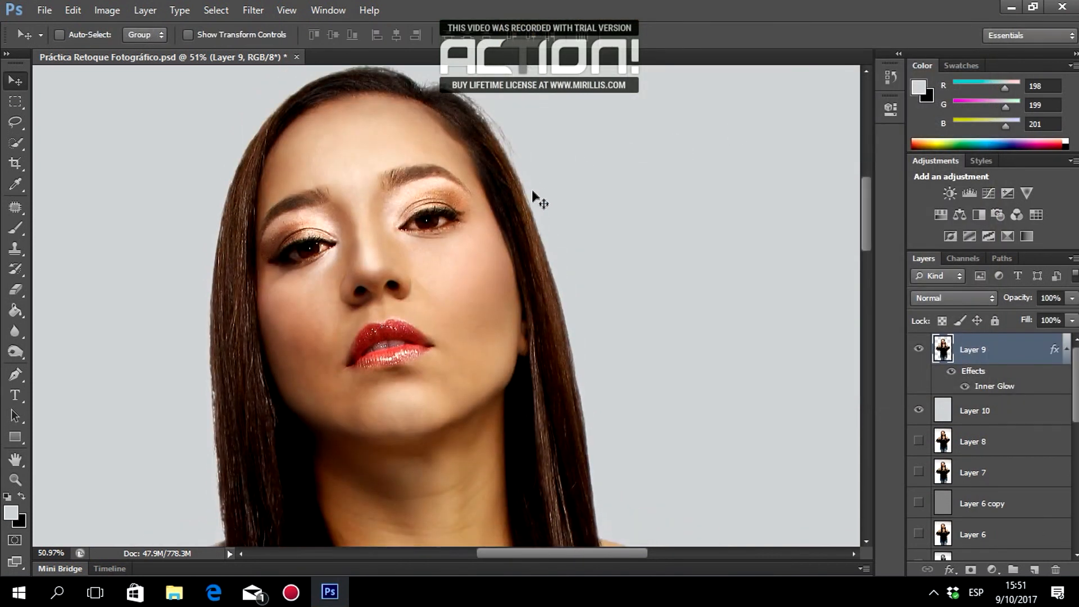
Stamp all visible layers into a new Layer 11 and view it in Liquify at 50%.
{"action": "left_click", "coordinate": [999, 414], "text": "shift"}
{"action": "key", "text": "ctrl+alt+e"}
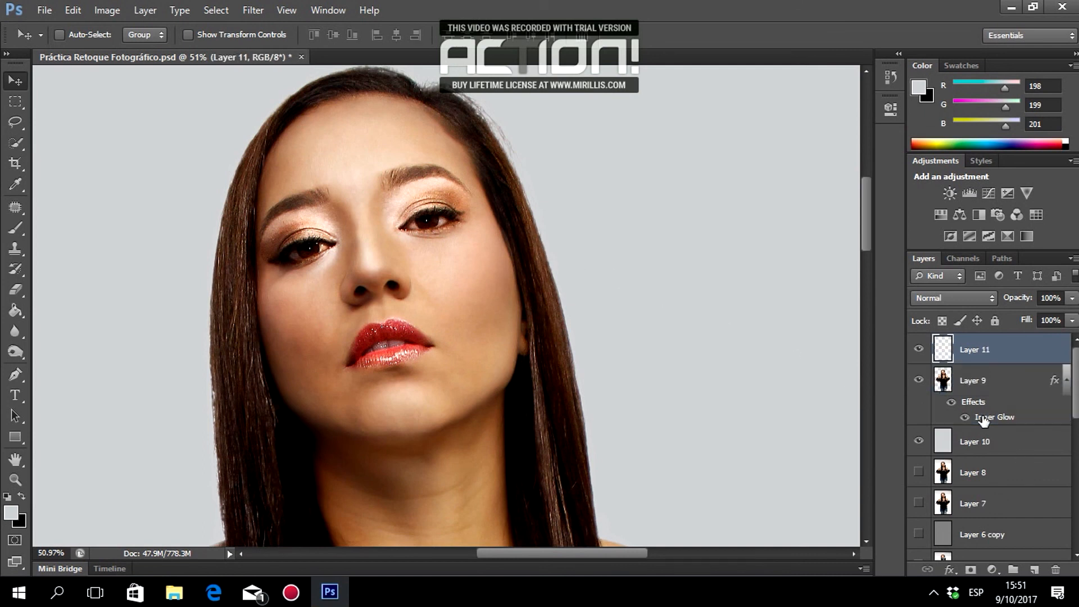
{"action": "left_click", "coordinate": [253, 10]}
{"action": "left_click", "coordinate": [280, 118]}
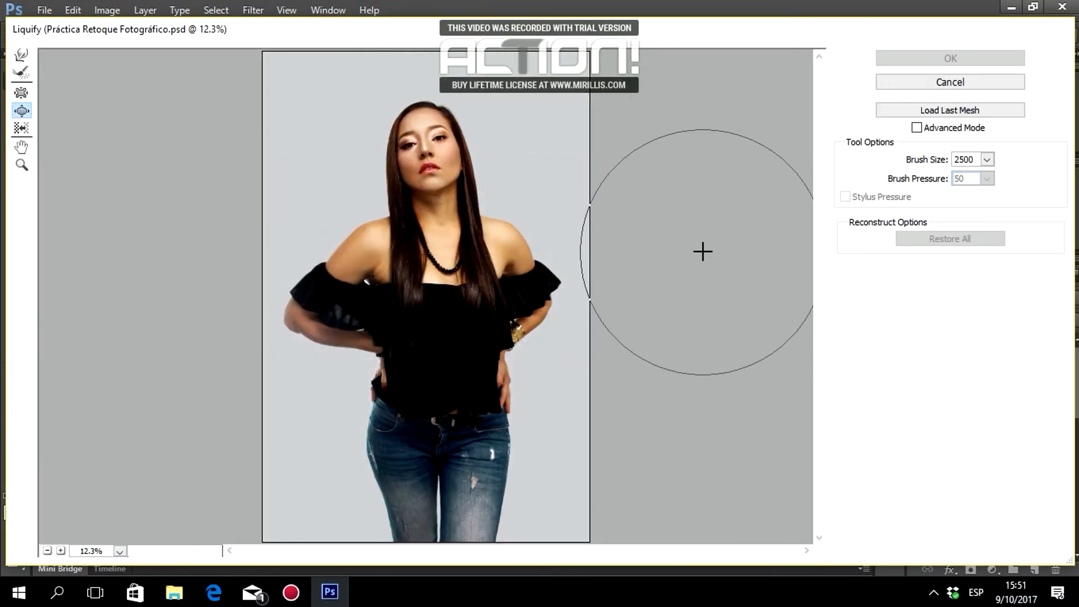
{"action": "left_click", "coordinate": [60, 551]}
{"action": "left_click", "coordinate": [61, 551]}
{"action": "left_click", "coordinate": [60, 551]}
{"action": "left_click", "coordinate": [61, 550]}
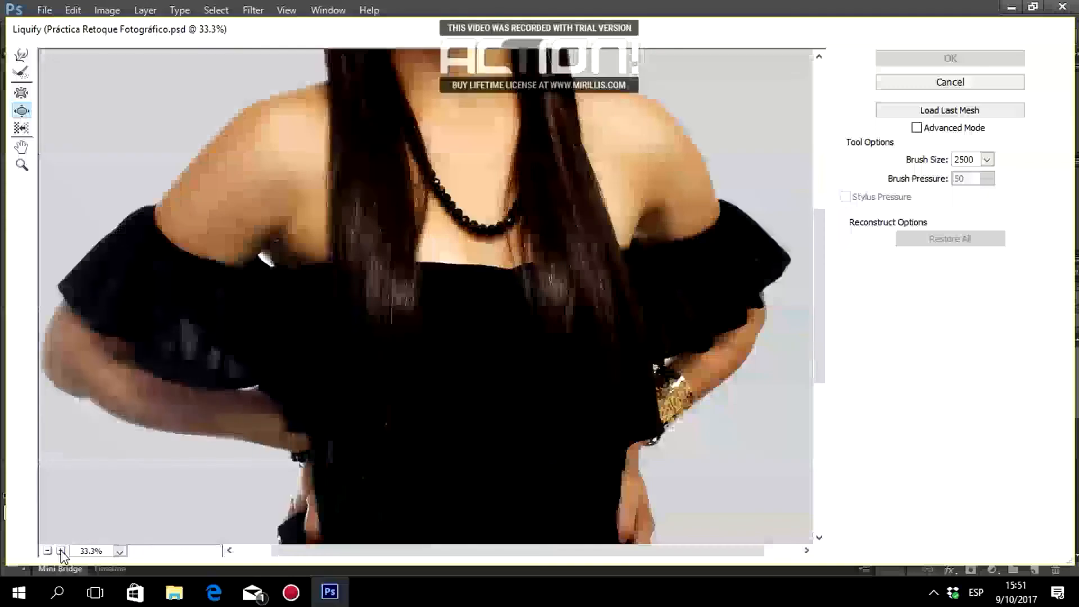
{"action": "scroll", "coordinate": [329, 293], "scroll_direction": "up", "scroll_amount": 5}
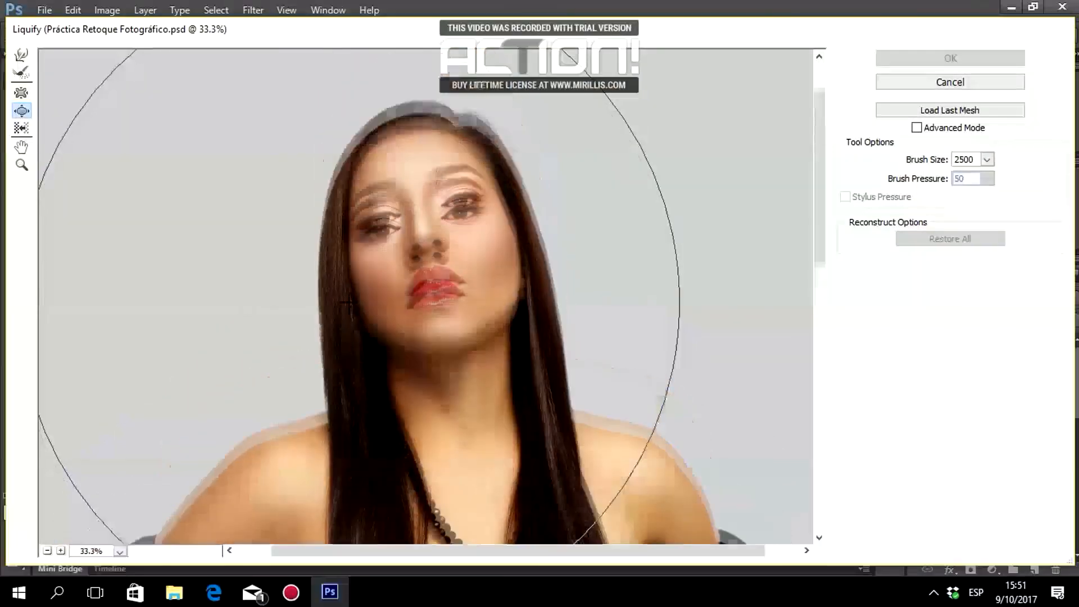
{"action": "left_click", "coordinate": [61, 550]}
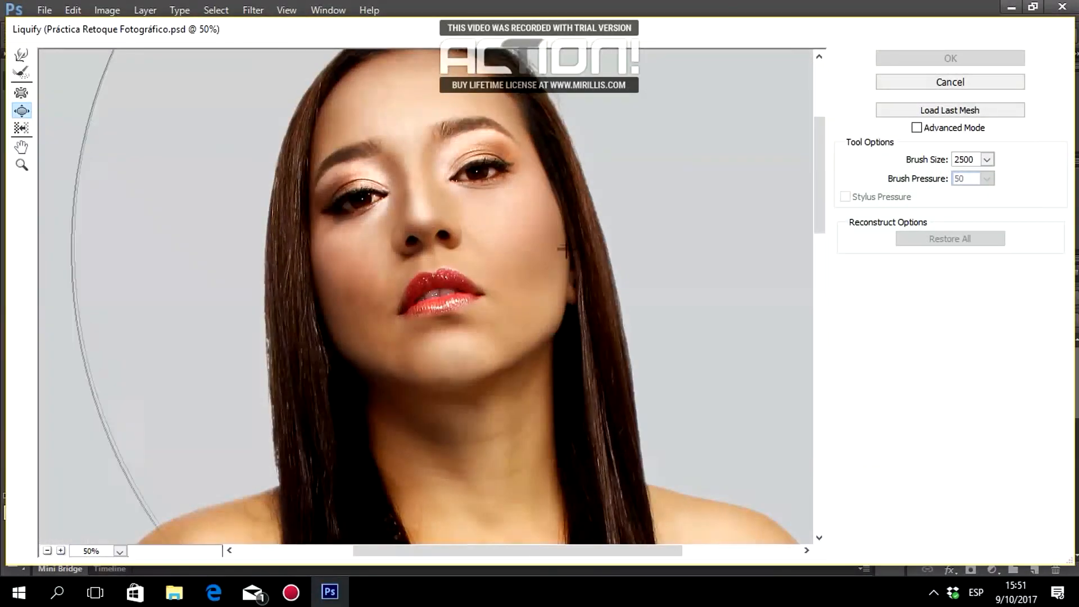
Forward-warp the hair outline at the top of the head with brush size 100, then apply Liquify.
{"action": "left_click", "coordinate": [911, 157]}
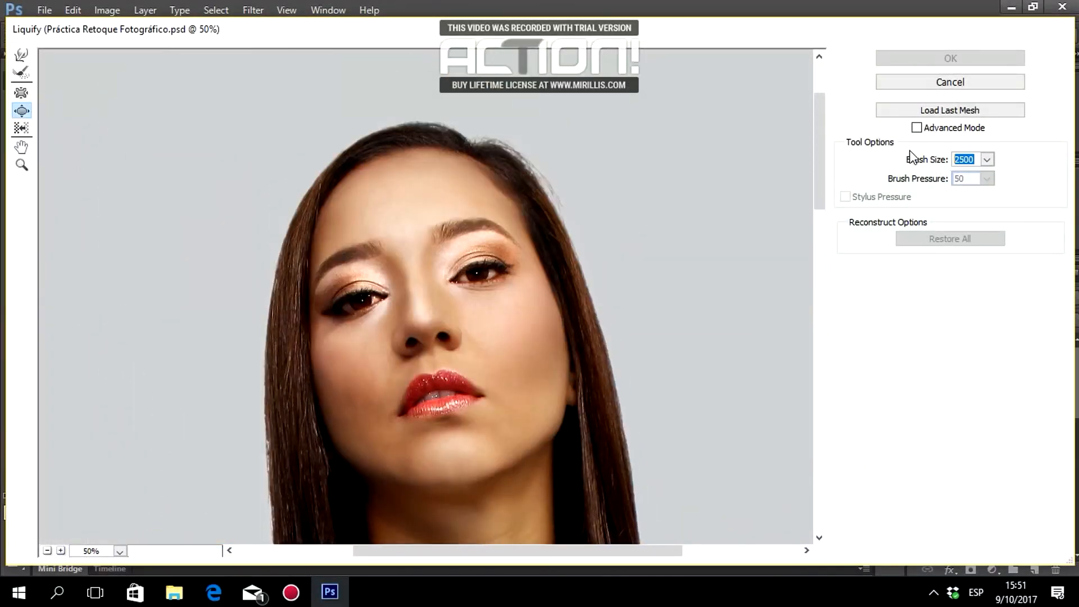
{"action": "type", "text": "100"}
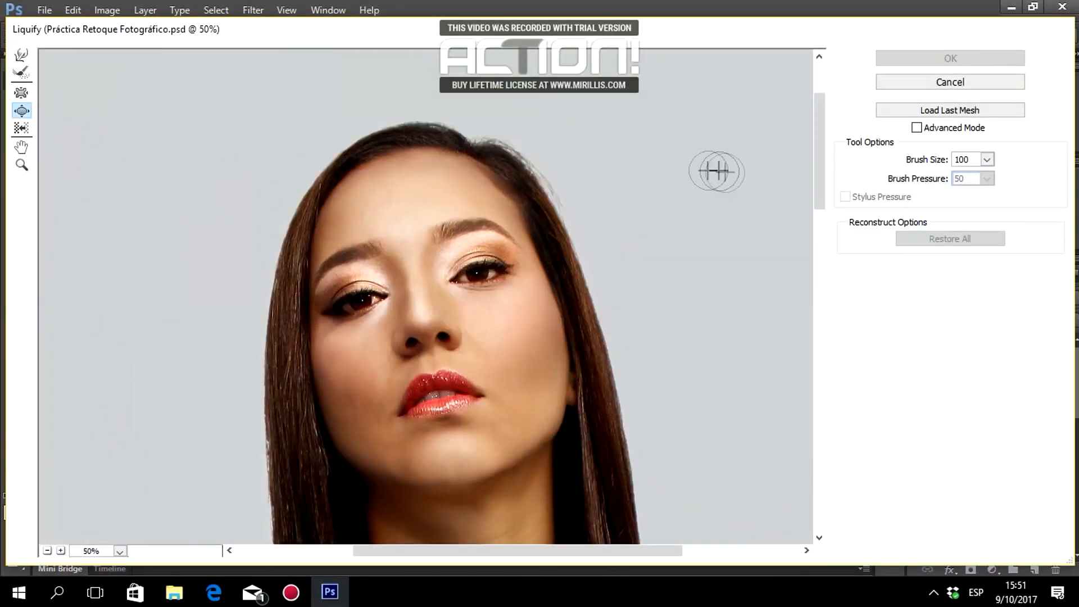
{"action": "left_click", "coordinate": [21, 54]}
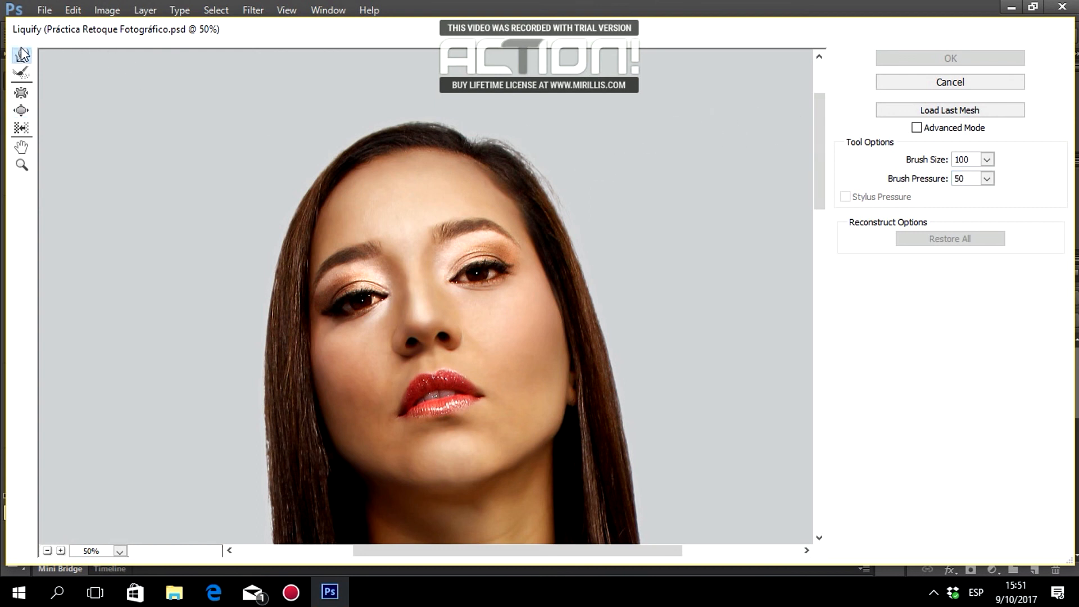
{"action": "left_click_drag", "start_coordinate": [483, 130], "coordinate": [503, 126]}
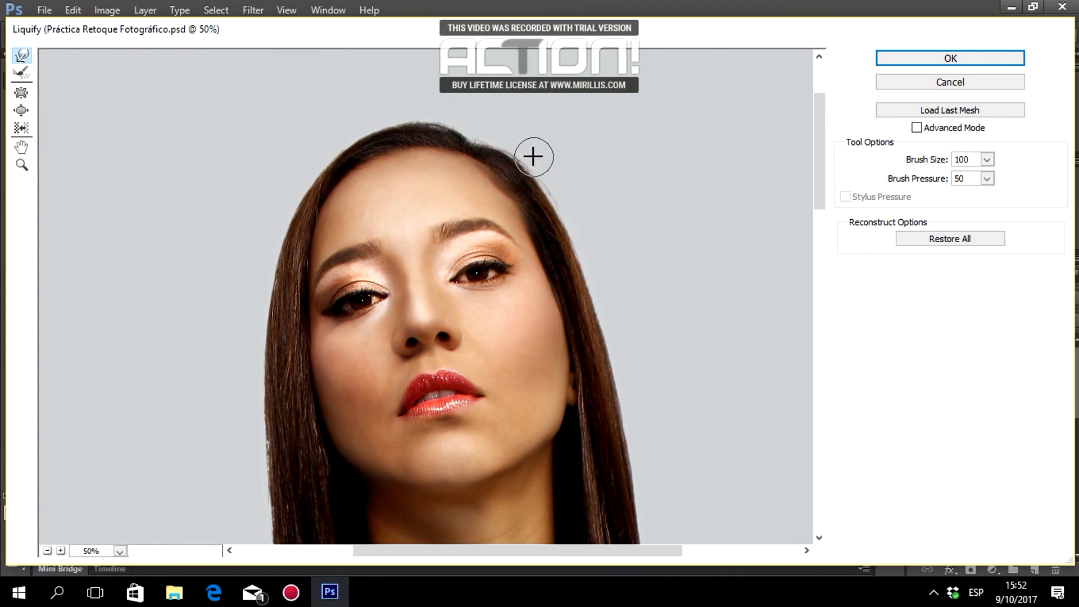
{"action": "scroll", "coordinate": [661, 216], "scroll_direction": "down", "scroll_amount": 2}
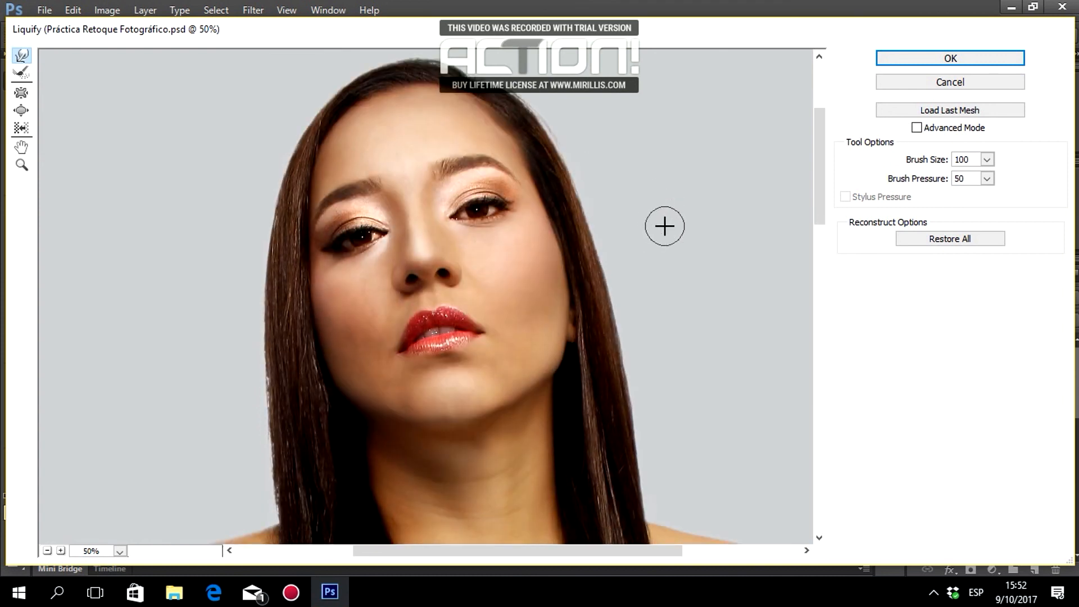
{"action": "scroll", "coordinate": [468, 72], "scroll_direction": "up", "scroll_amount": 1}
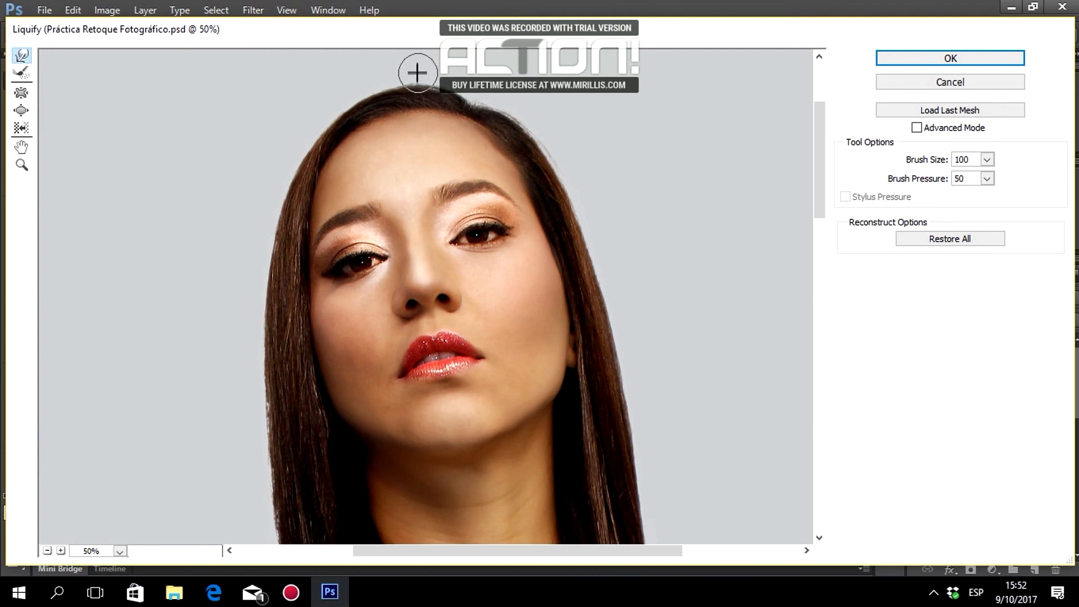
{"action": "scroll", "coordinate": [573, 169], "scroll_direction": "down", "scroll_amount": 2}
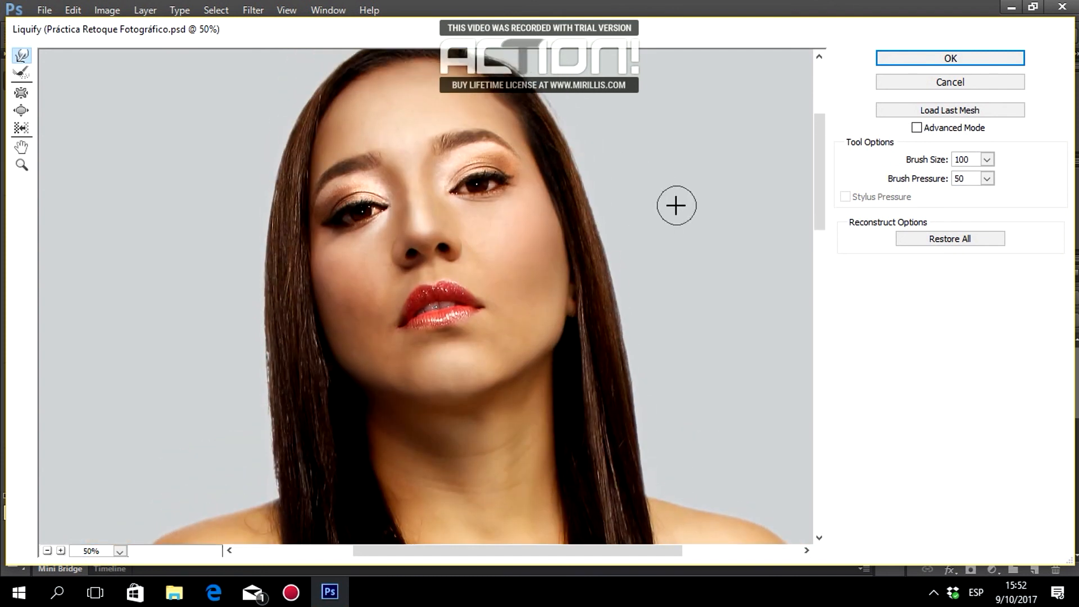
{"action": "scroll", "coordinate": [655, 208], "scroll_direction": "down", "scroll_amount": 3}
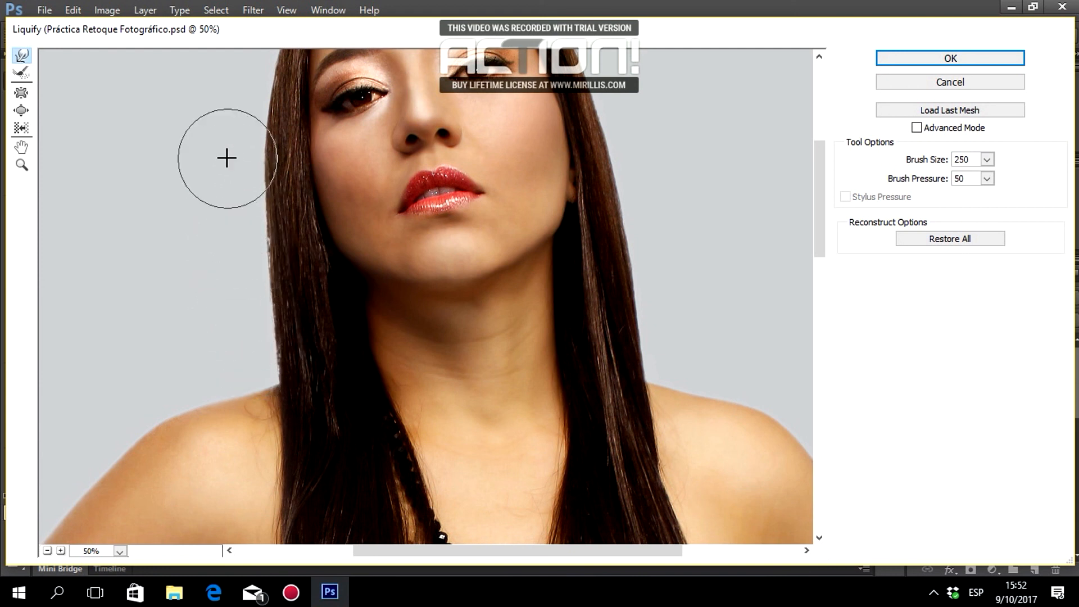
{"action": "scroll", "coordinate": [234, 164], "scroll_direction": "up", "scroll_amount": 3}
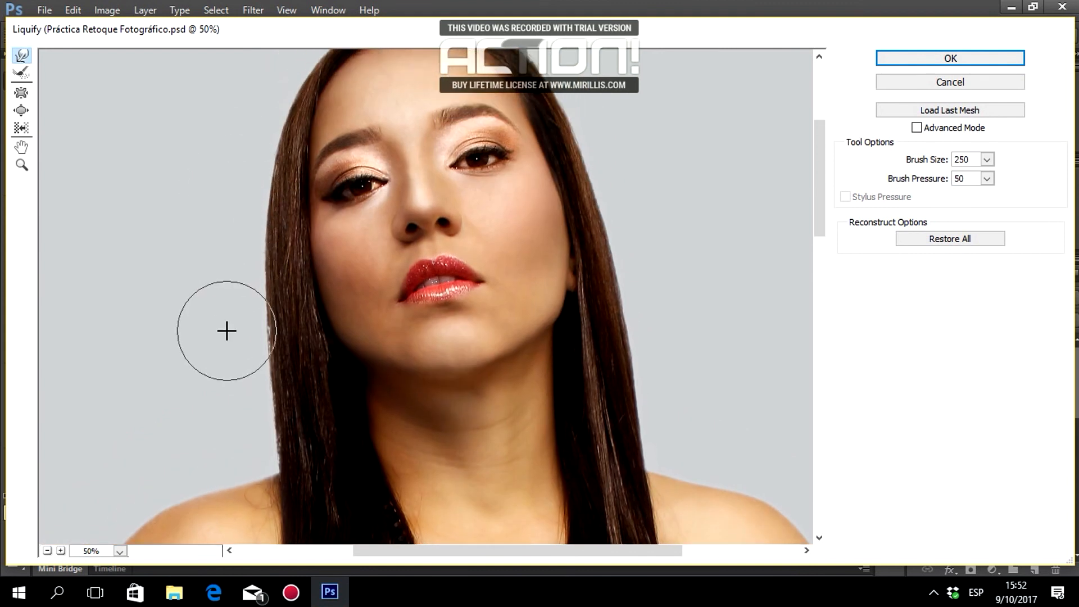
{"action": "scroll", "coordinate": [227, 330], "scroll_direction": "up", "scroll_amount": 3}
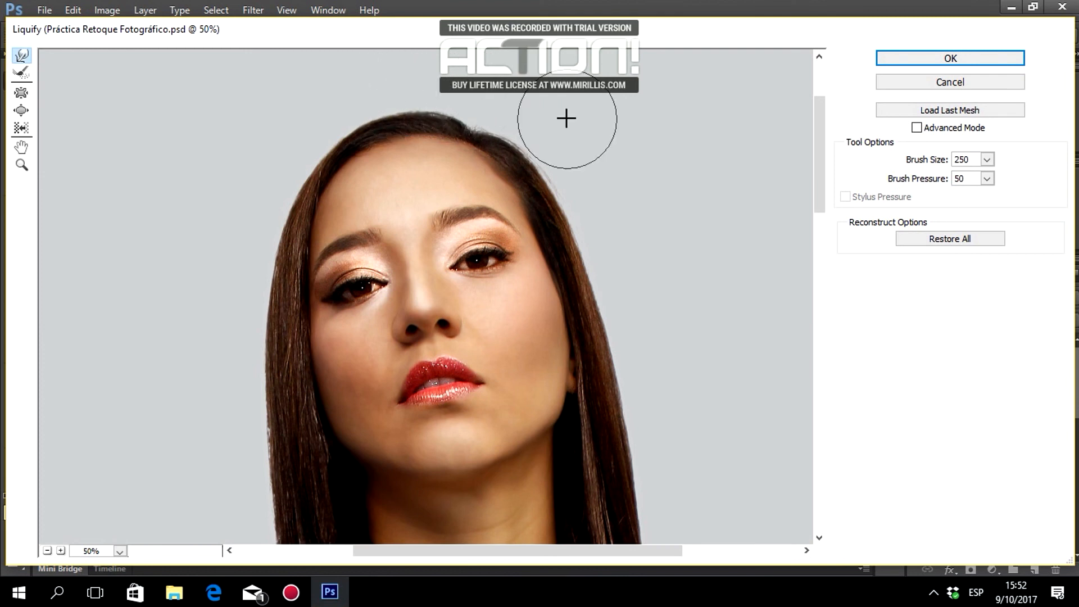
{"action": "scroll", "coordinate": [691, 281], "scroll_direction": "down", "scroll_amount": 3}
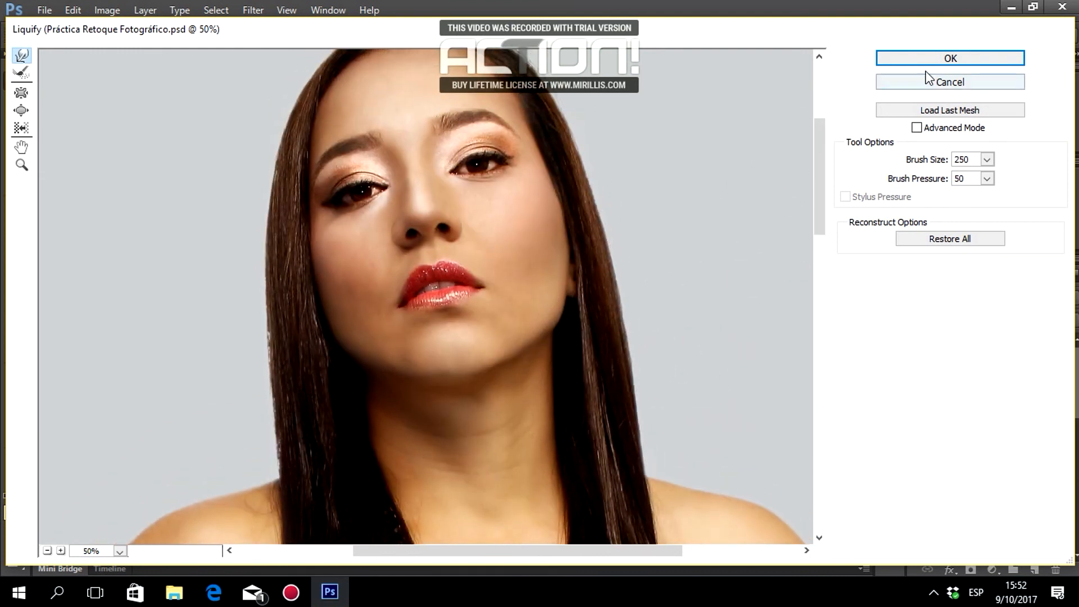
{"action": "left_click", "coordinate": [948, 59]}
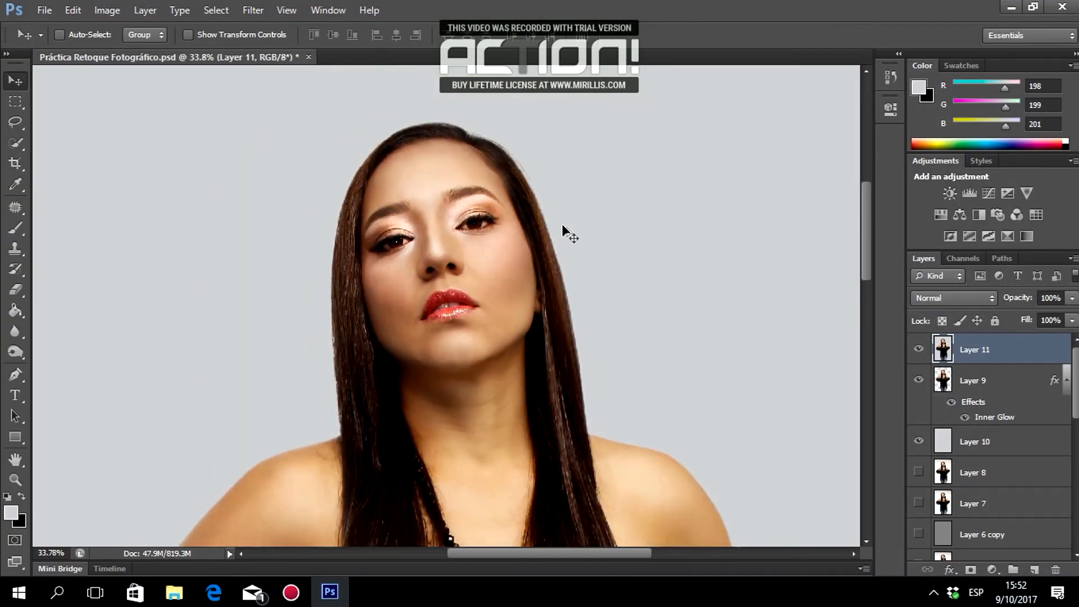
Zoom onto the left shoulder and Patch-tool the first two stray-hair spots with clean skin.
{"action": "scroll", "coordinate": [564, 227], "scroll_direction": "down", "scroll_amount": 3}
{"action": "scroll", "coordinate": [563, 227], "scroll_direction": "down", "scroll_amount": 5}
{"action": "scroll", "coordinate": [563, 227], "scroll_direction": "up", "scroll_amount": 2}
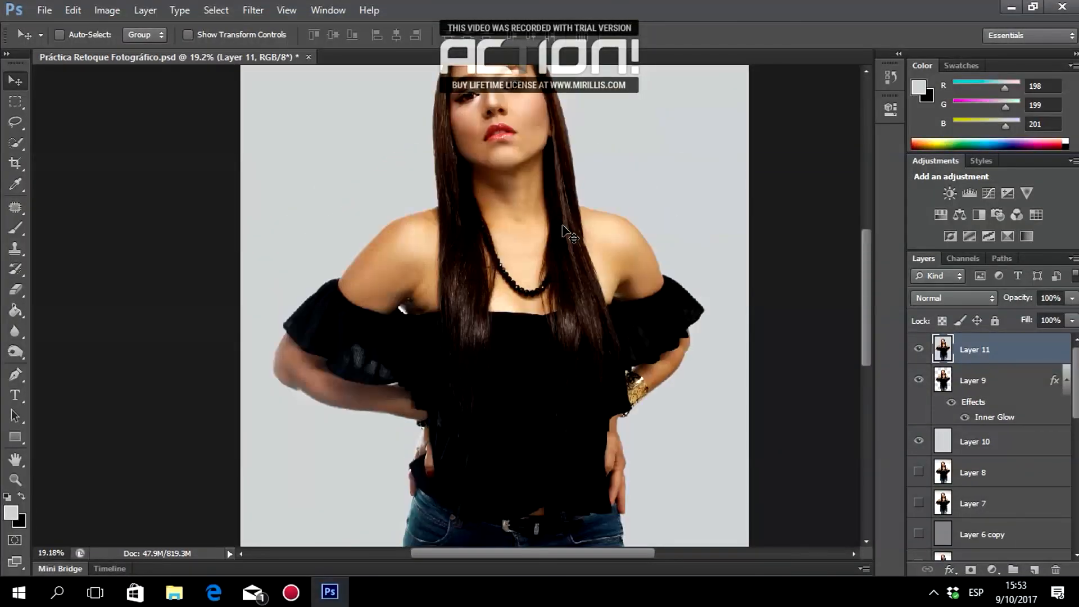
{"action": "scroll", "coordinate": [564, 228], "scroll_direction": "up", "scroll_amount": 2}
{"action": "scroll", "coordinate": [563, 227], "scroll_direction": "down", "scroll_amount": 5}
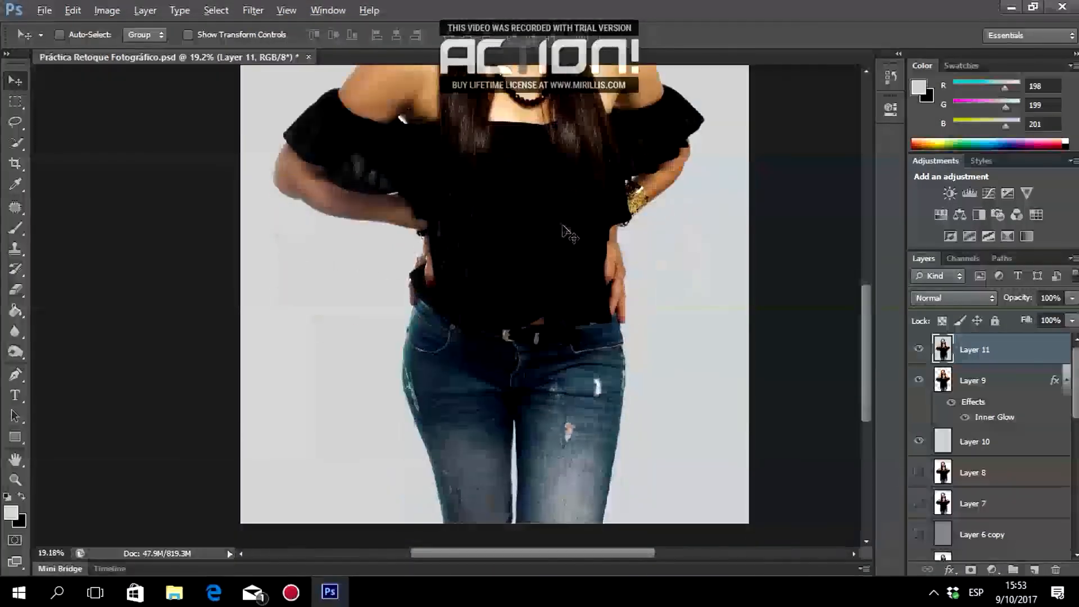
{"action": "scroll", "coordinate": [563, 227], "scroll_direction": "down", "scroll_amount": 3}
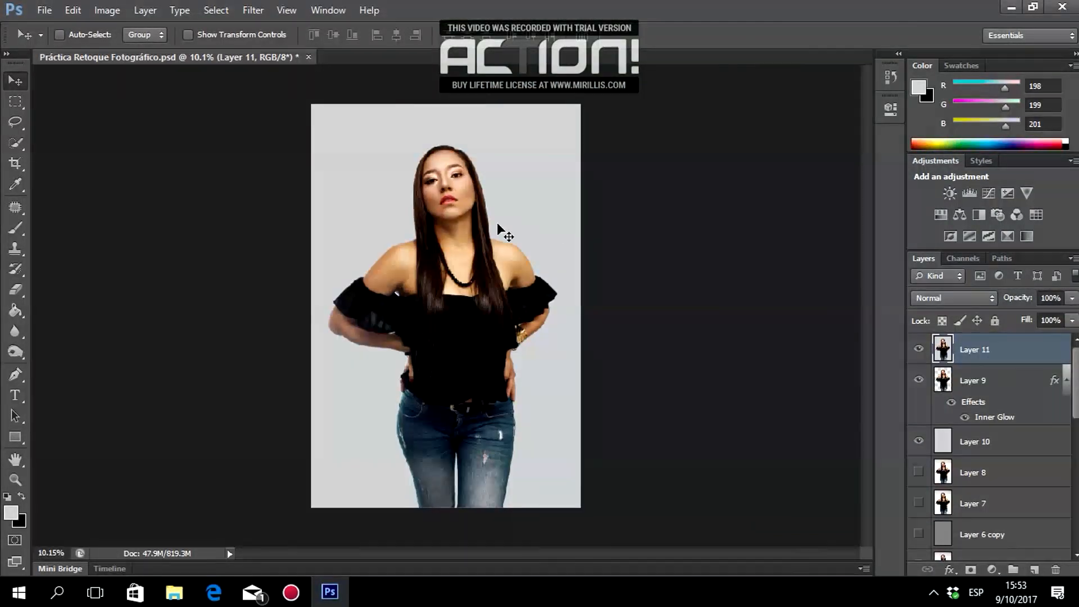
{"action": "scroll", "coordinate": [531, 219], "scroll_direction": "up", "scroll_amount": 1}
{"action": "scroll", "coordinate": [531, 219], "scroll_direction": "up", "scroll_amount": 2}
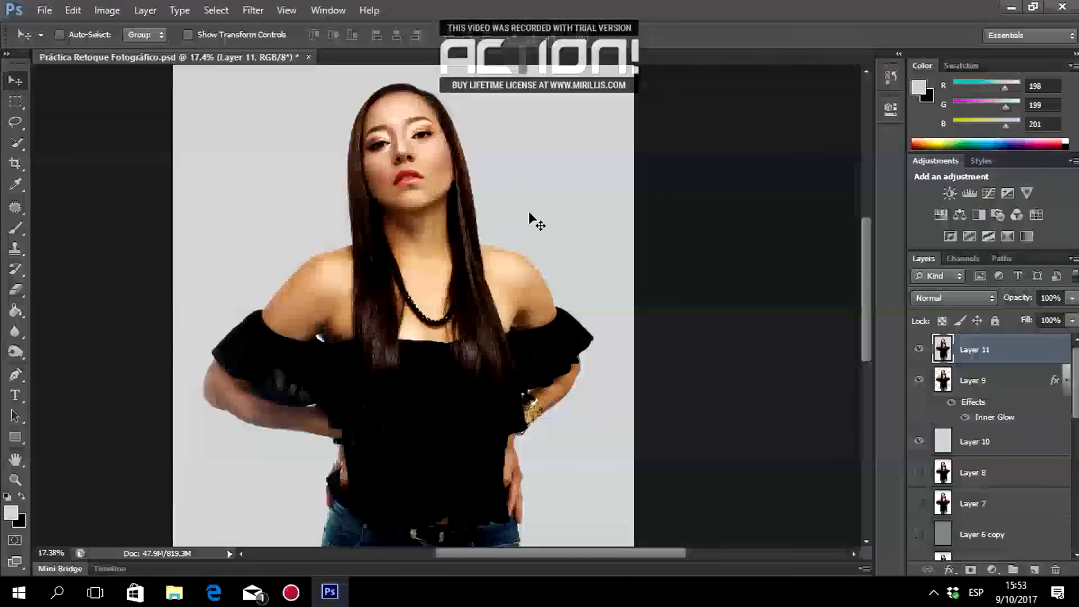
{"action": "scroll", "coordinate": [352, 260], "scroll_direction": "up", "scroll_amount": 10}
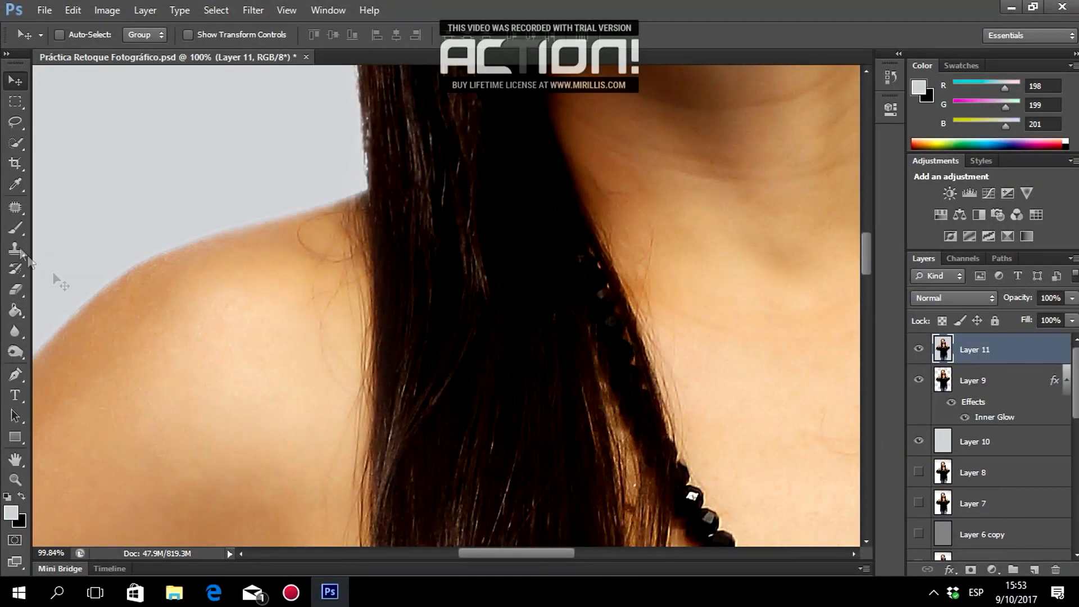
{"action": "left_click", "coordinate": [15, 207]}
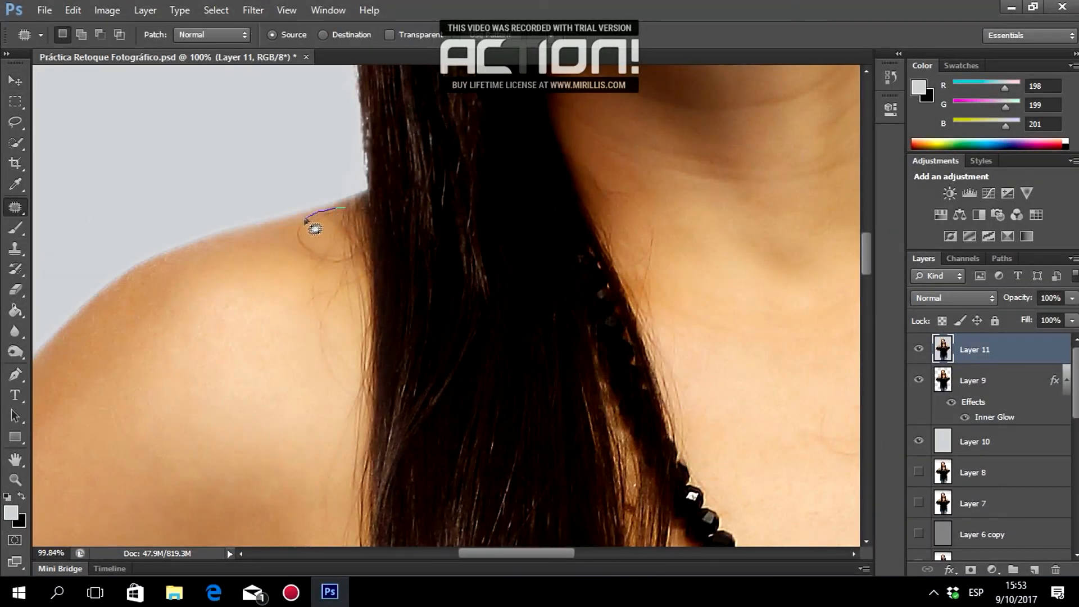
{"action": "left_click_drag", "start_coordinate": [365, 219], "coordinate": [359, 212]}
{"action": "mouse_move", "coordinate": [336, 227]}
{"action": "left_mouse_down"}
{"action": "mouse_move", "coordinate": [260, 260]}
{"action": "mouse_move", "coordinate": [265, 277]}
{"action": "left_mouse_up"}
{"action": "key", "text": "ctrl+d"}
{"action": "left_click_drag", "start_coordinate": [325, 263], "coordinate": [336, 249]}
{"action": "mouse_move", "coordinate": [315, 253]}
{"action": "left_mouse_down"}
{"action": "mouse_move", "coordinate": [276, 263]}
{"action": "mouse_move", "coordinate": [276, 231]}
{"action": "mouse_move", "coordinate": [310, 230]}
{"action": "mouse_move", "coordinate": [274, 242]}
{"action": "left_mouse_up"}
{"action": "key", "text": "ctrl+d"}
Patch three more stray-hair spots on the shoulder and beside the hair edge.
{"action": "left_click", "coordinate": [258, 276]}
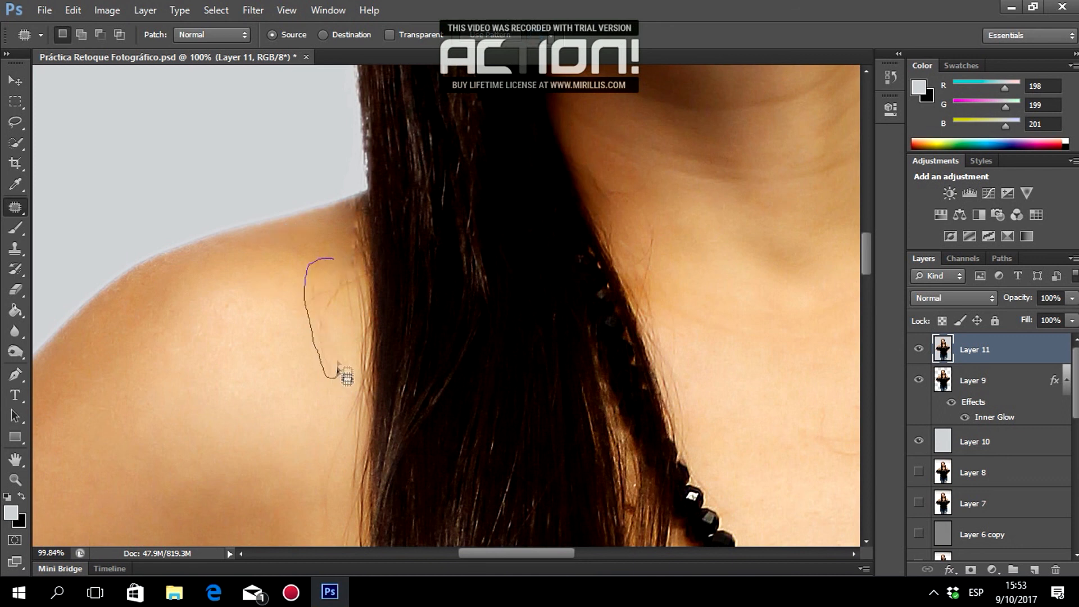
{"action": "left_click_drag", "start_coordinate": [349, 256], "coordinate": [344, 257]}
{"action": "left_click_drag", "start_coordinate": [325, 332], "coordinate": [277, 335]}
{"action": "key", "text": "ctrl+d"}
{"action": "left_click_drag", "start_coordinate": [356, 316], "coordinate": [343, 251]}
{"action": "left_click_drag", "start_coordinate": [351, 287], "coordinate": [337, 287]}
{"action": "key", "text": "ctrl+d"}
{"action": "mouse_move", "coordinate": [361, 219]}
{"action": "left_mouse_down"}
{"action": "mouse_move", "coordinate": [356, 309]}
{"action": "mouse_move", "coordinate": [368, 224]}
{"action": "left_mouse_up"}
{"action": "left_click_drag", "start_coordinate": [363, 264], "coordinate": [360, 281]}
{"action": "key", "text": "ctrl+d"}
Patch further spots and thin strips beside the hair edge, dismissing the no-pixels-selected warning.
{"action": "left_click_drag", "start_coordinate": [373, 231], "coordinate": [368, 225]}
{"action": "left_click_drag", "start_coordinate": [362, 241], "coordinate": [332, 266]}
{"action": "mouse_move", "coordinate": [369, 306]}
{"action": "left_mouse_down"}
{"action": "mouse_move", "coordinate": [377, 338]}
{"action": "mouse_move", "coordinate": [374, 315]}
{"action": "left_mouse_up"}
{"action": "mouse_move", "coordinate": [368, 315]}
{"action": "left_mouse_down"}
{"action": "mouse_move", "coordinate": [334, 309]}
{"action": "mouse_move", "coordinate": [373, 318]}
{"action": "mouse_move", "coordinate": [373, 304]}
{"action": "left_mouse_up"}
{"action": "left_click", "coordinate": [520, 233]}
{"action": "left_click_drag", "start_coordinate": [370, 310], "coordinate": [367, 284]}
{"action": "key", "text": "ctrl+d"}
{"action": "left_click_drag", "start_coordinate": [364, 339], "coordinate": [367, 349]}
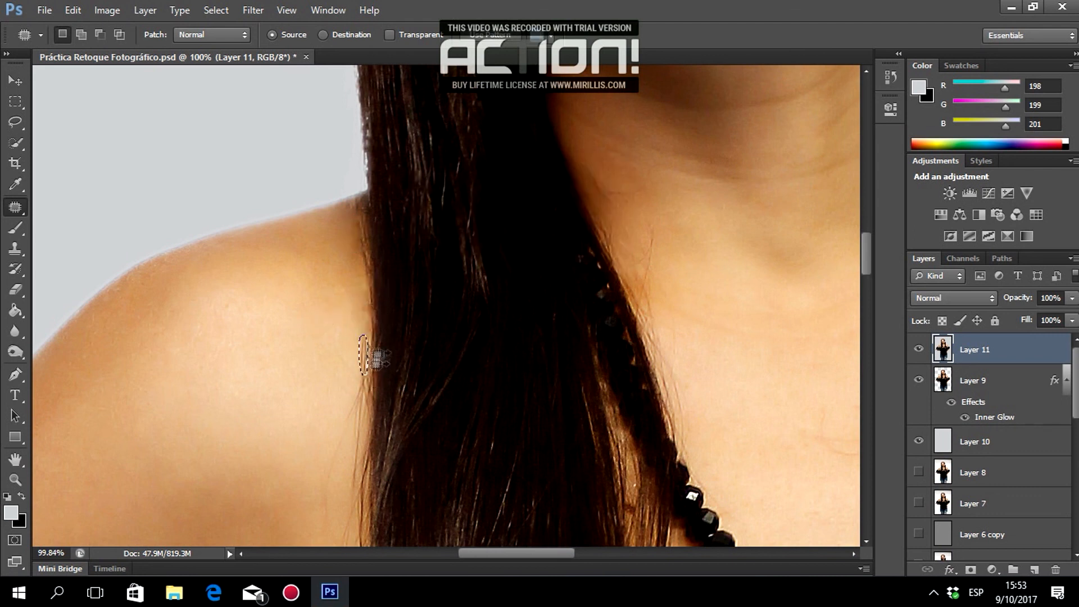
{"action": "key", "text": "ctrl+d"}
Patch the remaining marks along the hair edge with nearby skin.
{"action": "scroll", "coordinate": [416, 393], "scroll_direction": "down", "scroll_amount": 3}
{"action": "mouse_move", "coordinate": [364, 241]}
{"action": "left_mouse_down"}
{"action": "mouse_move", "coordinate": [365, 266]}
{"action": "mouse_move", "coordinate": [347, 256]}
{"action": "left_mouse_up"}
{"action": "key", "text": "ctrl+d"}
{"action": "mouse_move", "coordinate": [364, 248]}
{"action": "left_mouse_down"}
{"action": "mouse_move", "coordinate": [364, 270]}
{"action": "mouse_move", "coordinate": [341, 264]}
{"action": "mouse_move", "coordinate": [363, 308]}
{"action": "left_mouse_up"}
{"action": "key", "text": "ctrl+d"}
{"action": "left_click_drag", "start_coordinate": [362, 225], "coordinate": [363, 226]}
{"action": "key", "text": "ctrl+d"}
{"action": "mouse_move", "coordinate": [369, 237]}
{"action": "left_mouse_down"}
{"action": "mouse_move", "coordinate": [360, 264]}
{"action": "mouse_move", "coordinate": [371, 242]}
{"action": "left_mouse_up"}
{"action": "left_click_drag", "start_coordinate": [366, 252], "coordinate": [367, 201]}
{"action": "key", "text": "ctrl+d"}
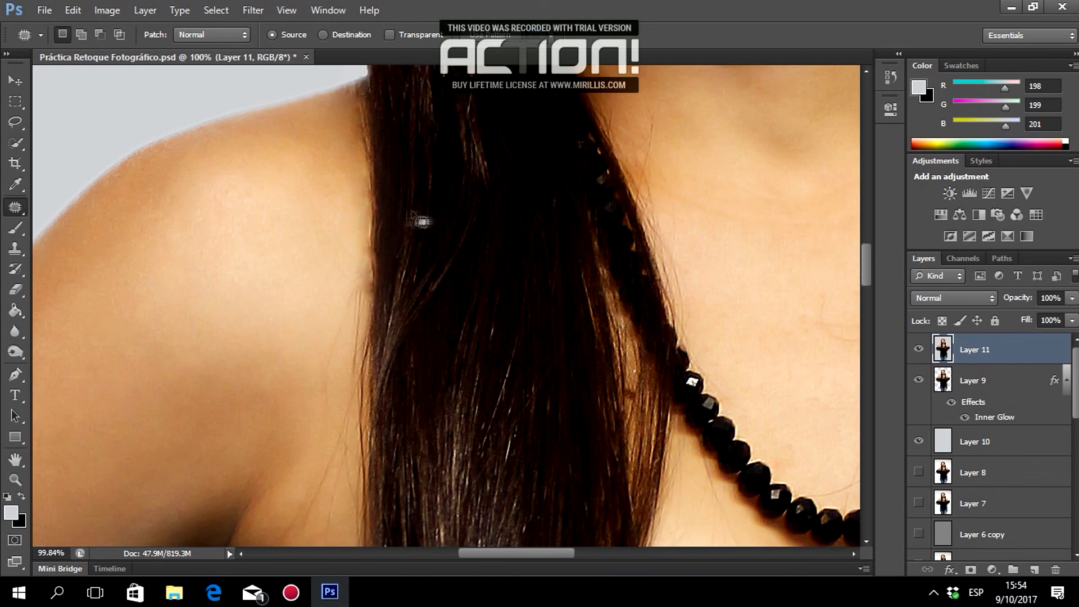
{"action": "scroll", "coordinate": [468, 285], "scroll_direction": "down", "scroll_amount": 5}
{"action": "scroll", "coordinate": [468, 286], "scroll_direction": "down", "scroll_amount": 3}
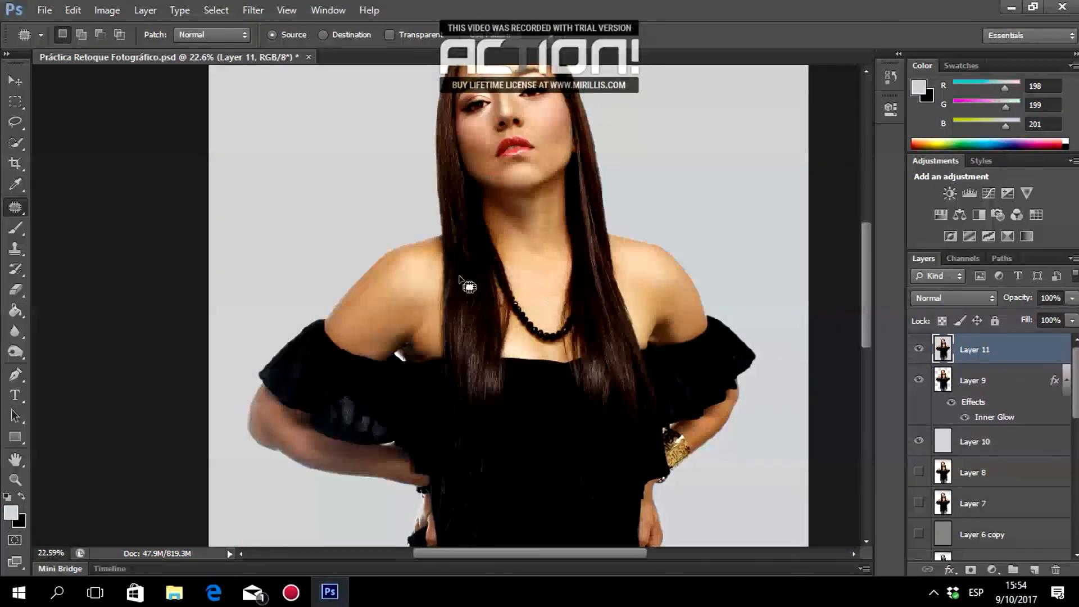
Zoom in and patch the flyaway strands on the right hair edge into the grey background.
{"action": "scroll", "coordinate": [688, 334], "scroll_direction": "down", "scroll_amount": 2}
{"action": "scroll", "coordinate": [784, 303], "scroll_direction": "down", "scroll_amount": 1}
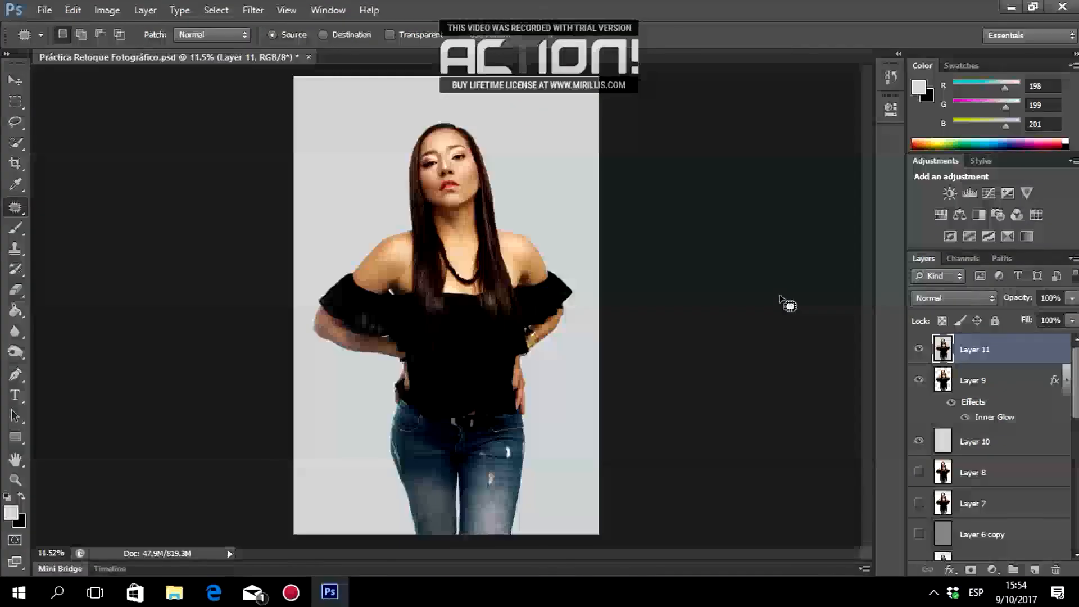
{"action": "scroll", "coordinate": [487, 118], "scroll_direction": "up", "scroll_amount": 10}
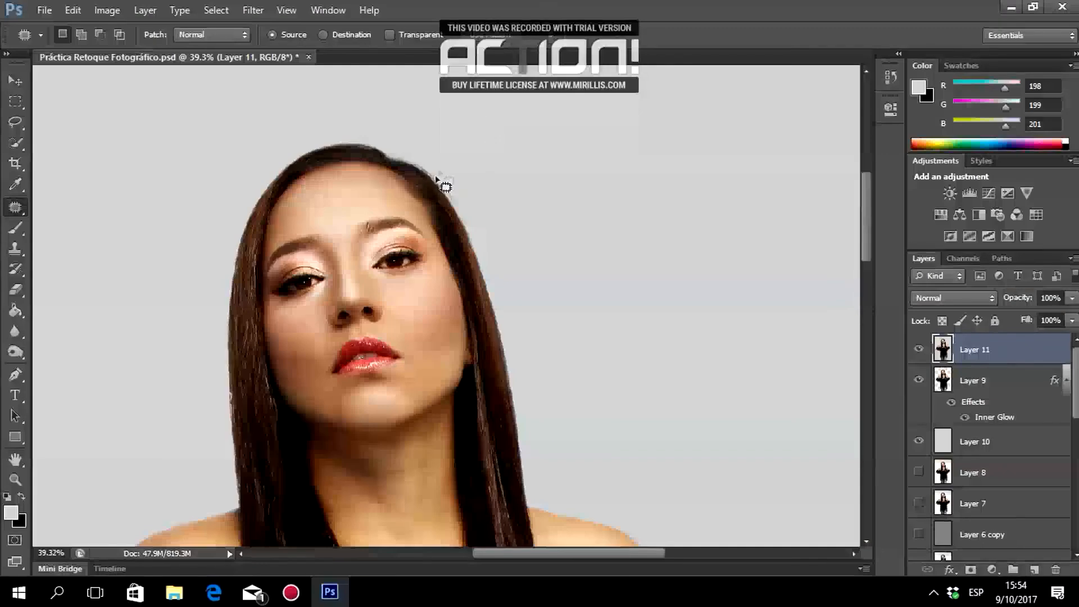
{"action": "scroll", "coordinate": [436, 180], "scroll_direction": "down", "scroll_amount": 2}
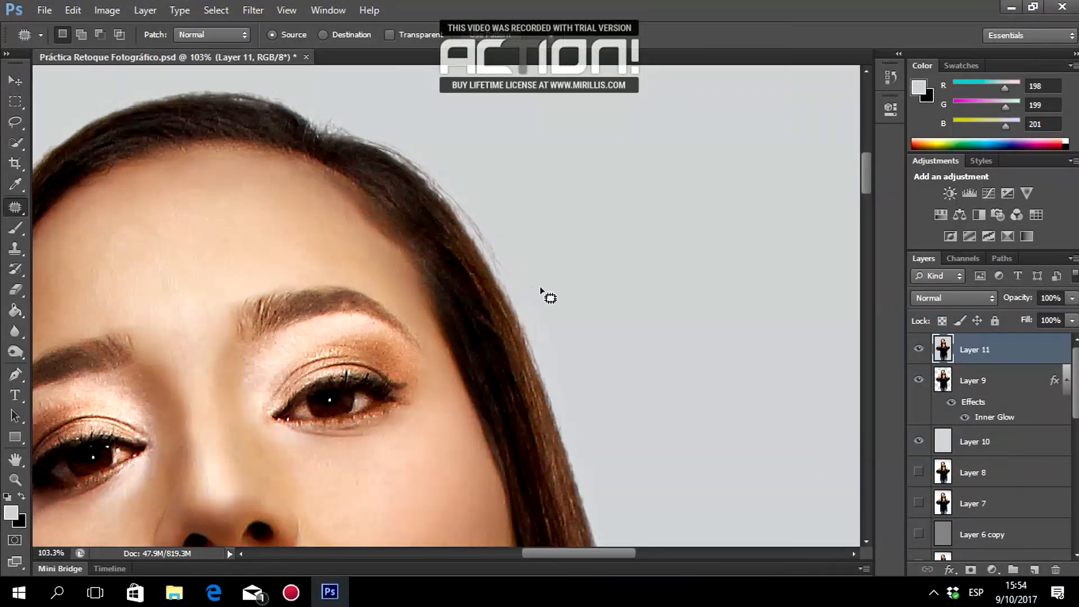
{"action": "scroll", "coordinate": [558, 287], "scroll_direction": "down", "scroll_amount": 1}
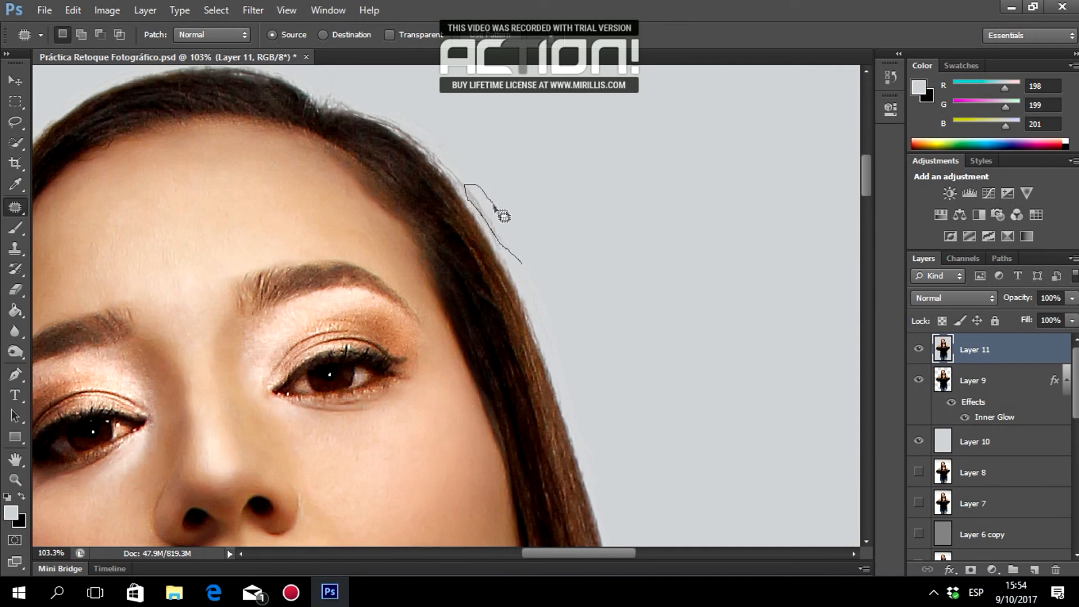
{"action": "left_click_drag", "start_coordinate": [515, 249], "coordinate": [538, 176]}
{"action": "left_click", "coordinate": [539, 177]}
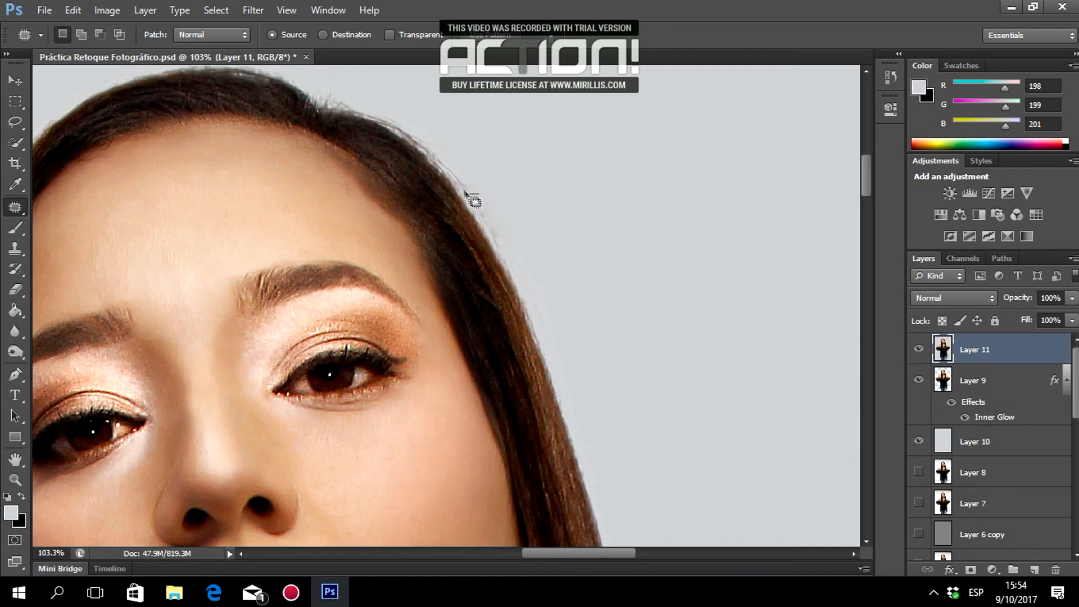
{"action": "left_click_drag", "start_coordinate": [466, 174], "coordinate": [478, 194]}
{"action": "left_click", "coordinate": [16, 228]}
Set the brush to 23 px at 43% opacity.
{"action": "right_click", "coordinate": [564, 140]}
{"action": "left_click_drag", "start_coordinate": [614, 178], "coordinate": [605, 179]}
{"action": "left_click", "coordinate": [609, 2]}
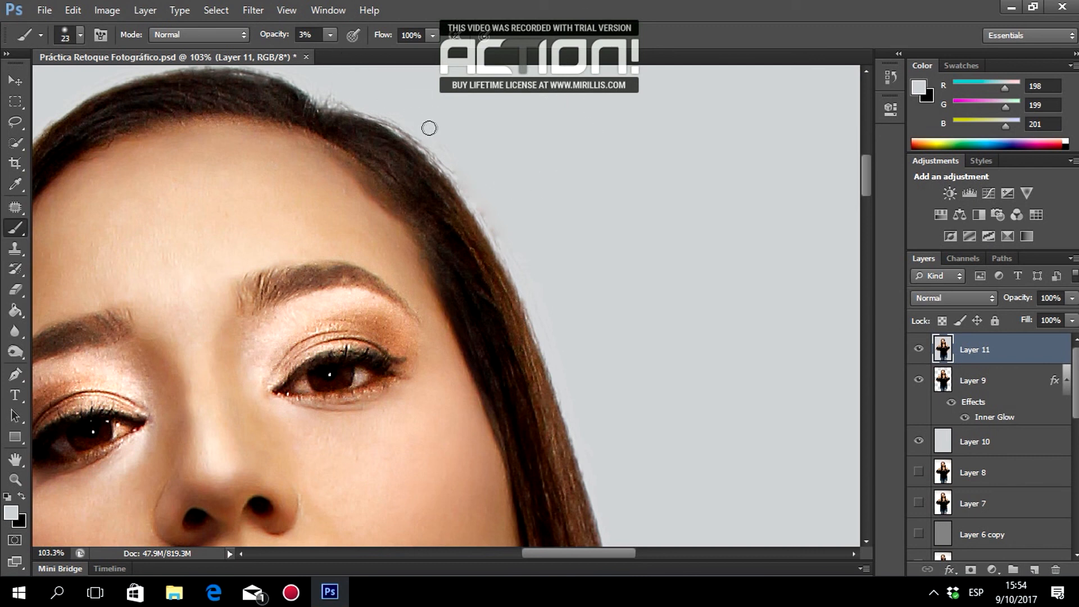
{"action": "key", "text": "4"}
{"action": "key", "text": "3"}
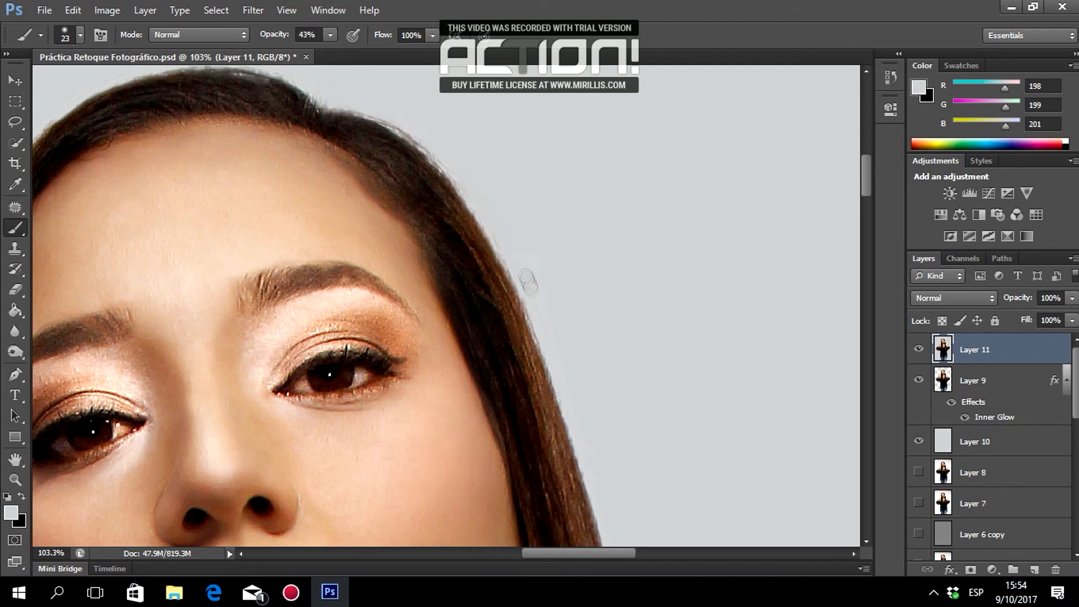
Zoom out on the portrait and open Filter > Liquify.
{"action": "scroll", "coordinate": [388, 163], "scroll_direction": "up", "scroll_amount": 3}
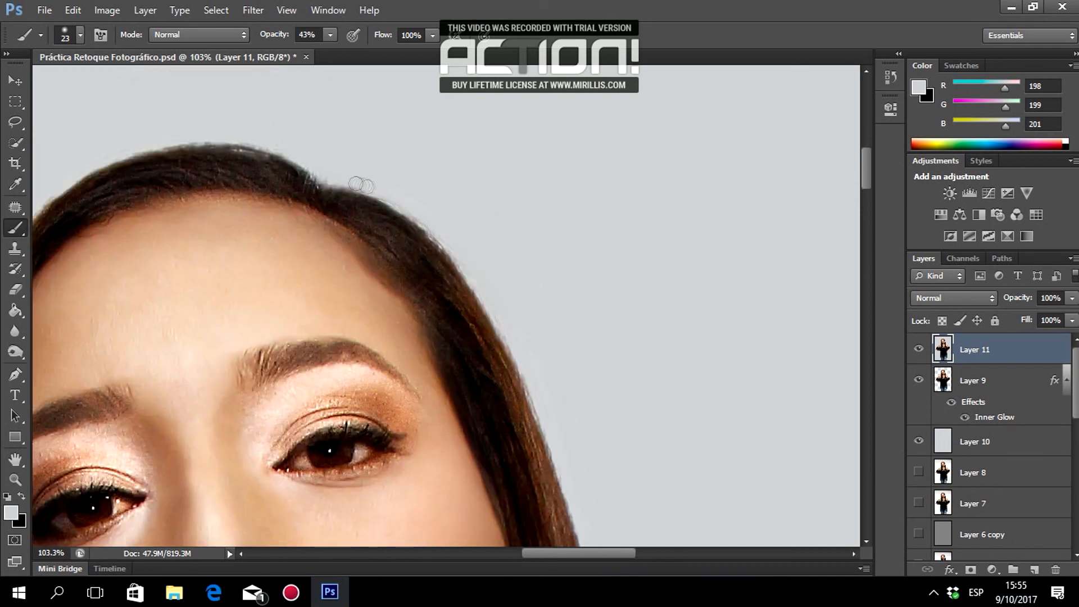
{"action": "scroll", "coordinate": [433, 166], "scroll_direction": "down", "scroll_amount": 4}
{"action": "scroll", "coordinate": [517, 238], "scroll_direction": "down", "scroll_amount": 1}
{"action": "scroll", "coordinate": [548, 222], "scroll_direction": "up", "scroll_amount": 3}
{"action": "scroll", "coordinate": [551, 219], "scroll_direction": "down", "scroll_amount": 3}
{"action": "left_click", "coordinate": [252, 12]}
{"action": "left_click", "coordinate": [270, 117]}
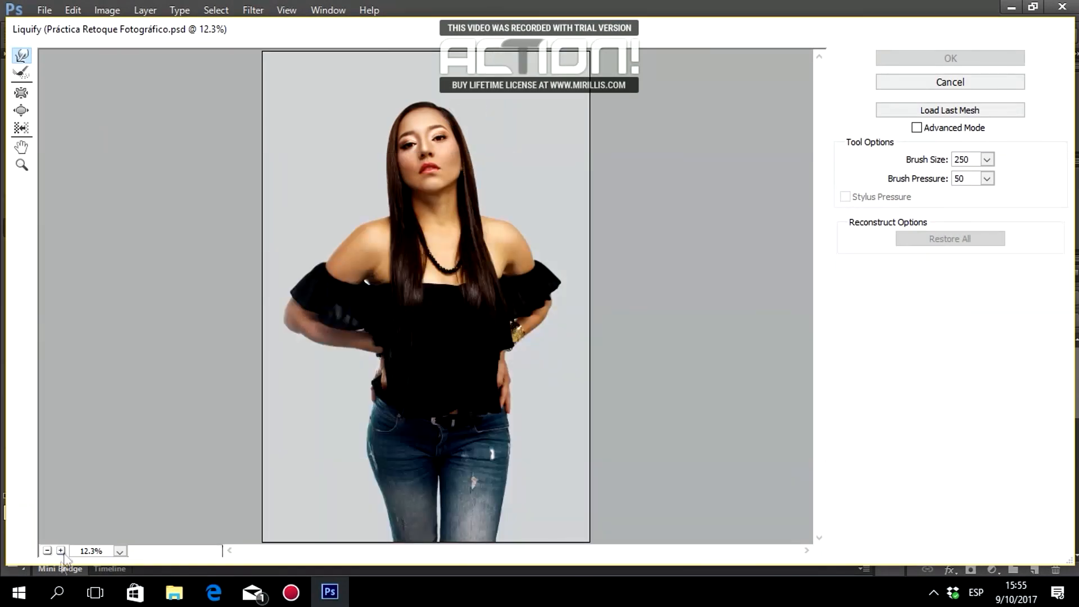
At 100% preview, Forward Warp the crown bulge inward, apply Liquify, and fit the image with Ctrl+0.
{"action": "left_click", "coordinate": [61, 550]}
{"action": "left_click", "coordinate": [61, 551]}
{"action": "left_click", "coordinate": [61, 551]}
{"action": "left_click", "coordinate": [60, 551]}
{"action": "left_click", "coordinate": [61, 550]}
{"action": "left_click", "coordinate": [61, 550]}
{"action": "left_click", "coordinate": [60, 551]}
{"action": "scroll", "coordinate": [669, 225], "scroll_direction": "up", "scroll_amount": 6}
{"action": "scroll", "coordinate": [666, 180], "scroll_direction": "up", "scroll_amount": 10}
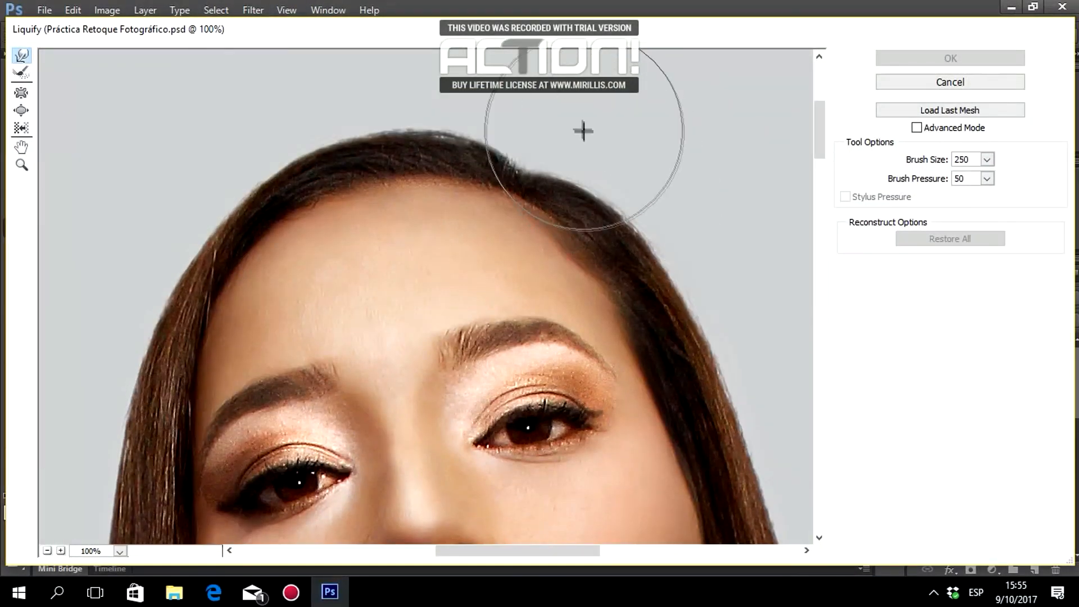
{"action": "left_click_drag", "start_coordinate": [565, 135], "coordinate": [624, 150]}
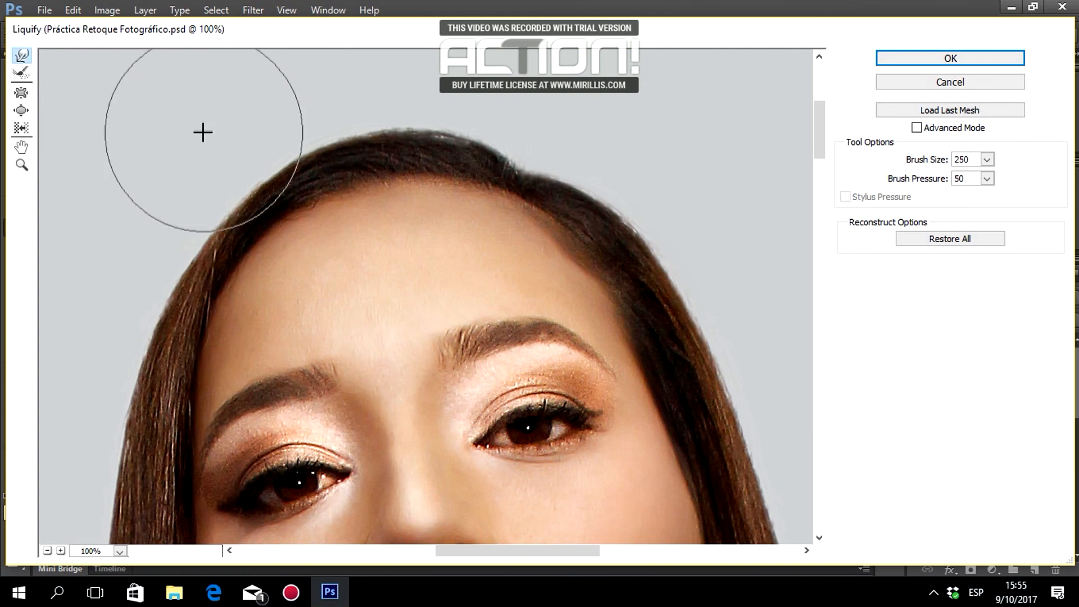
{"action": "left_click", "coordinate": [1017, 62]}
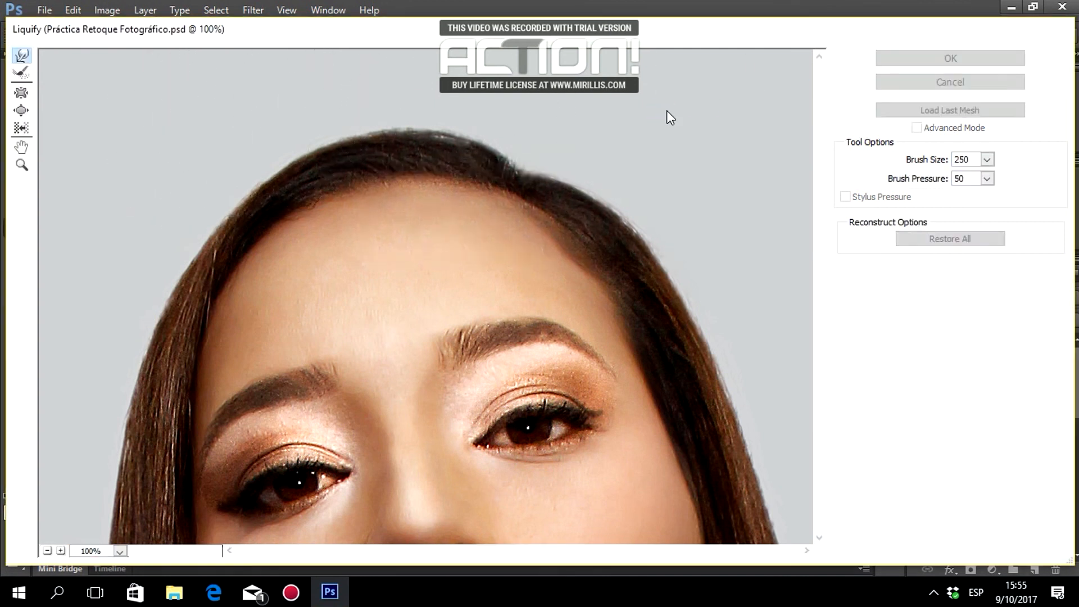
{"action": "key", "text": "ctrl+0"}
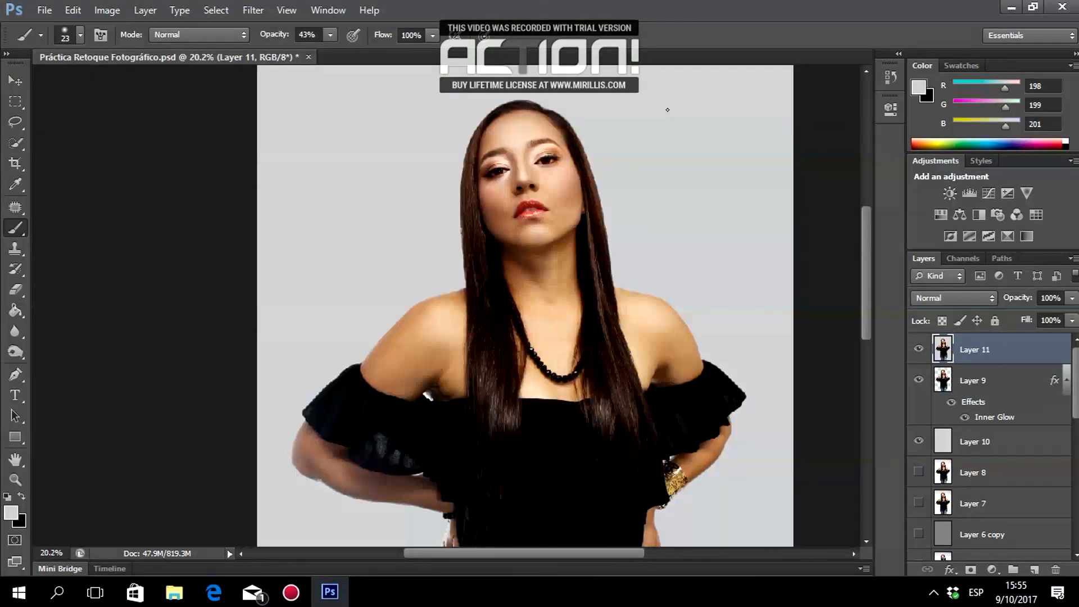
Hide Layer 10 and toggle Layer 11's visibility to compare the retouch with the original.
{"action": "scroll", "coordinate": [666, 110], "scroll_direction": "down", "scroll_amount": 6}
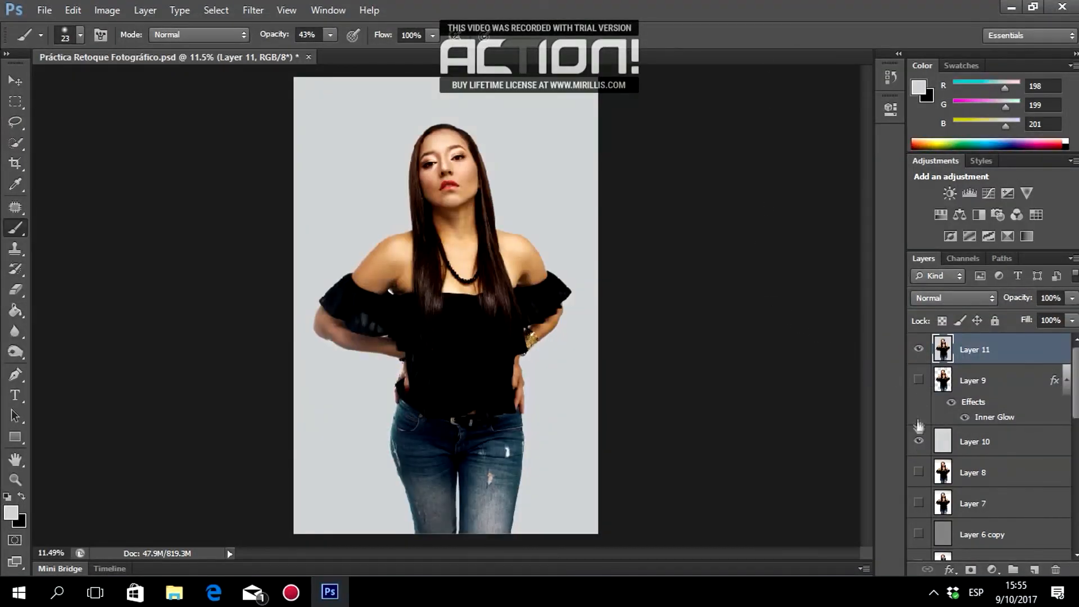
{"action": "left_click", "coordinate": [921, 349]}
{"action": "left_click", "coordinate": [919, 349]}
{"action": "left_click_drag", "start_coordinate": [1076, 395], "coordinate": [1076, 526]}
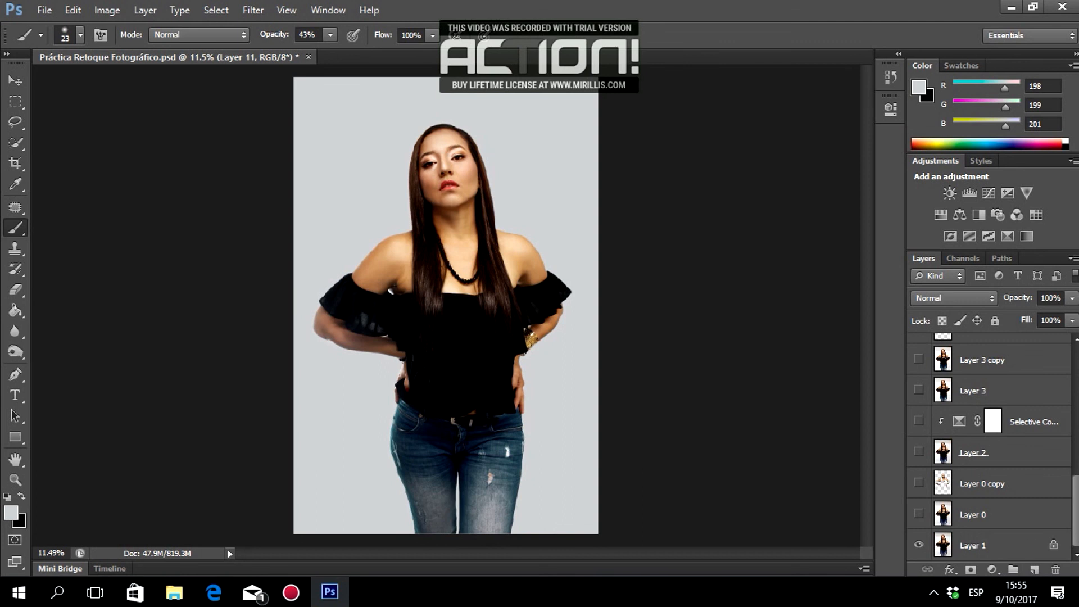
{"action": "scroll", "coordinate": [971, 382], "scroll_direction": "up", "scroll_amount": 10}
{"action": "left_click", "coordinate": [919, 350]}
{"action": "left_click", "coordinate": [919, 349]}
{"action": "left_click", "coordinate": [919, 349]}
{"action": "left_click", "coordinate": [919, 349]}
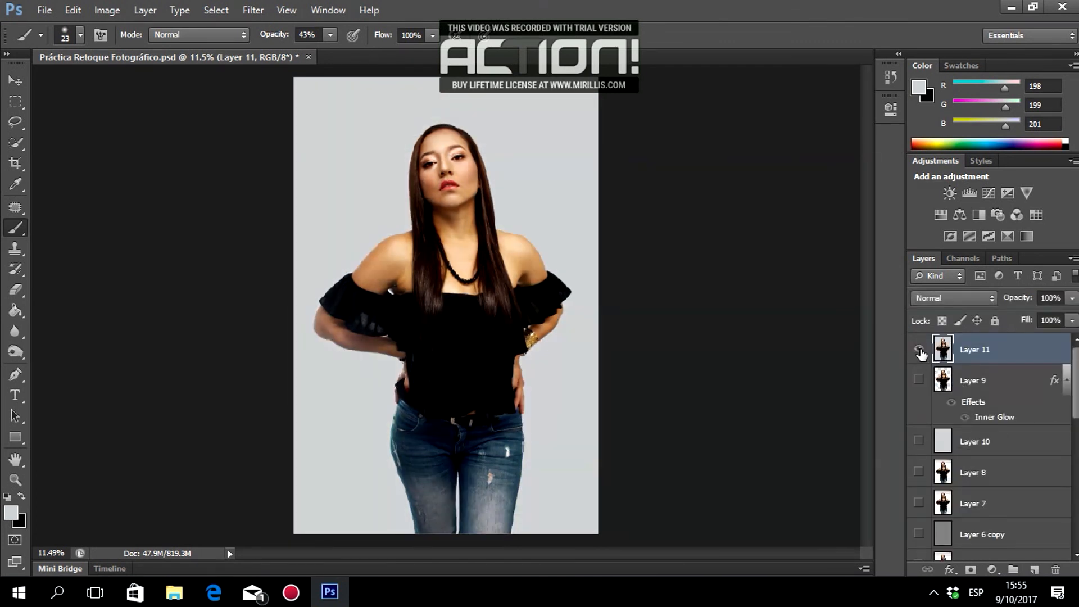
{"action": "left_click", "coordinate": [919, 349]}
{"action": "left_click", "coordinate": [919, 350]}
Zoom in on the face and chin to inspect the retouch, then zoom back out.
{"action": "left_click", "coordinate": [15, 479]}
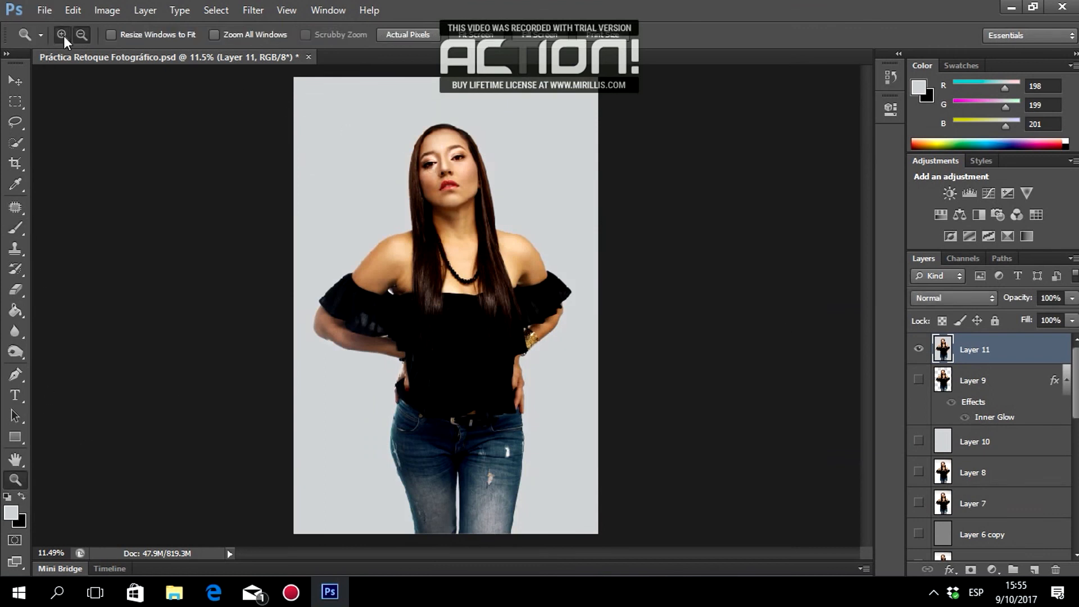
{"action": "left_click", "coordinate": [426, 159]}
{"action": "left_click", "coordinate": [507, 193]}
{"action": "left_click", "coordinate": [444, 201]}
{"action": "left_click", "coordinate": [443, 201]}
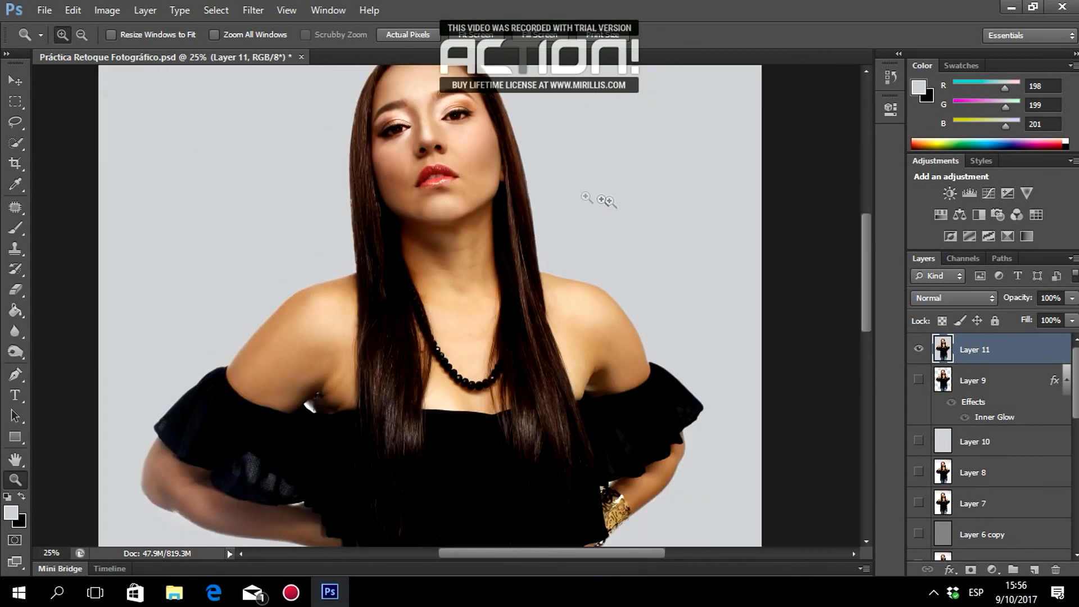
{"action": "left_click", "coordinate": [860, 274]}
{"action": "left_click_drag", "start_coordinate": [866, 272], "coordinate": [866, 245]}
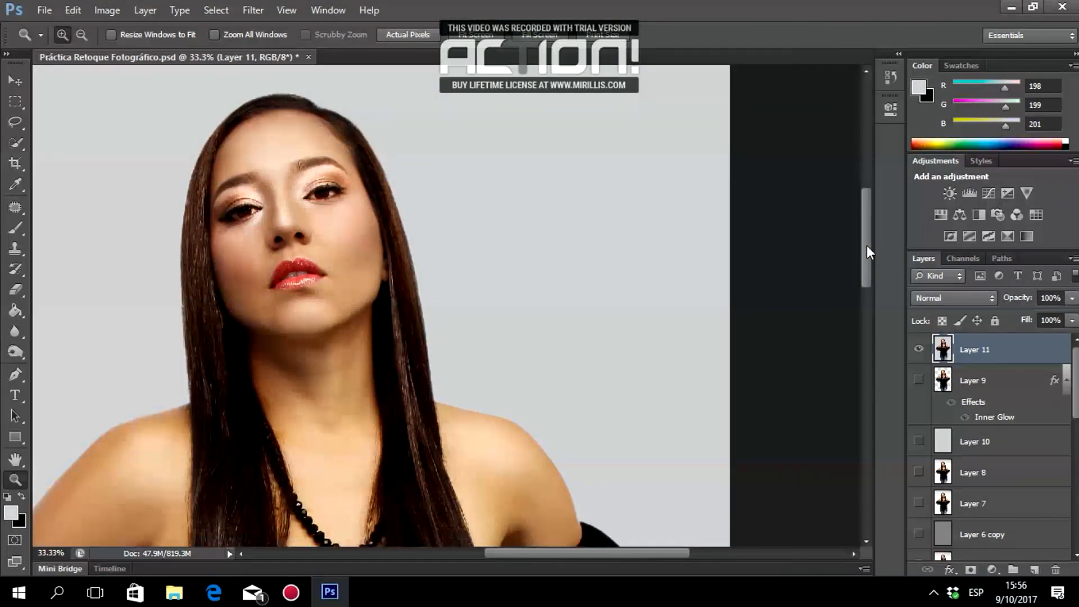
{"action": "left_click", "coordinate": [151, 321], "text": "alt"}
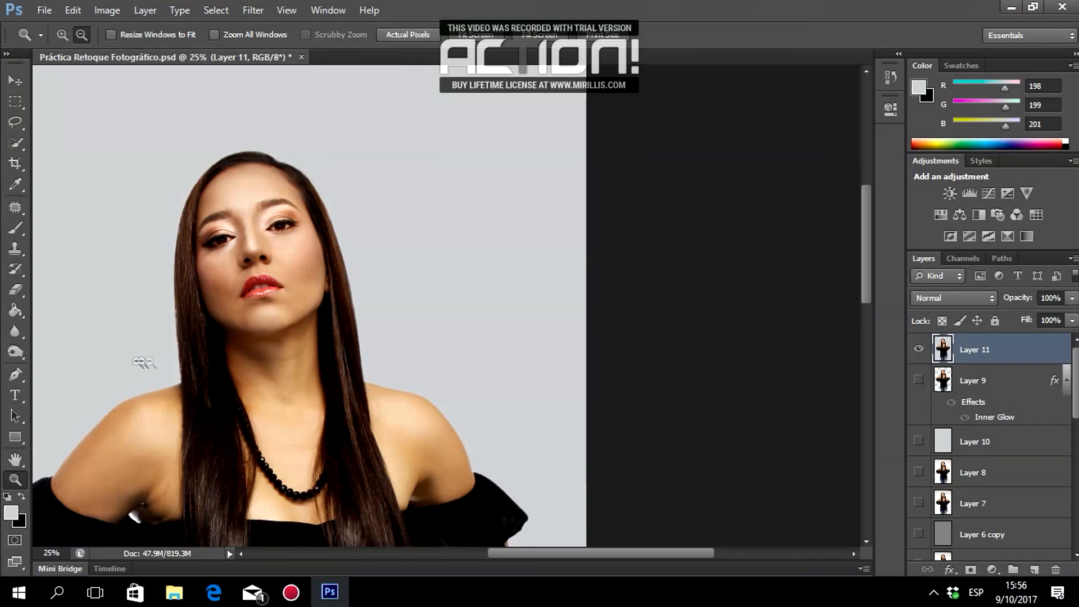
{"action": "left_click", "coordinate": [317, 430], "text": "alt"}
{"action": "left_click_drag", "start_coordinate": [864, 242], "coordinate": [865, 287]}
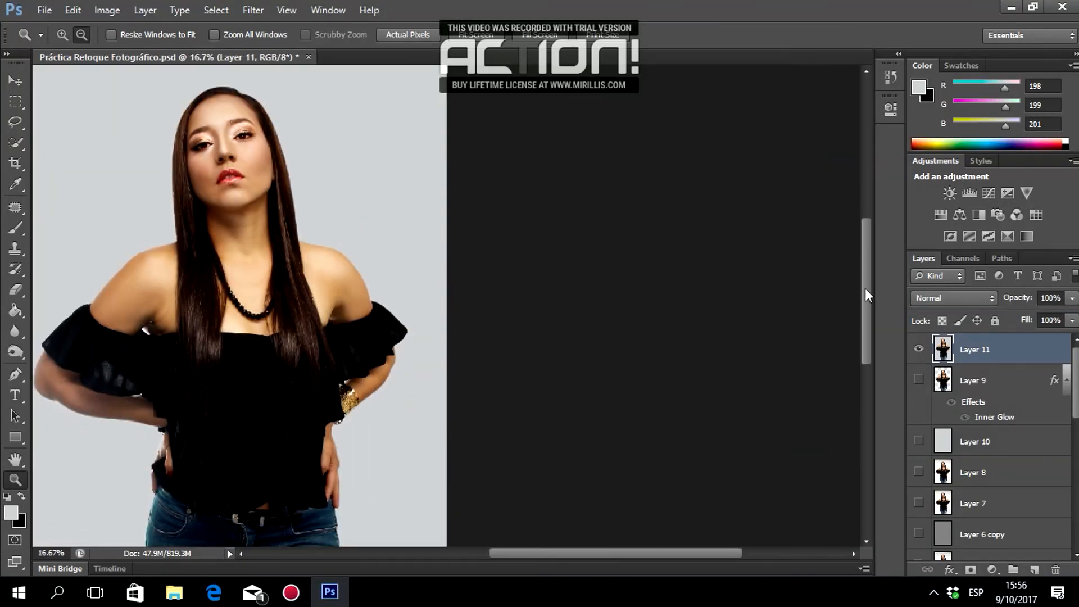
{"action": "left_click_drag", "start_coordinate": [561, 554], "coordinate": [498, 559]}
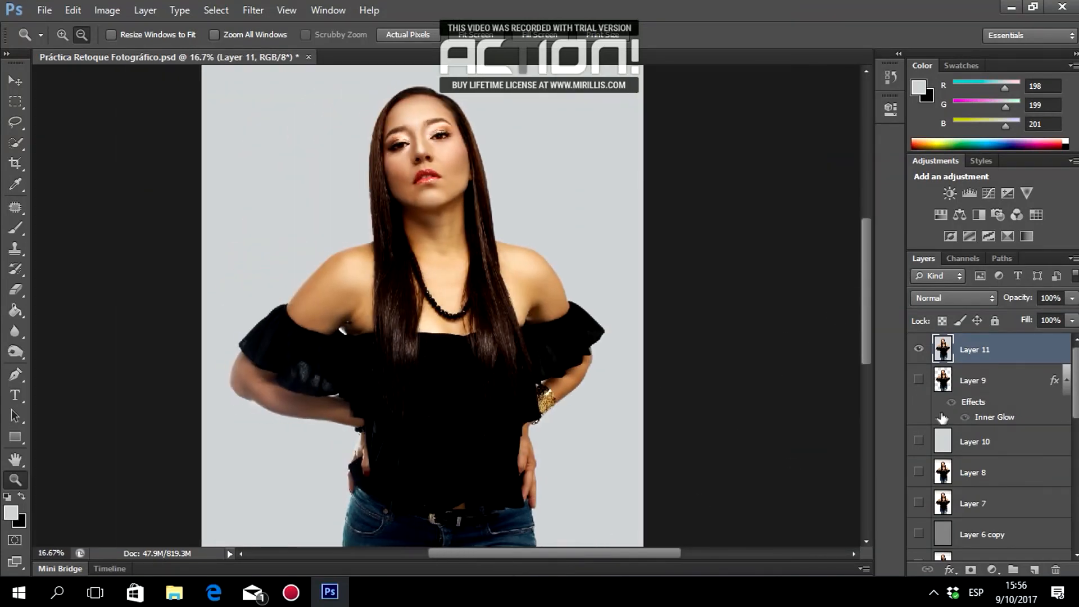
Compare before and after again with Layer 11 toggled, then set the view to 12.5%.
{"action": "left_click", "coordinate": [919, 351]}
{"action": "left_click", "coordinate": [919, 350]}
{"action": "left_click", "coordinate": [919, 351]}
{"action": "left_click", "coordinate": [919, 351]}
{"action": "left_click", "coordinate": [919, 351]}
{"action": "left_click", "coordinate": [919, 351]}
{"action": "left_click", "coordinate": [406, 277], "text": "alt"}
{"action": "left_click", "coordinate": [405, 278], "text": "alt"}
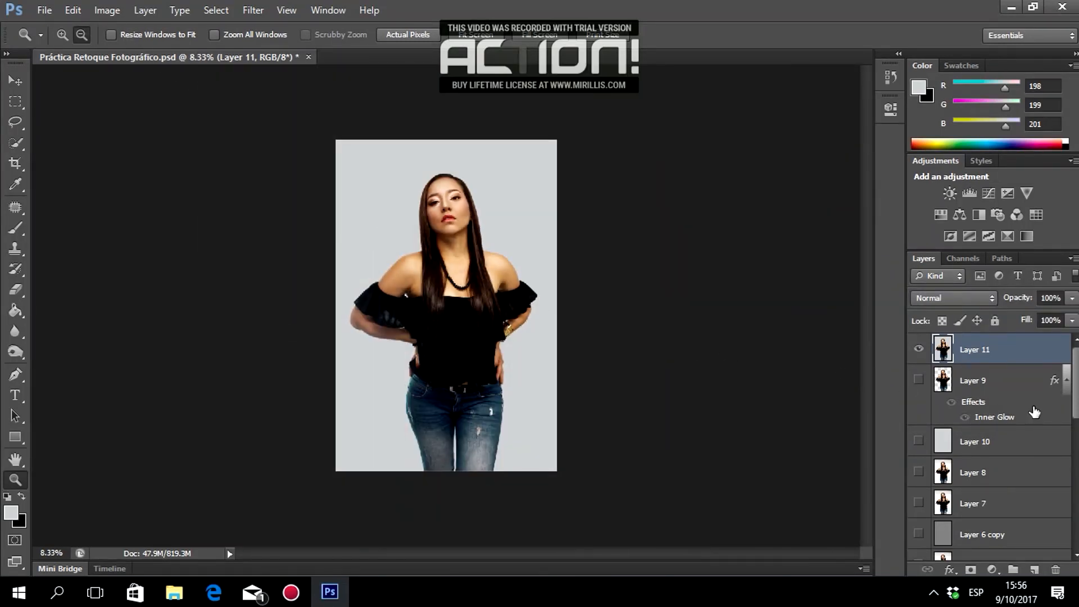
{"action": "left_click", "coordinate": [63, 34]}
{"action": "left_click", "coordinate": [474, 280]}
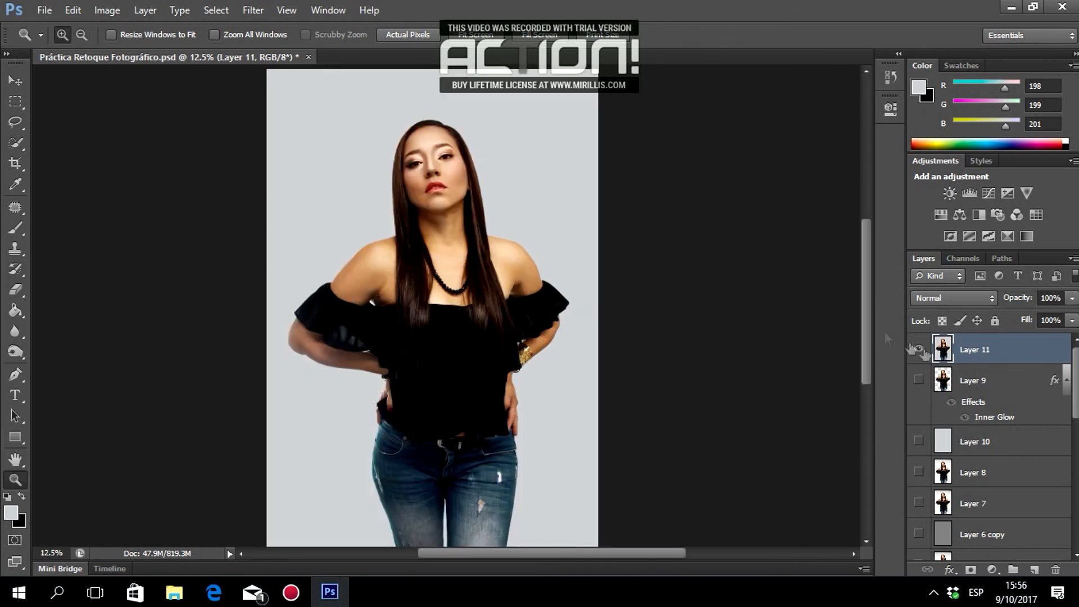
Add a Brightness/Contrast adjustment clipped to Layer 11 with Brightness 25.
{"action": "left_click", "coordinate": [992, 569]}
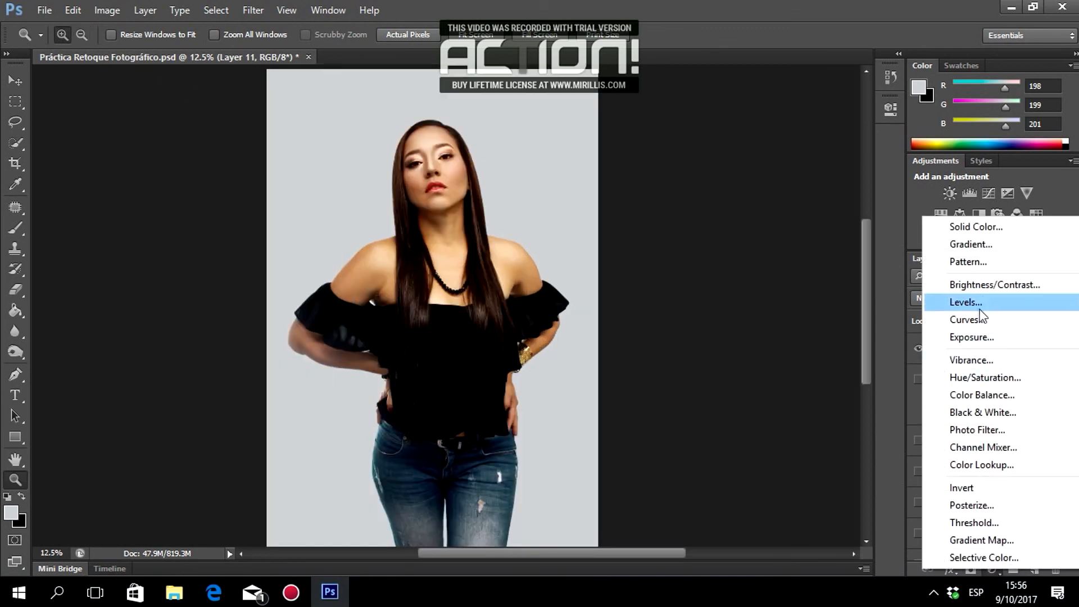
{"action": "left_click", "coordinate": [966, 285]}
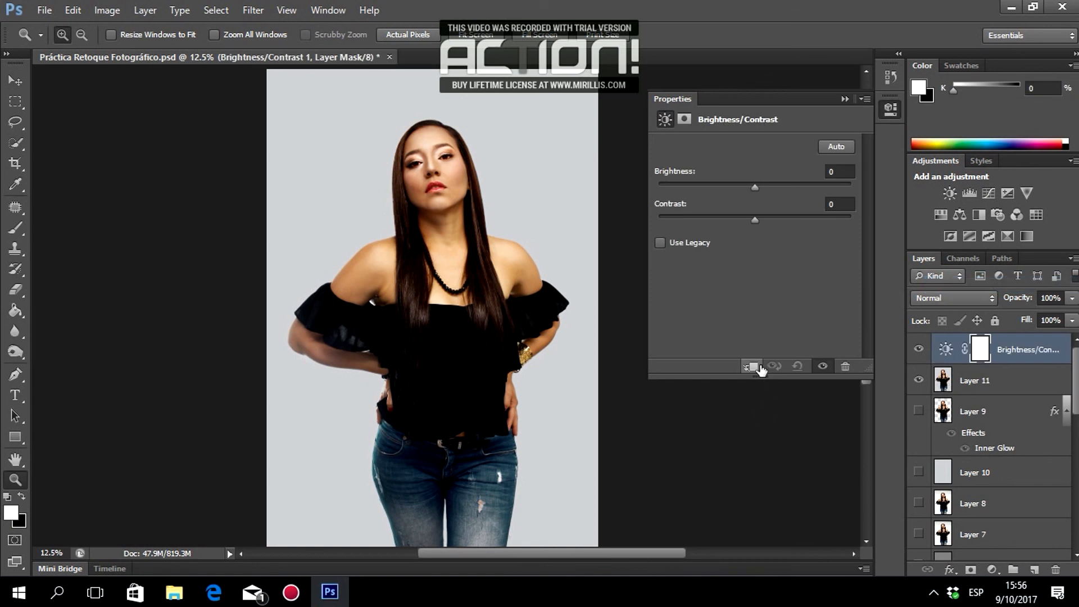
{"action": "left_click", "coordinate": [753, 366]}
{"action": "type", "text": "25"}
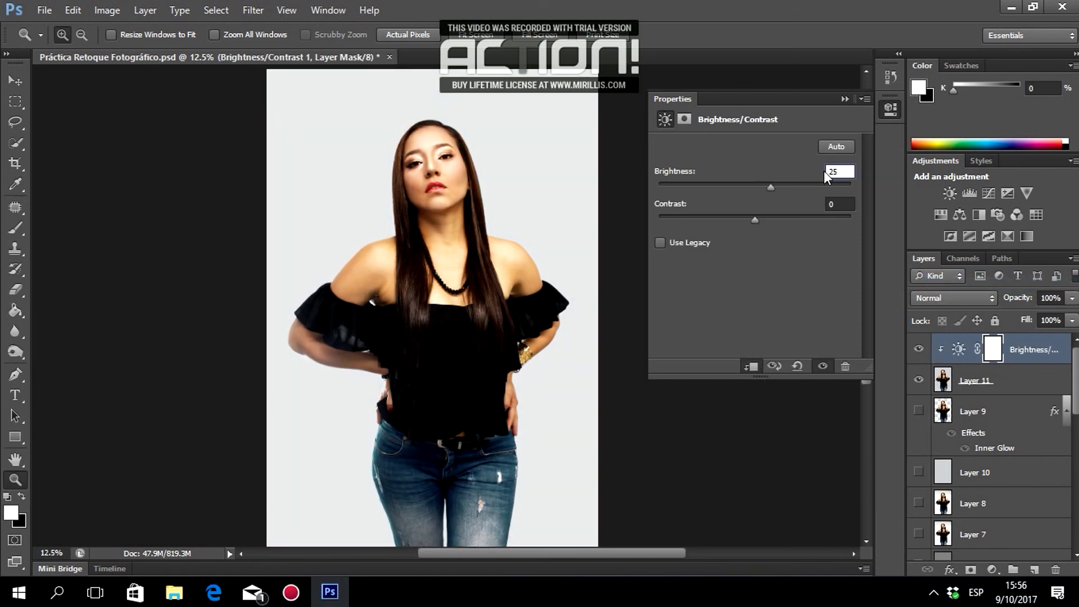
{"action": "left_click", "coordinate": [844, 99]}
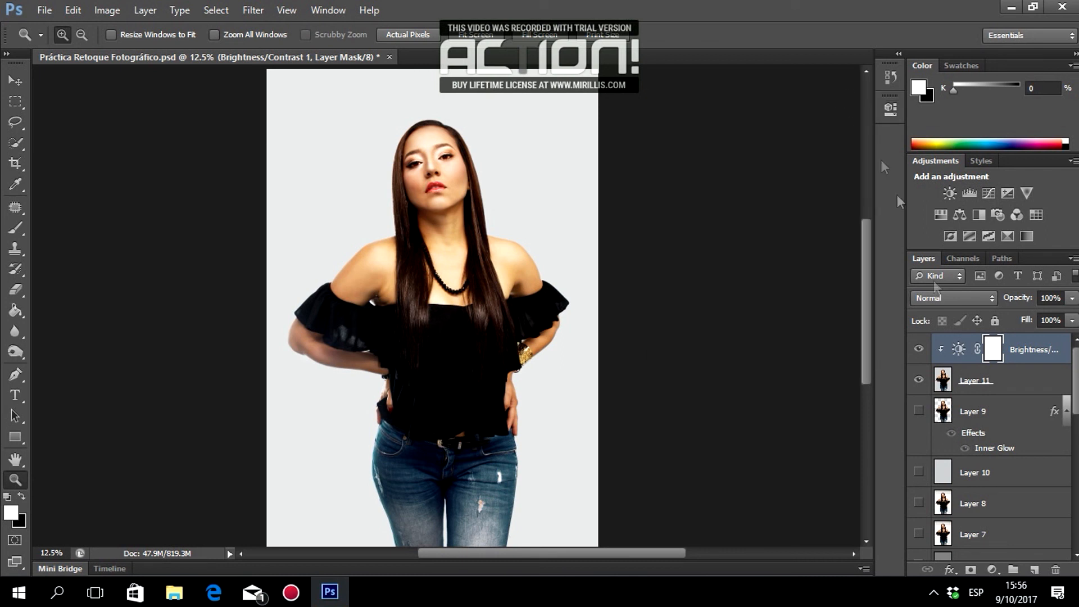
Merge the brightness adjustment into Layer 11 and duplicate the merged layer.
{"action": "left_click", "coordinate": [963, 383]}
{"action": "key", "text": "ctrl+e"}
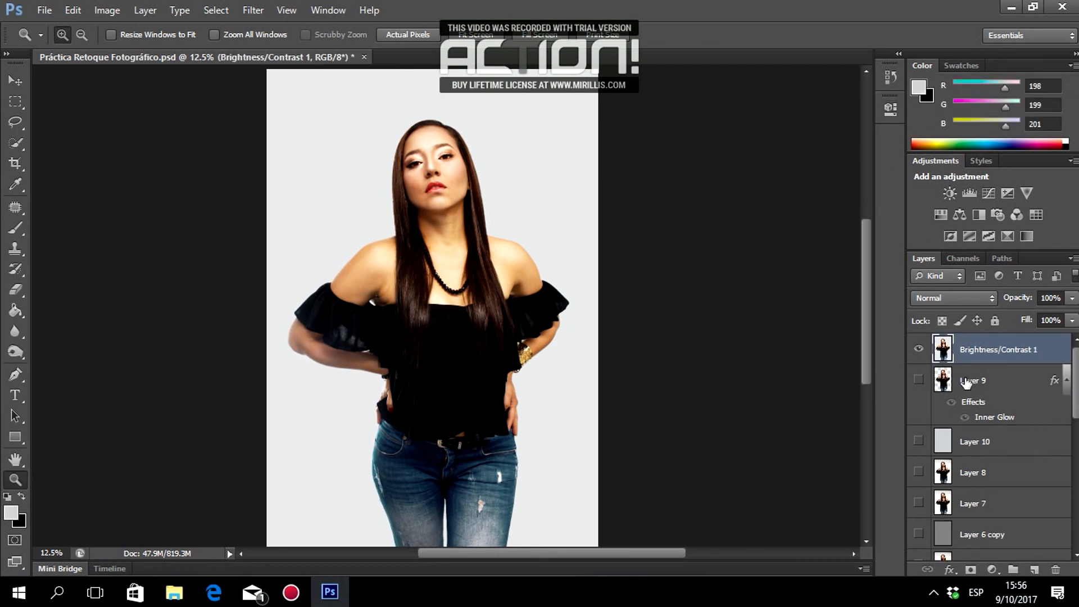
{"action": "key", "text": "ctrl+j"}
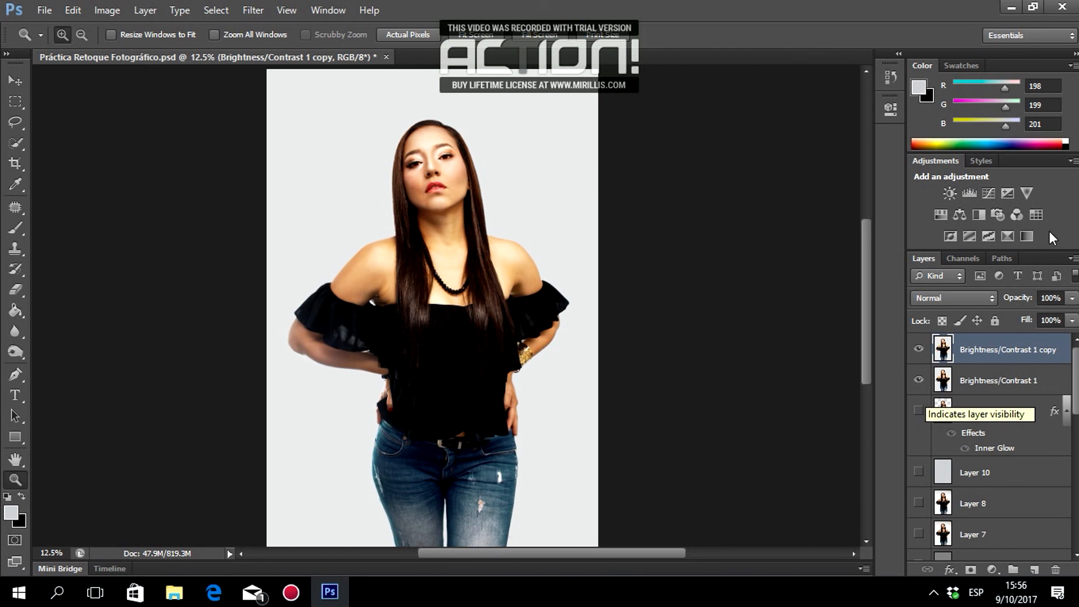
Merge a clipped Monochrome Channel Mixer into the layer and blend it in Color mode at 15% opacity.
{"action": "left_click", "coordinate": [992, 569]}
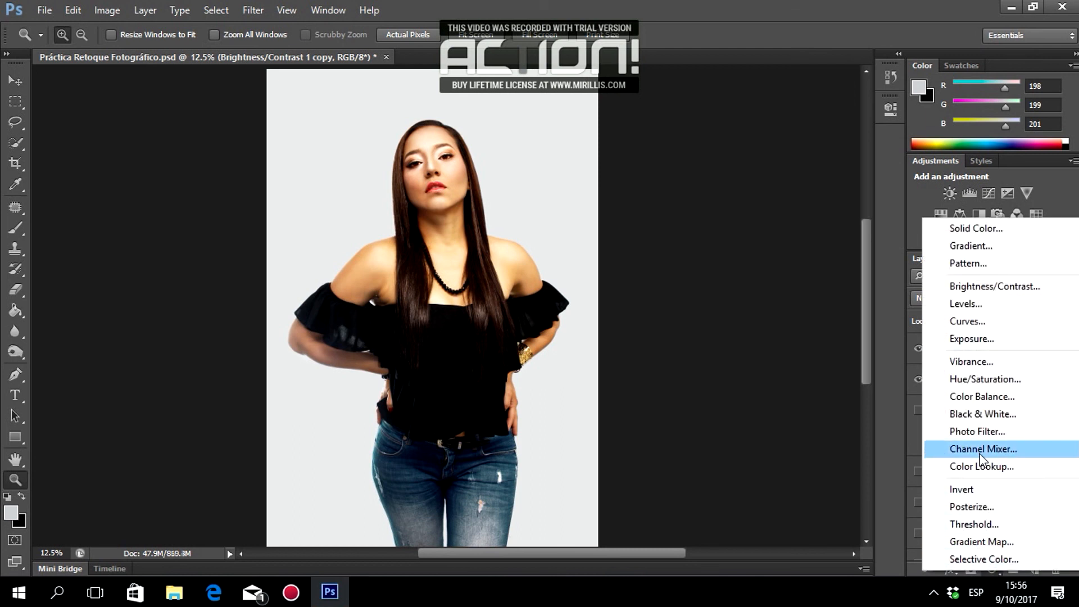
{"action": "left_click", "coordinate": [967, 446]}
{"action": "left_click", "coordinate": [750, 367]}
{"action": "left_click", "coordinate": [661, 193]}
{"action": "left_click", "coordinate": [845, 99]}
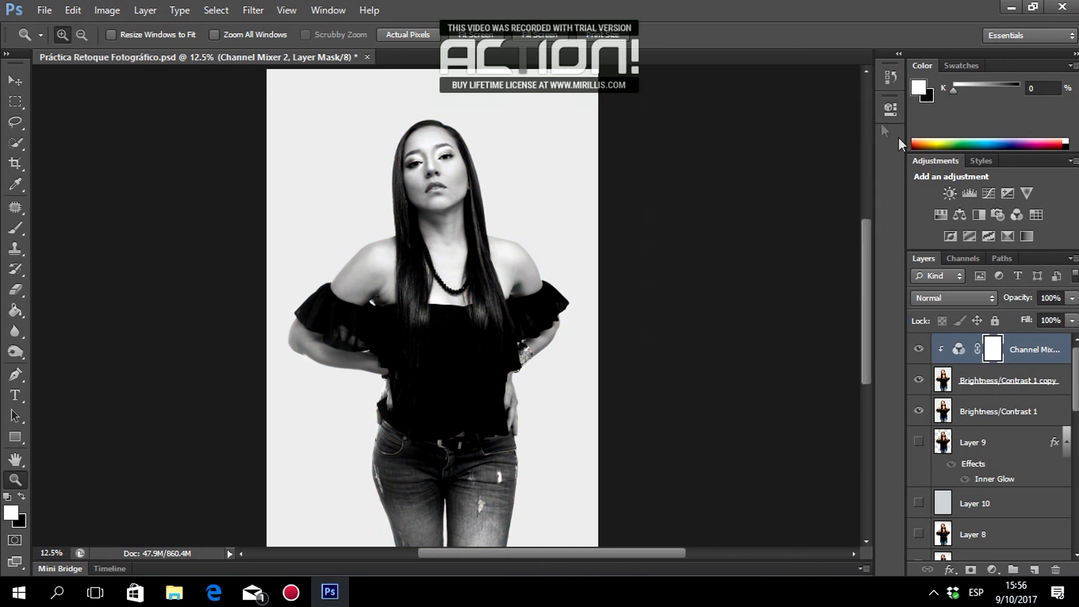
{"action": "left_click", "coordinate": [964, 380]}
{"action": "key", "text": "ctrl+e"}
{"action": "left_click", "coordinate": [933, 296]}
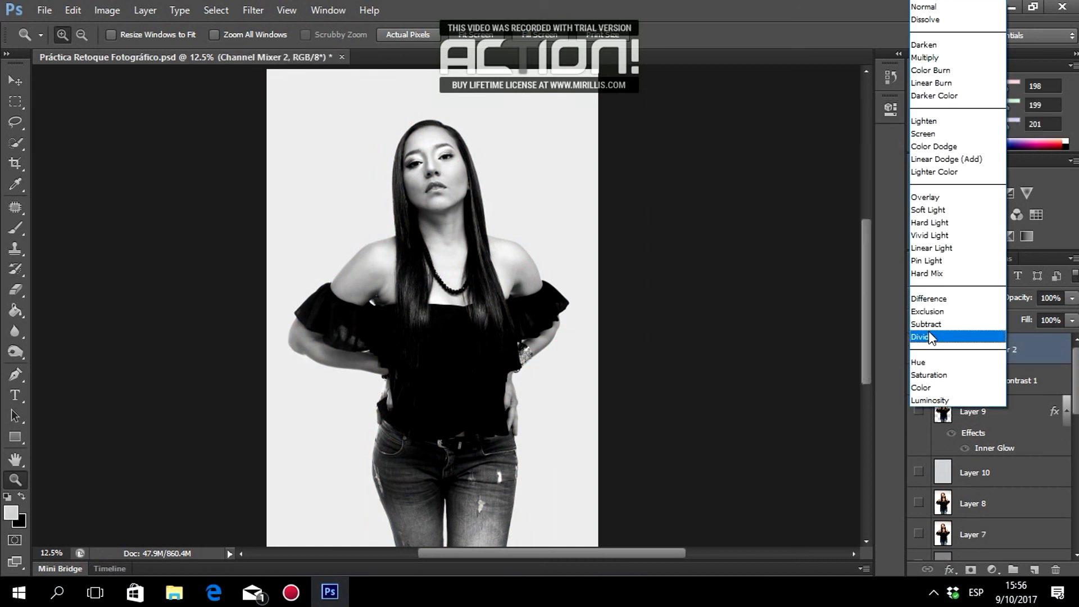
{"action": "left_click", "coordinate": [954, 453]}
{"action": "left_click", "coordinate": [1049, 297]}
{"action": "type", "text": "1"}
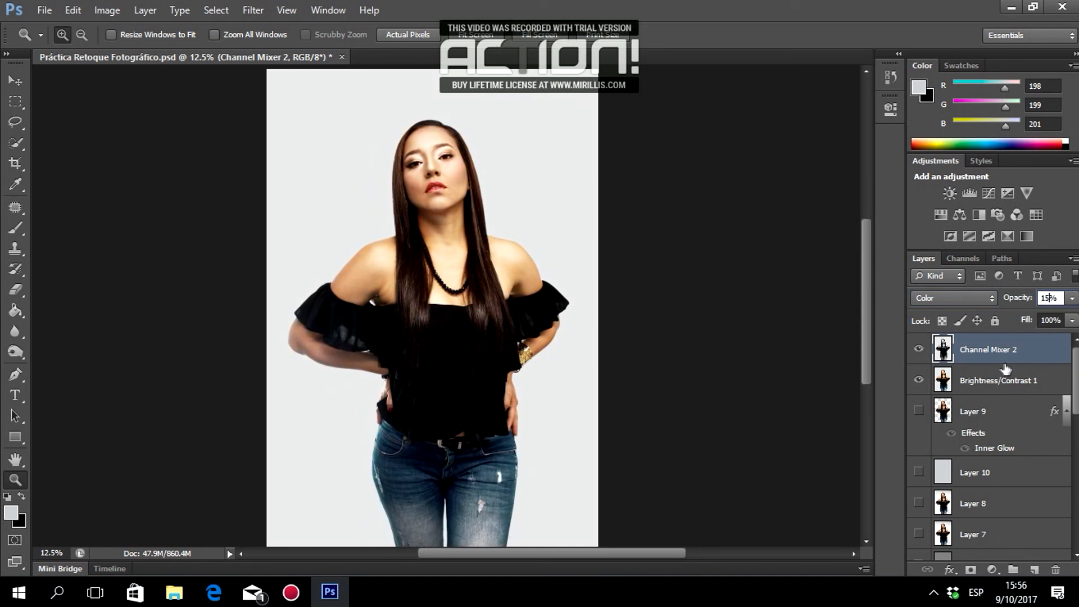
Duplicate the Channel Mixer 2 layer at Overlay 5%, check its effect, and select the three graded layers.
{"action": "key", "text": "ctrl+j"}
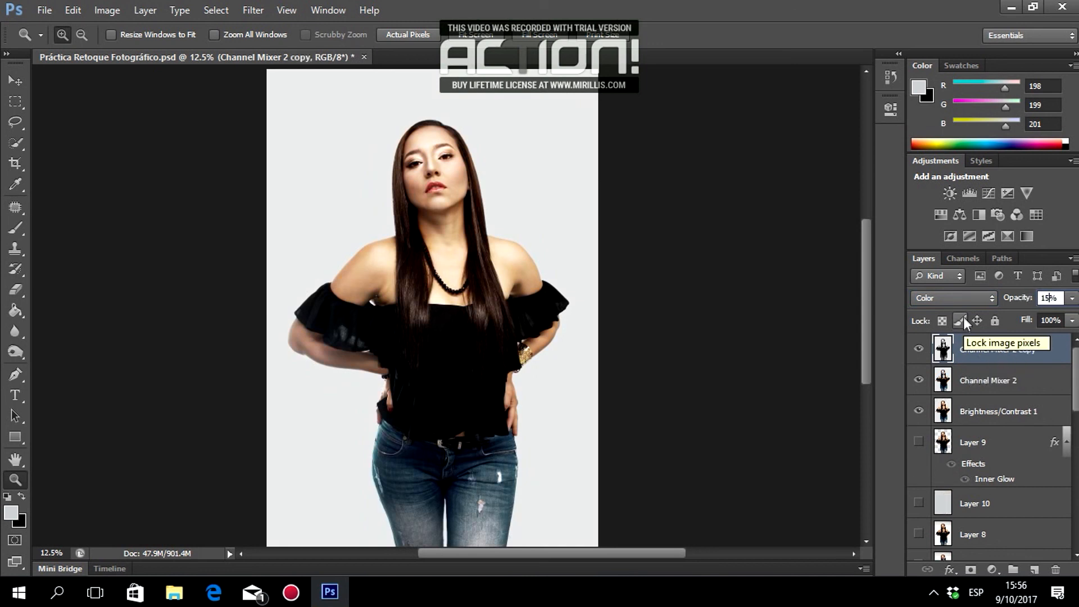
{"action": "left_click", "coordinate": [954, 298]}
{"action": "left_click", "coordinate": [949, 197]}
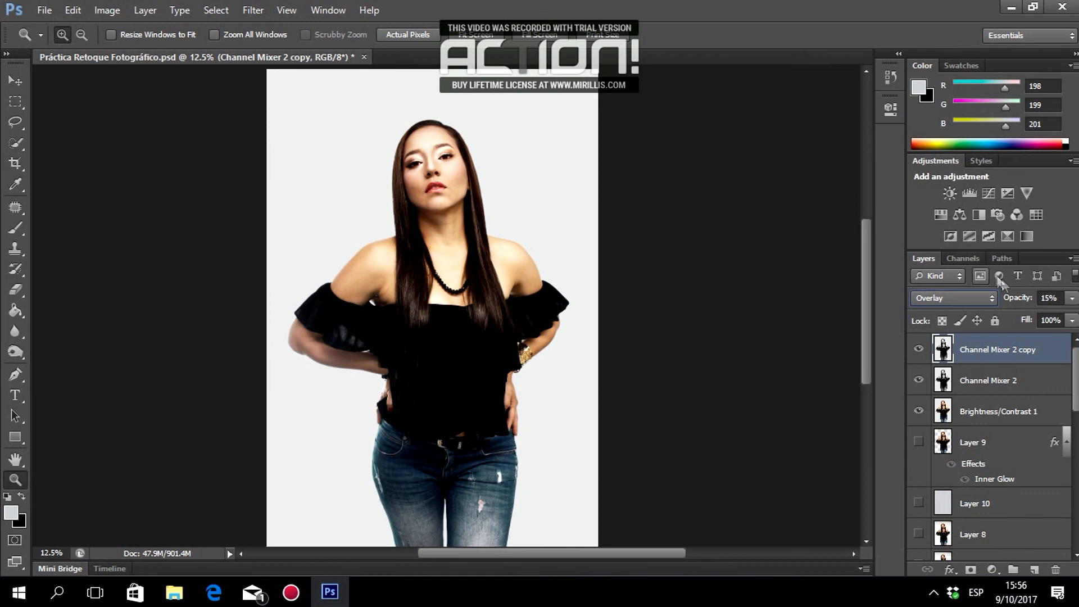
{"action": "left_click_drag", "start_coordinate": [1053, 298], "coordinate": [1033, 302]}
{"action": "type", "text": "5"}
{"action": "left_click", "coordinate": [921, 352]}
{"action": "left_click", "coordinate": [920, 352]}
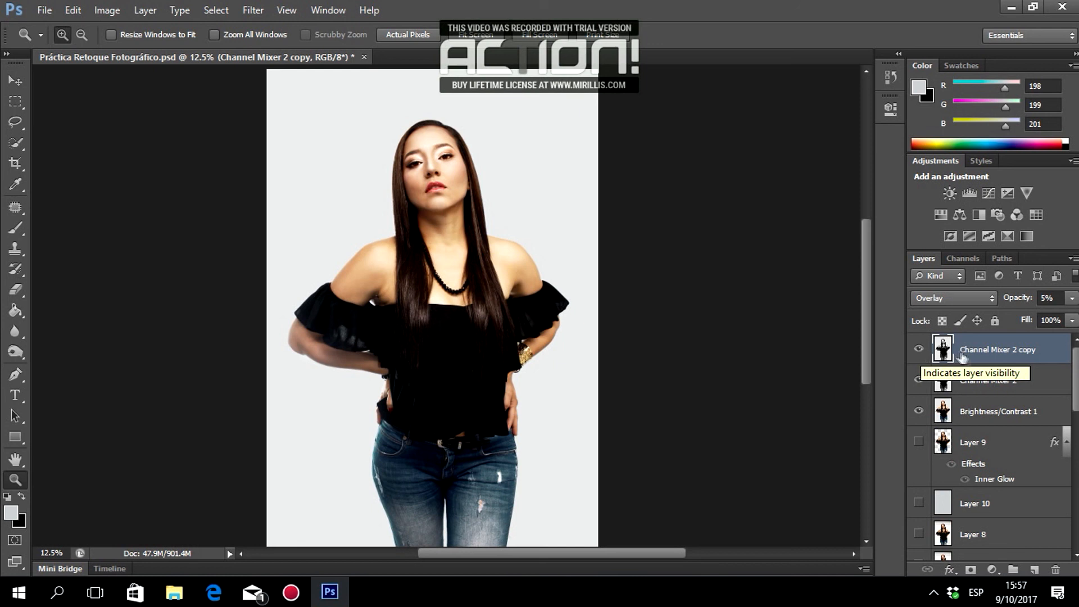
{"action": "left_click", "coordinate": [997, 412], "text": "shift"}
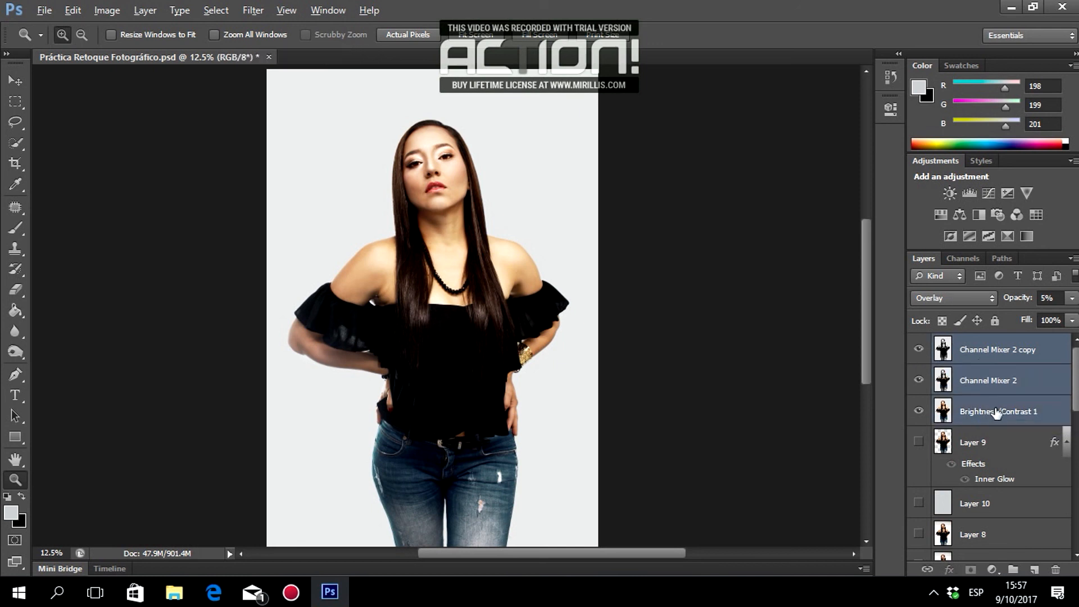
Stamp the visible result into a new Layer 11 and hide the three graded layers beneath.
{"action": "key", "text": "ctrl+shift+alt+e"}
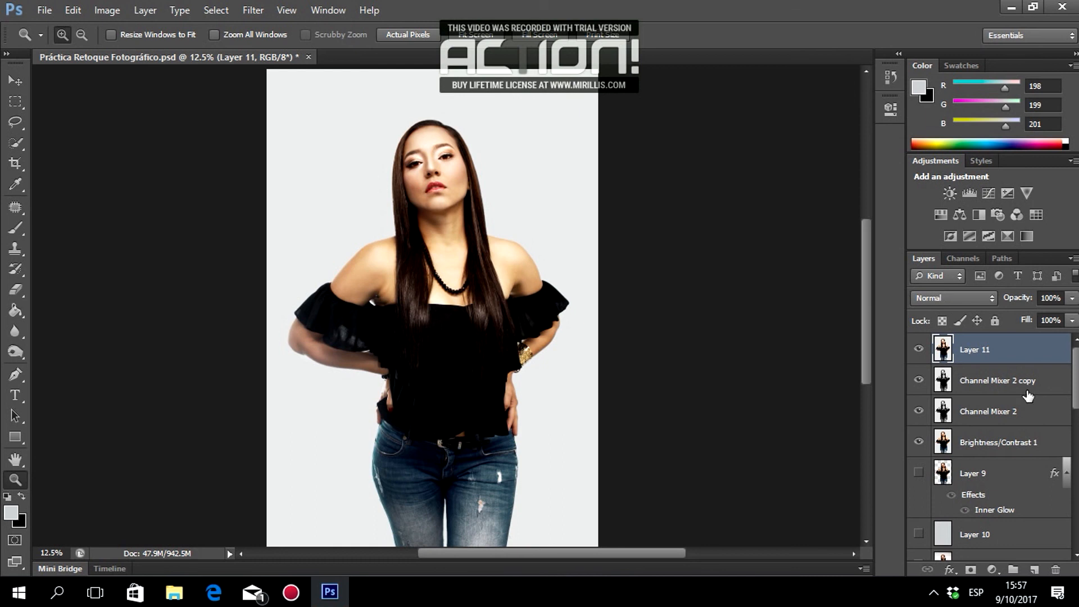
{"action": "left_click", "coordinate": [410, 162]}
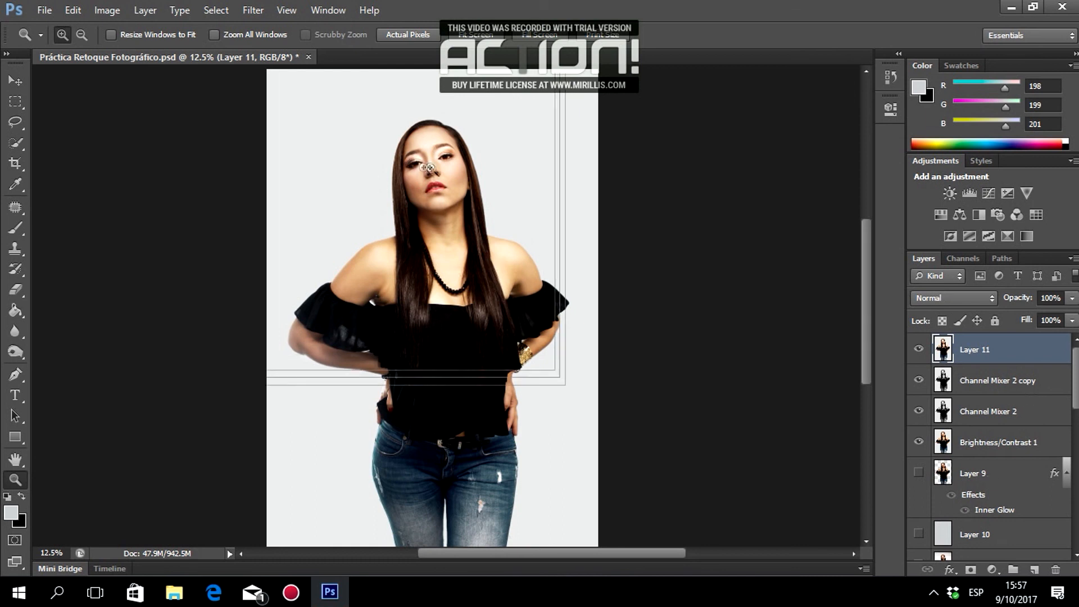
{"action": "left_click", "coordinate": [452, 184]}
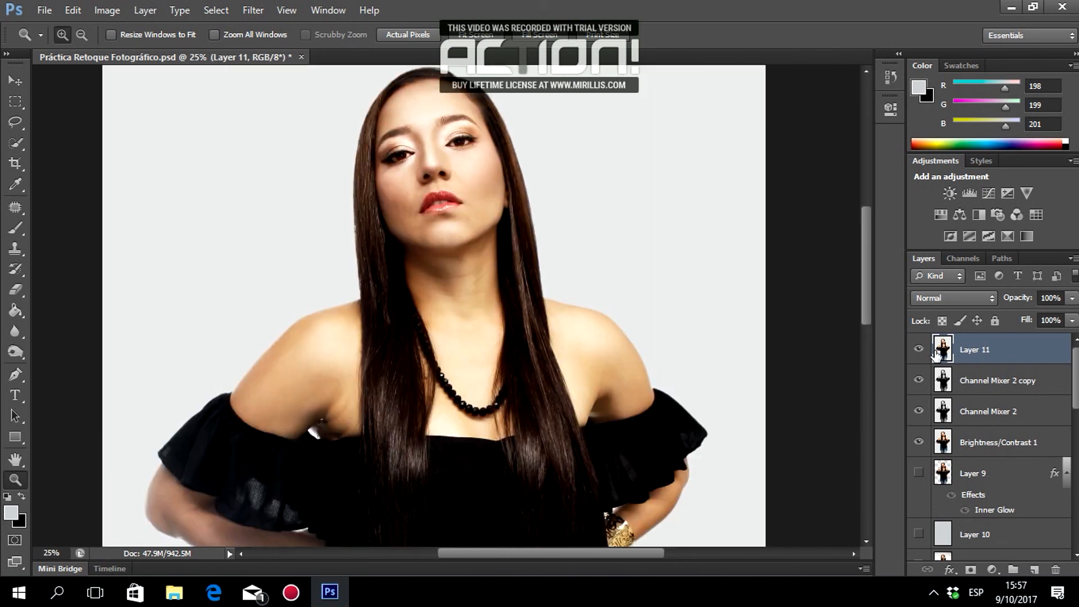
{"action": "left_click_drag", "start_coordinate": [918, 379], "coordinate": [918, 442]}
Toggle Layer 11 repeatedly to compare the retouched and original face up close.
{"action": "left_click", "coordinate": [917, 349]}
{"action": "left_click", "coordinate": [917, 348]}
{"action": "left_click", "coordinate": [917, 348]}
{"action": "left_click", "coordinate": [917, 348]}
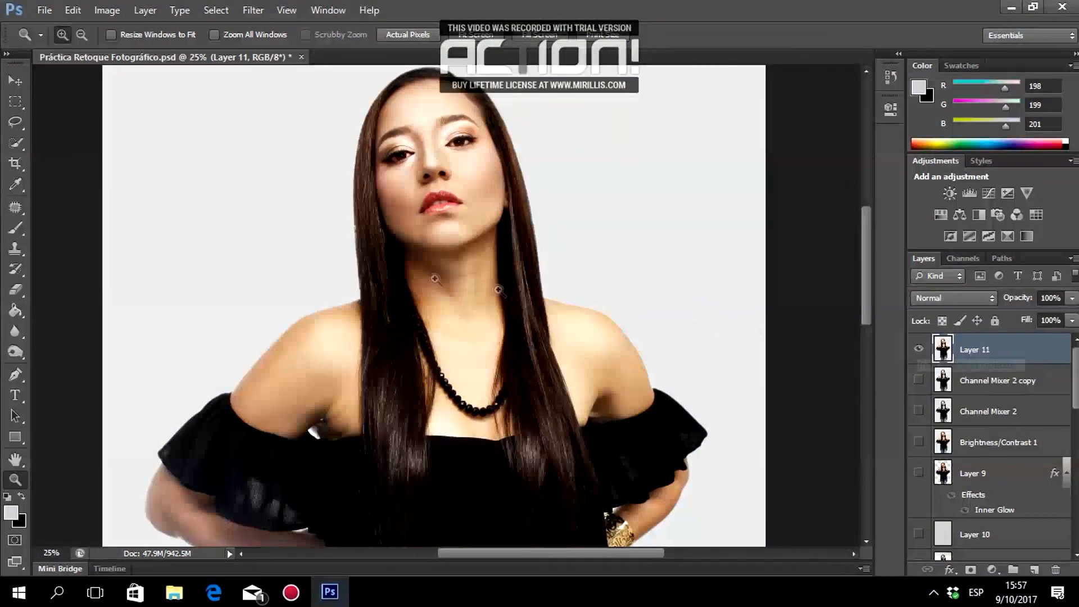
{"action": "left_click", "coordinate": [441, 157]}
{"action": "left_click", "coordinate": [440, 209]}
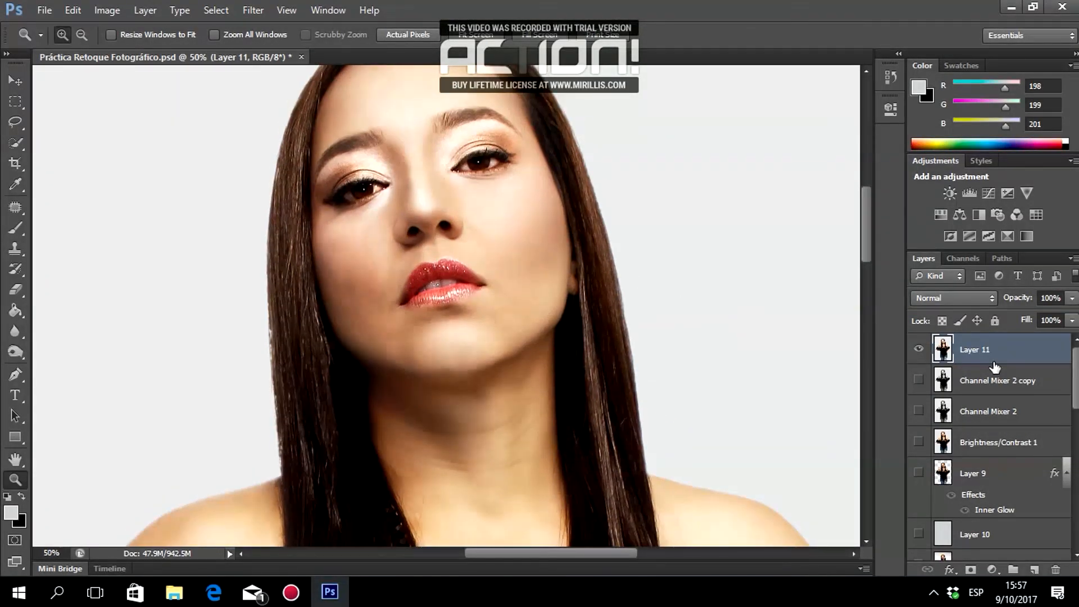
{"action": "left_click", "coordinate": [917, 348]}
{"action": "left_click", "coordinate": [917, 349]}
{"action": "left_click", "coordinate": [917, 348]}
{"action": "left_click", "coordinate": [917, 348]}
{"action": "left_click", "coordinate": [916, 350]}
{"action": "left_click", "coordinate": [915, 350]}
Compare the retouched and original neck skin and neckline by toggling Layer 11.
{"action": "scroll", "coordinate": [618, 388], "scroll_direction": "down", "scroll_amount": 10}
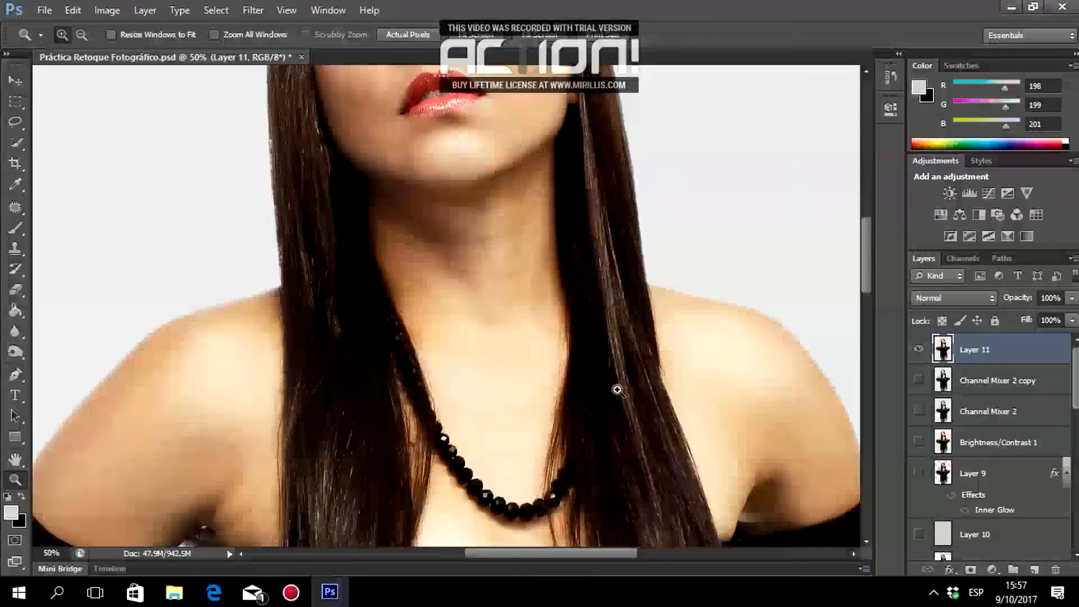
{"action": "left_click", "coordinate": [918, 349]}
{"action": "left_click", "coordinate": [918, 349]}
{"action": "left_click", "coordinate": [918, 350]}
{"action": "left_click", "coordinate": [918, 350]}
{"action": "left_click", "coordinate": [918, 350]}
{"action": "left_click", "coordinate": [918, 350]}
{"action": "left_click", "coordinate": [918, 350]}
{"action": "left_click", "coordinate": [918, 350]}
{"action": "left_click", "coordinate": [918, 350]}
{"action": "left_click", "coordinate": [918, 350]}
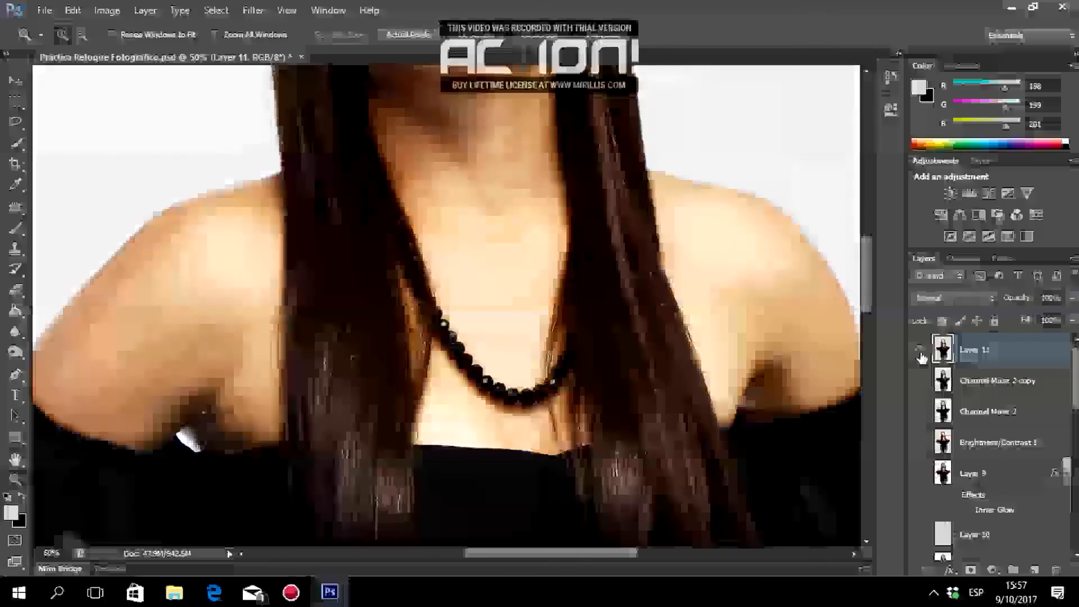
Compare the retouched and original jeans by toggling Layer 11's visibility.
{"action": "scroll", "coordinate": [700, 342], "scroll_direction": "down", "scroll_amount": 5}
{"action": "scroll", "coordinate": [700, 342], "scroll_direction": "down", "scroll_amount": 5}
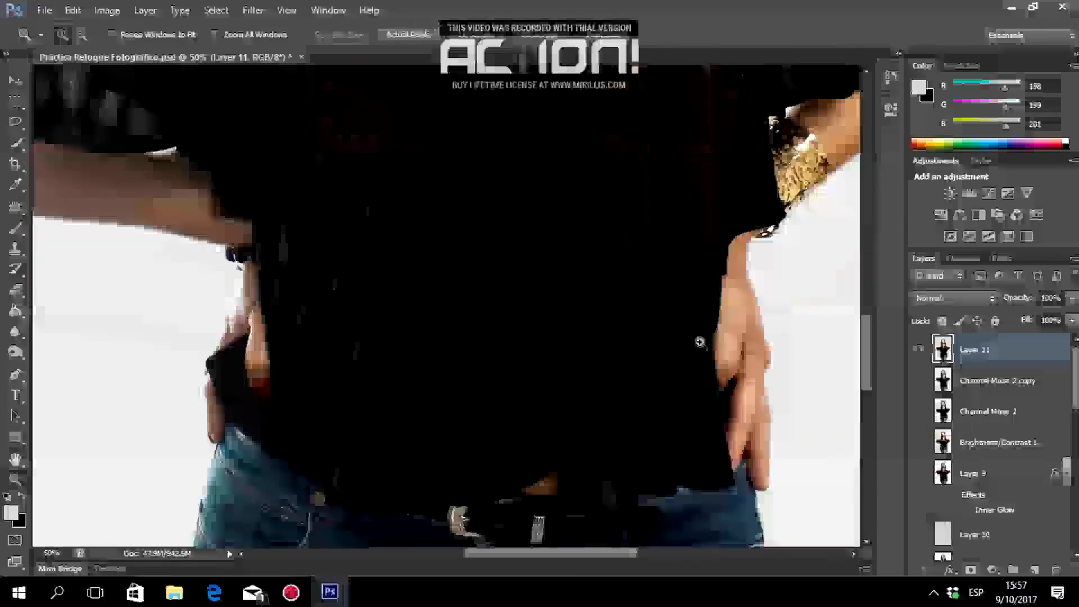
{"action": "scroll", "coordinate": [698, 339], "scroll_direction": "down", "scroll_amount": 6}
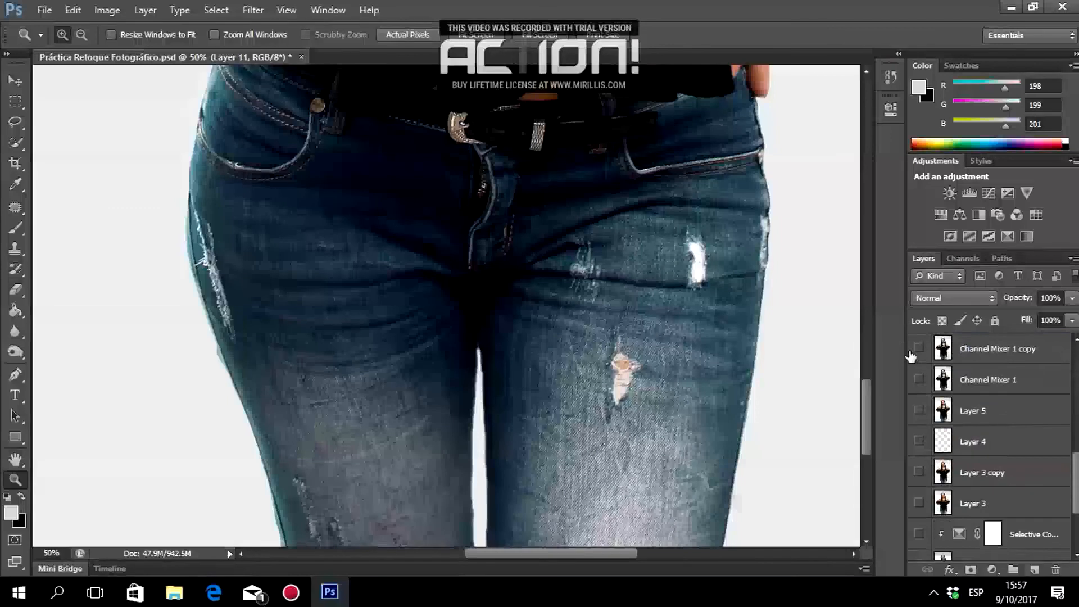
{"action": "left_click", "coordinate": [918, 350]}
{"action": "left_click", "coordinate": [918, 350]}
{"action": "left_click", "coordinate": [918, 350]}
{"action": "left_click", "coordinate": [918, 350]}
{"action": "left_click", "coordinate": [918, 350]}
{"action": "left_click", "coordinate": [918, 350]}
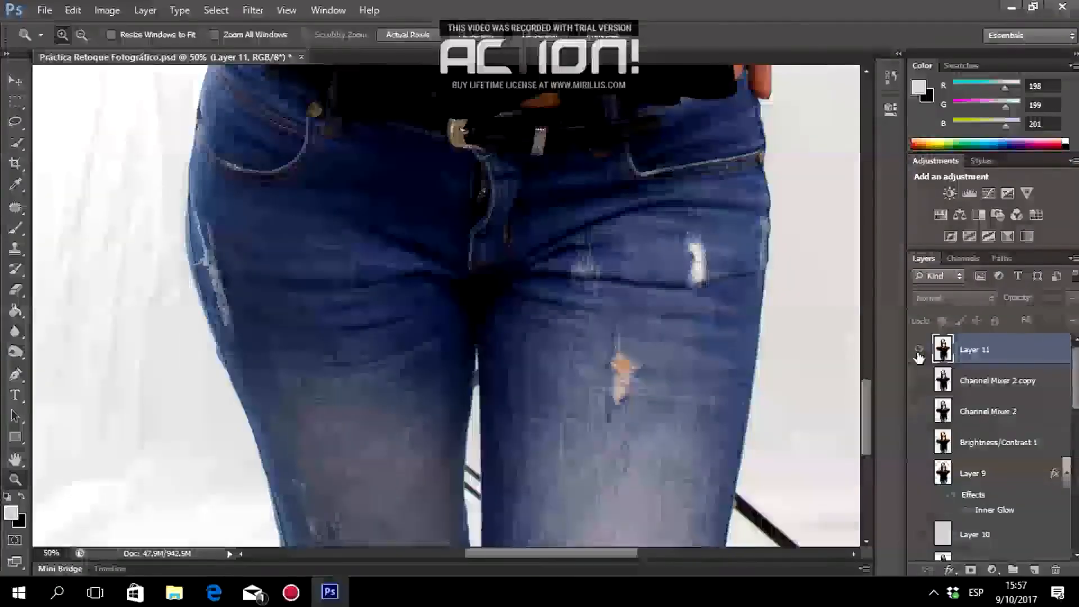
{"action": "left_click", "coordinate": [918, 350]}
{"action": "left_click", "coordinate": [918, 350]}
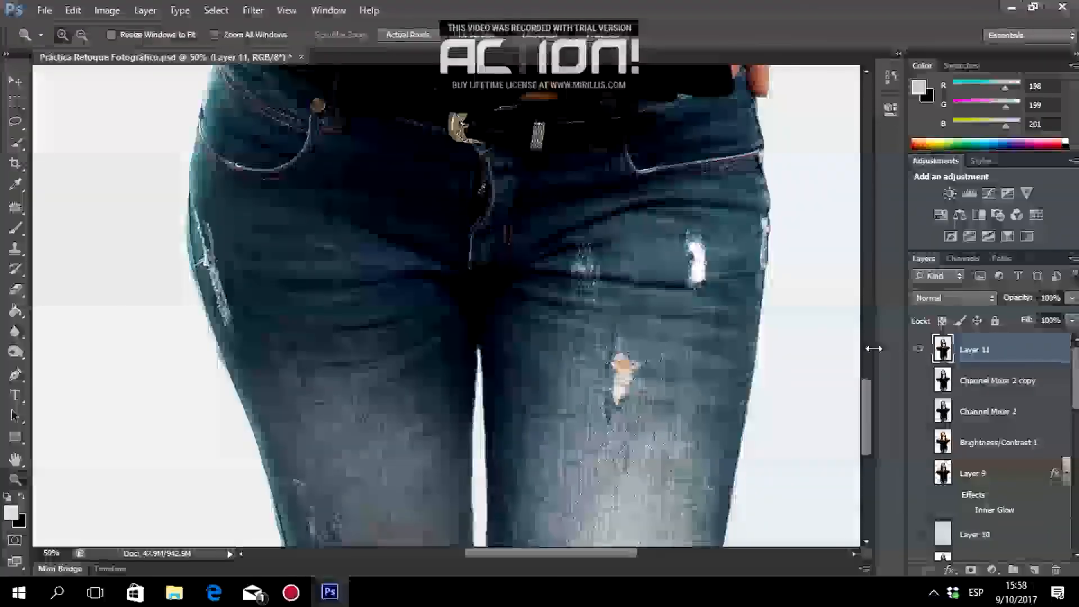
Zoom out to view the whole figure, then zoom in on the torso and arms.
{"action": "scroll", "coordinate": [564, 276], "scroll_direction": "up", "scroll_amount": 7}
{"action": "scroll", "coordinate": [504, 273], "scroll_direction": "up", "scroll_amount": 3}
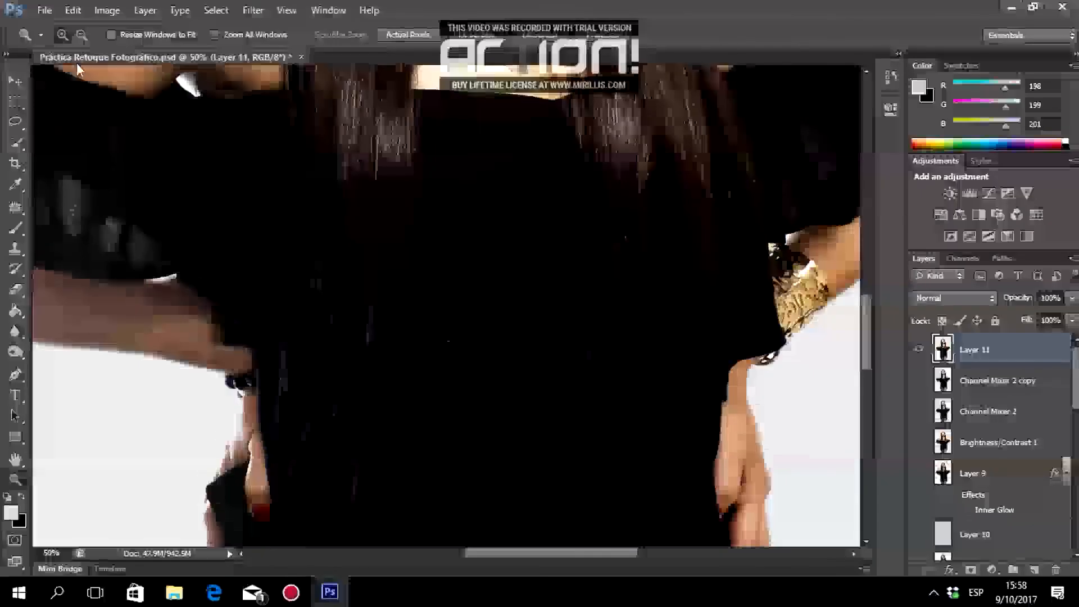
{"action": "left_click", "coordinate": [450, 298], "text": "alt"}
{"action": "left_click", "coordinate": [443, 306], "text": "alt"}
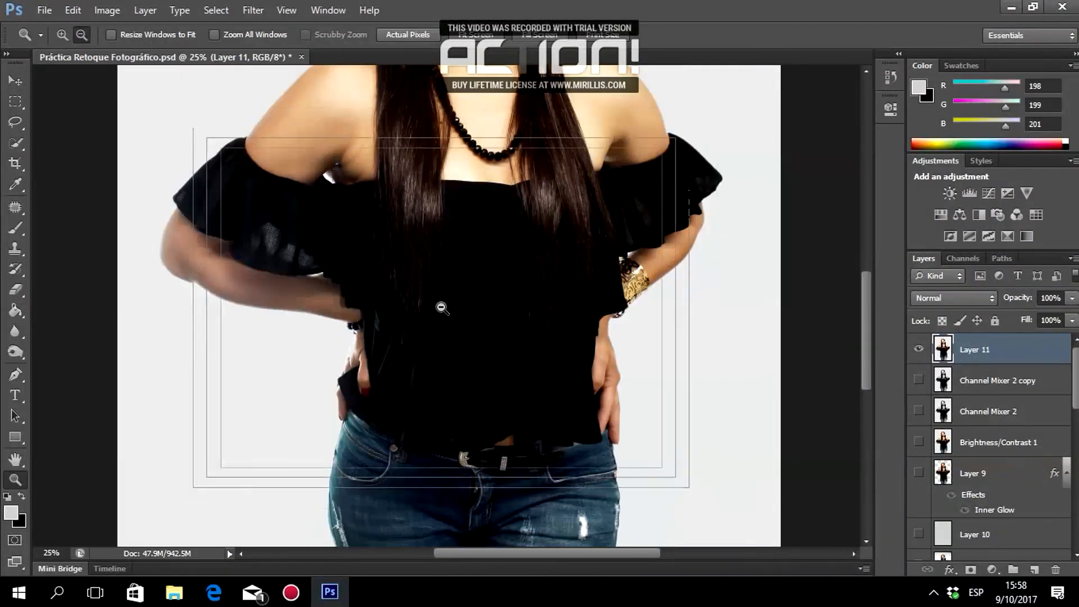
{"action": "left_click", "coordinate": [442, 306], "text": "alt"}
{"action": "left_click", "coordinate": [441, 308], "text": "alt"}
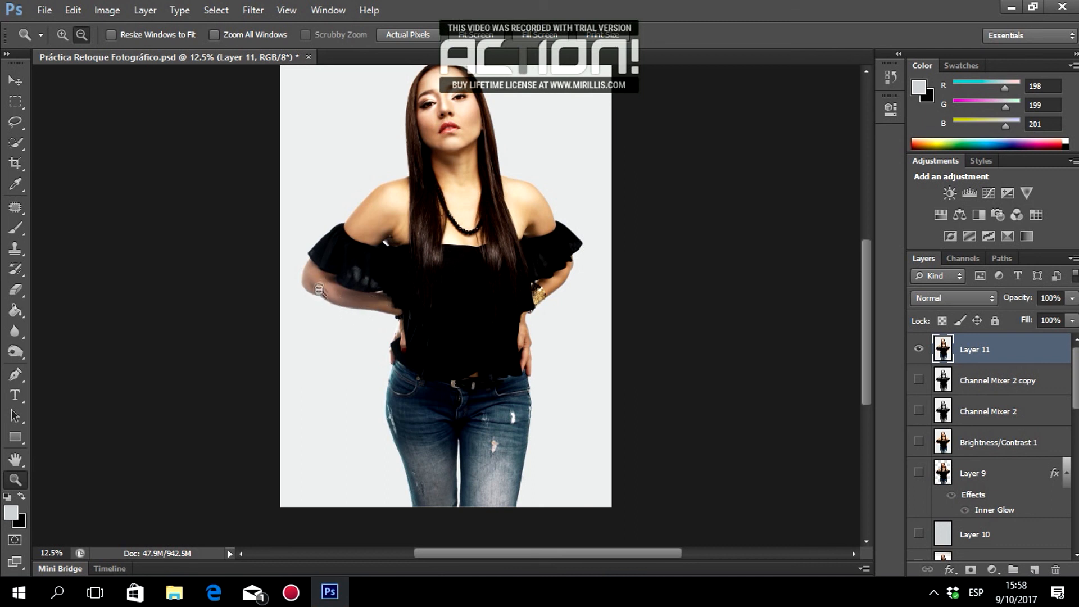
{"action": "scroll", "coordinate": [419, 317], "scroll_direction": "up", "scroll_amount": 2}
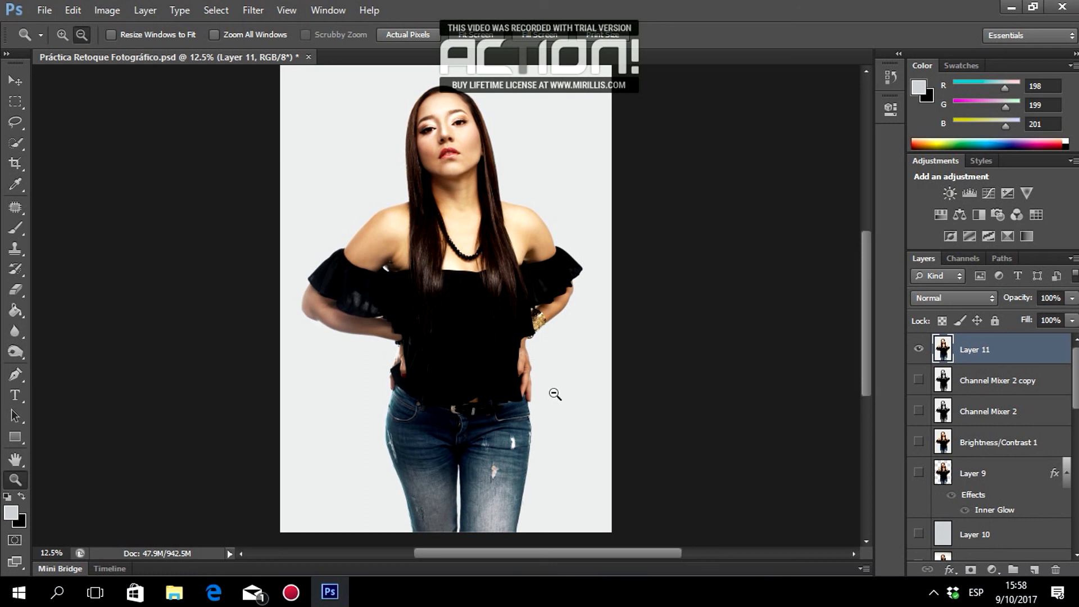
{"action": "left_click", "coordinate": [62, 34]}
{"action": "left_click", "coordinate": [369, 335]}
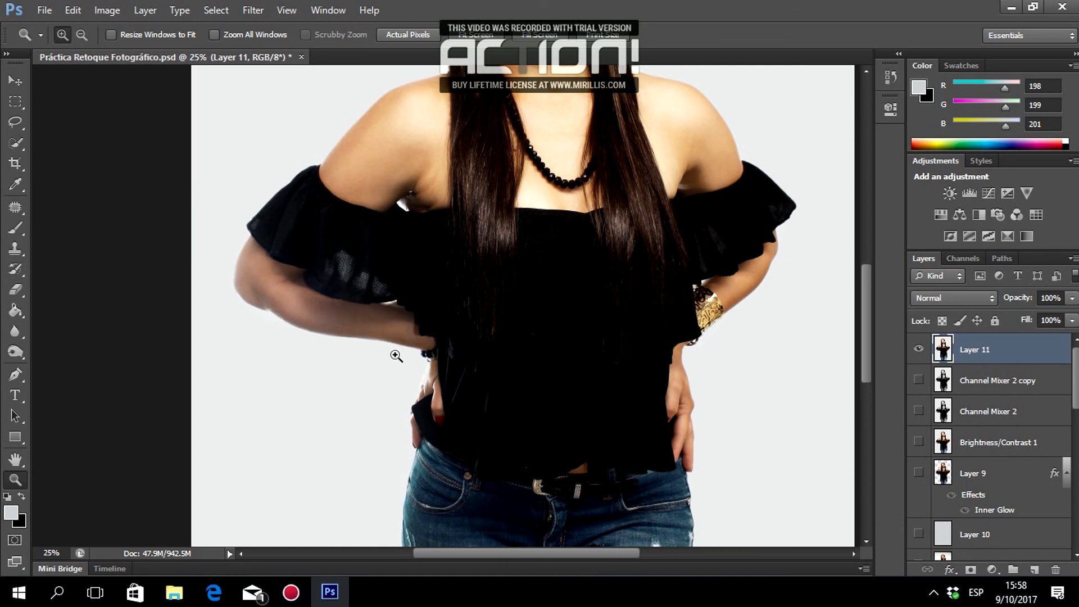
Quick-select the arm on the left down to the wrist.
{"action": "left_click", "coordinate": [17, 142]}
{"action": "mouse_move", "coordinate": [272, 289]}
{"action": "left_mouse_down"}
{"action": "mouse_move", "coordinate": [265, 270]}
{"action": "mouse_move", "coordinate": [308, 316]}
{"action": "mouse_move", "coordinate": [359, 320]}
{"action": "left_mouse_up"}
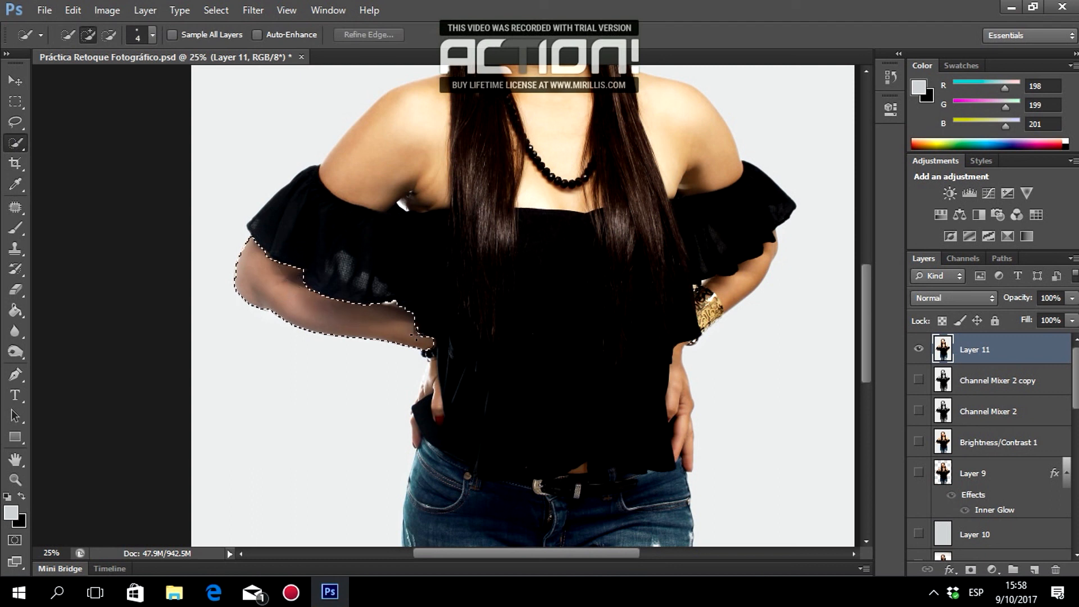
{"action": "left_click_drag", "start_coordinate": [415, 328], "coordinate": [417, 329]}
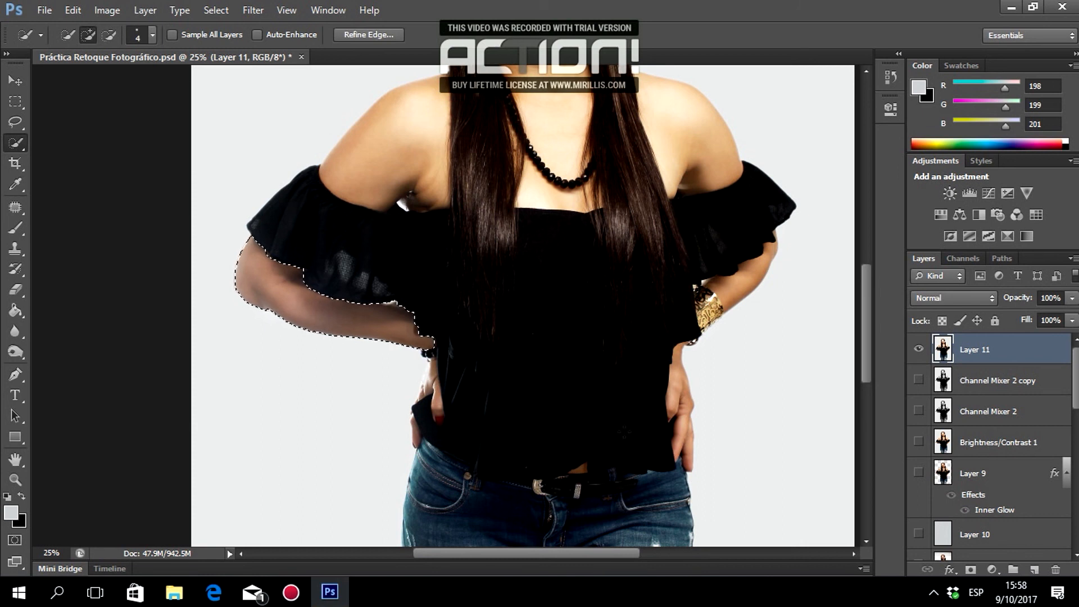
Add a Selective Color adjustment clipped to Layer 11 and raise Yellows Cyan to +31.
{"action": "left_click", "coordinate": [991, 569]}
{"action": "left_click", "coordinate": [961, 577]}
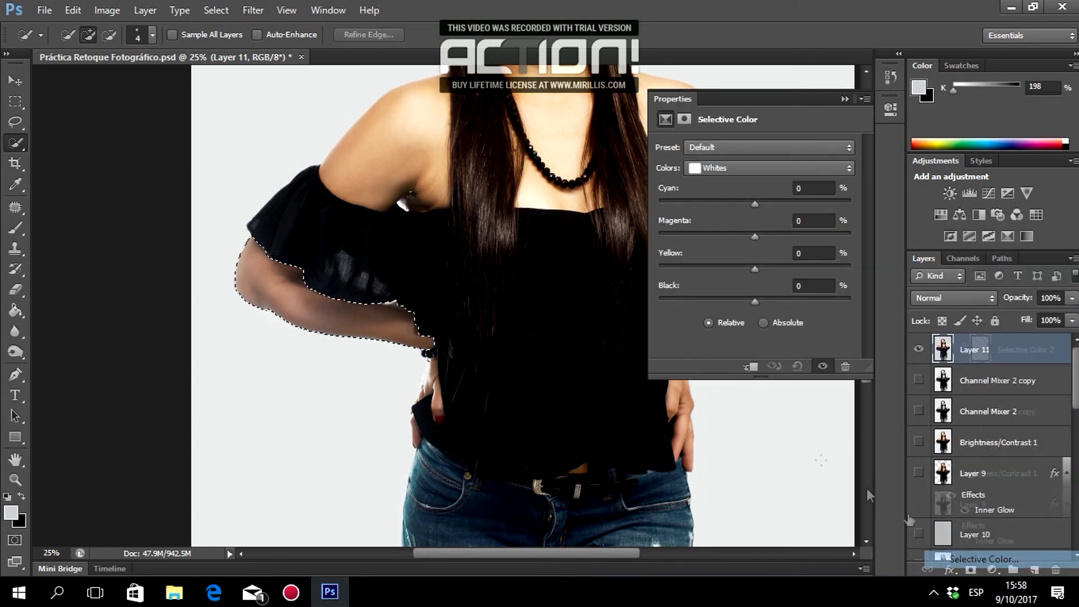
{"action": "left_click", "coordinate": [751, 366]}
{"action": "left_click", "coordinate": [753, 169]}
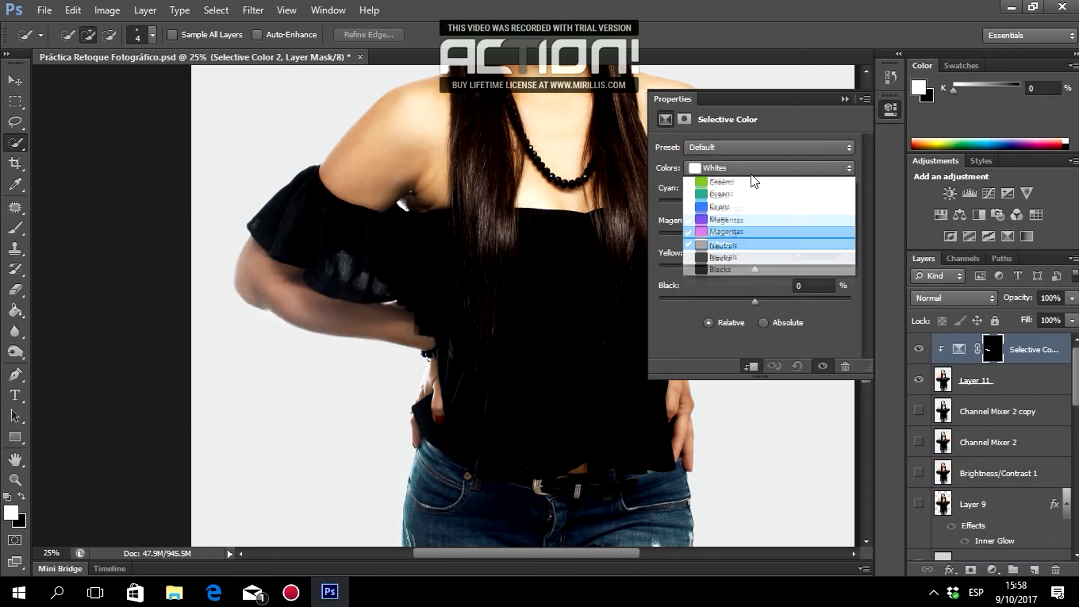
{"action": "left_click", "coordinate": [741, 197]}
{"action": "left_click_drag", "start_coordinate": [650, 217], "coordinate": [785, 219]}
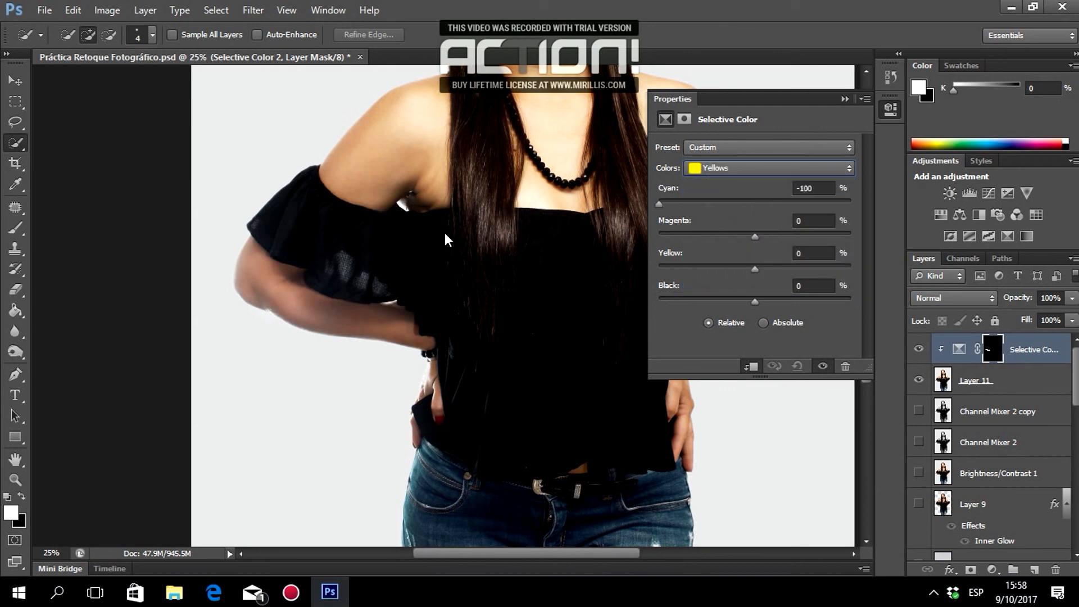
Set the Neutrals range to Black 5 and Yellow 5.
{"action": "left_click", "coordinate": [740, 168]}
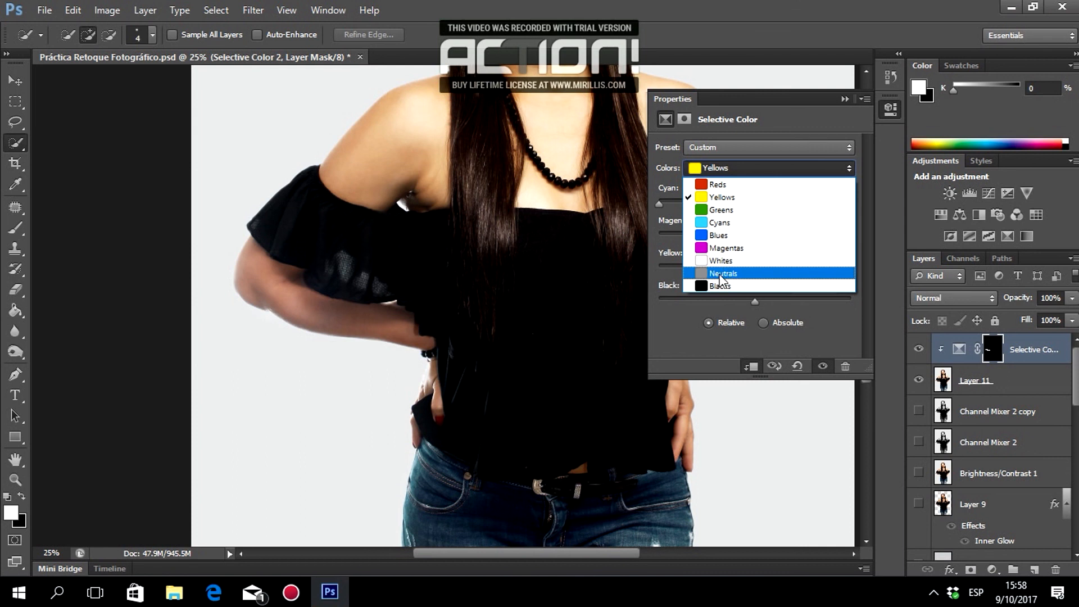
{"action": "left_click", "coordinate": [736, 270]}
{"action": "left_click_drag", "start_coordinate": [754, 302], "coordinate": [770, 301]}
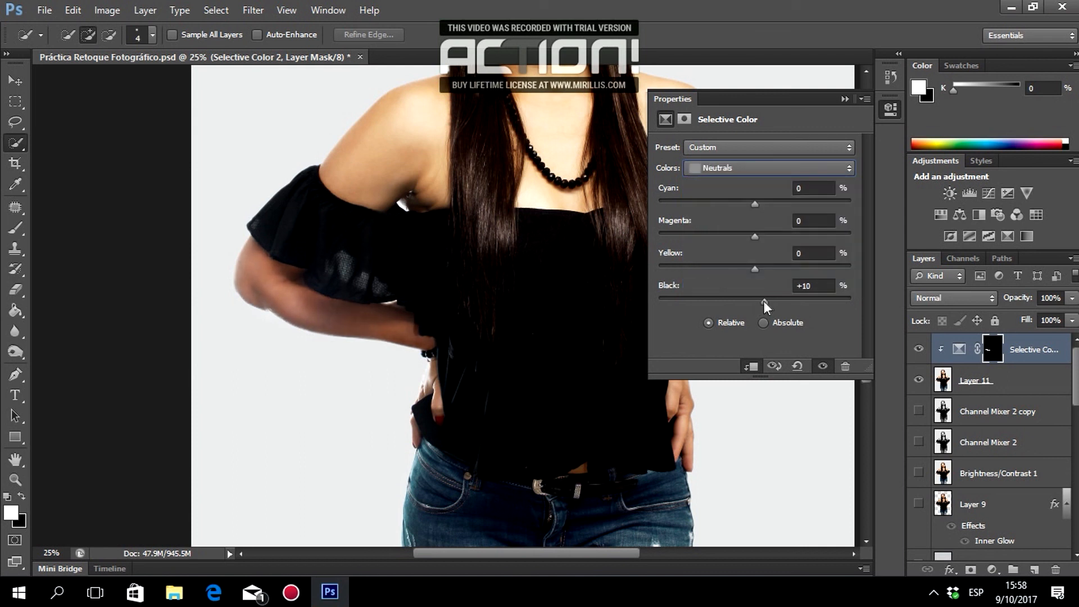
{"action": "left_click", "coordinate": [796, 286]}
{"action": "type", "text": "5"}
{"action": "mouse_move", "coordinate": [758, 269]}
{"action": "left_mouse_down"}
{"action": "mouse_move", "coordinate": [773, 269]}
{"action": "mouse_move", "coordinate": [760, 269]}
{"action": "left_mouse_up"}
{"action": "left_click", "coordinate": [794, 253]}
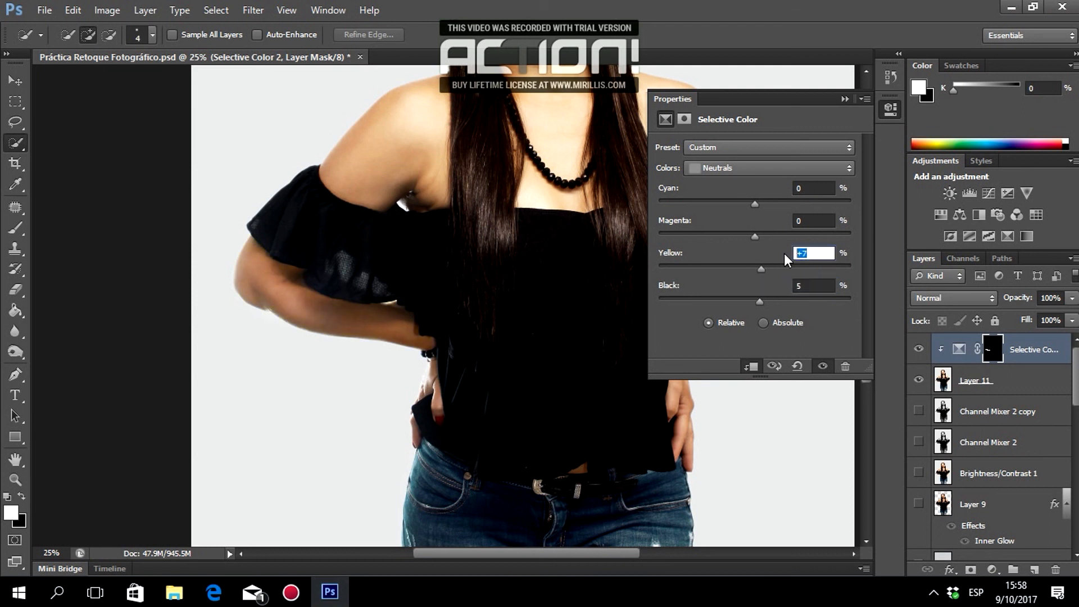
{"action": "type", "text": "5"}
Set the Blacks range to Black 5, preview the before/after, and close the settings.
{"action": "left_click_drag", "start_coordinate": [777, 111], "coordinate": [640, 175]}
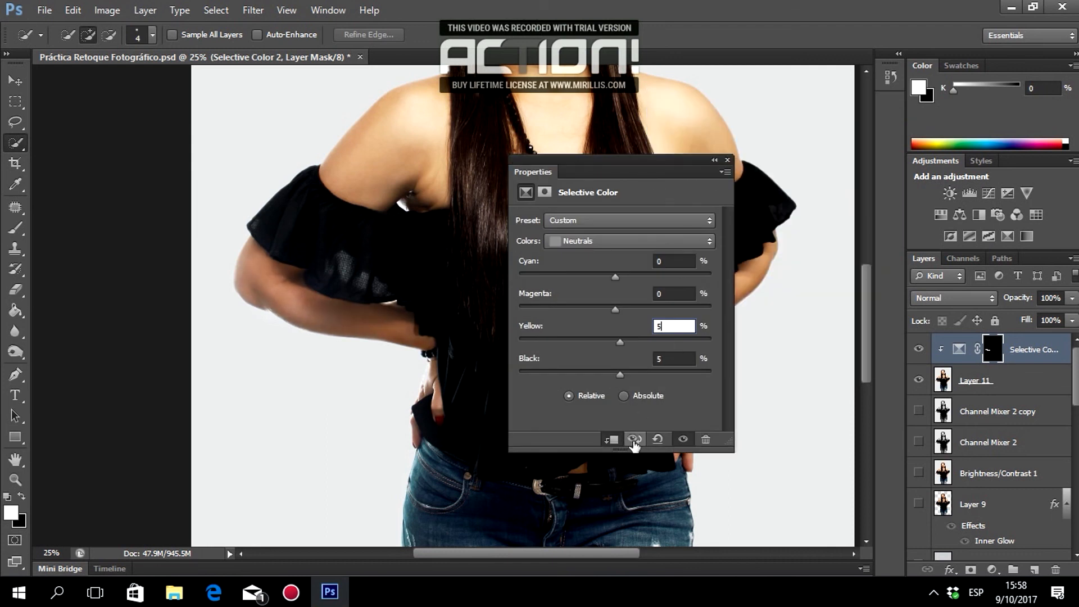
{"action": "left_click", "coordinate": [589, 242]}
{"action": "left_click", "coordinate": [589, 242]}
{"action": "left_click", "coordinate": [618, 241]}
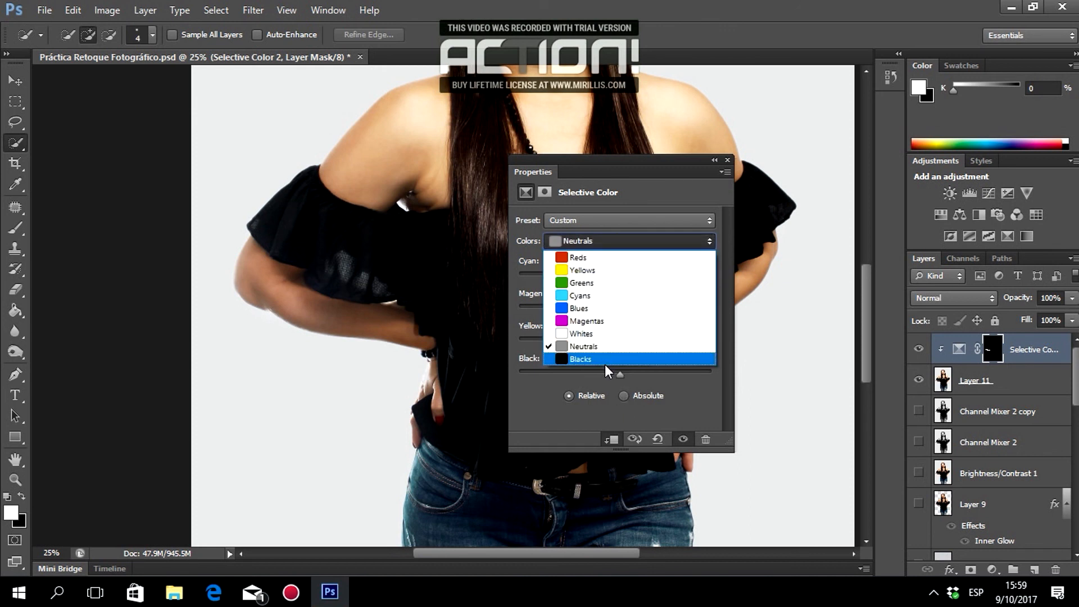
{"action": "left_click", "coordinate": [601, 362]}
{"action": "mouse_move", "coordinate": [617, 374]}
{"action": "left_mouse_down"}
{"action": "mouse_move", "coordinate": [649, 372]}
{"action": "mouse_move", "coordinate": [625, 372]}
{"action": "left_mouse_up"}
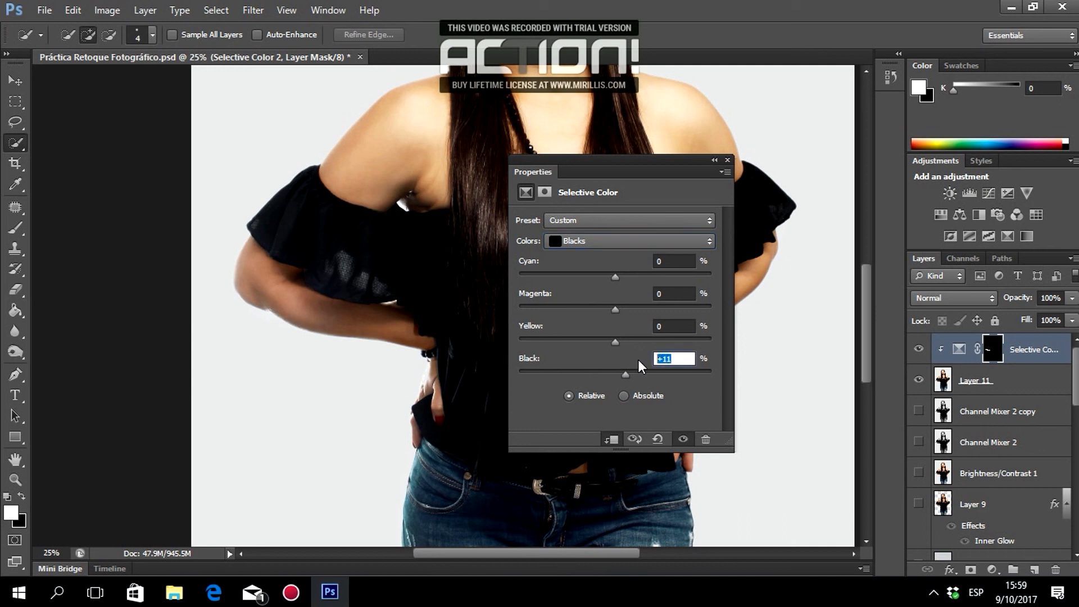
{"action": "type", "text": "5"}
{"action": "left_click", "coordinate": [634, 440]}
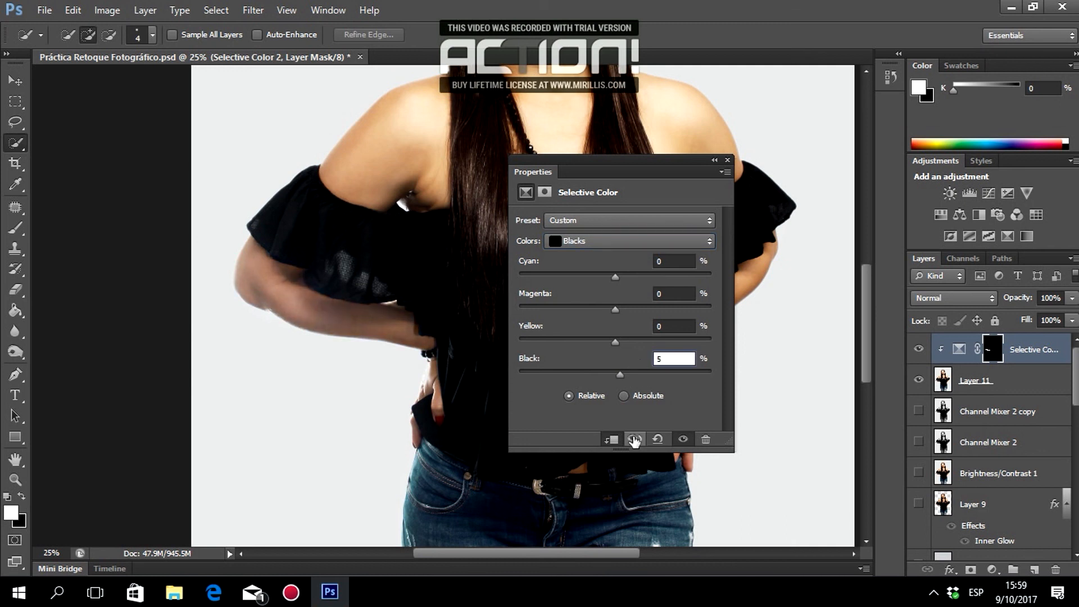
{"action": "left_click", "coordinate": [635, 441]}
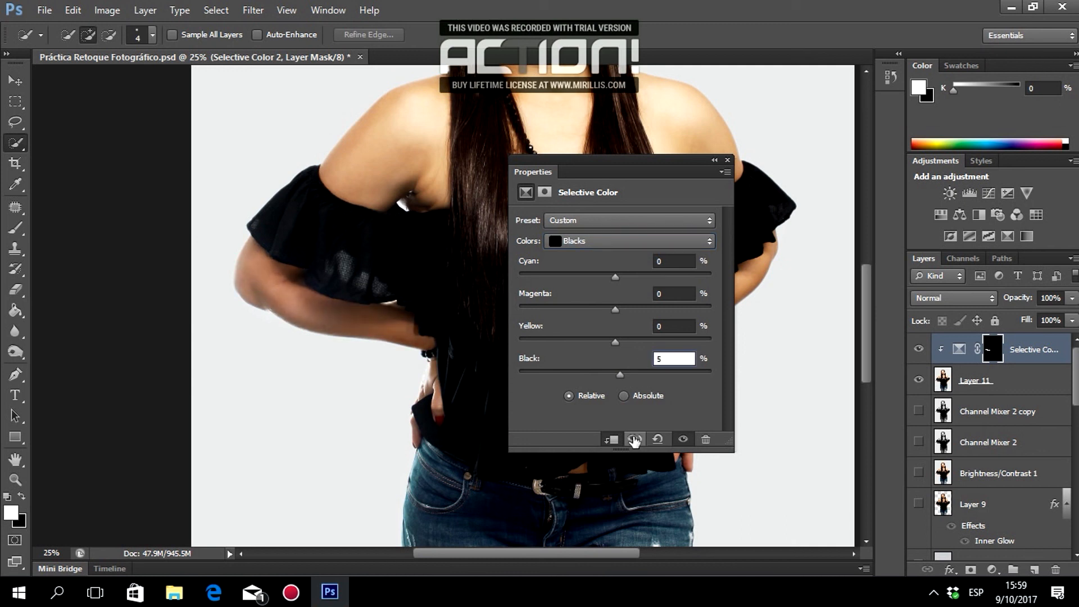
{"action": "left_click", "coordinate": [727, 160]}
{"action": "scroll", "coordinate": [652, 289], "scroll_direction": "up", "scroll_amount": 6}
{"action": "scroll", "coordinate": [780, 361], "scroll_direction": "down", "scroll_amount": 2}
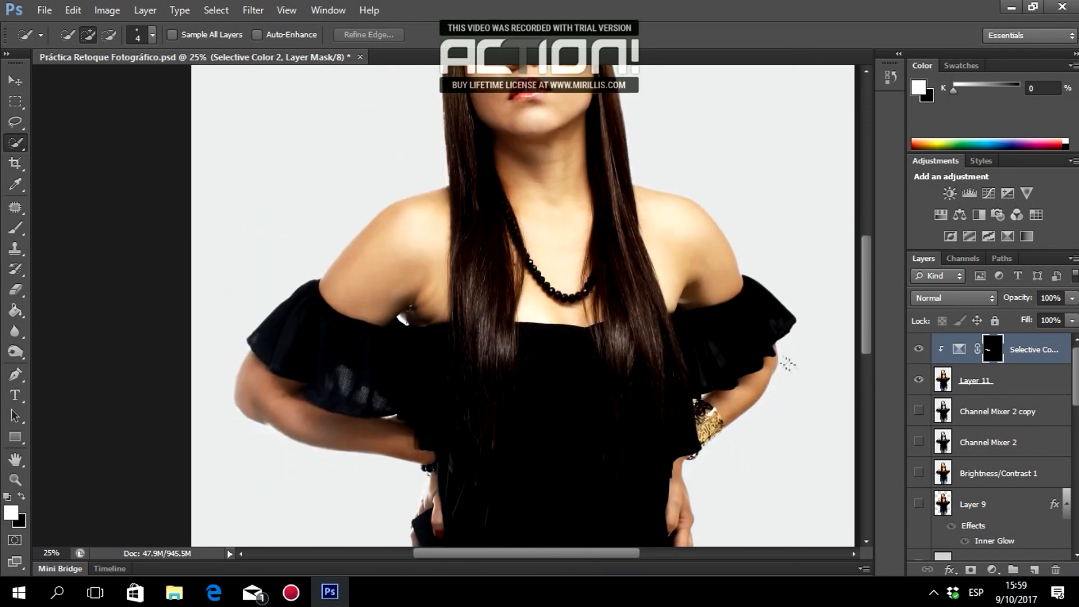
Zoom out to 12.5%, select Layer 11, and stamp all visible layers into Layer 12.
{"action": "left_click", "coordinate": [16, 480]}
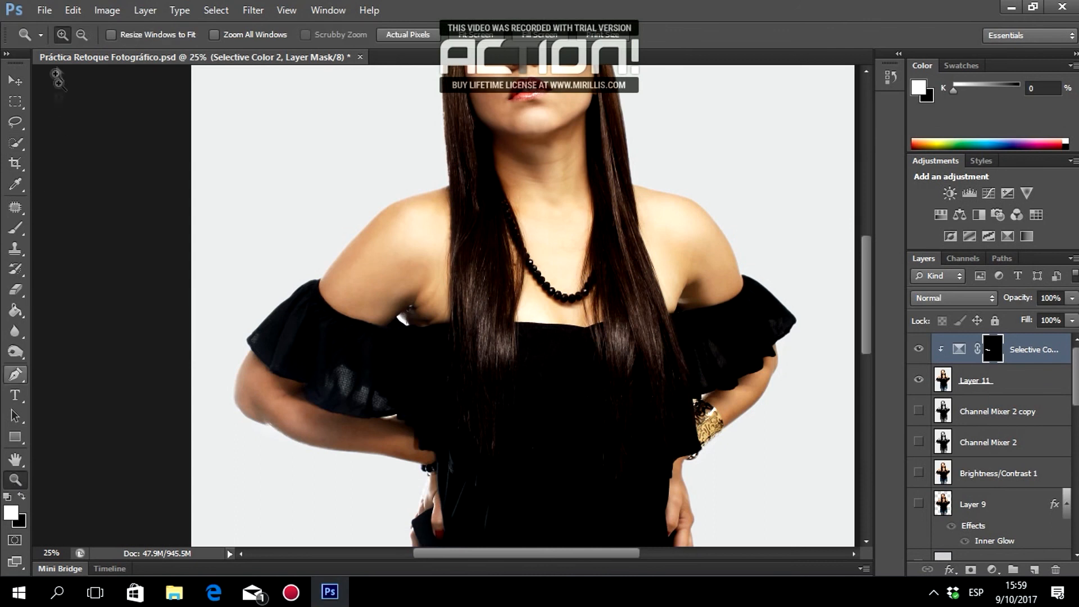
{"action": "left_click", "coordinate": [455, 258], "text": "alt"}
{"action": "left_click", "coordinate": [456, 258], "text": "alt"}
{"action": "left_click", "coordinate": [427, 335], "text": "alt"}
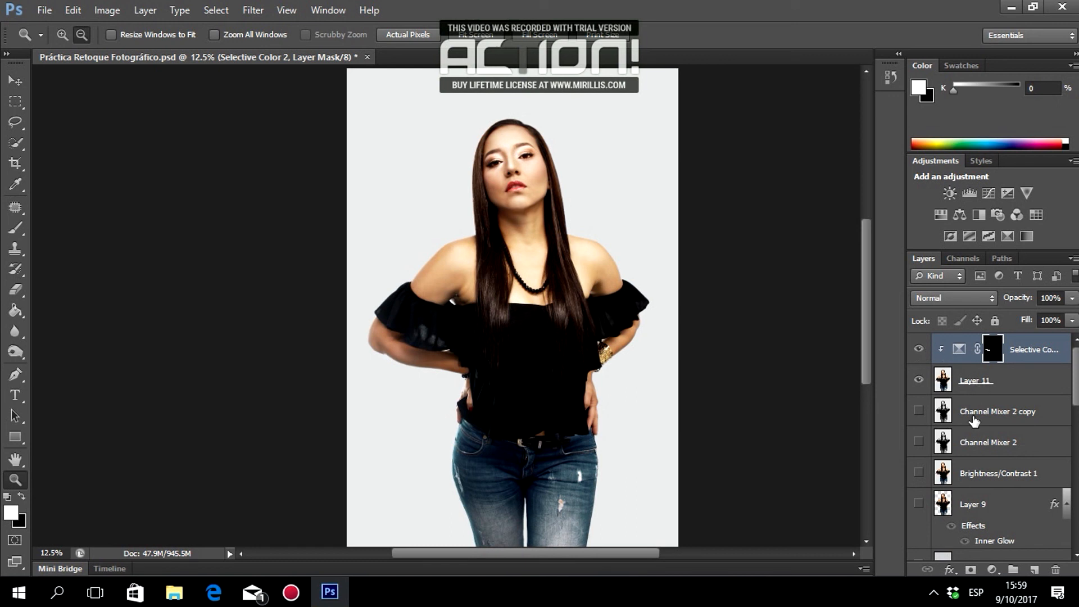
{"action": "left_click", "coordinate": [970, 382]}
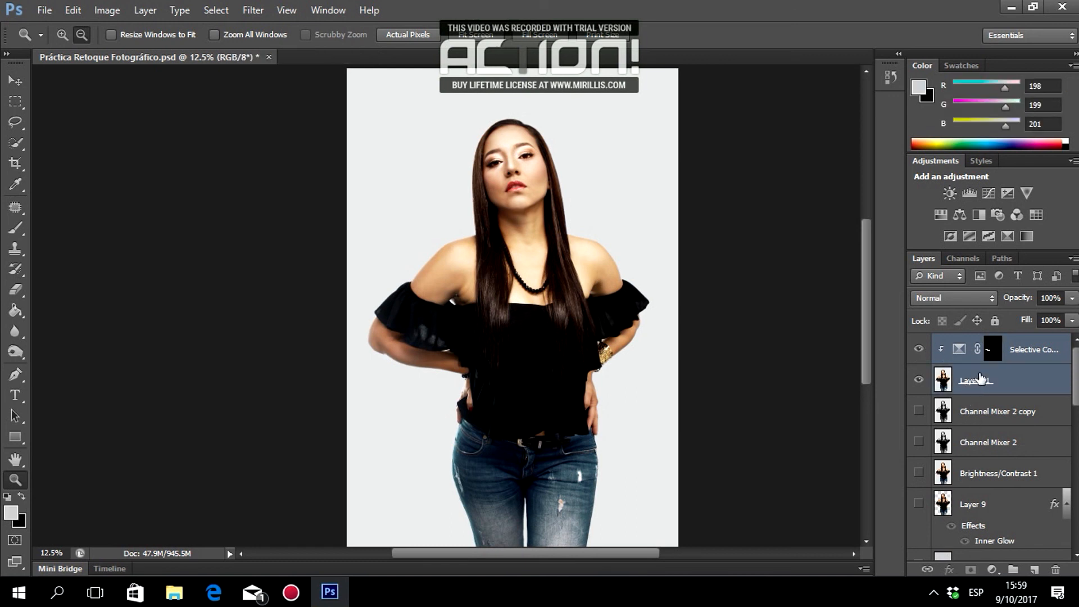
{"action": "key", "text": "ctrl+alt+shift+e"}
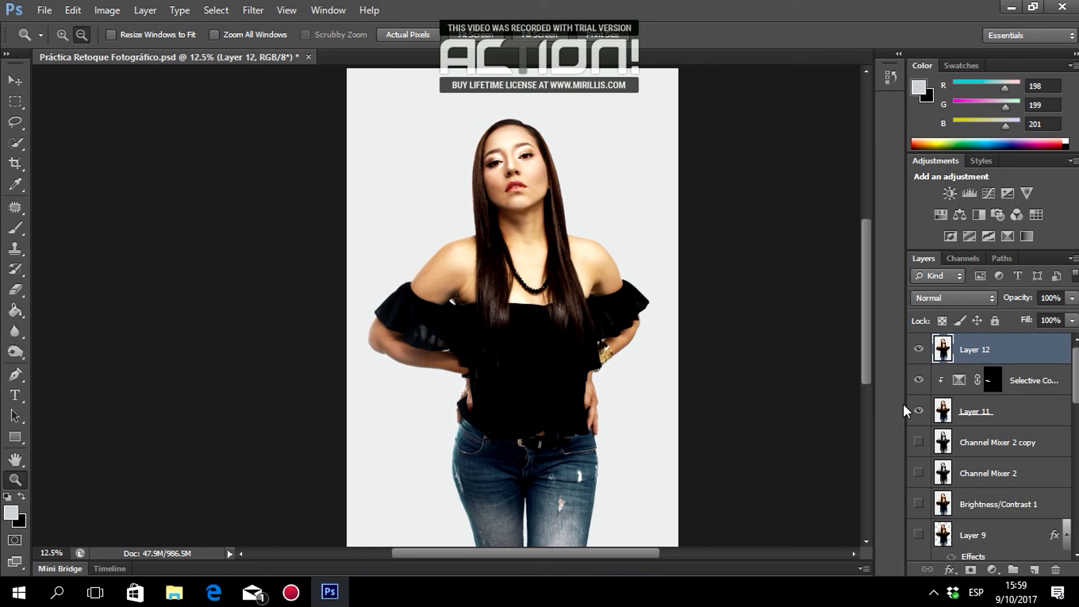
{"action": "scroll", "coordinate": [736, 326], "scroll_direction": "down", "scroll_amount": 2}
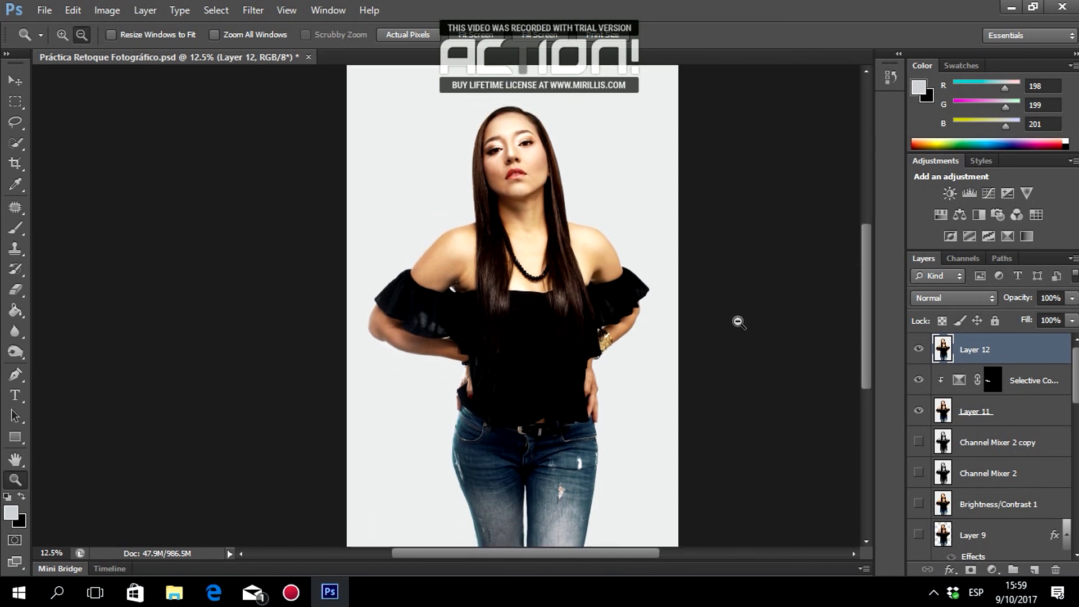
Save a PNG copy as Práctica Retoque Fotográfico.png in the Tutorial Retoque Fotografía de Moda folder.
{"action": "left_click", "coordinate": [44, 10]}
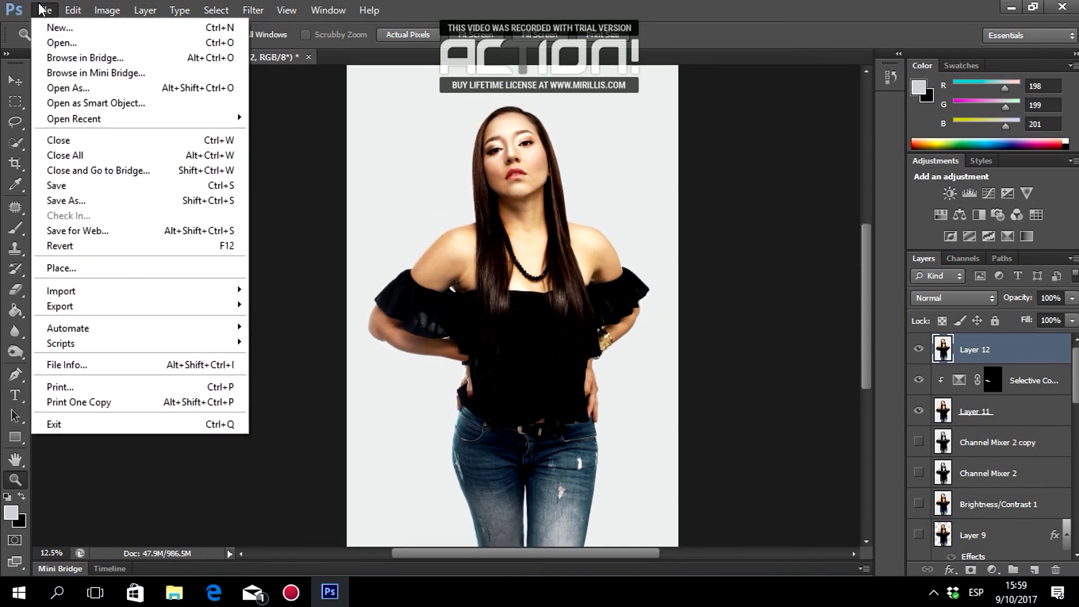
{"action": "left_click", "coordinate": [90, 202]}
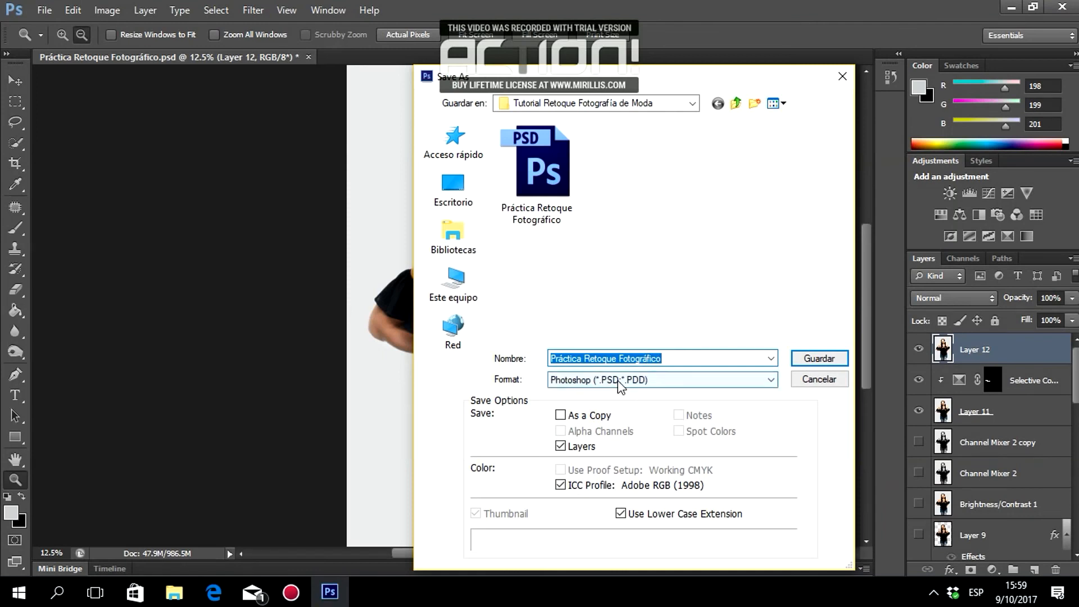
{"action": "left_click", "coordinate": [618, 385]}
{"action": "left_click", "coordinate": [585, 559]}
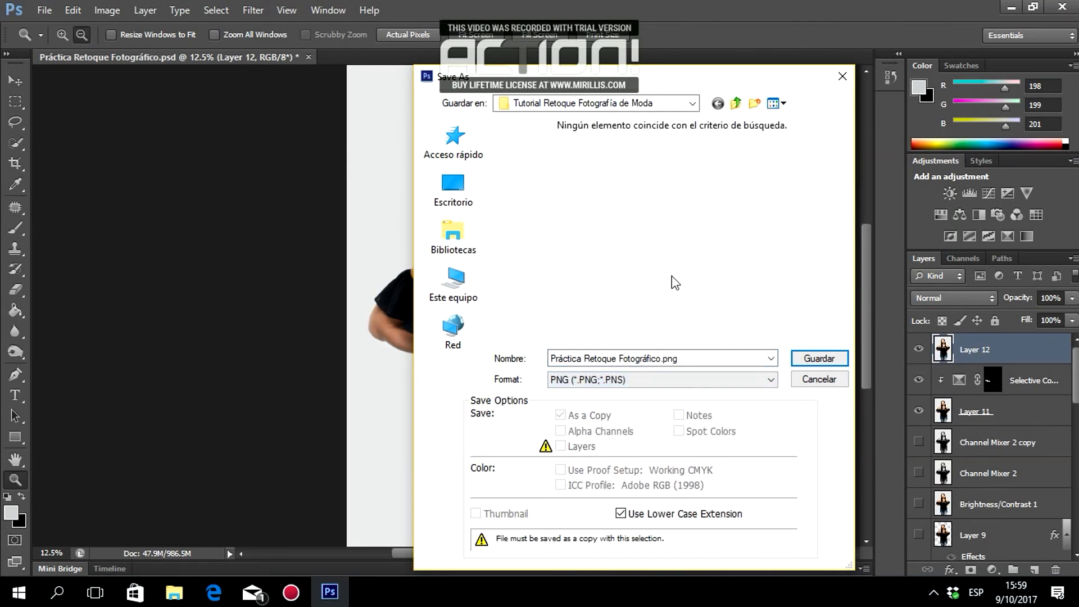
{"action": "left_click", "coordinate": [808, 357]}
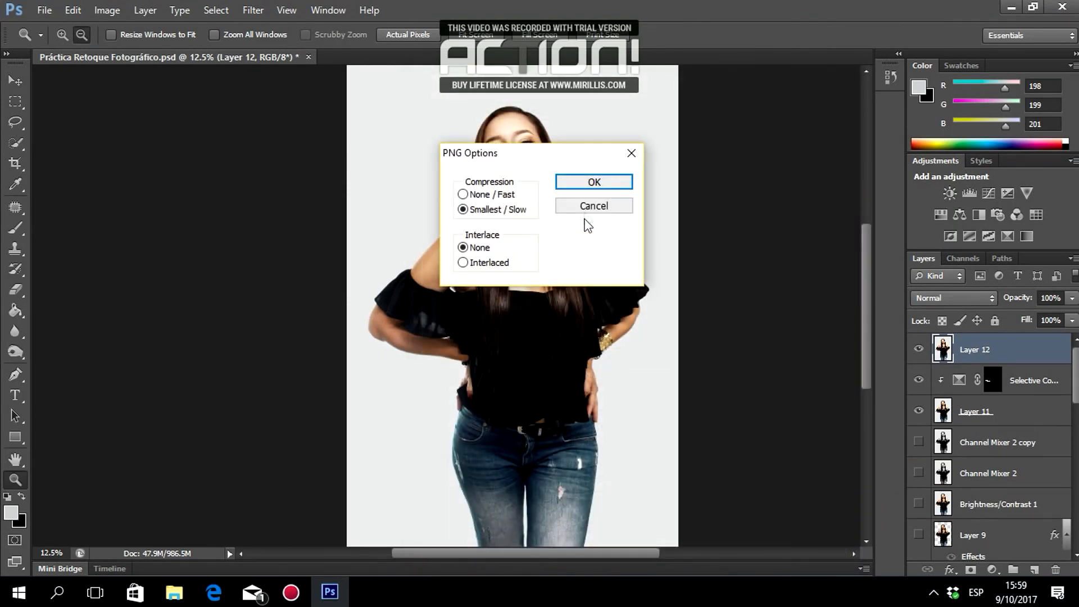
{"action": "left_click", "coordinate": [588, 182]}
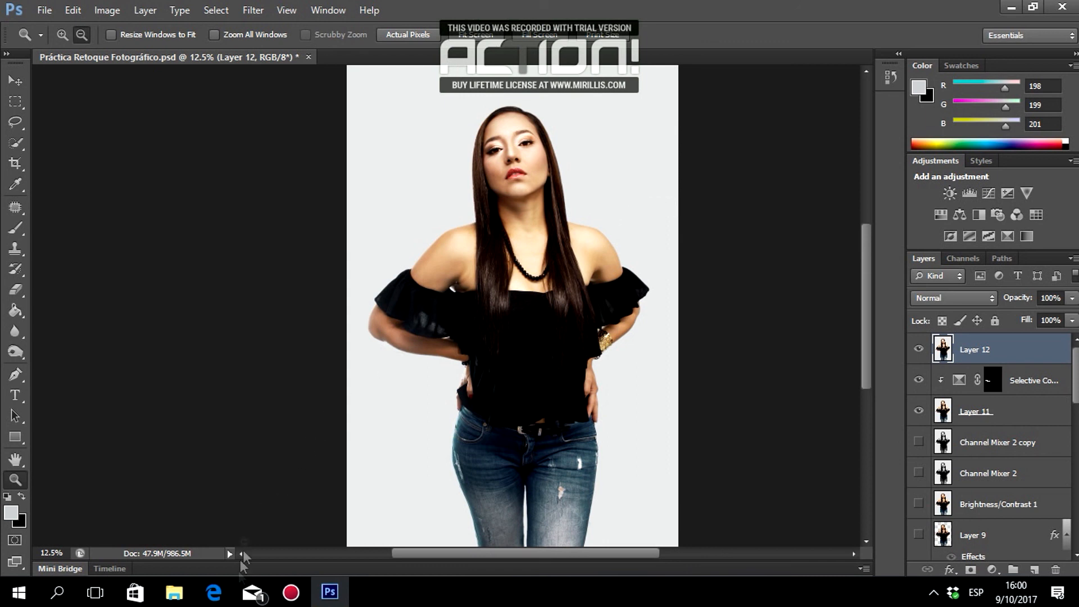
{"action": "left_click", "coordinate": [174, 592]}
{"action": "left_click", "coordinate": [326, 396]}
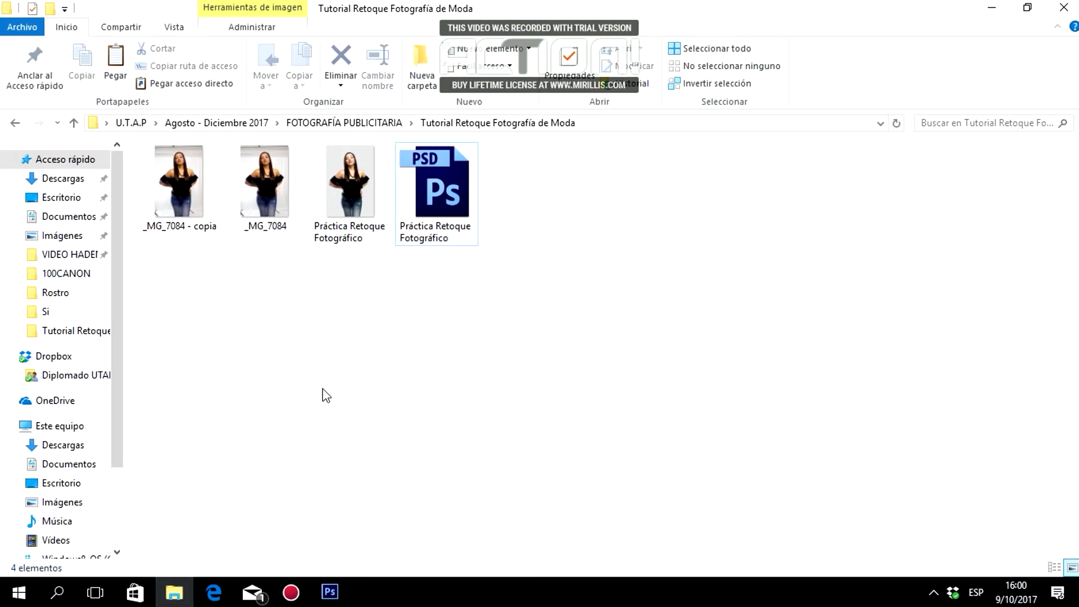
{"action": "left_click", "coordinate": [188, 193]}
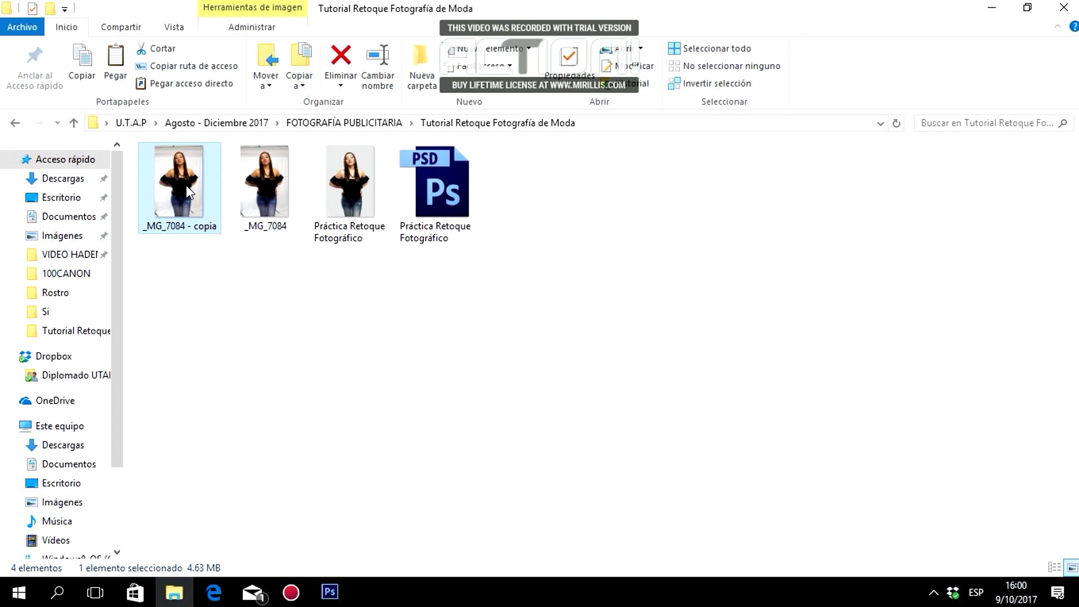
{"action": "left_click", "coordinate": [218, 273]}
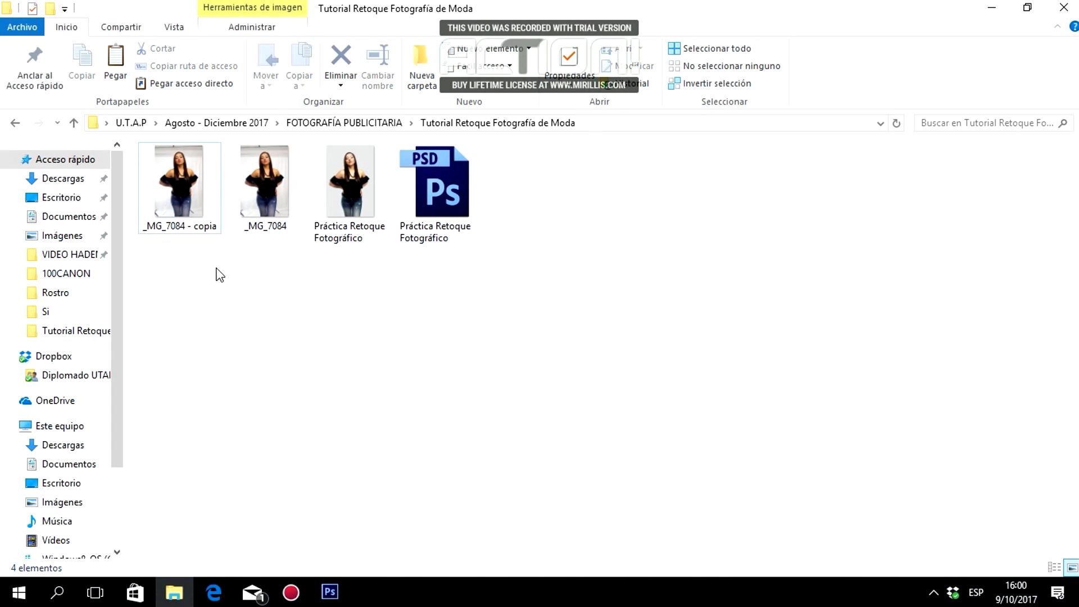
Open the photos in Windows Photo Viewer and alternate between _MG_7084 - copia and Práctica Retoque Fotográfico.
{"action": "double_click", "coordinate": [338, 190]}
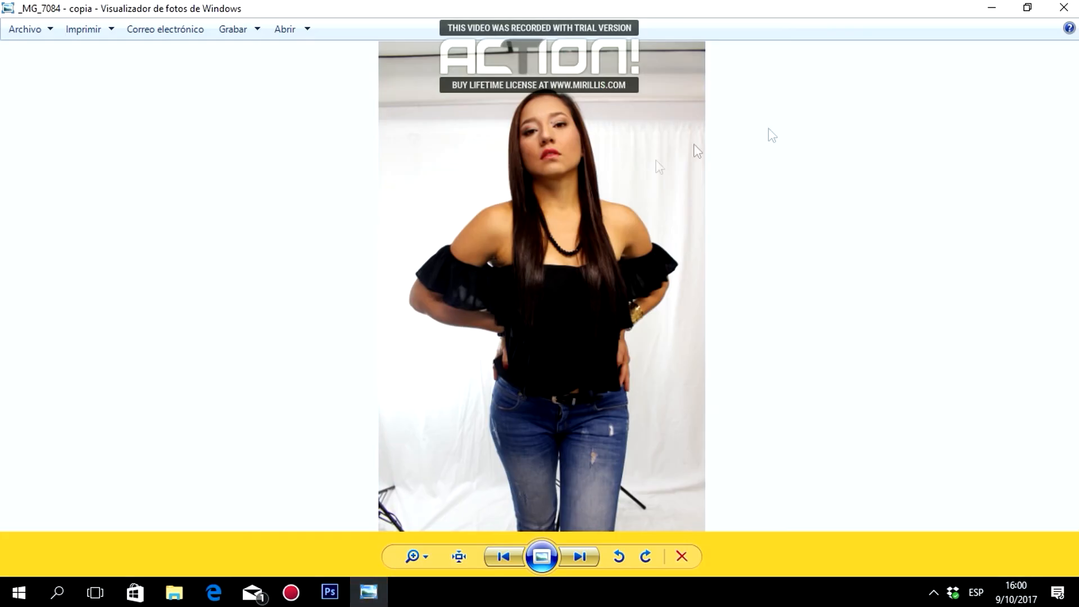
{"action": "key", "text": "Right"}
{"action": "key", "text": "Left"}
{"action": "key", "text": "Right"}
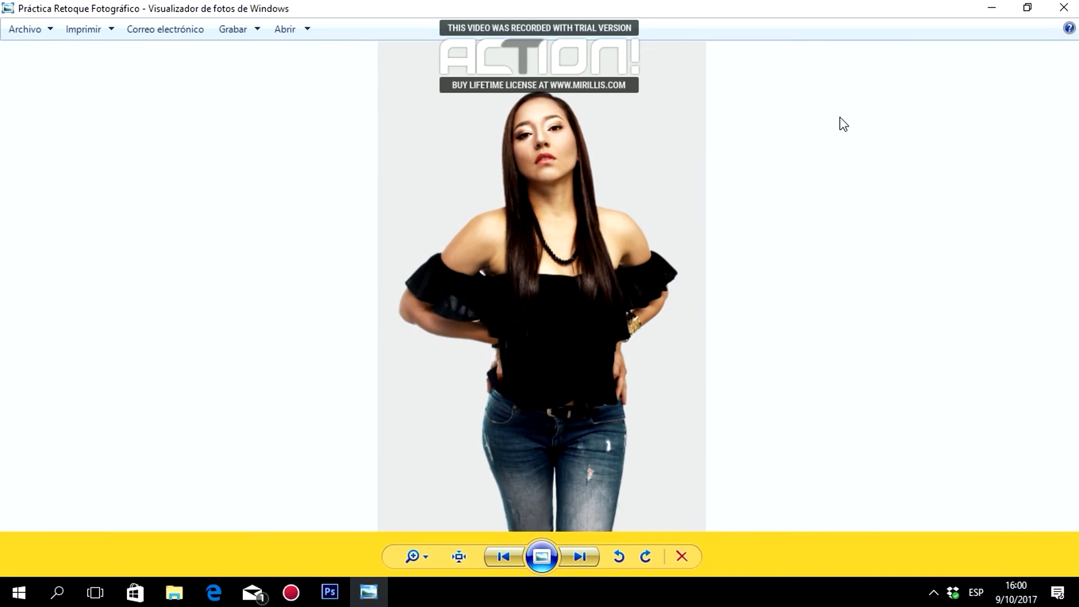
{"action": "key", "text": "Left"}
{"action": "key", "text": "Right"}
{"action": "key", "text": "Left"}
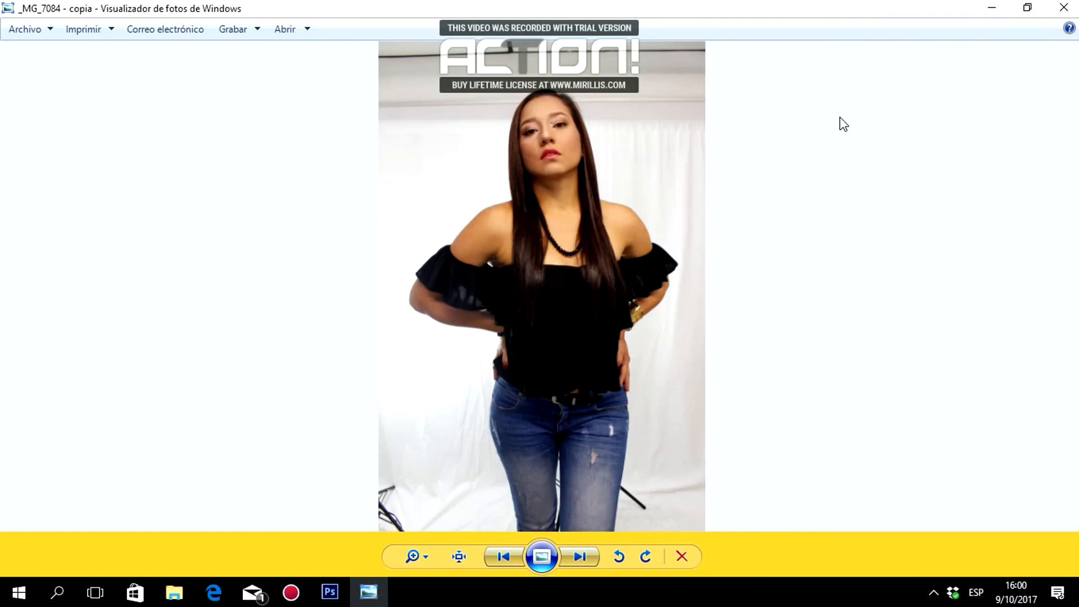
{"action": "key", "text": "Right"}
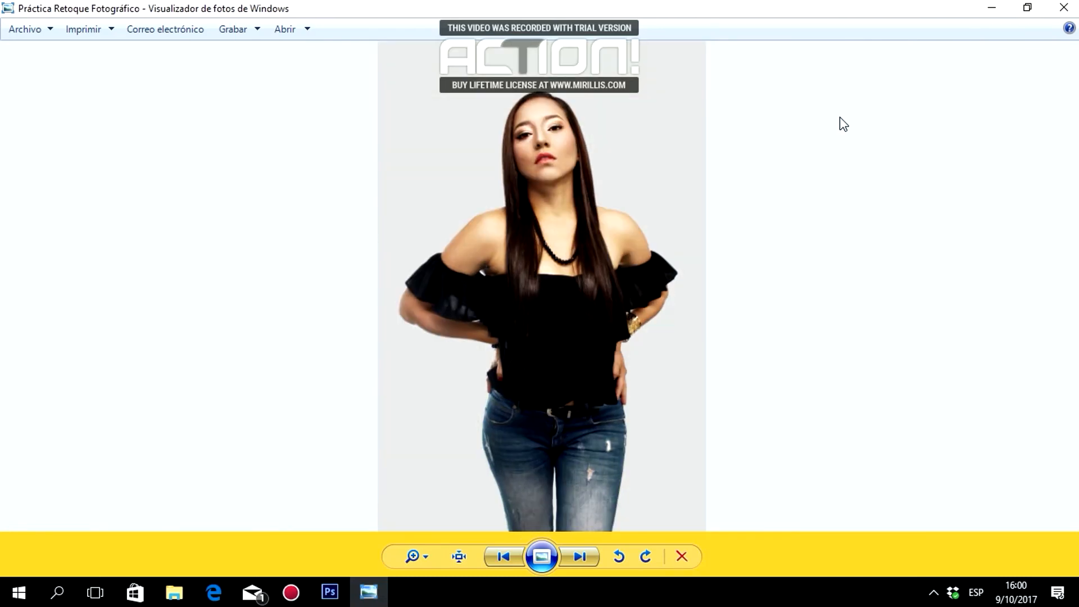
{"action": "key", "text": "Left"}
{"action": "key", "text": "Right"}
{"action": "key", "text": "Left"}
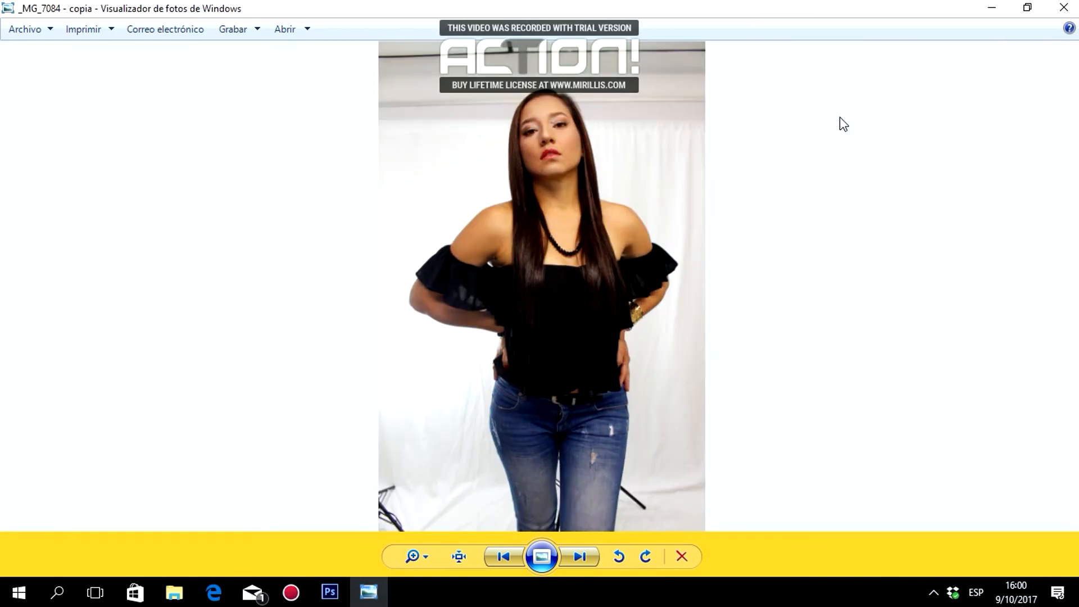
{"action": "key", "text": "Right"}
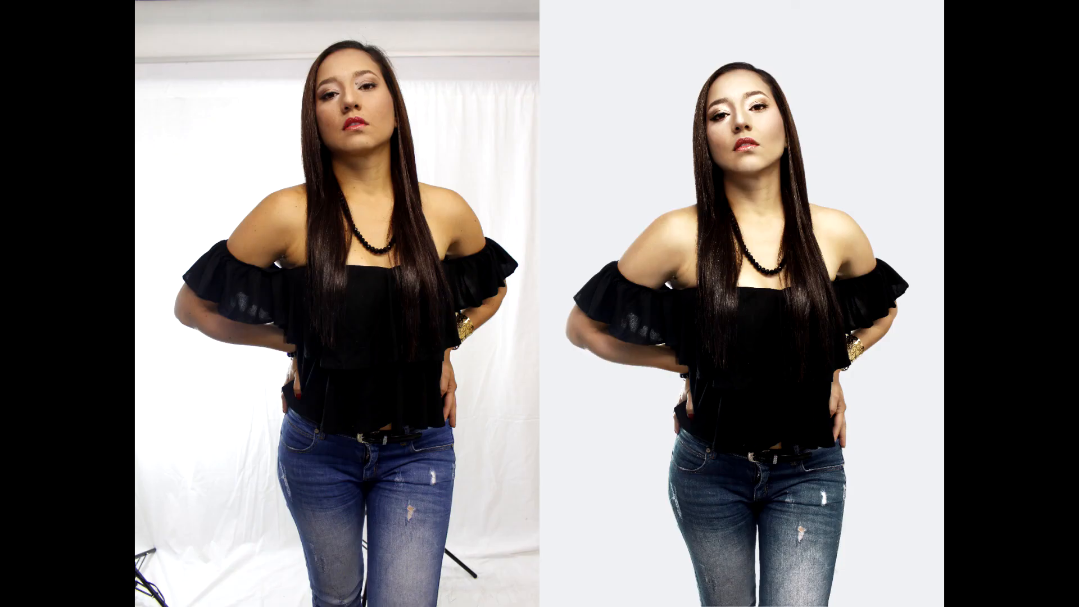